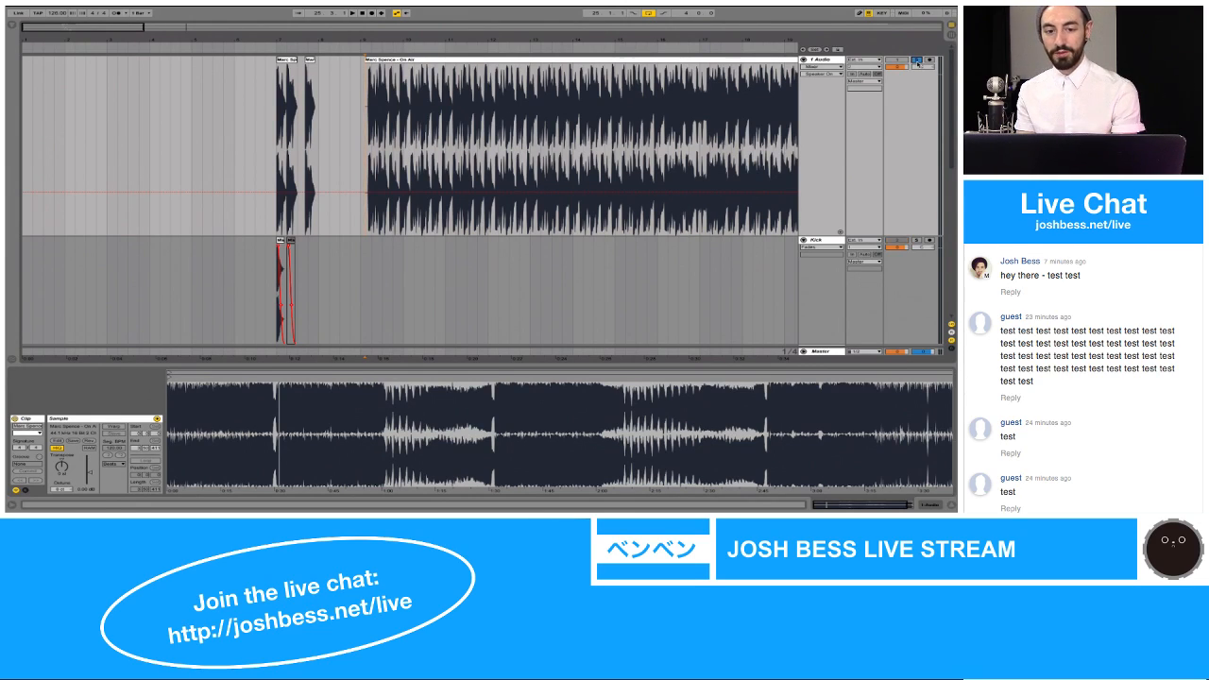
Step: Play the soloed "On Air" track from its start and from just before the first break, and turn off the arrangement loop
key(space)
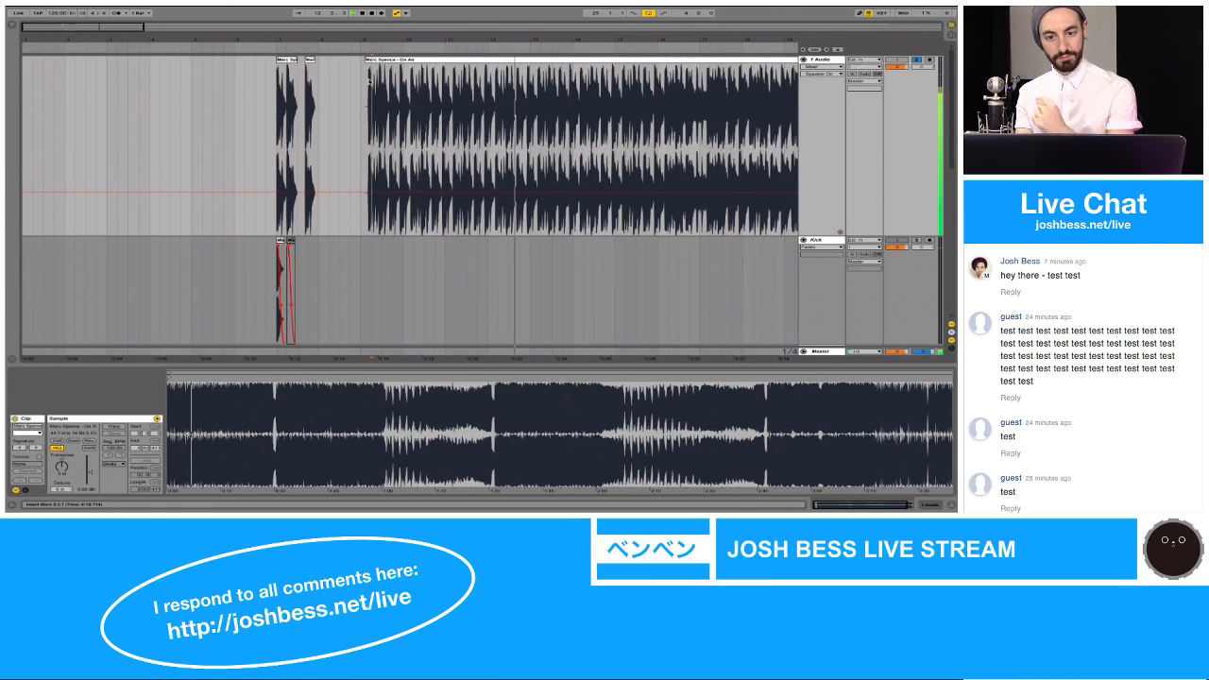
drag(458, 40, 342, 38)
key(space)
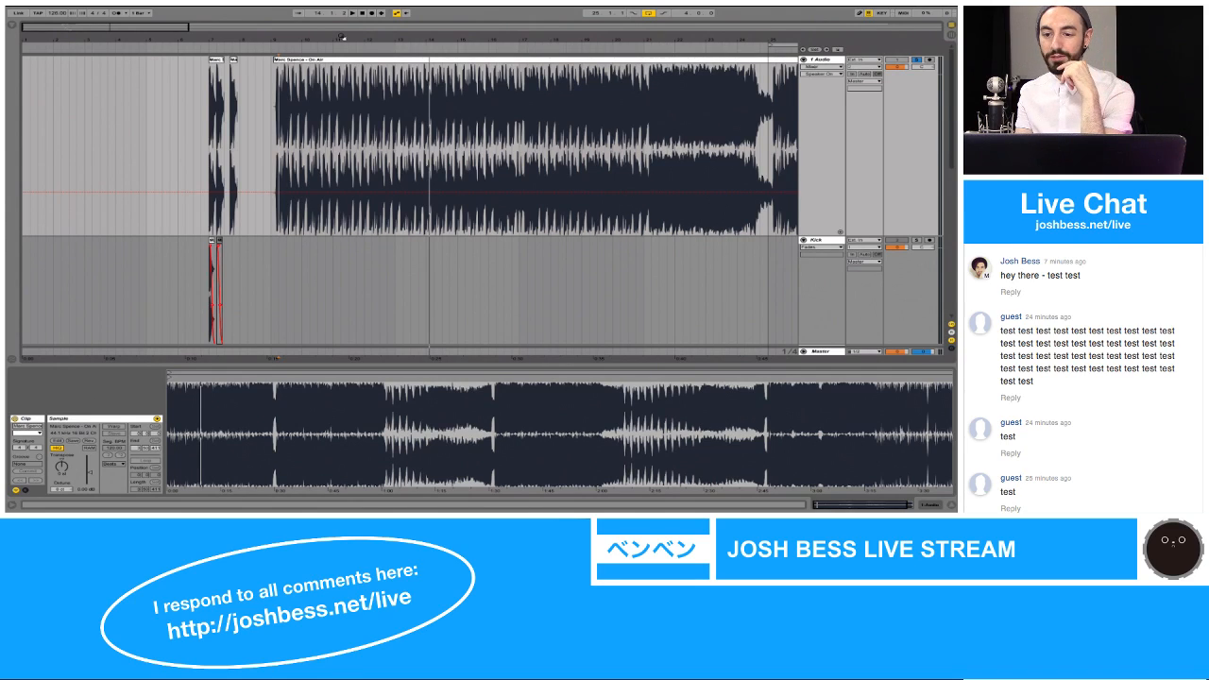
click(750, 88)
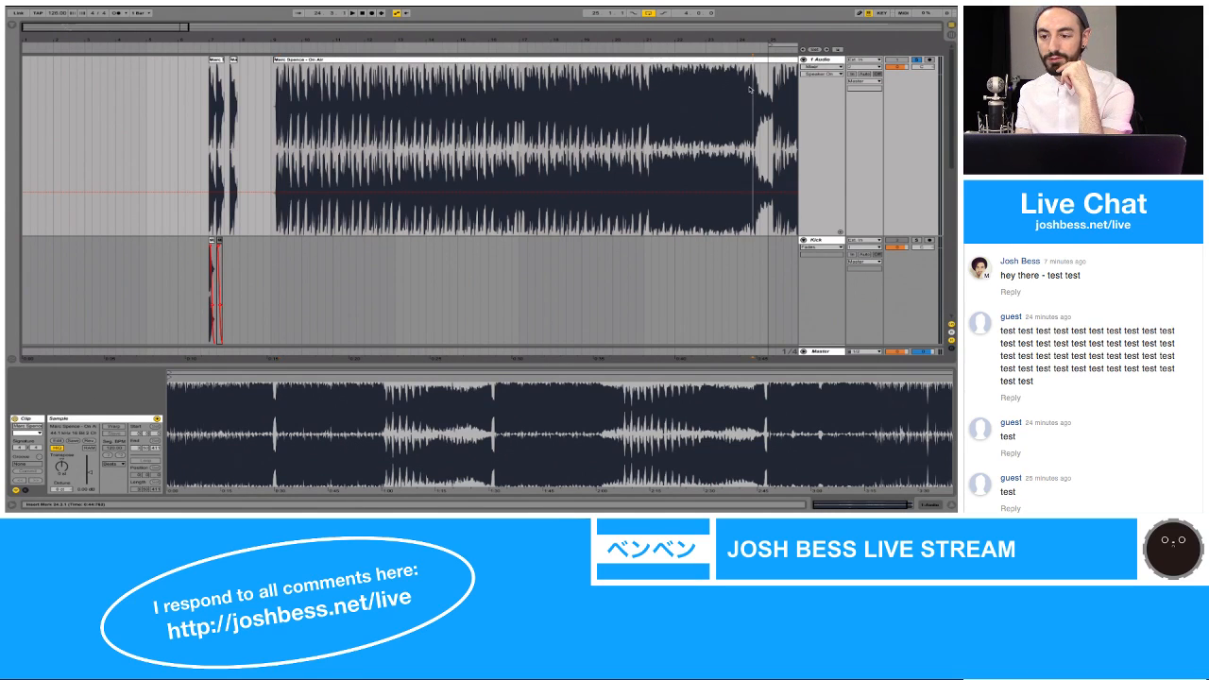
key(space)
click(649, 14)
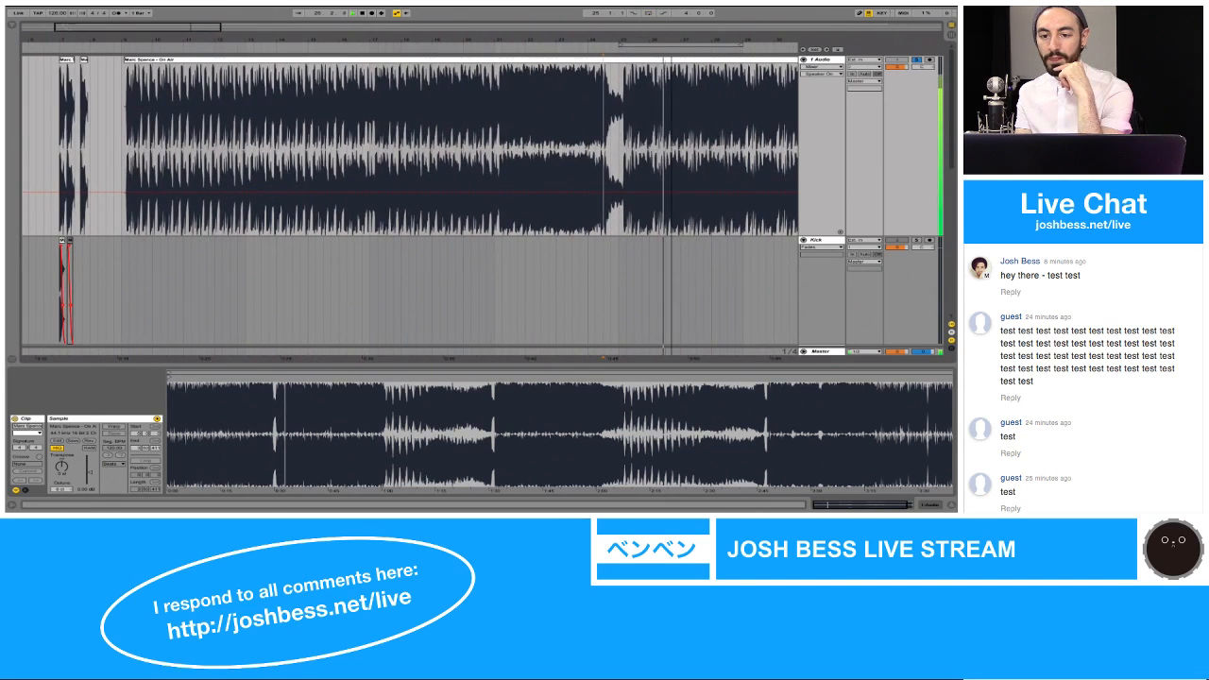
Step: Listen to later sections of the "On Air" track, including the full drop after the breakdown
drag(529, 40, 529, 27)
key(space)
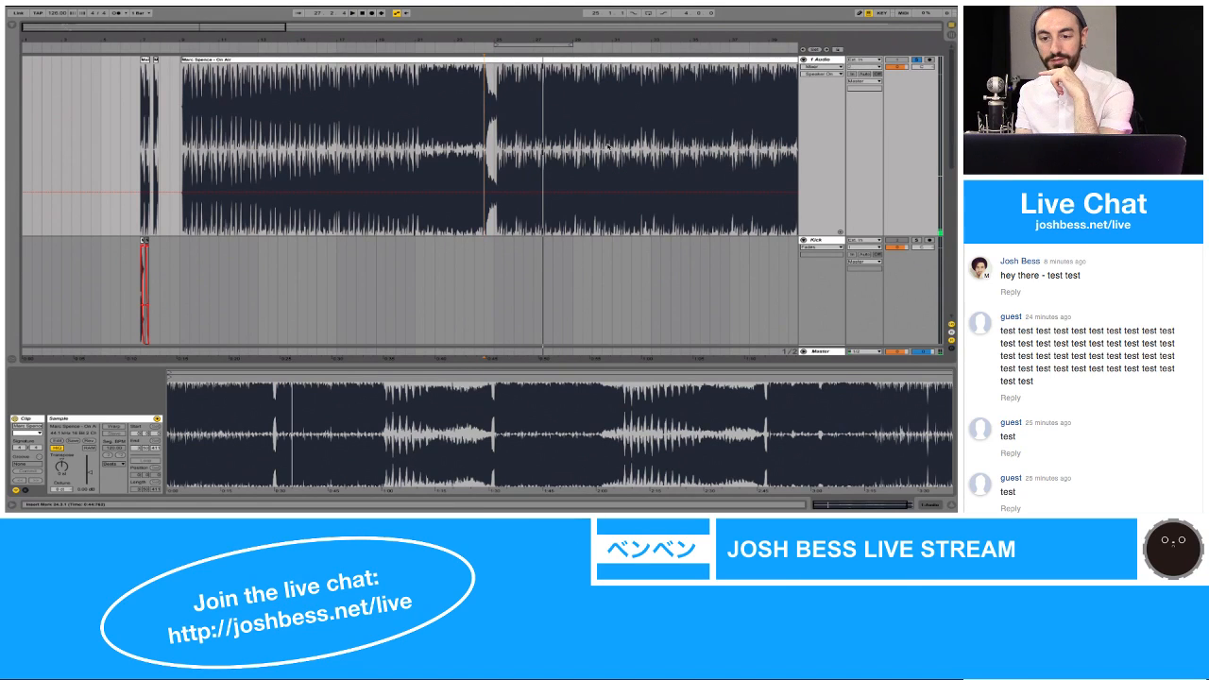
click(651, 40)
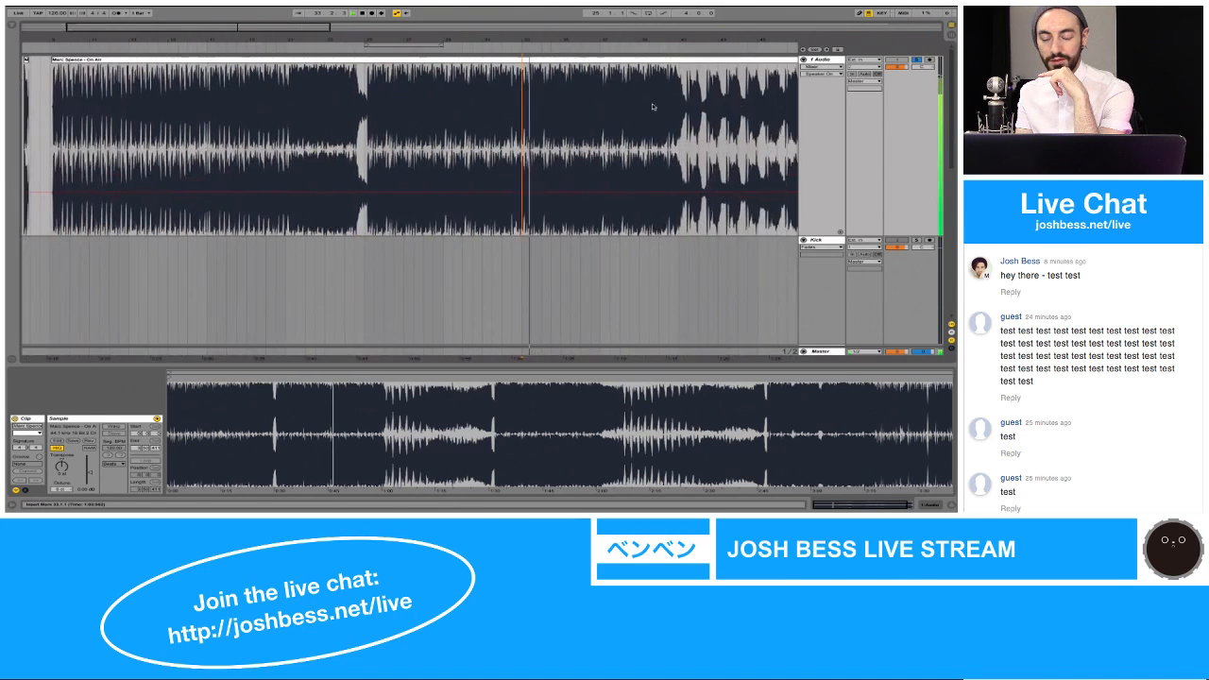
drag(660, 38, 444, 38)
click(487, 73)
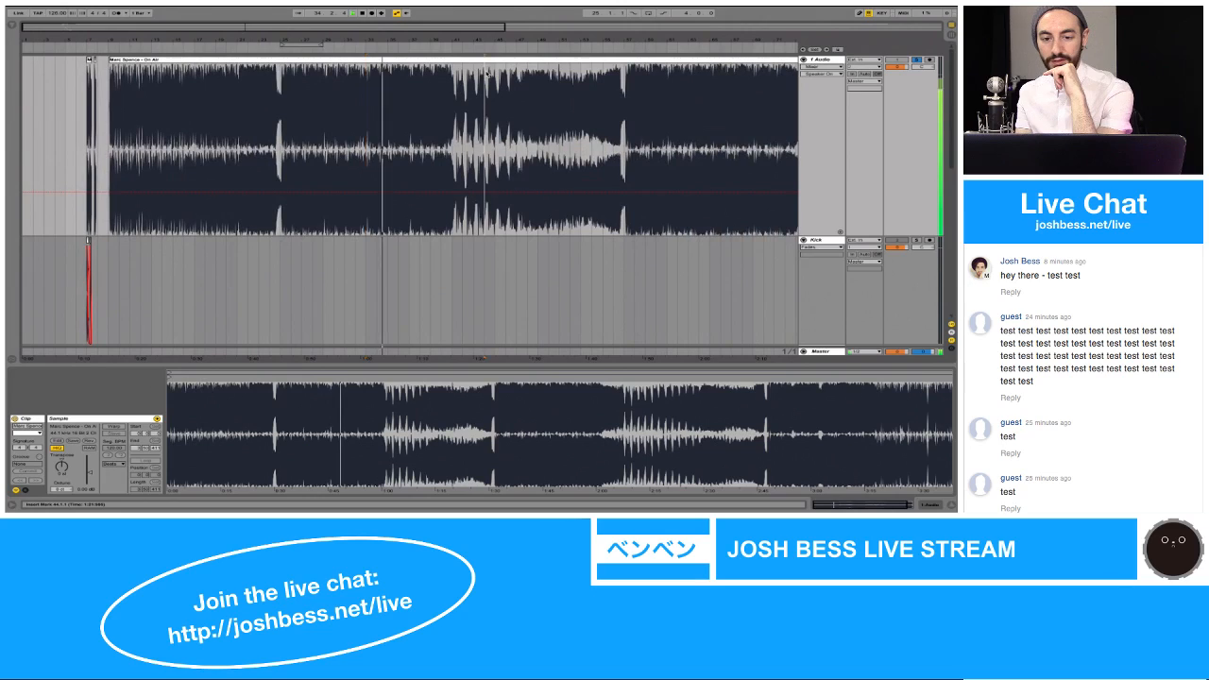
click(623, 75)
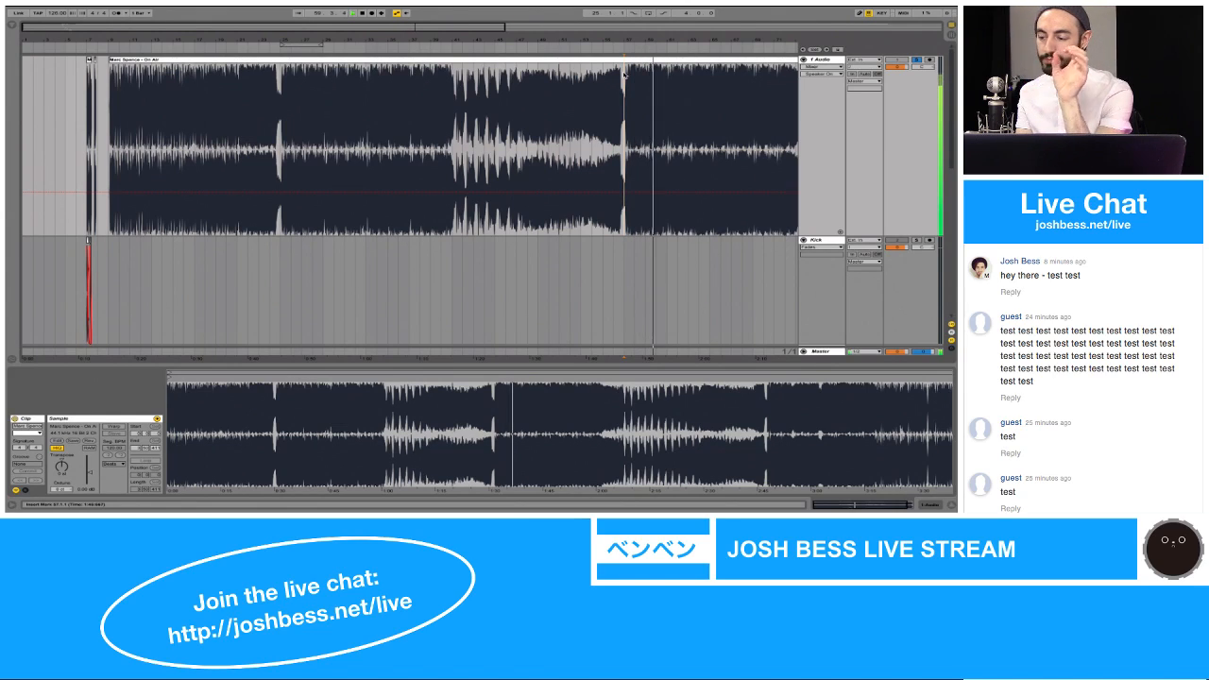
key(space)
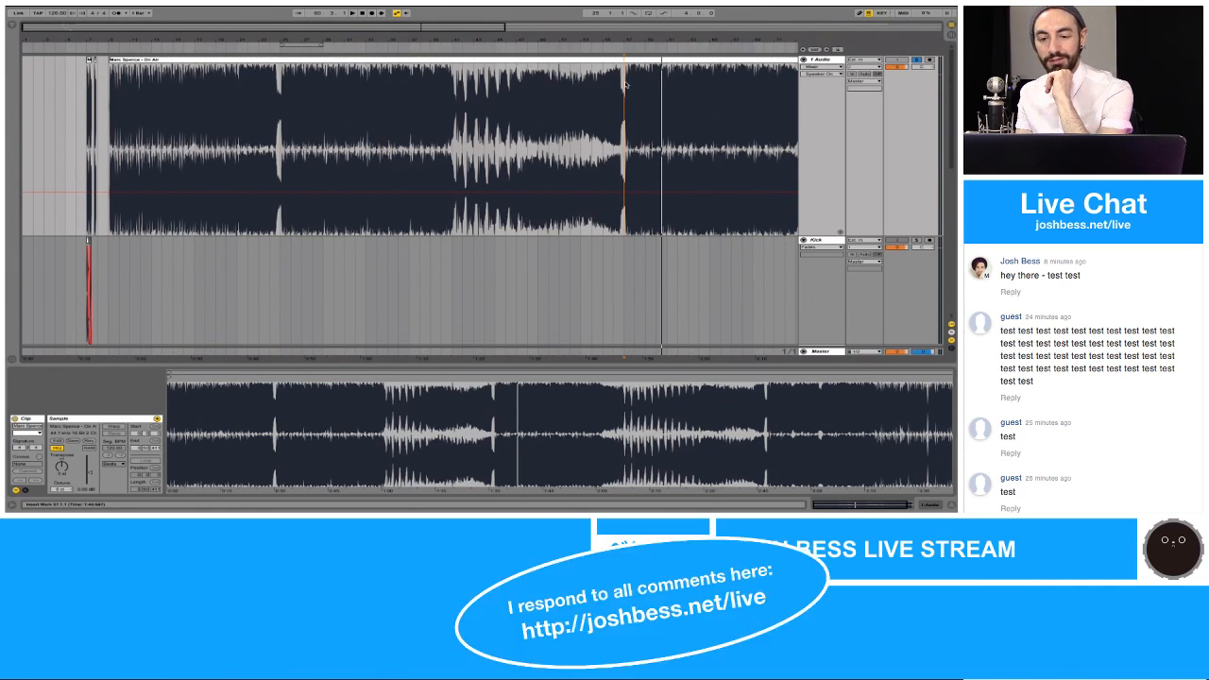
Step: Play the isolated two-kick clip at bar 7 on the 1-Audio track
scroll(625, 84, down, 1)
scroll(625, 84, up, 1)
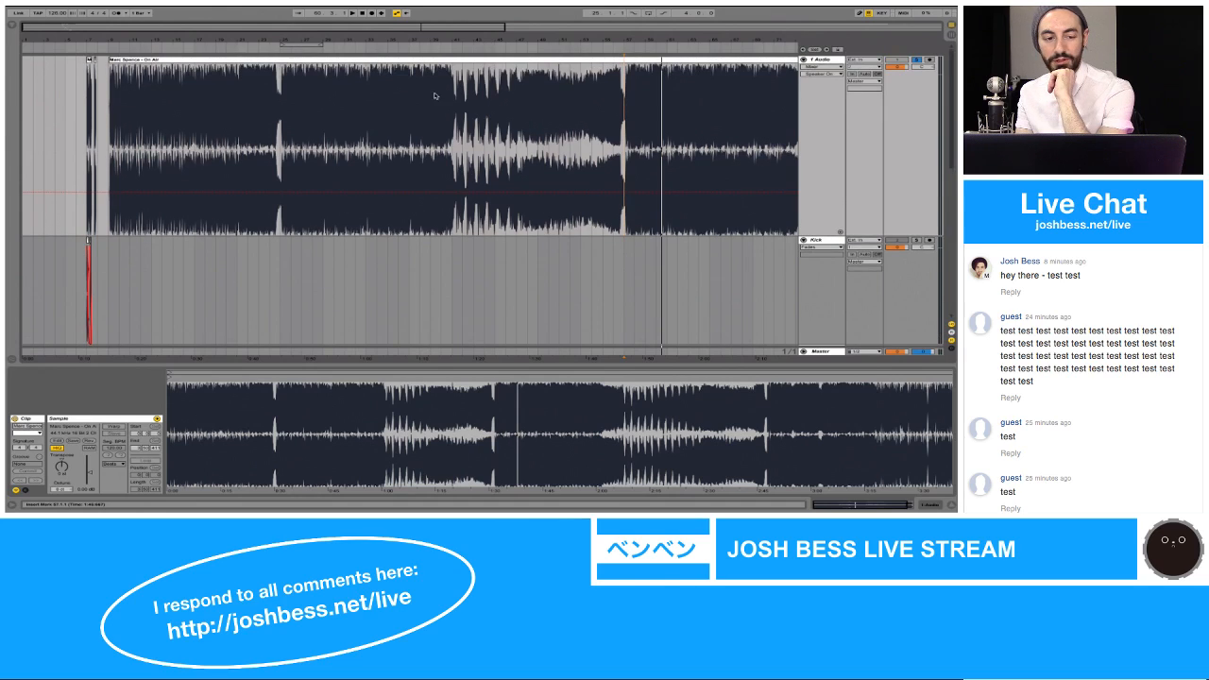
drag(86, 40, 86, 223)
scroll(144, 81, left, 5)
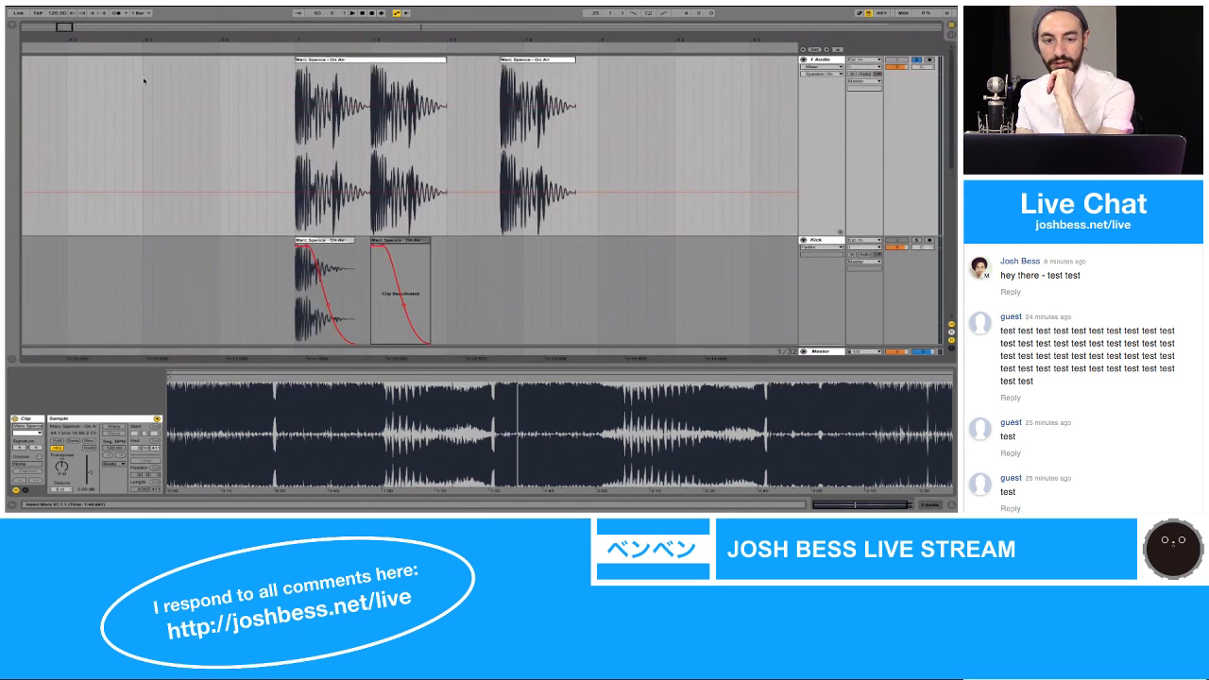
click(308, 61)
key(space)
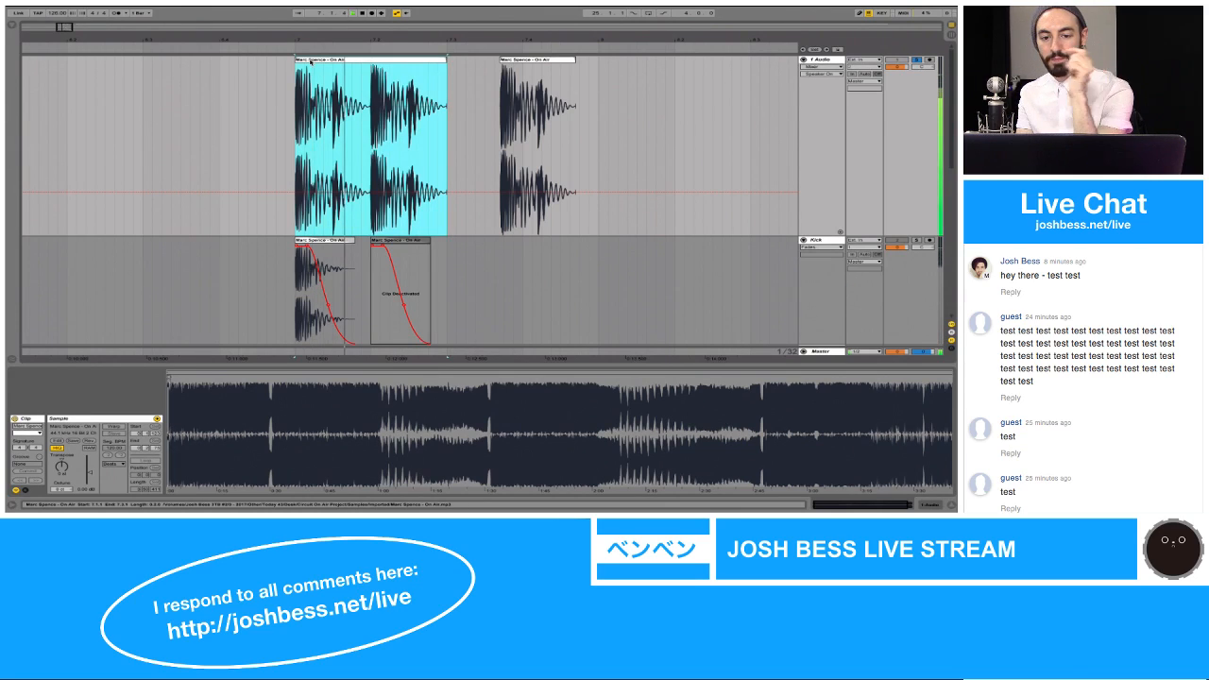
Step: Solo the Kick track and play its first clip at bar 7
scroll(483, 163, down, 3)
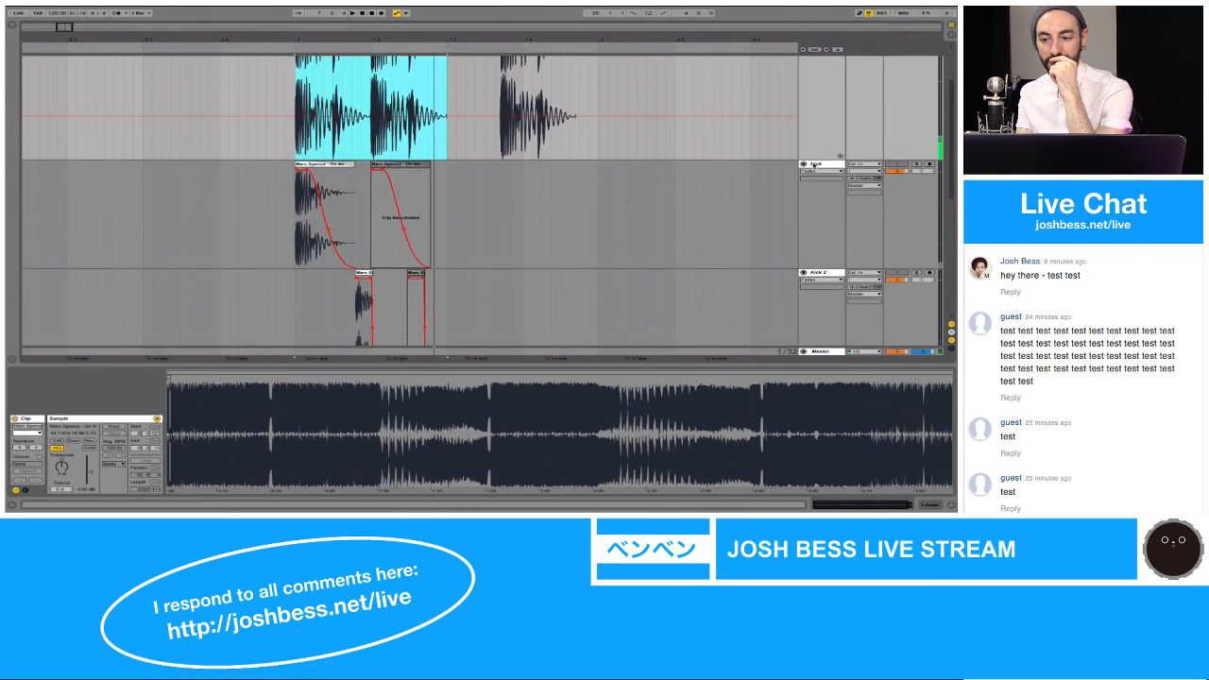
click(916, 164)
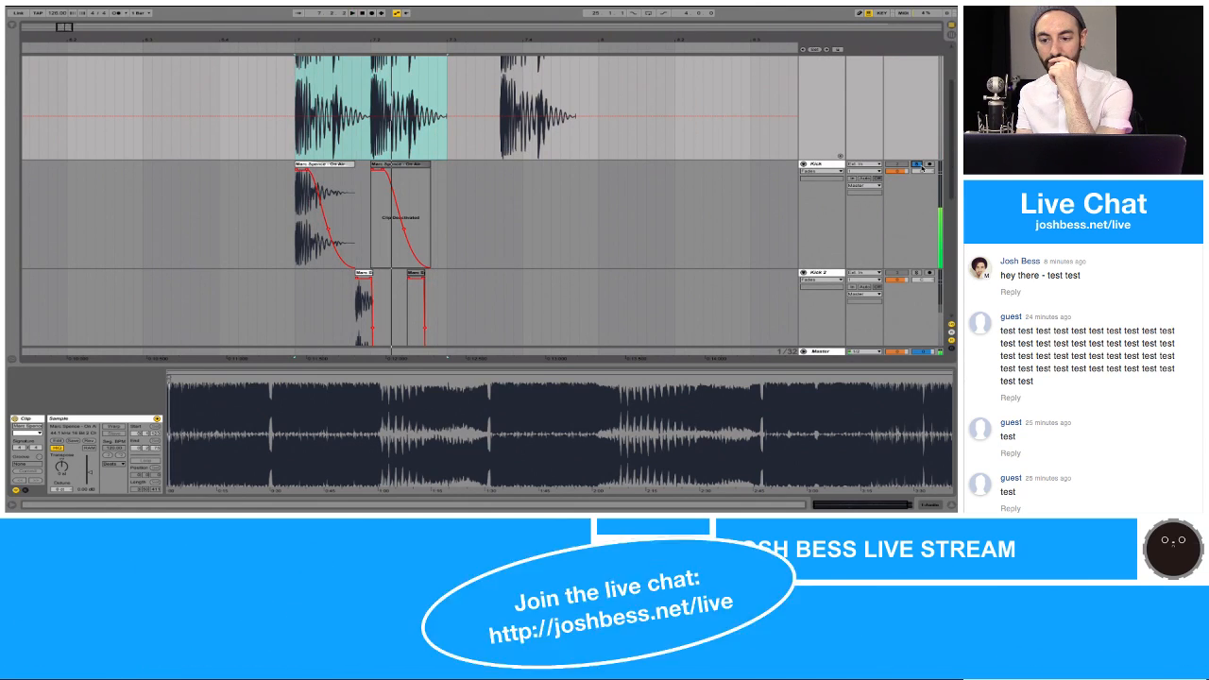
click(835, 164)
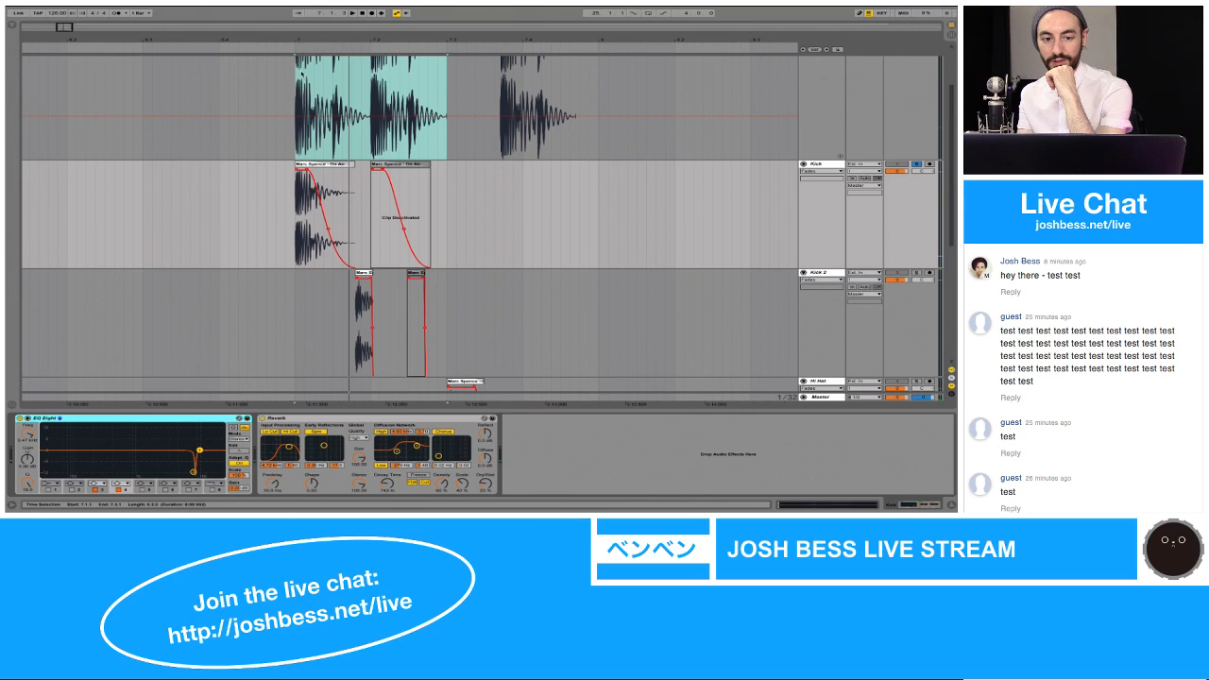
drag(303, 39, 302, 118)
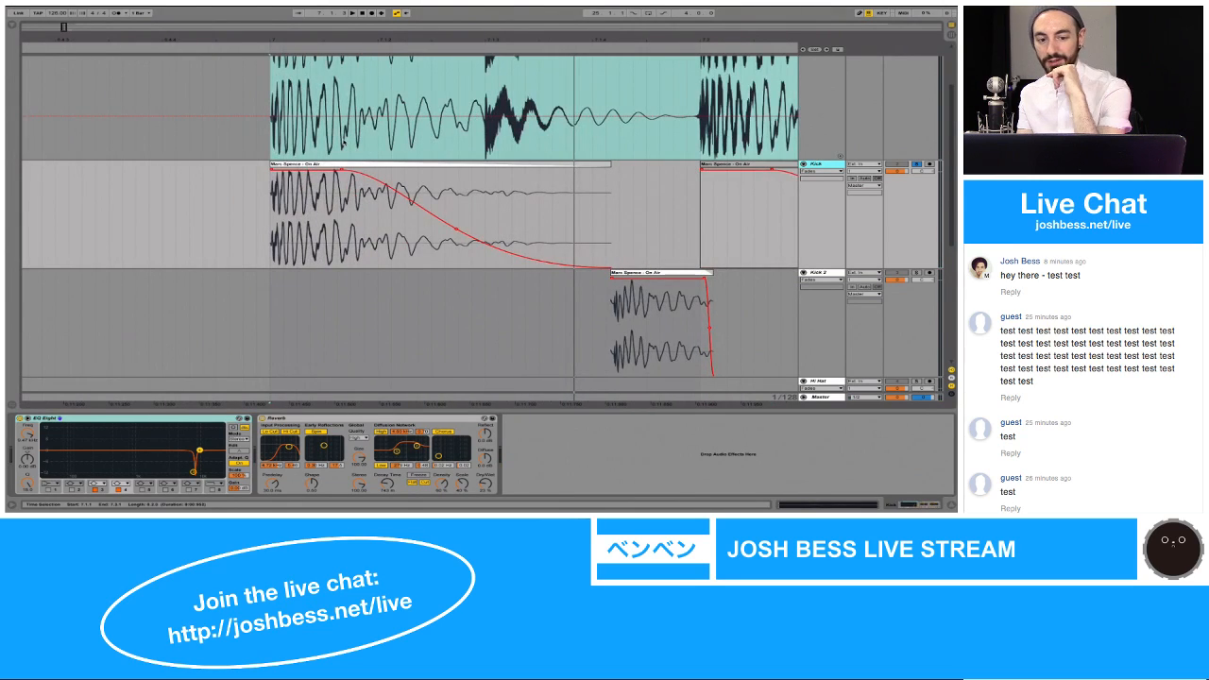
click(371, 167)
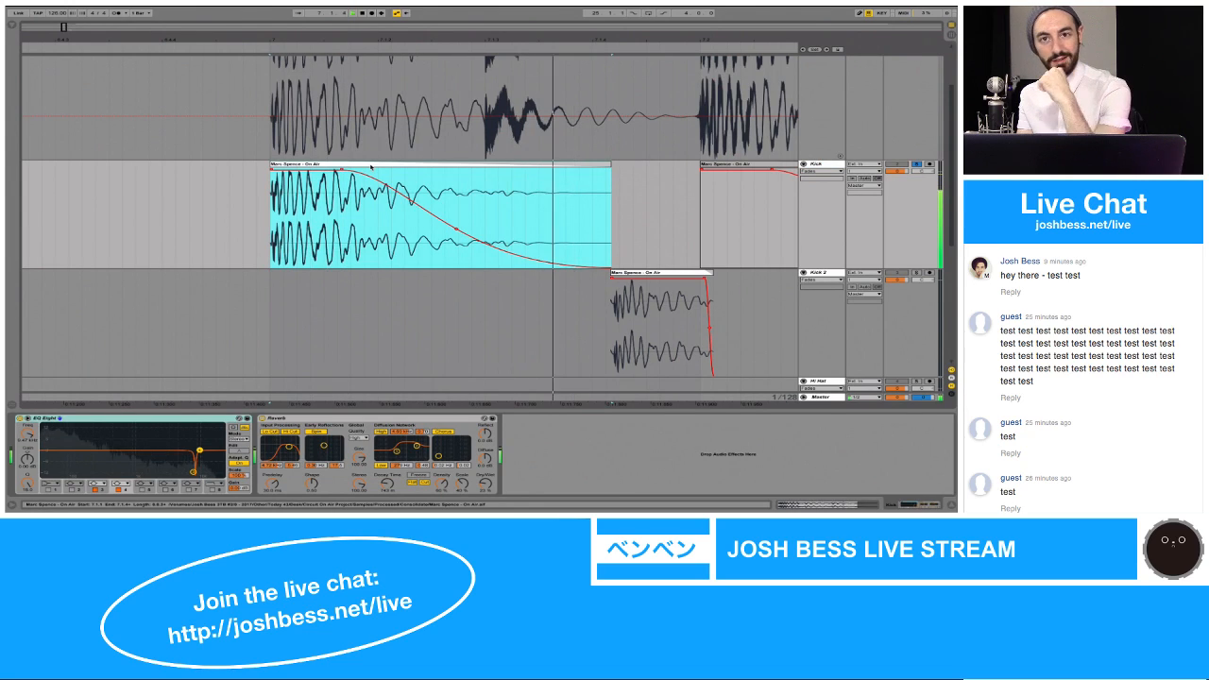
scroll(667, 255, down, 1)
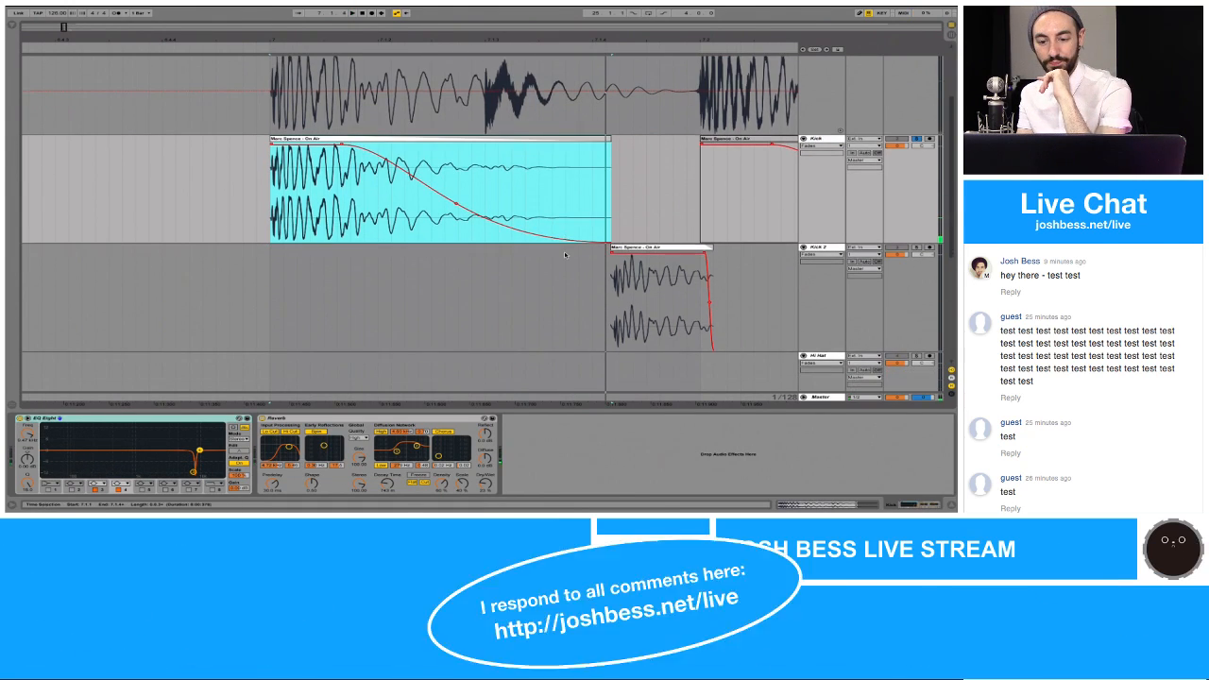
Step: Solo the Kick 2 track on its own and together with Kick, and play both layers from the first kick
click(667, 251)
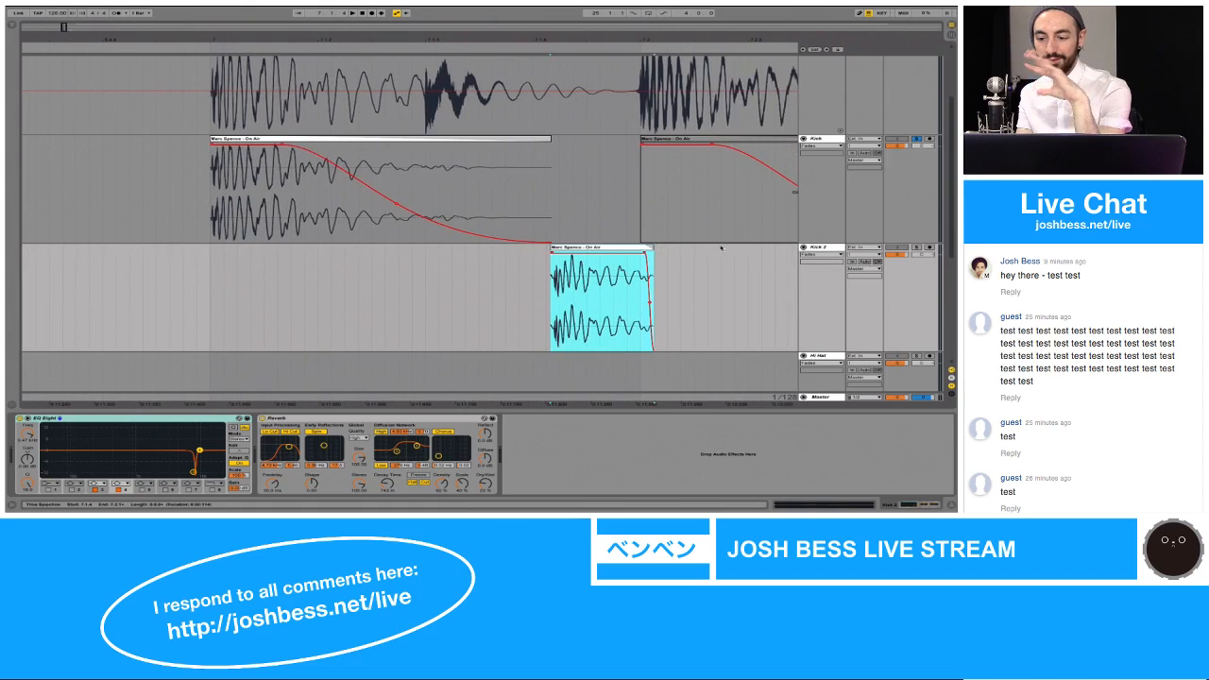
click(916, 248)
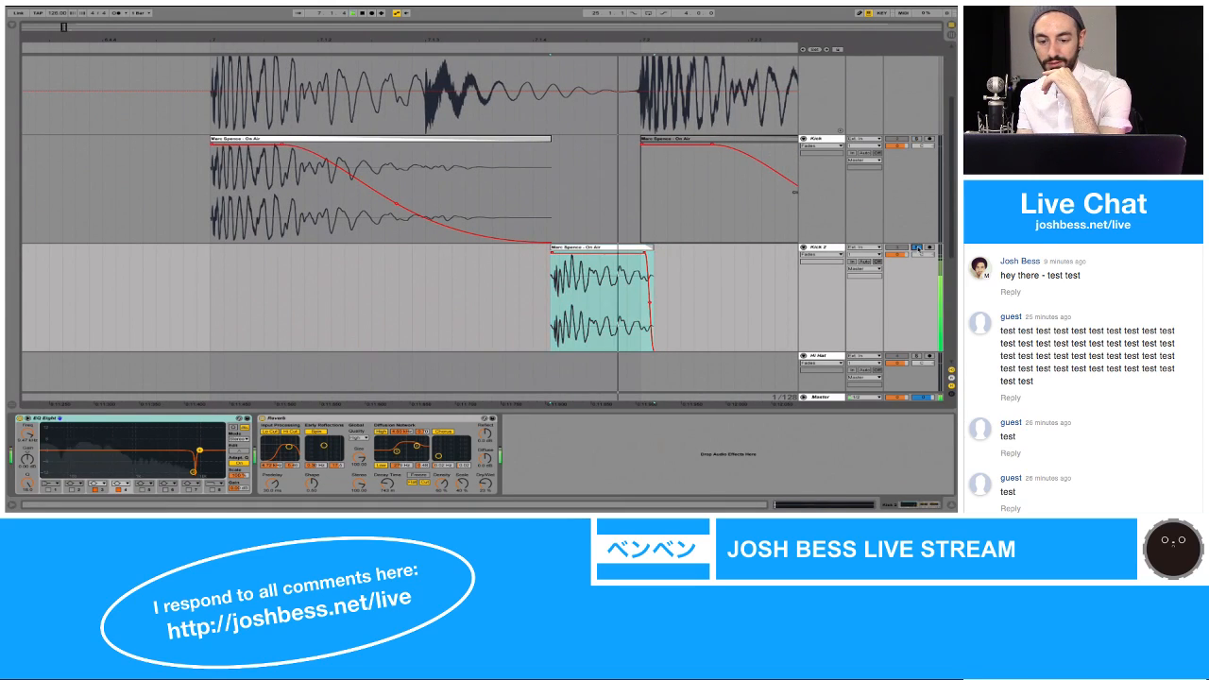
click(916, 139)
drag(733, 43, 598, 8)
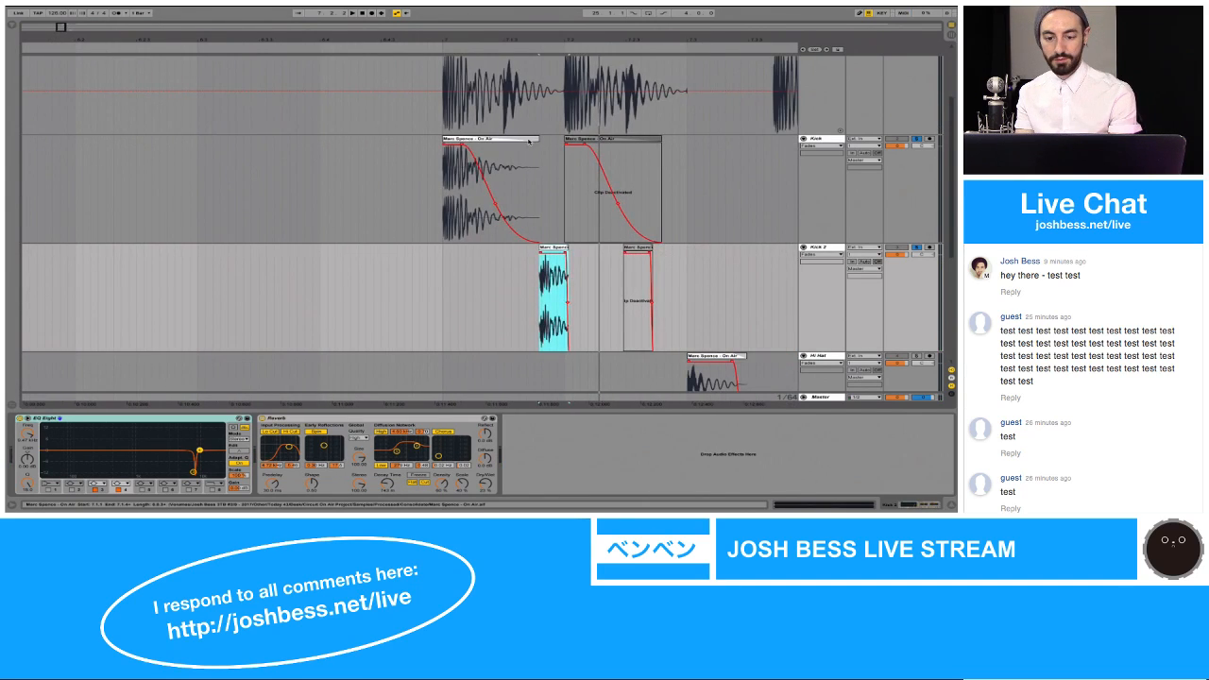
click(529, 140)
key(space)
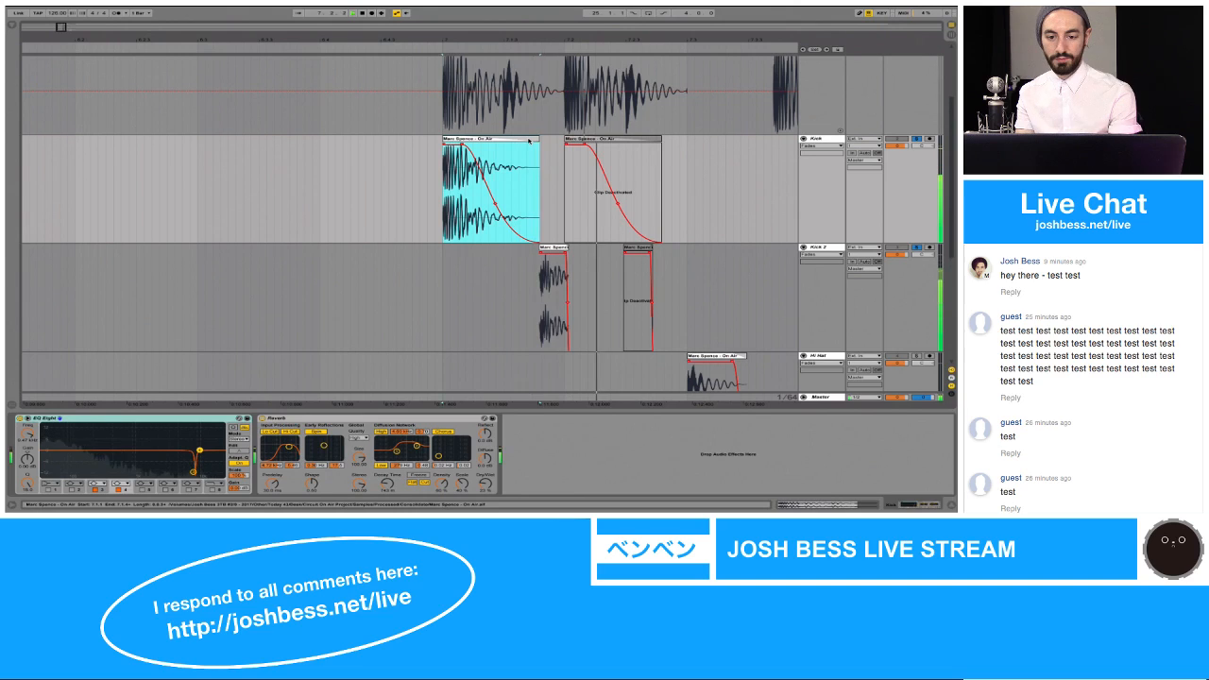
key(space)
Step: Reactivate the deactivated second-hit clips on the Kick and Kick 2 tracks
click(635, 139)
shift+click(683, 264)
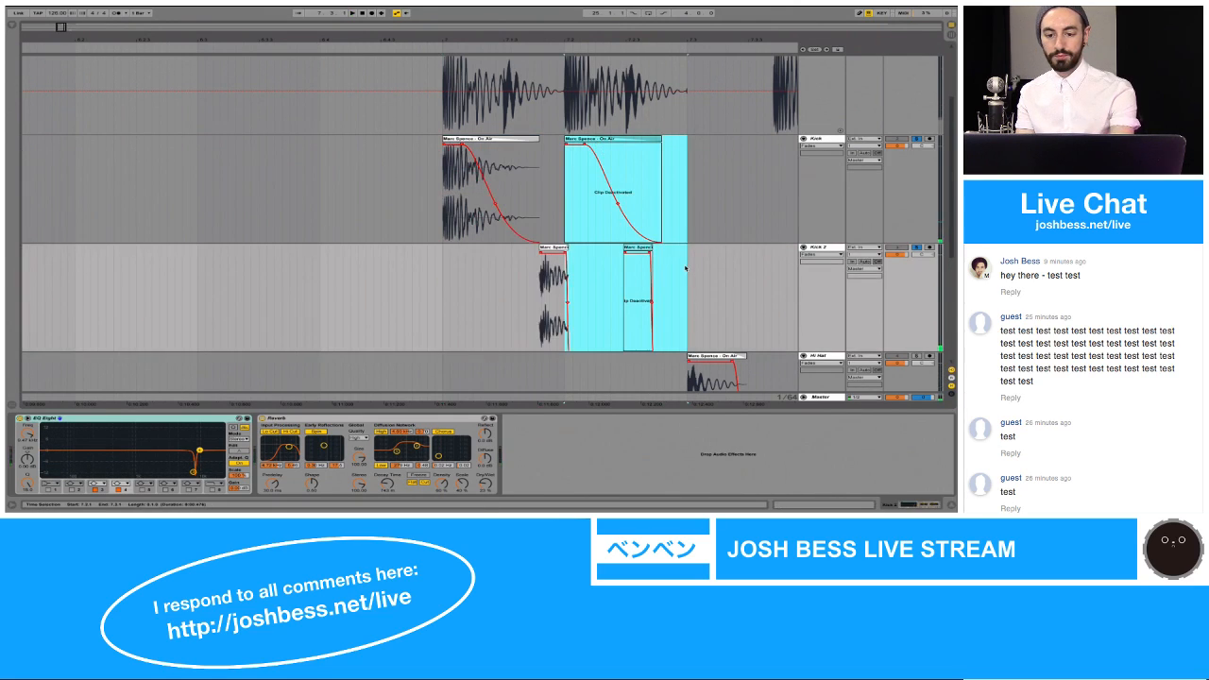
key(0)
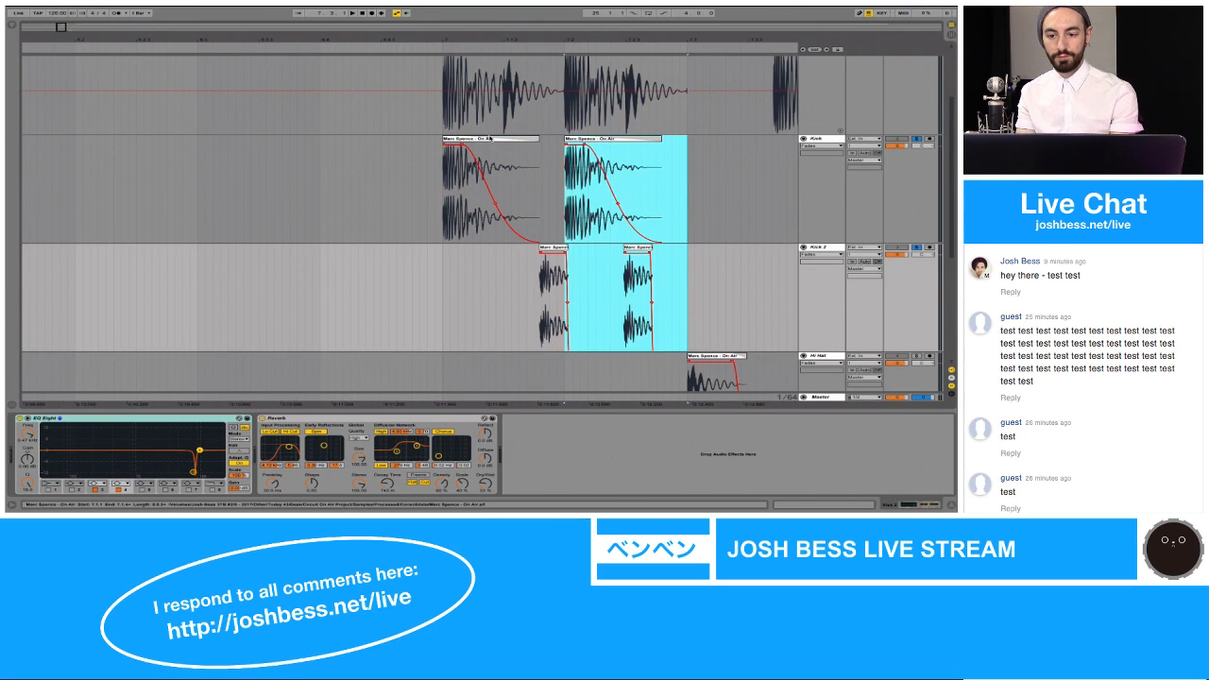
Step: Loop the two kick hits from 7.1.1 for a length of 0.2.0 and play them with both layers
click(493, 139)
shift+click(692, 162)
key(space)
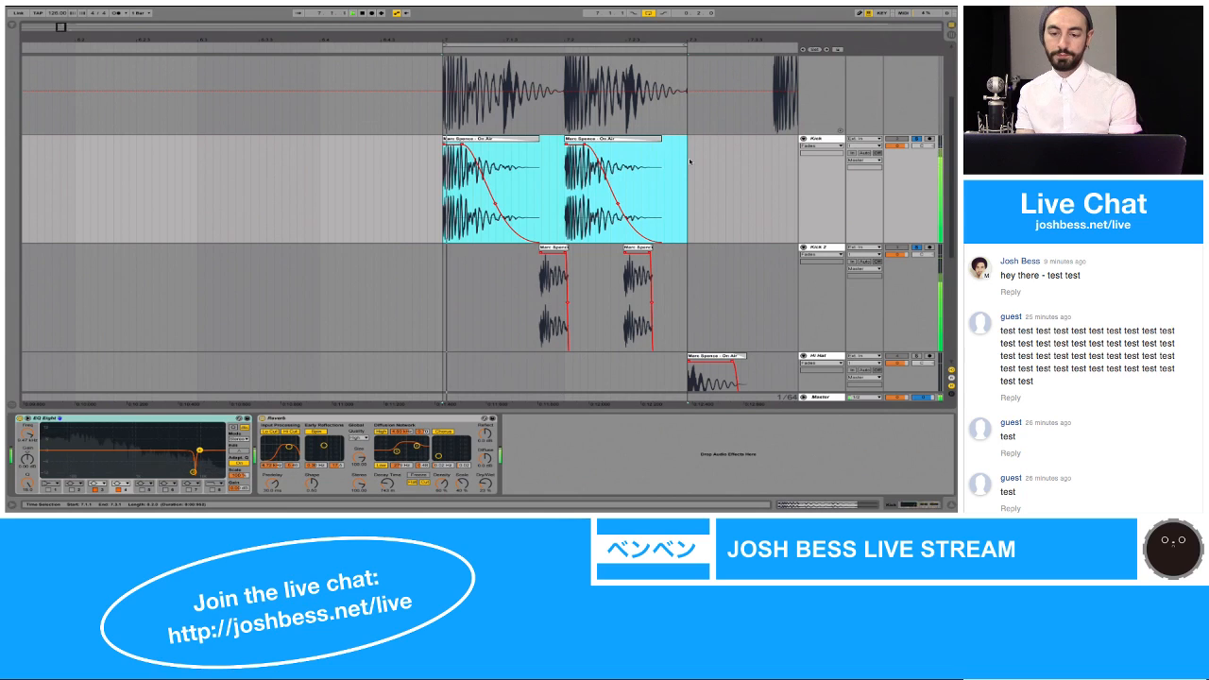
Step: Solo the Hi Hat track and play its clip
scroll(704, 168, down, 5)
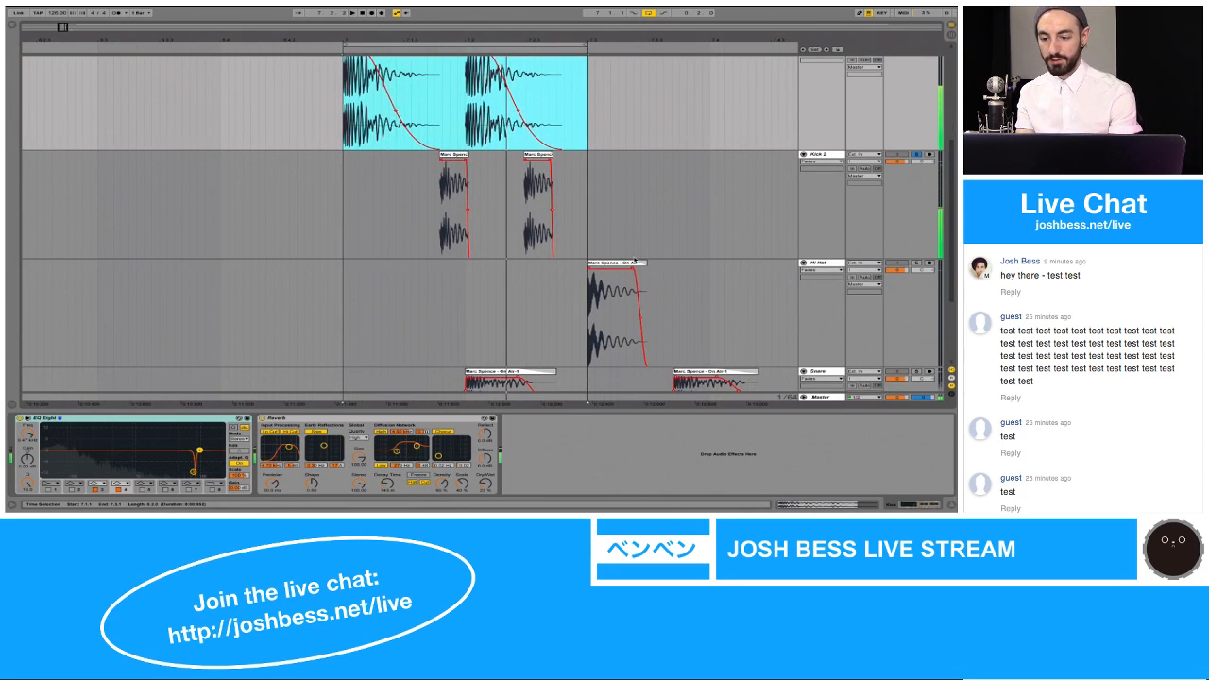
click(616, 311)
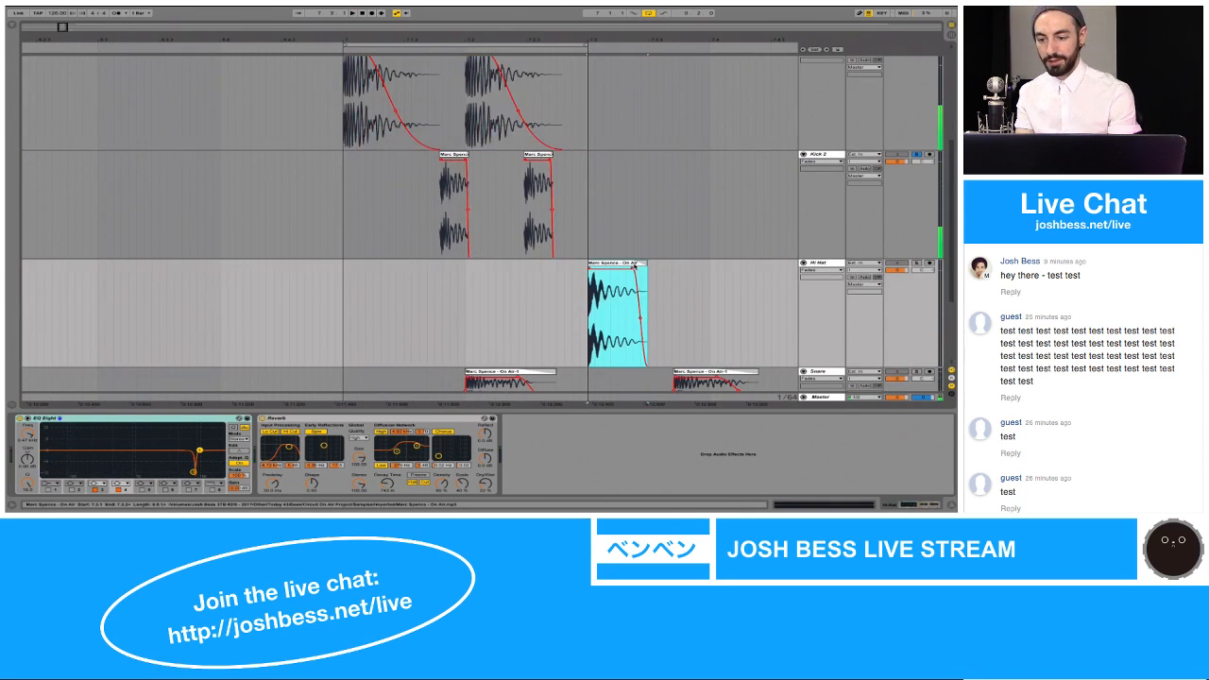
click(915, 264)
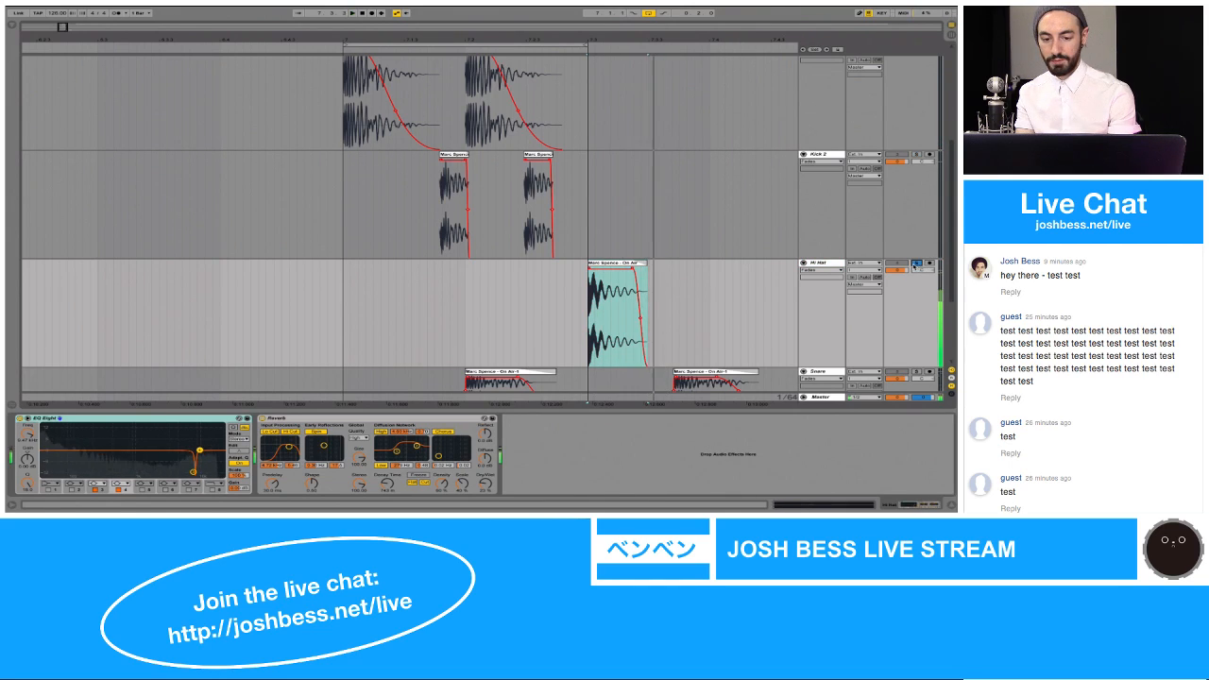
Step: Solo the Snare track and play its first clip
scroll(723, 305, down, 4)
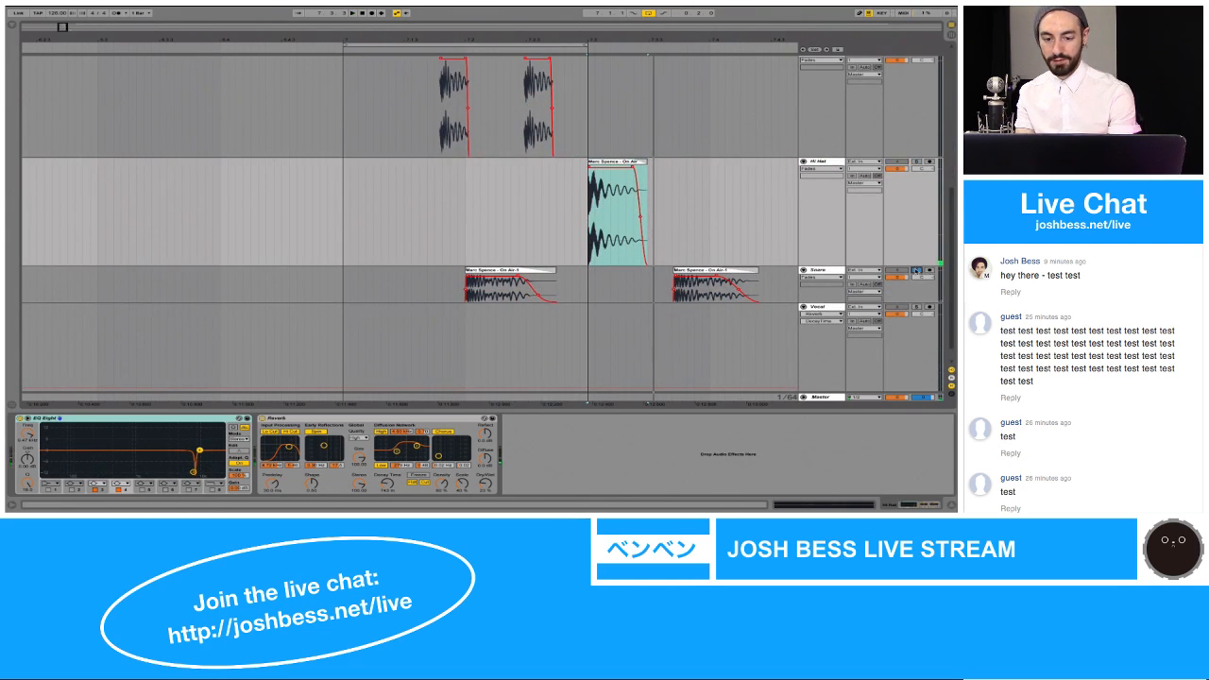
click(516, 273)
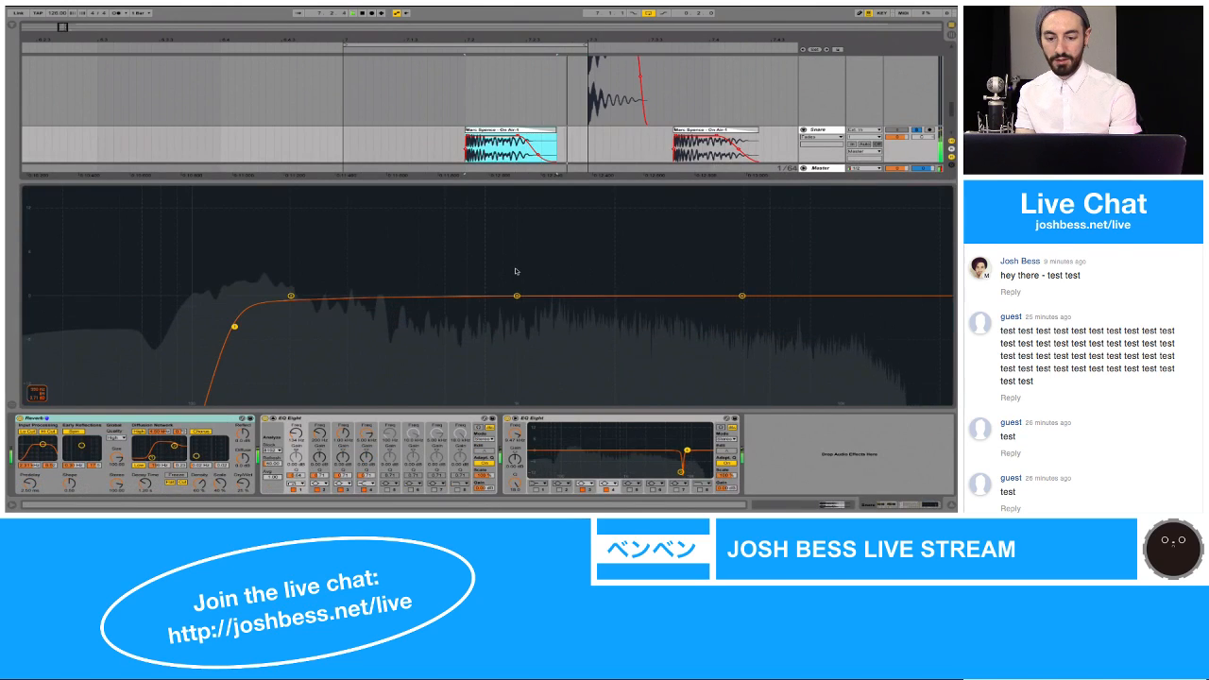
key(space)
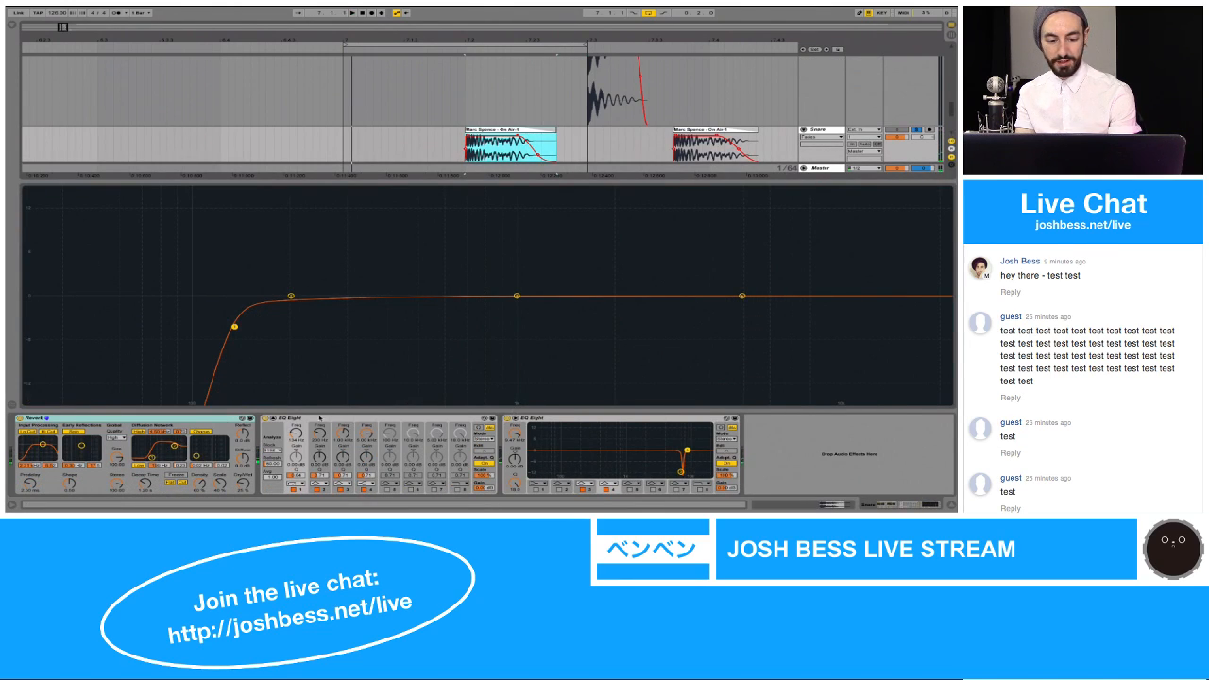
Step: Compare the snare with its first EQ Eight bypassed and re-enabled, and collapse that EQ's expanded display
click(266, 419)
key(space)
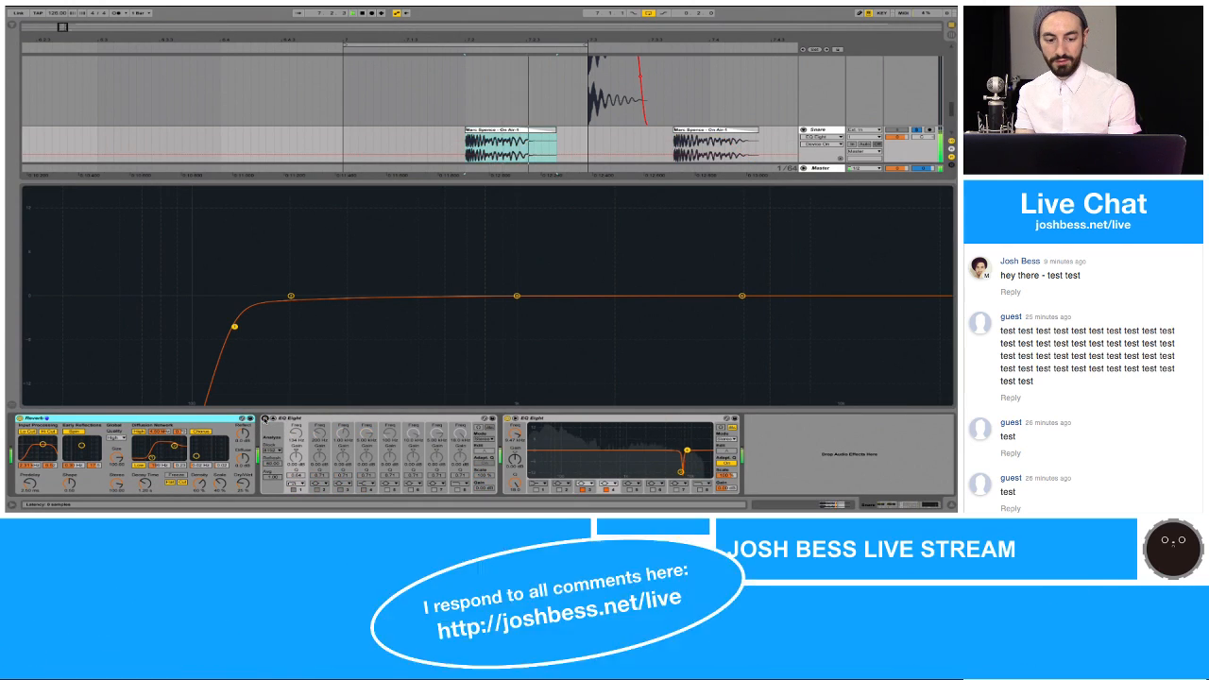
click(266, 419)
key(space)
click(273, 418)
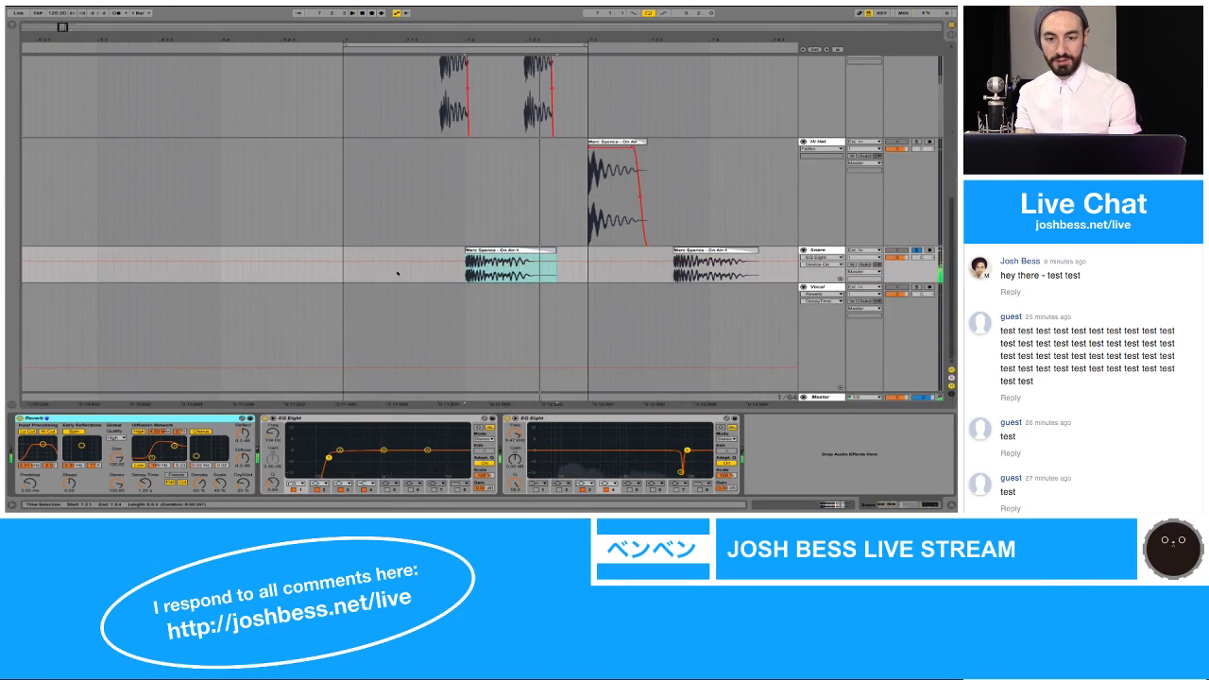
Step: Solo the Kick and Kick 2 tracks together with the Snare and play the looped section
scroll(775, 219, up, 3)
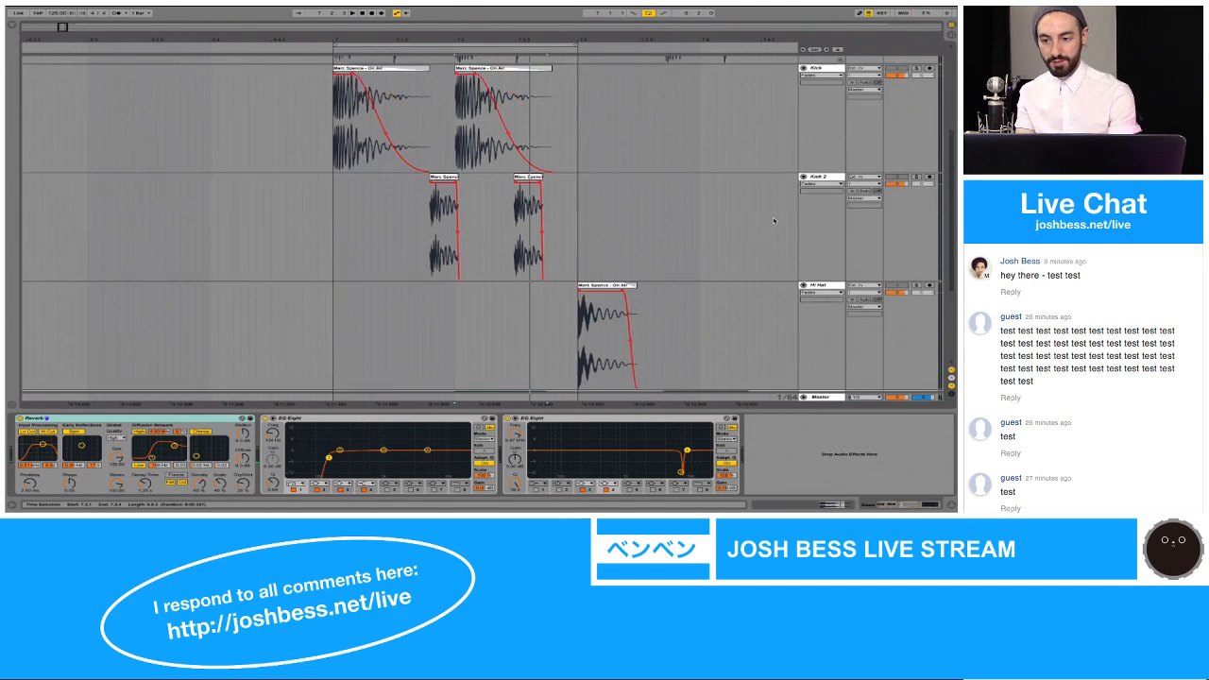
key(space)
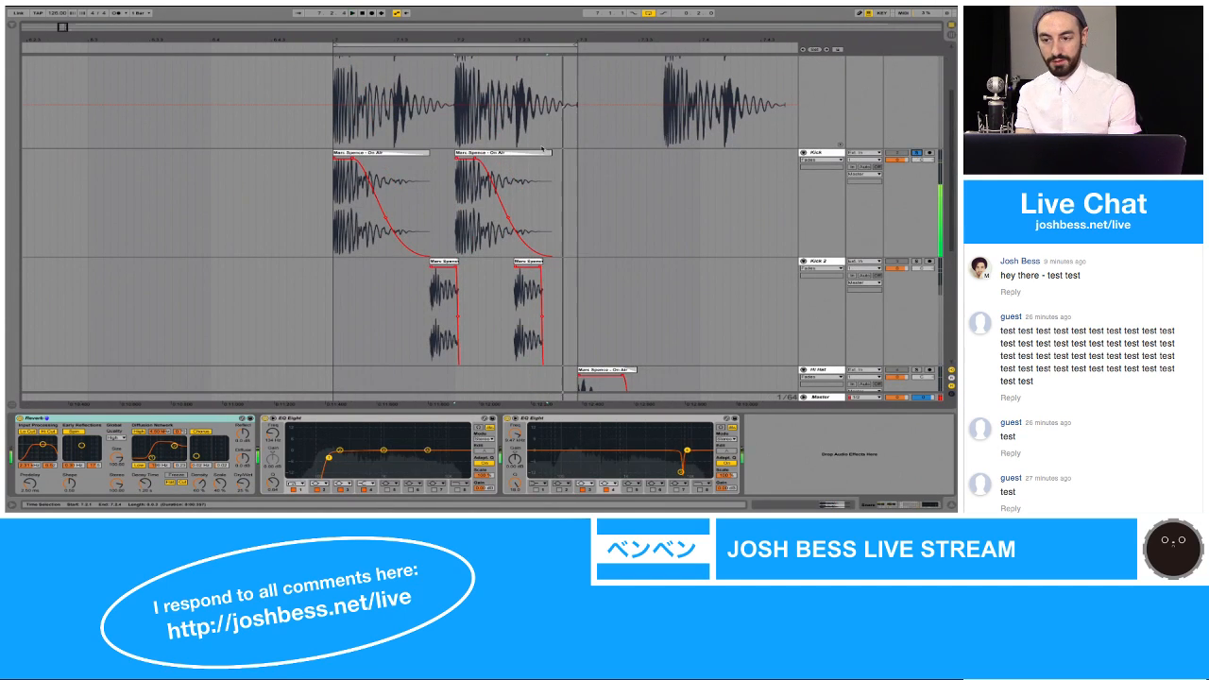
scroll(870, 168, down, 1)
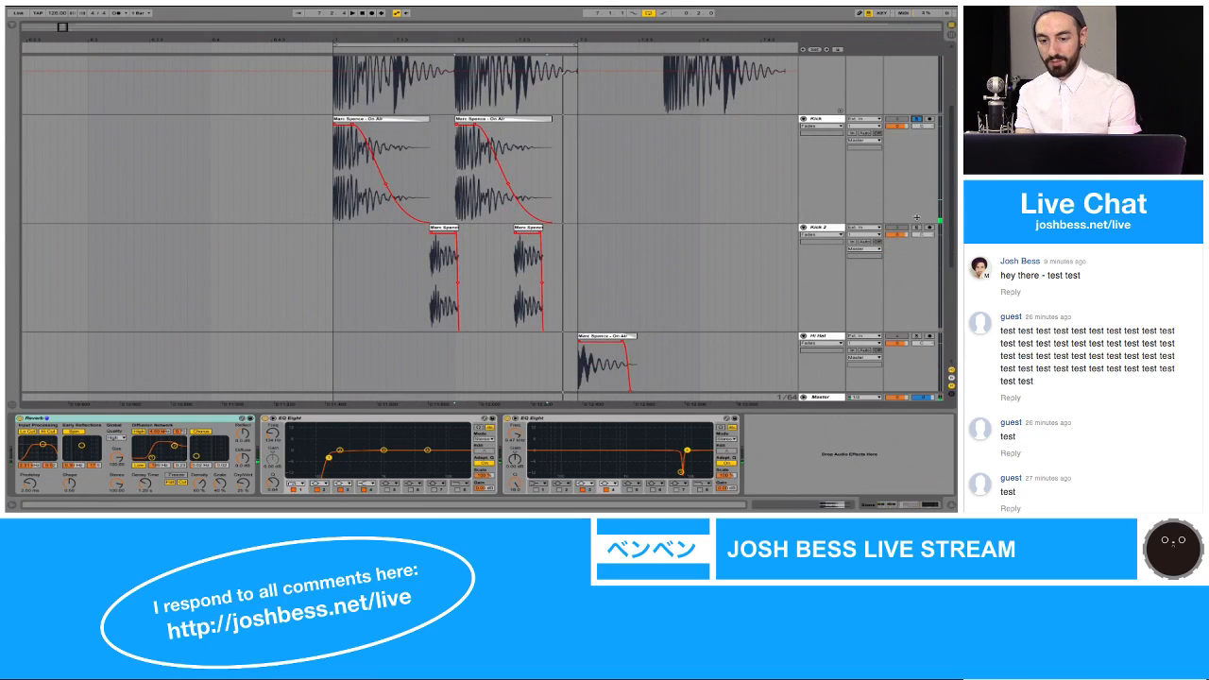
scroll(913, 307, down, 3)
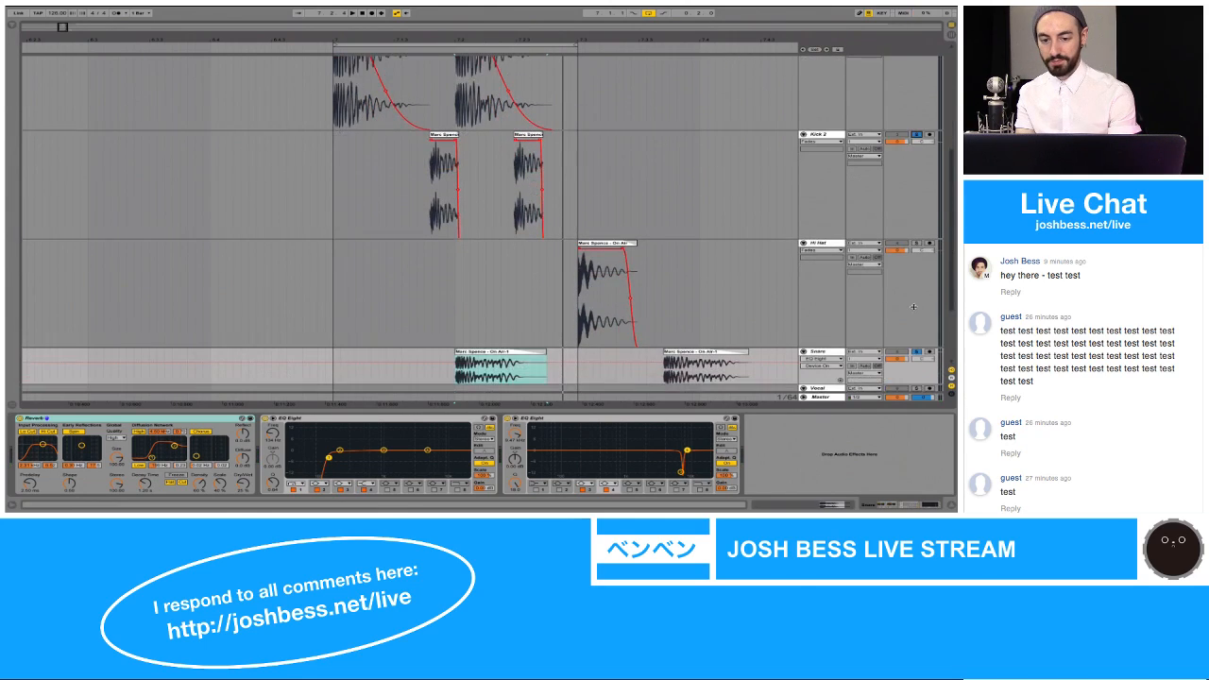
key(space)
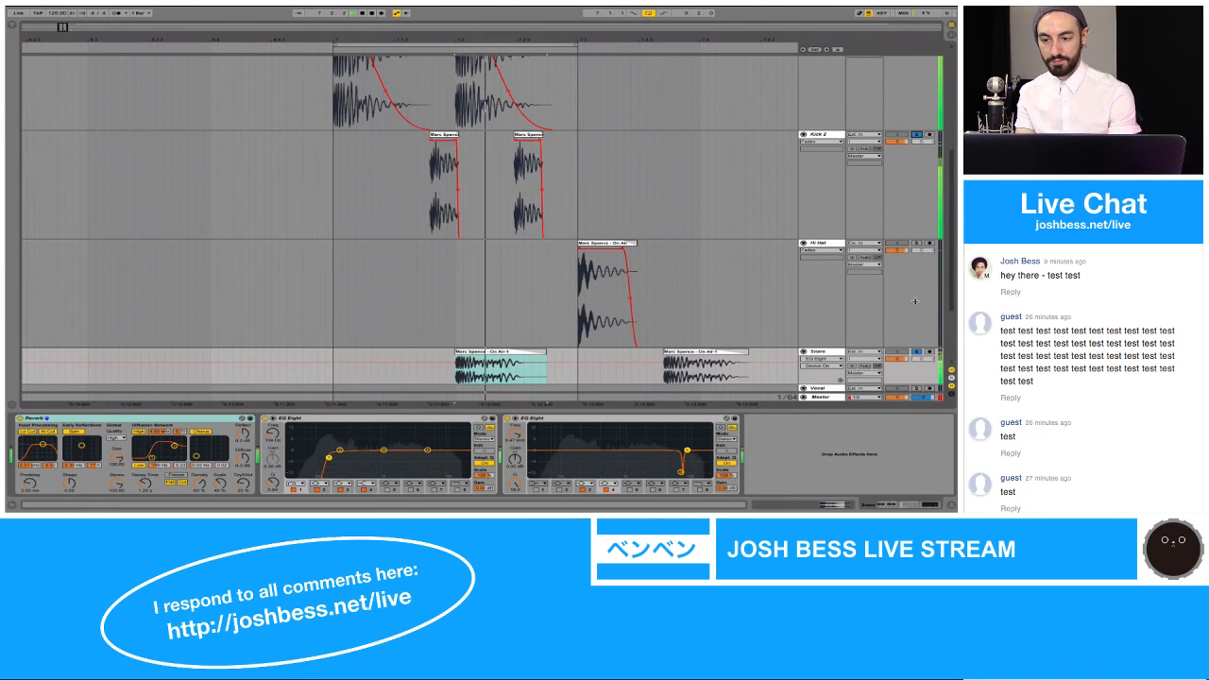
scroll(915, 300, up, 1)
scroll(916, 300, up, 5)
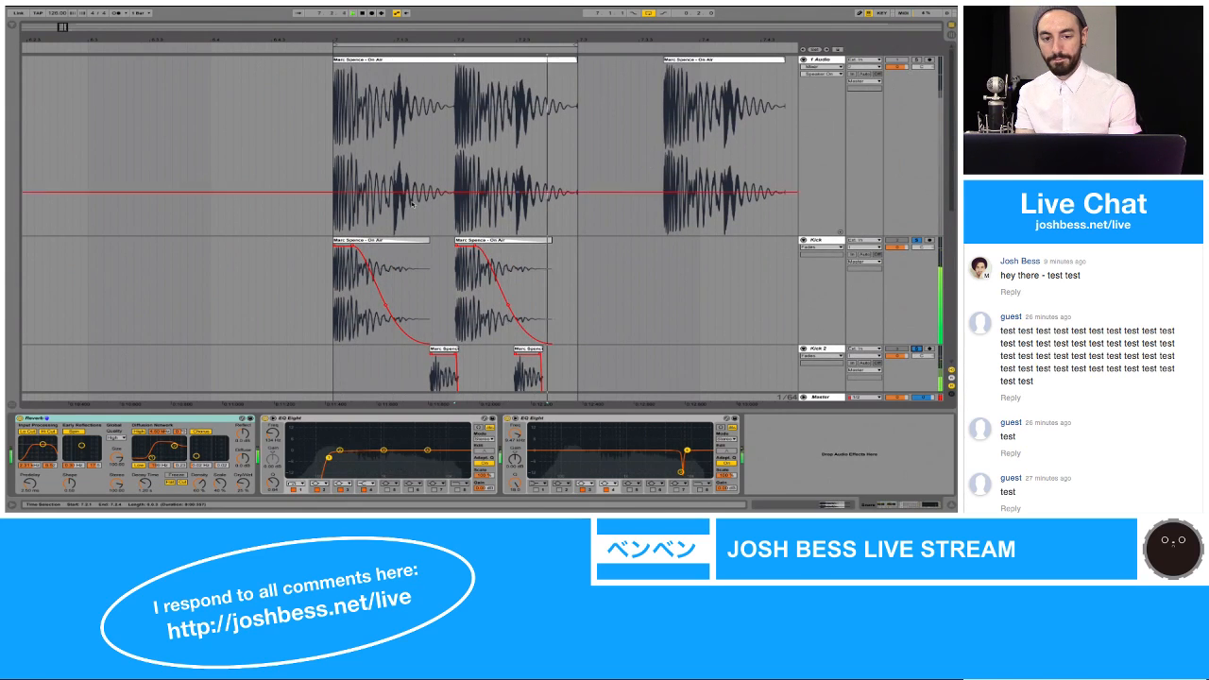
Step: Solo the original 1 Audio track and audition the full reference recording from several points past bar 9
click(312, 155)
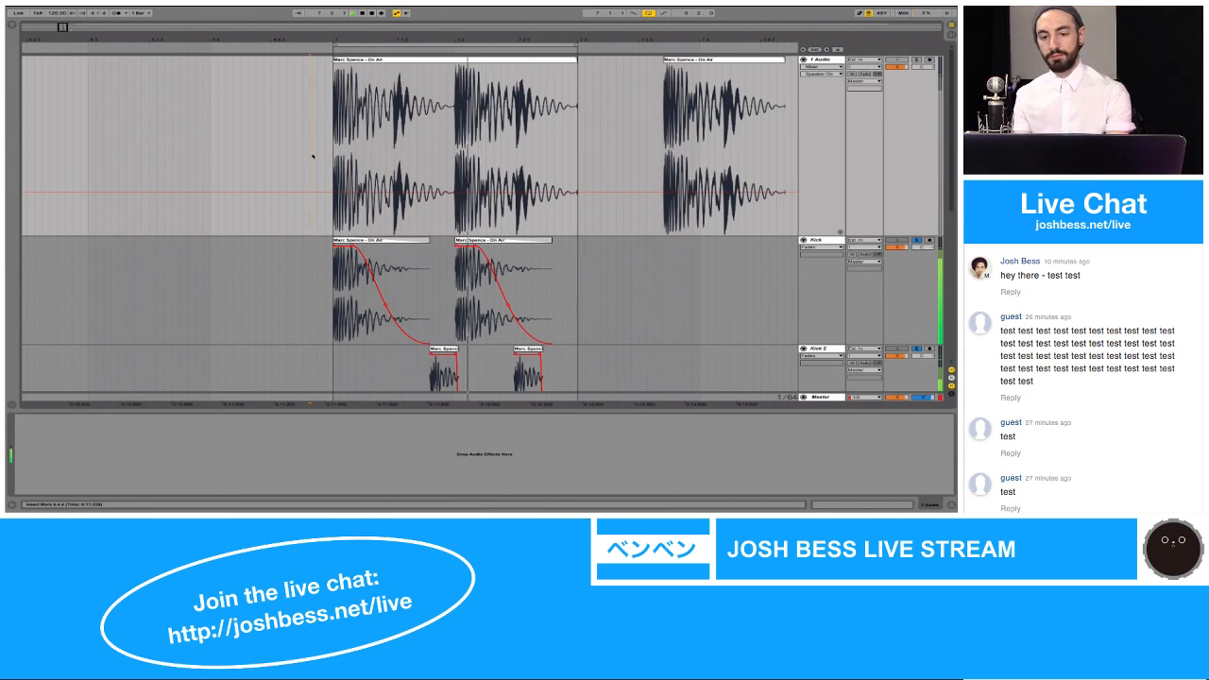
click(915, 60)
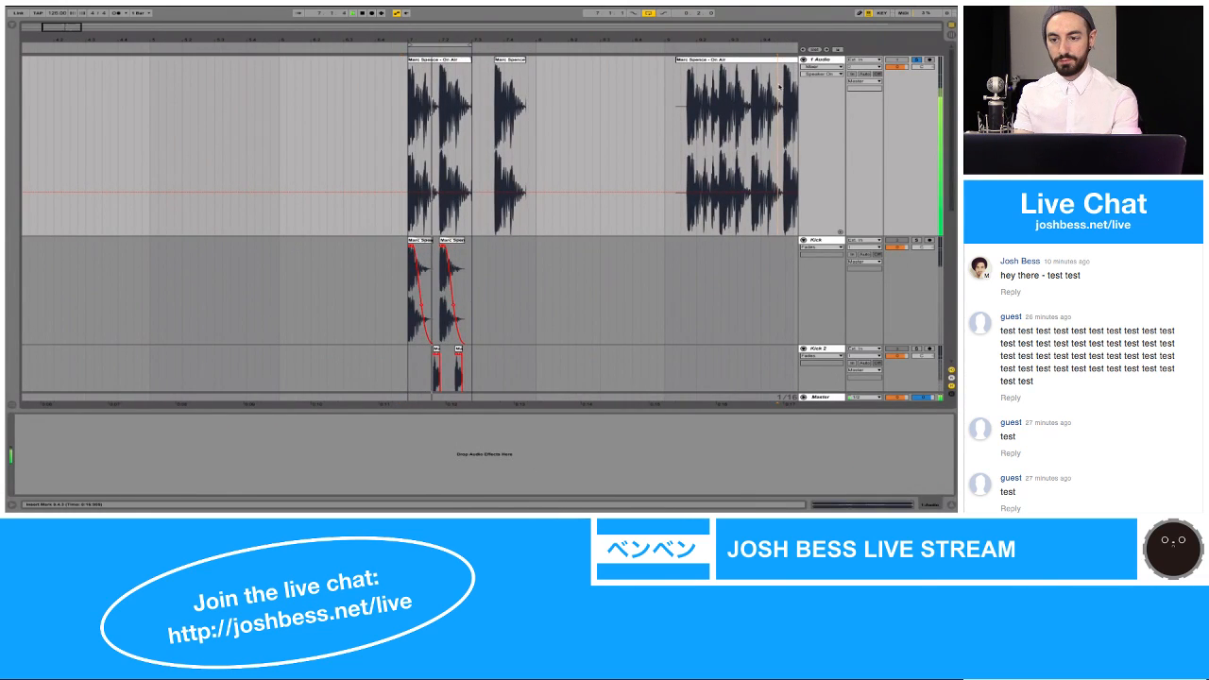
click(779, 43)
drag(774, 39, 542, 40)
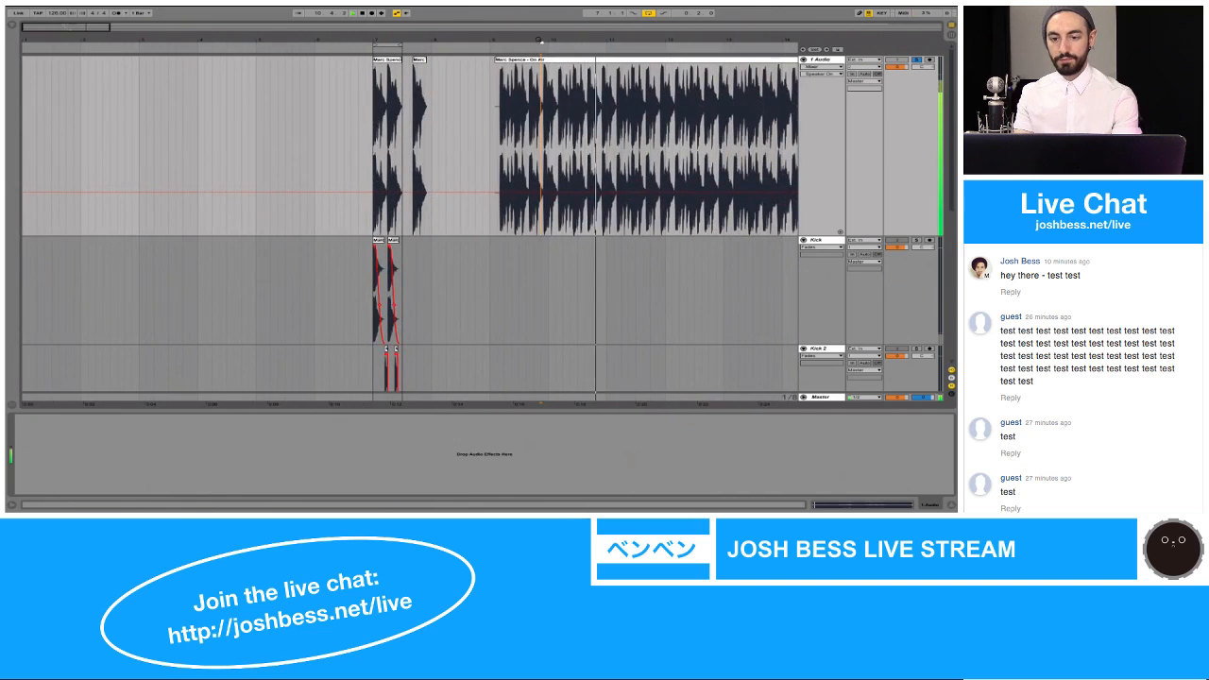
key(space)
click(607, 82)
key(space)
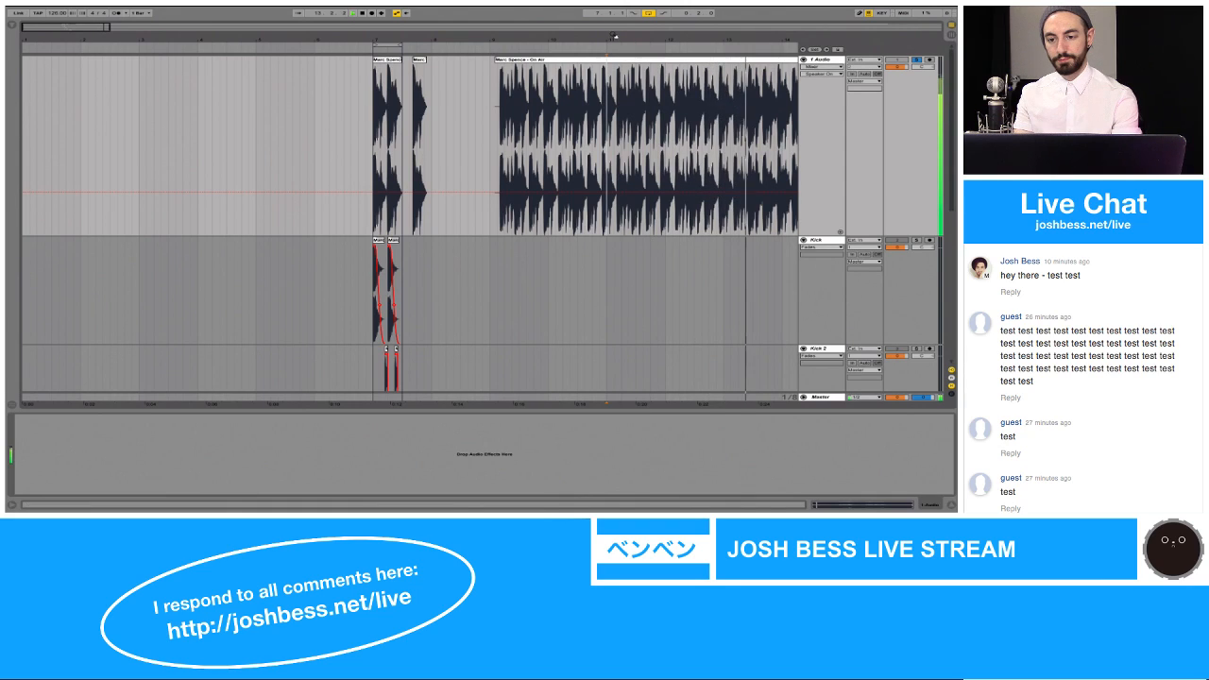
drag(615, 39, 405, 39)
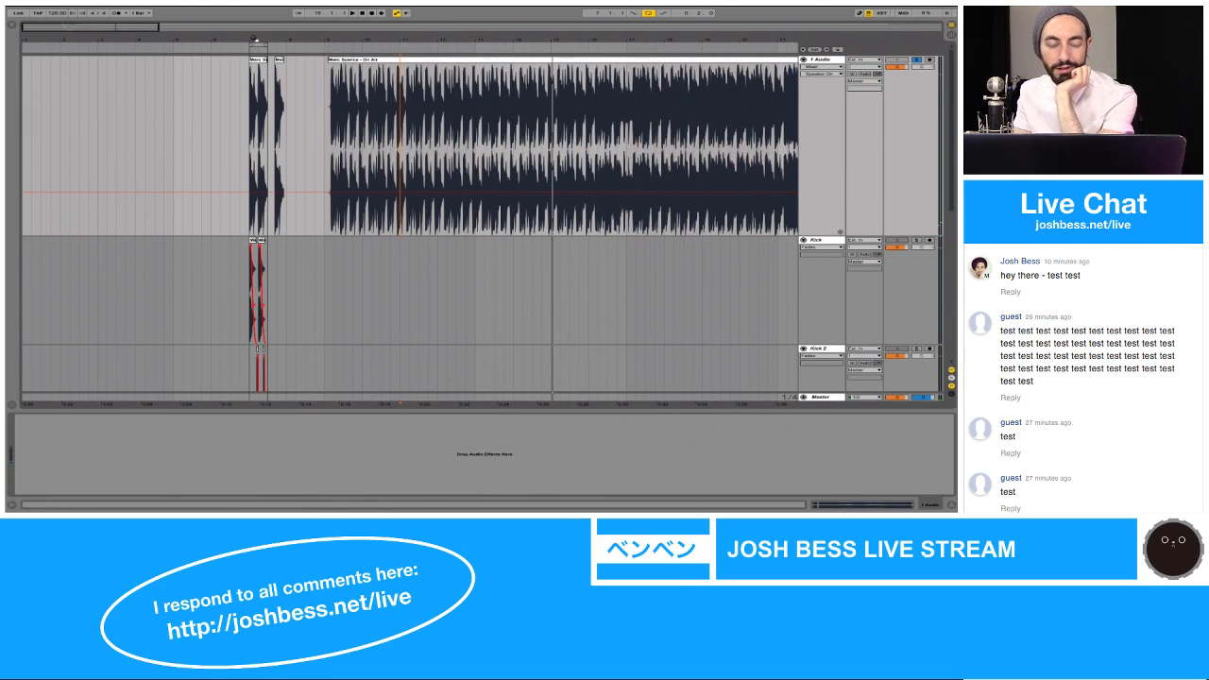
Step: Solo the Kick track and play its first hit at 7.1.1
drag(253, 39, 287, 149)
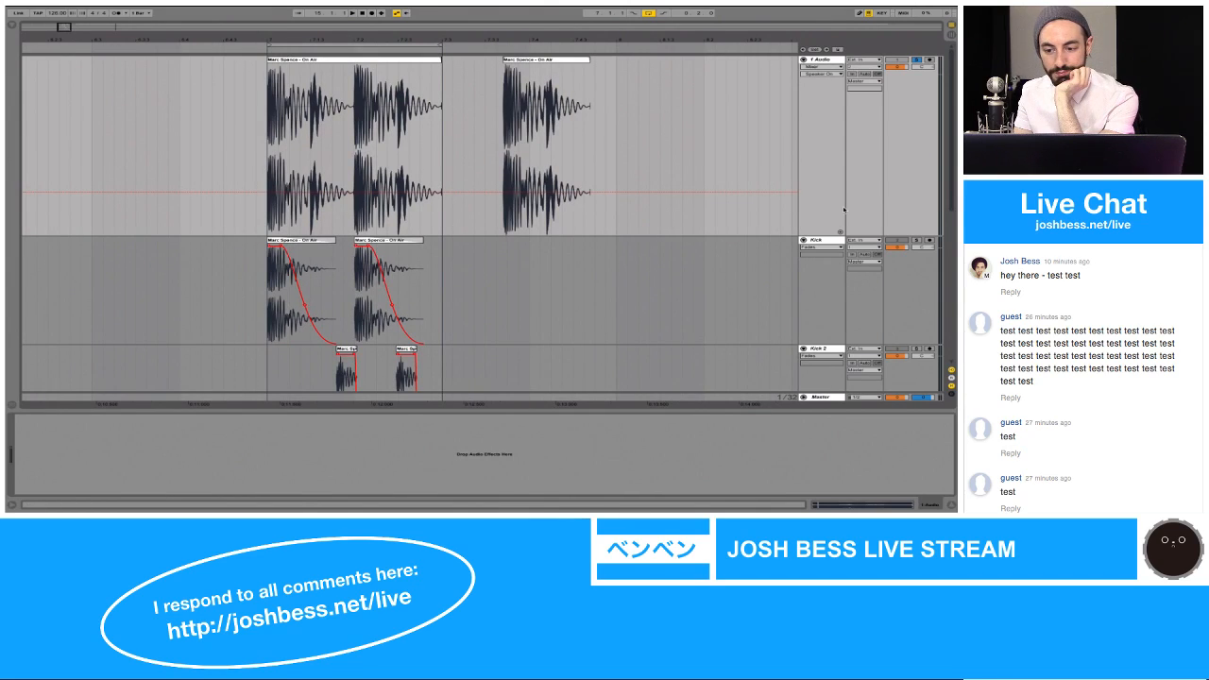
click(826, 241)
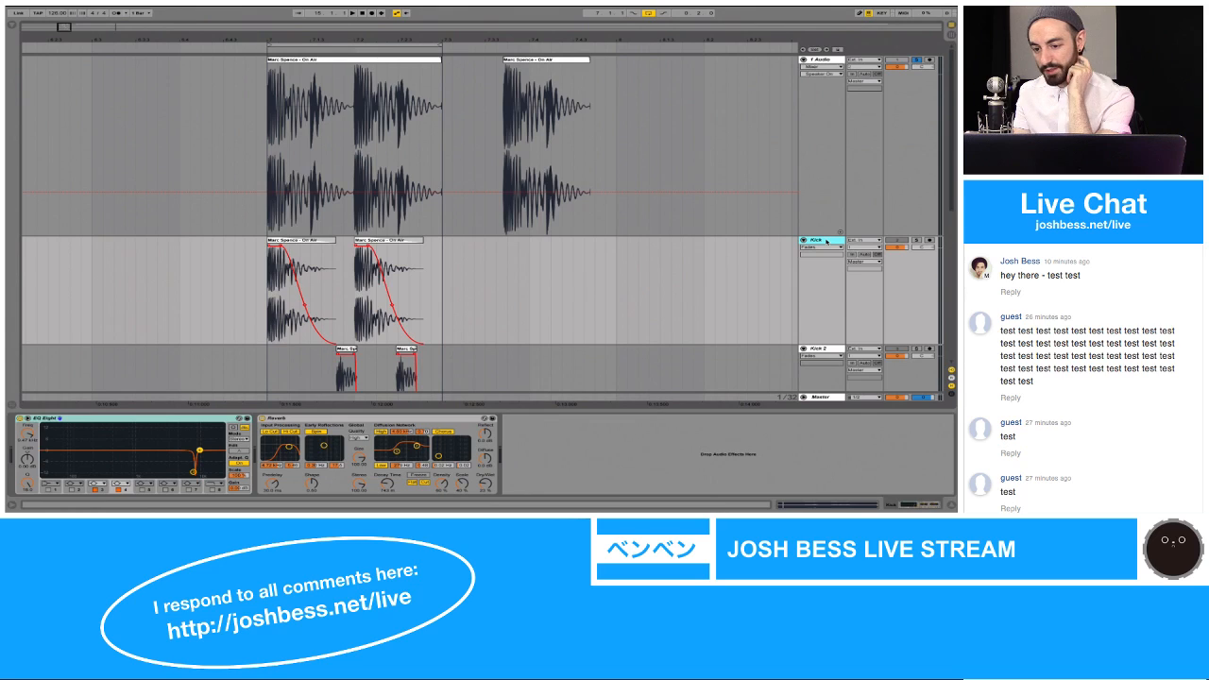
click(311, 270)
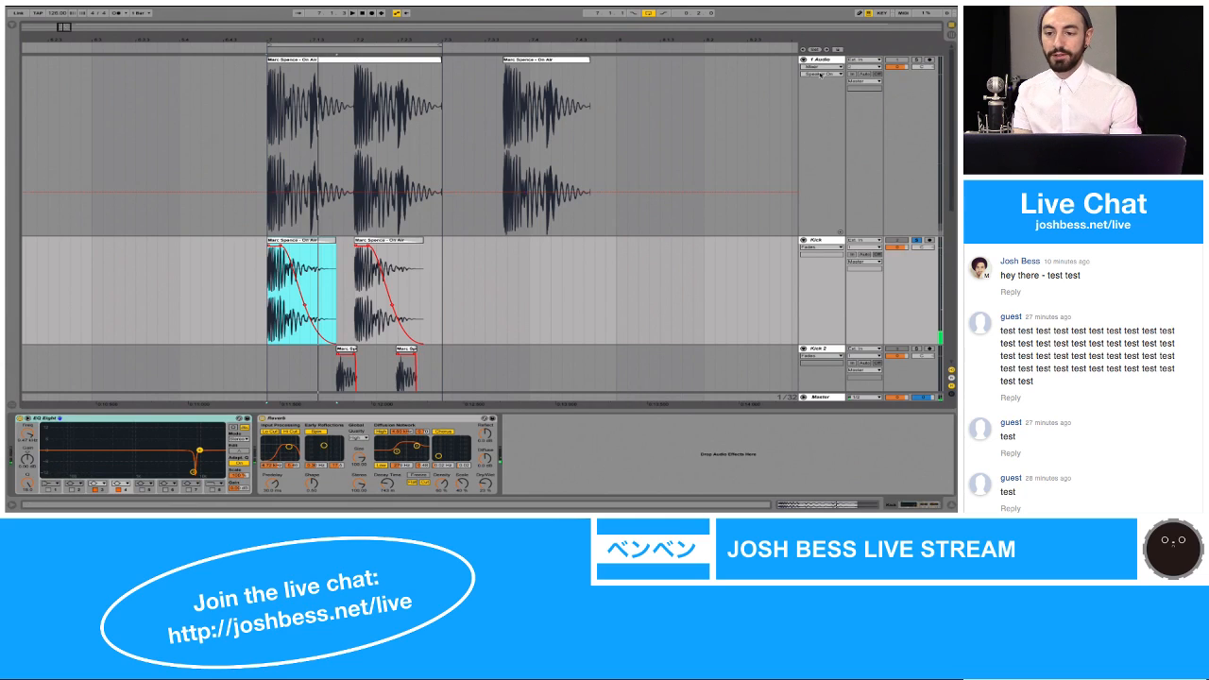
Step: Insert a new audio track directly below 1 Audio and name it "New Kick Sample"
key(ctrl+t)
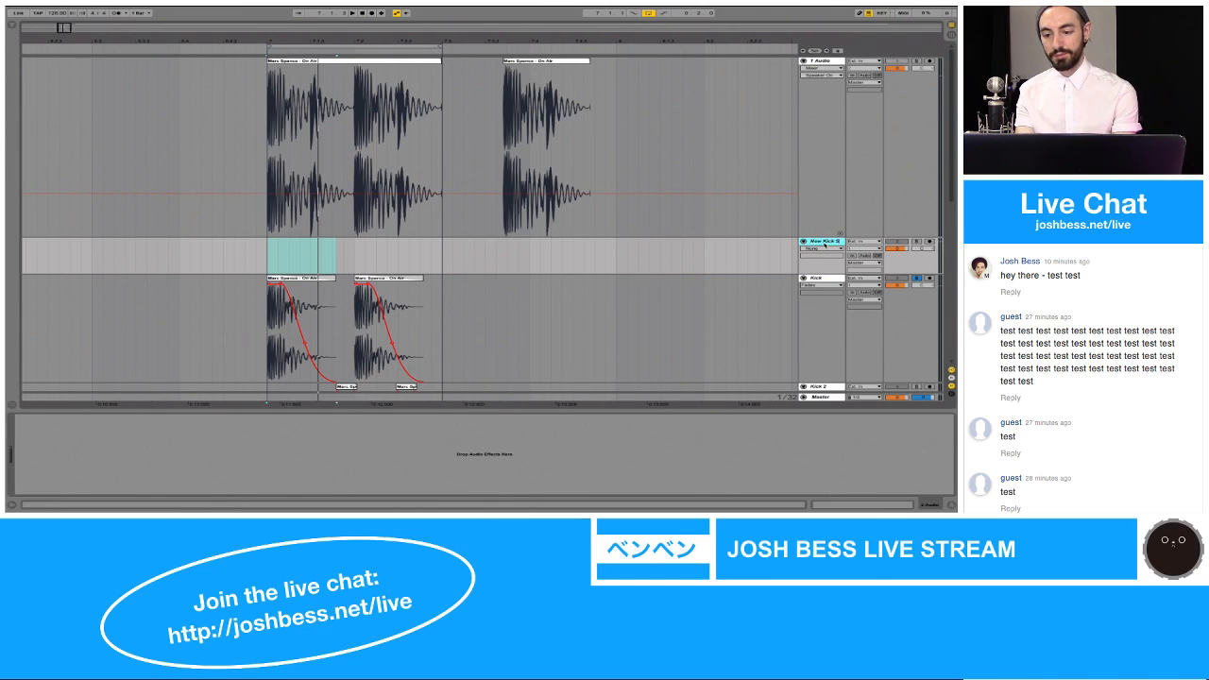
key(Return)
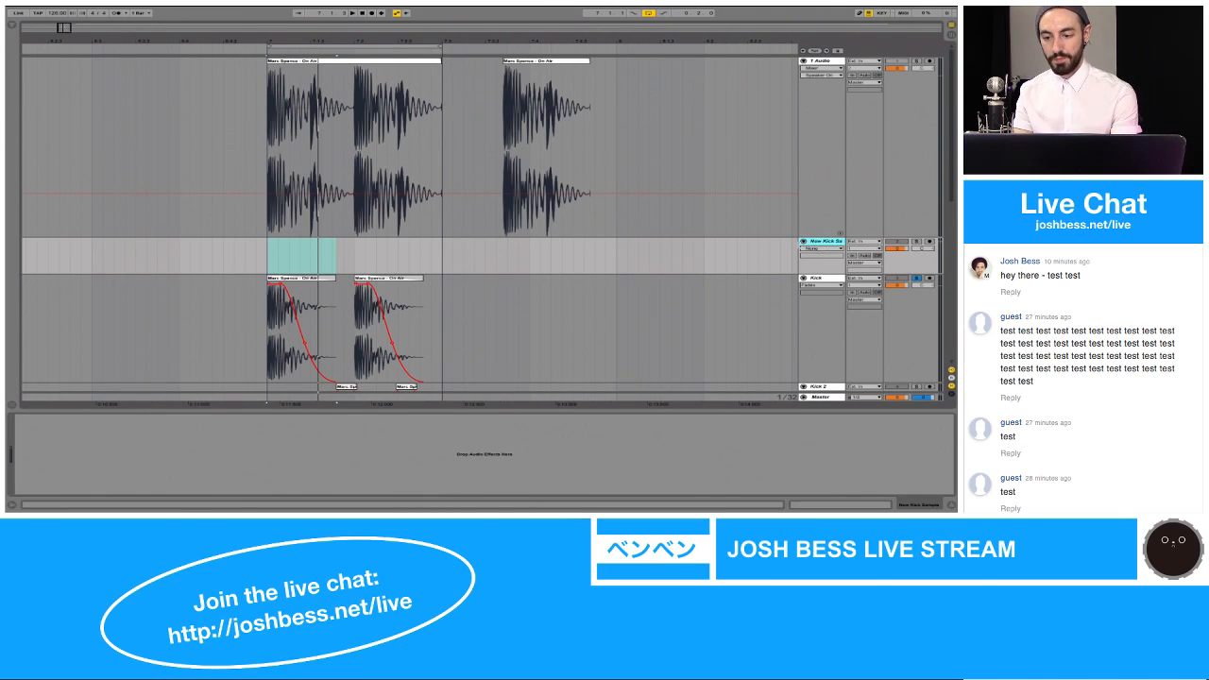
Step: Widen the track headers to fit the full New Kick Sample name and reduce the height of the 1 Audio track
mouse_move(798, 248)
mouse_down()
mouse_move(755, 248)
mouse_move(784, 247)
mouse_up()
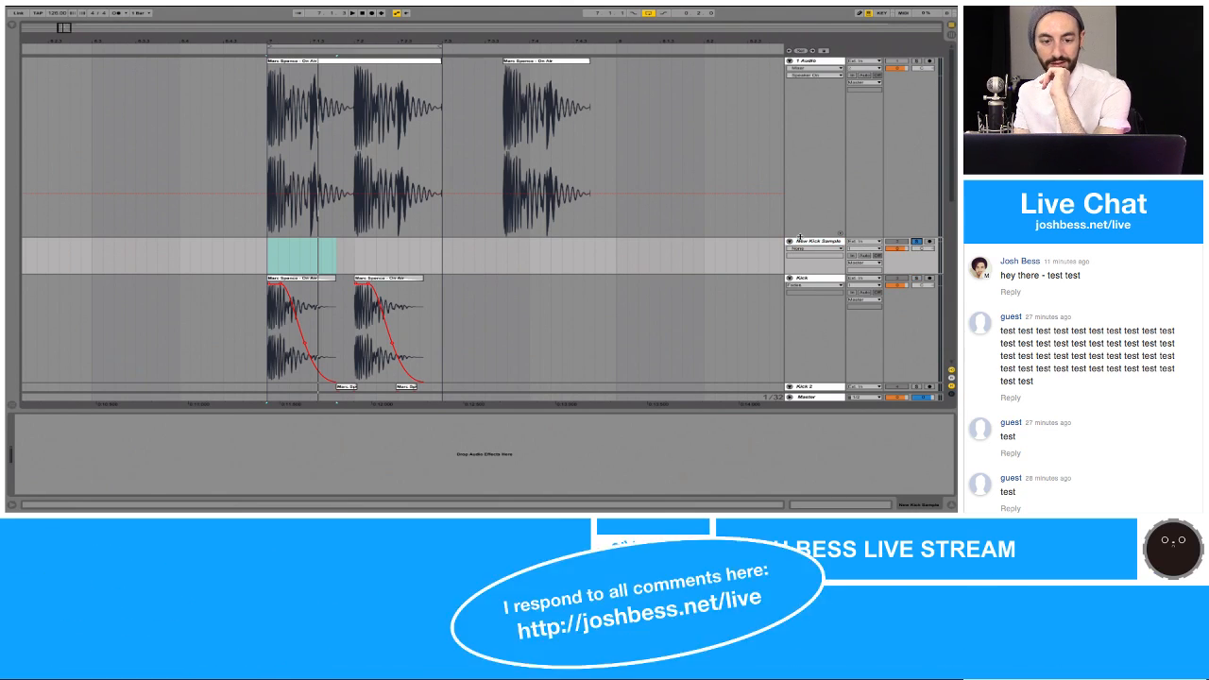
drag(800, 238, 812, 148)
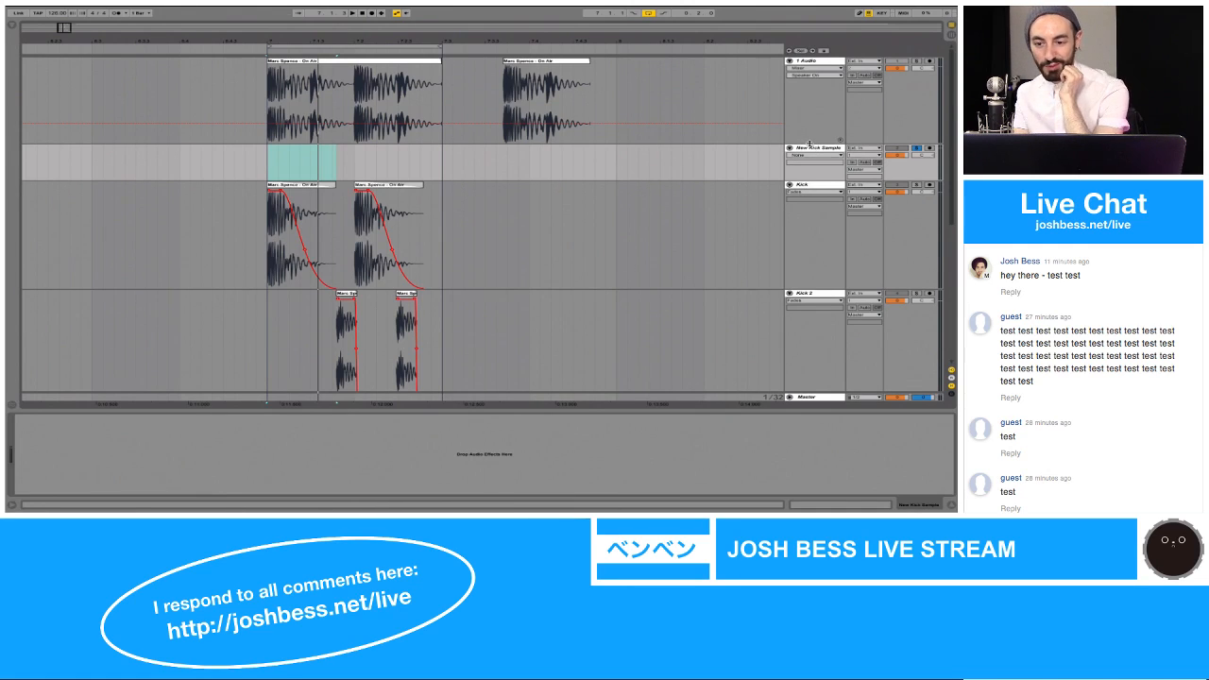
drag(810, 142, 809, 185)
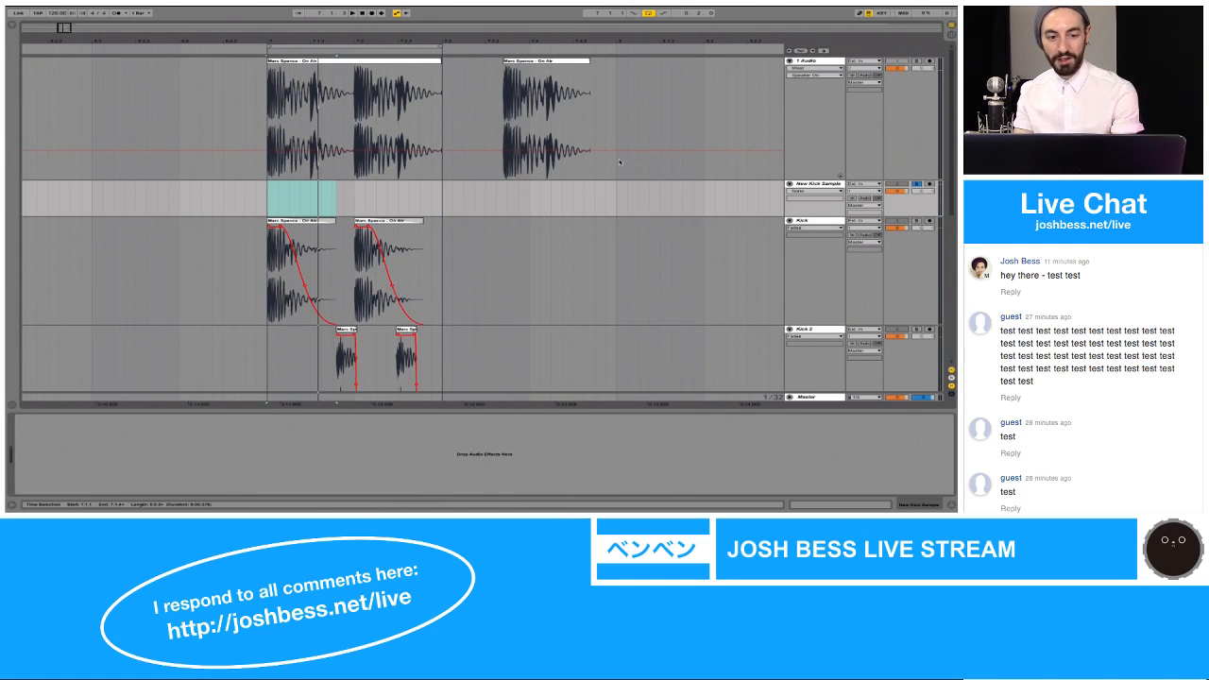
Step: Solo the 1 Audio track and play its original kick hits from 7.1.1
click(268, 89)
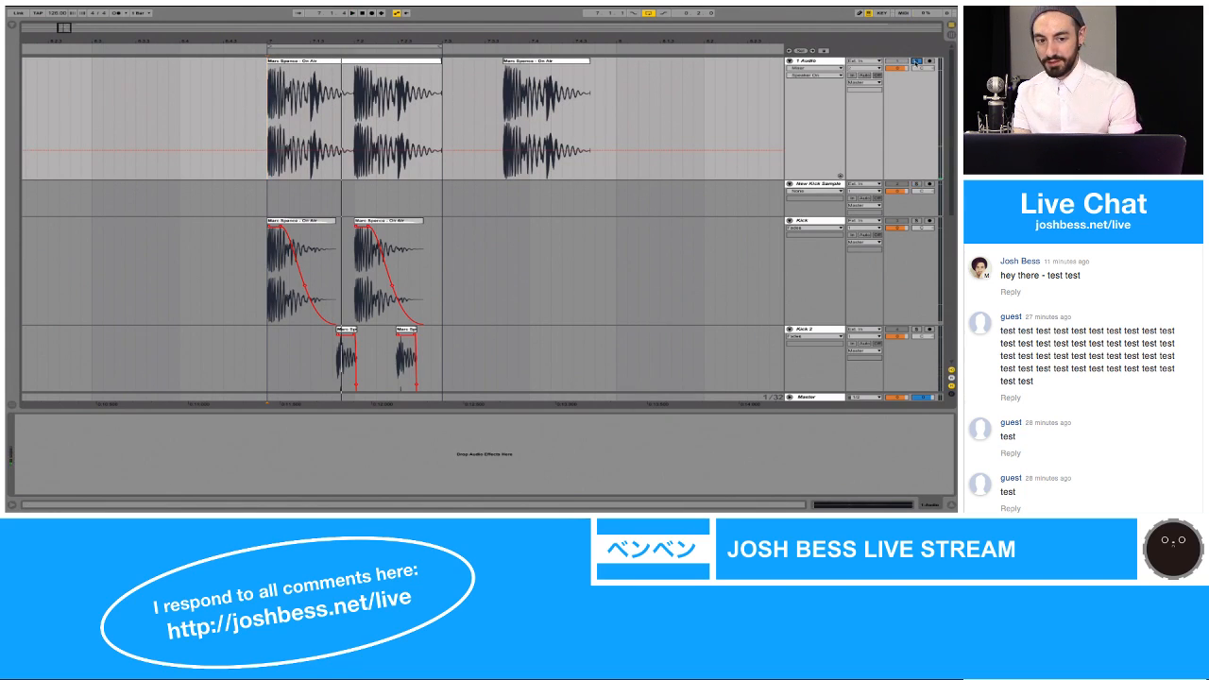
key(space)
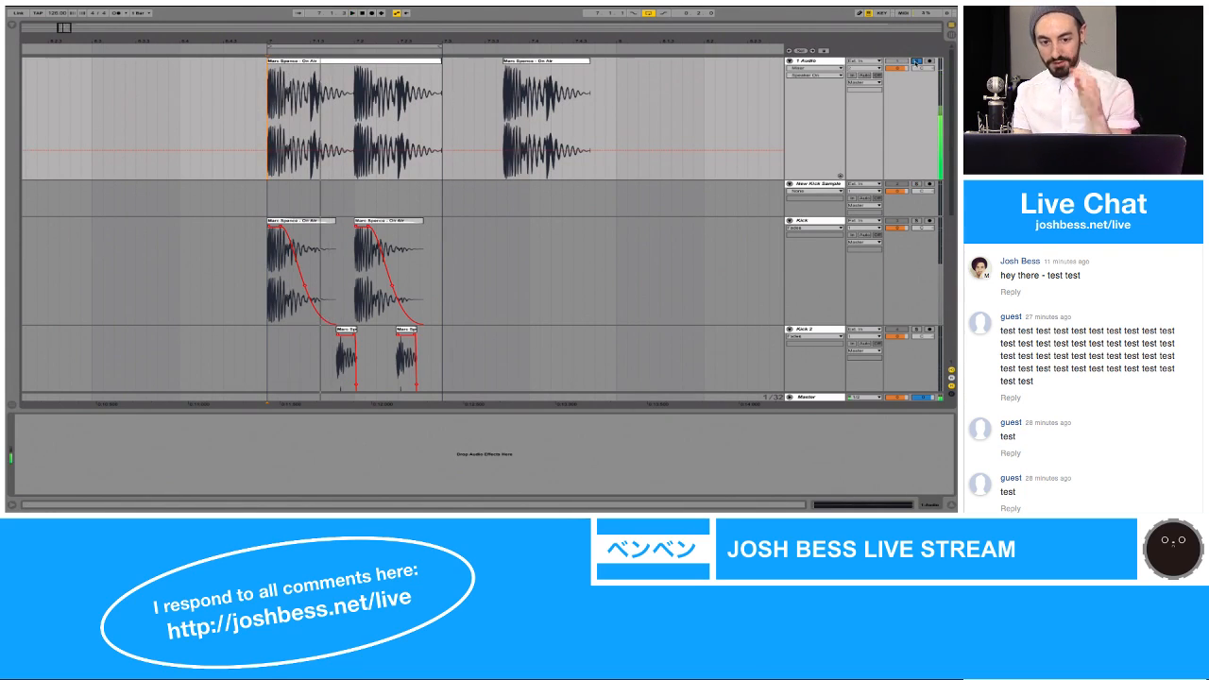
click(916, 61)
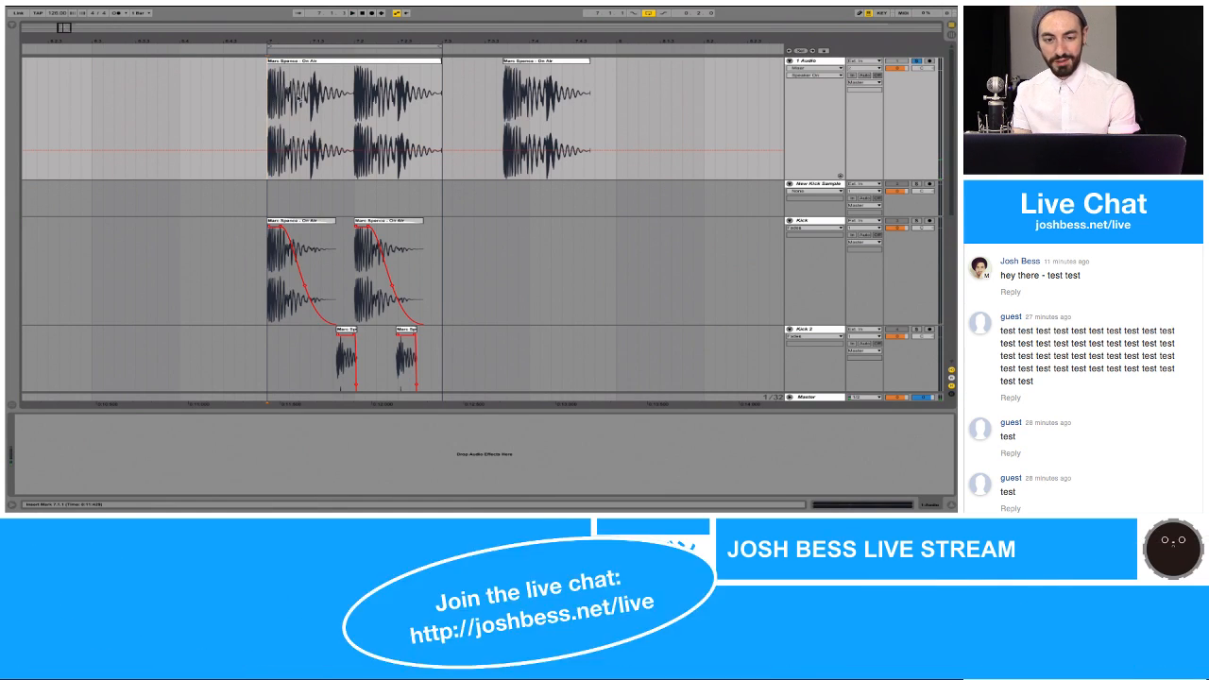
drag(271, 94, 355, 99)
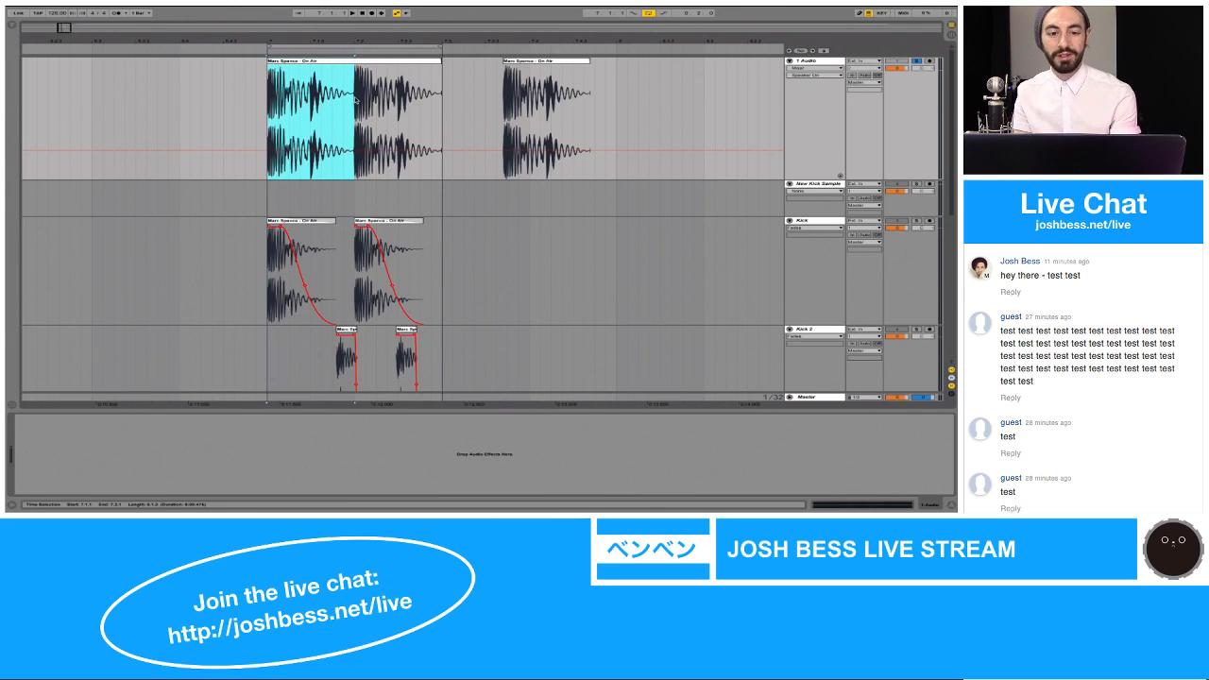
click(268, 87)
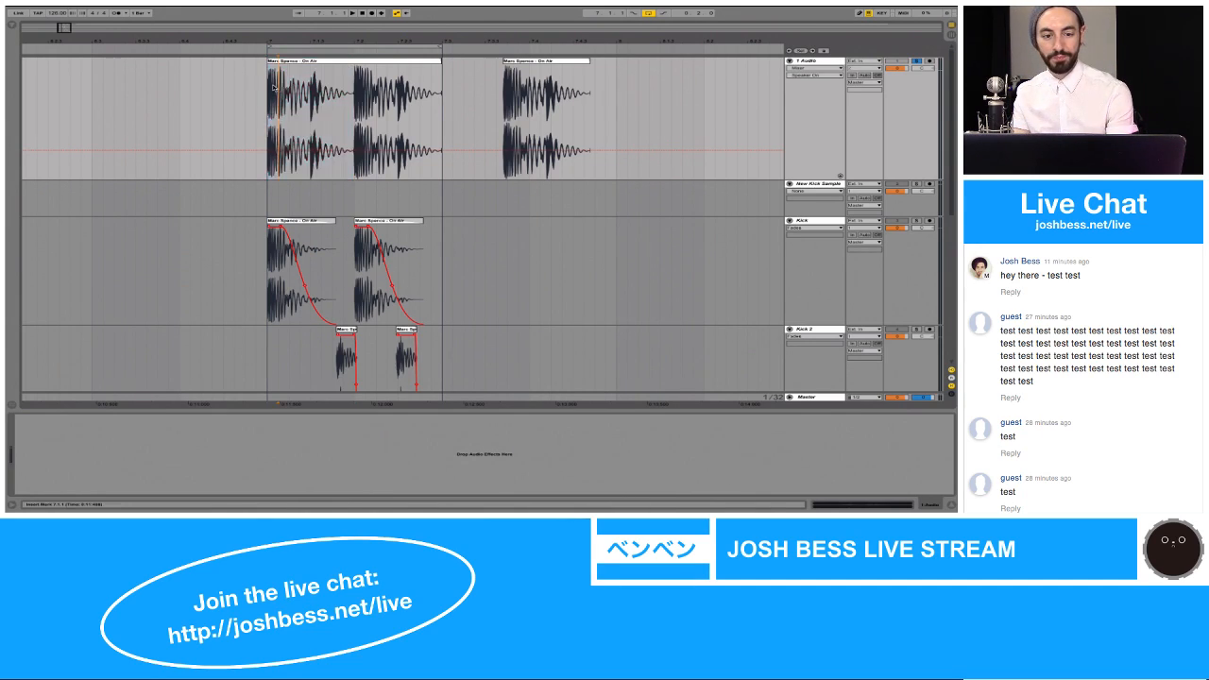
key(space)
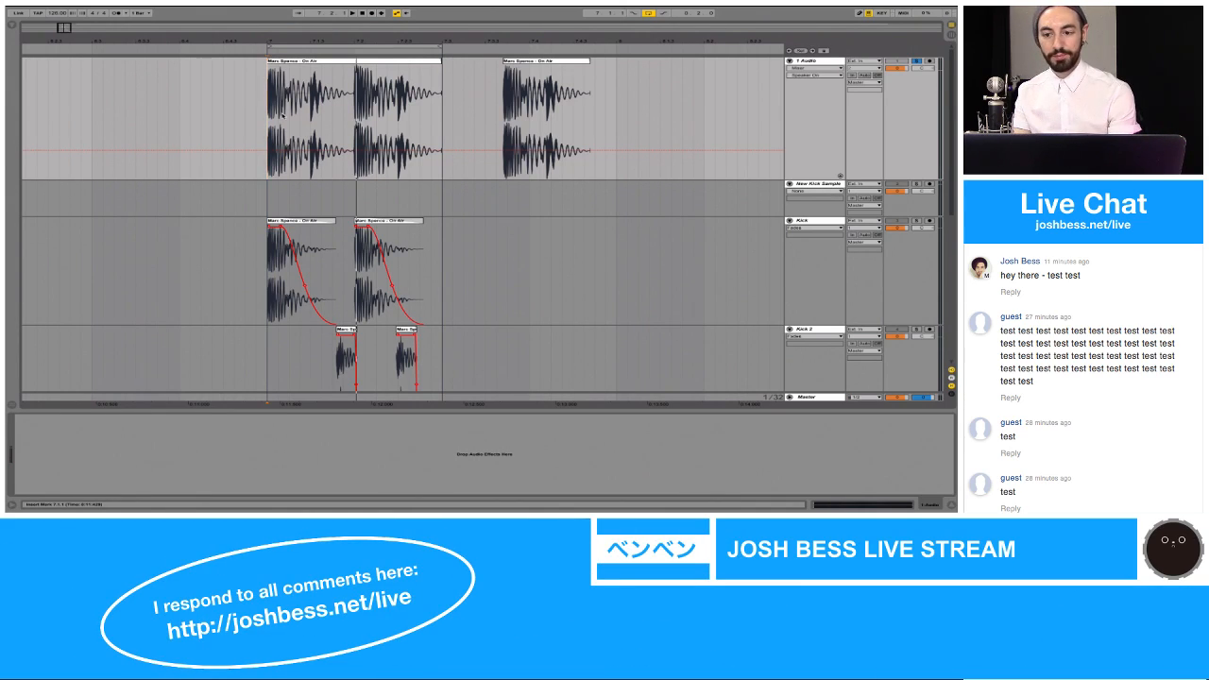
key(space)
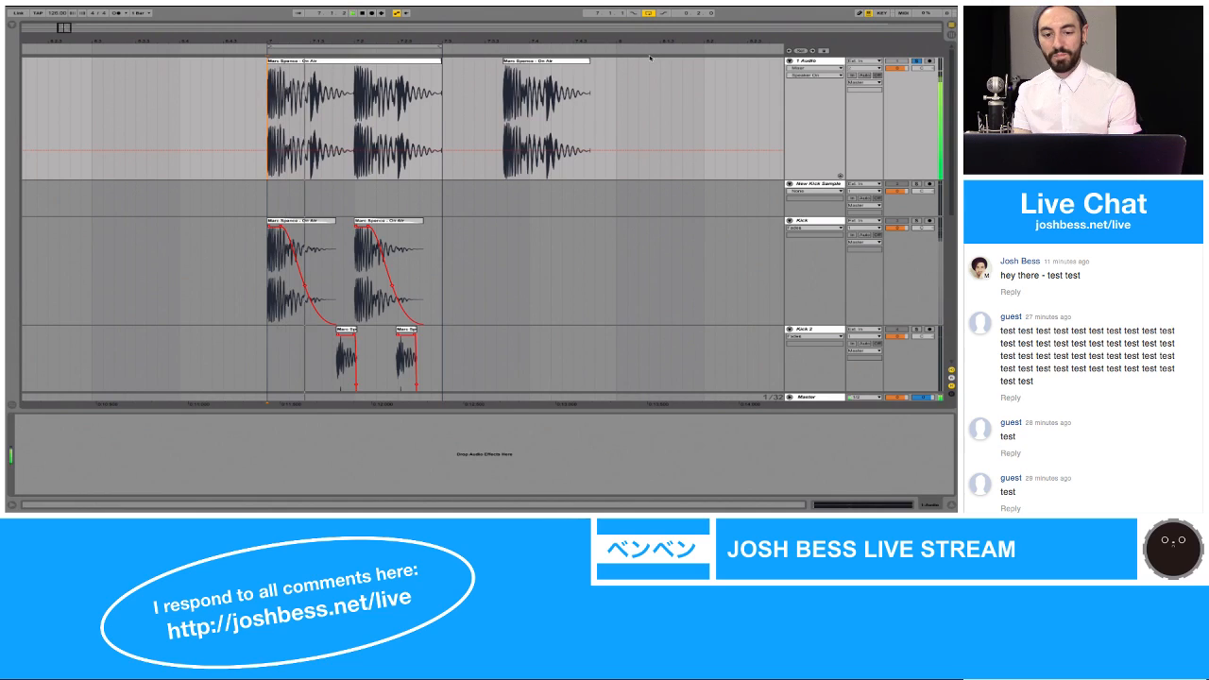
Step: Copy the first kick hit, 7.1.1 to 7.2.1, from 1 Audio onto the New Kick Sample track at 7.1.1
drag(272, 95, 355, 100)
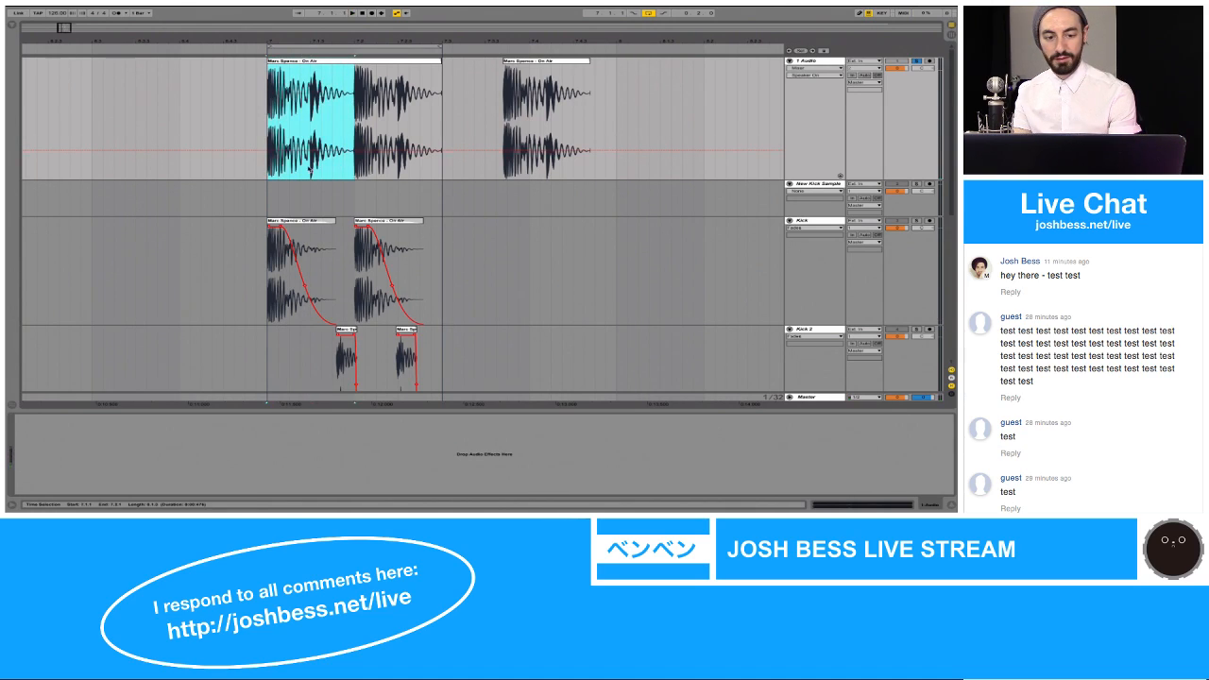
click(272, 193)
key(ctrl+v)
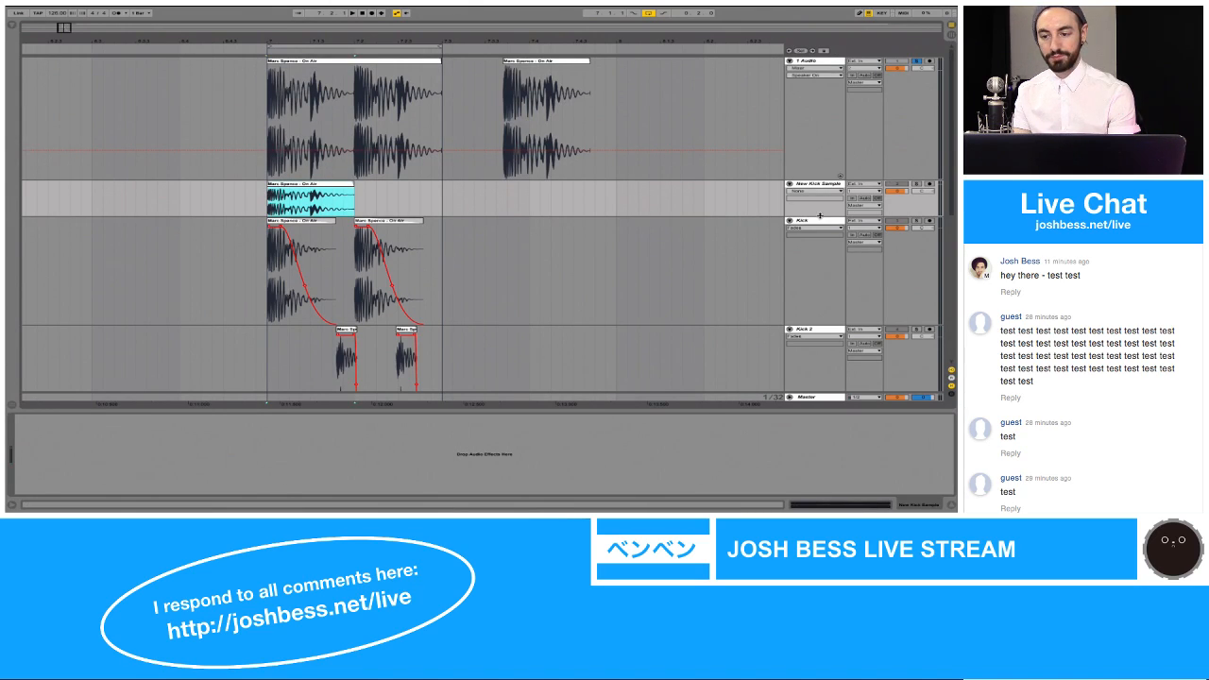
Step: Enlarge the New Kick Sample track's height, solo the track and play its kick clip
drag(820, 216, 821, 332)
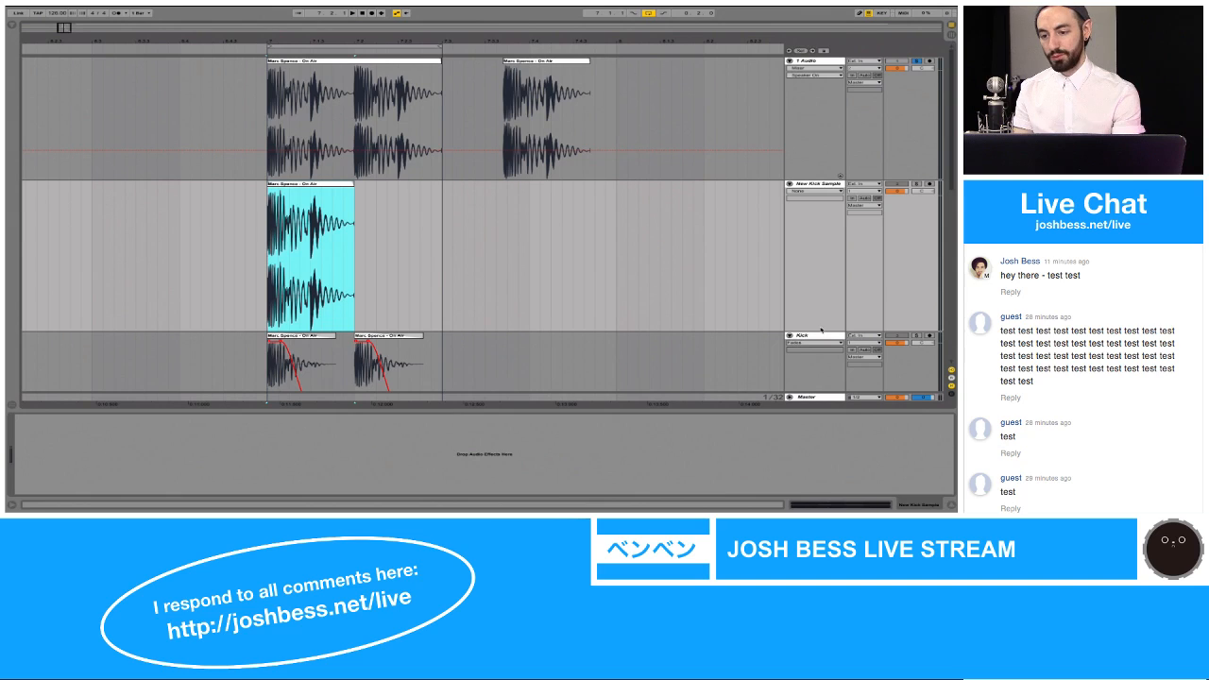
click(916, 189)
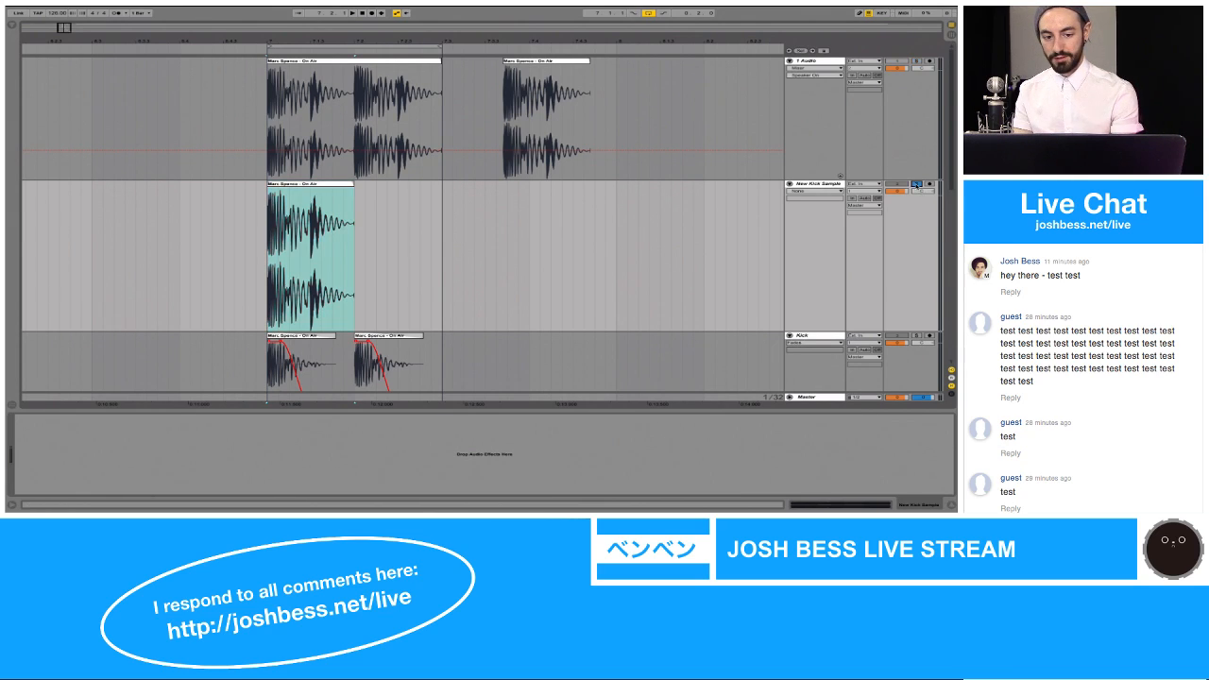
key(space)
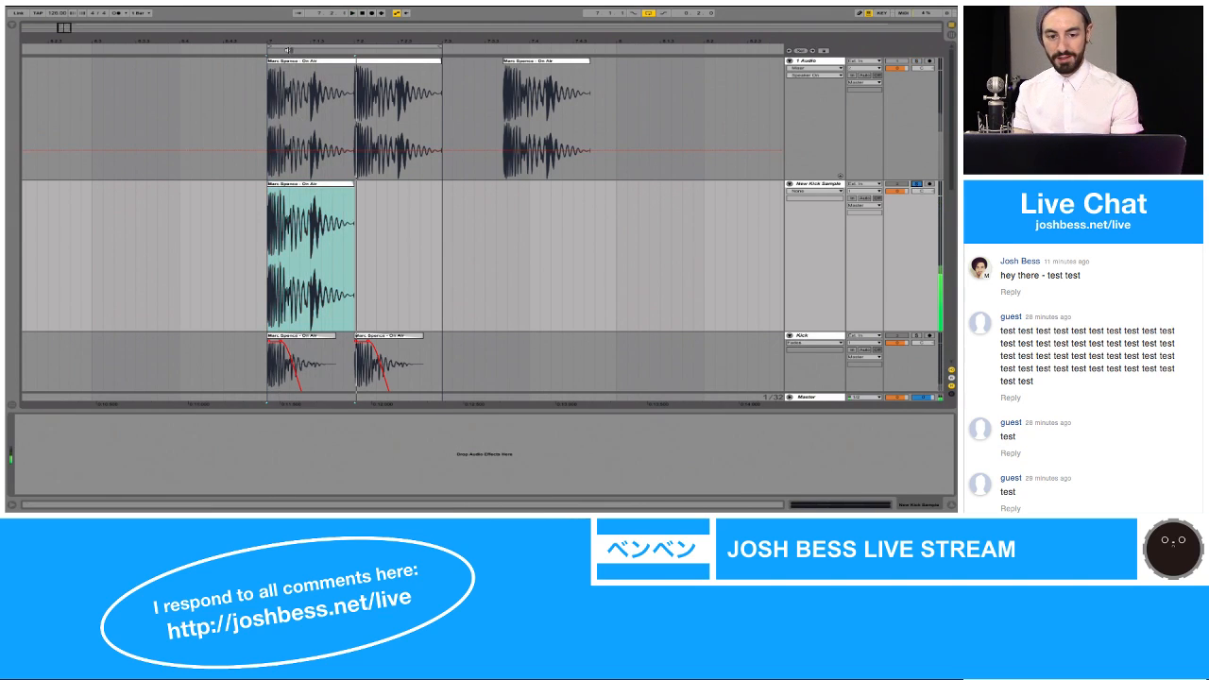
Step: Split the New Kick Sample clip at 7.1.3, where the hi-hat transient starts, and delete the part after the split
drag(273, 41, 274, 123)
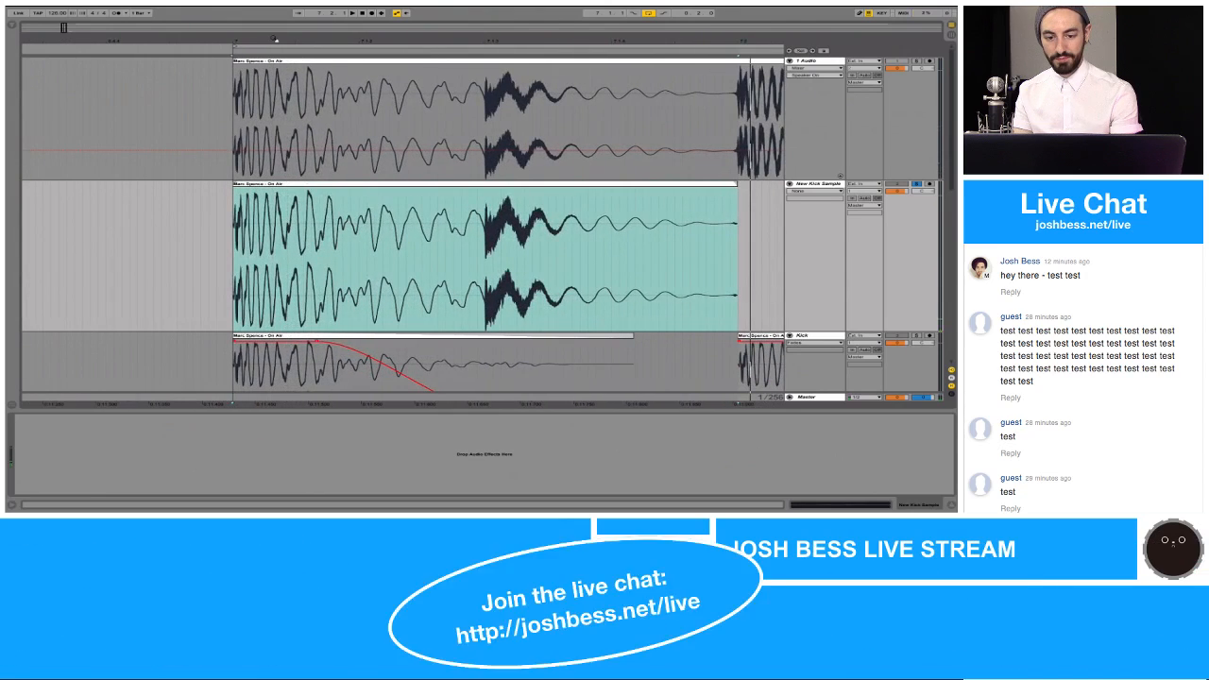
click(488, 257)
click(487, 257)
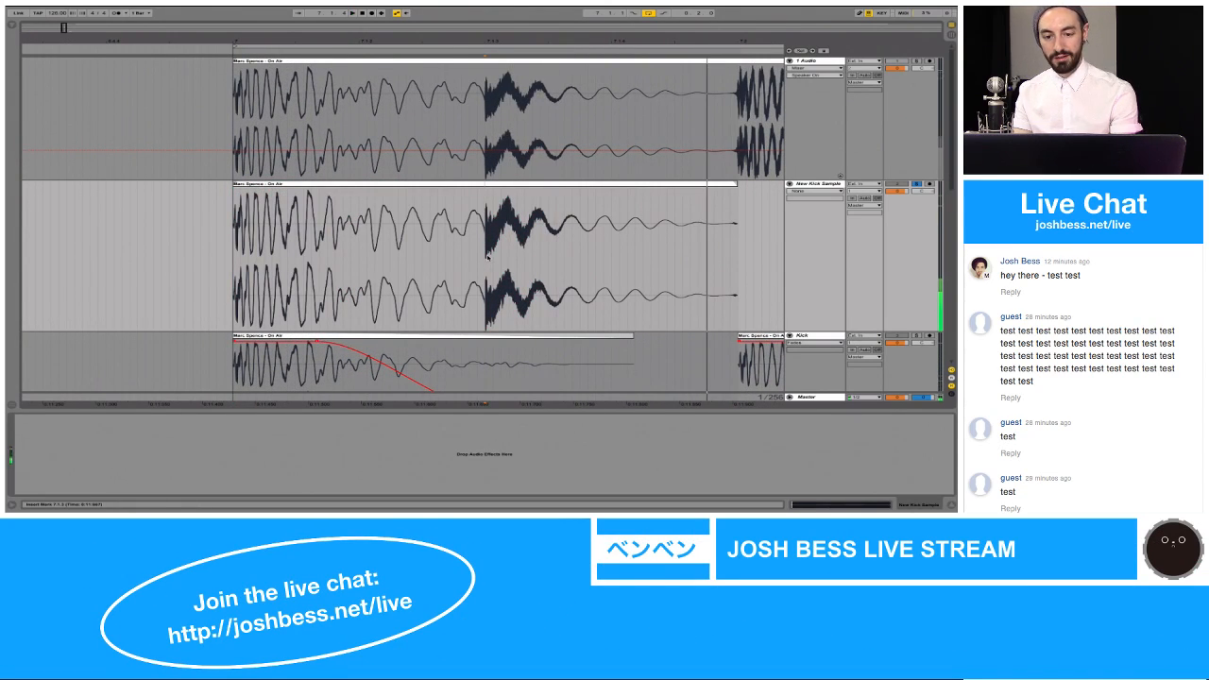
key(super+e)
click(514, 187)
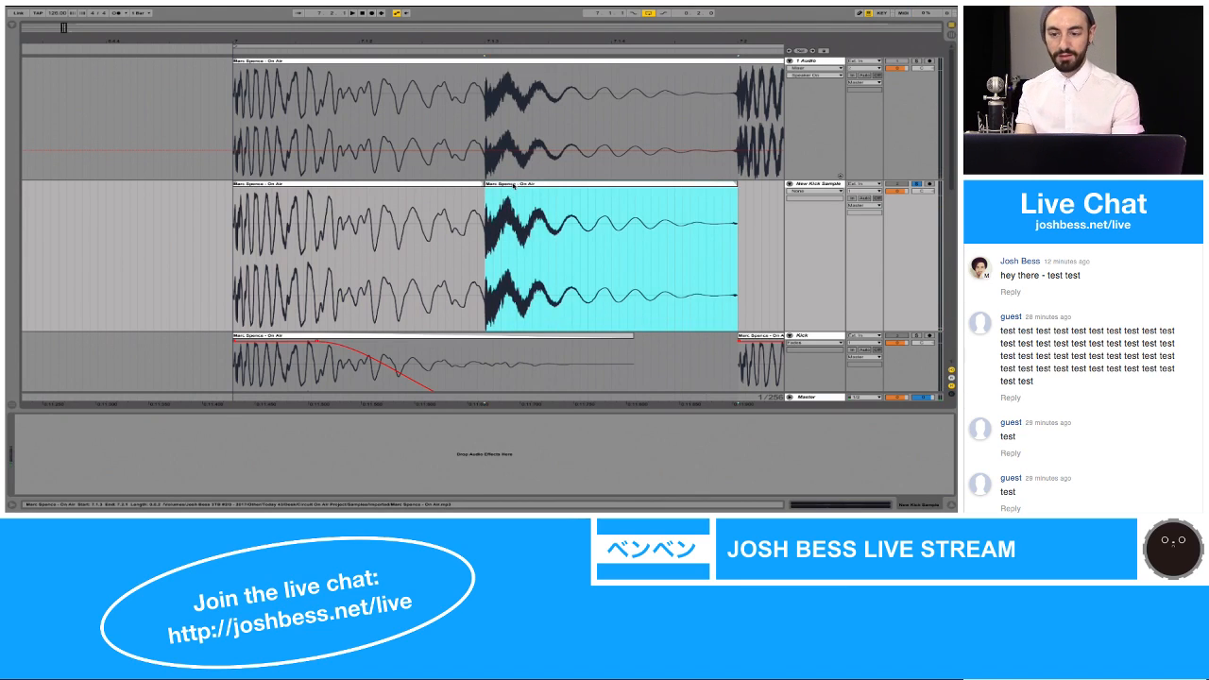
key(Delete)
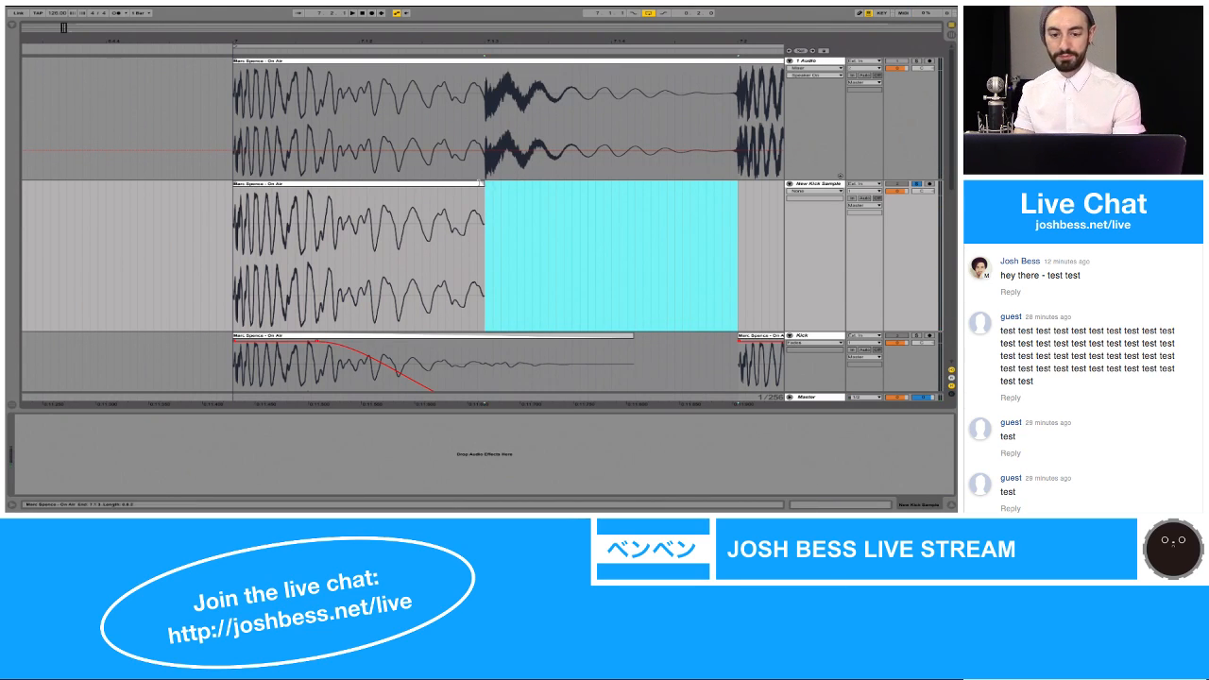
Step: Play the trimmed New Kick Sample clip and copy the Kick track's EQ Eight onto the New Kick Sample track
click(479, 185)
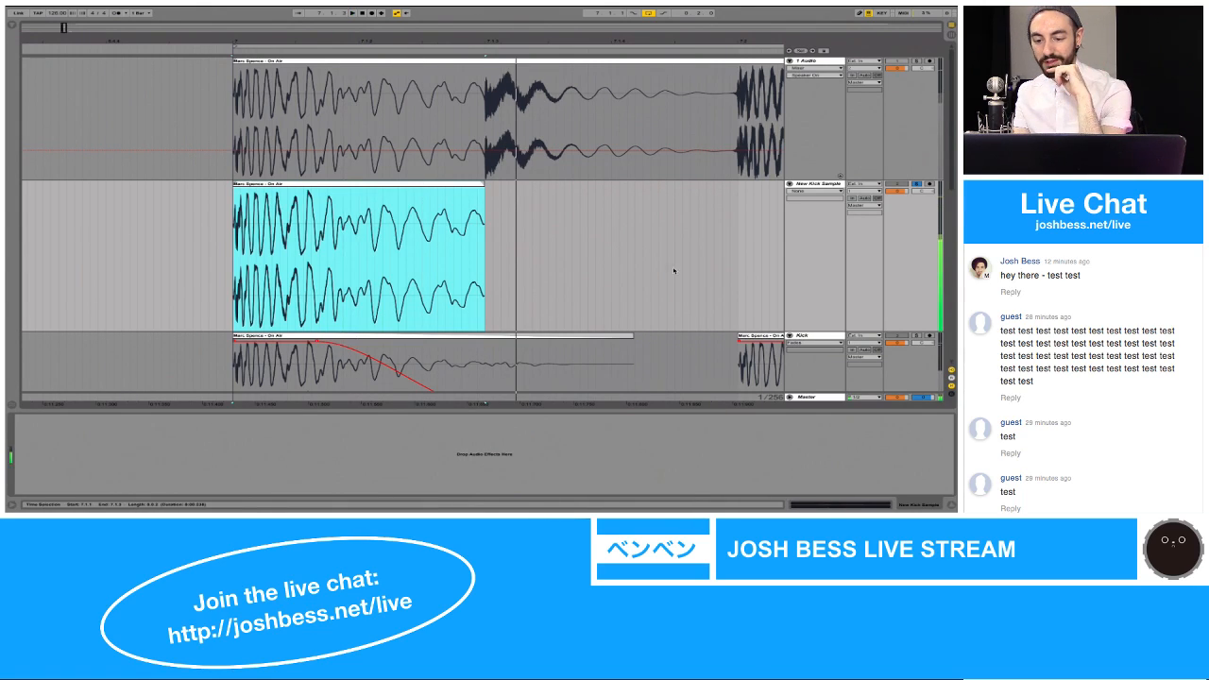
click(809, 361)
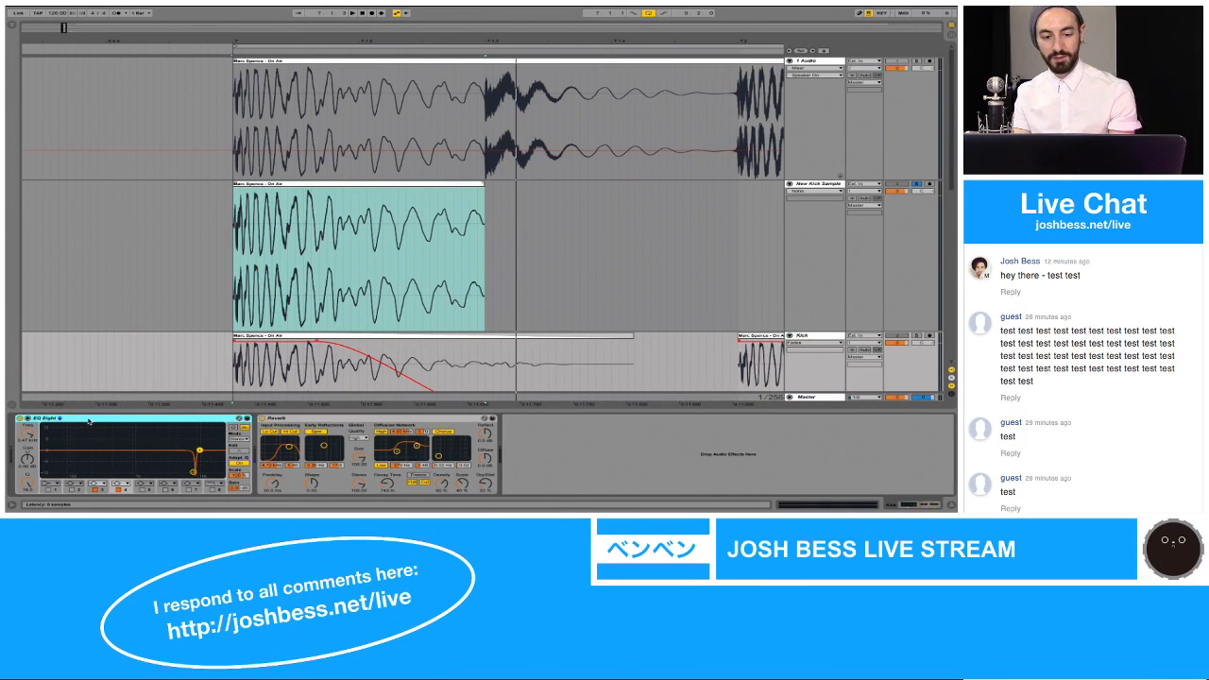
click(293, 255)
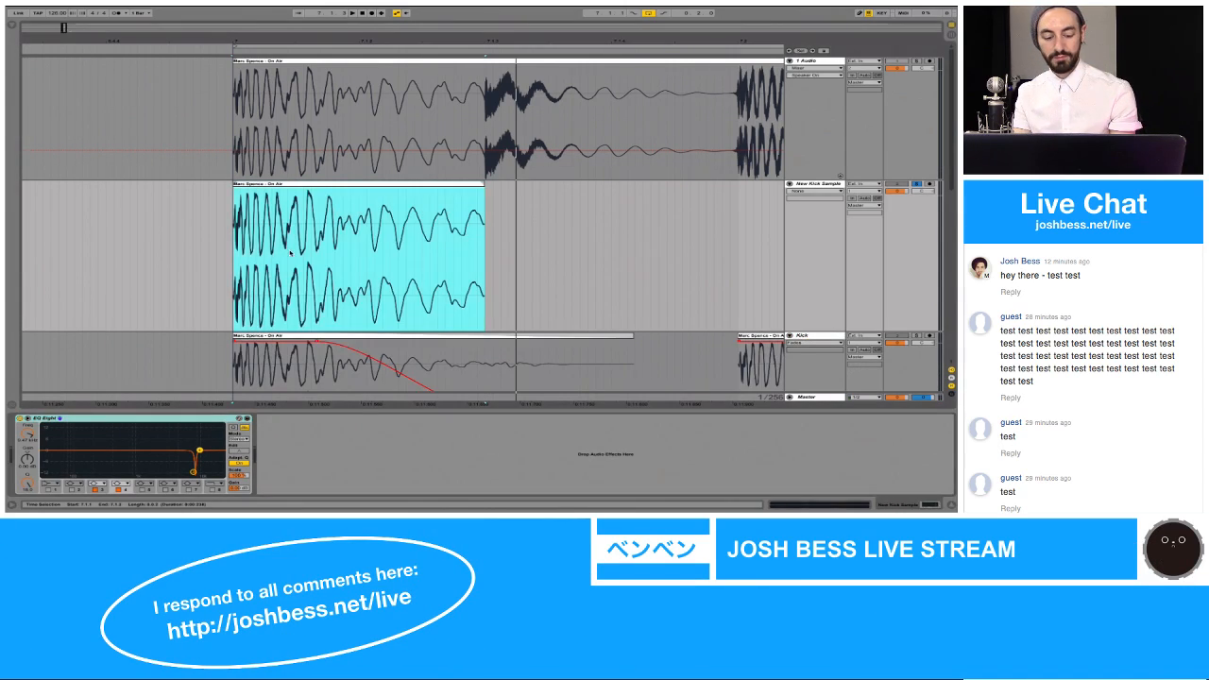
Step: Sweep the boosted band 3 of the New Kick Sample's EQ Eight during playback, and set it to maximum cut at about 7.4 kHz
click(61, 419)
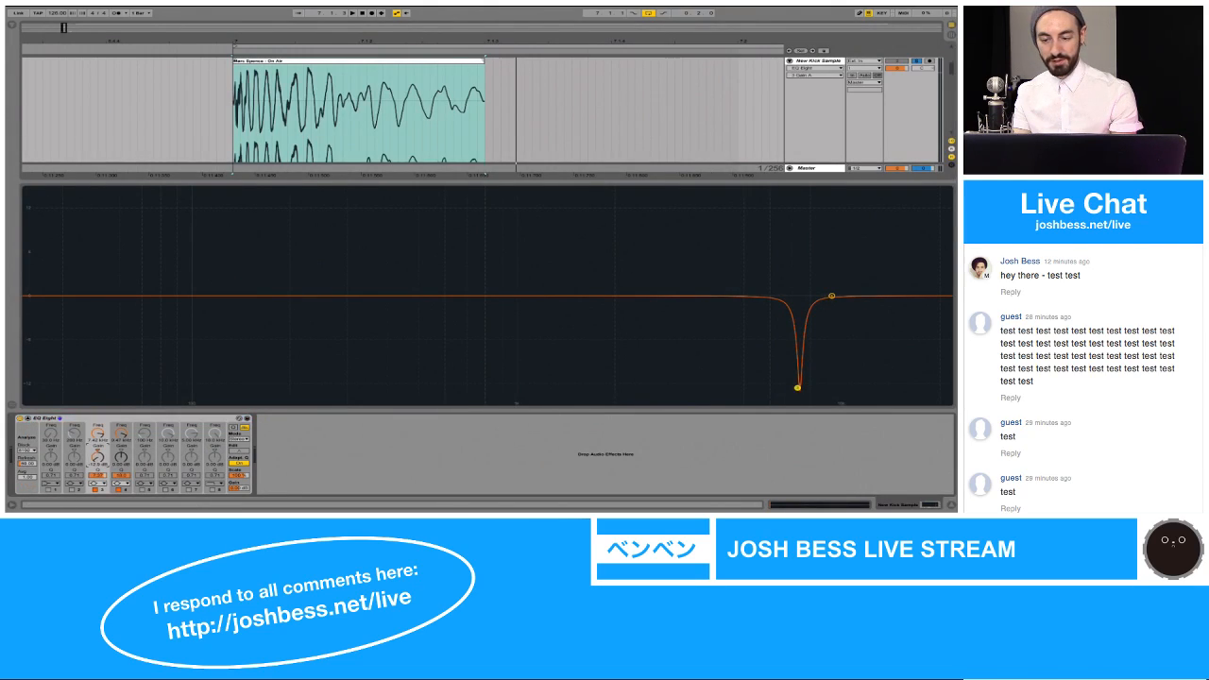
drag(797, 387, 797, 189)
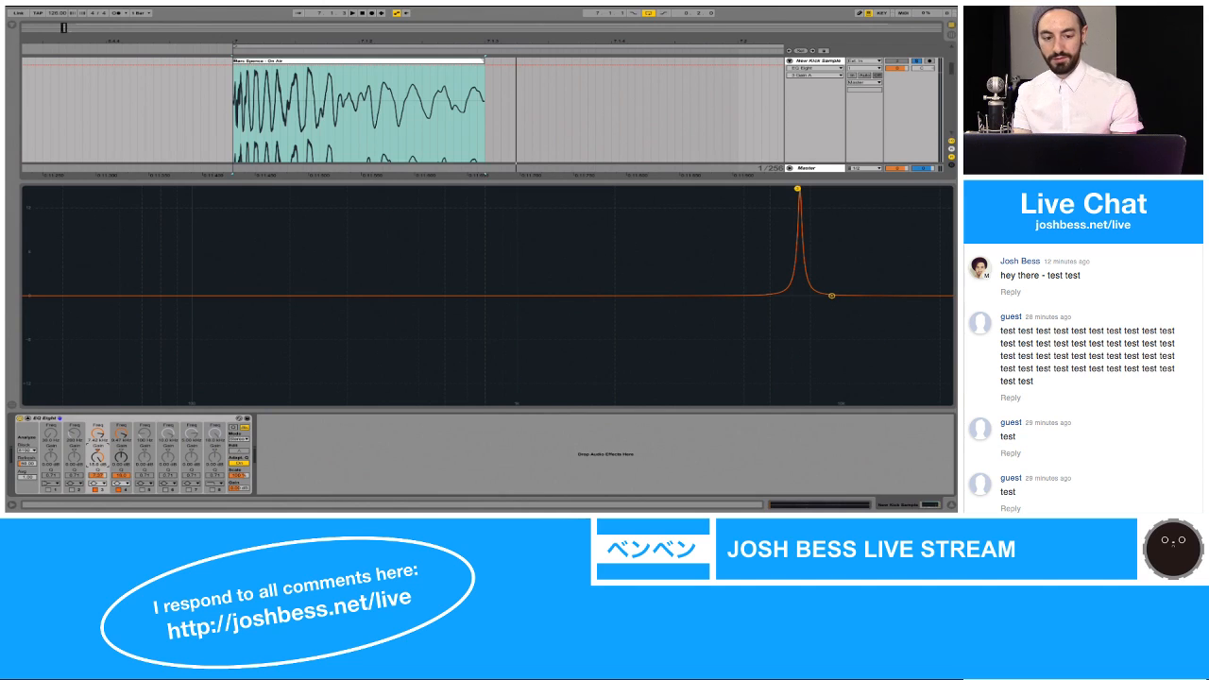
click(320, 60)
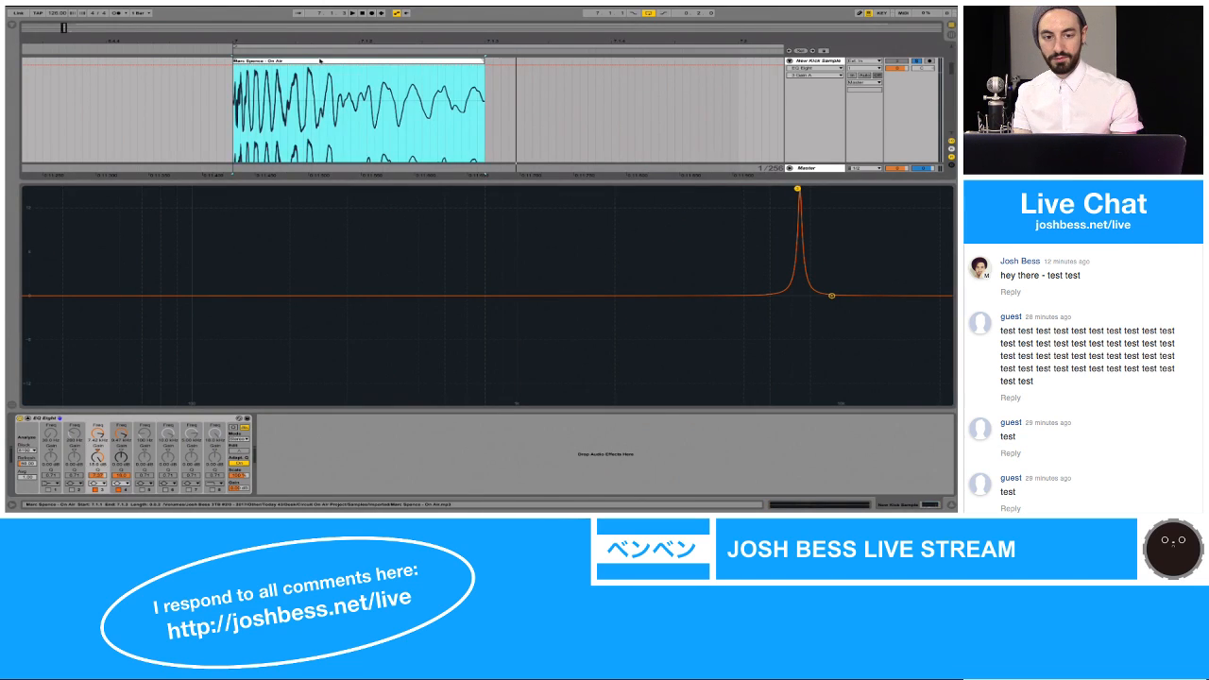
key(space)
key(space)
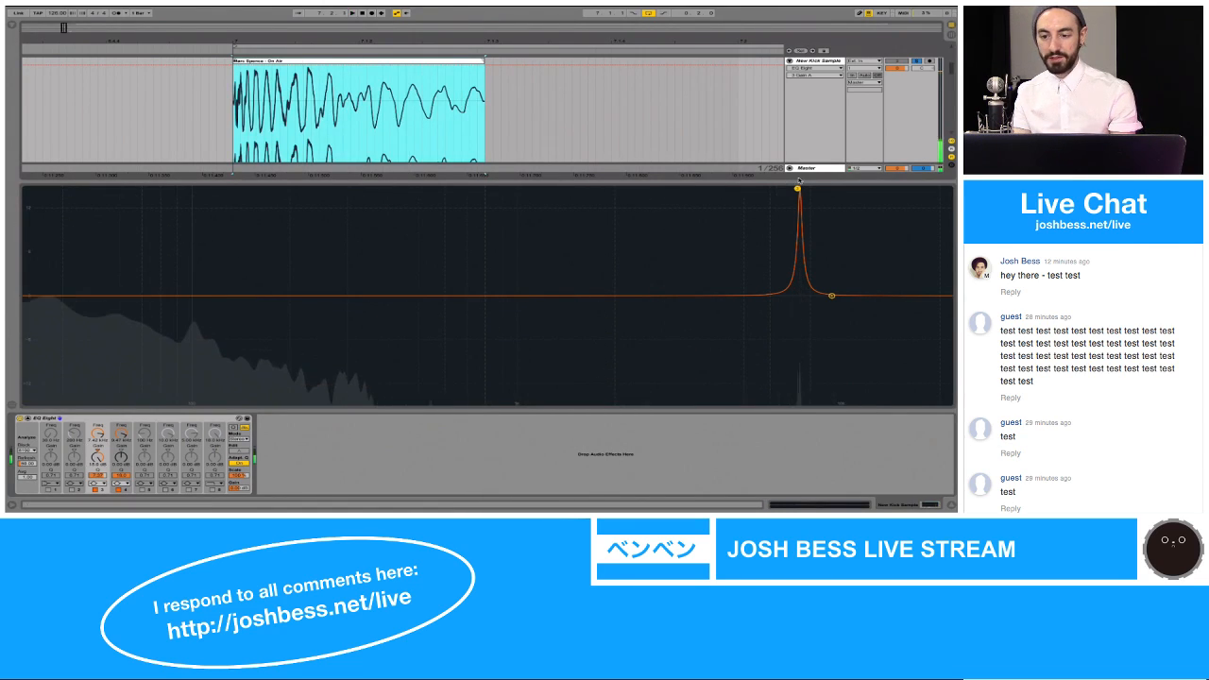
drag(798, 189, 701, 189)
key(space)
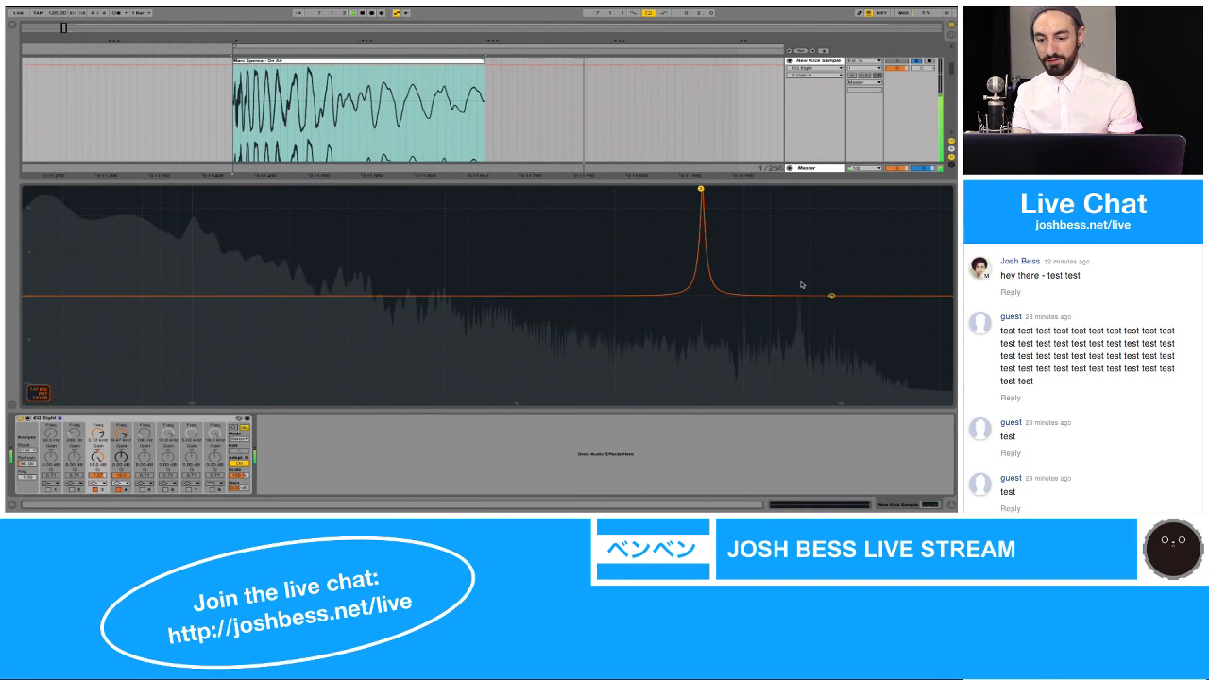
drag(707, 188, 796, 188)
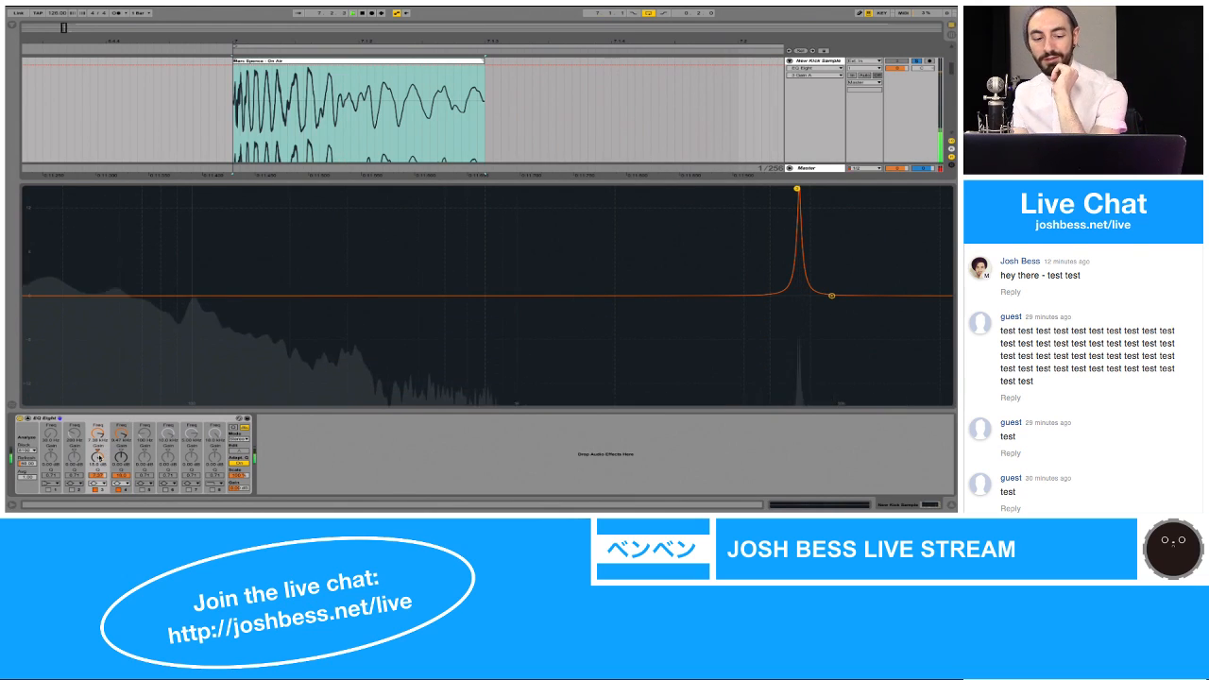
drag(98, 457, 97, 531)
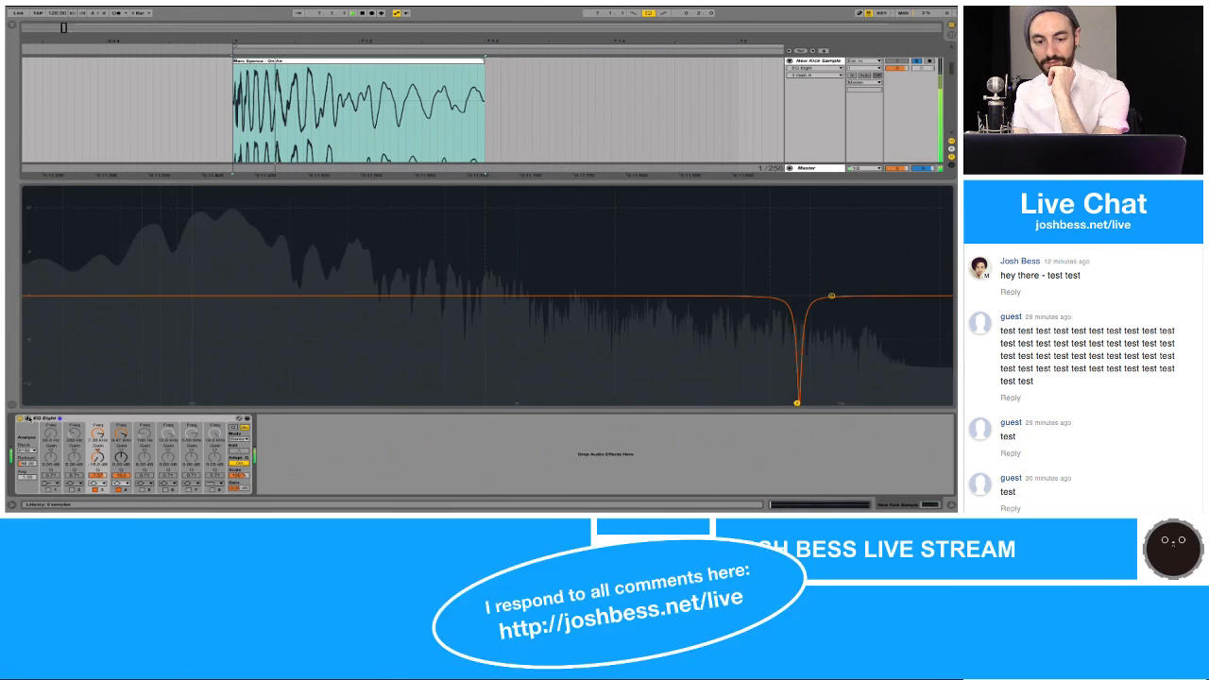
click(28, 419)
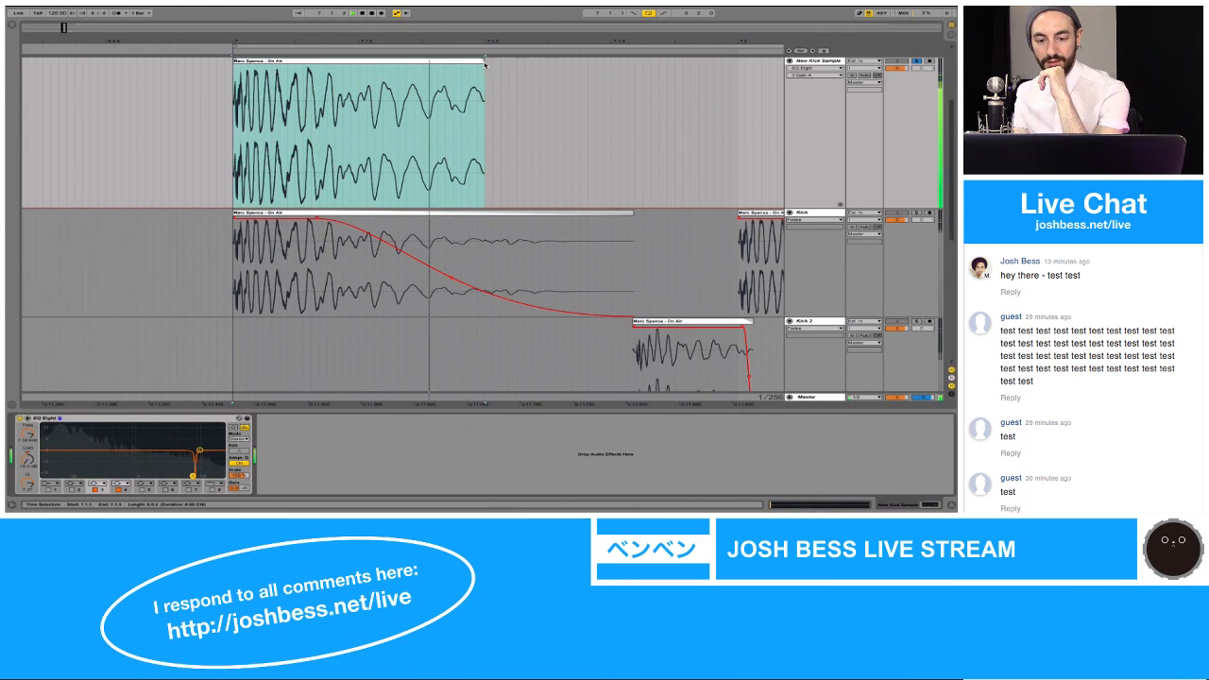
Step: Extend the New Kick Sample clip's end to line up with the end of the Kick clip, and show the track's fades
drag(485, 82, 636, 70)
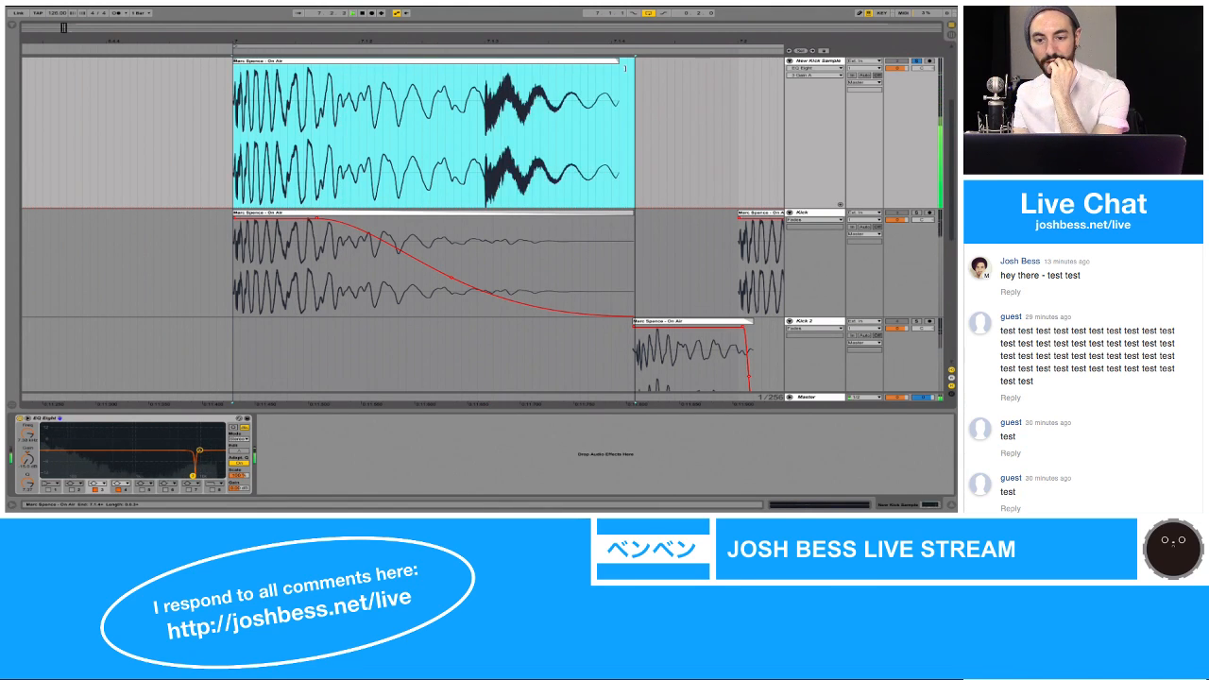
double_click(625, 63)
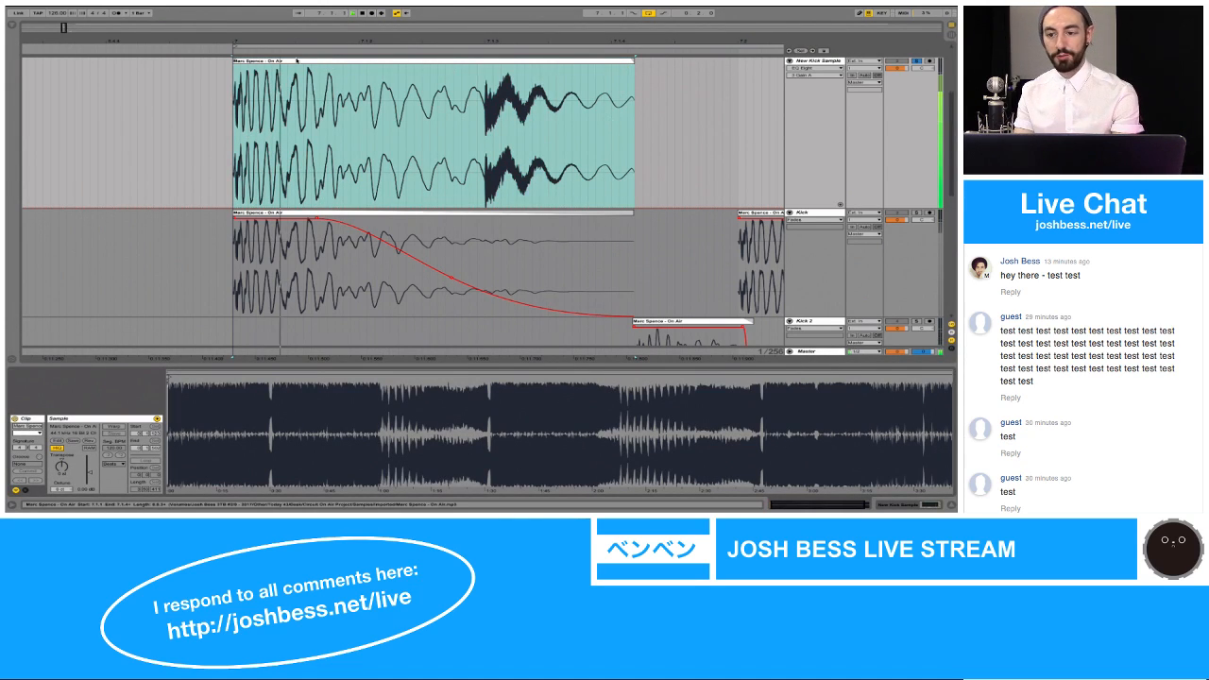
click(813, 68)
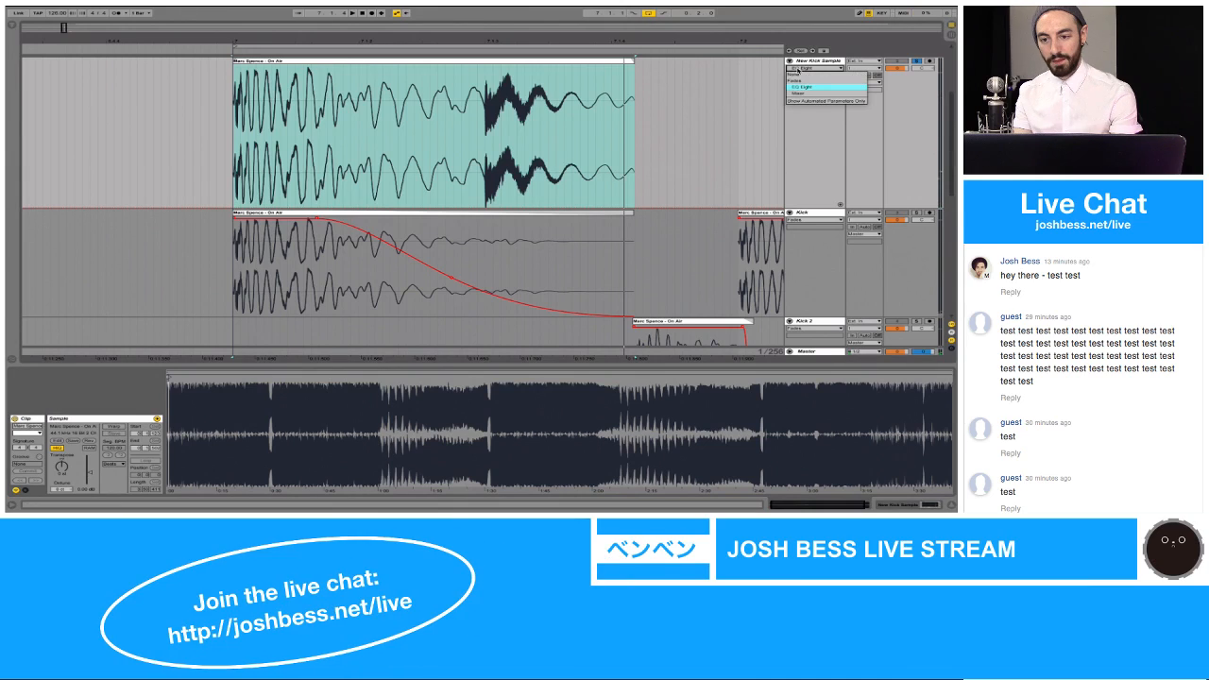
click(798, 81)
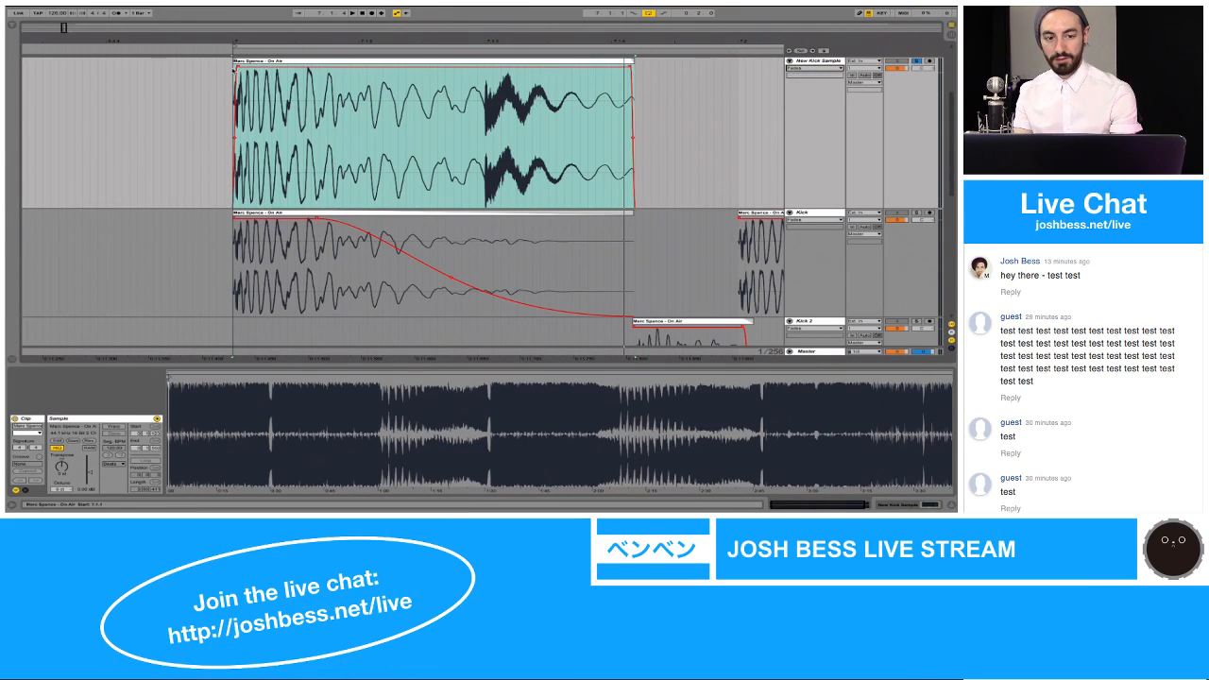
Step: Extend the New Kick Sample clip's start to before 7.1.1 so it includes the kick's initial transient and a little silence
click(218, 79)
drag(237, 67, 186, 62)
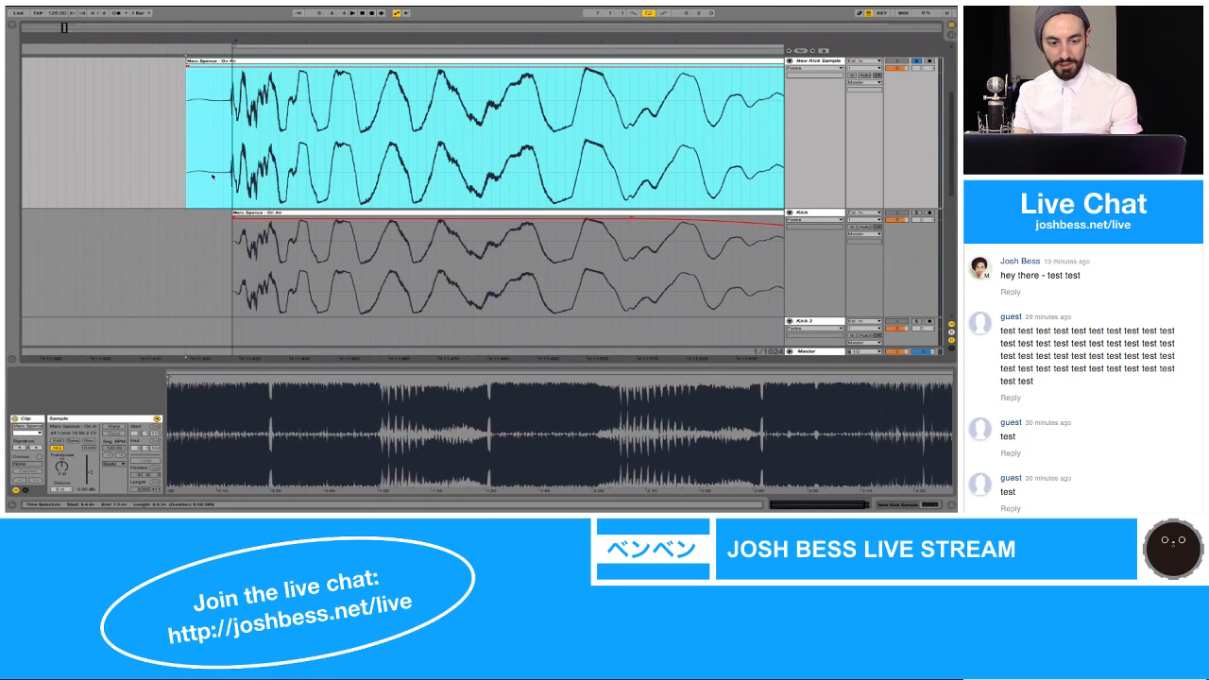
click(250, 214)
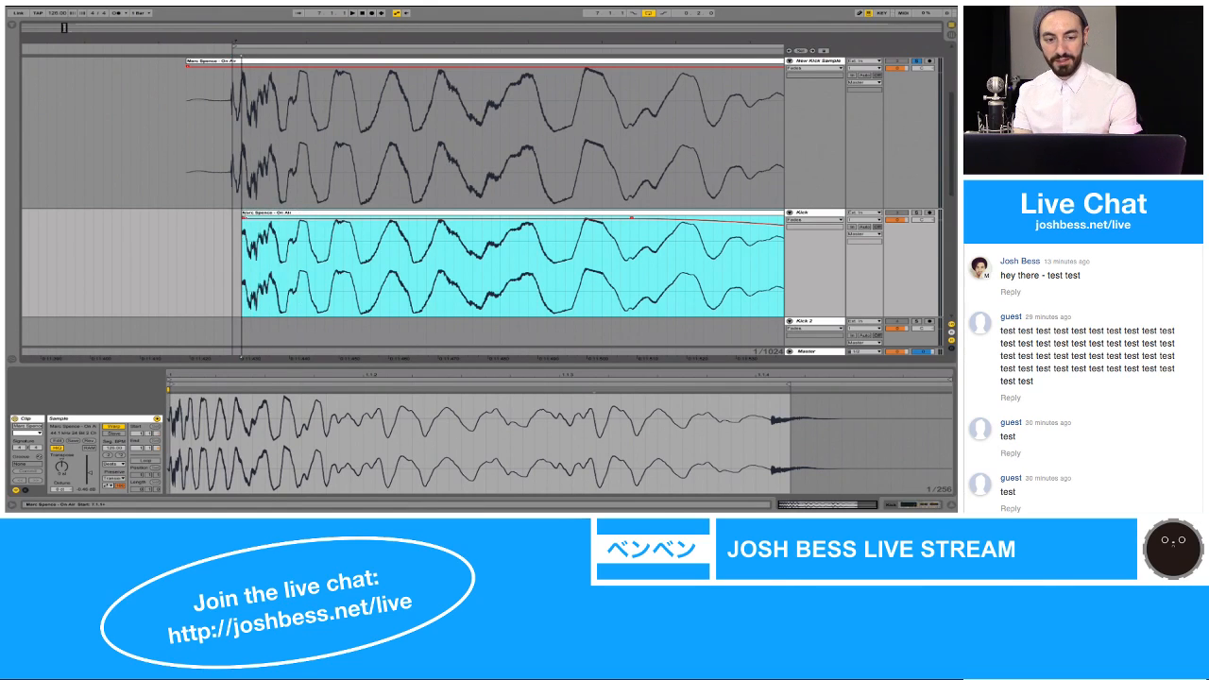
click(187, 66)
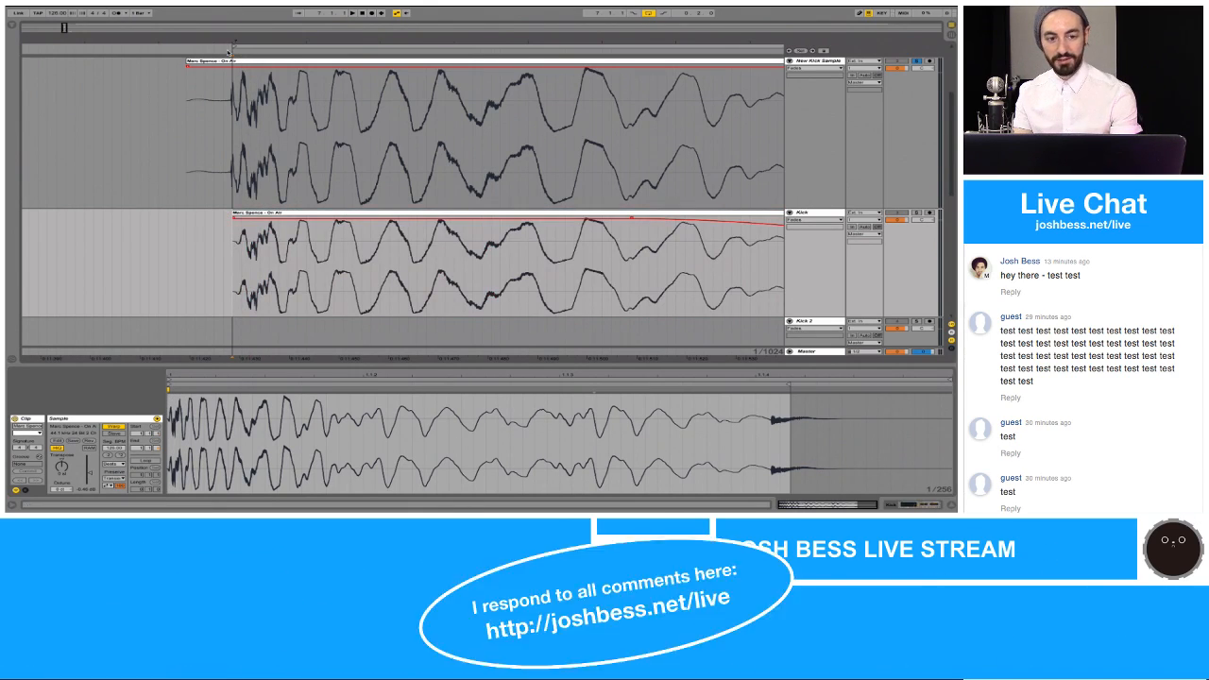
mouse_move(186, 65)
mouse_down()
mouse_move(170, 65)
mouse_move(197, 65)
mouse_up()
click(215, 97)
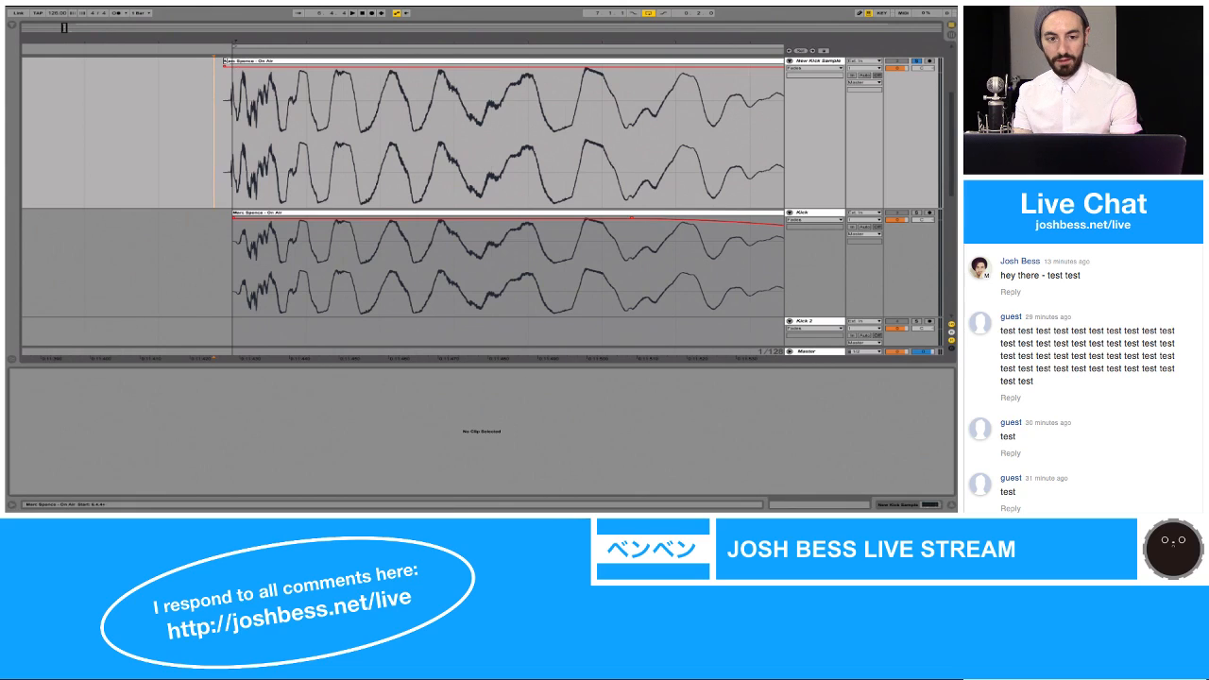
drag(225, 62, 157, 62)
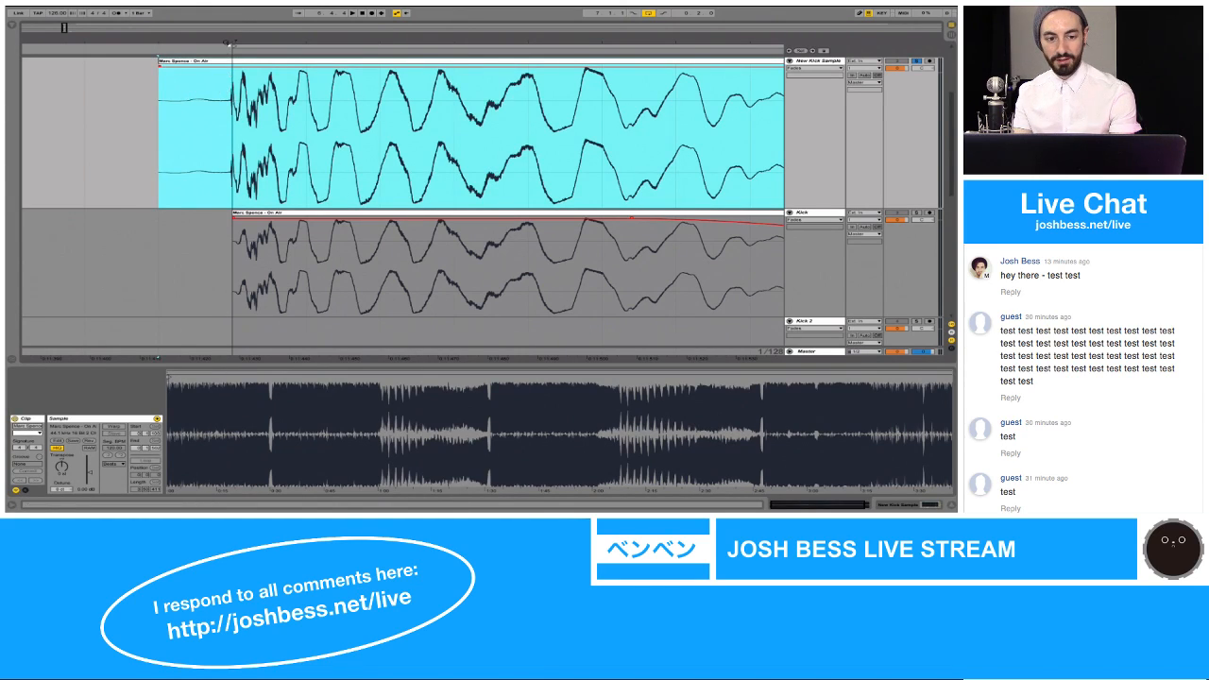
Step: Split the New Kick Sample clip at 7.1.1 and delete the part before the split
drag(227, 43, 253, 73)
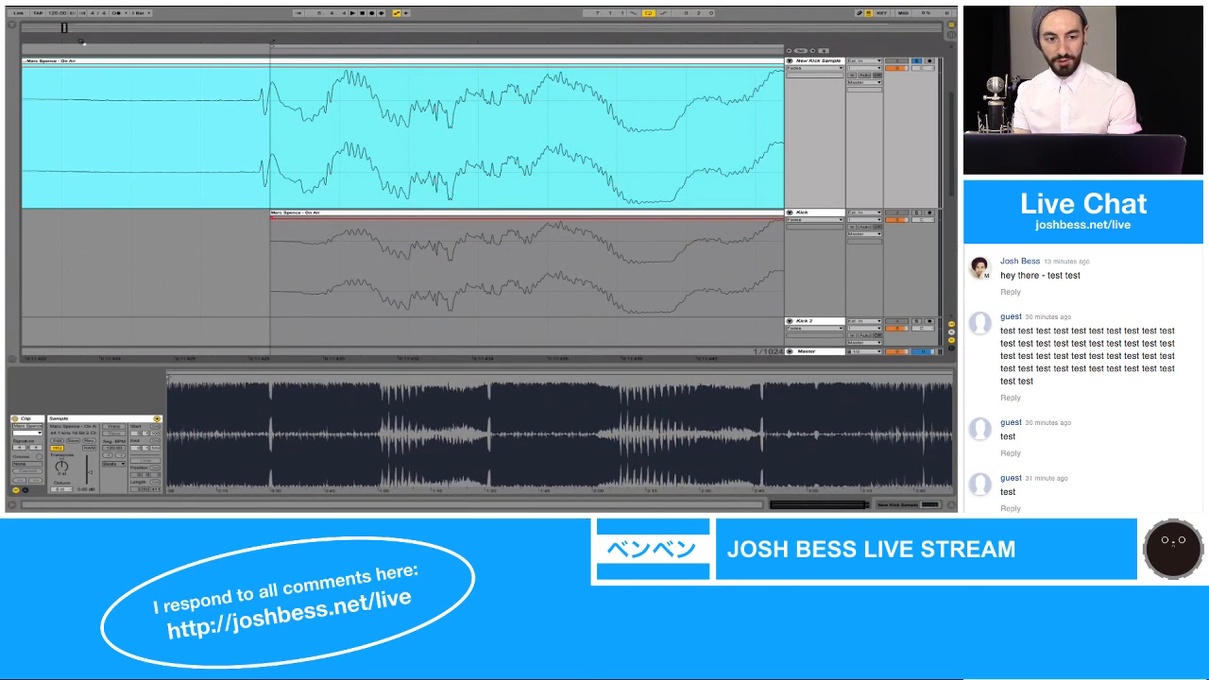
drag(81, 42, 81, 34)
click(180, 89)
key(super+e)
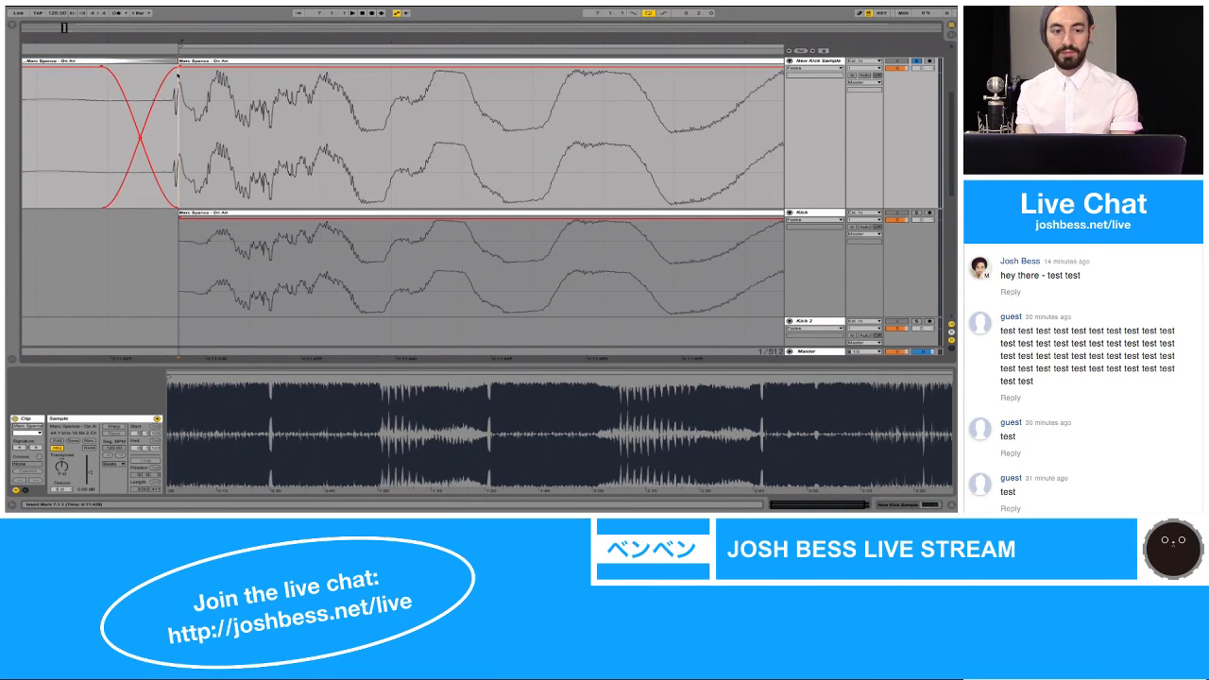
click(166, 62)
key(Delete)
click(192, 62)
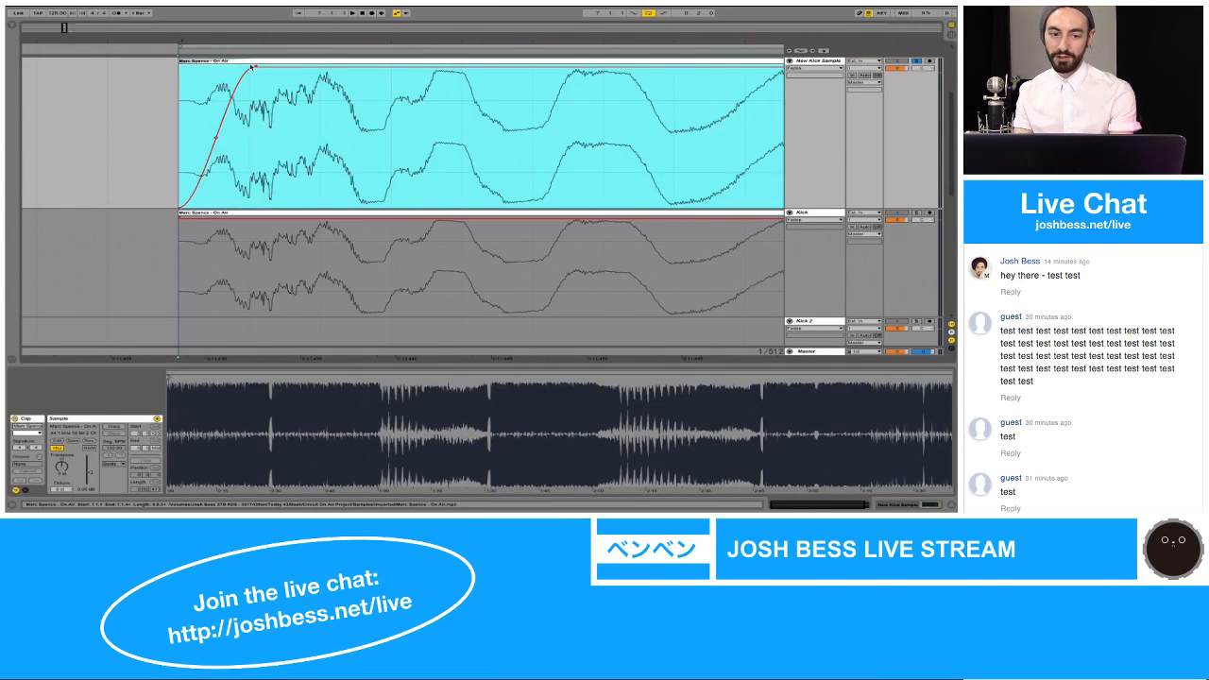
Step: Pull the New Kick Sample clip's start back out before 7.1.1, comparing it with the trimmed version by undoing and redoing
key(space)
drag(251, 67, 107, 62)
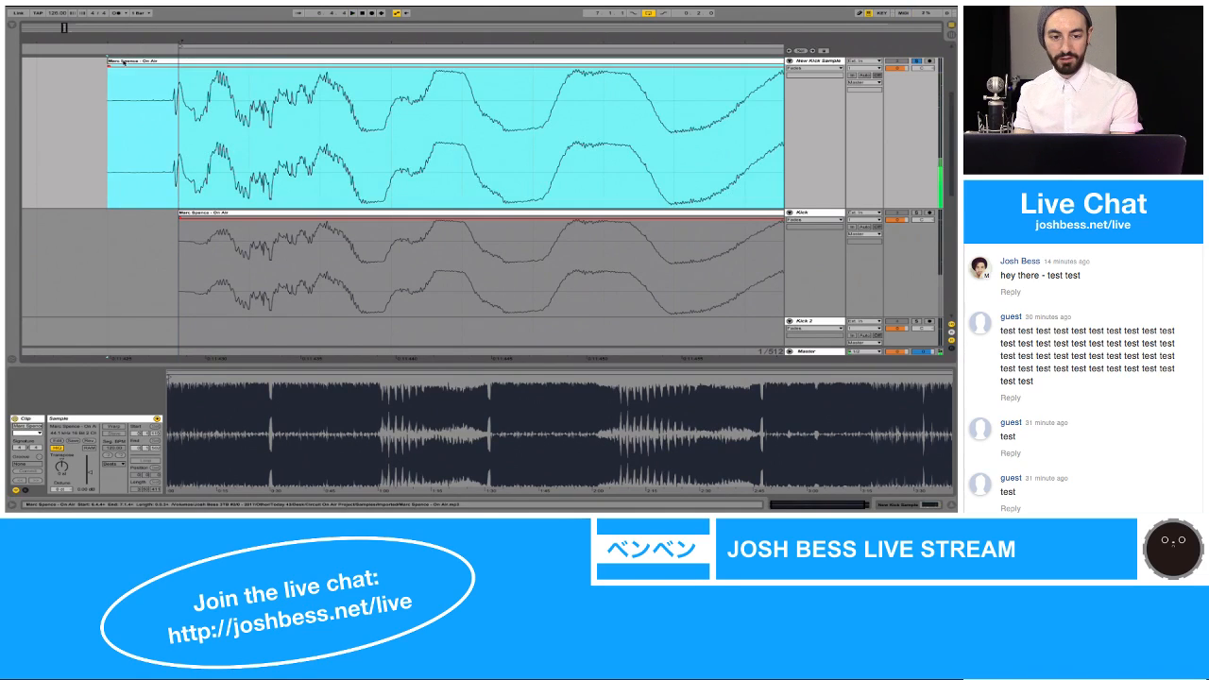
key(super+z)
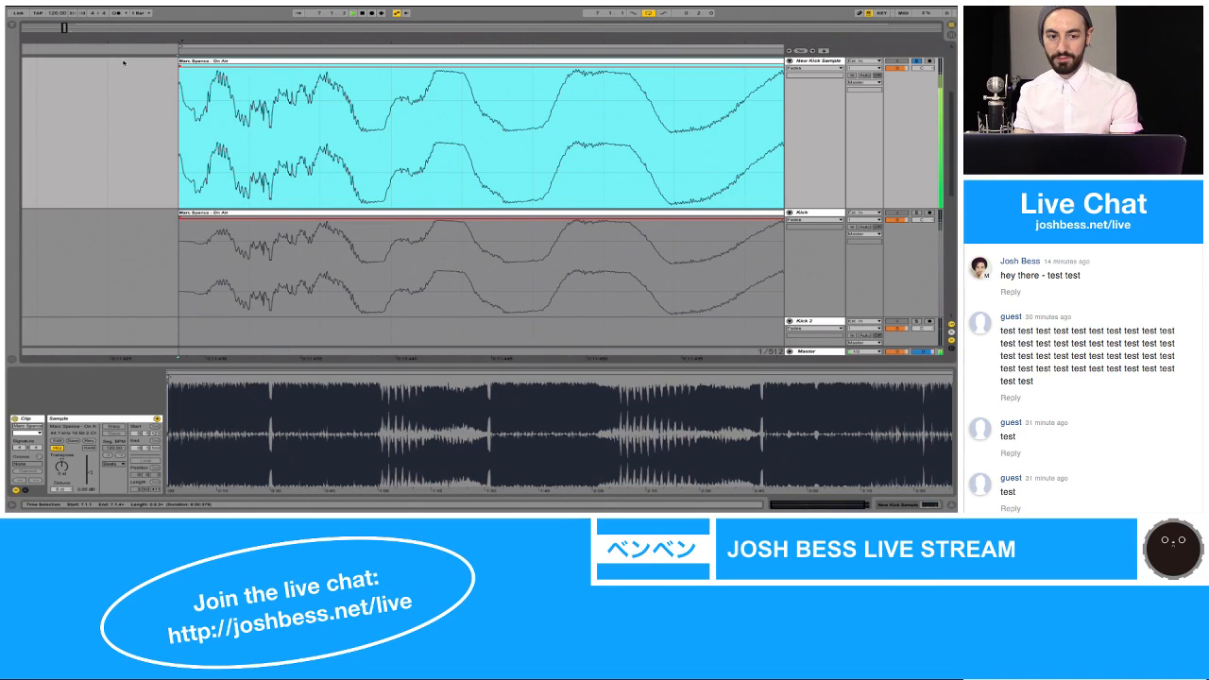
key(super+shift+z)
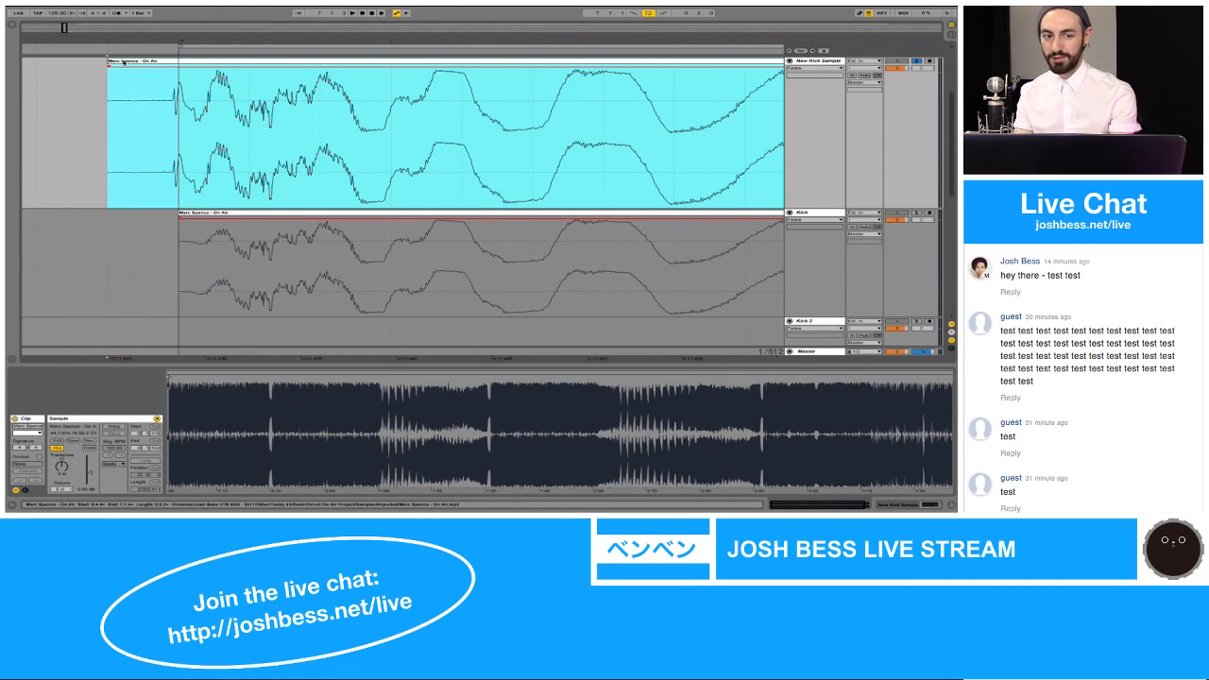
Step: Examine the New Kick Sample's initial transient just before 7.1.1 up close, against the start of the Kick clip
drag(140, 40, 140, 102)
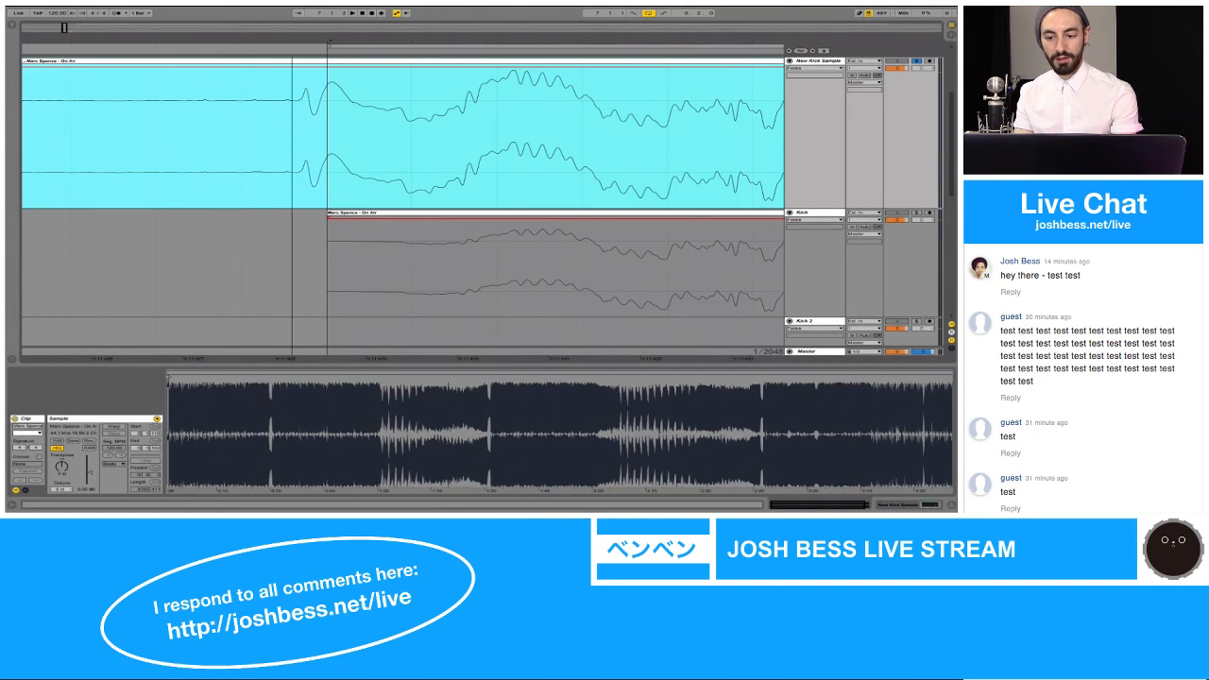
drag(292, 41, 292, 25)
click(255, 116)
right_click(246, 116)
click(229, 115)
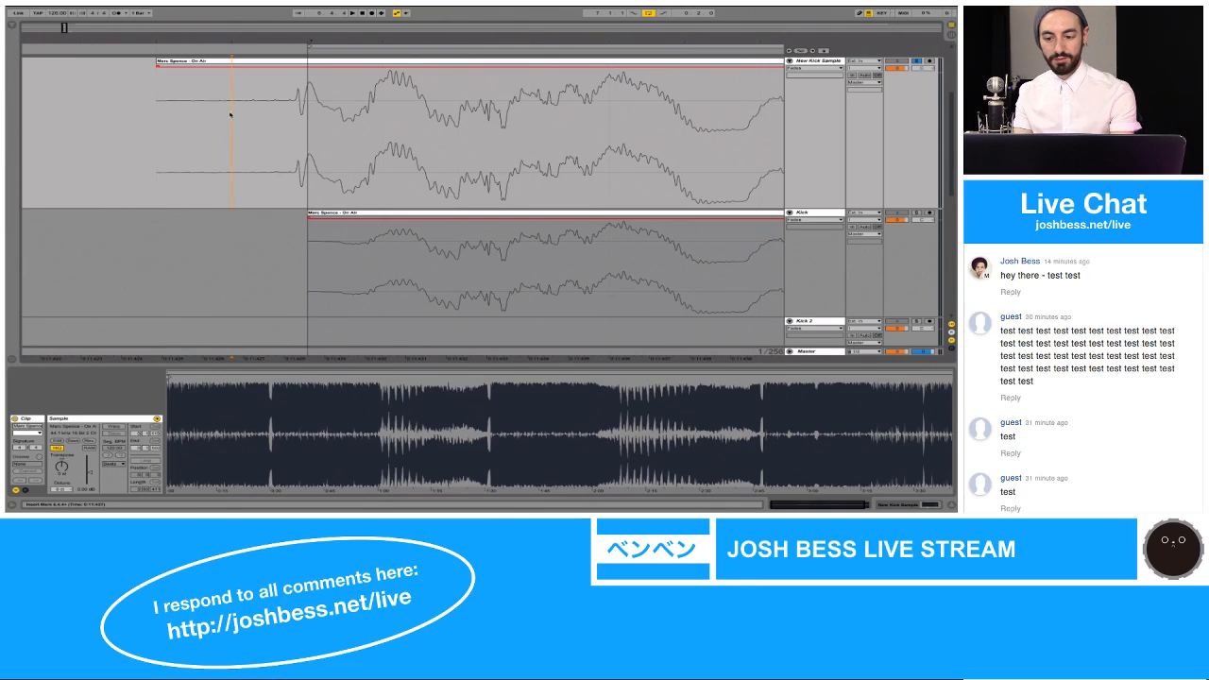
key(super+2)
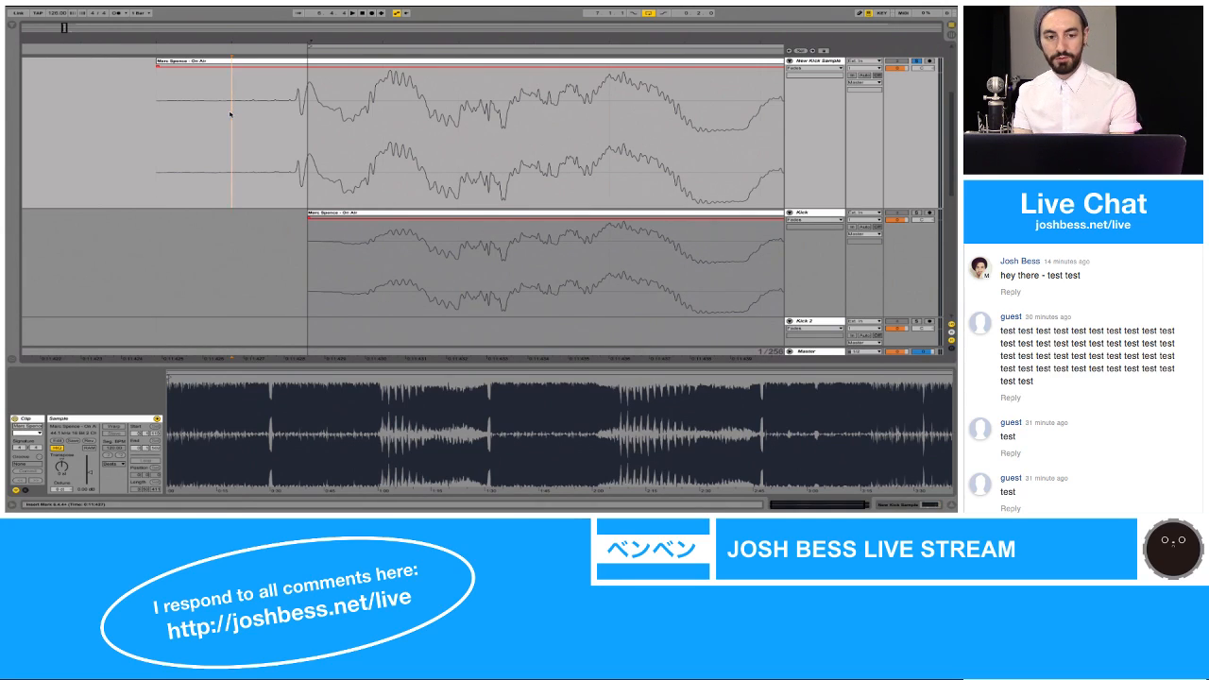
drag(168, 42, 168, 37)
key(super+1)
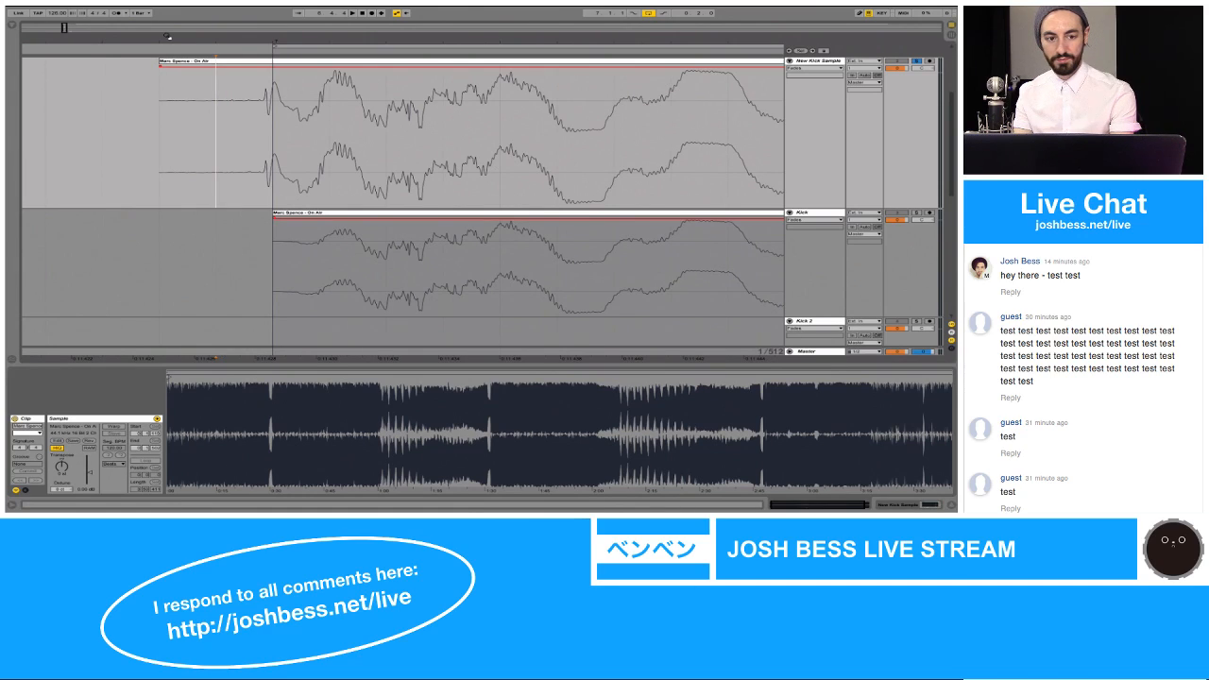
Step: Examine the extended start of the New Kick Sample clip against the Kick clip's start at 7.1.1
drag(168, 37, 168, 36)
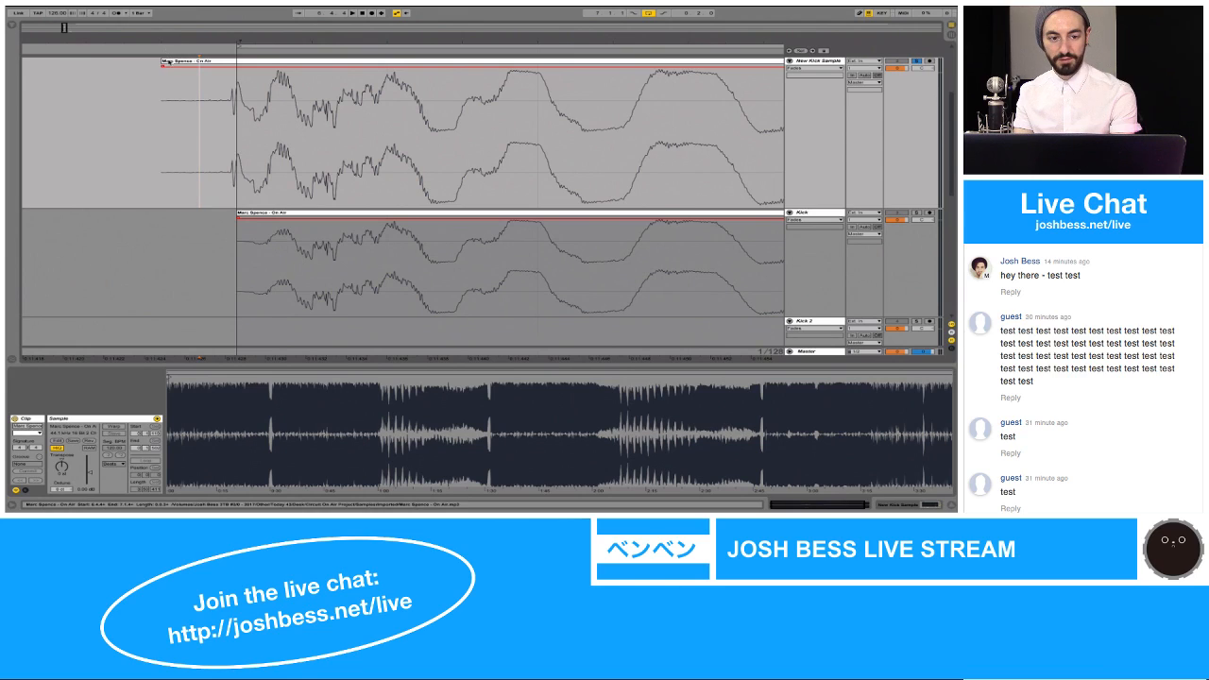
mouse_move(165, 37)
mouse_down()
mouse_move(164, 25)
mouse_move(164, 36)
mouse_up()
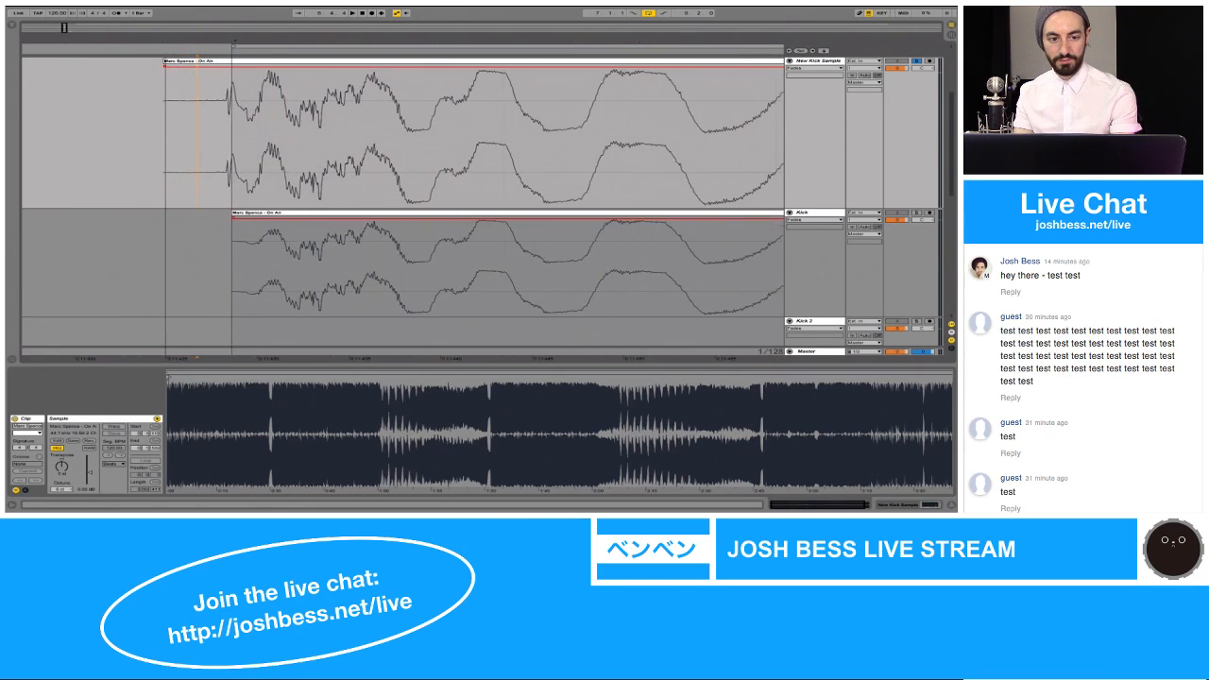
click(165, 62)
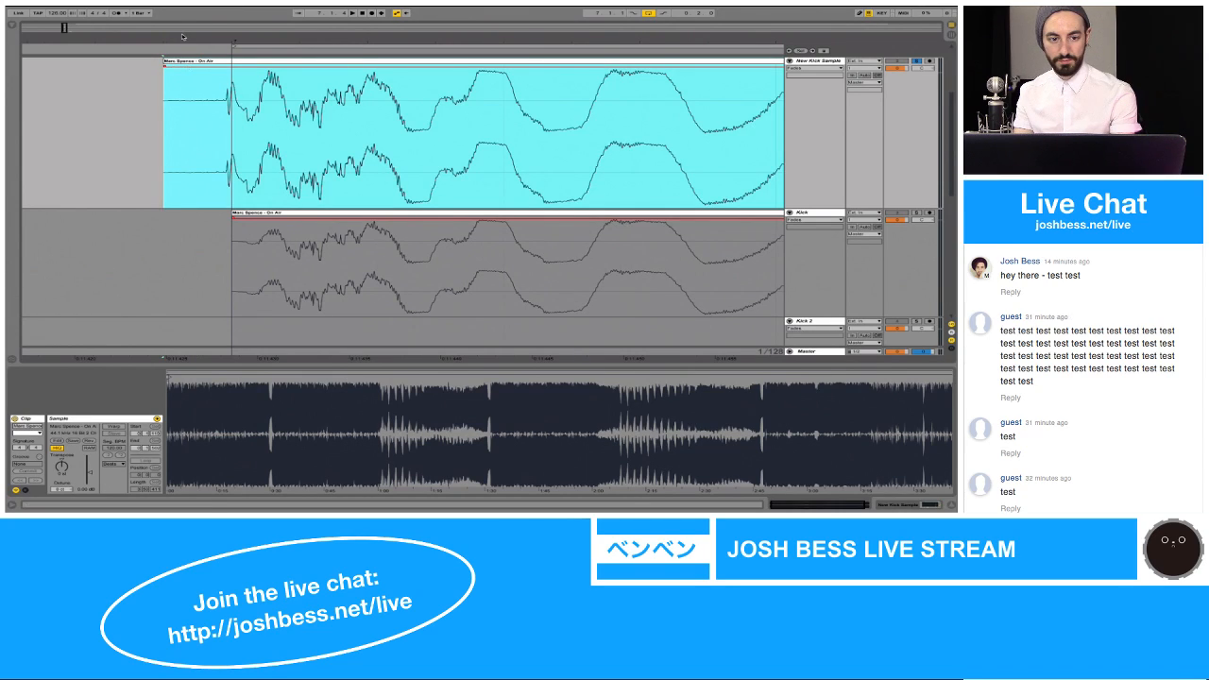
mouse_move(202, 41)
mouse_down()
mouse_move(201, 8)
mouse_move(204, 46)
mouse_up()
click(178, 103)
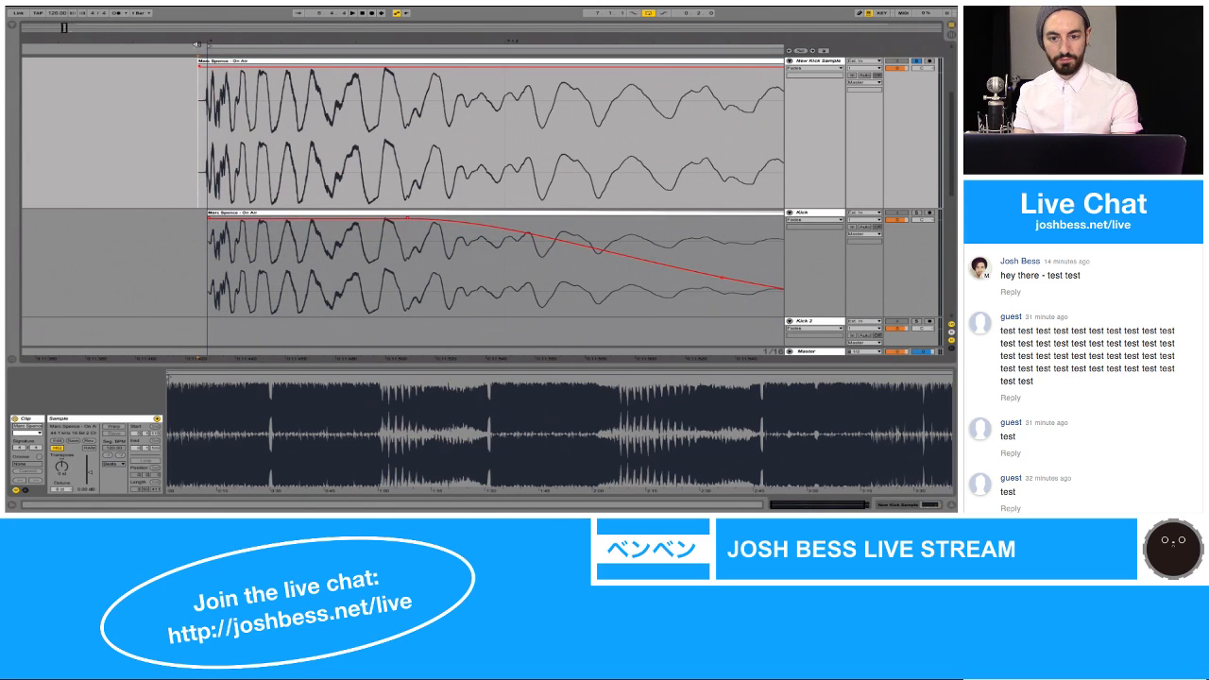
key(plus)
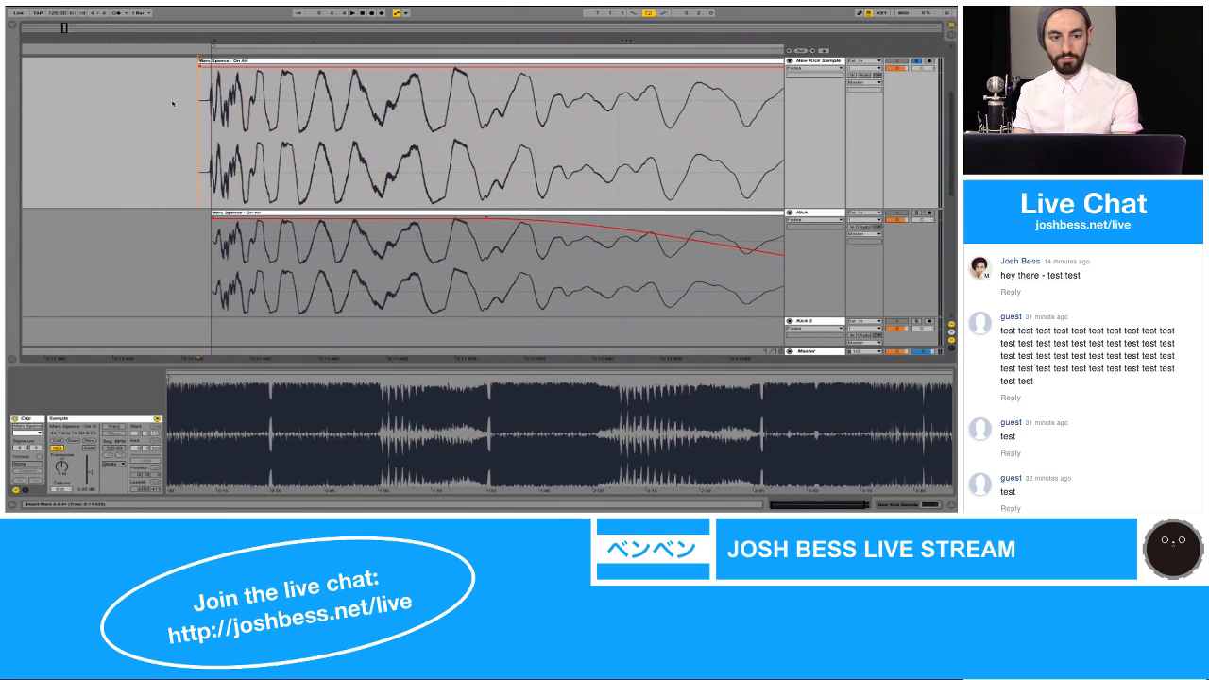
mouse_move(184, 42)
mouse_down()
mouse_move(184, 67)
mouse_move(184, 26)
mouse_move(201, 60)
mouse_move(186, 73)
mouse_up()
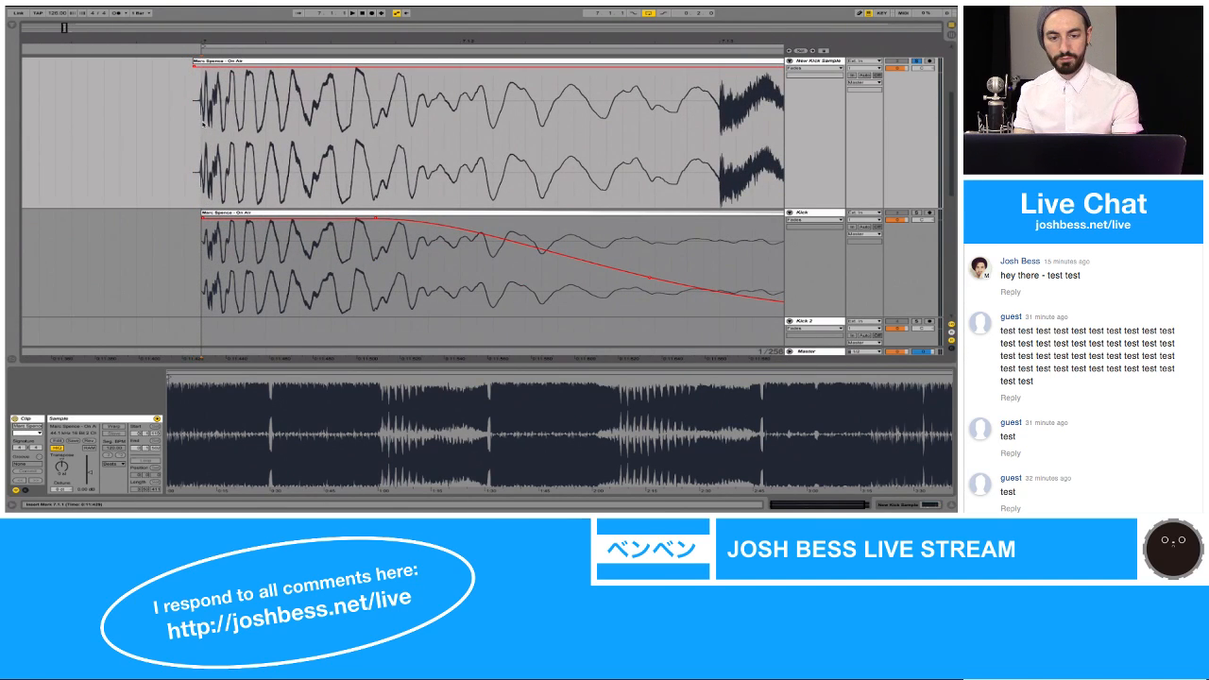
Step: Fine-tune the New Kick Sample clip's start before 7.1.1, leaving a short silence ahead of the initial transient, and audition it
click(208, 62)
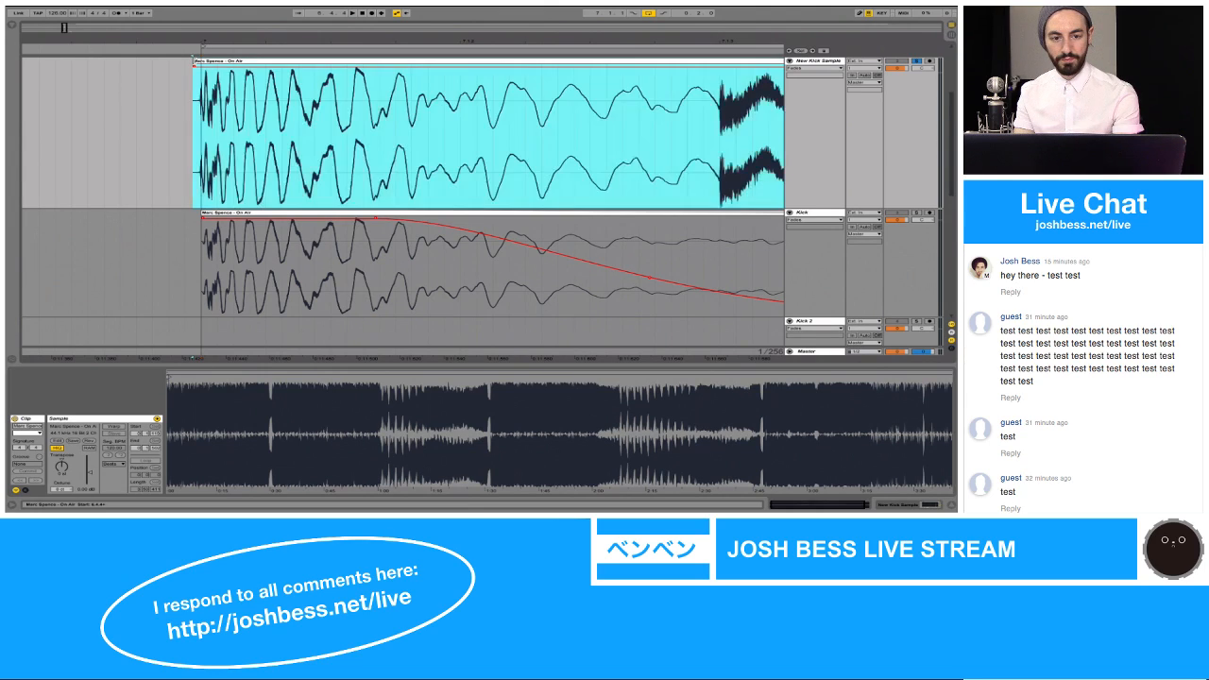
drag(194, 61, 187, 53)
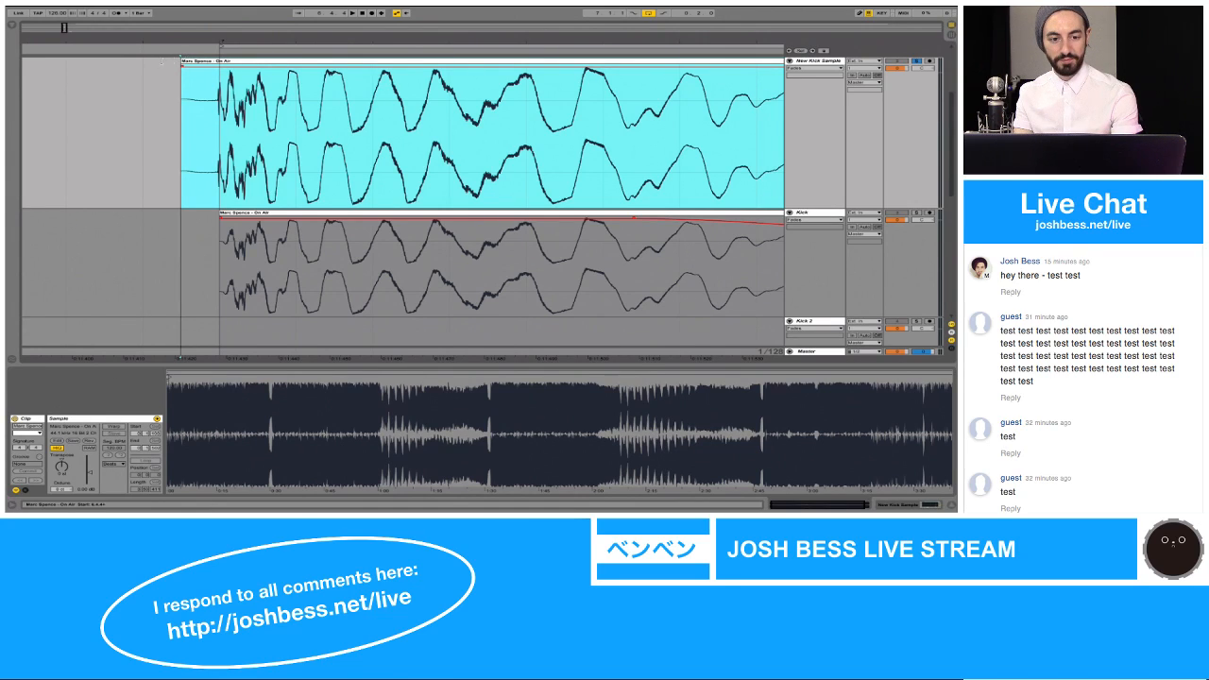
mouse_move(181, 66)
mouse_down()
mouse_move(143, 65)
mouse_move(190, 60)
mouse_up()
key(space)
key(space)
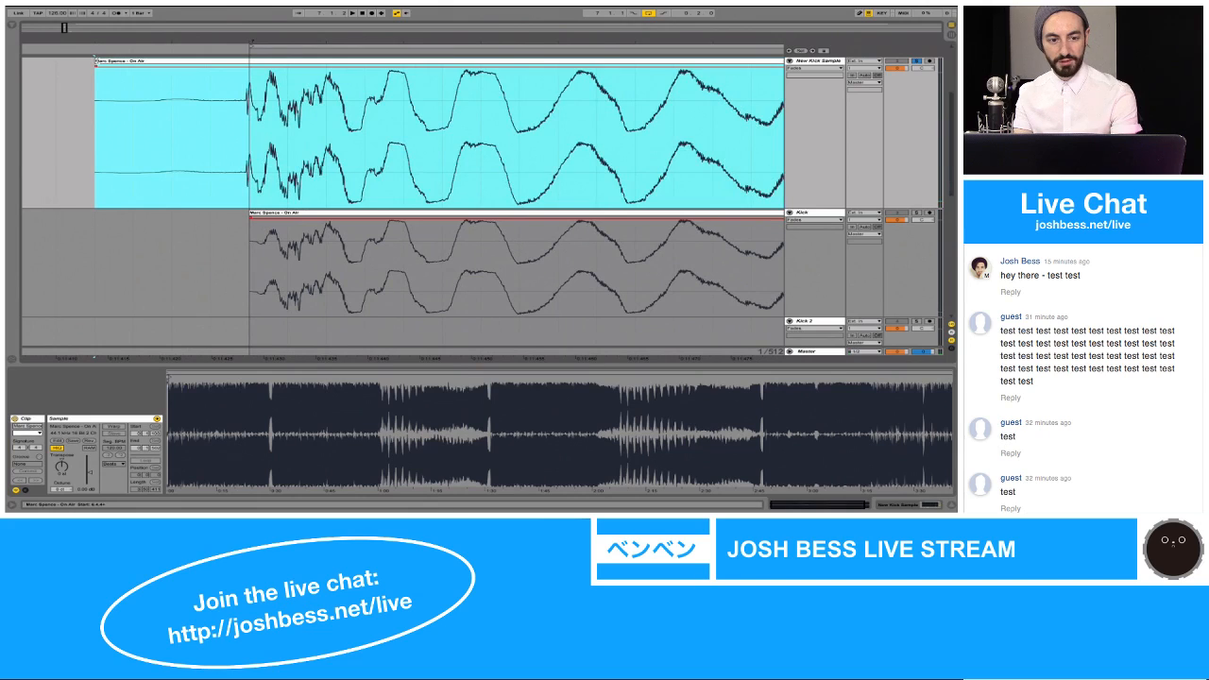
drag(95, 63, 195, 20)
key(space)
drag(512, 46, 508, 43)
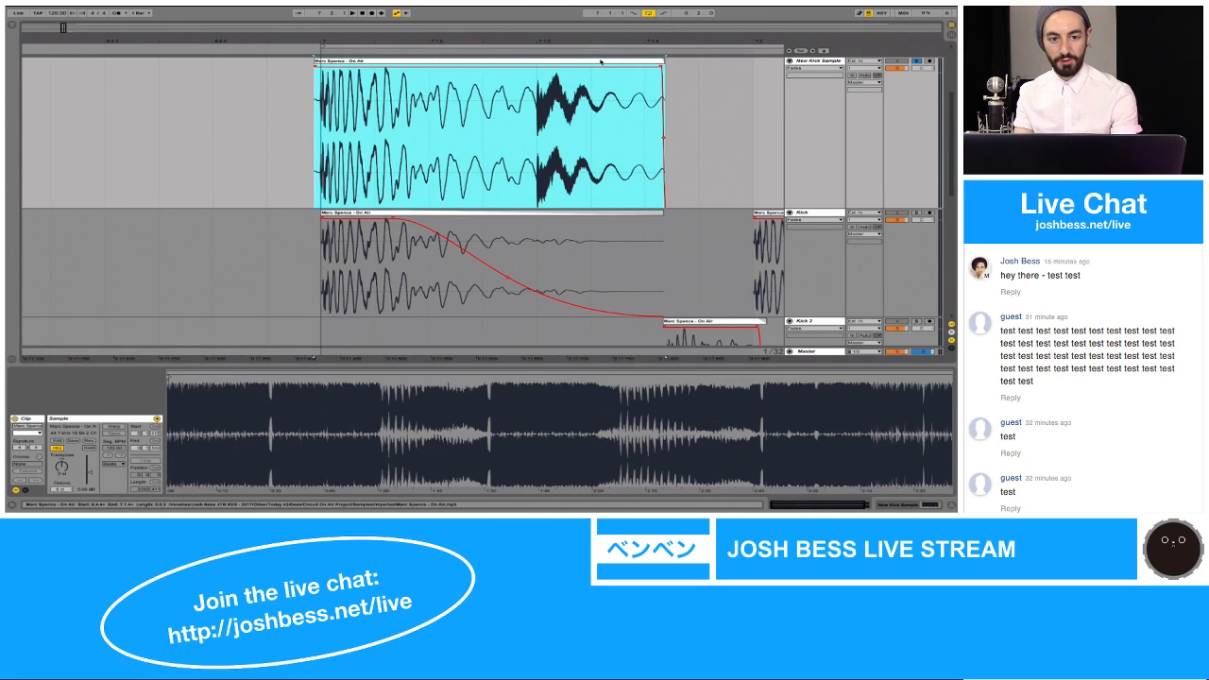
Step: Rename the New Kick Sample clip as a Kick sample and consolidate it into its own audio file
drag(309, 42, 311, 132)
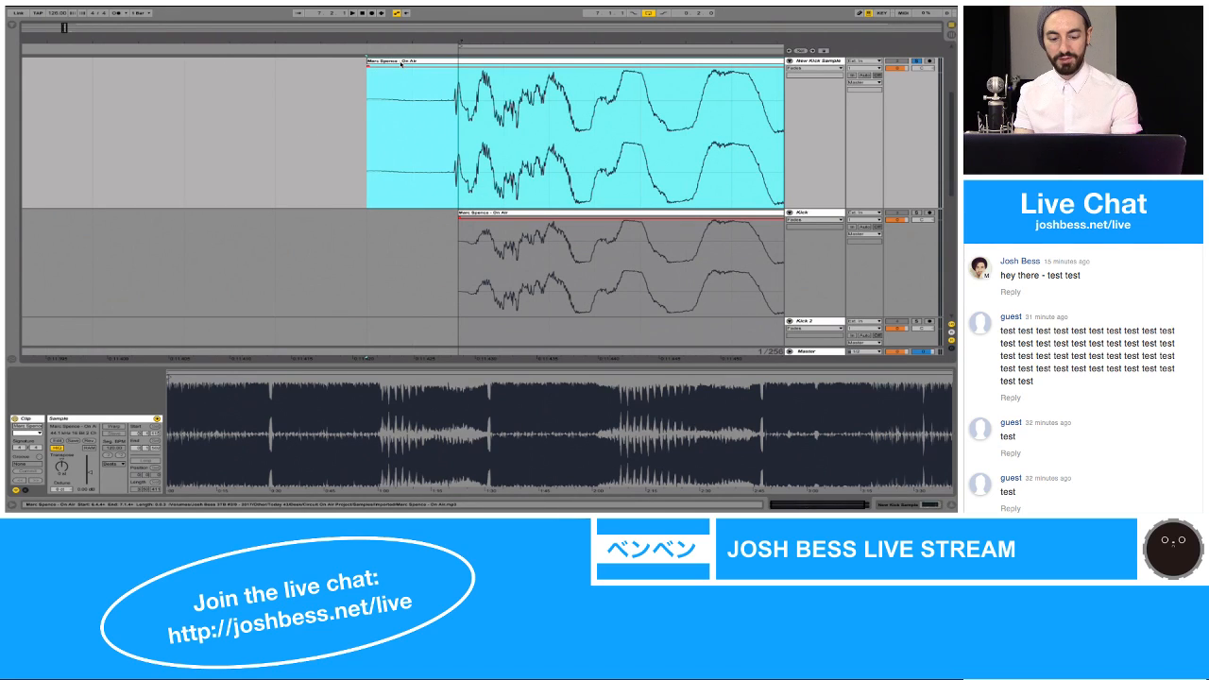
key(super+r)
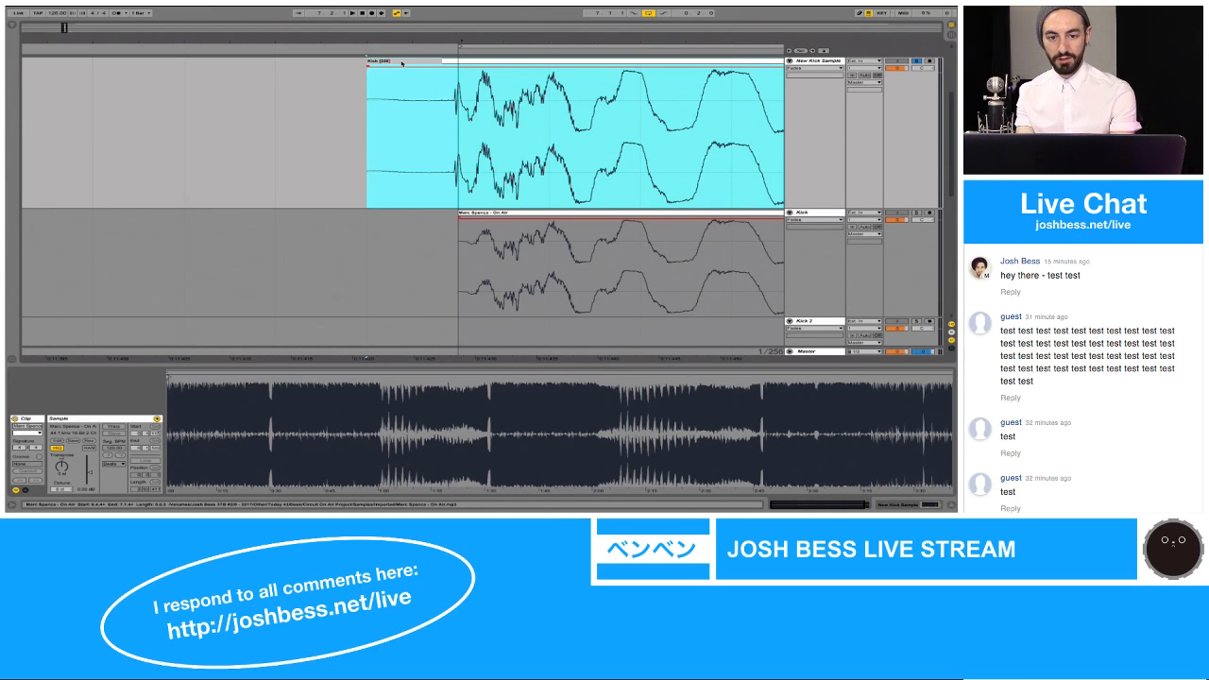
key(Return)
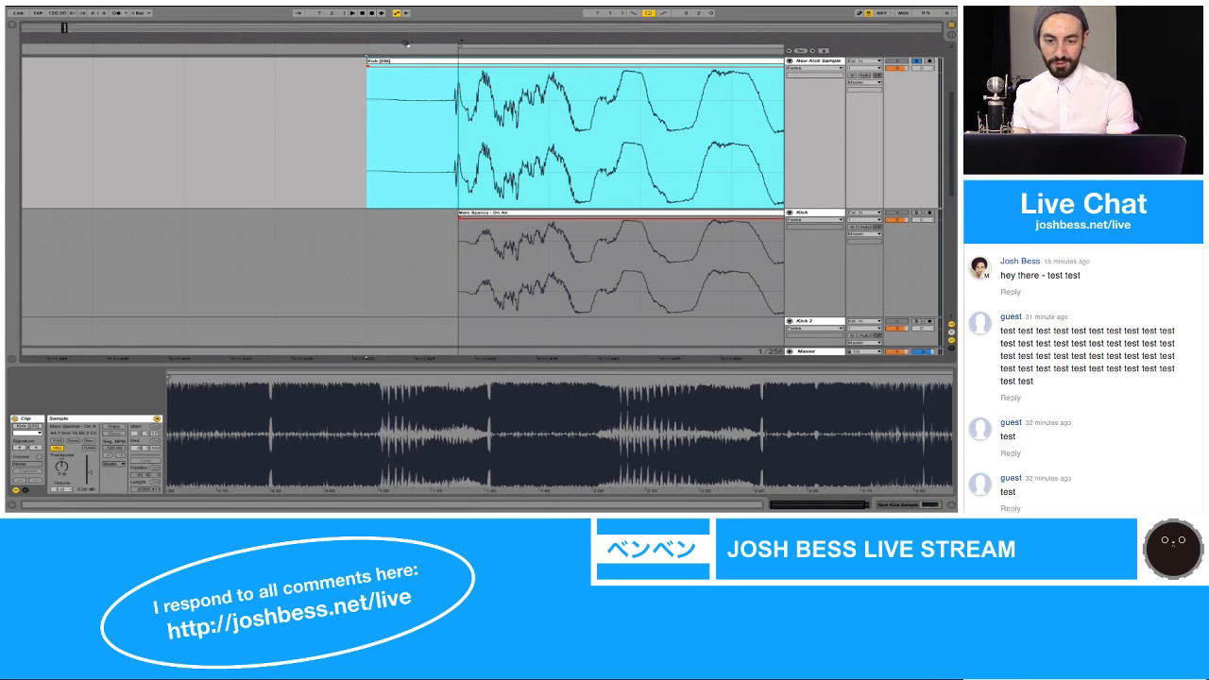
drag(405, 44, 404, 2)
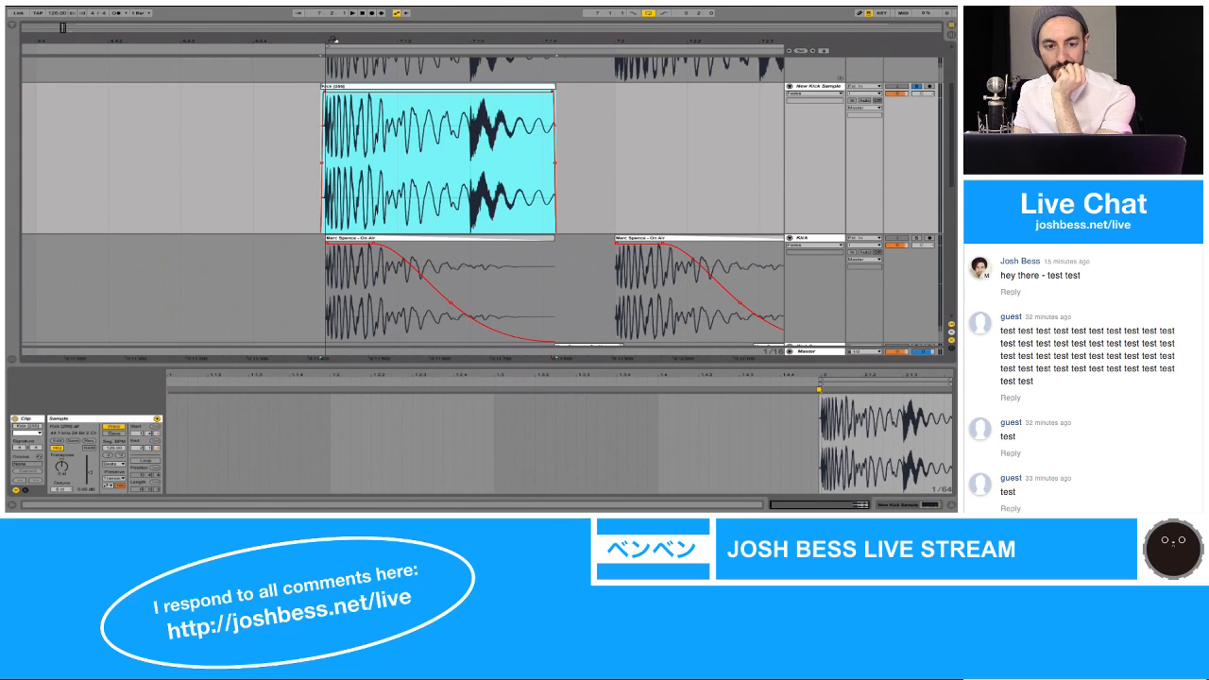
Step: Try starting the consolidated New Kick Sample clip exactly at 7.1.1, and return it so its transient lines up with the Kick clip
drag(335, 40, 318, 64)
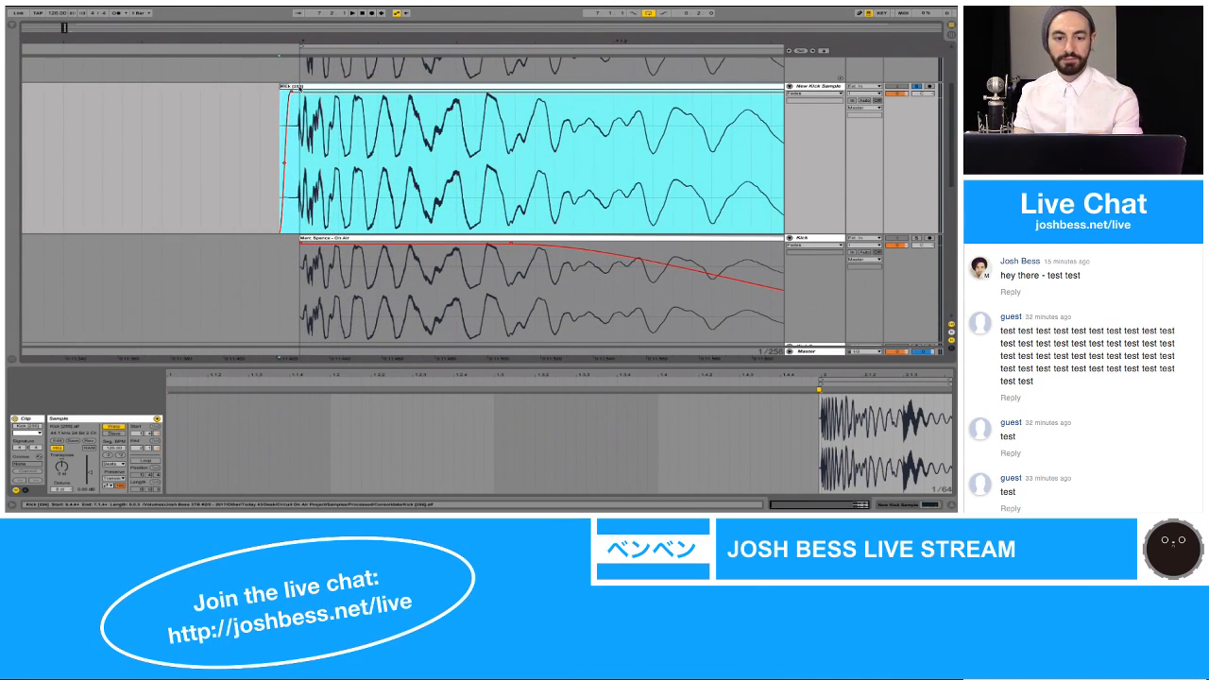
drag(289, 89, 324, 97)
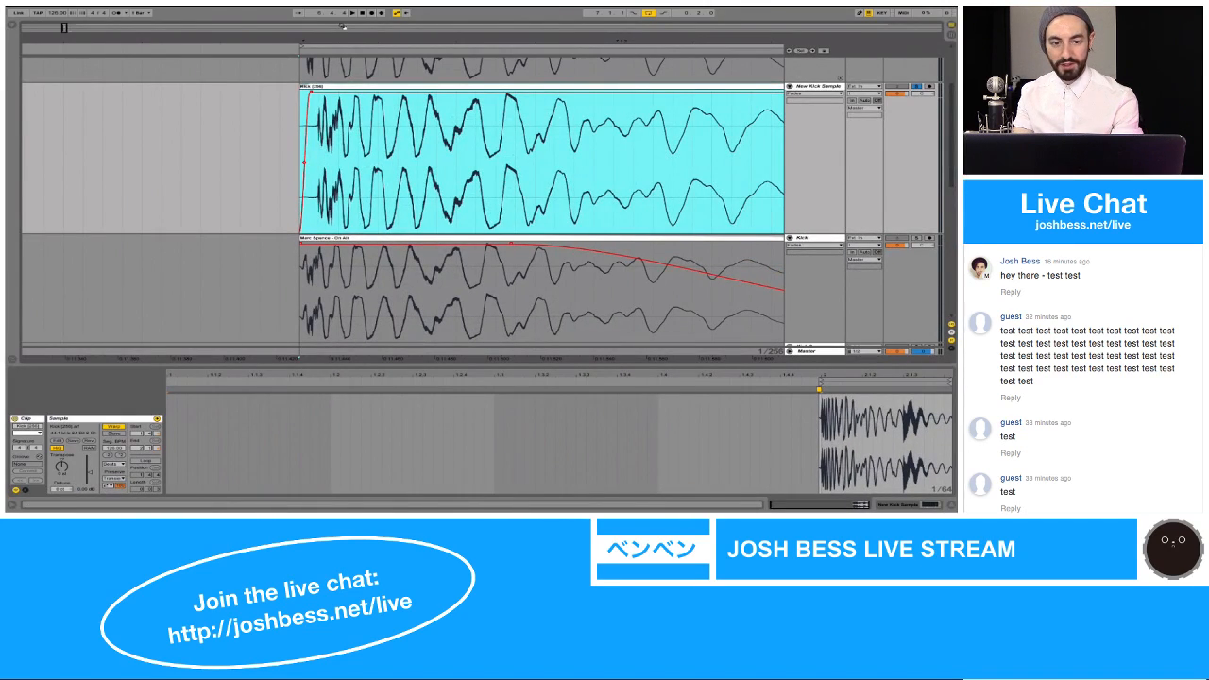
drag(303, 41, 311, 91)
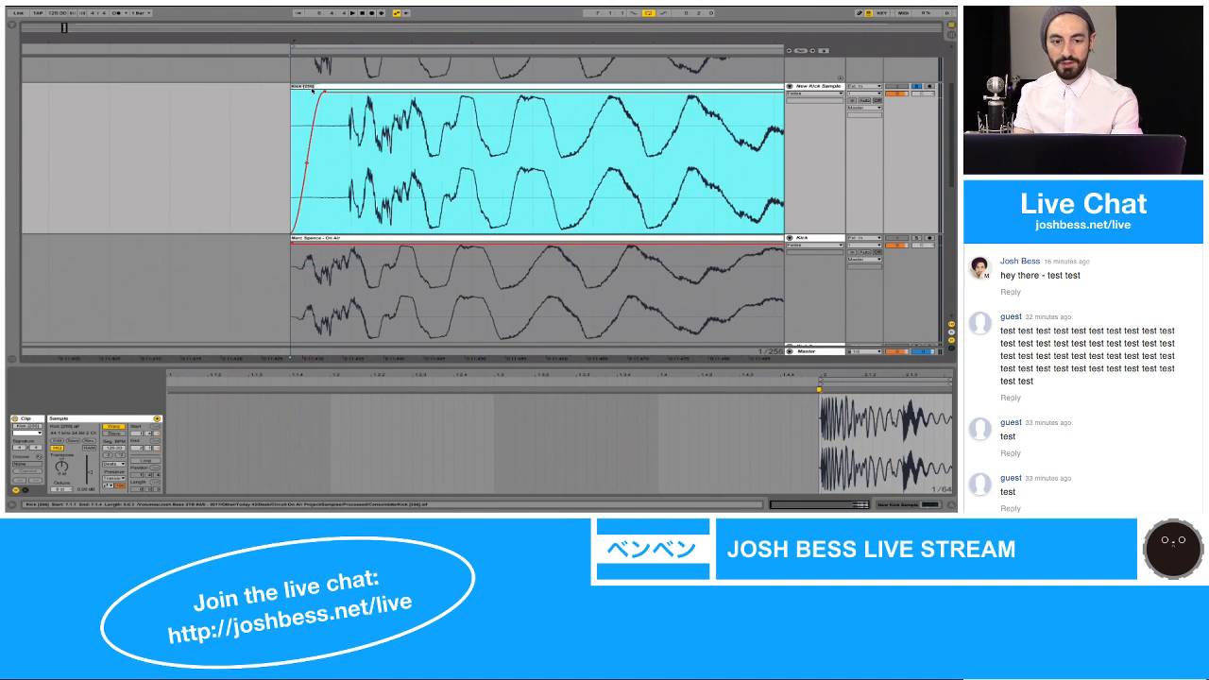
drag(312, 91, 240, 112)
Step: Adjust the New Kick Sample clip's fade-in so it ends within the silence before the kick's transient
mouse_move(264, 93)
mouse_down()
mouse_move(286, 93)
mouse_move(276, 92)
mouse_up()
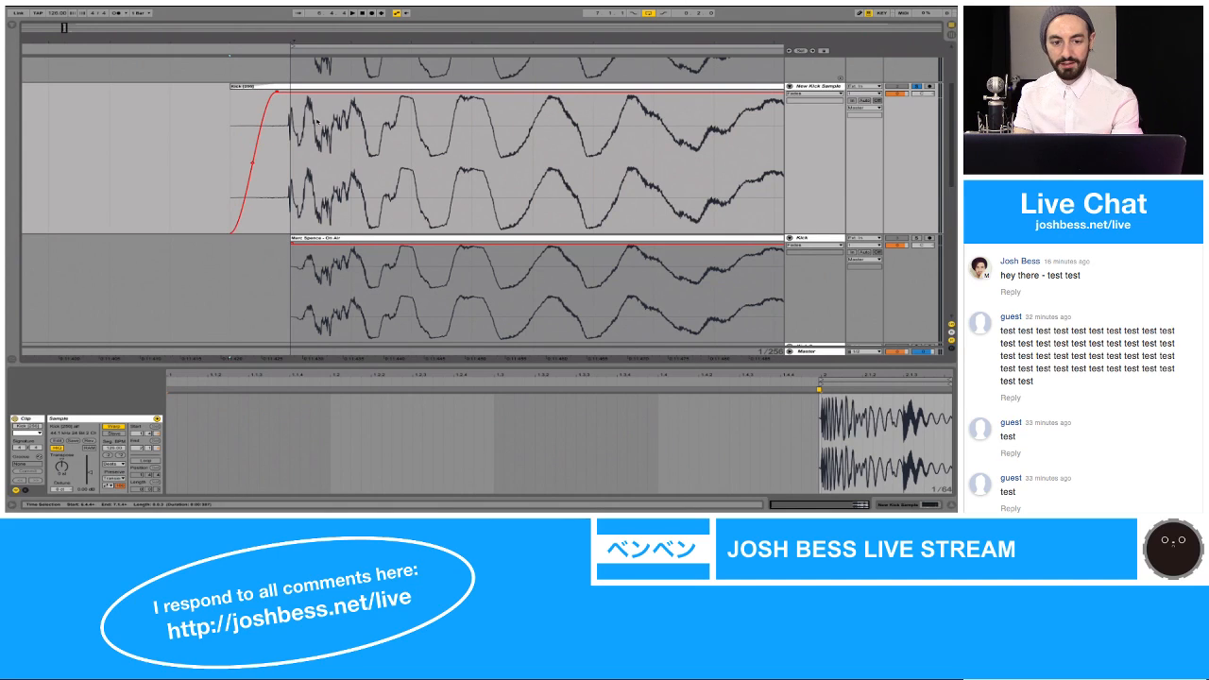
click(276, 92)
drag(277, 91, 253, 88)
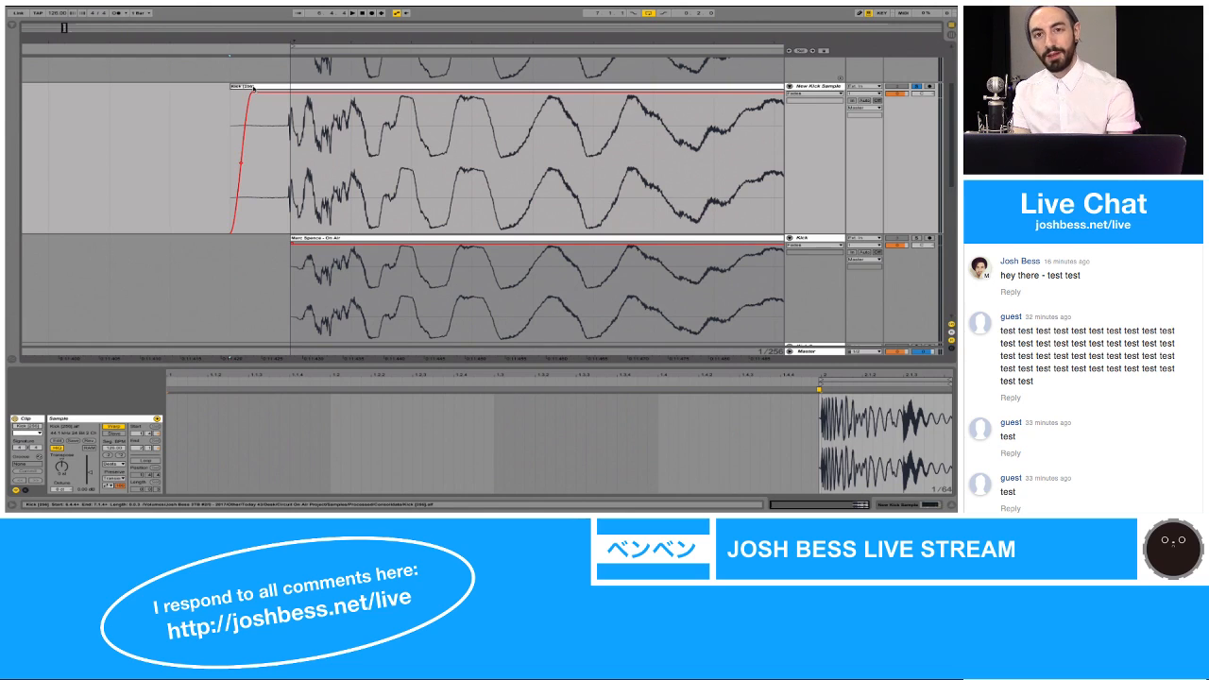
drag(249, 41, 250, 8)
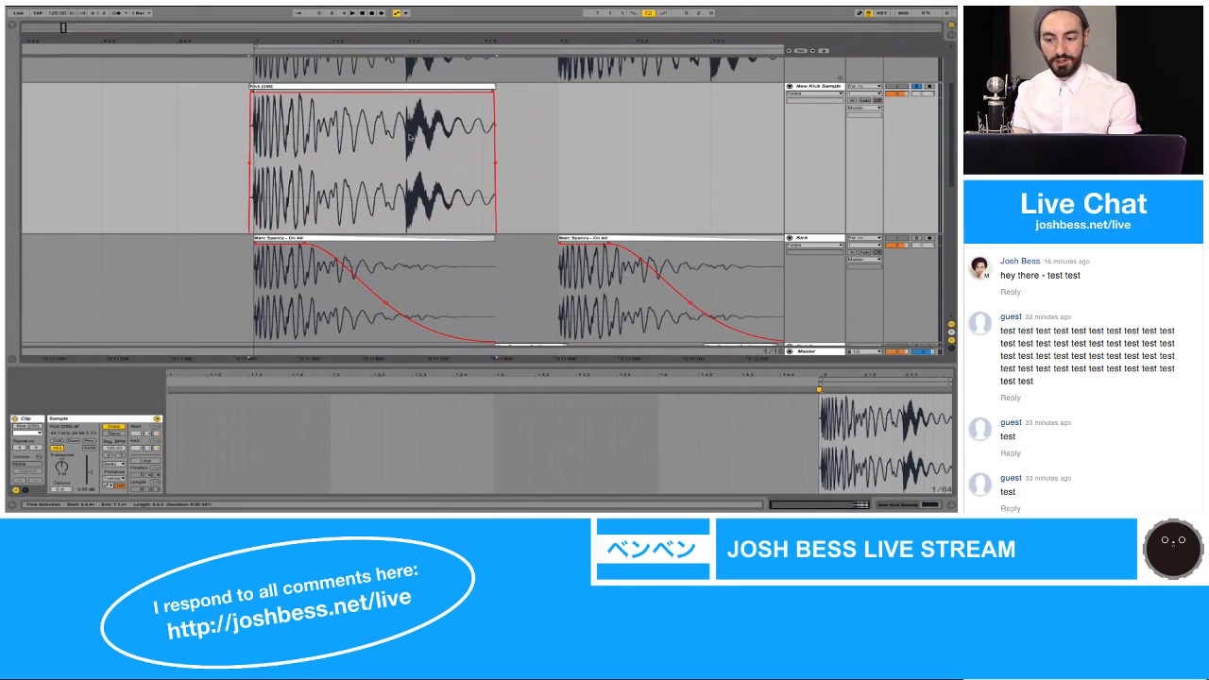
Step: Add a warp marker at the second transient of the New Kick Sample, place it near 2.1.3, and audition the clip
click(414, 126)
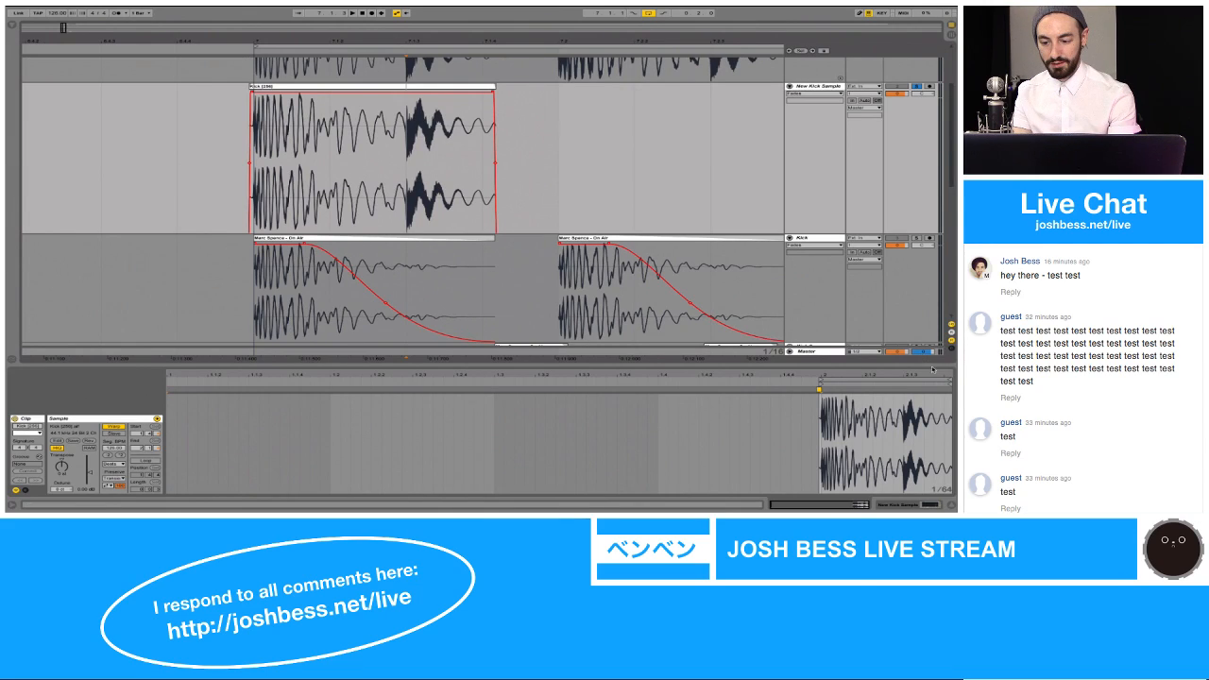
drag(931, 372, 931, 414)
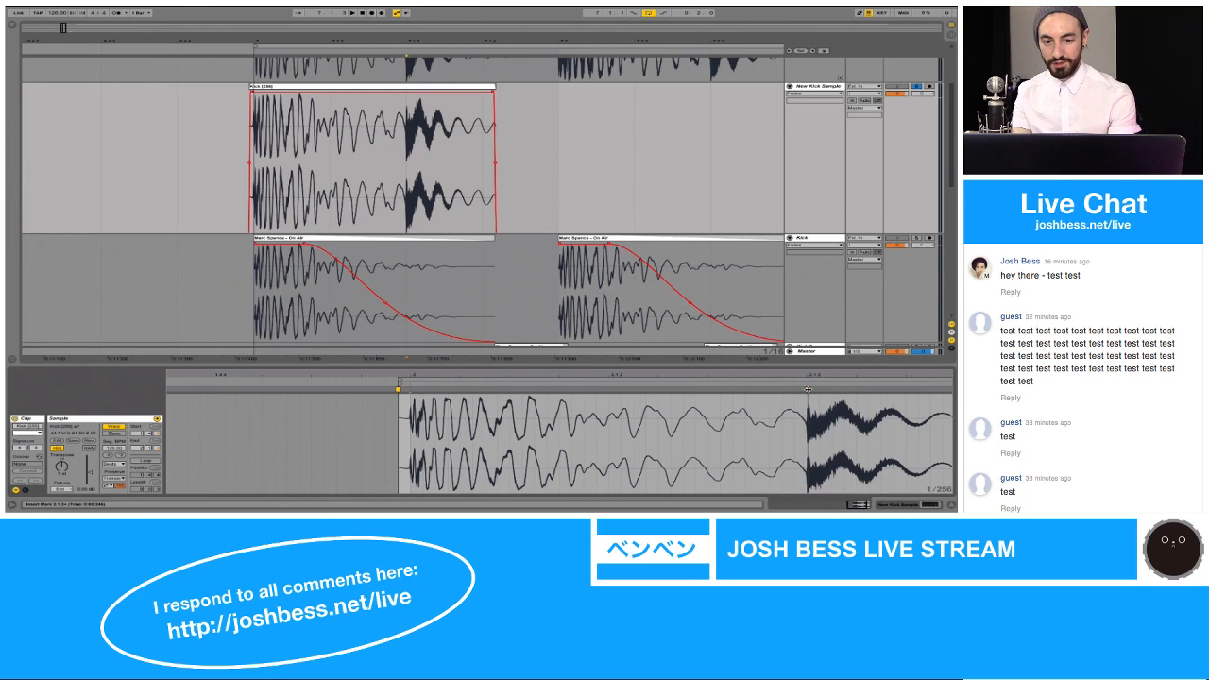
mouse_move(808, 389)
mouse_down()
mouse_move(945, 389)
mouse_move(755, 404)
mouse_up()
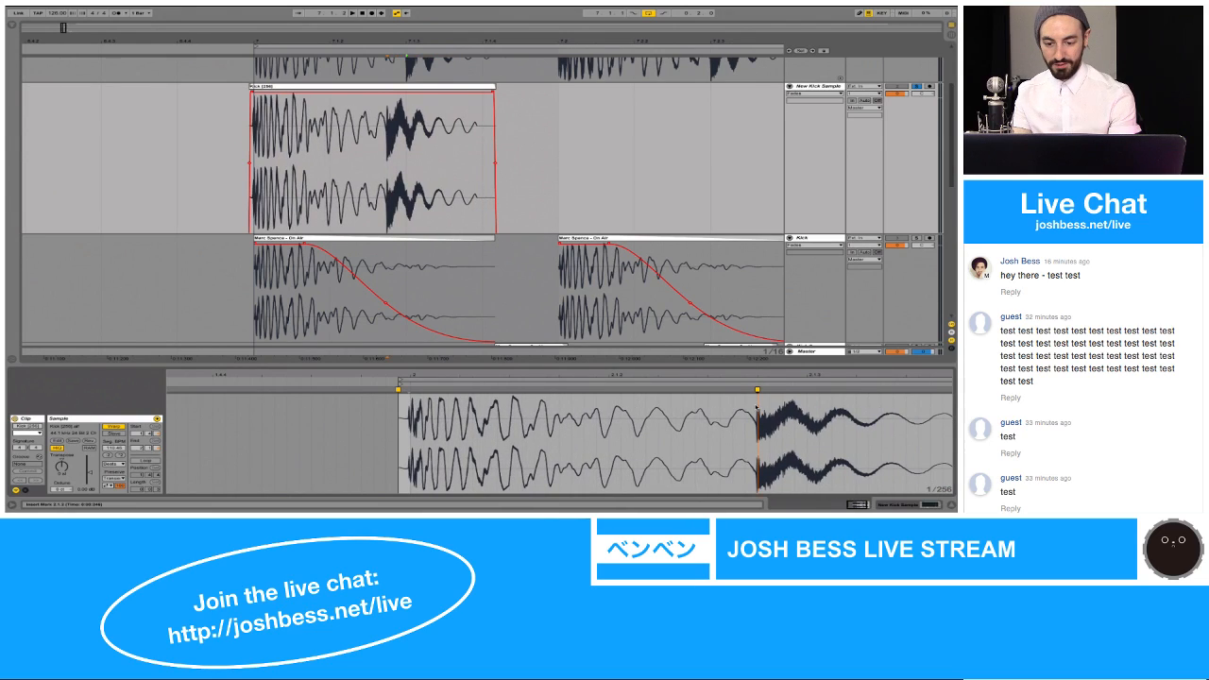
scroll(756, 408, right, 3)
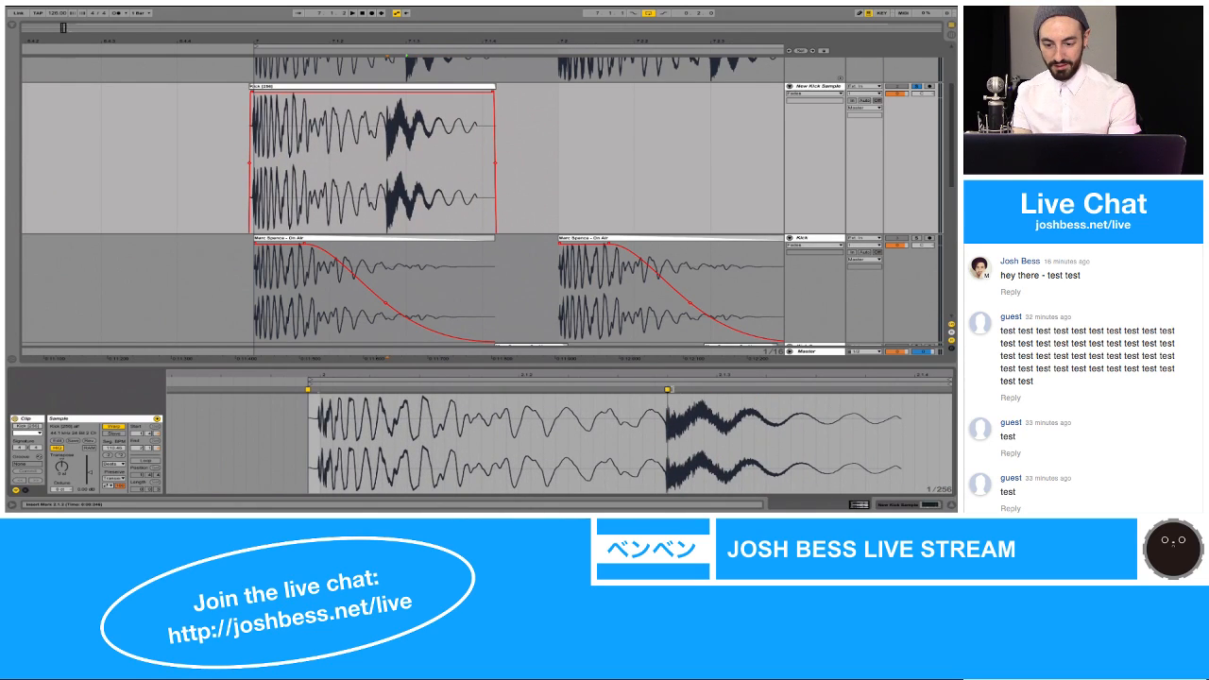
drag(667, 389, 729, 391)
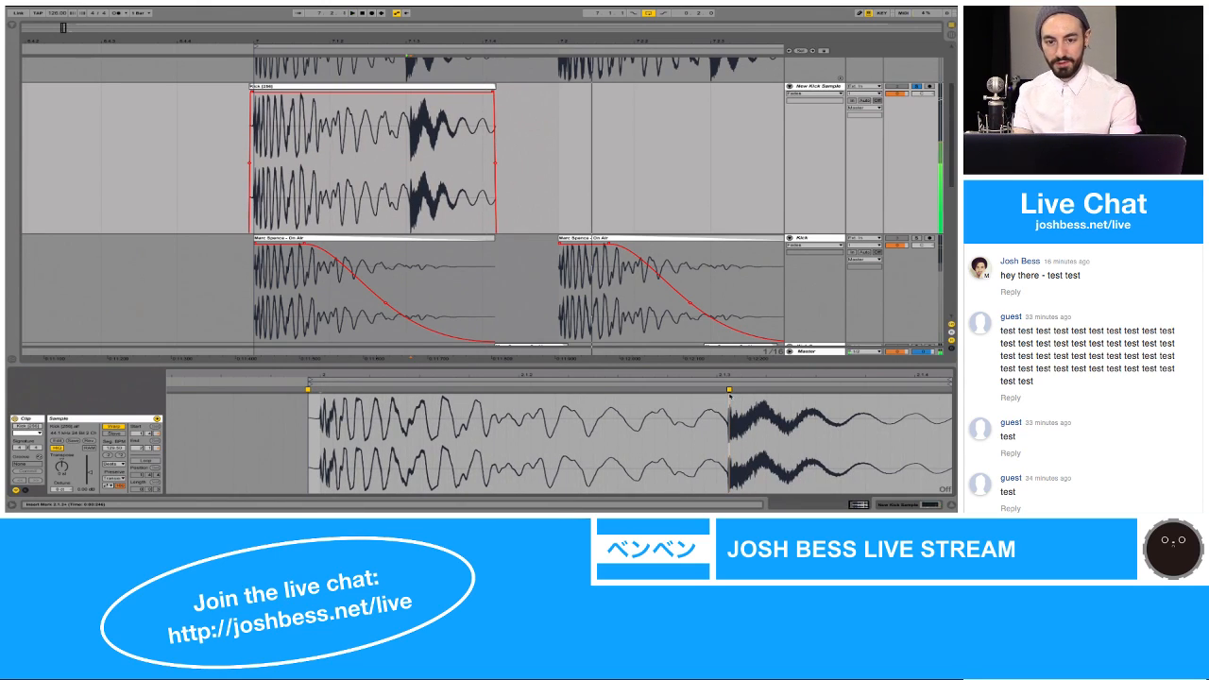
click(482, 90)
key(space)
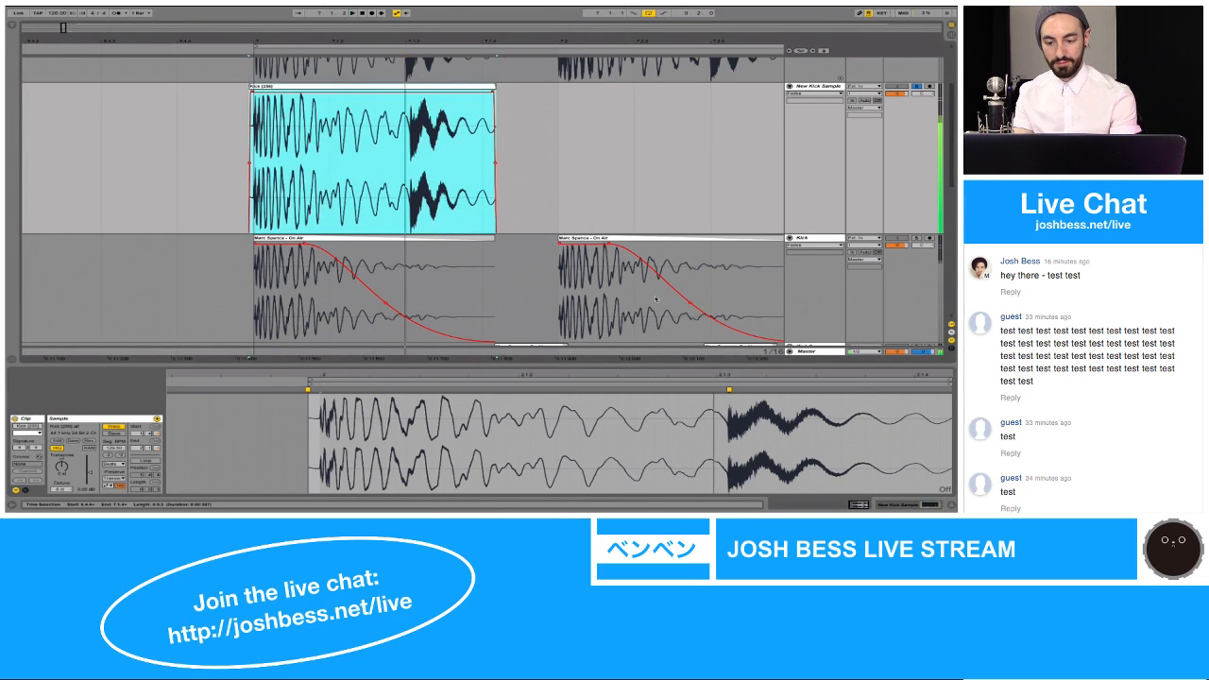
Step: Stretch the kick's tail by moving the second transient's warp marker to about two-thirds between 2.1.3 and 2.1.4, and audition it
drag(728, 389, 746, 389)
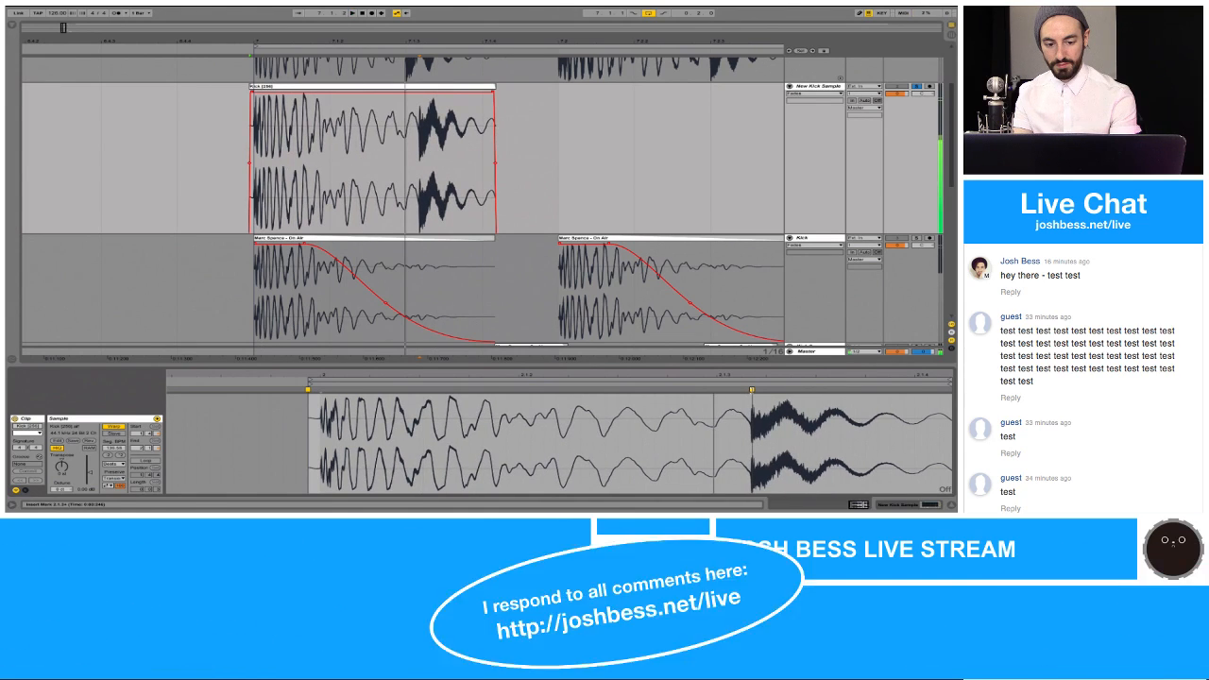
drag(746, 389, 856, 389)
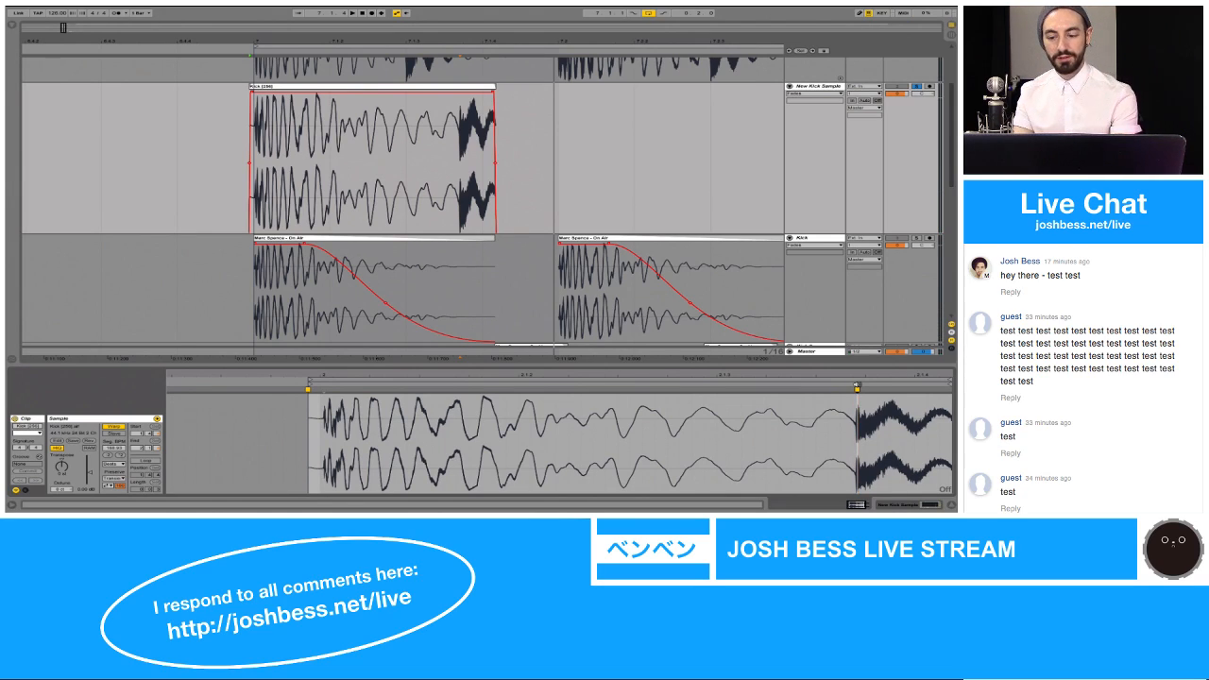
key(space)
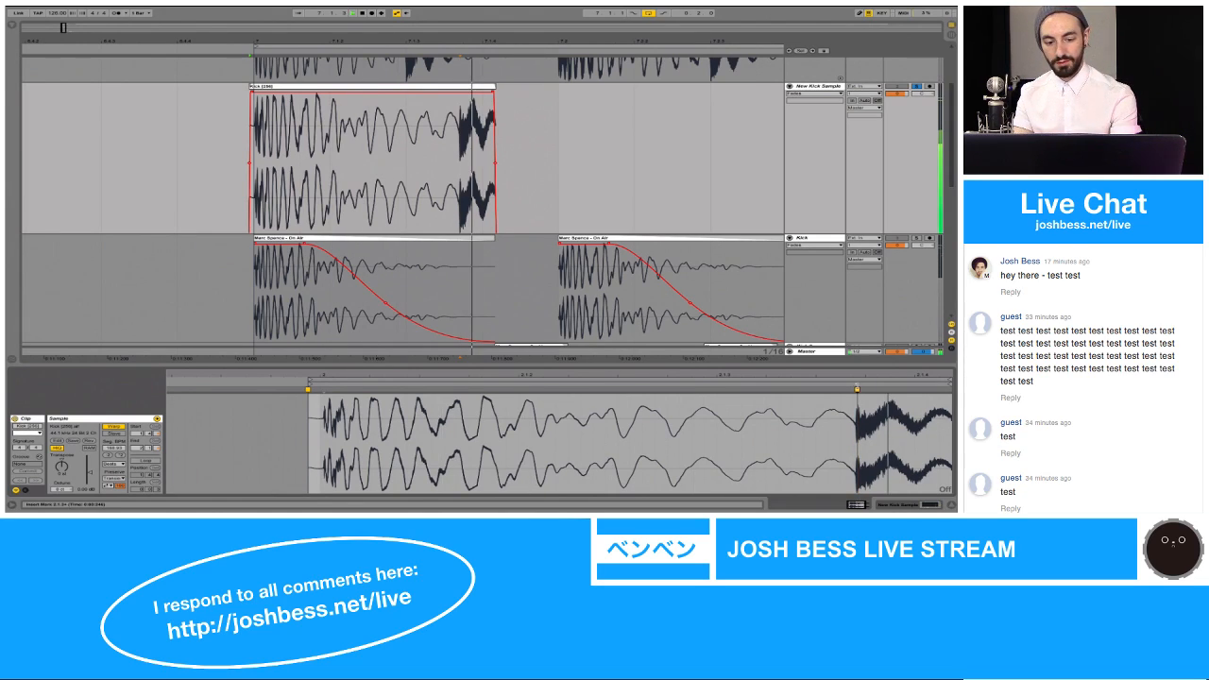
Step: Try the Complex warp mode on the New Kick Sample clip and undo it
click(113, 464)
click(120, 495)
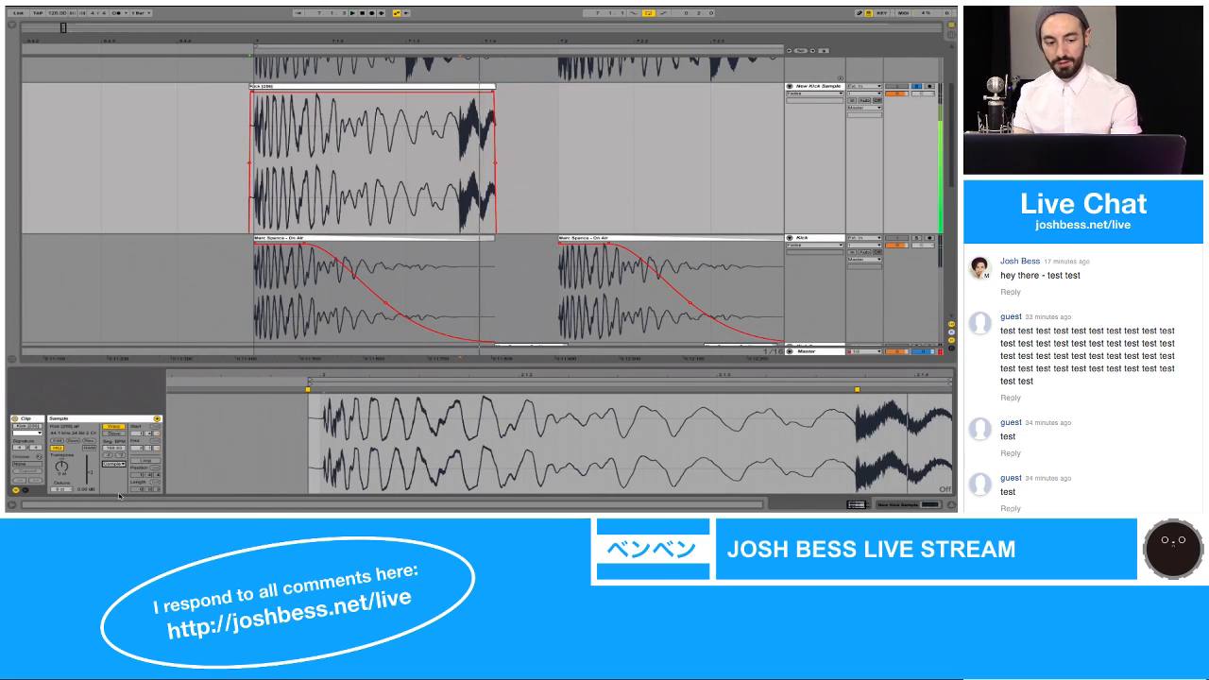
key(super+z)
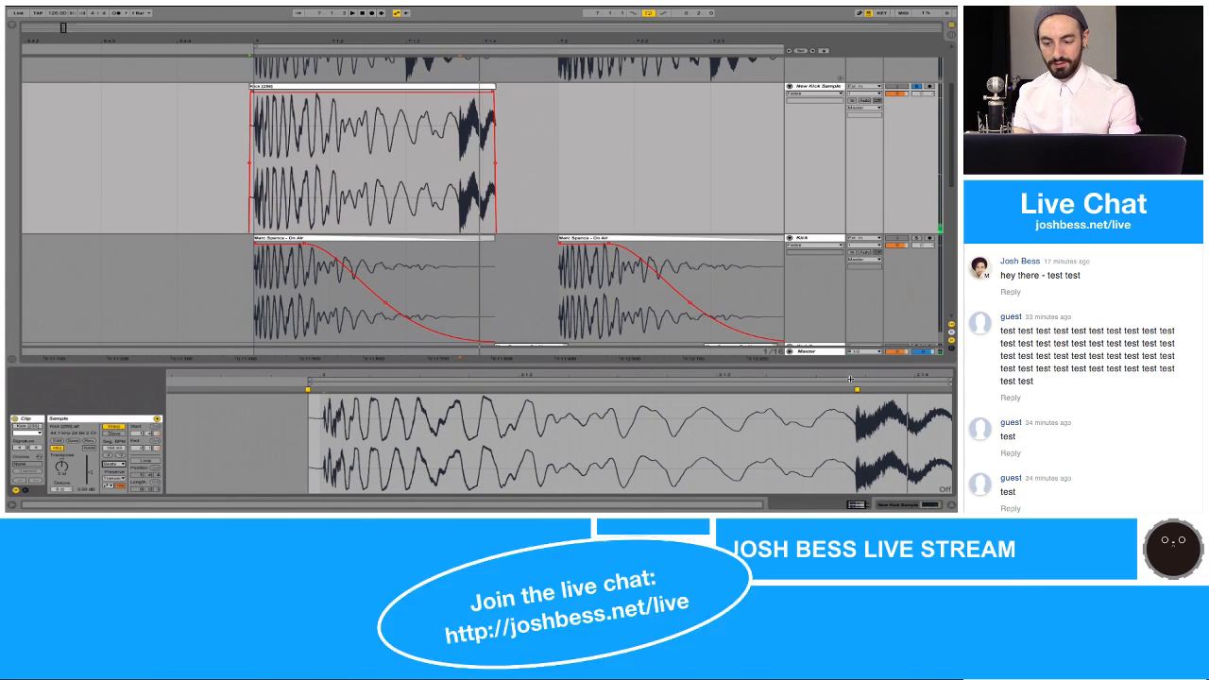
Step: Move the second transient's warp marker back to about midway between 2.1.3 and 2.1.4
drag(856, 389, 824, 389)
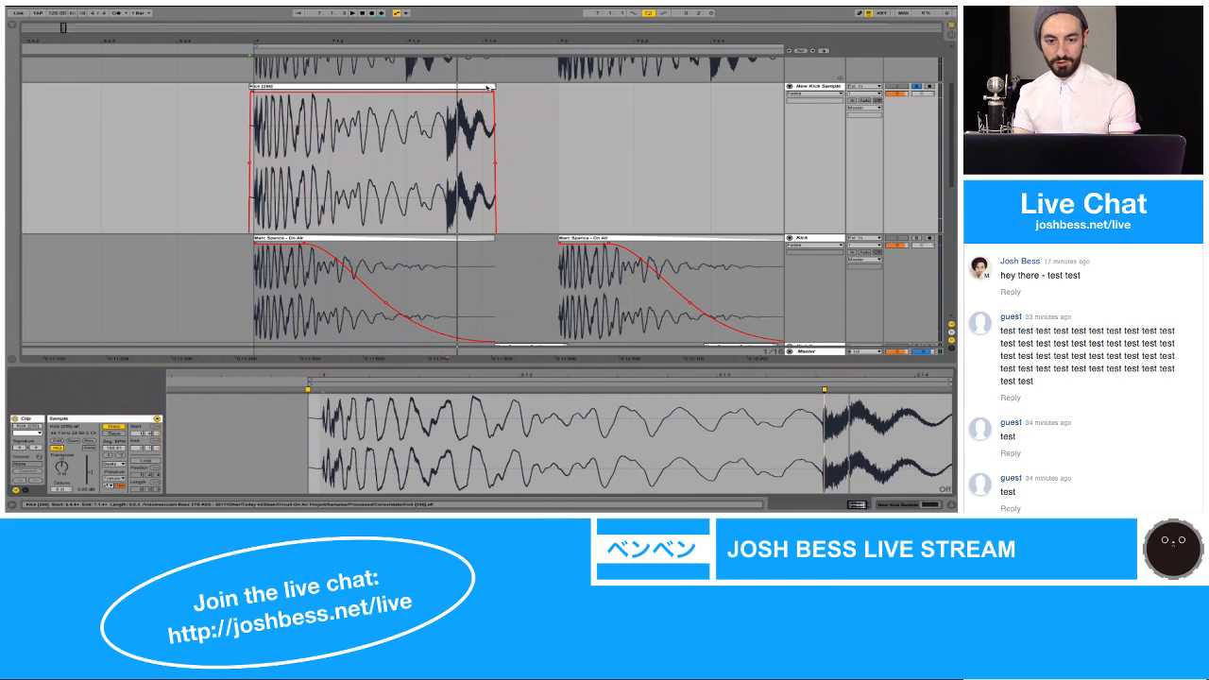
Step: Shorten the New Kick Sample clip's end slightly and give it a long fade-out that reduces the second transient
drag(487, 87, 369, 93)
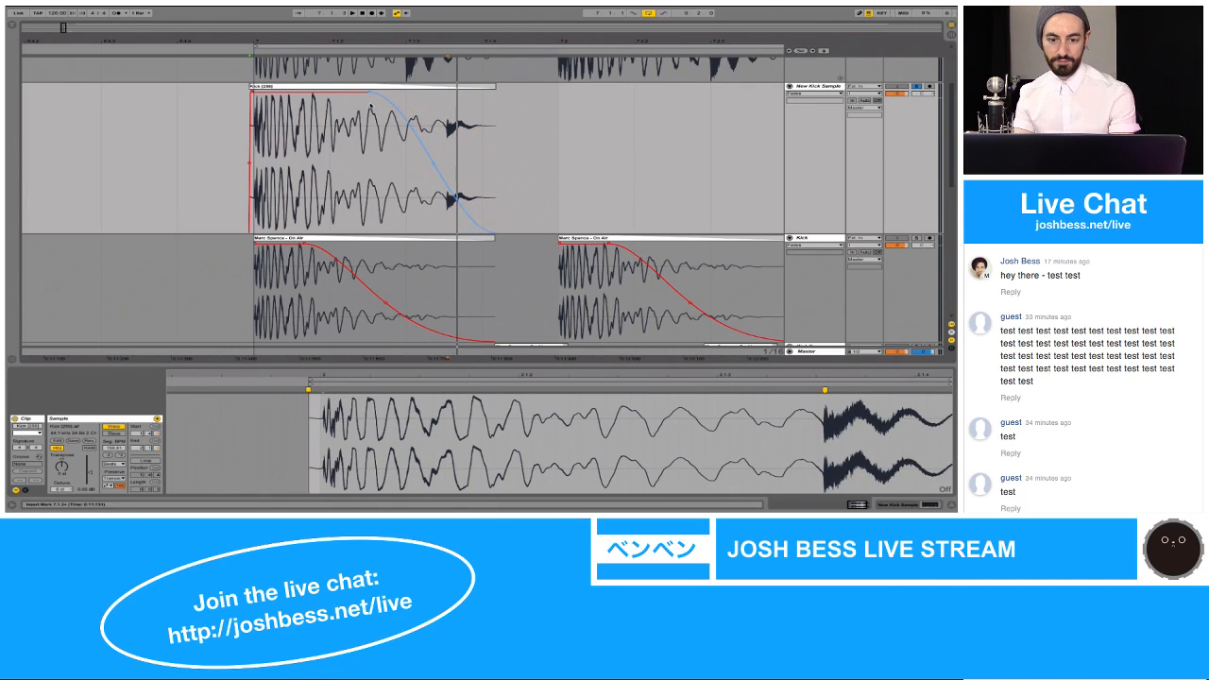
click(492, 86)
mouse_move(493, 86)
mouse_down()
mouse_move(474, 90)
mouse_move(487, 91)
mouse_up()
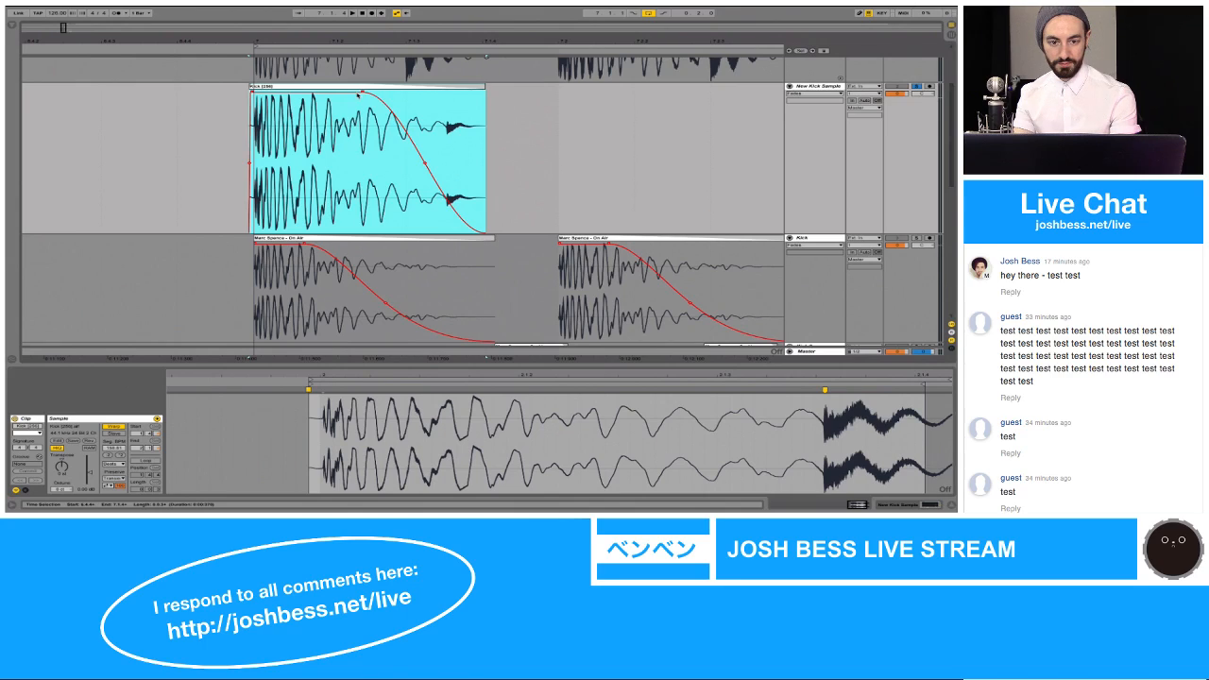
drag(359, 94, 323, 95)
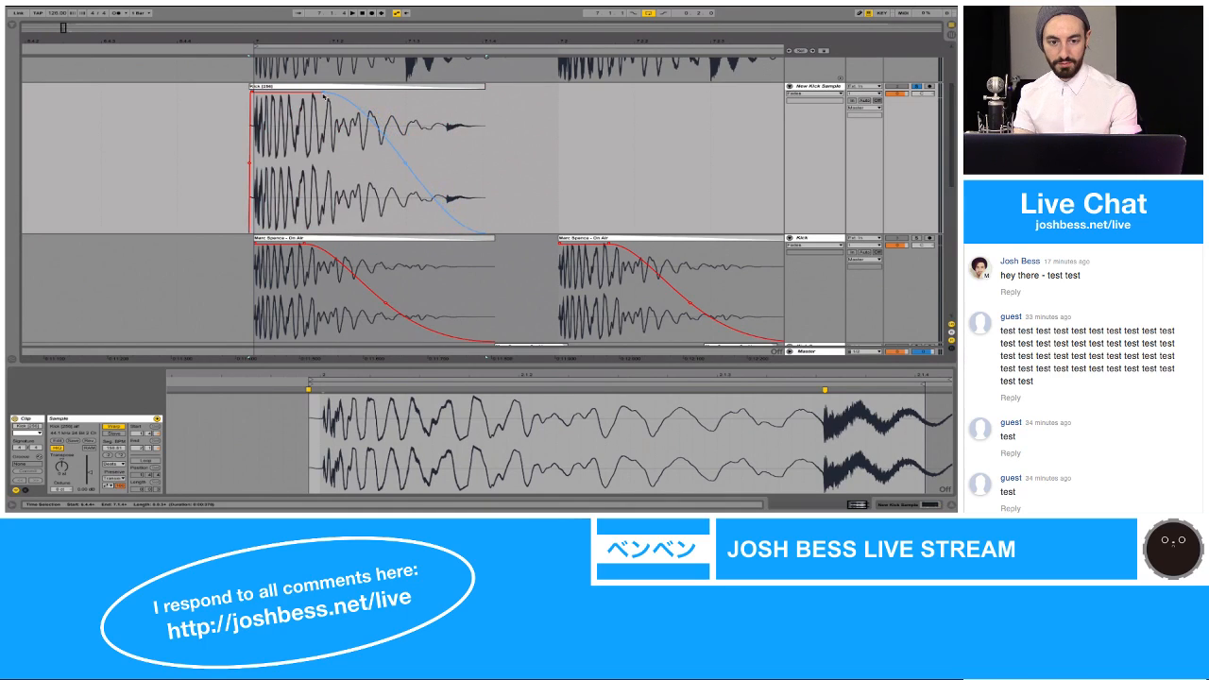
Step: Audition the New Kick Sample clip and adjust its fade-out curve by shifting the curve's midpoint slightly earlier
click(323, 91)
key(space)
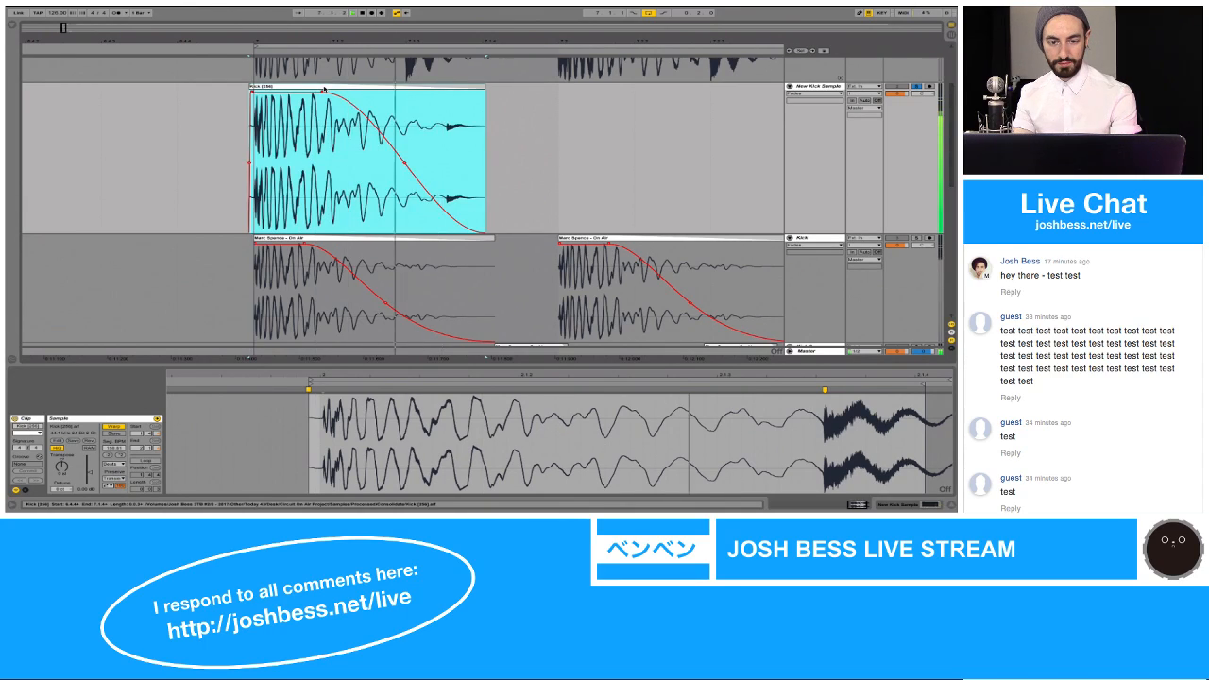
key(space)
drag(405, 164, 399, 170)
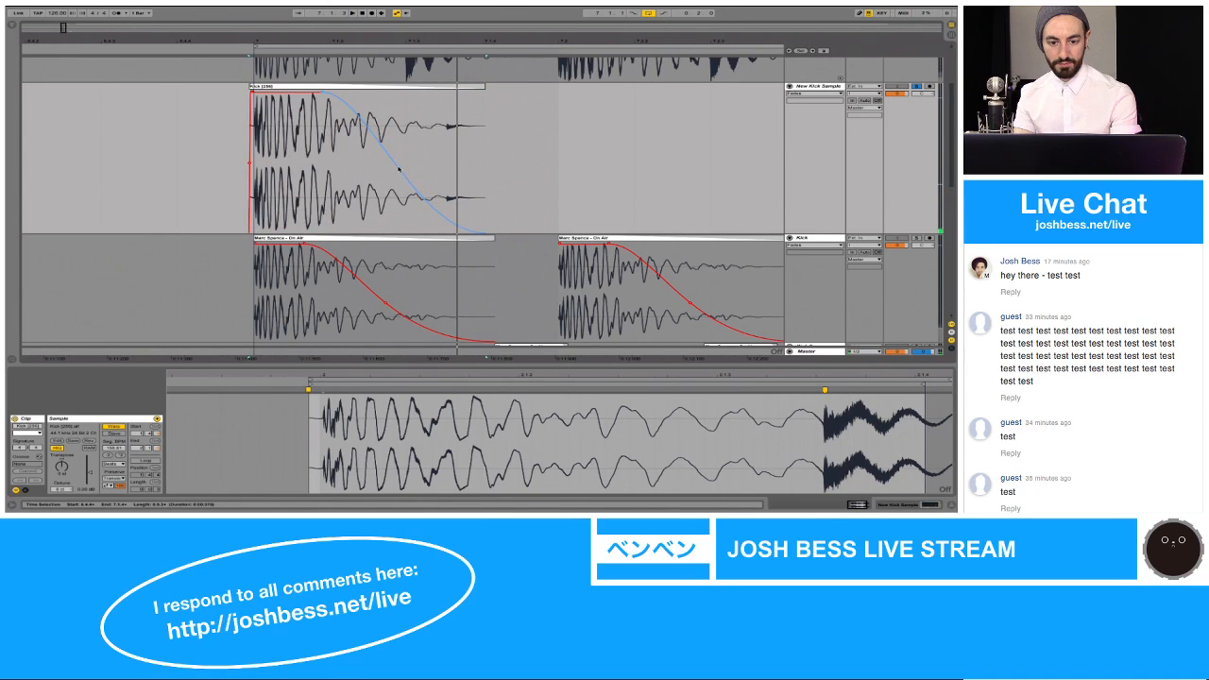
key(space)
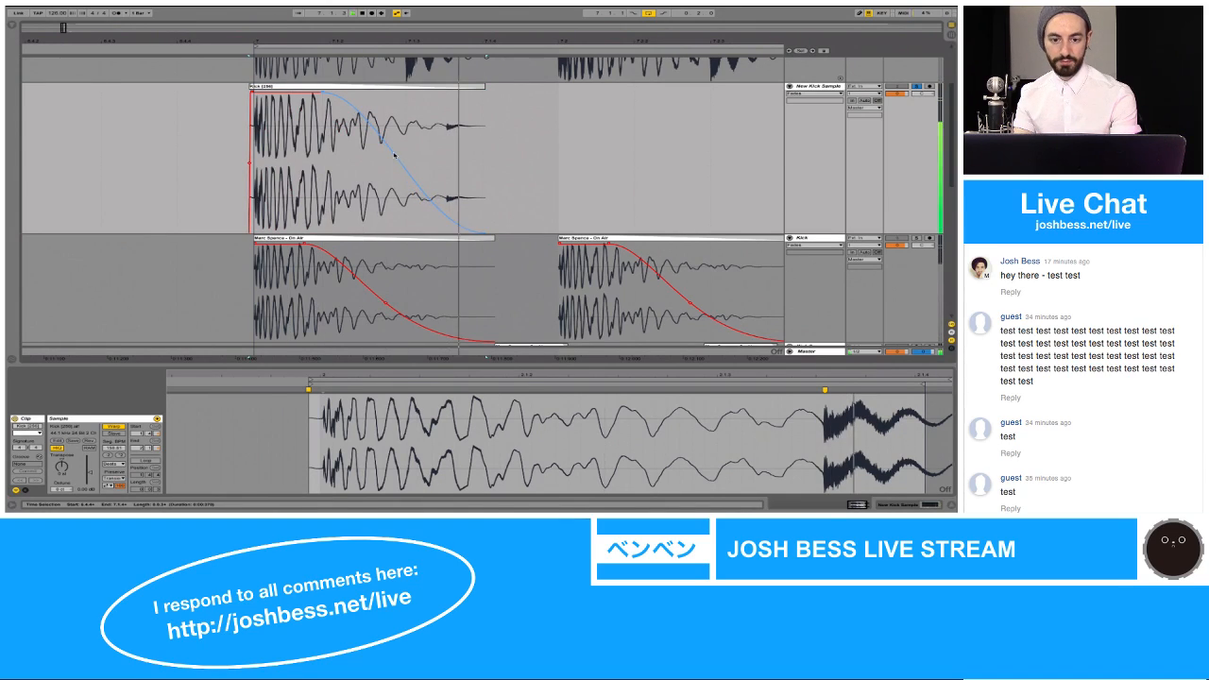
click(478, 87)
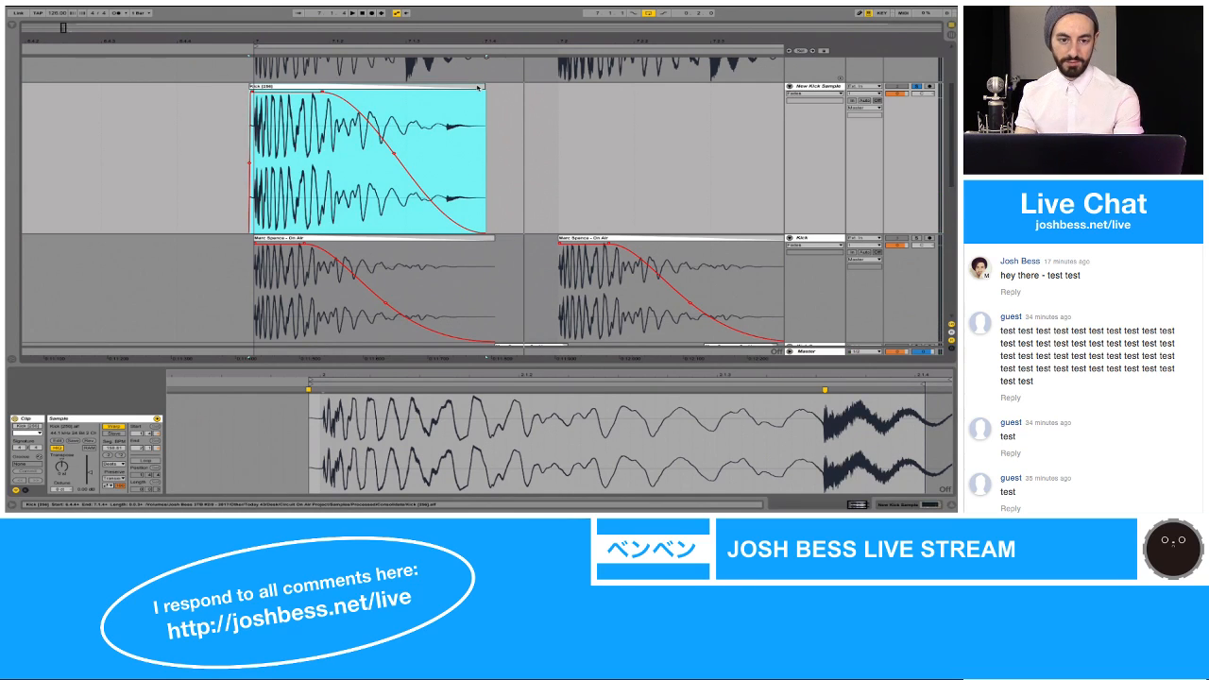
Step: Consolidate the faded clip on the New Kick Sample track into a new sample
drag(271, 40, 271, 75)
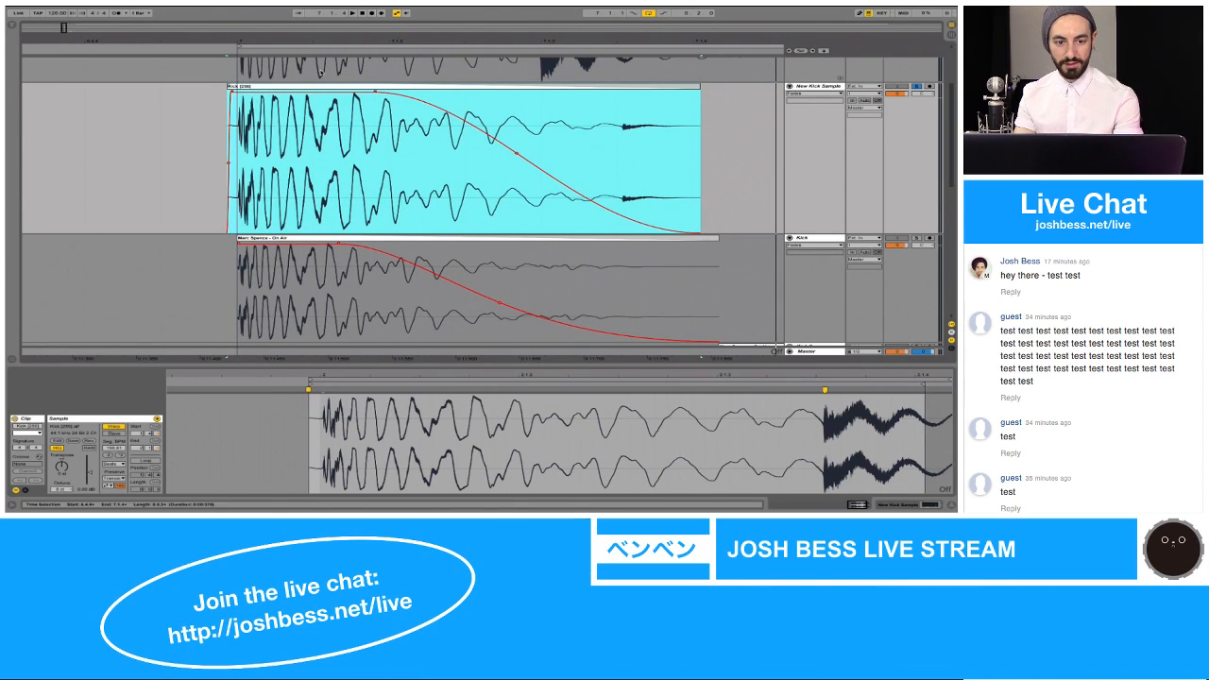
click(211, 99)
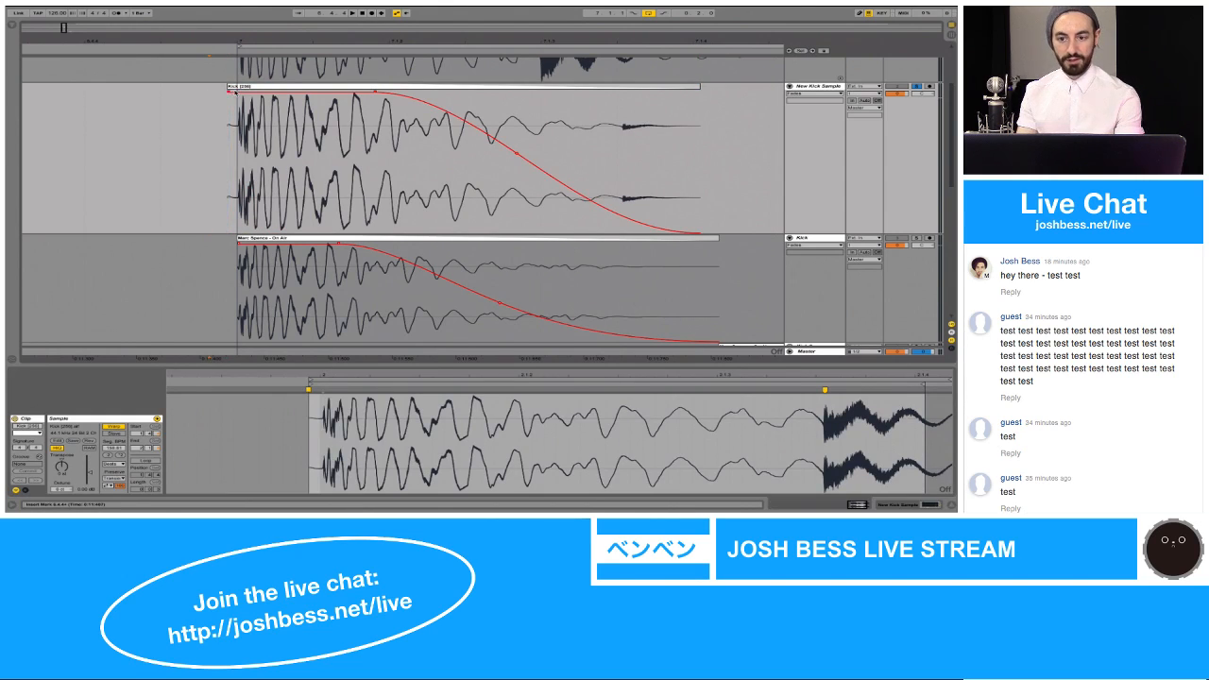
click(240, 87)
key(super+j)
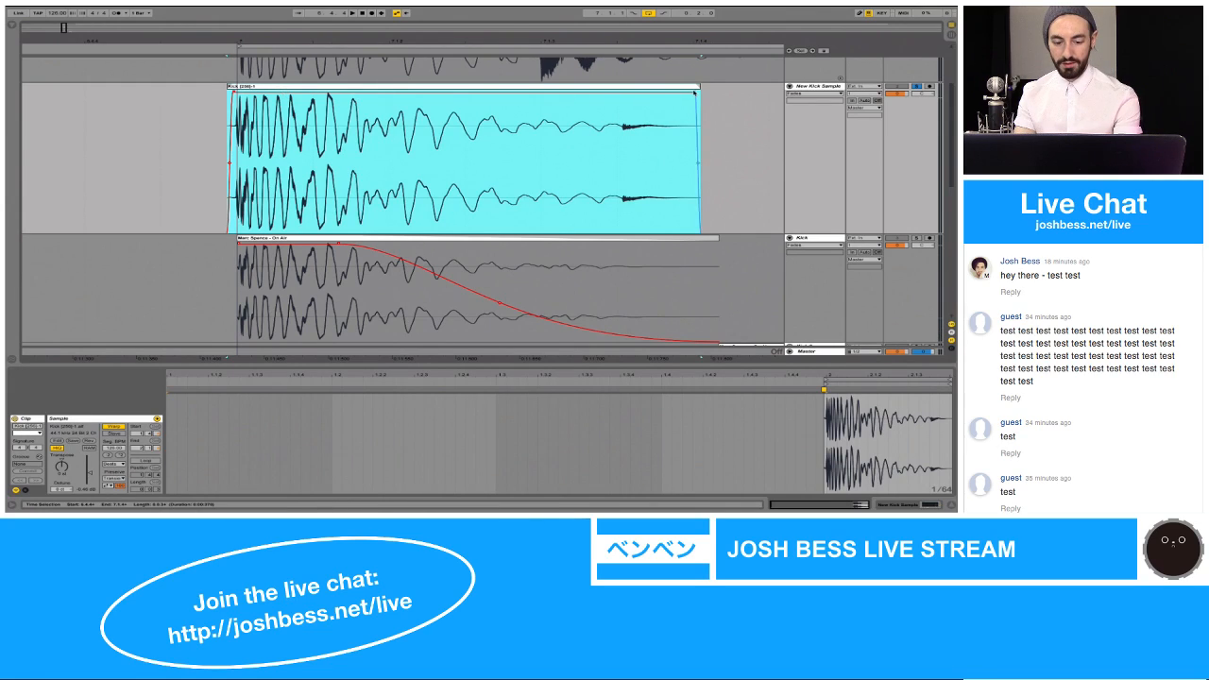
Step: Trim the consolidated kick just before its second transient, fade out roughly its last two-fifths, and audition it
drag(694, 91, 465, 91)
click(464, 86)
key(space)
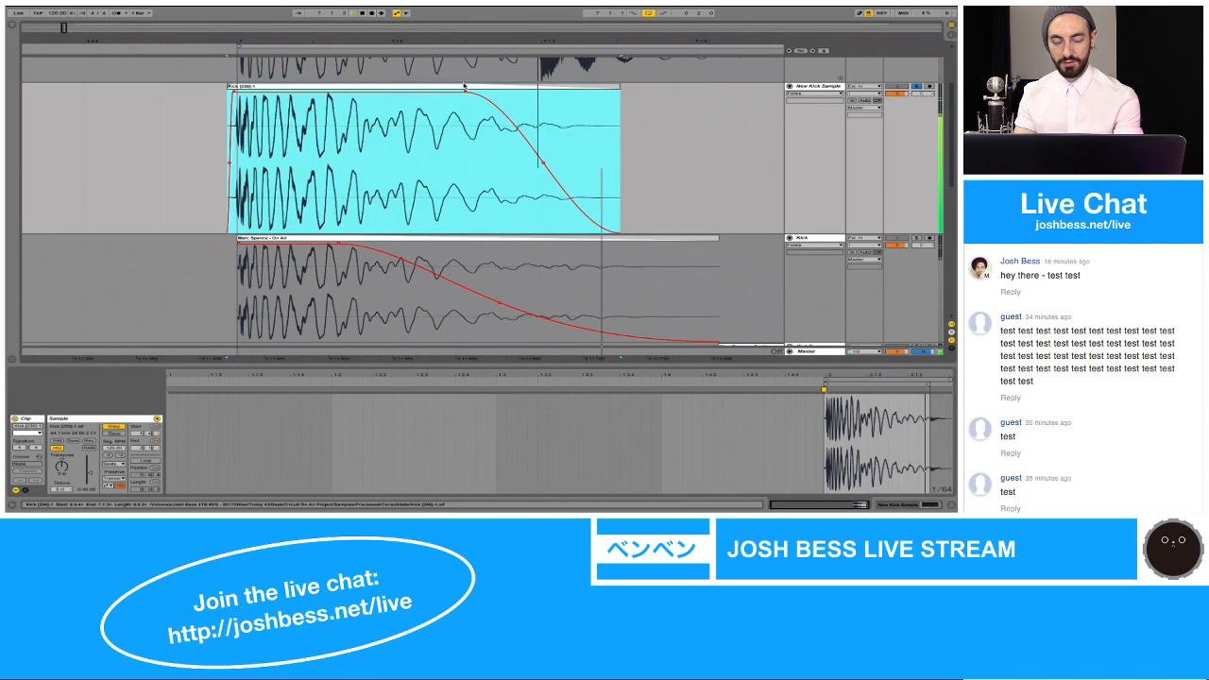
key(space)
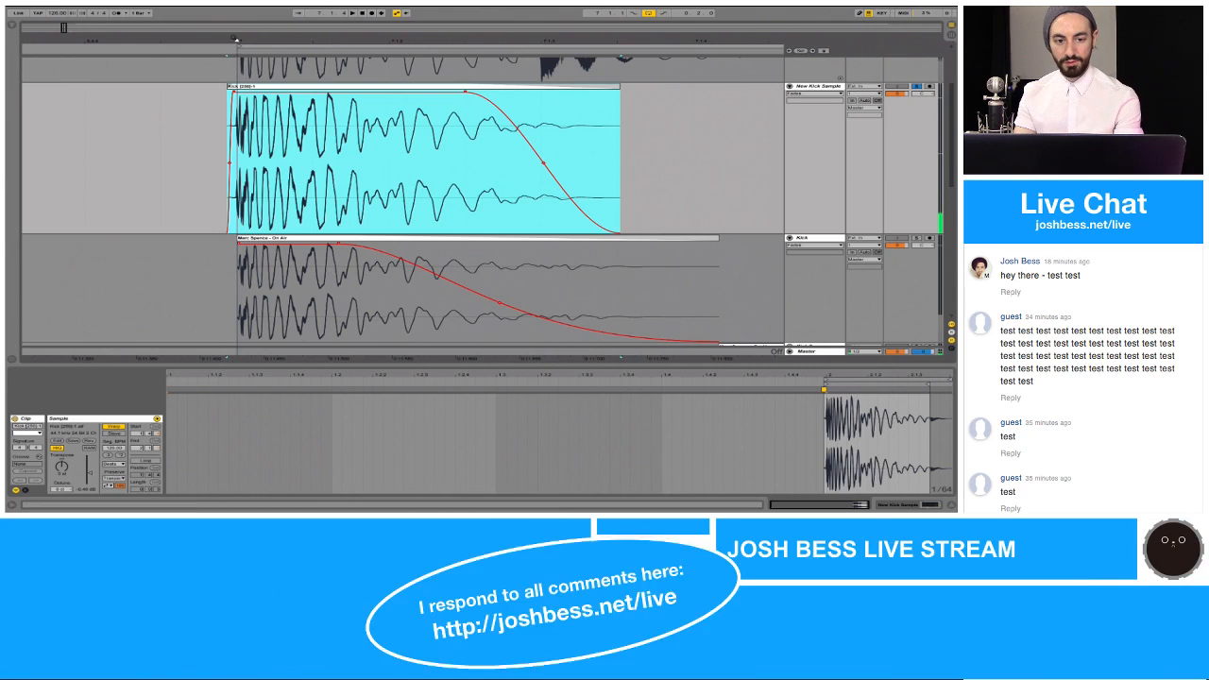
Step: Copy the Reverb device from the Kick track to the New Kick Sample track
drag(236, 41, 236, 76)
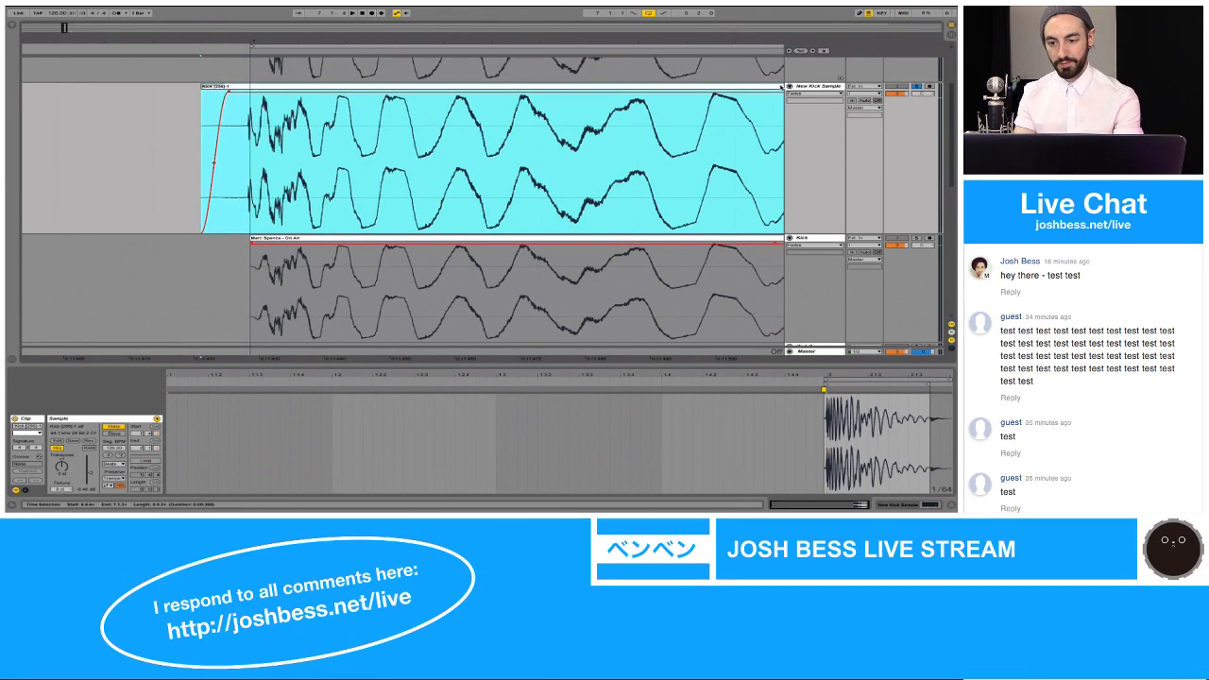
click(810, 238)
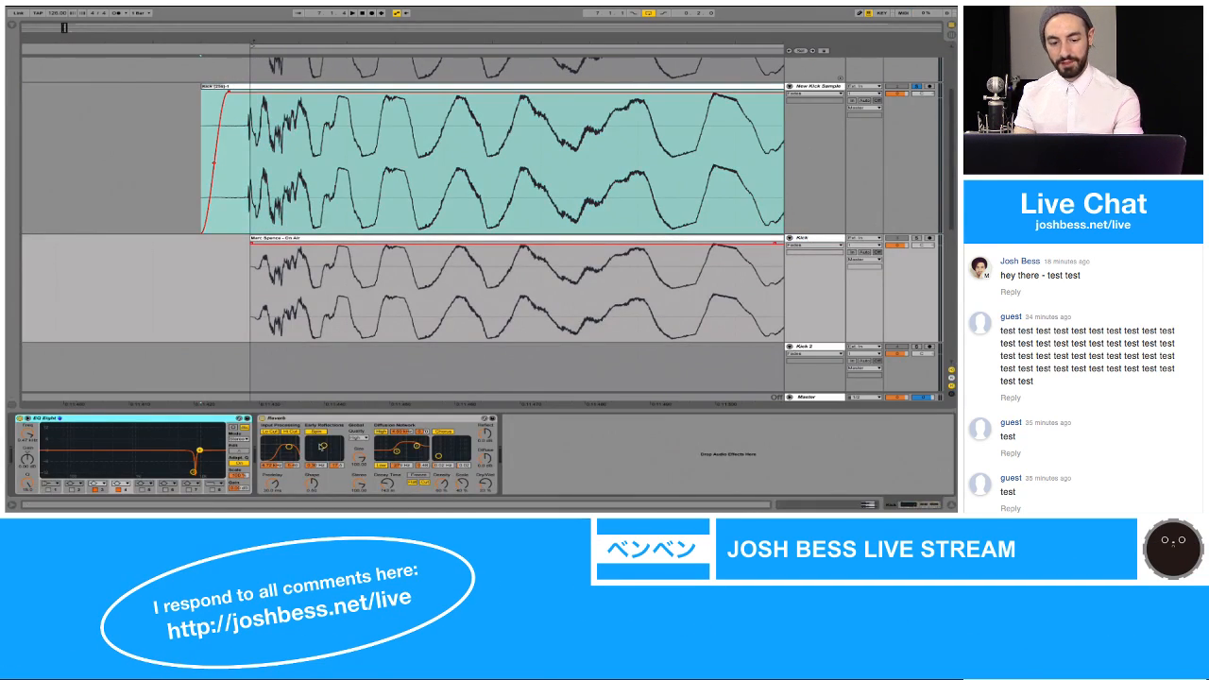
click(317, 422)
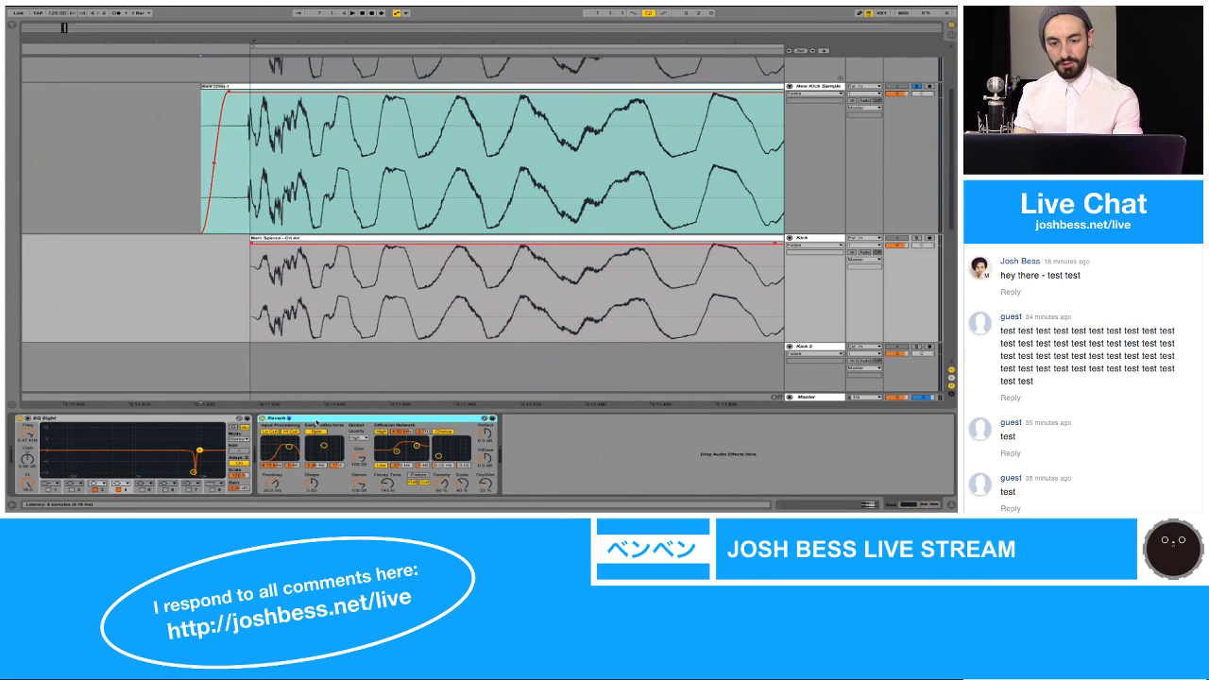
click(422, 192)
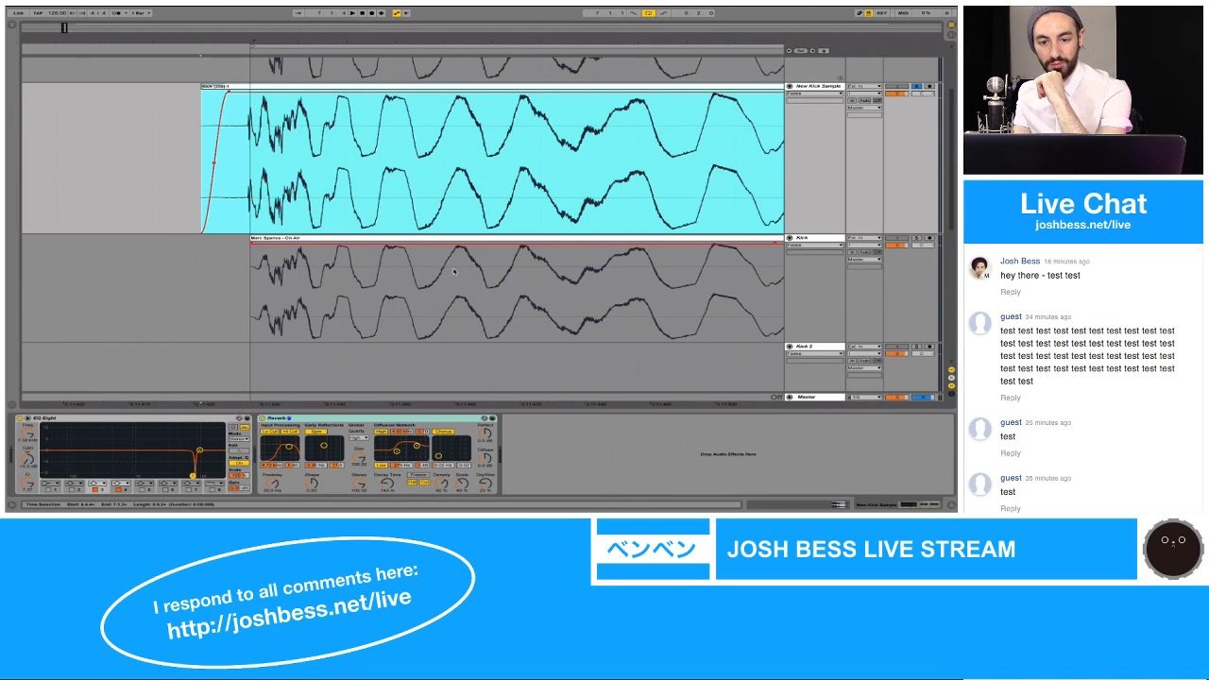
Step: Audition the new kick with the Reverb's Dry/Wet at 100%, lowering it in stages to about 8%
drag(551, 37, 516, 38)
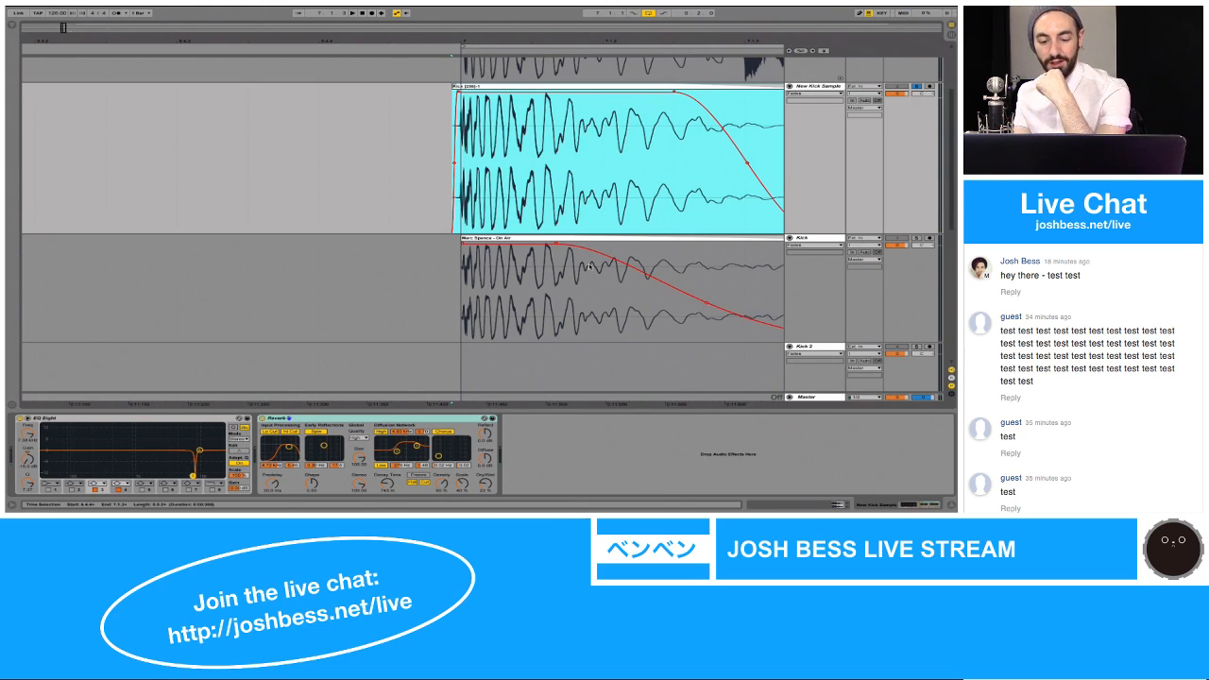
click(486, 484)
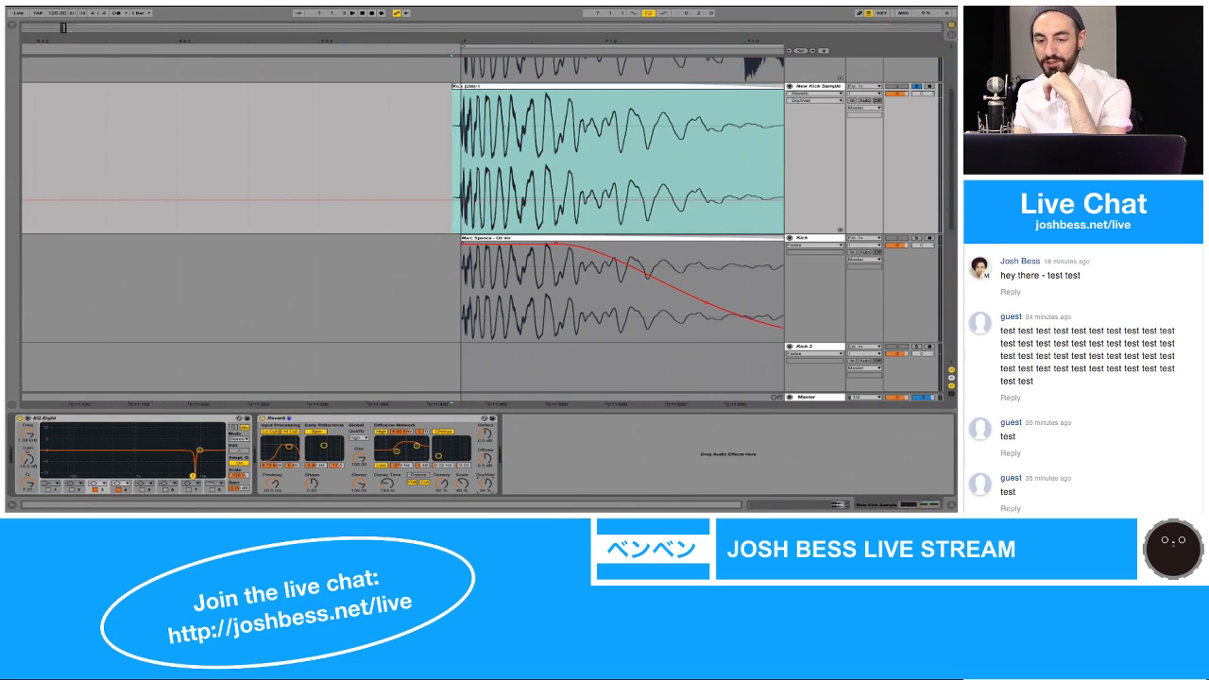
key(space)
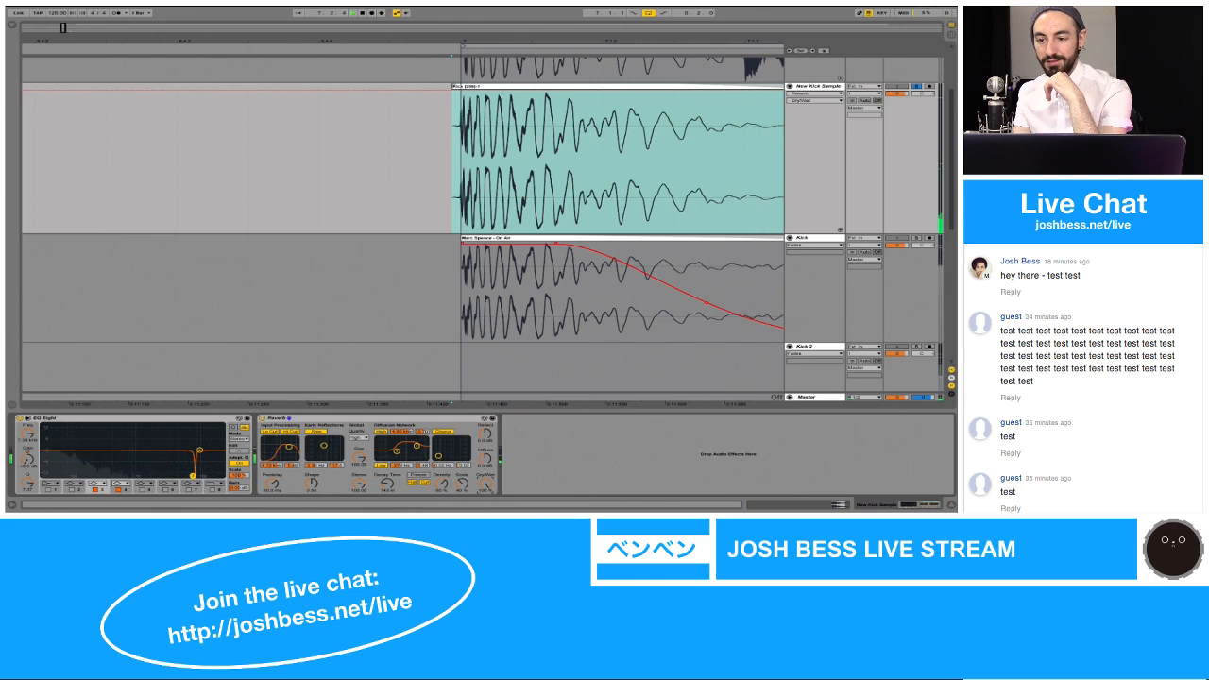
drag(487, 486, 488, 511)
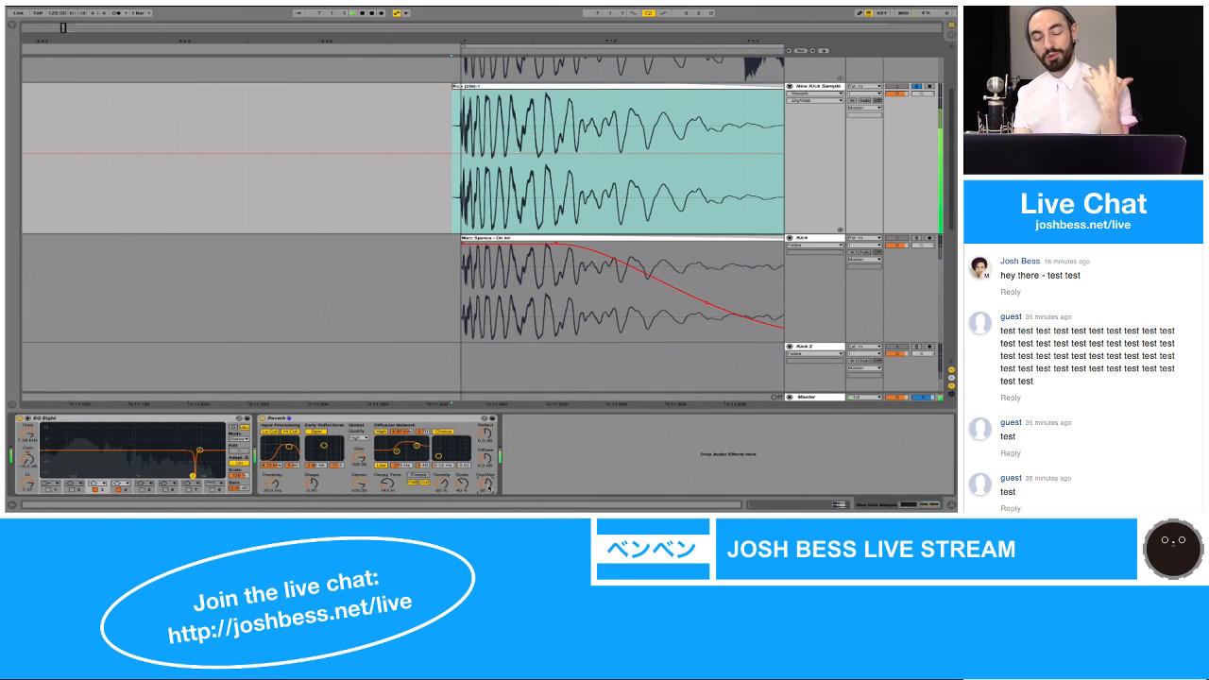
drag(489, 487, 488, 512)
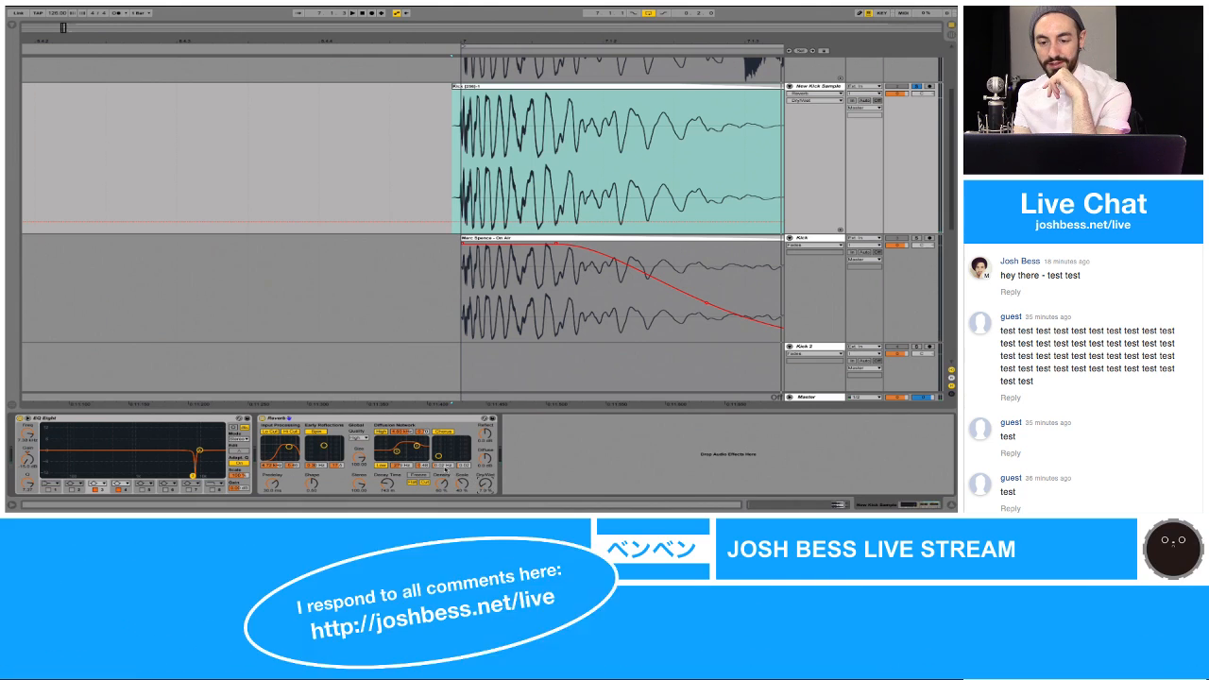
drag(781, 127, 573, 135)
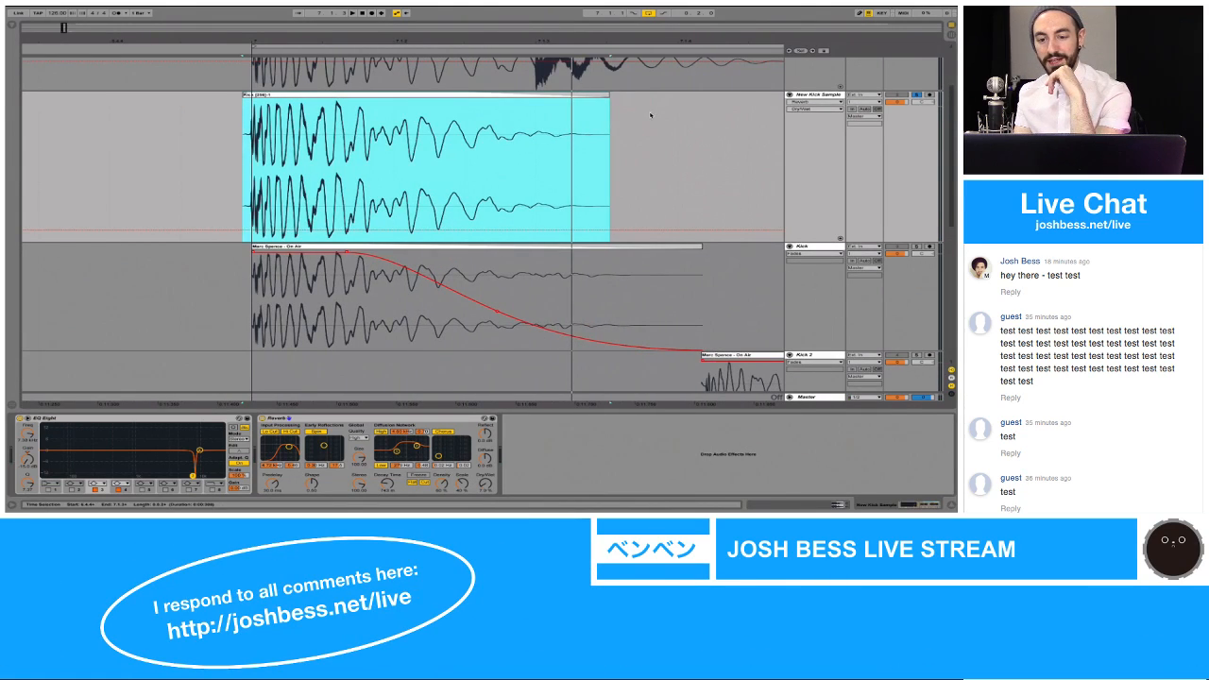
key(space)
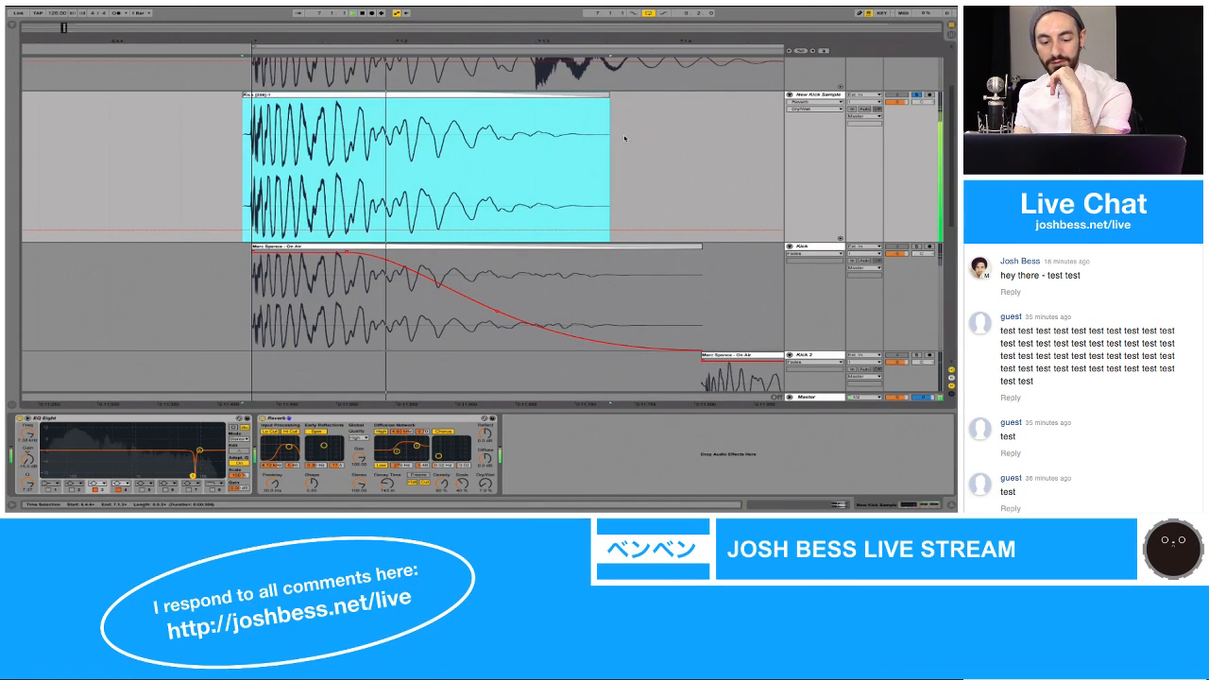
Step: Set the Reverb's Dry/Wet to about 21% and compare the new kick with the device off and on
click(459, 463)
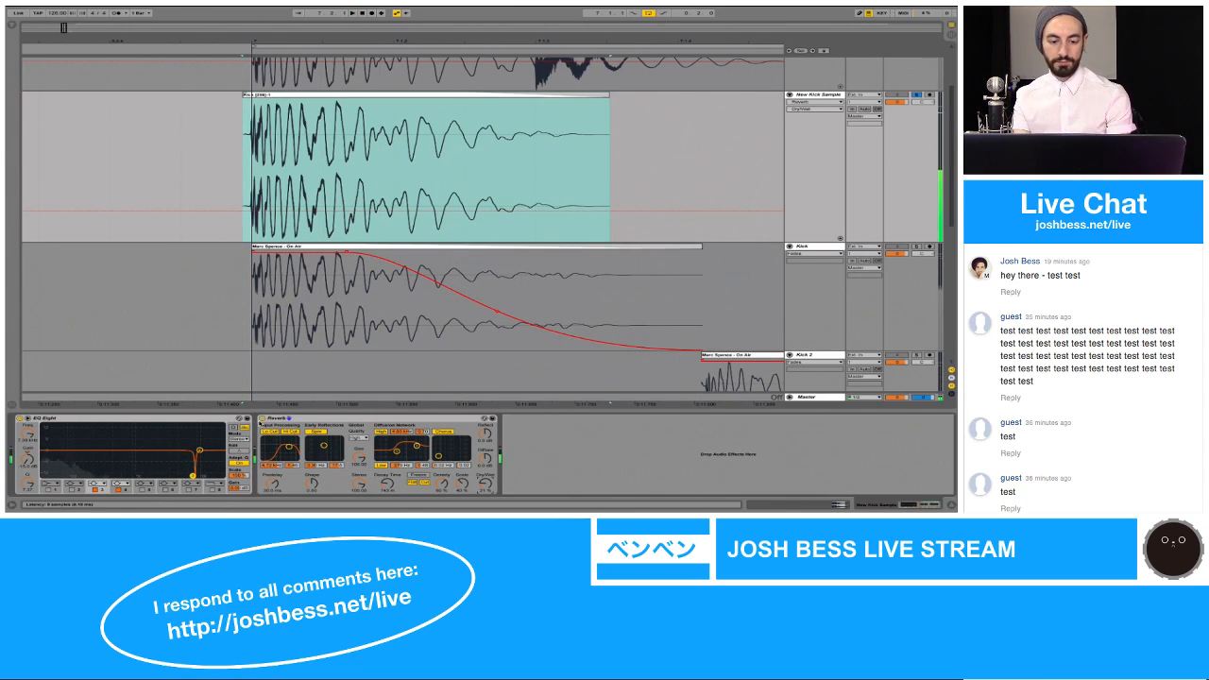
click(262, 417)
key(space)
click(261, 418)
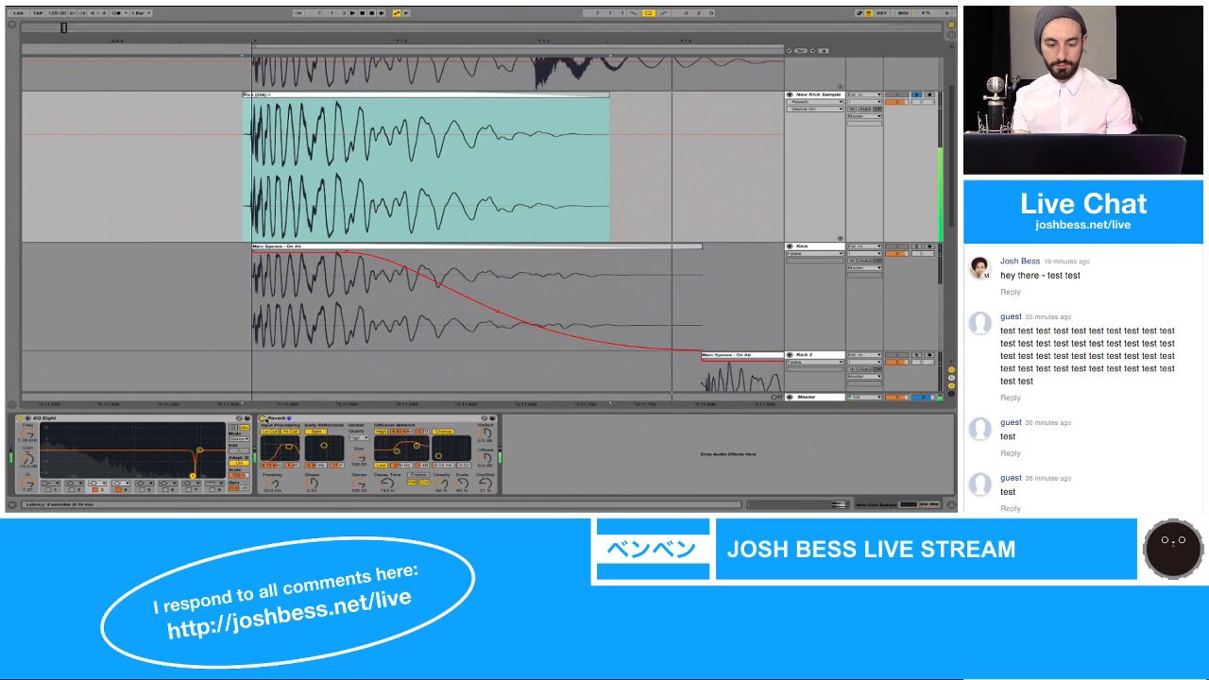
Step: Adjust the decay time of the New Kick Sample track's Reverb and save the set
mouse_move(388, 484)
mouse_down()
mouse_move(388, 467)
mouse_move(387, 484)
mouse_up()
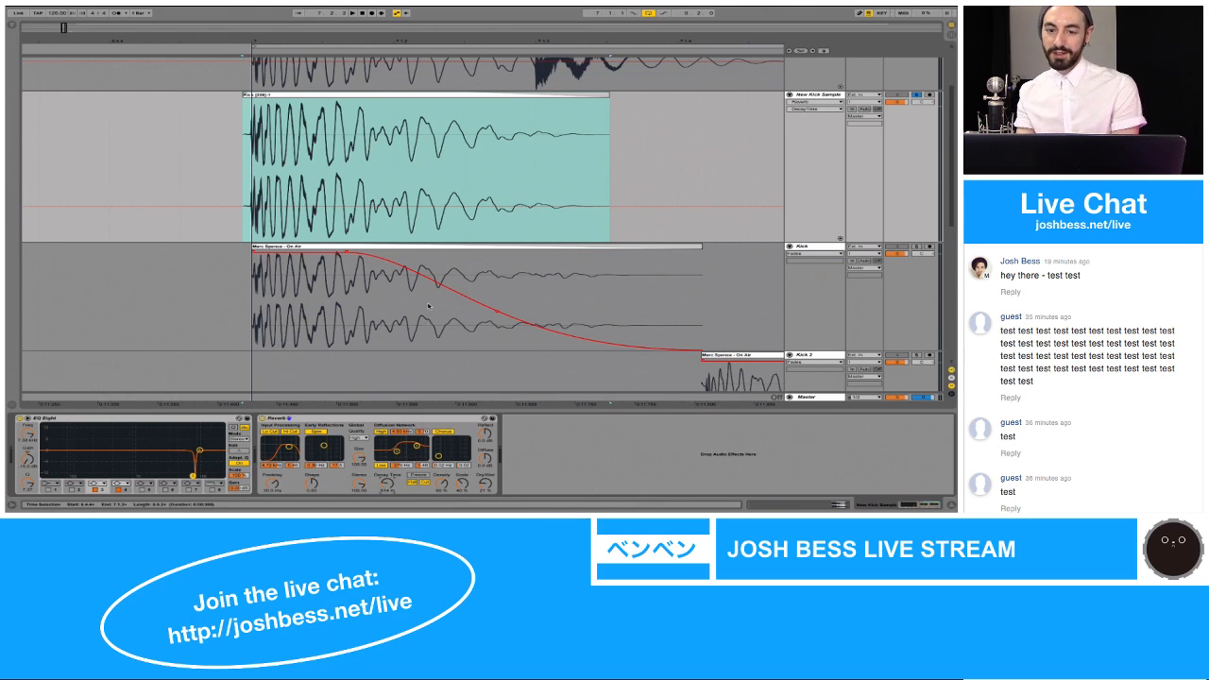
key(ctrl+s)
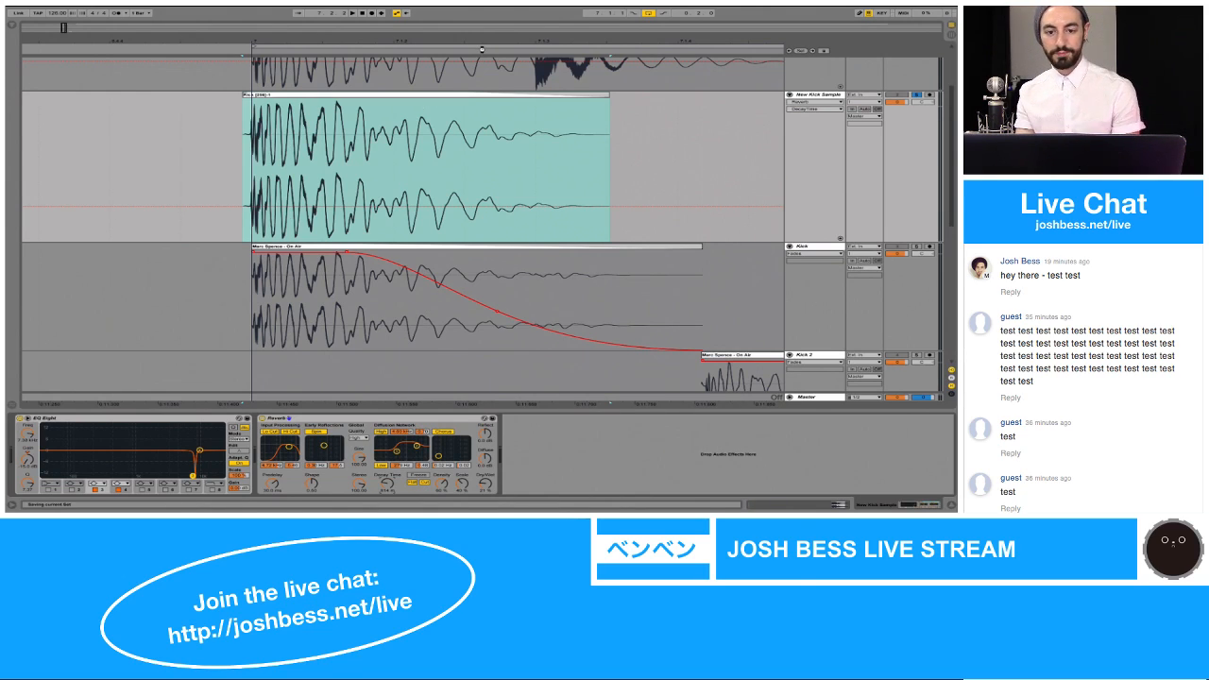
Step: Unsolo the New Kick Sample track and play all the tracks together from bar 7
drag(493, 40, 493, 22)
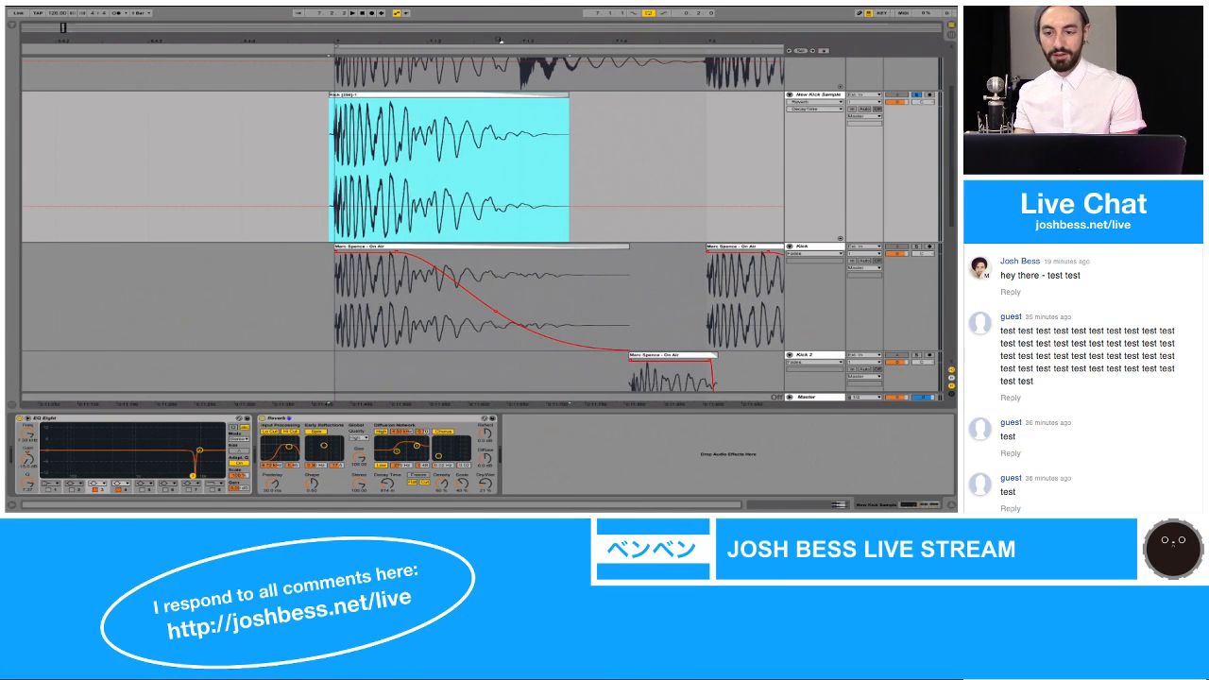
scroll(512, 111, right, 5)
scroll(512, 110, up, 1)
scroll(512, 110, up, 1)
scroll(512, 110, right, 1)
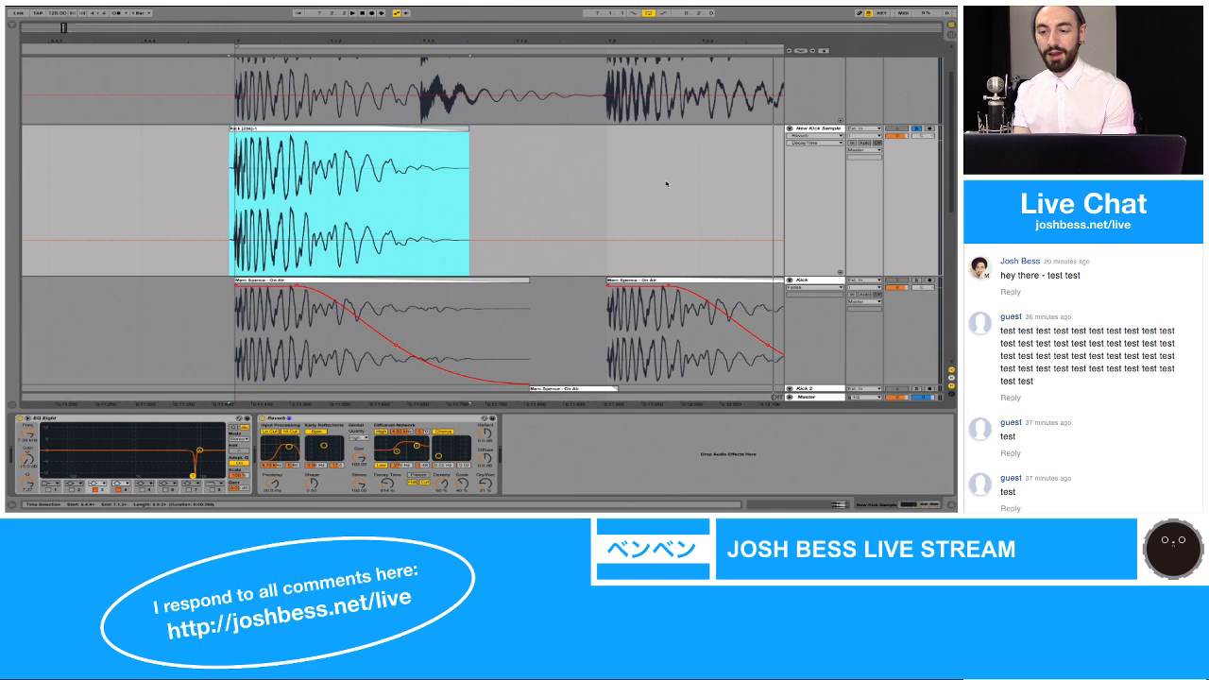
click(915, 130)
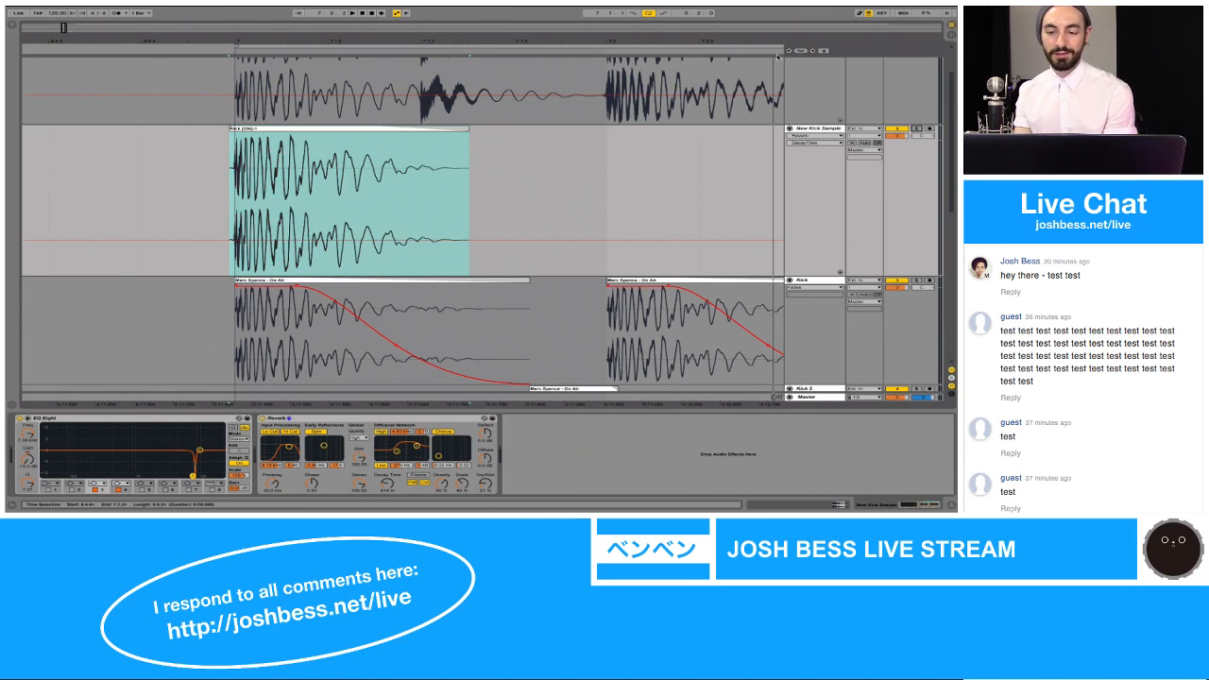
mouse_move(772, 42)
mouse_down()
mouse_move(753, 43)
mouse_move(752, 15)
mouse_move(751, 52)
mouse_up()
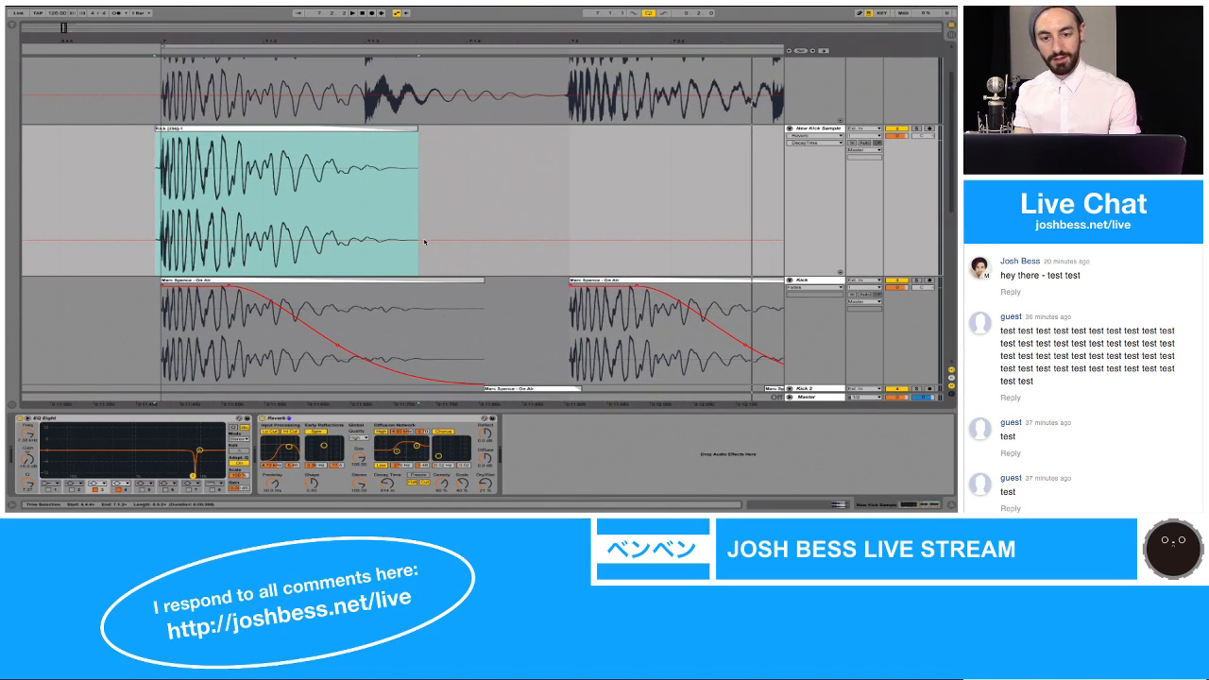
key(space)
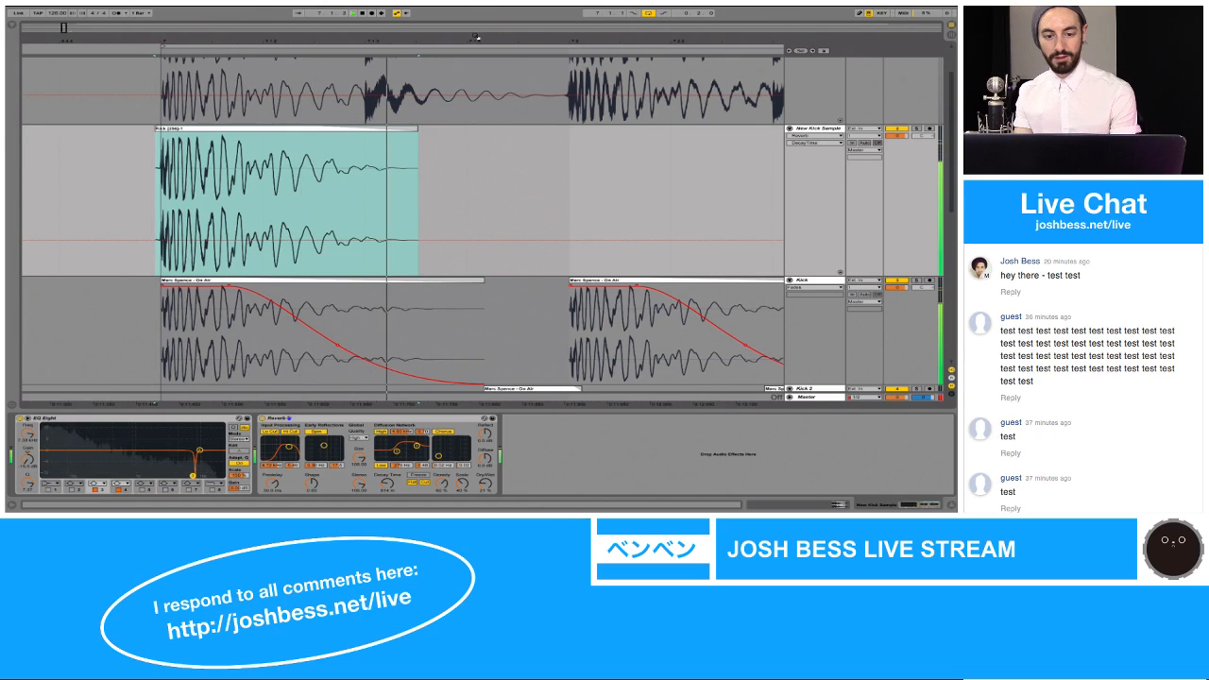
key(space)
Step: Play the Kick track soloed and switch the solo to New Kick Sample to compare the two kicks
drag(476, 38, 476, 17)
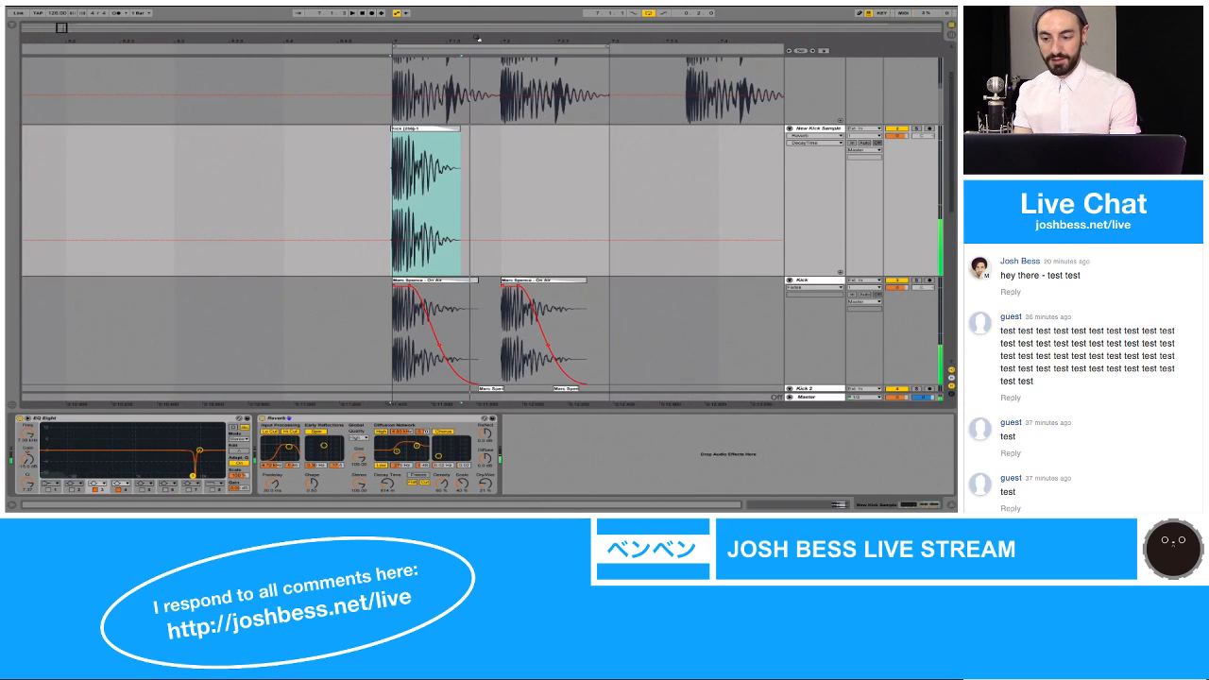
click(915, 280)
key(space)
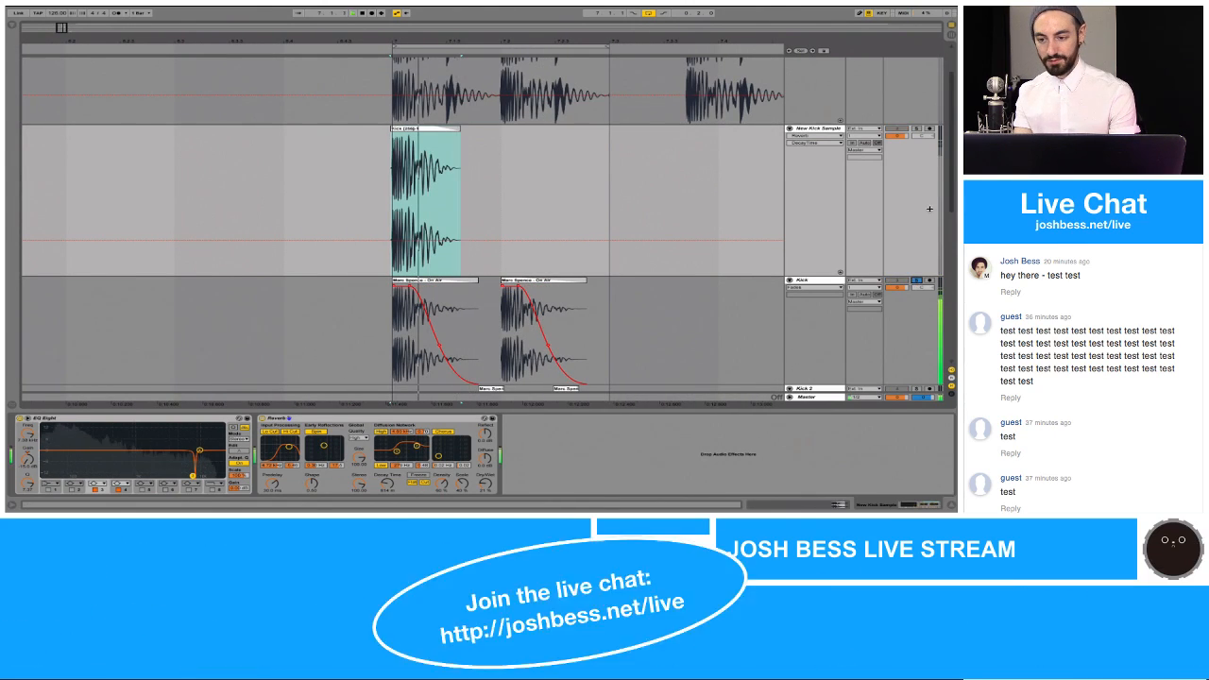
click(915, 128)
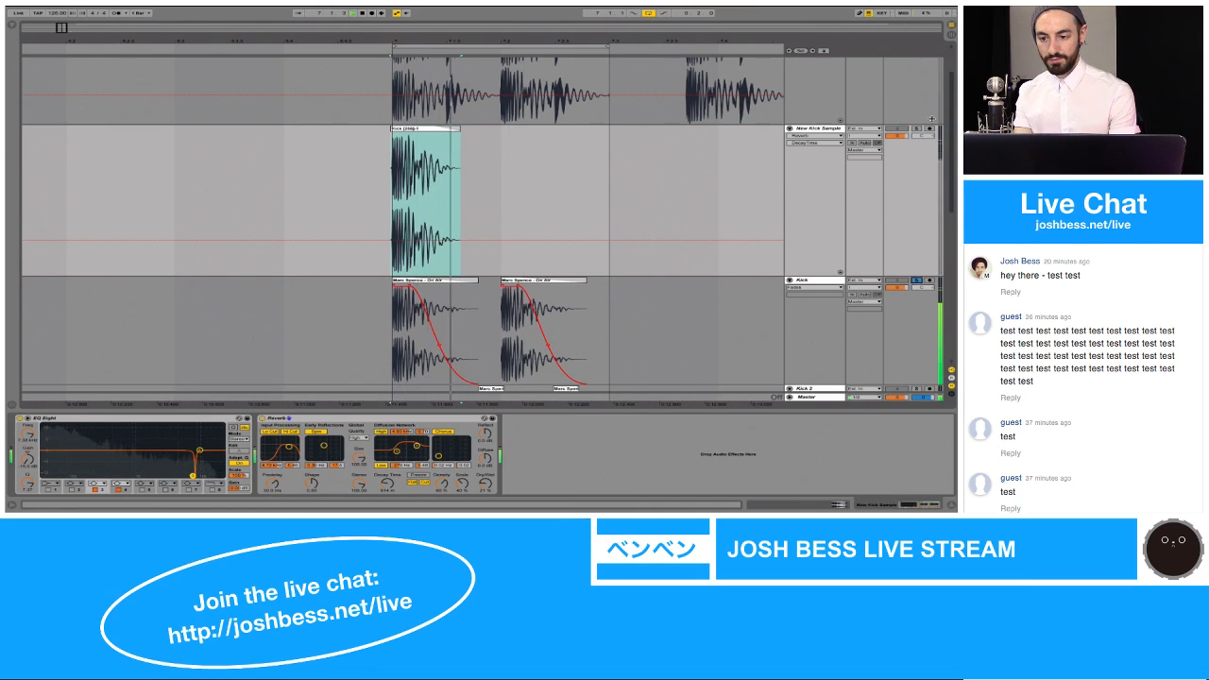
click(915, 129)
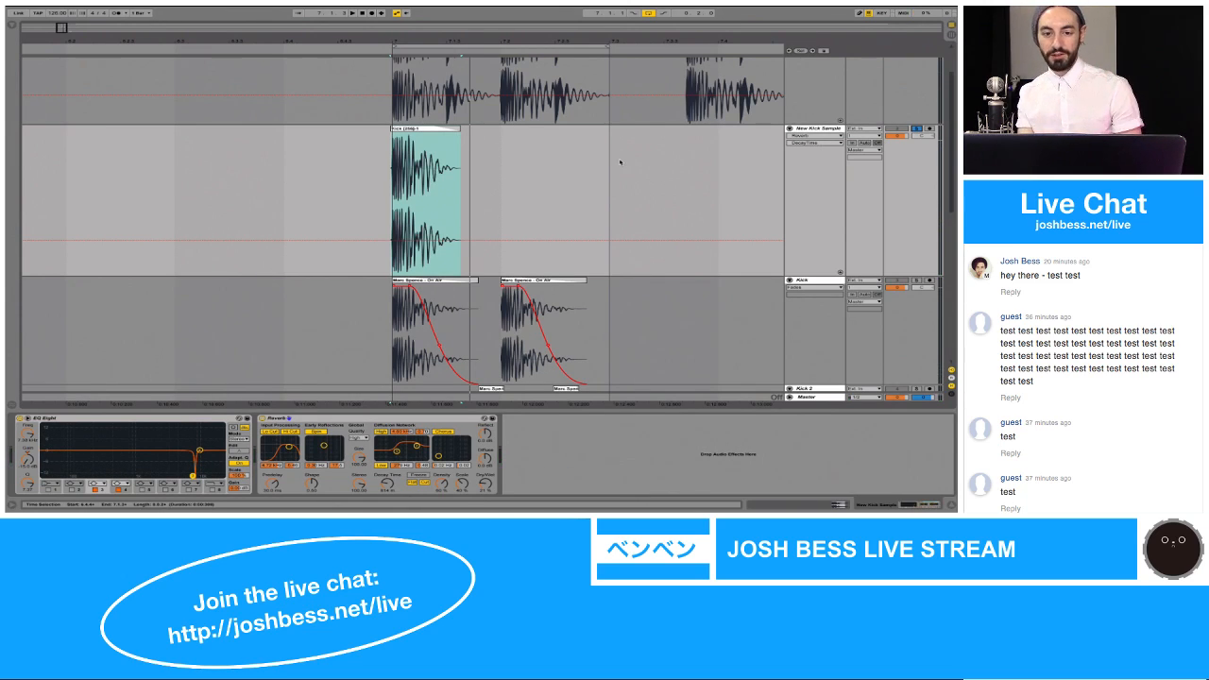
Step: Play the new kick clip and the original Kick track soloed in turn to compare the two kicks
drag(427, 38, 427, 39)
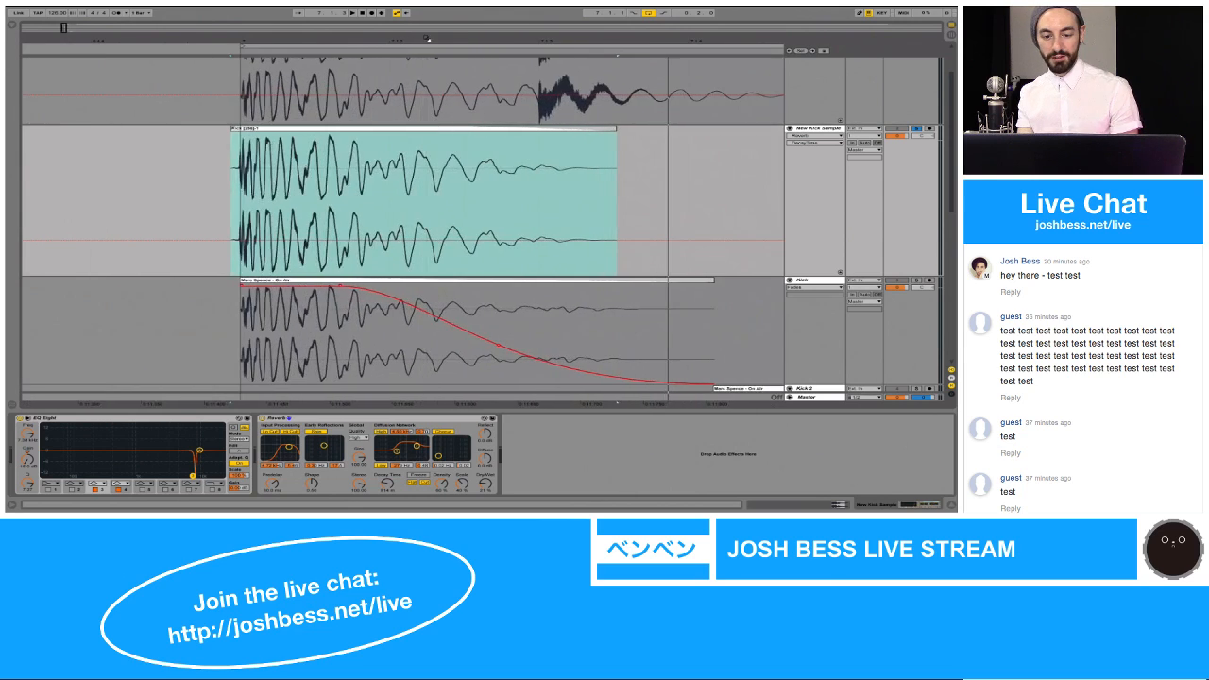
click(357, 301)
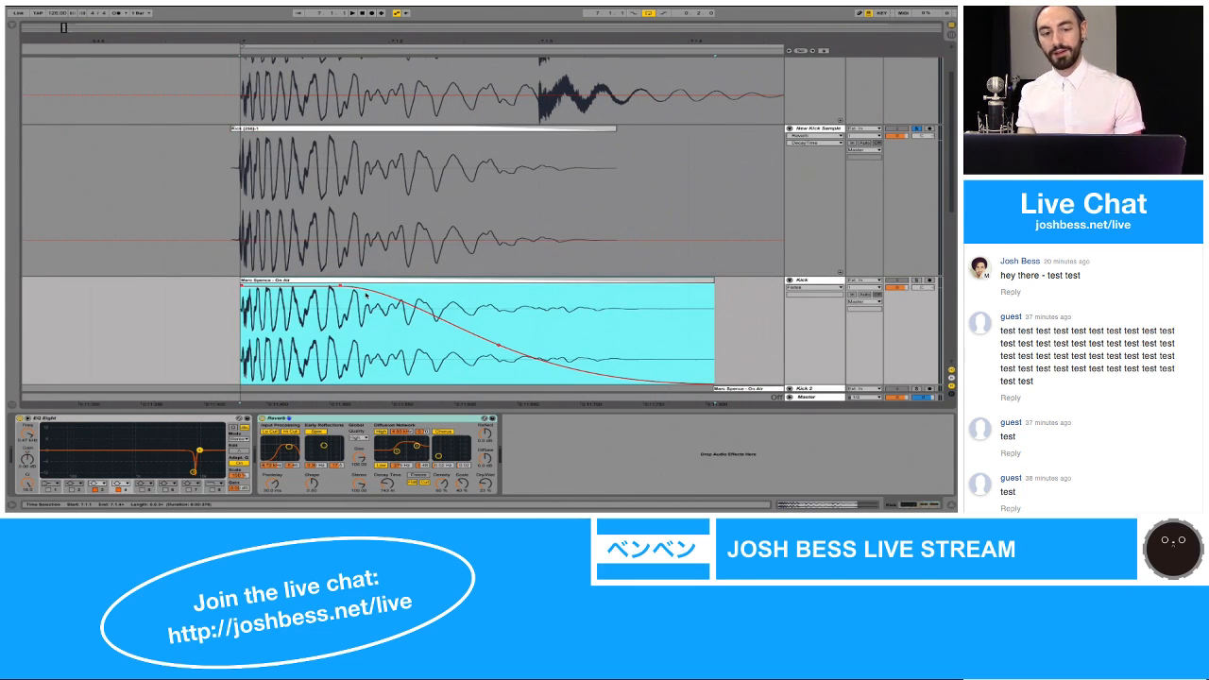
click(357, 131)
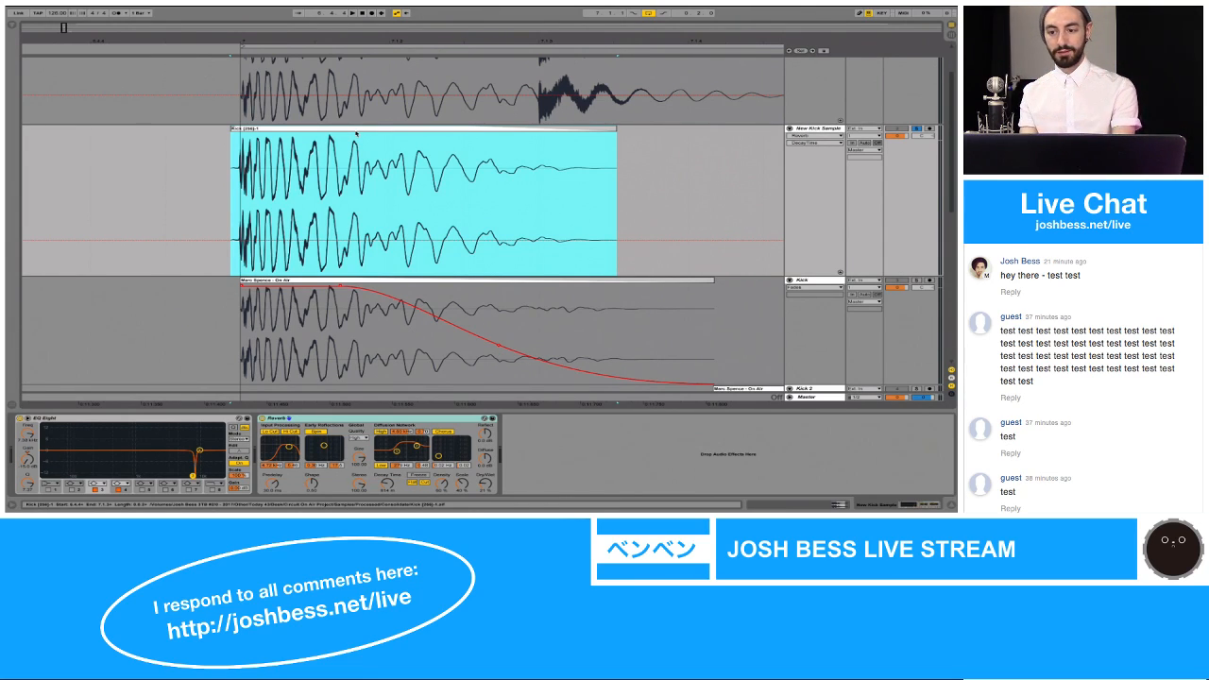
key(space)
click(915, 281)
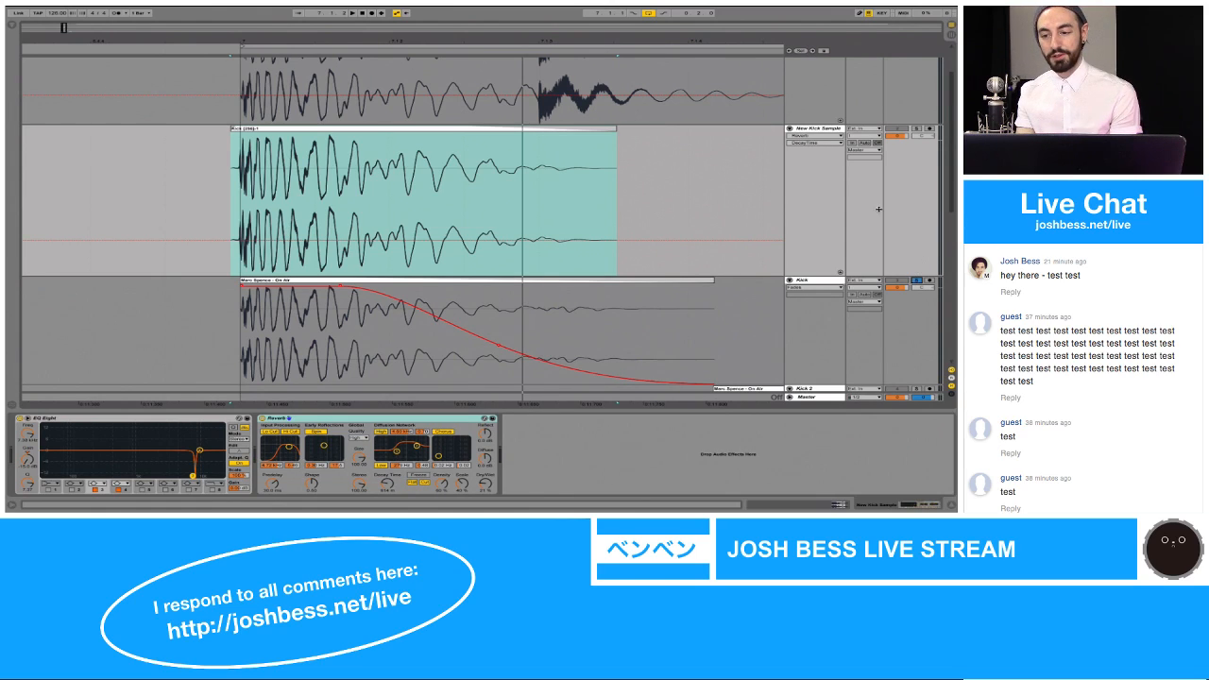
click(917, 128)
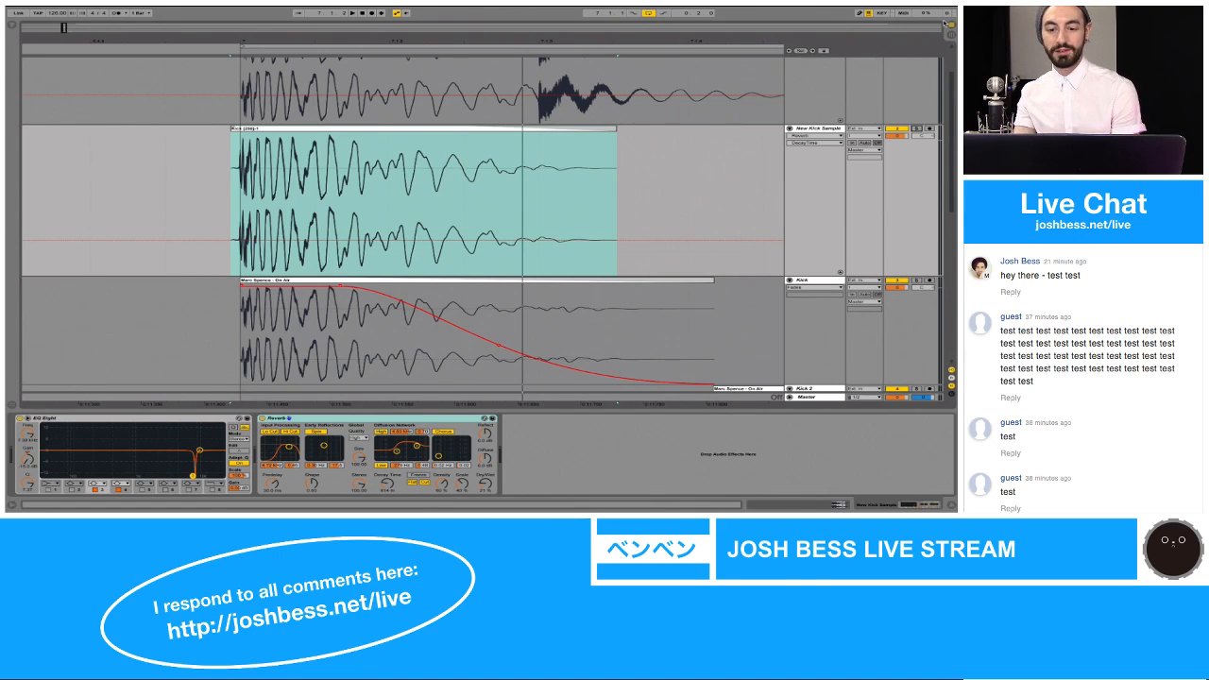
drag(592, 40, 588, 36)
scroll(632, 175, down, 5)
scroll(632, 175, right, 5)
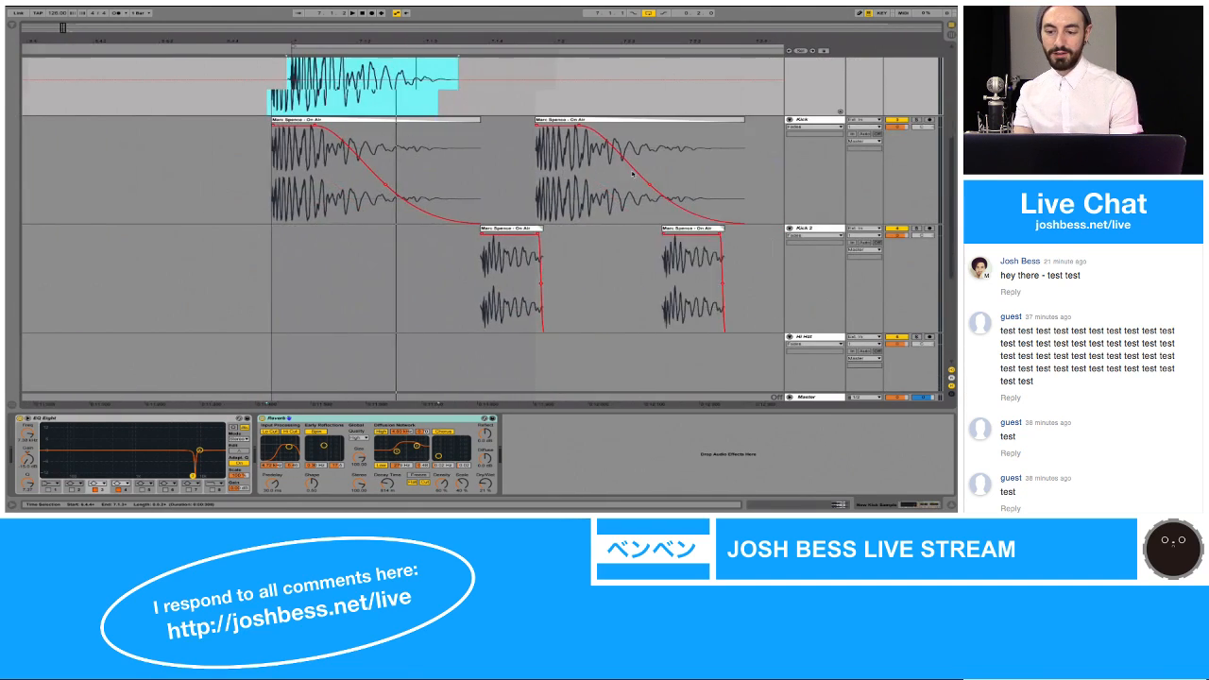
scroll(632, 175, right, 2)
click(822, 229)
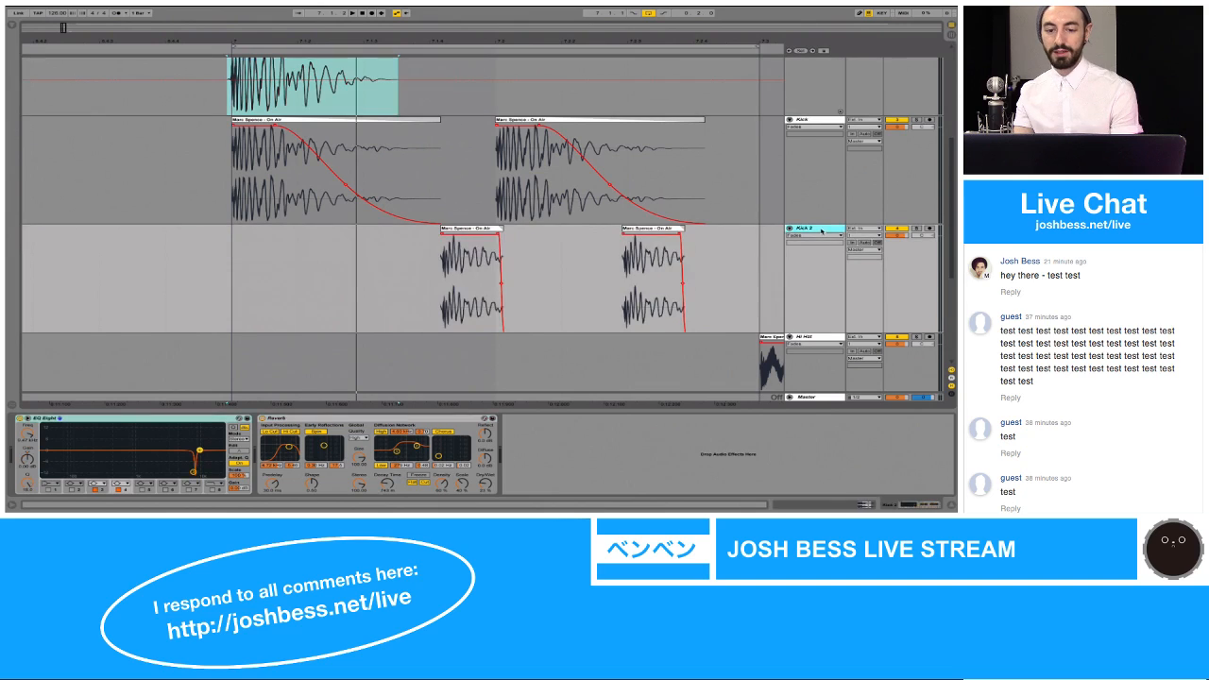
scroll(562, 213, up, 5)
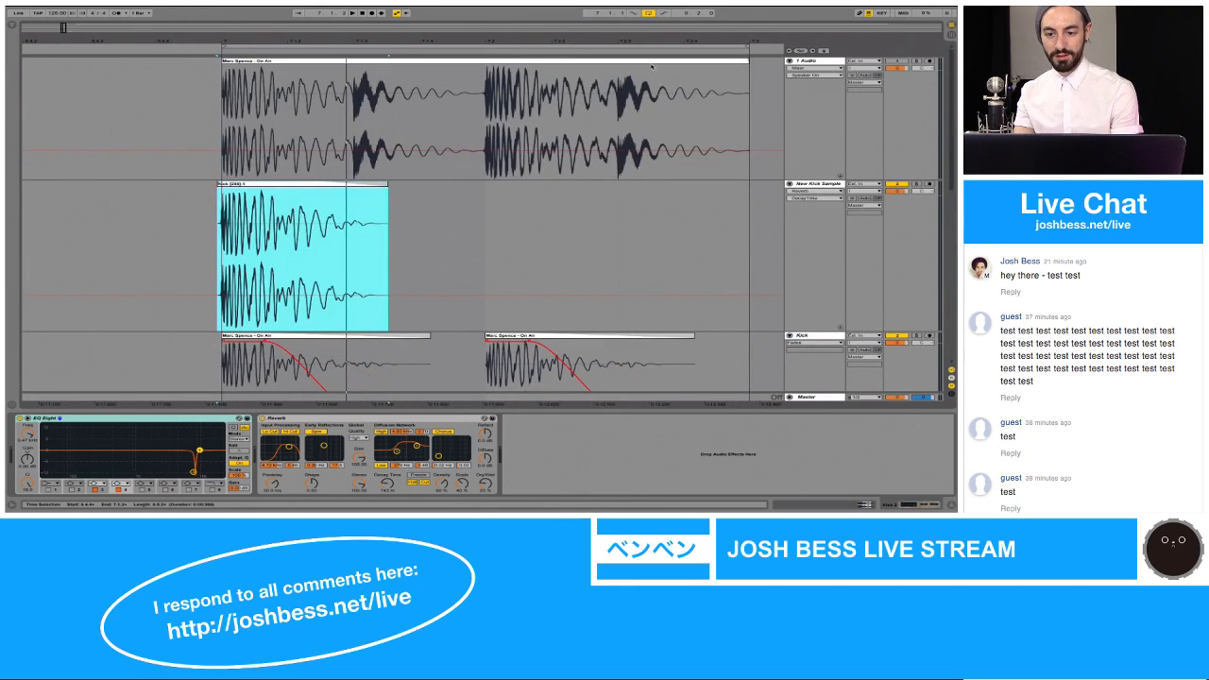
Step: Solo the 1 Audio track and play the original On Air clip from bar 9
drag(673, 39, 673, 24)
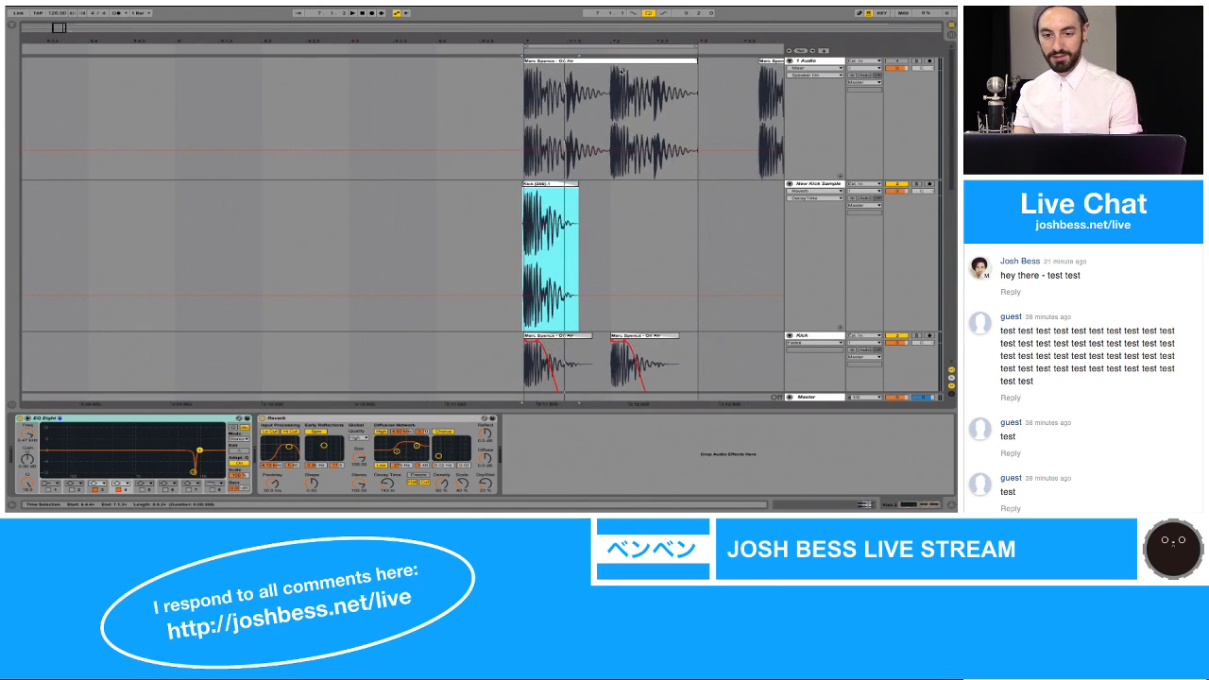
click(530, 95)
scroll(530, 96, right, 7)
click(917, 62)
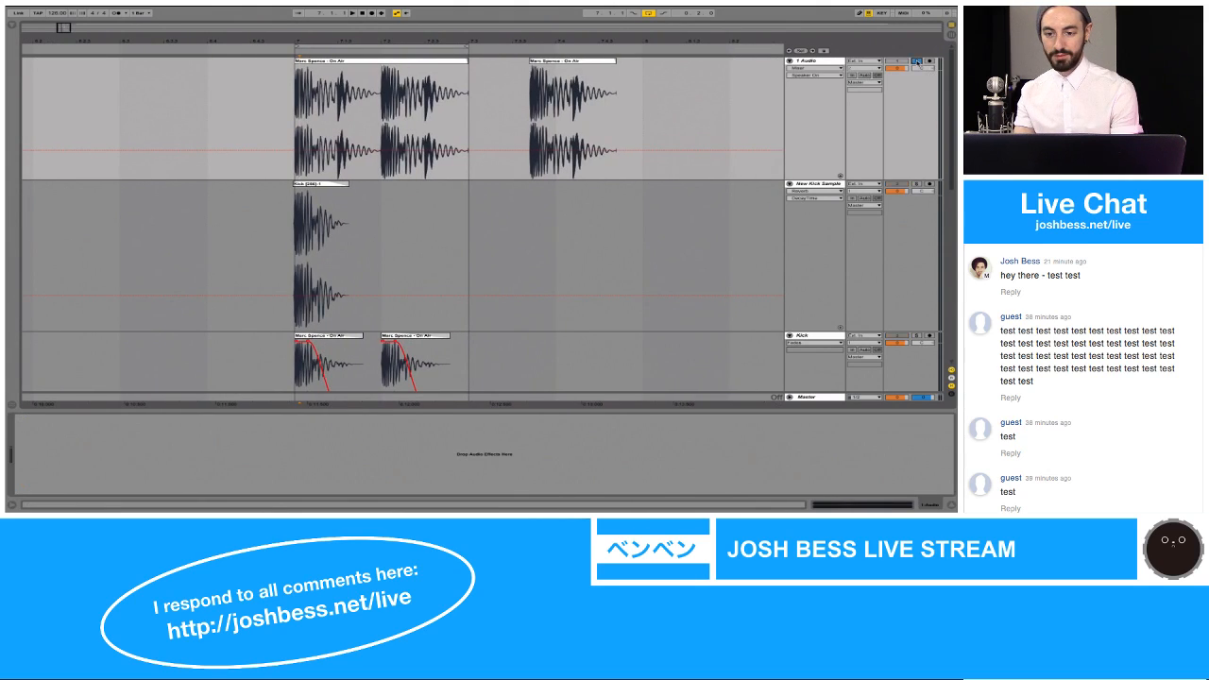
key(space)
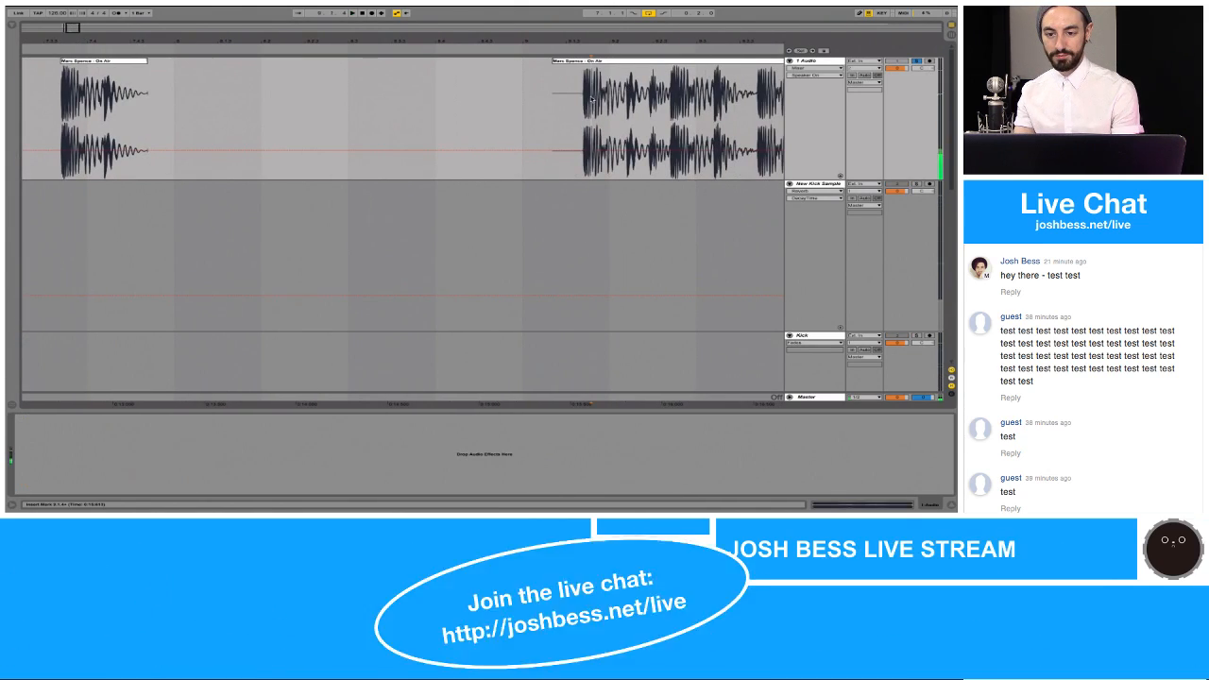
click(578, 60)
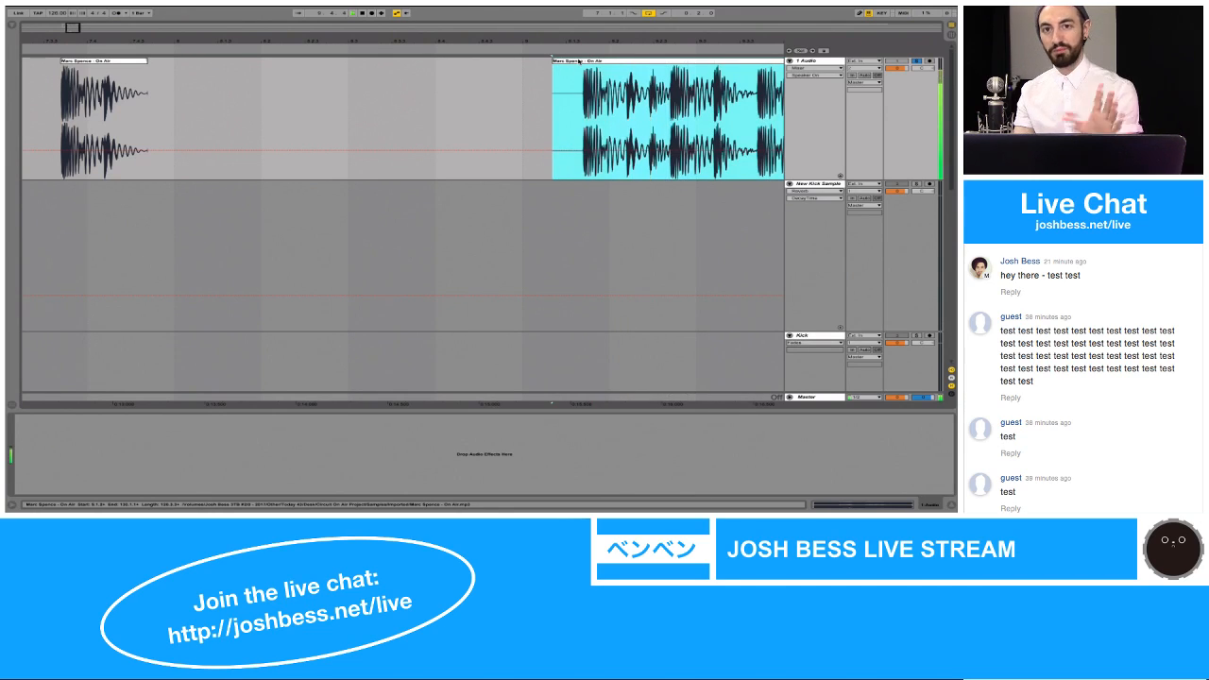
key(space)
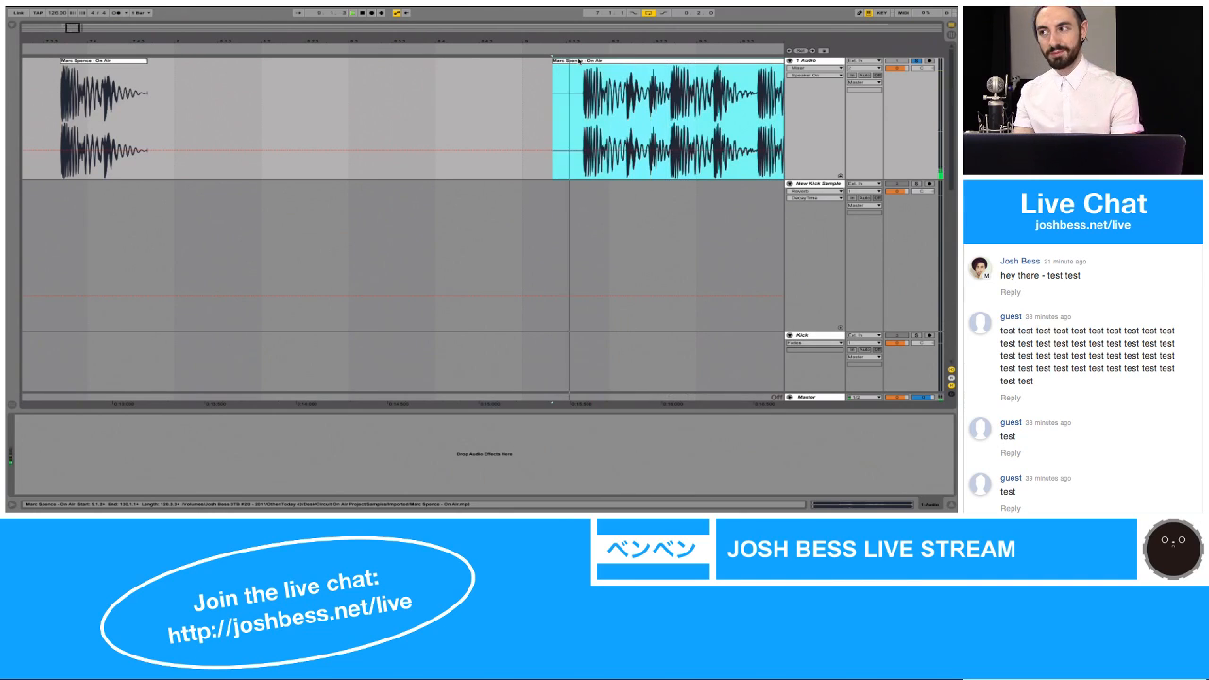
key(space)
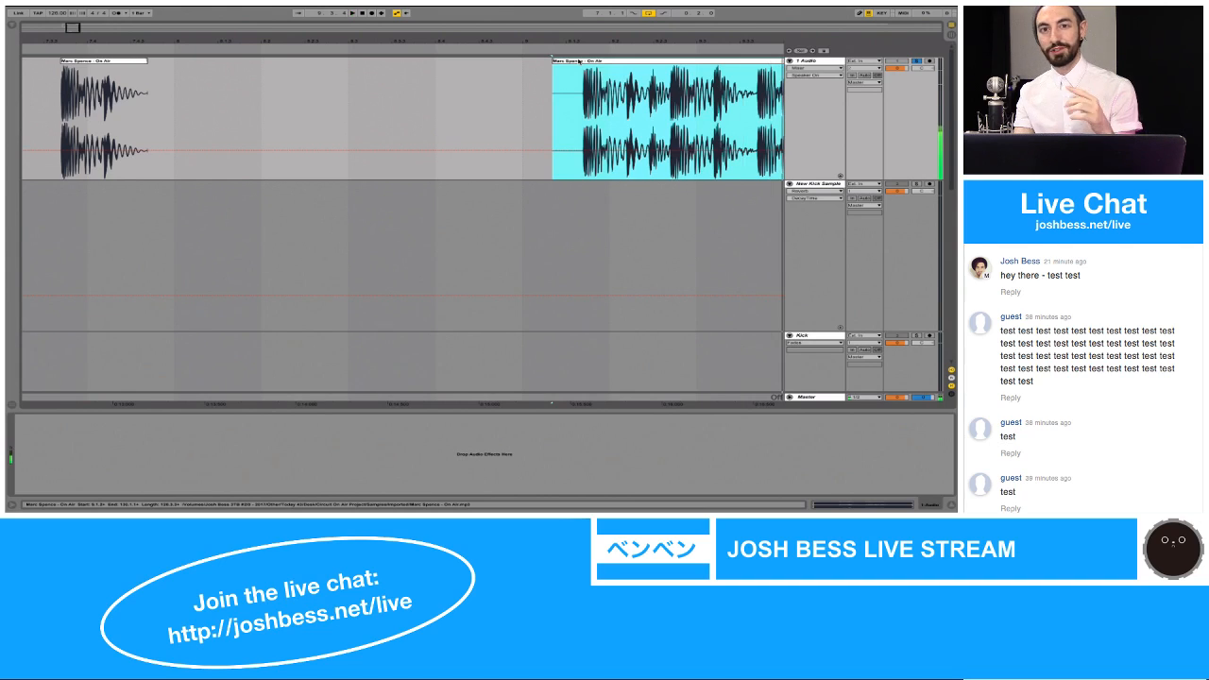
Step: Select the new kick clip at bar 7 and solo the New Kick Sample track
scroll(558, 132, left, 9)
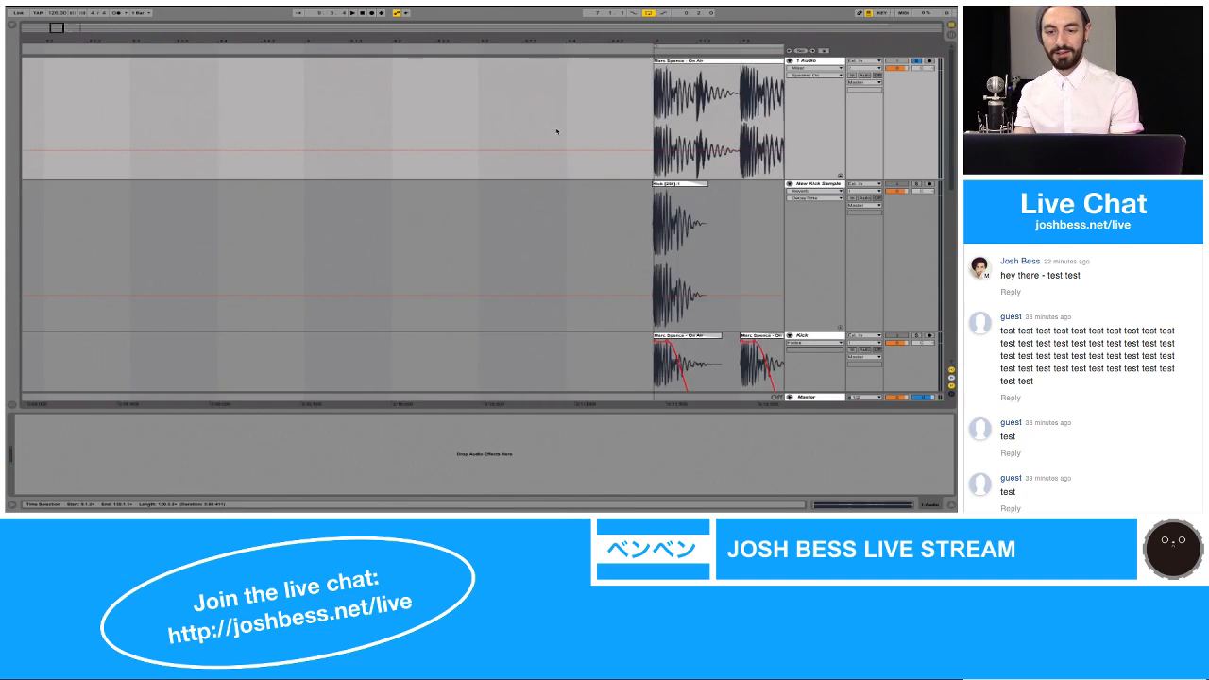
scroll(557, 132, right, 4)
drag(549, 40, 550, 43)
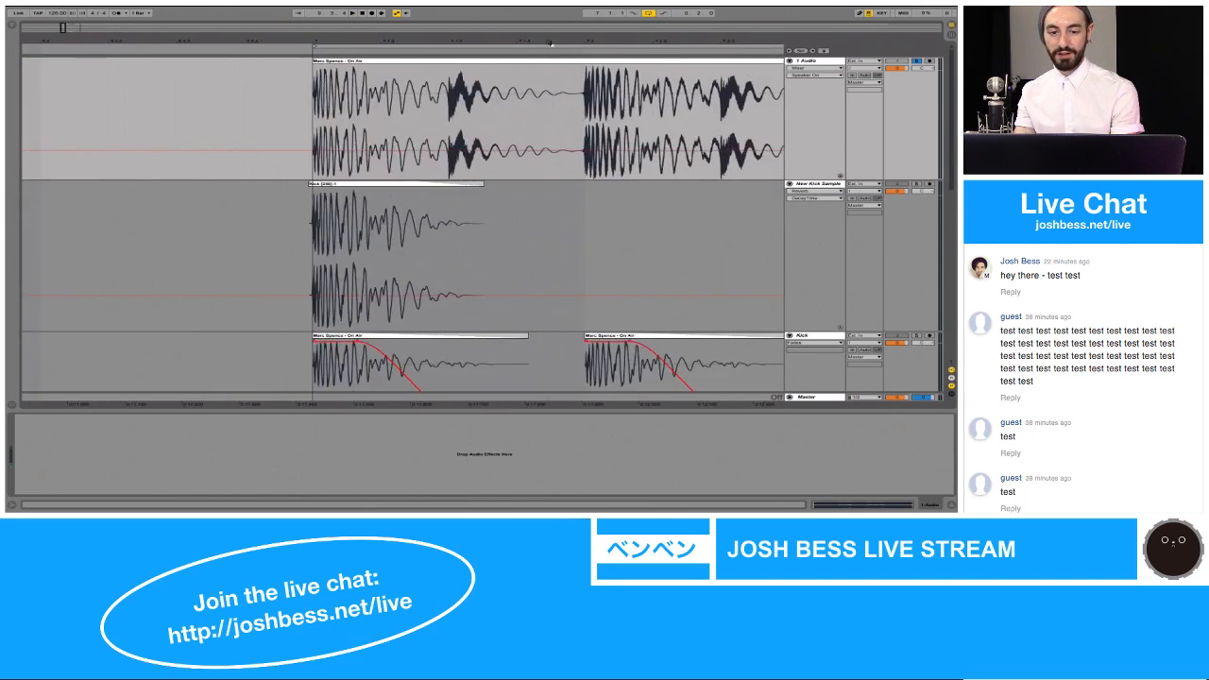
click(406, 185)
scroll(404, 186, down, 2)
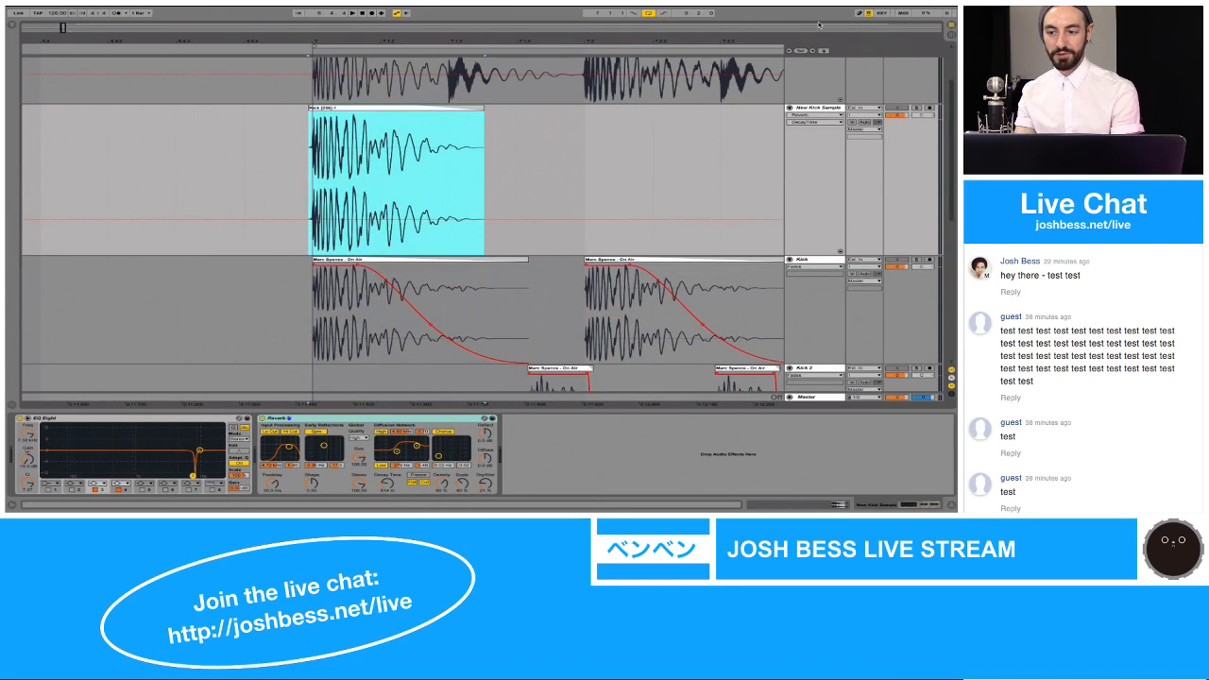
click(918, 109)
scroll(397, 156, down, 1)
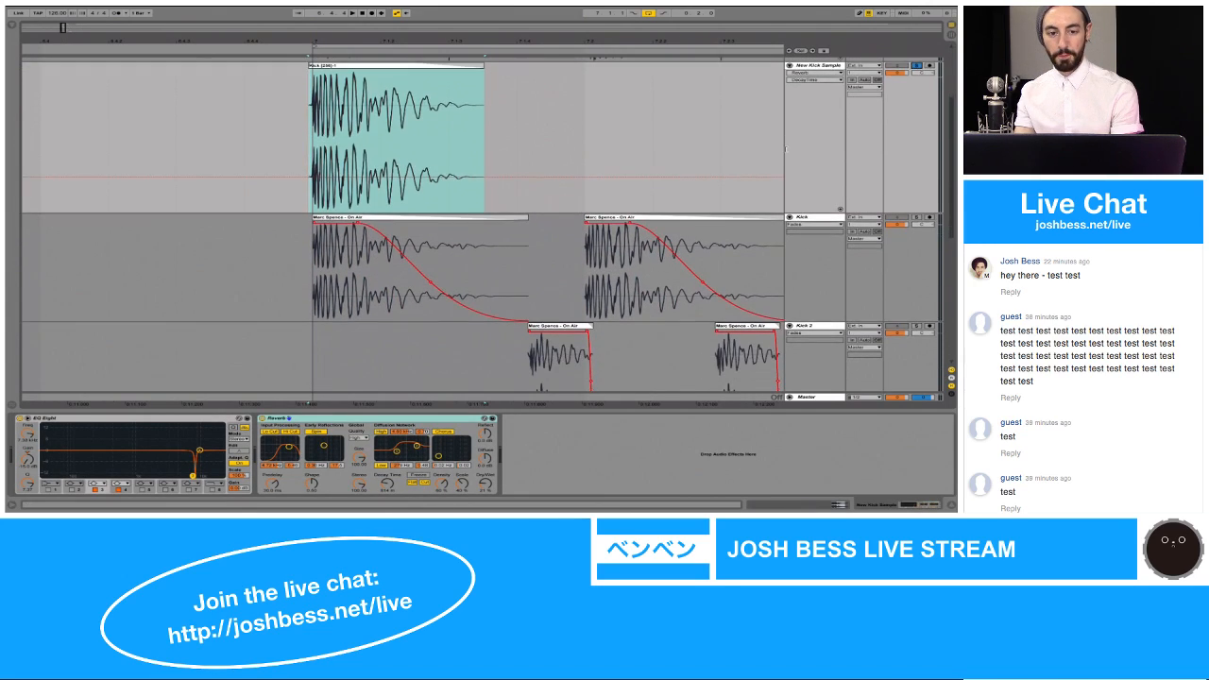
Step: Copy the new kick from 7.1.1 to 7.1.3 and try pasting it at 7.1.4
click(351, 122)
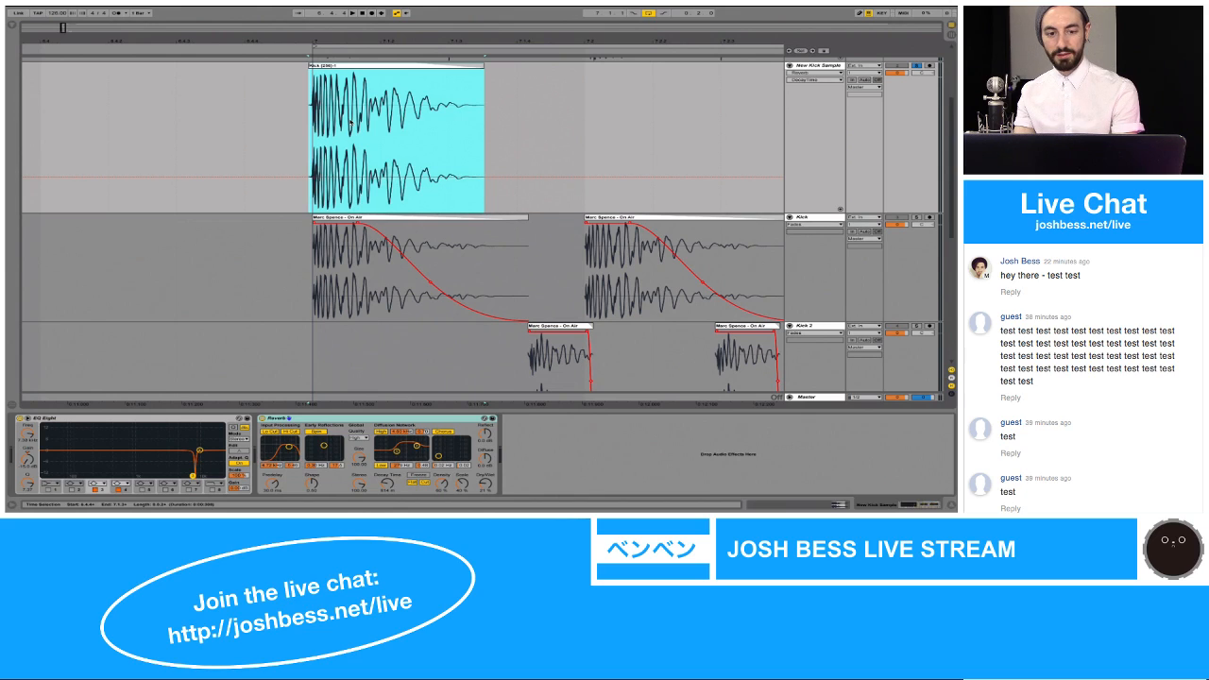
drag(316, 113, 435, 113)
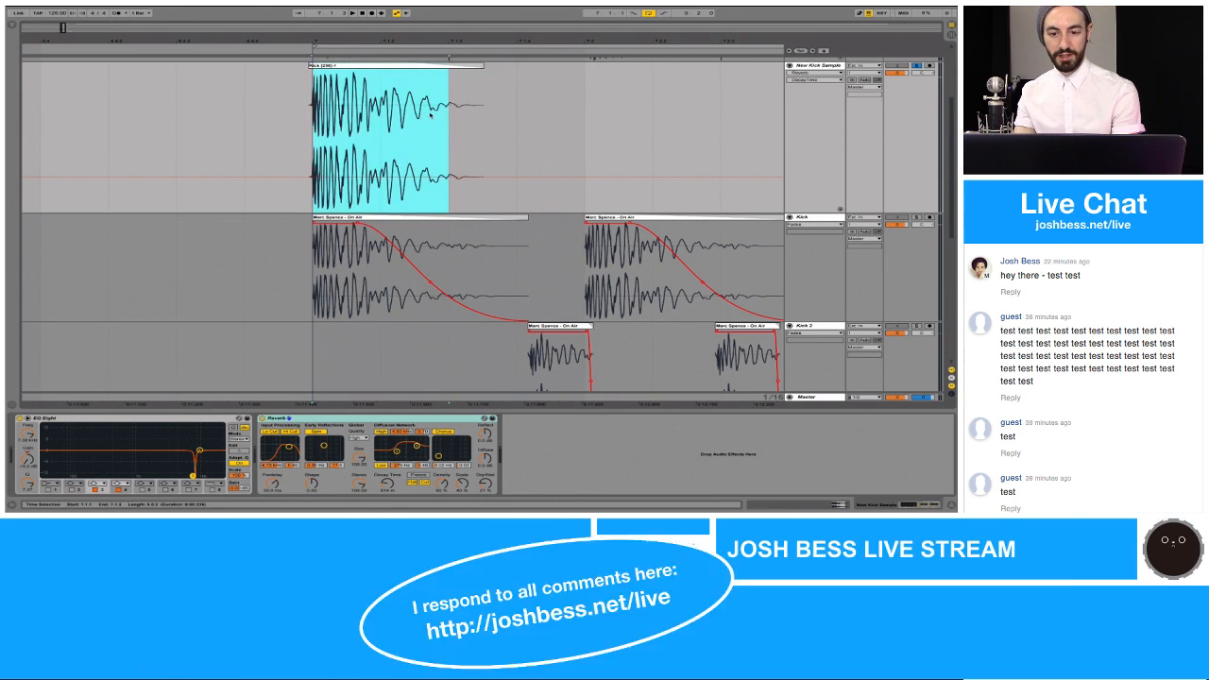
click(517, 103)
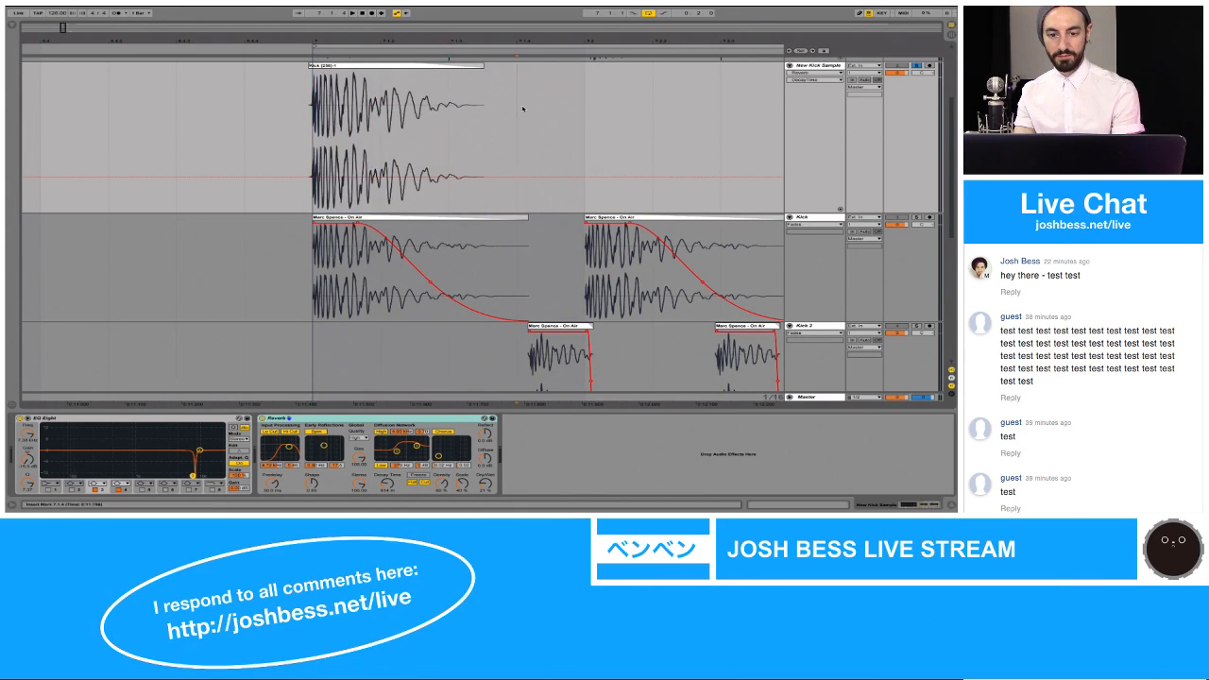
key(ctrl+v)
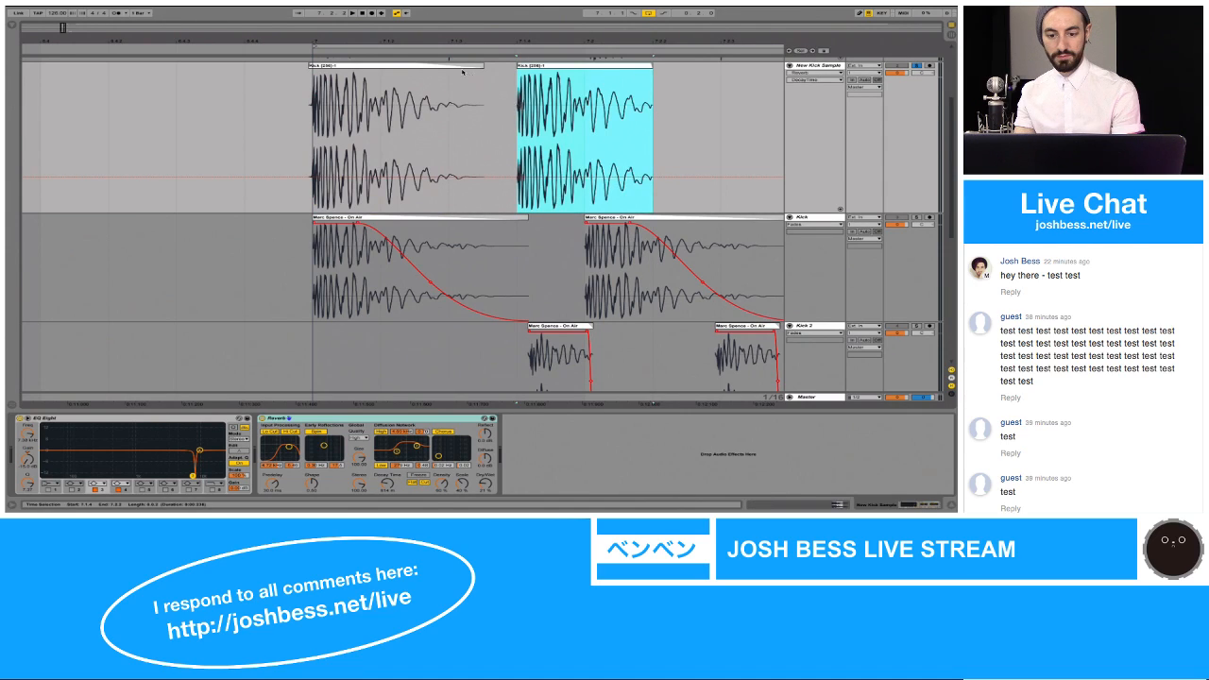
click(463, 68)
key(ctrl+z)
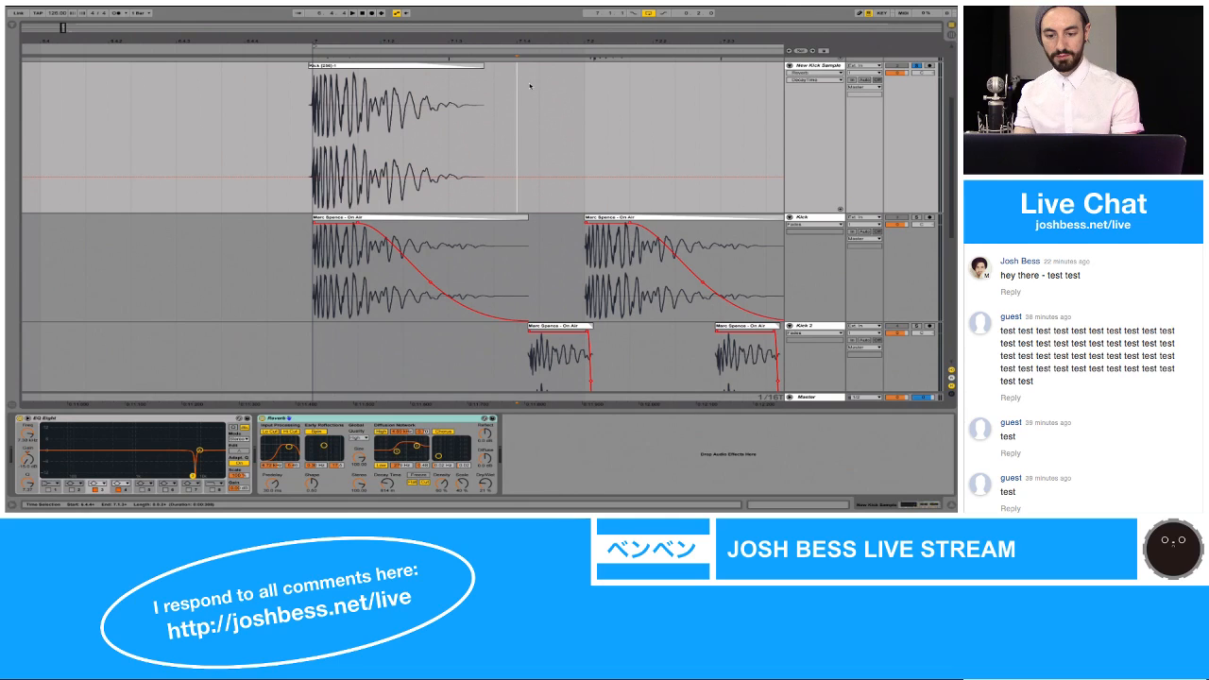
Step: Paste the copied kick at 7.1.4 and 7.2.1 on the New Kick Sample track, playing the result in between
key(super+2)
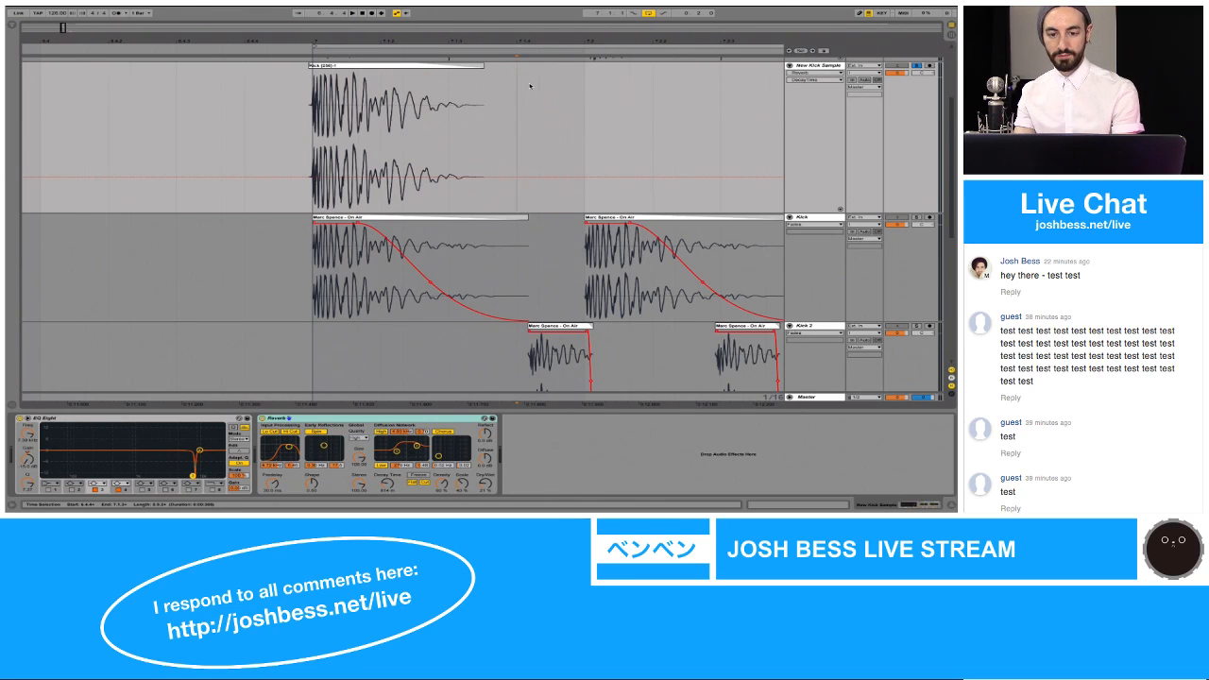
key(ctrl+v)
click(477, 65)
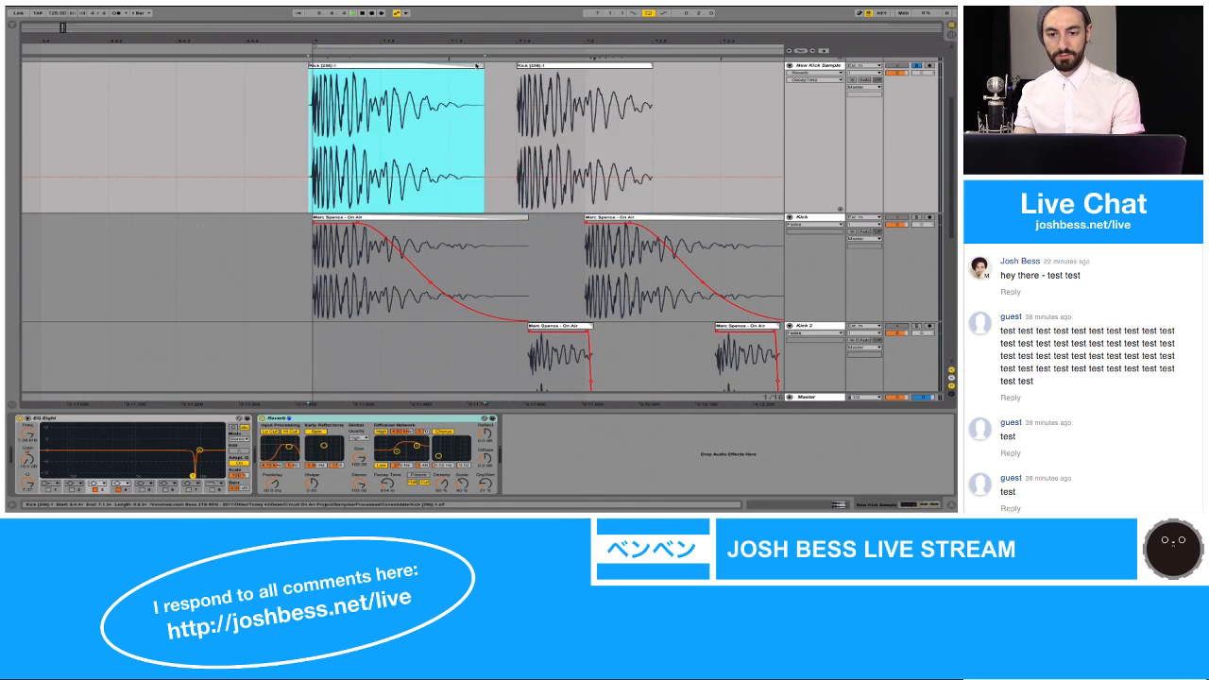
click(498, 65)
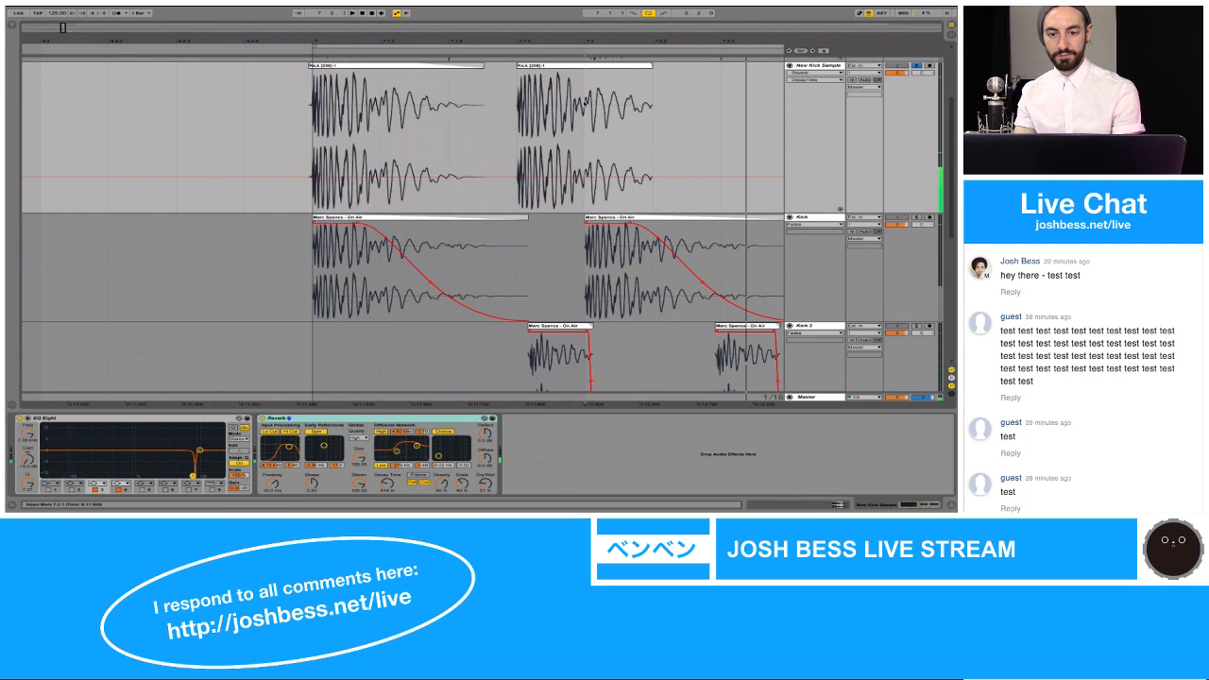
key(Right)
key(super+v)
Step: Delete the kick copy at 7.1.4, narrow the grid to 1/128 and paste it aligned with the first Kick 2 clip
click(524, 98)
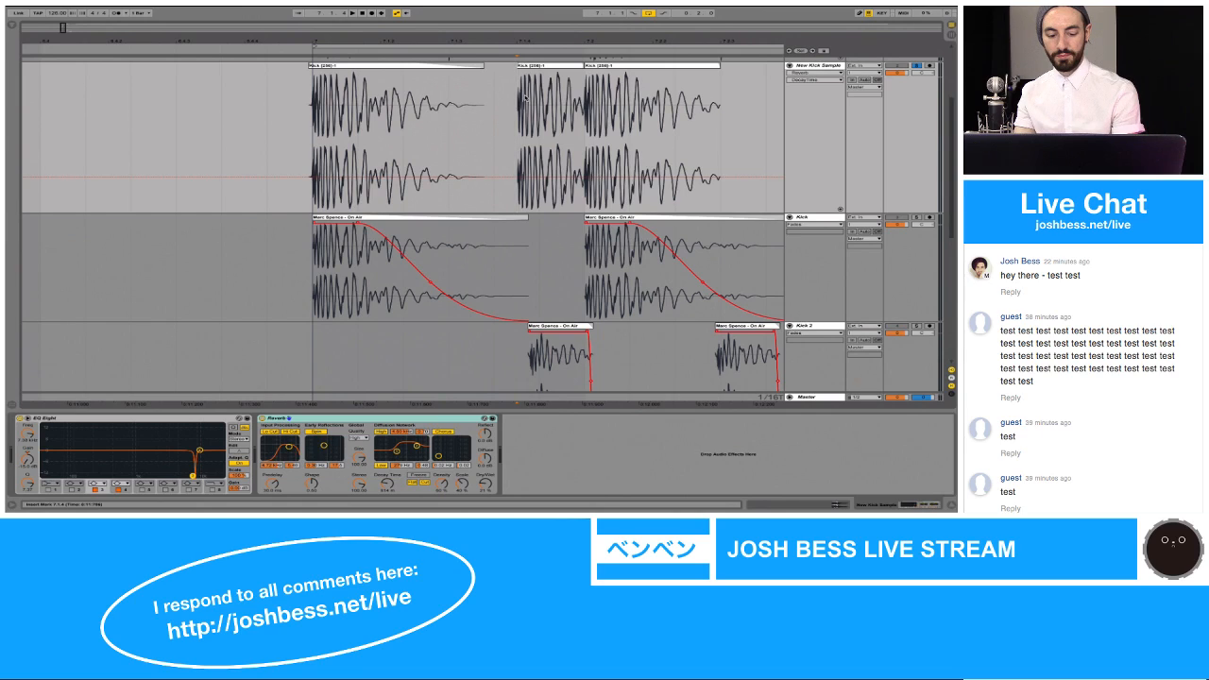
click(548, 80)
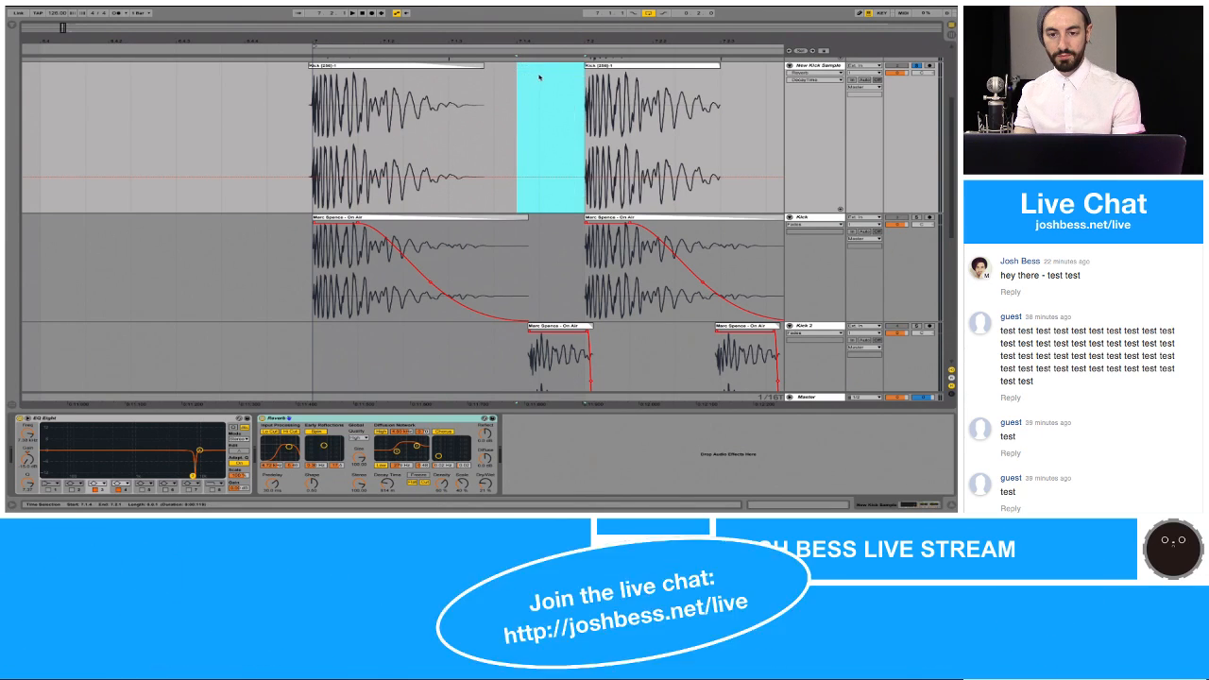
click(537, 76)
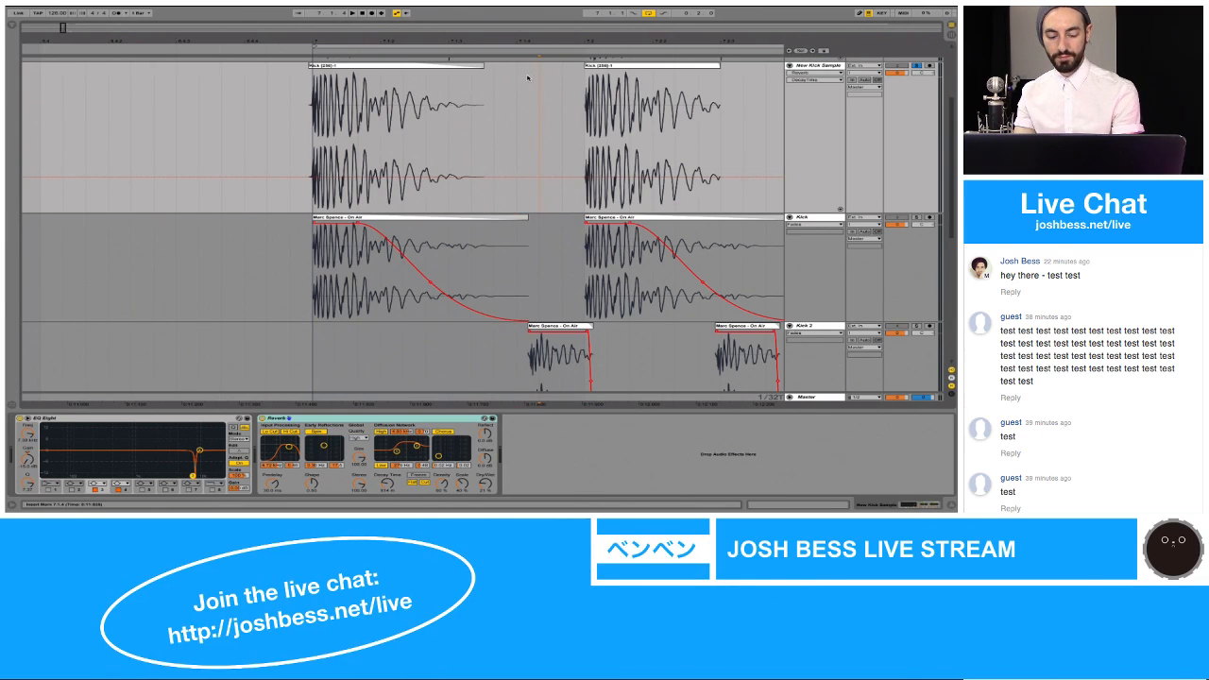
click(529, 77)
key(super+1)
click(528, 78)
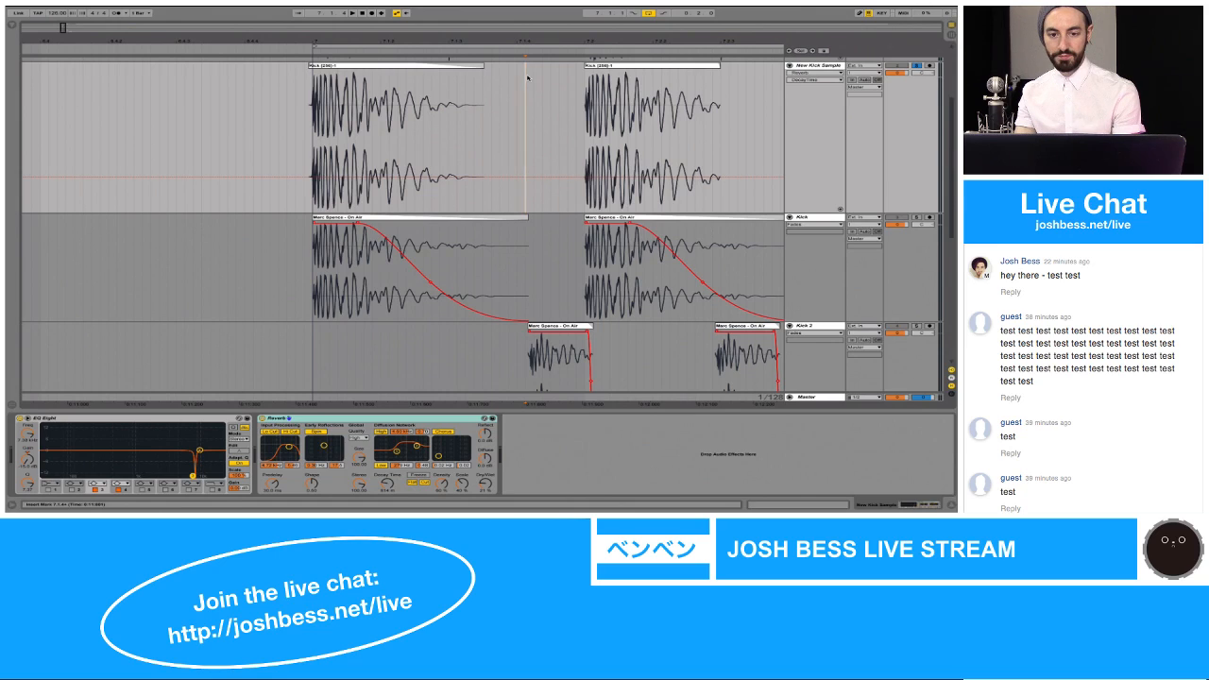
key(super+v)
Step: Play the new kick pattern and extend the last kick clip's start back to 7.2.1
click(477, 65)
key(space)
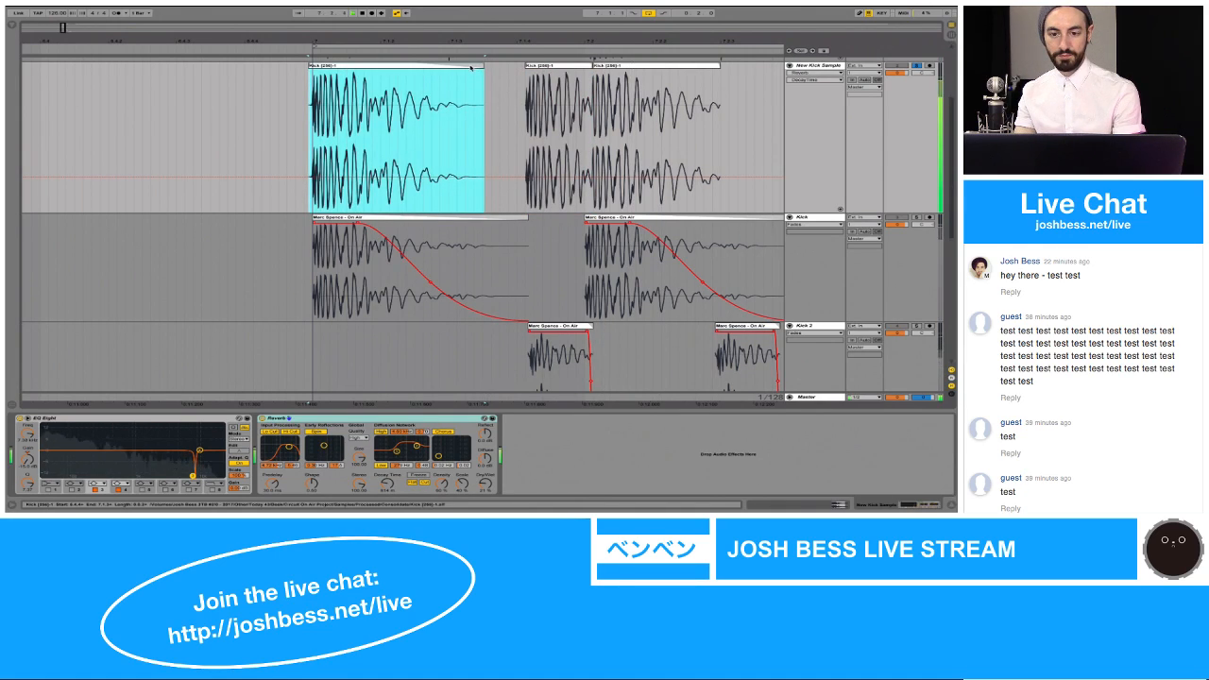
click(619, 65)
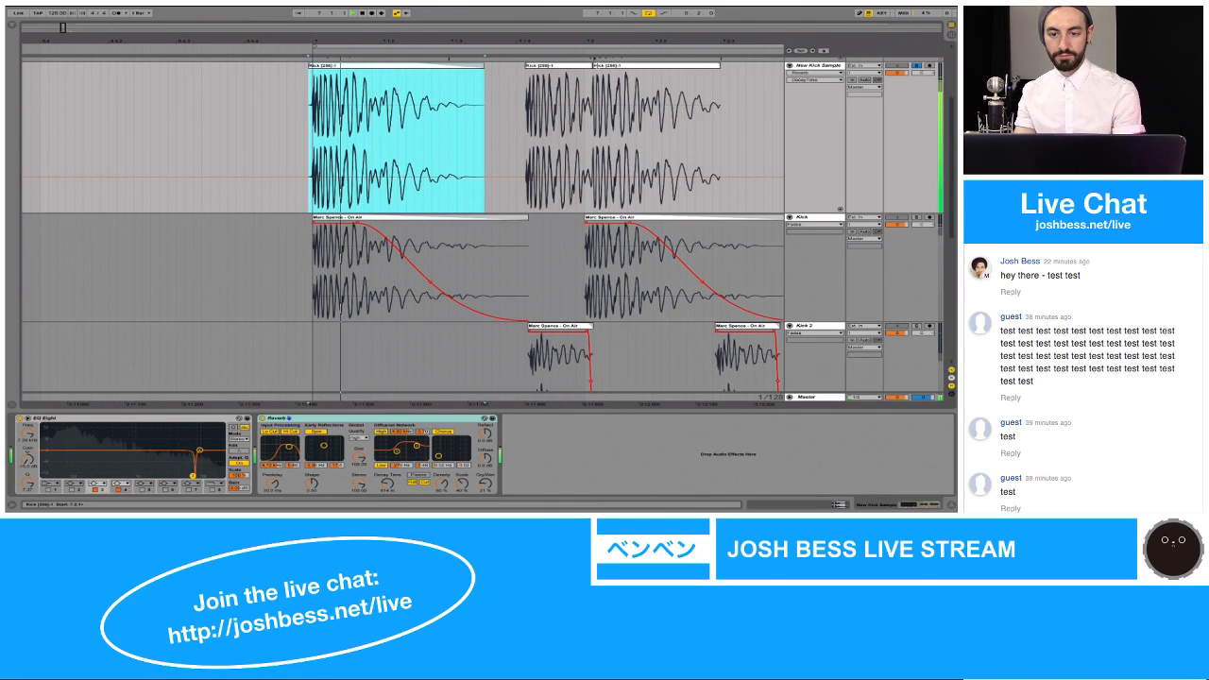
drag(595, 65, 575, 43)
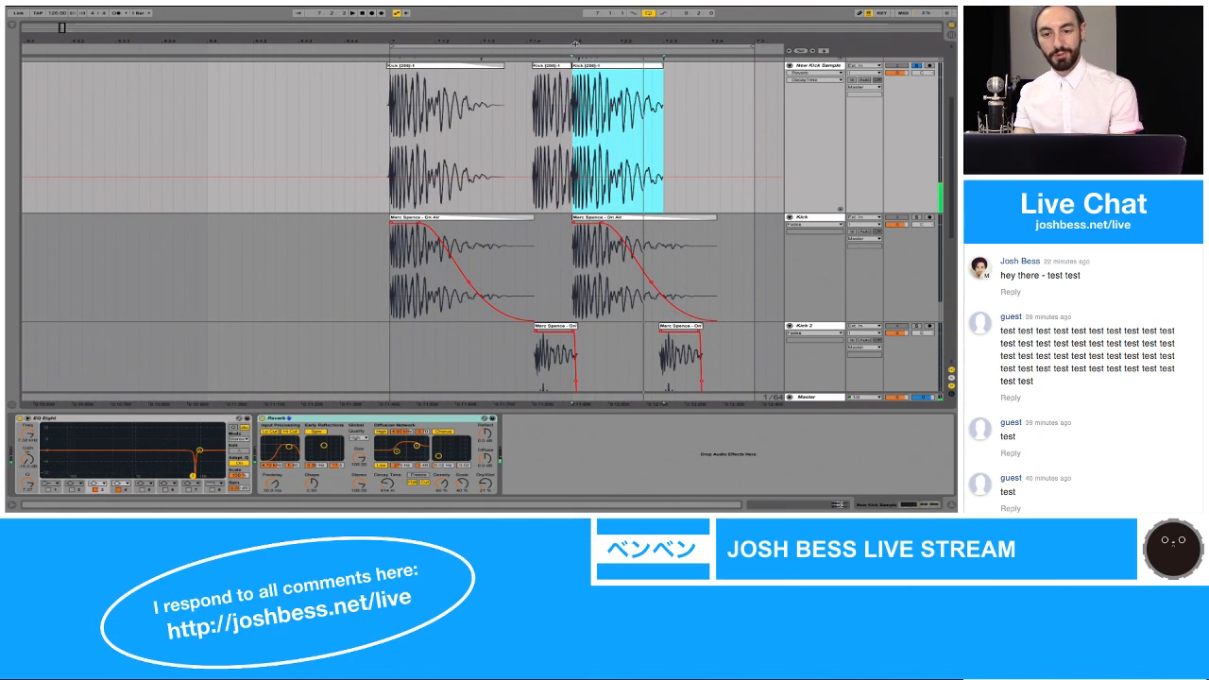
Step: Undo the pasted kick copies on the New Kick Sample track and select the first kick clip
key(super+z)
key(super+z)
key(super+z)
key(super+z)
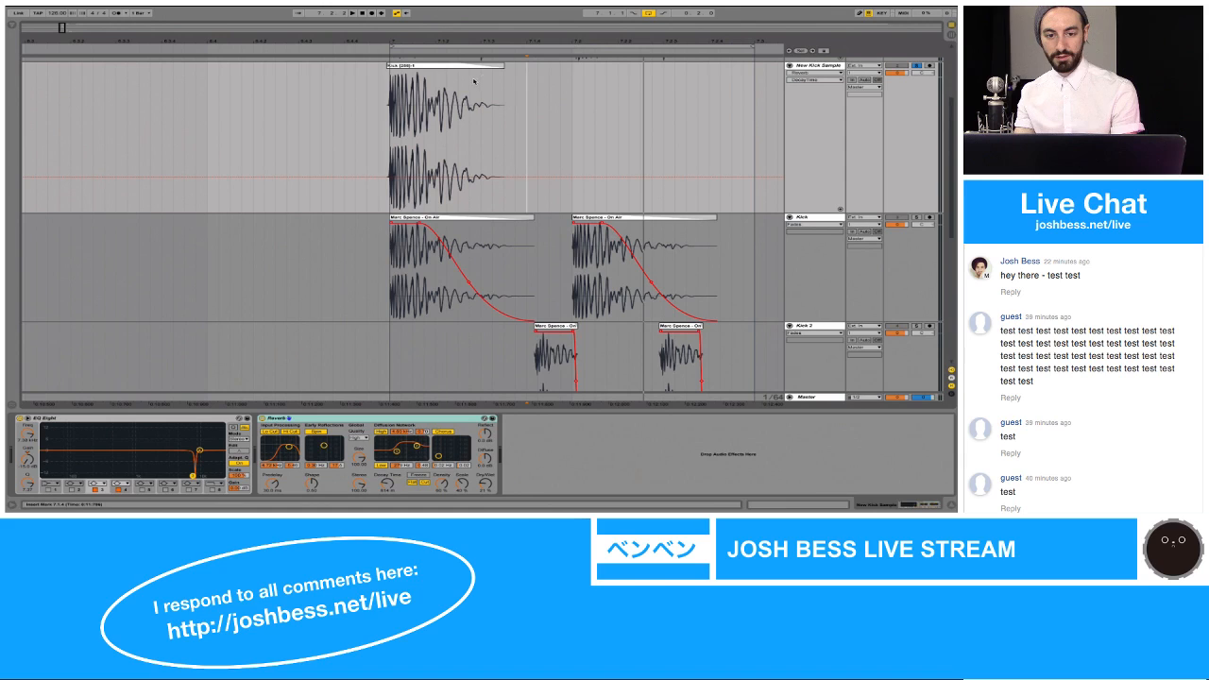
click(389, 93)
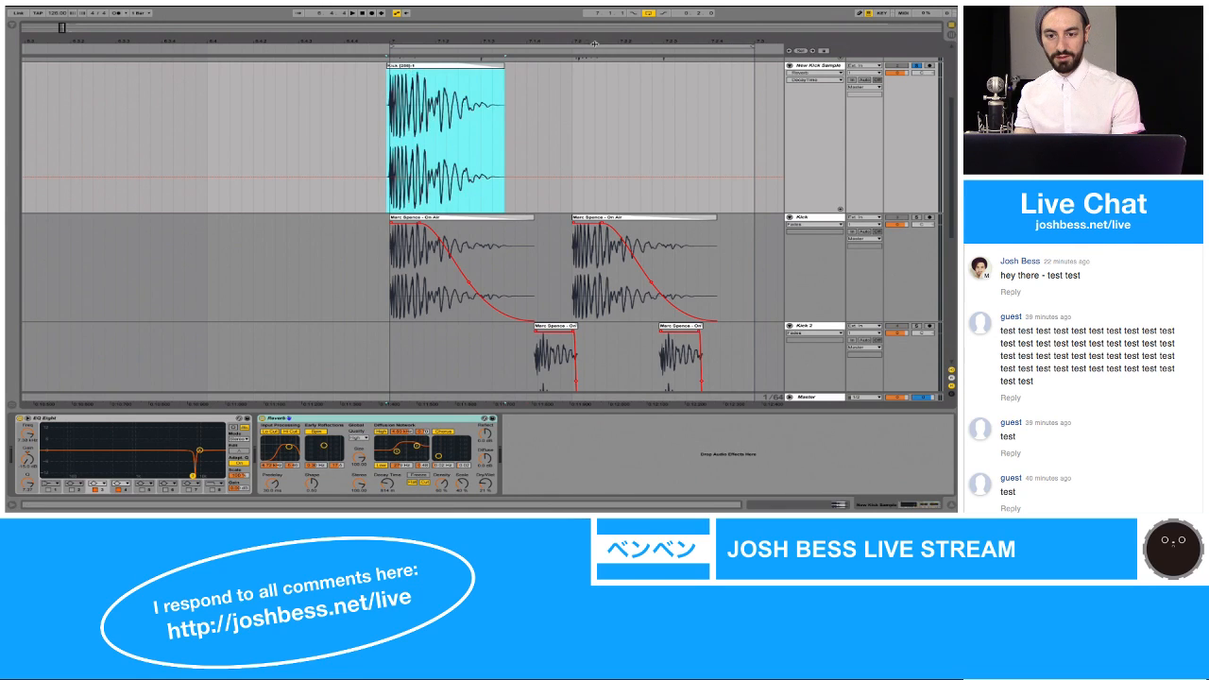
Step: Paste the copied kick on the New Kick Sample track, aligned with the start of the second clip on the Kick track
drag(581, 41, 581, 94)
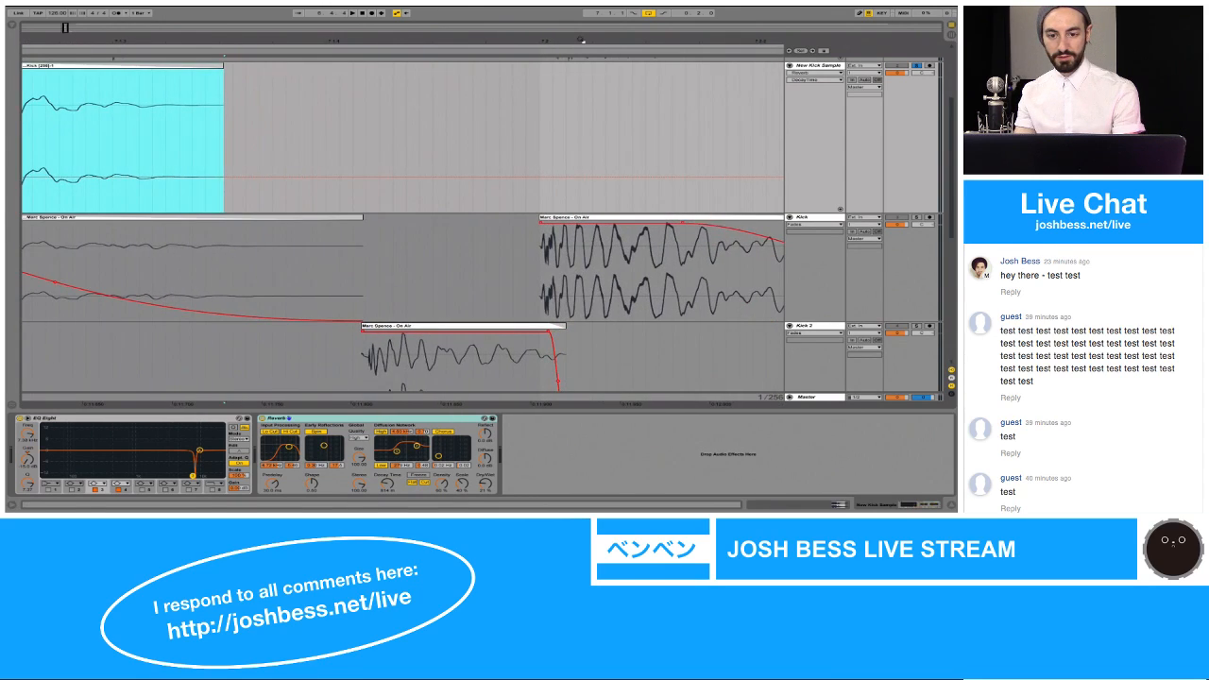
click(529, 98)
key(super+v)
drag(529, 43, 529, 4)
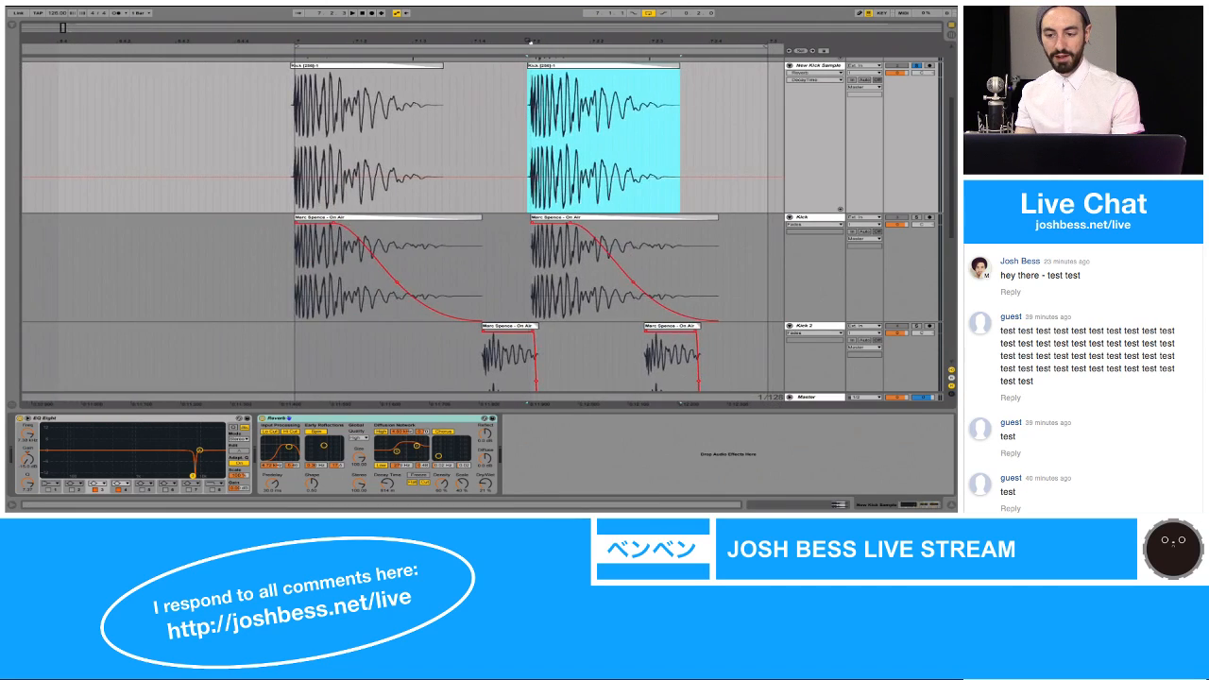
Step: Move the Kick 2 track directly below New Kick Sample and solo the two tracks in alternation to compare their sounds
drag(827, 328, 828, 238)
click(510, 264)
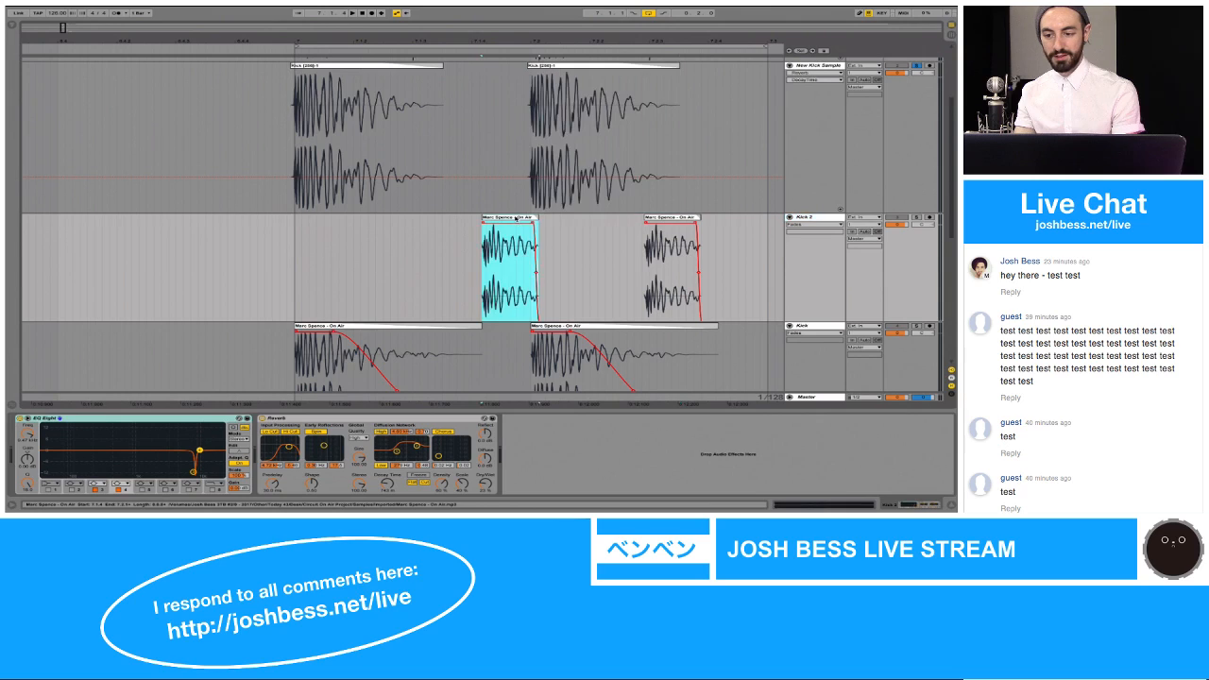
click(912, 218)
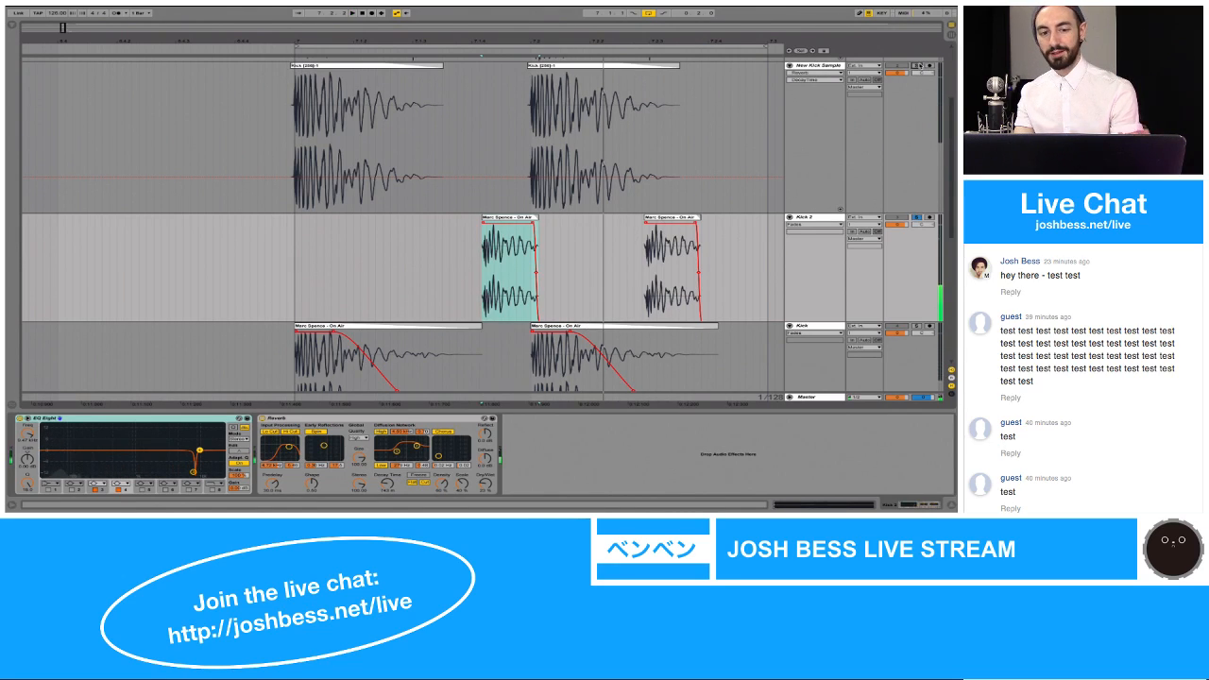
click(915, 64)
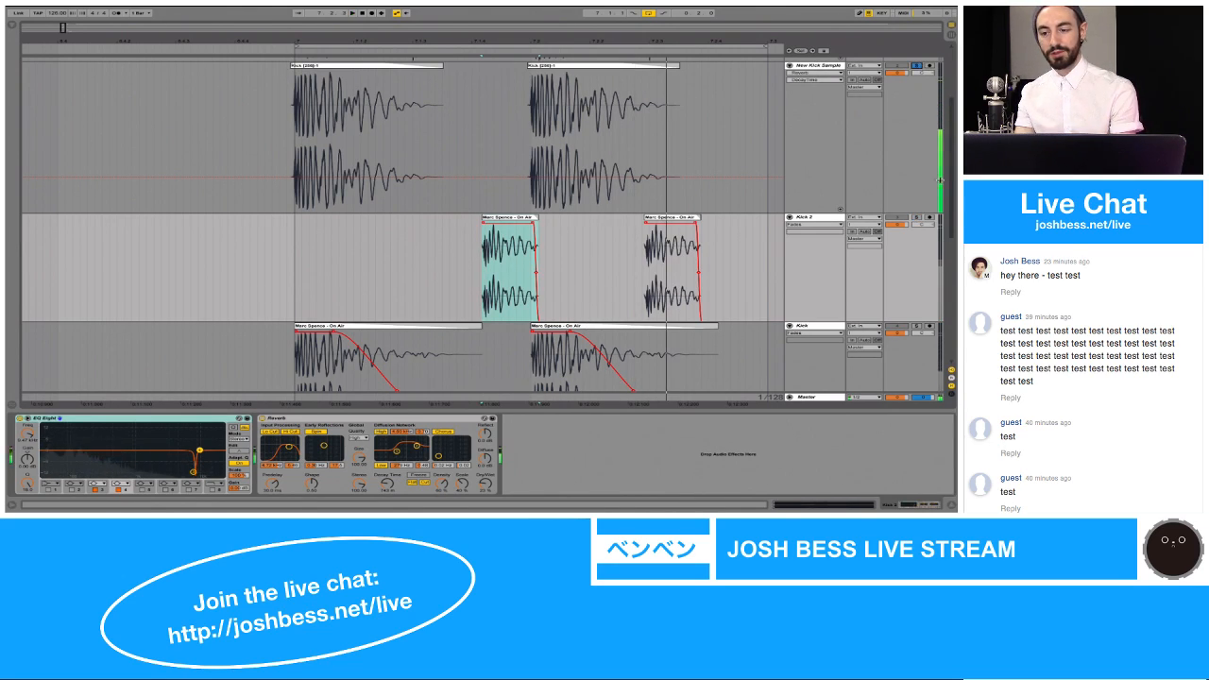
click(917, 217)
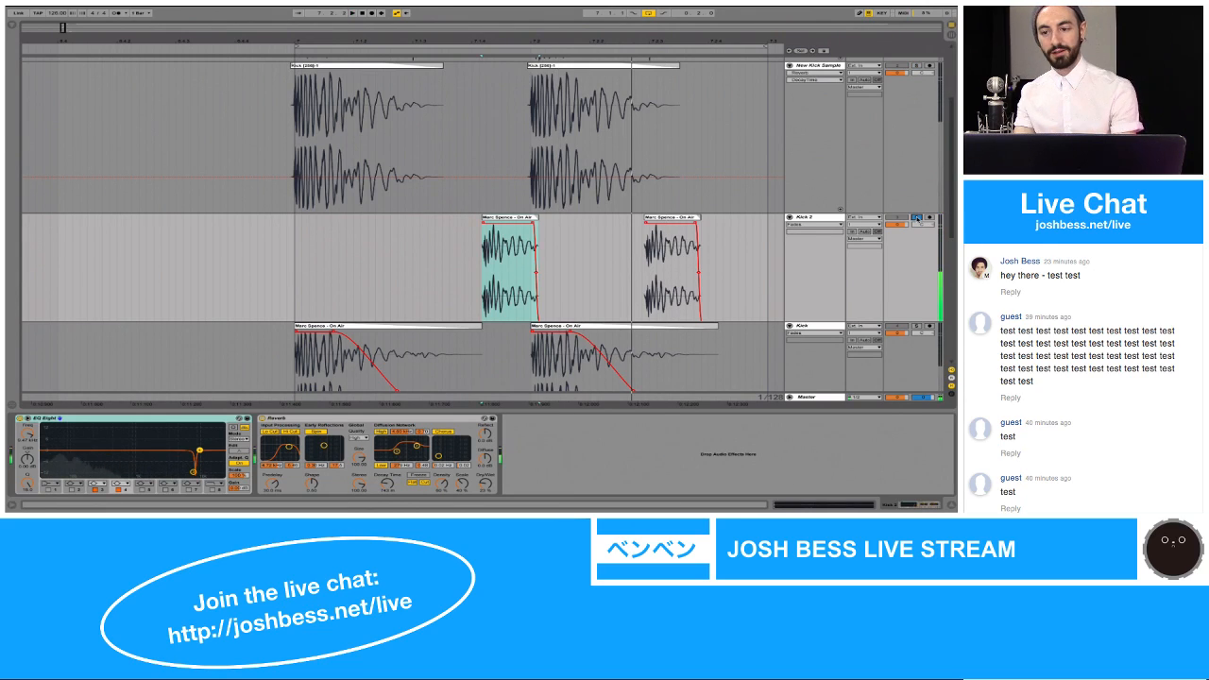
click(916, 64)
click(277, 143)
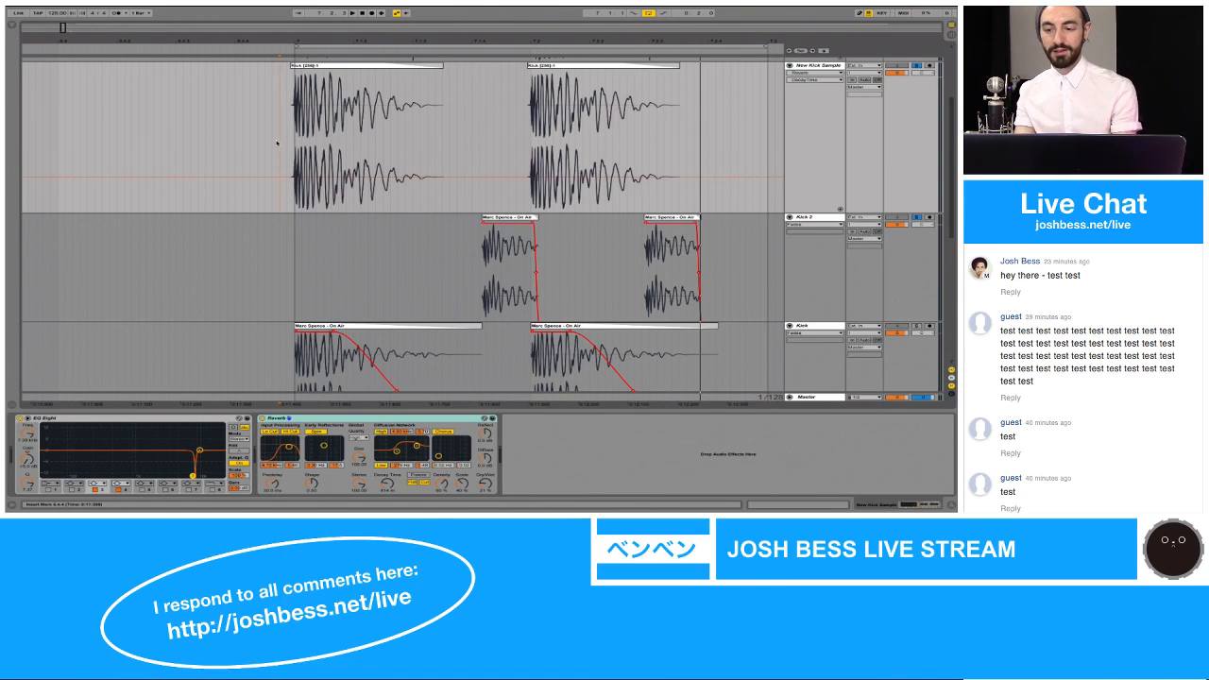
Step: Insert an audio track below New Kick Sample, name it "New Kick 2 Sample" and increase its height
scroll(408, 195, right, 3)
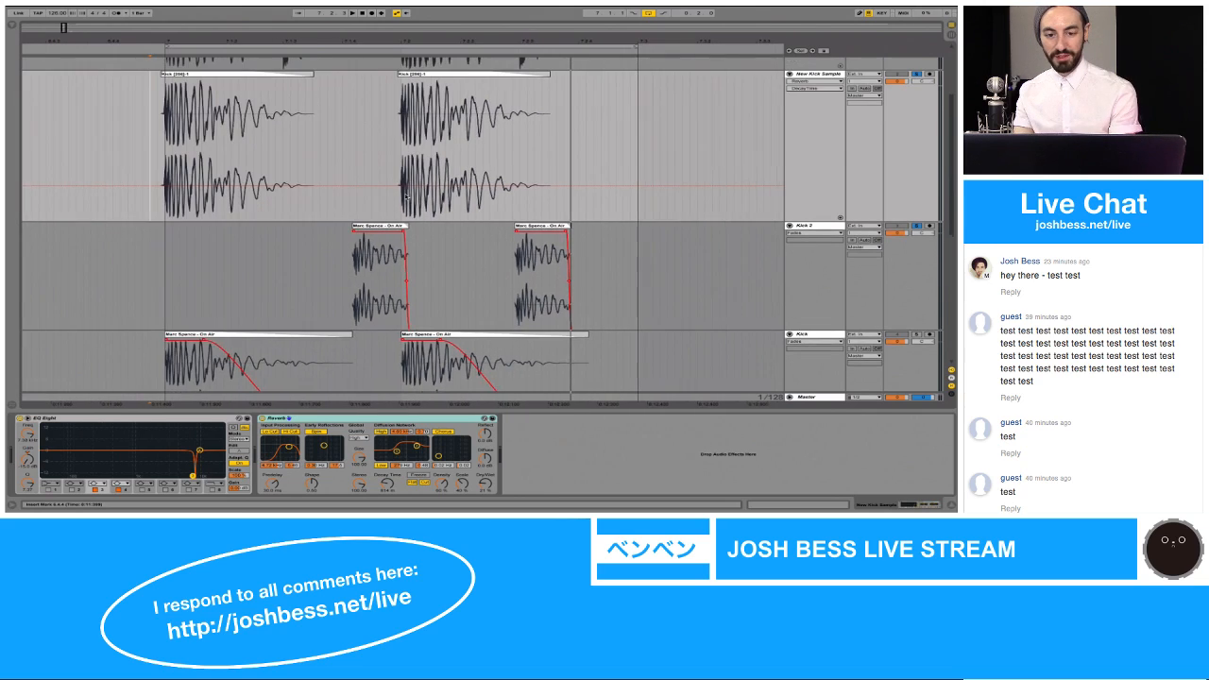
scroll(408, 195, up, 3)
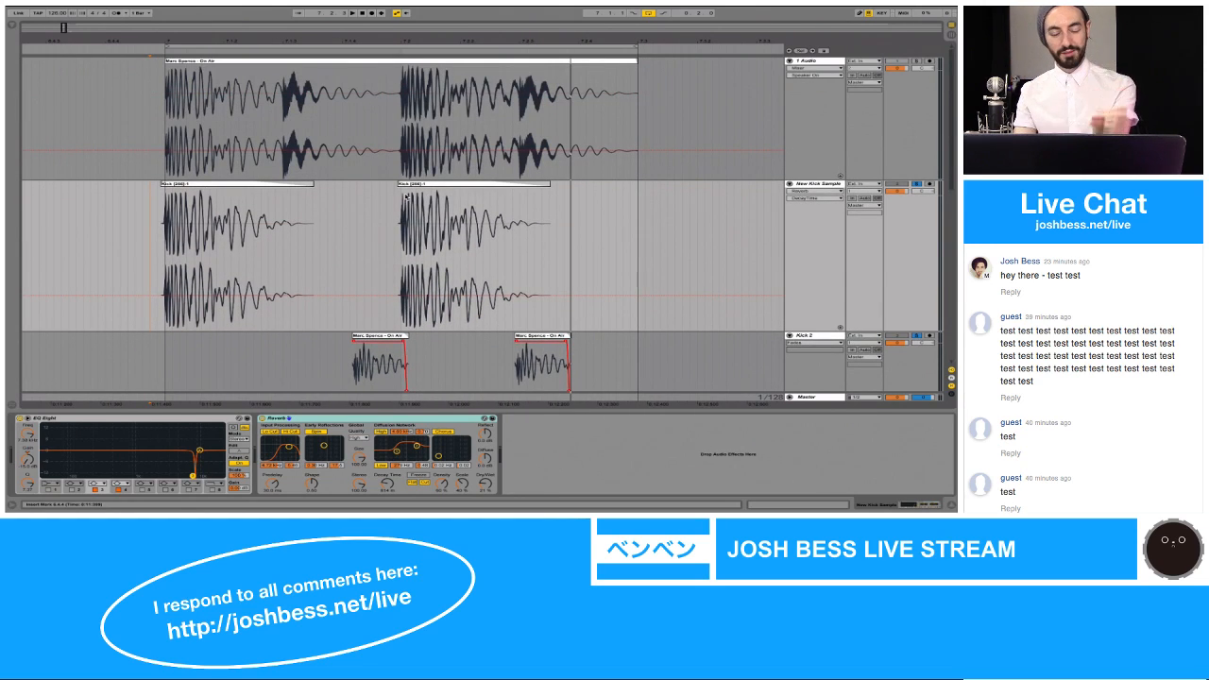
scroll(407, 196, down, 2)
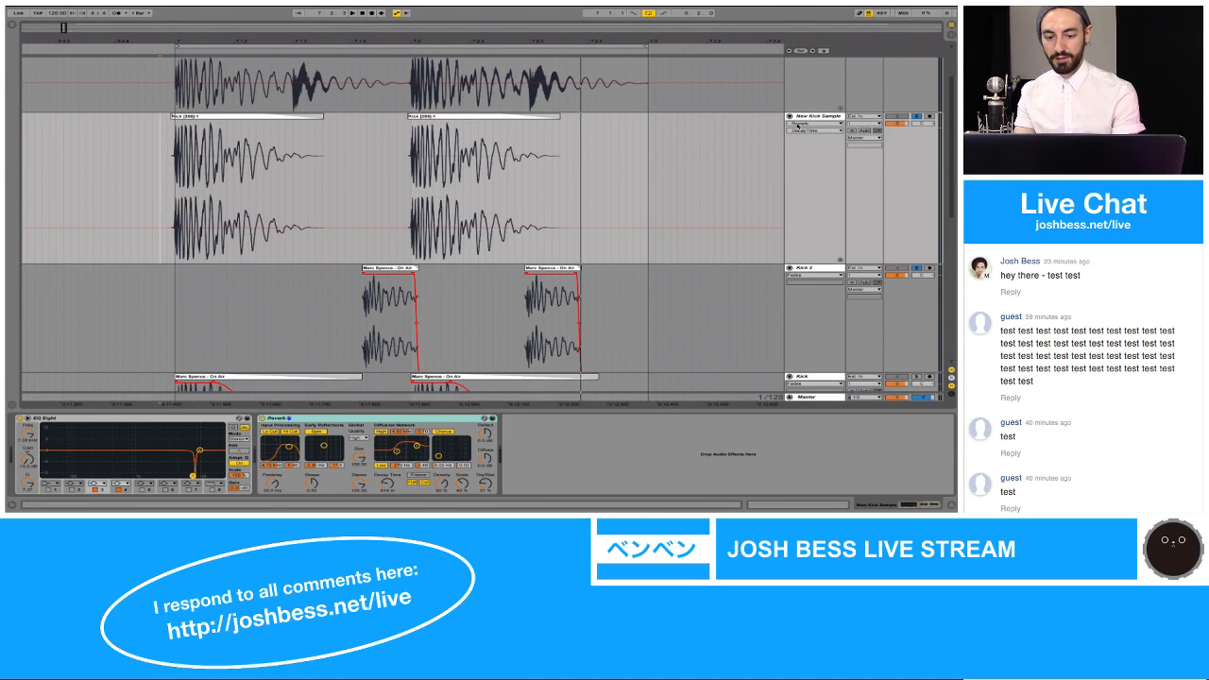
click(659, 284)
scroll(658, 289, down, 1)
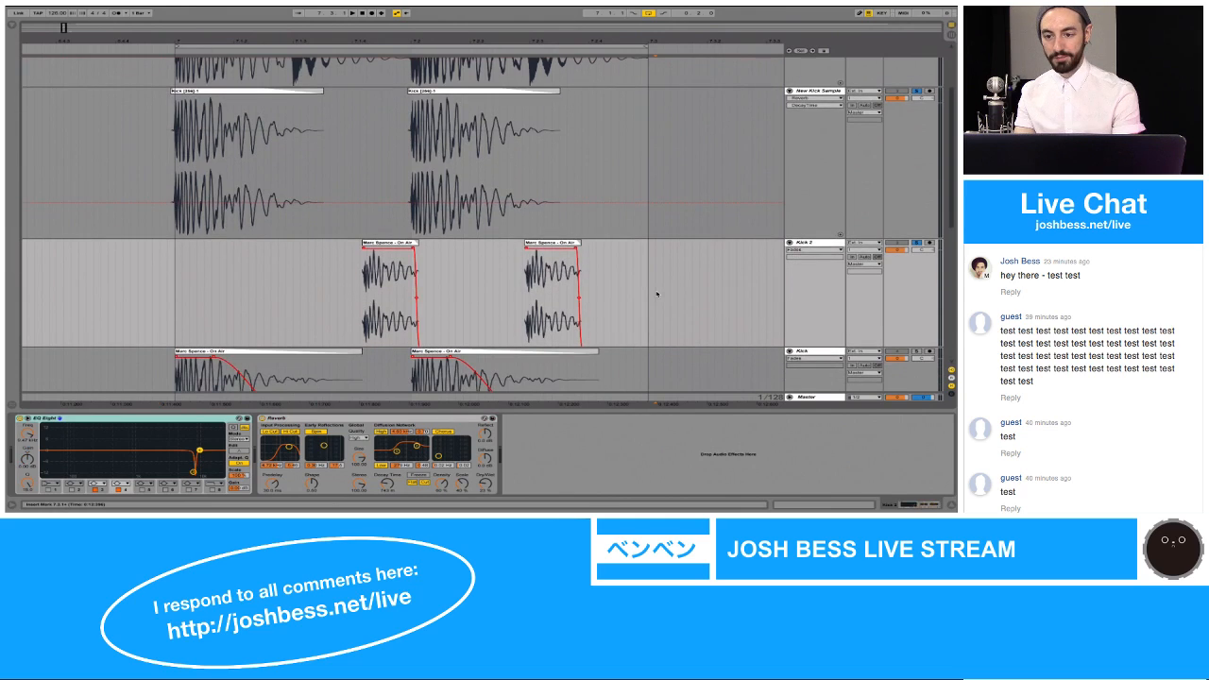
click(816, 92)
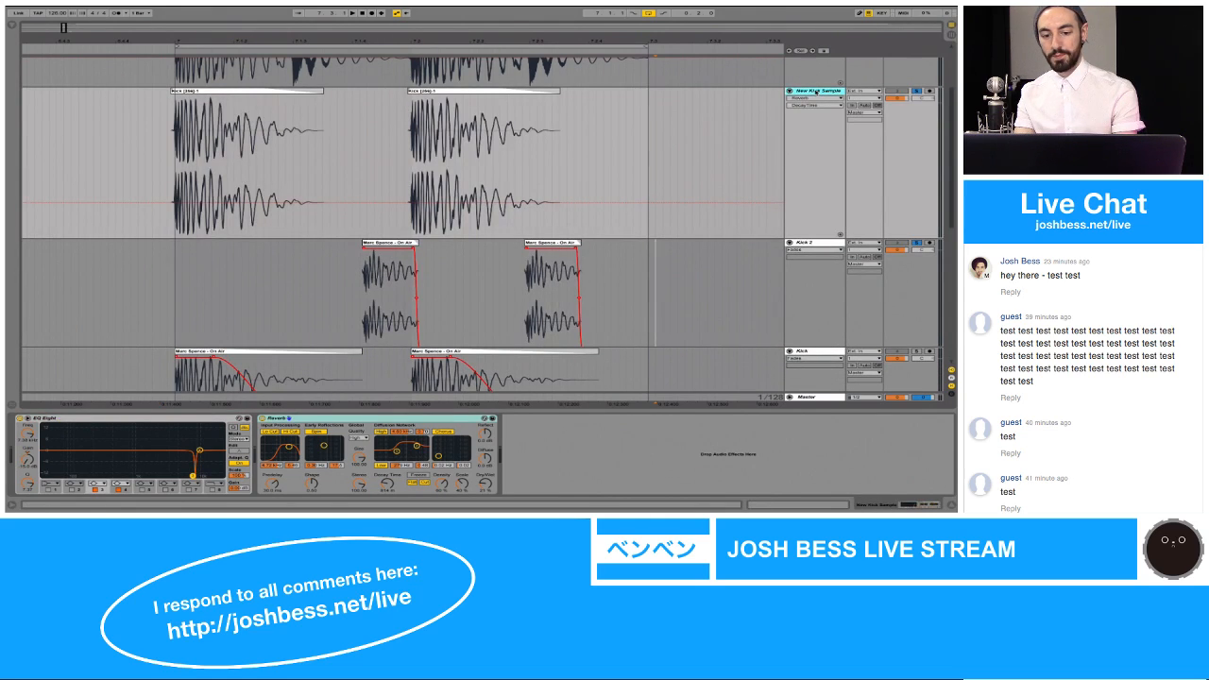
scroll(815, 103, down, 5)
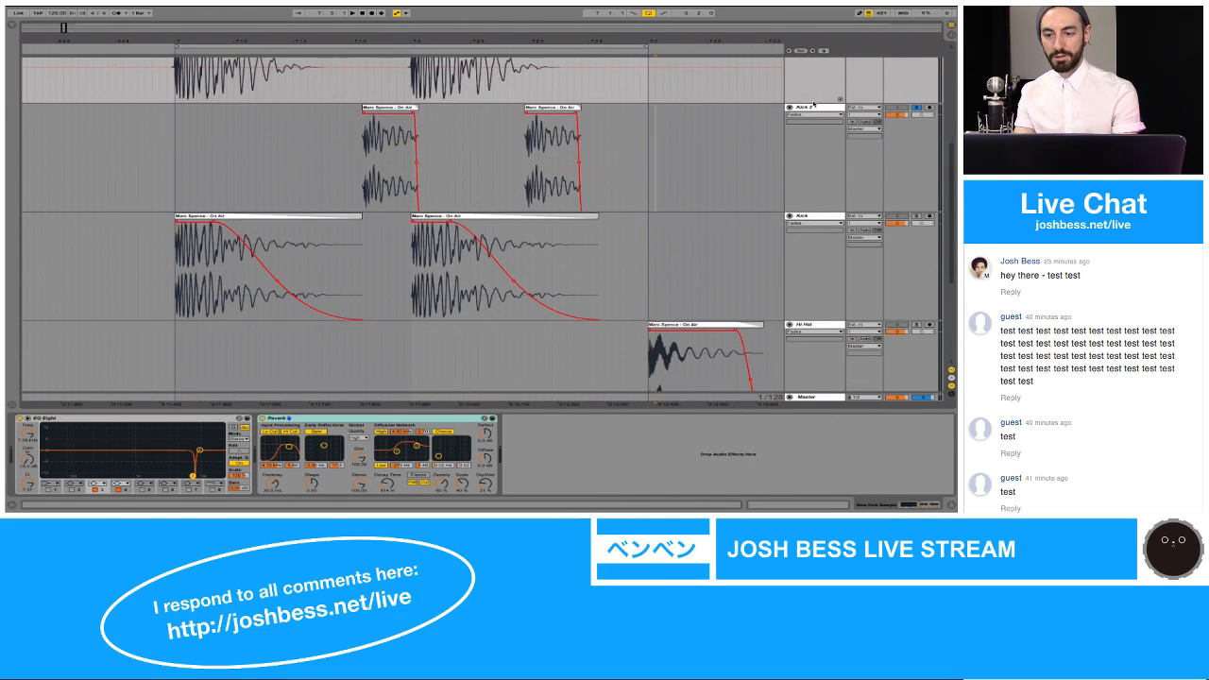
scroll(813, 104, up, 5)
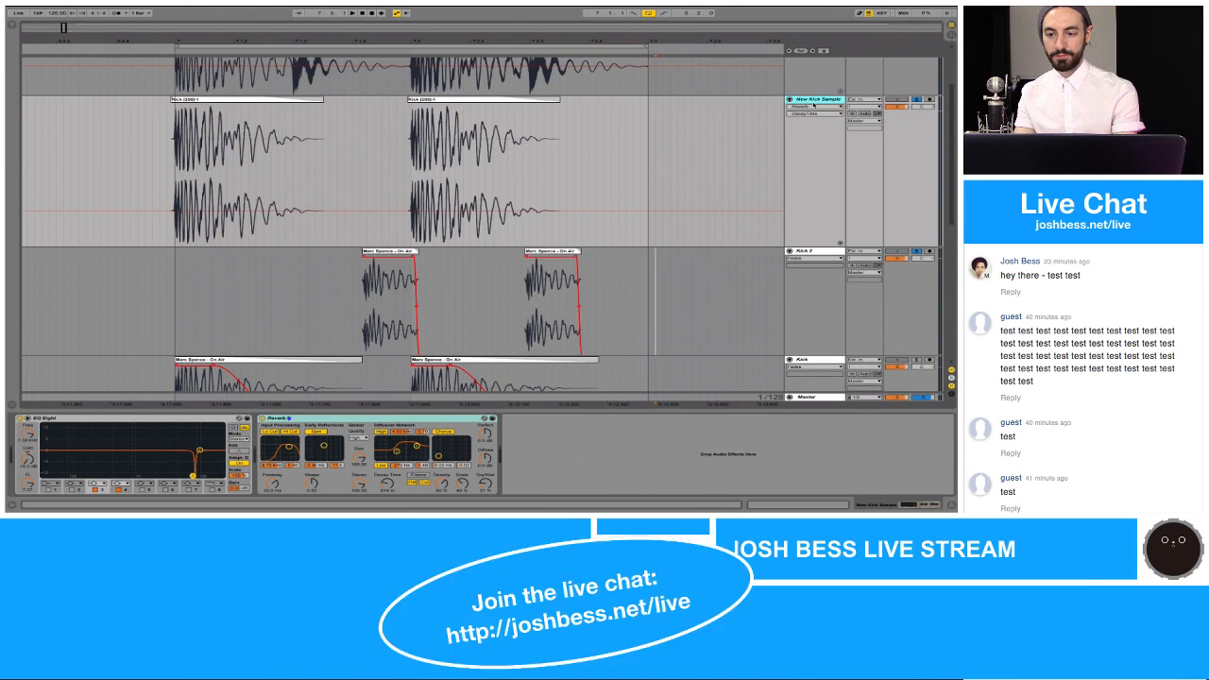
key(ctrl+t)
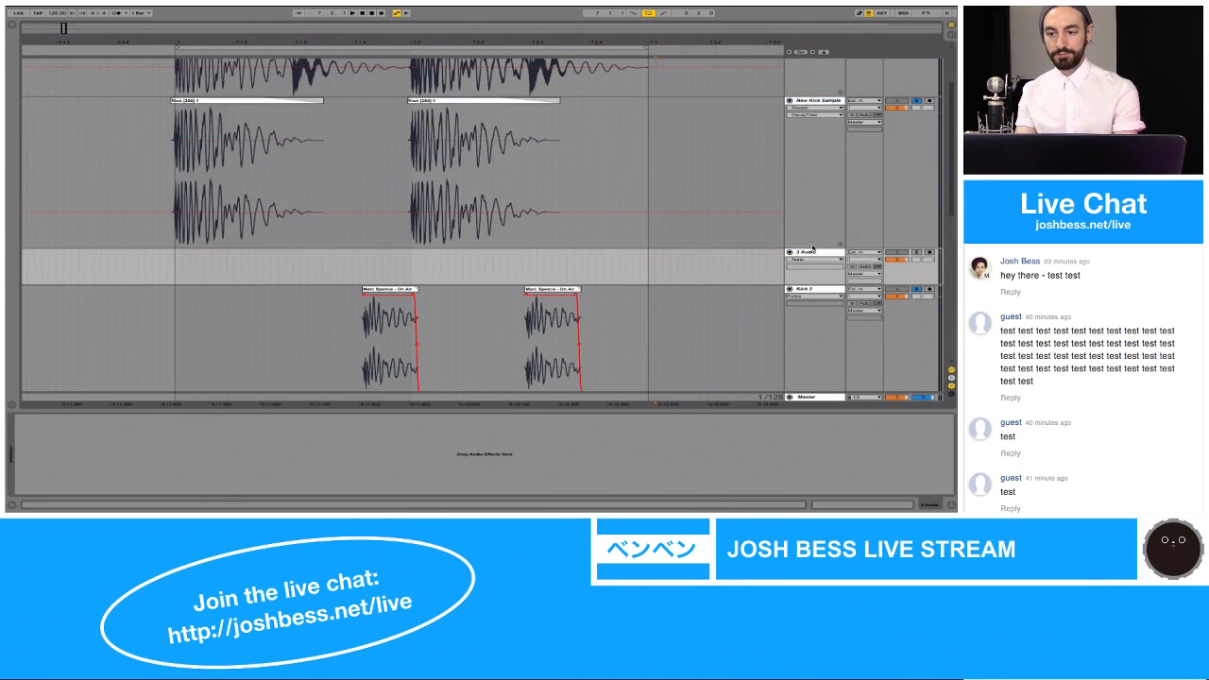
double_click(811, 253)
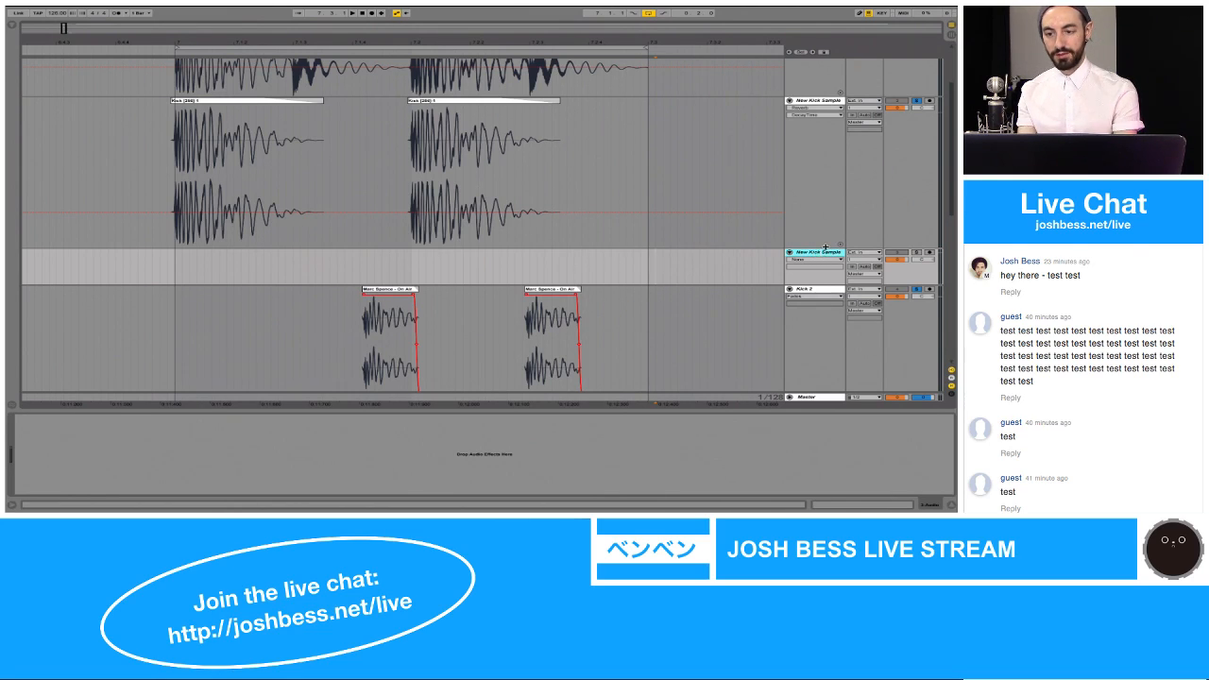
key(Return)
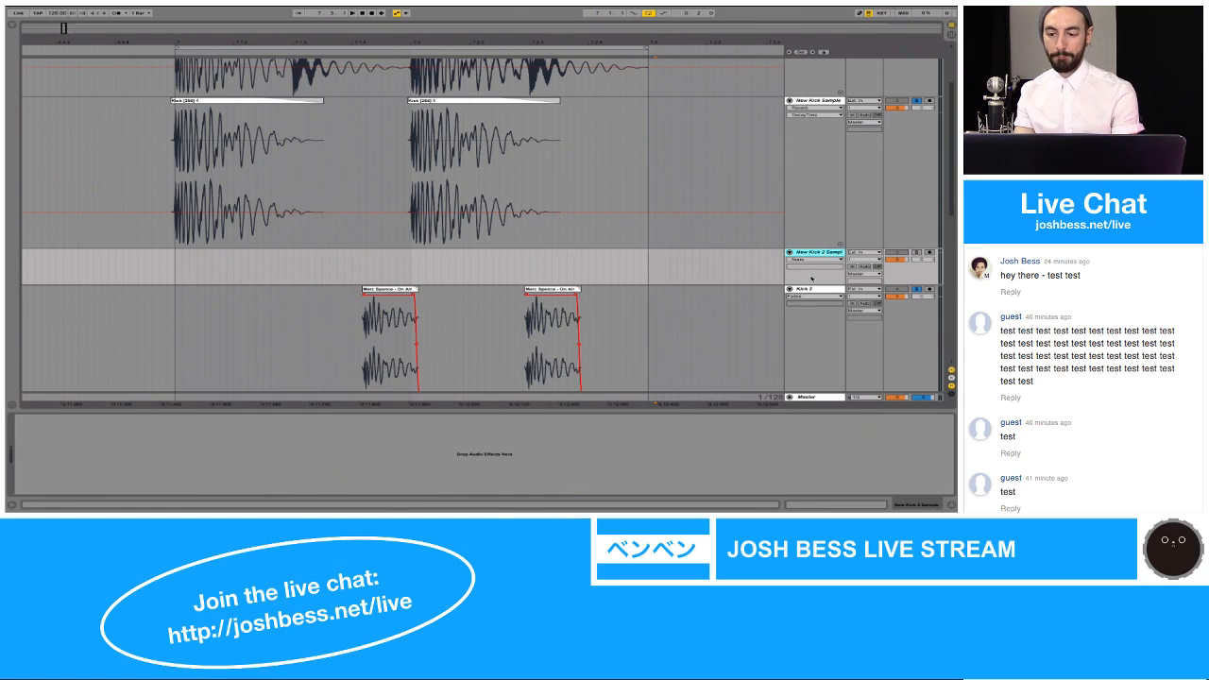
drag(811, 286, 808, 343)
click(799, 335)
Step: Solo the 1 Audio track and play the long On Air clip from near its first kick
scroll(761, 265, up, 3)
scroll(762, 265, right, 4)
scroll(761, 266, right, 10)
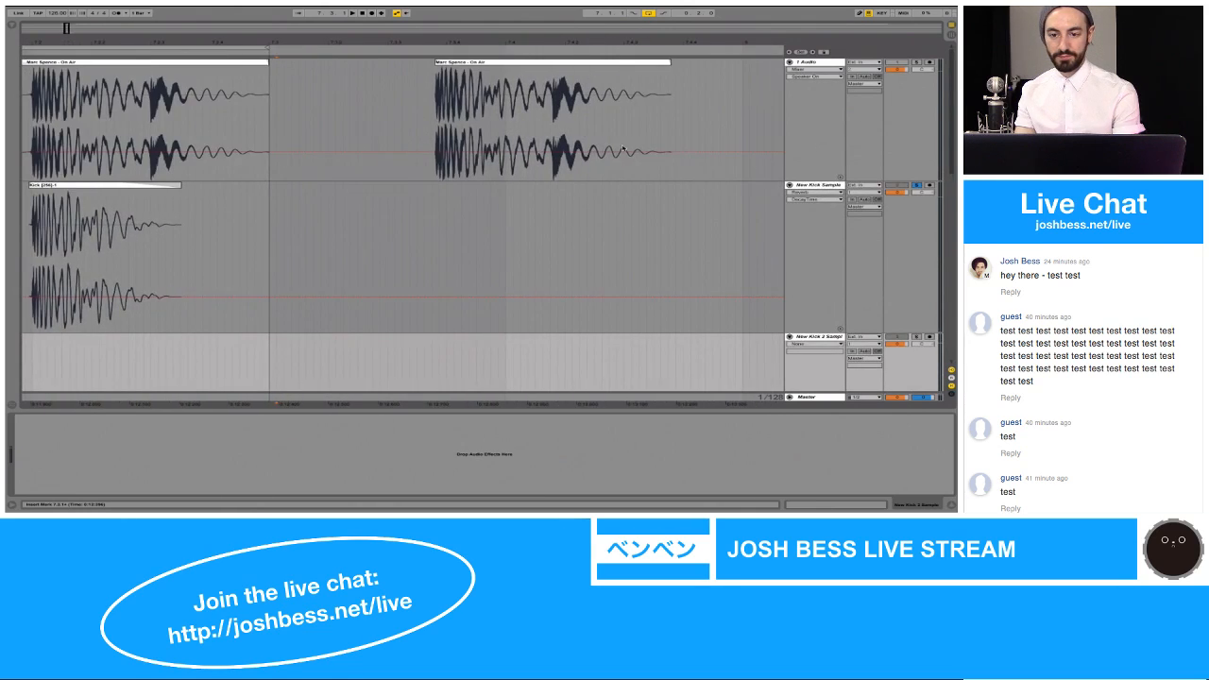
scroll(608, 137, right, 1)
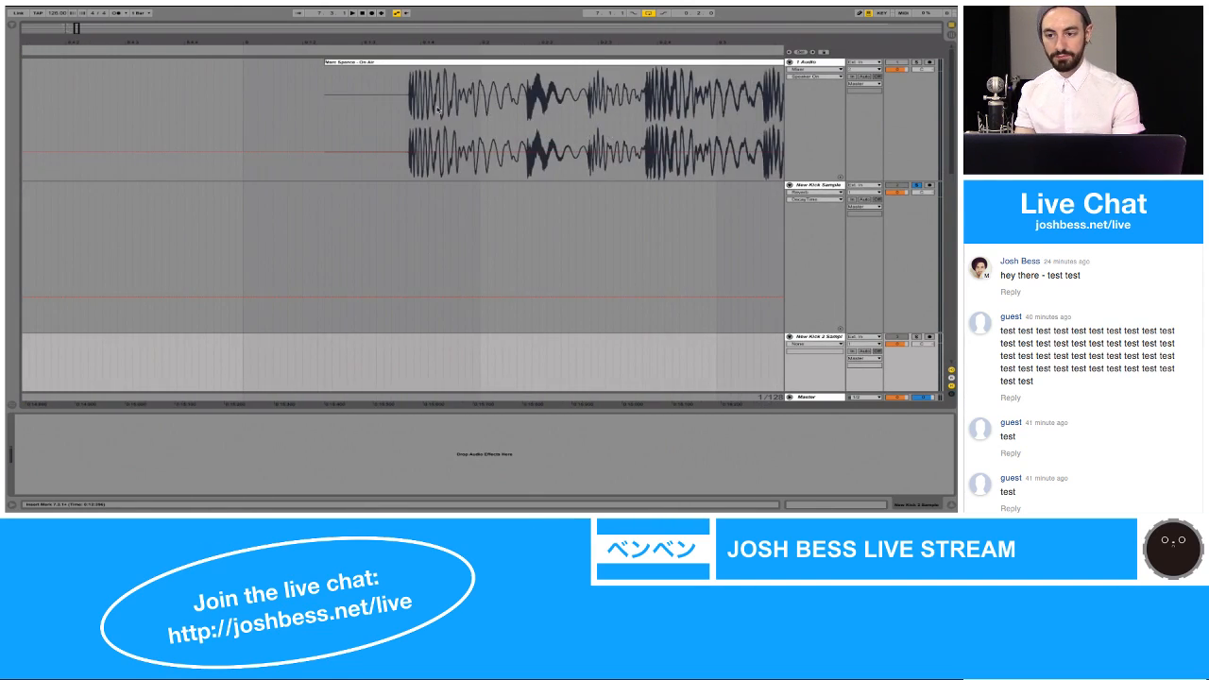
click(428, 133)
key(space)
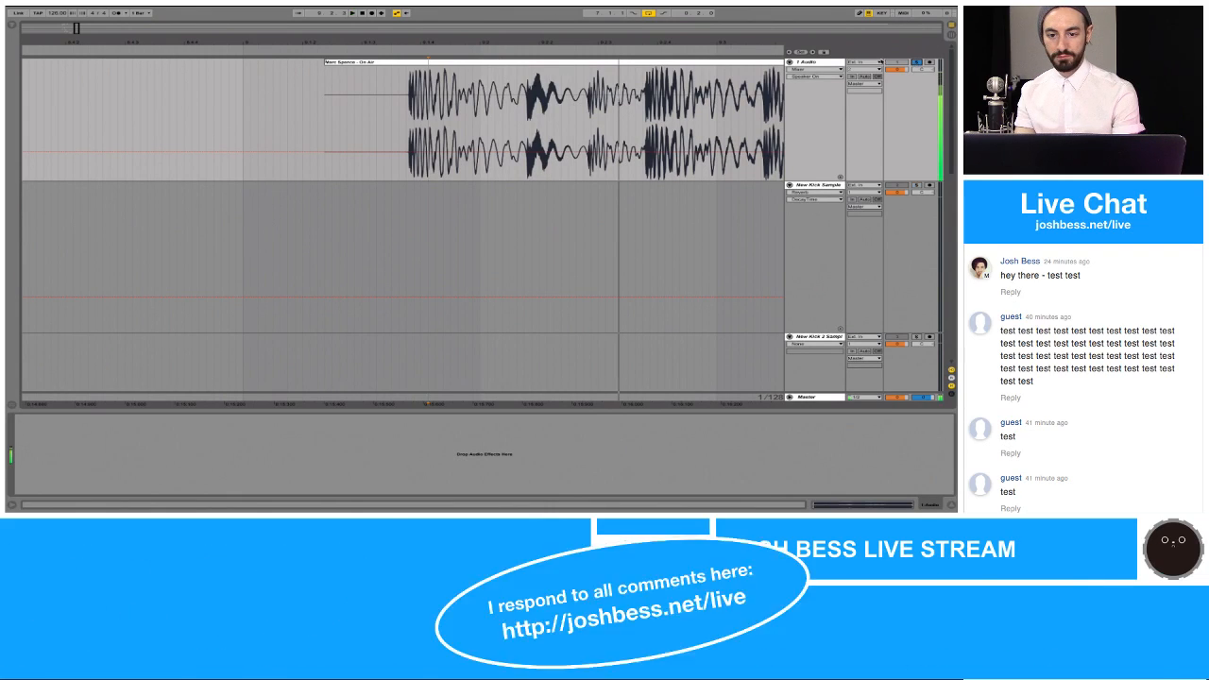
key(space)
drag(619, 41, 619, 30)
key(space)
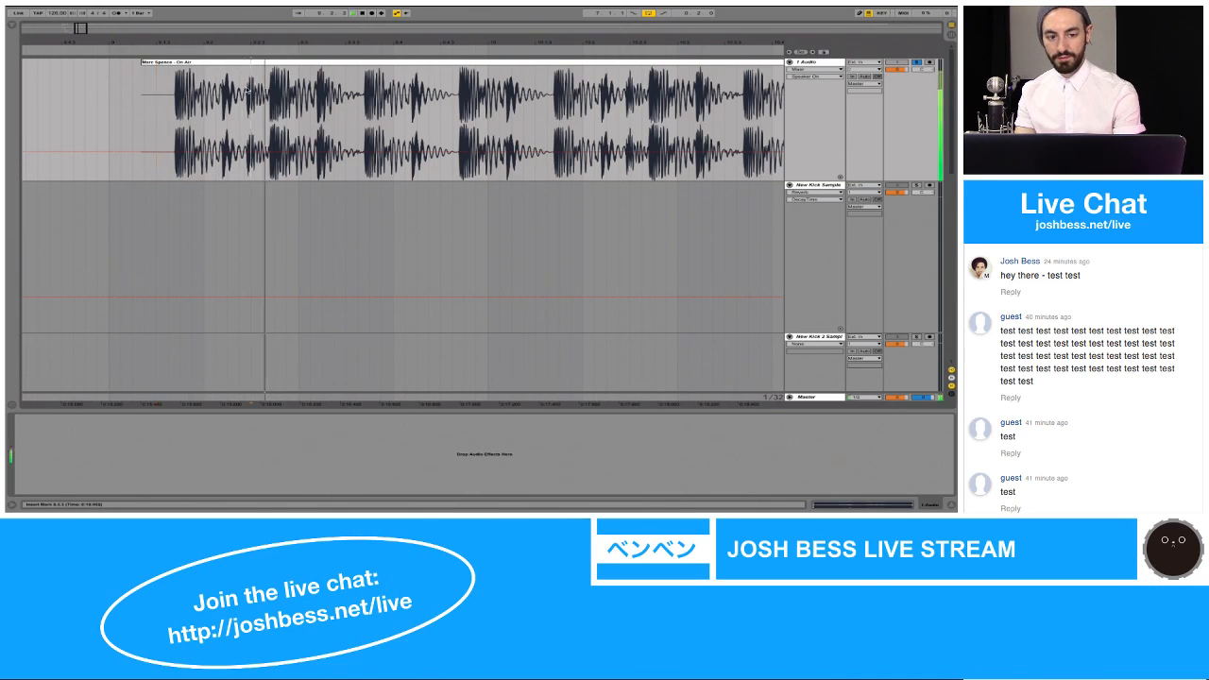
Step: Listen to the On Air clip on 1 Audio from after its first kick, and again from just before that kick
click(239, 94)
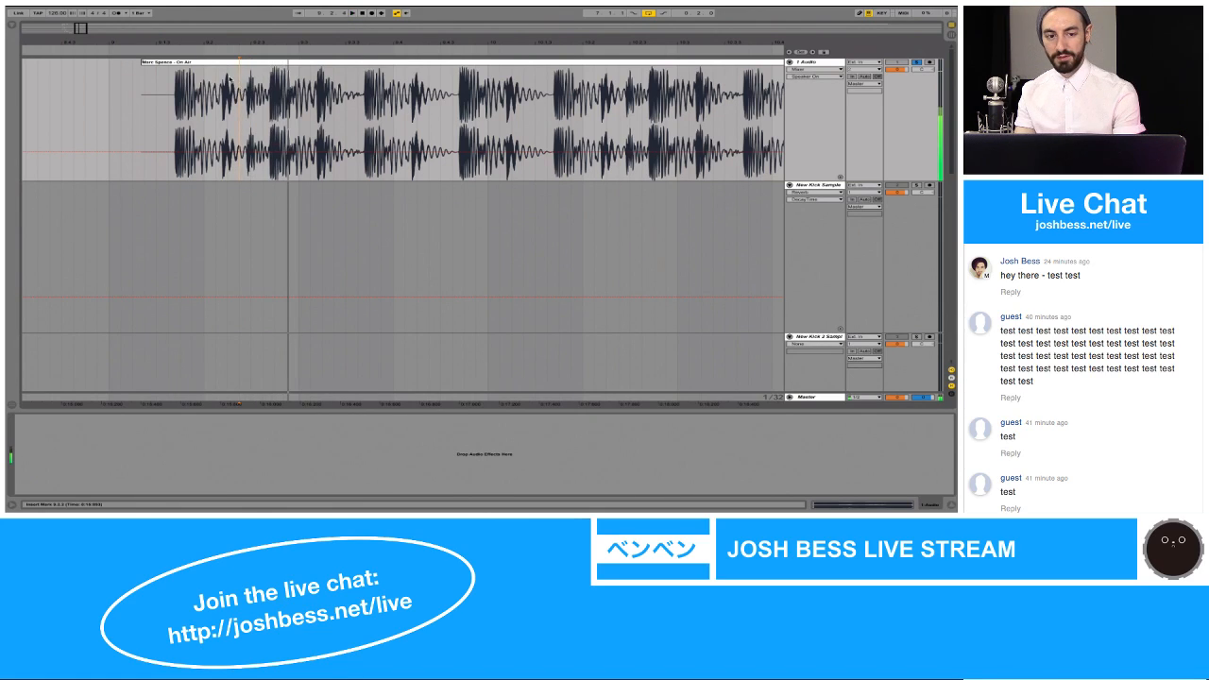
key(space)
key(space)
key(space)
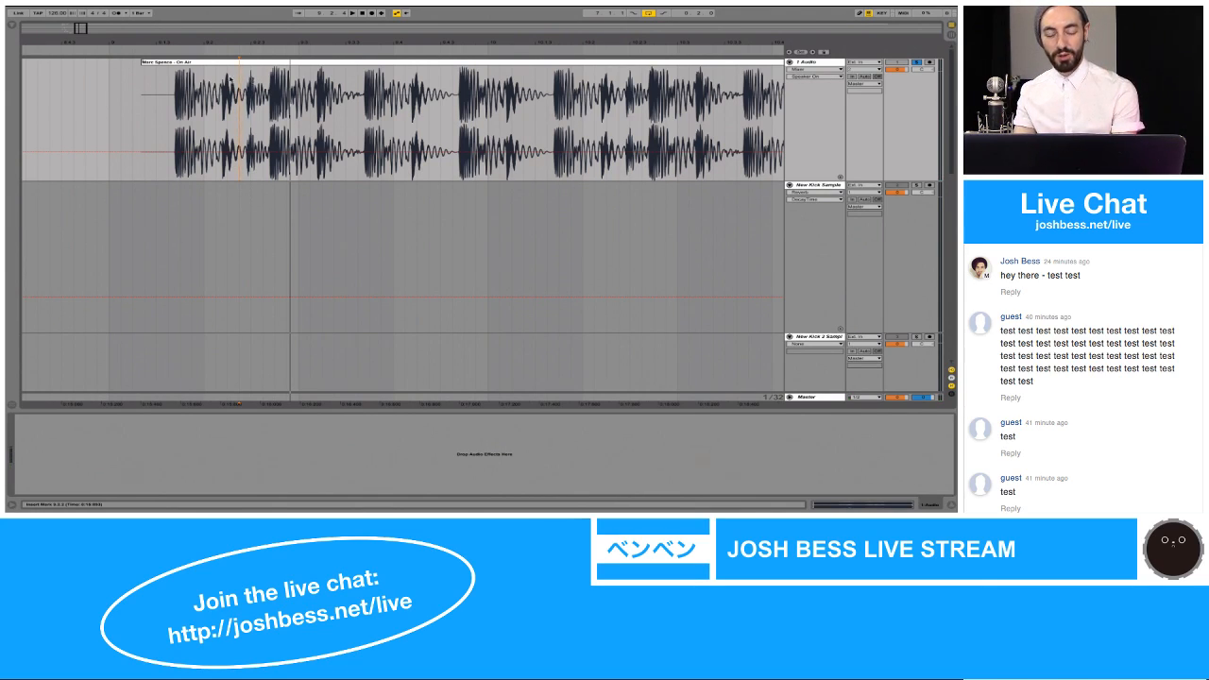
click(173, 87)
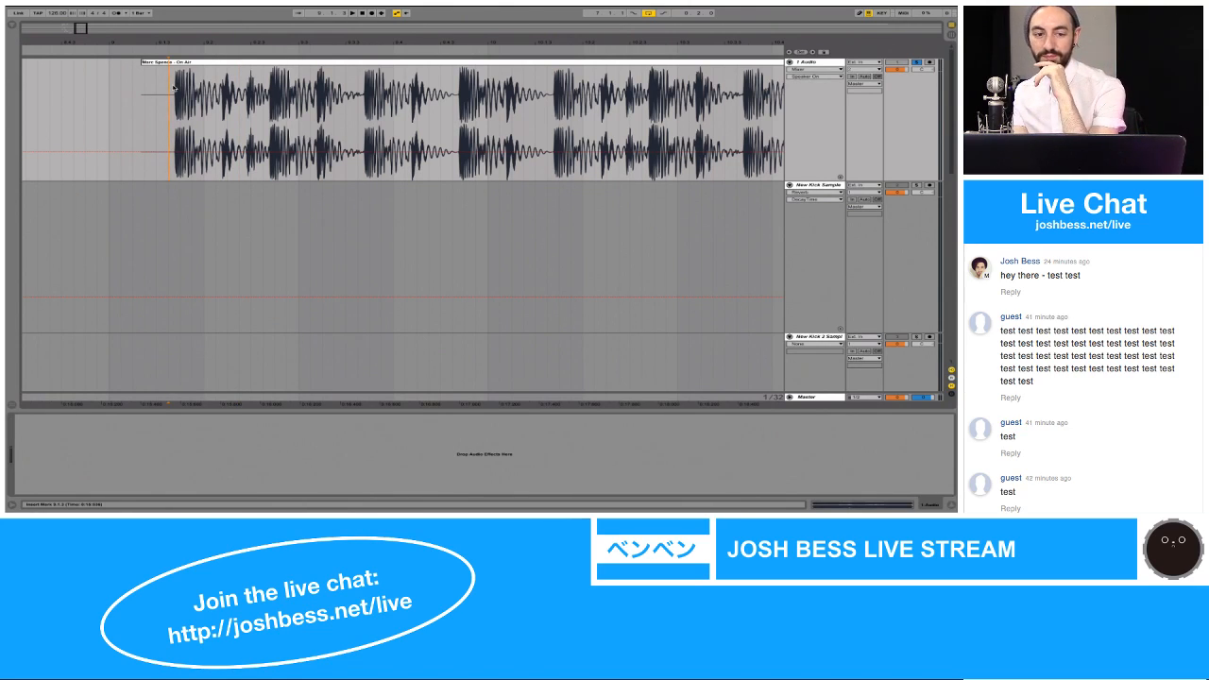
key(space)
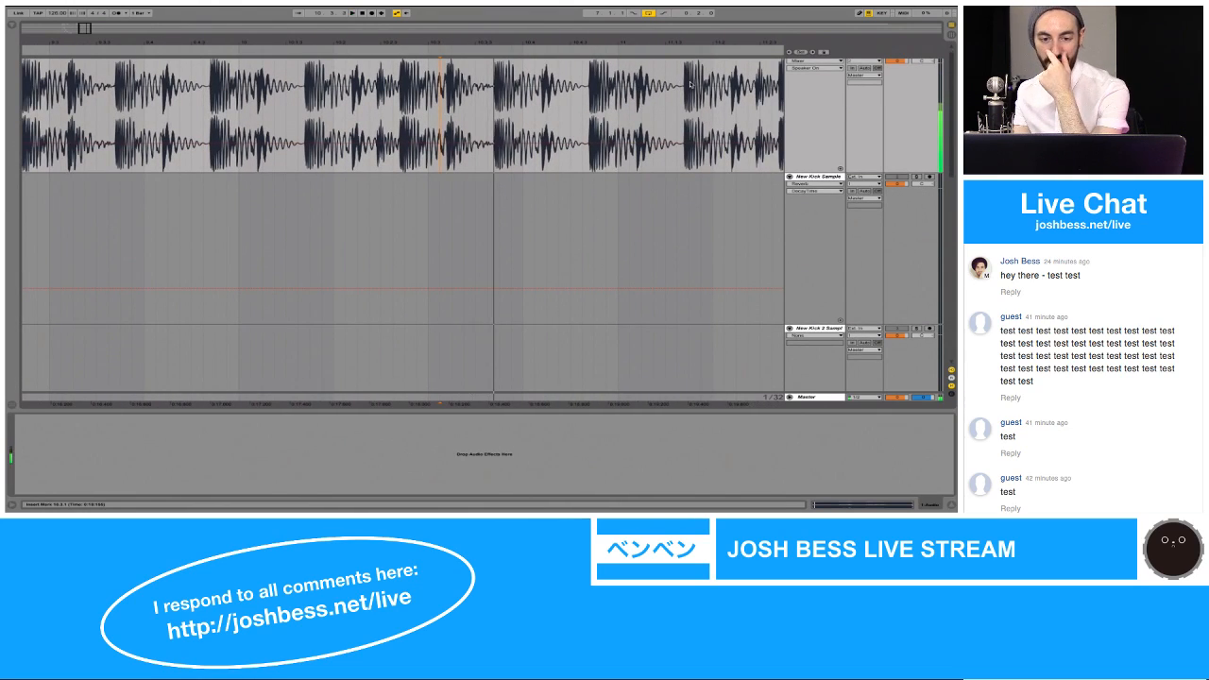
scroll(690, 84, up, 1)
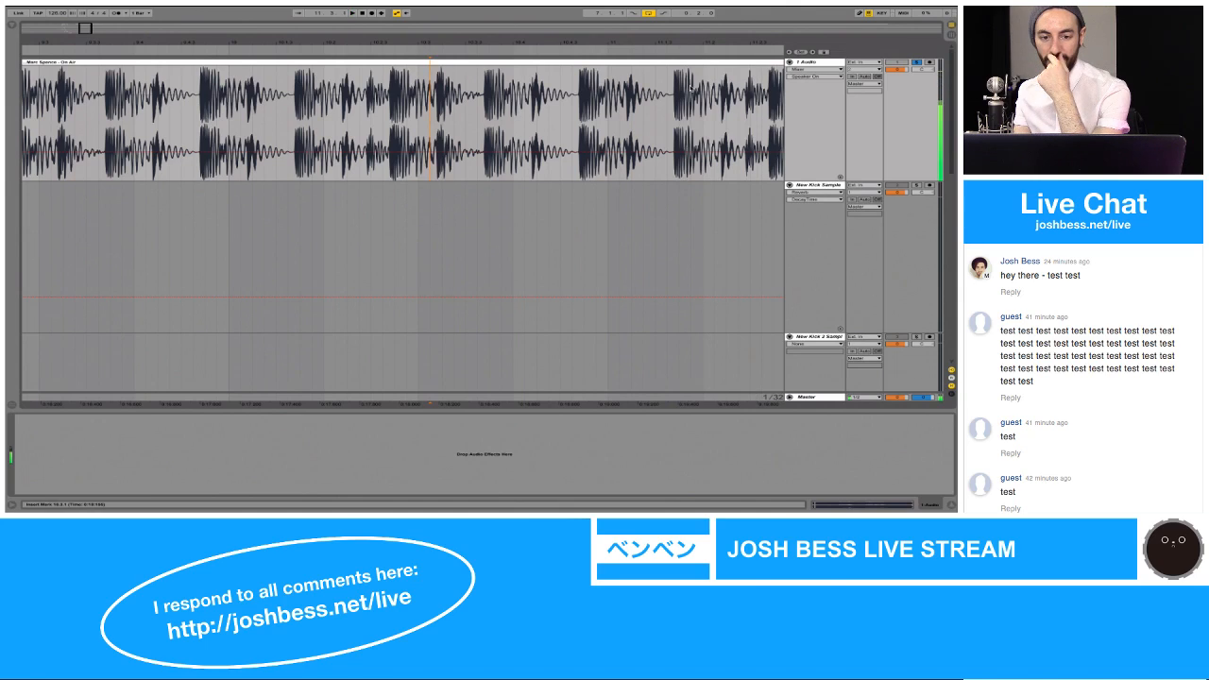
scroll(690, 88, left, 5)
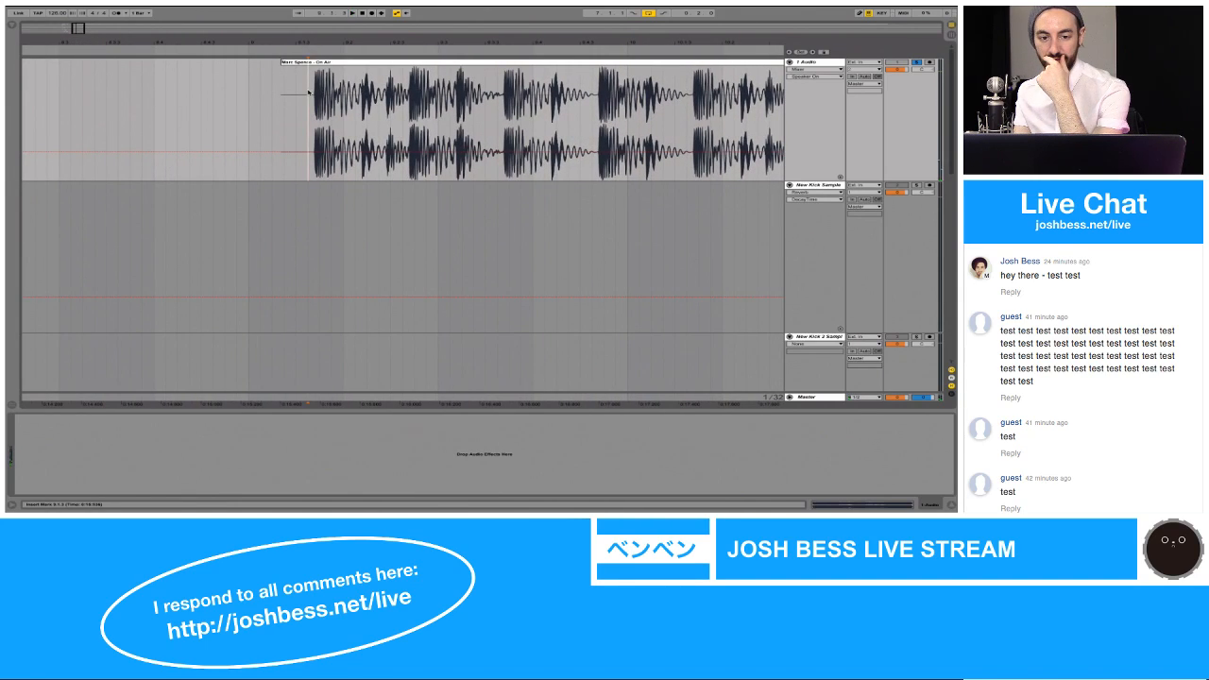
Step: Replay the opening of the long On Air clip and mark the section between its first two main kicks
key(space)
click(354, 90)
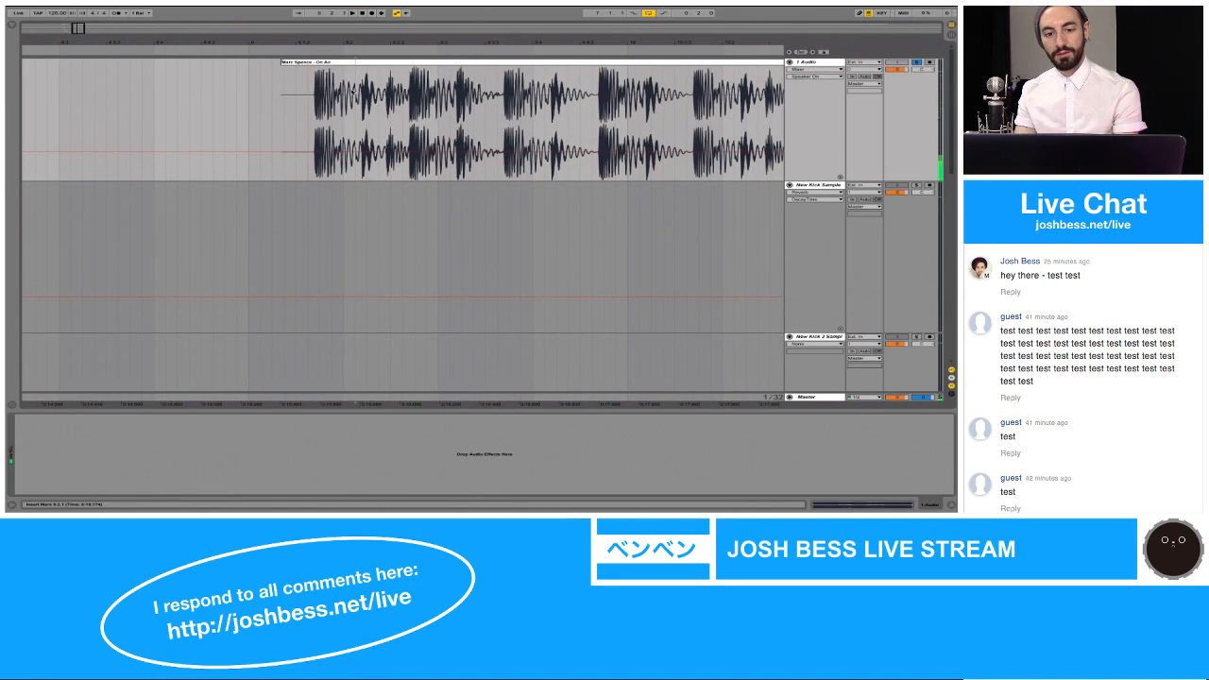
drag(354, 90, 419, 88)
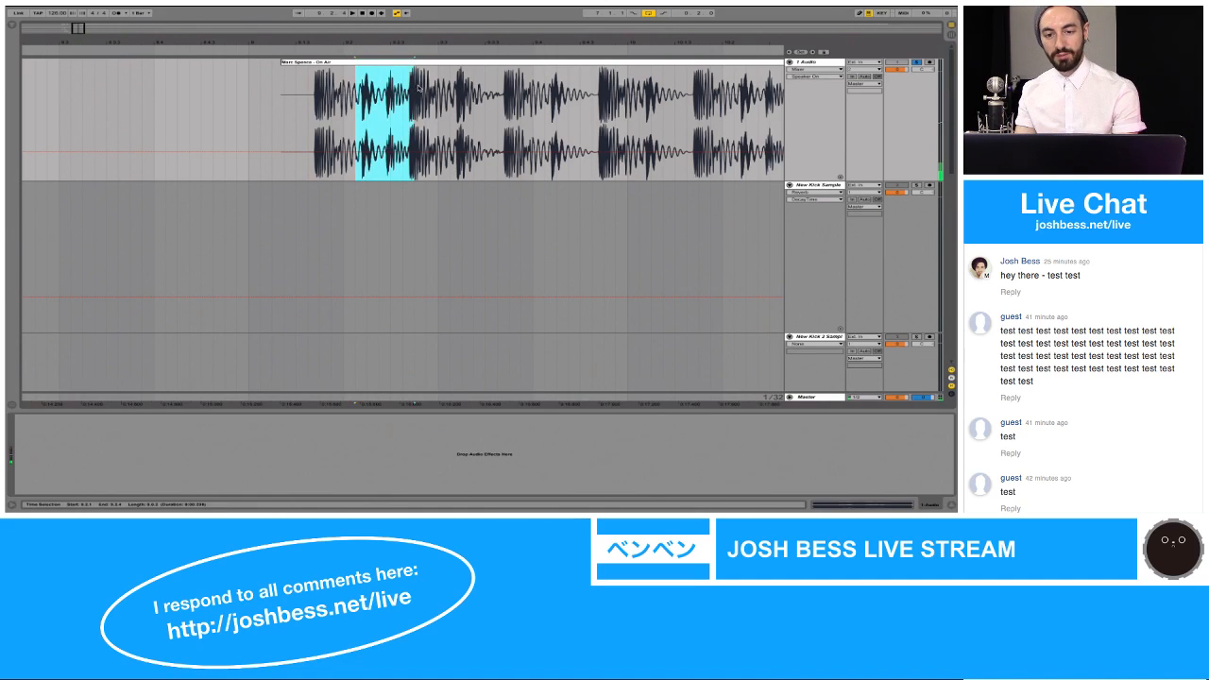
click(449, 59)
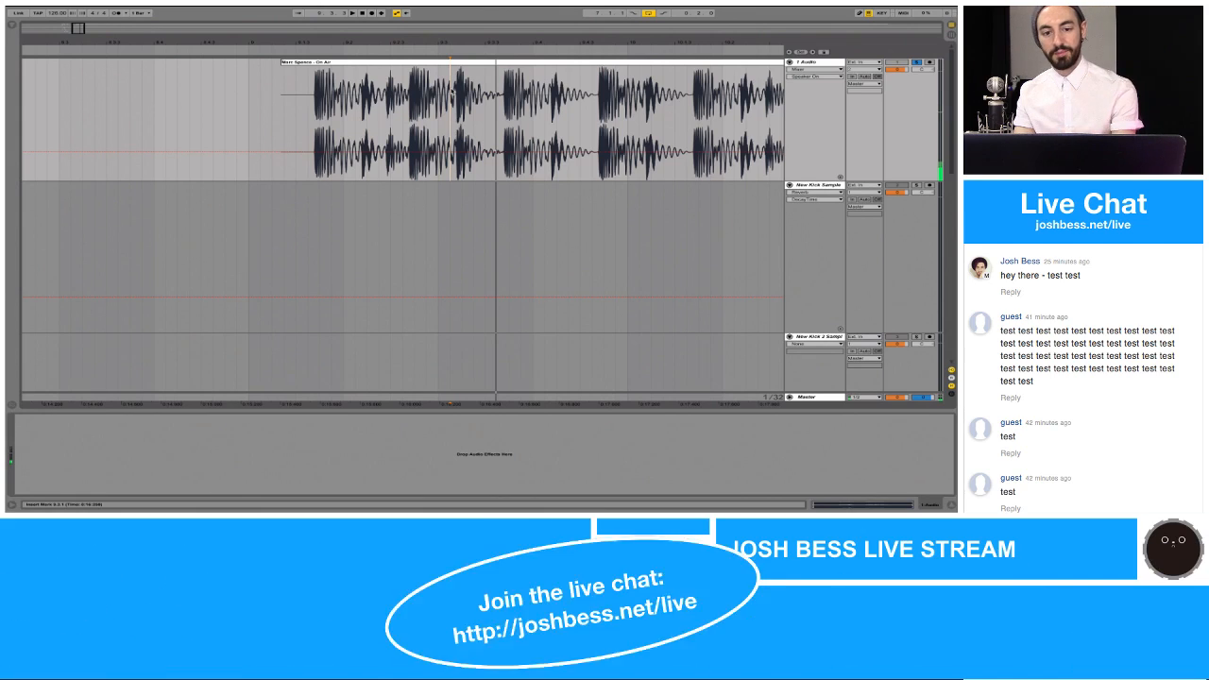
Step: Replay the short hits between the first two main kicks of the long On Air clip repeatedly and select that stretch
click(356, 97)
key(space)
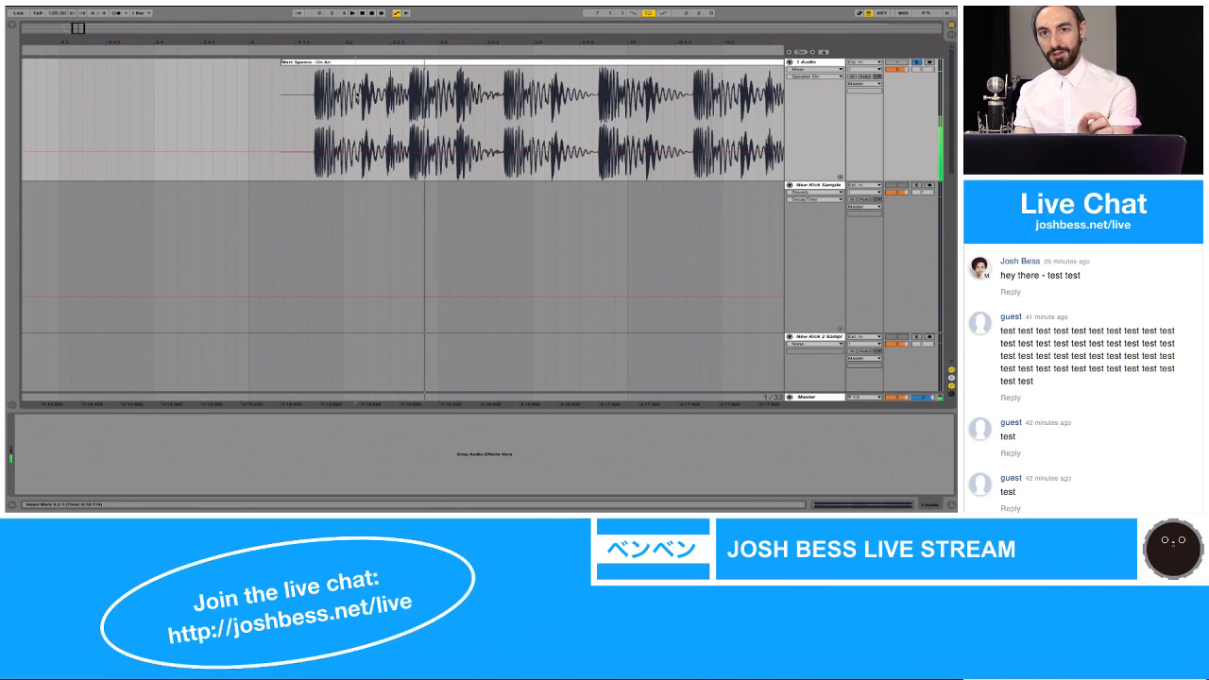
key(space)
key(space)
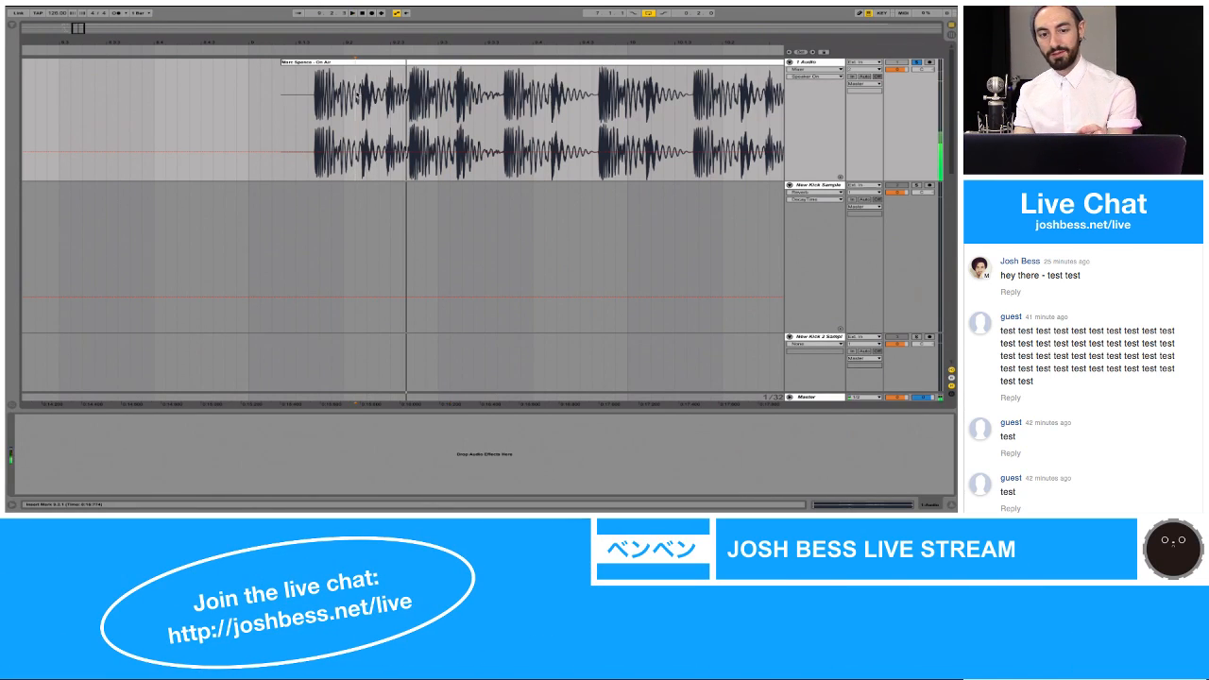
key(space)
key(space)
key(space)
key(space)
key(space)
key(space)
key(space)
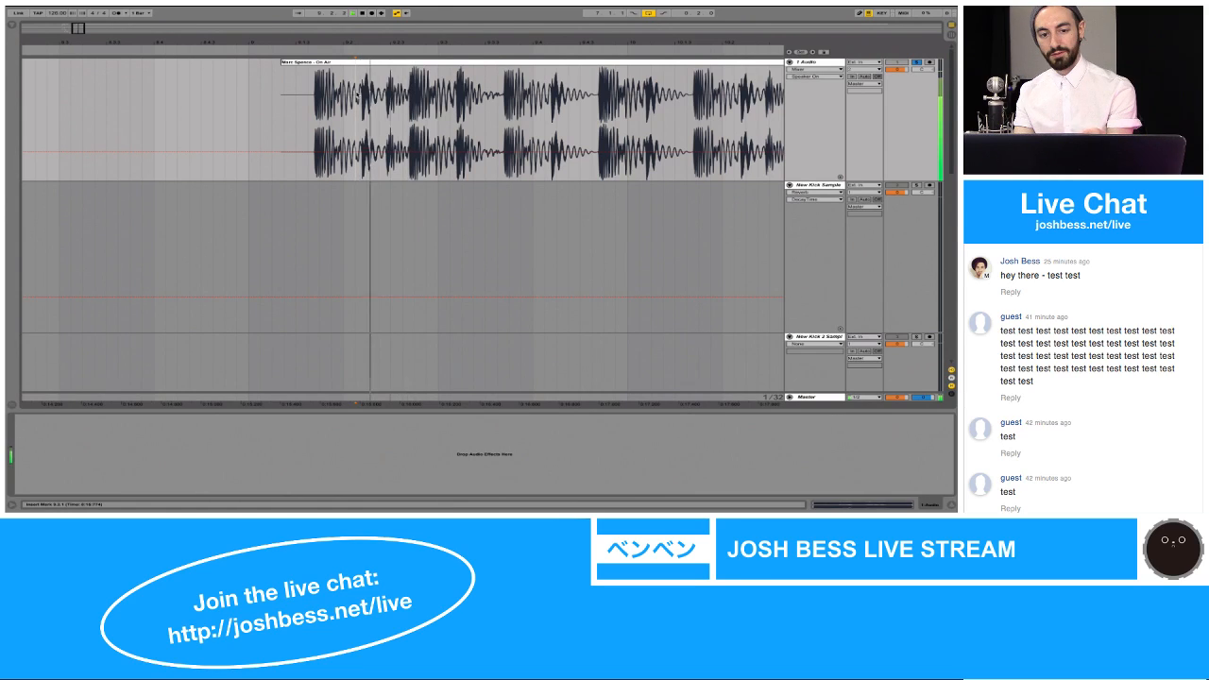
key(space)
key(space)
key(space)
key(space)
key(space)
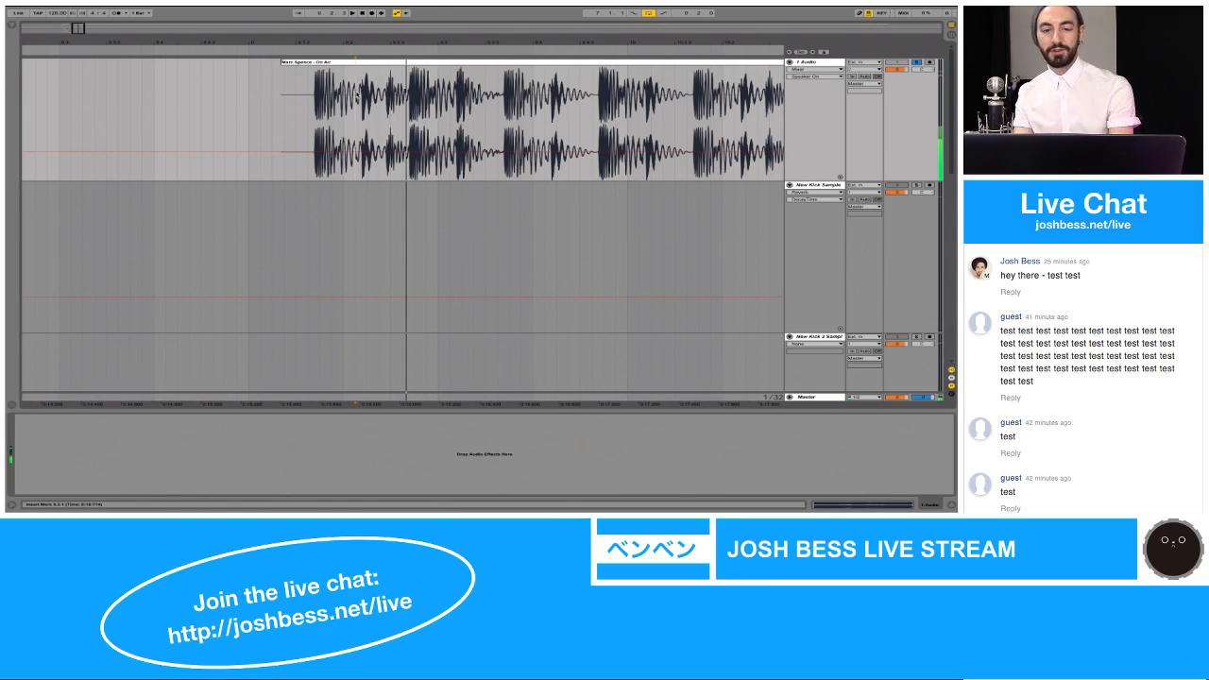
drag(355, 113, 409, 100)
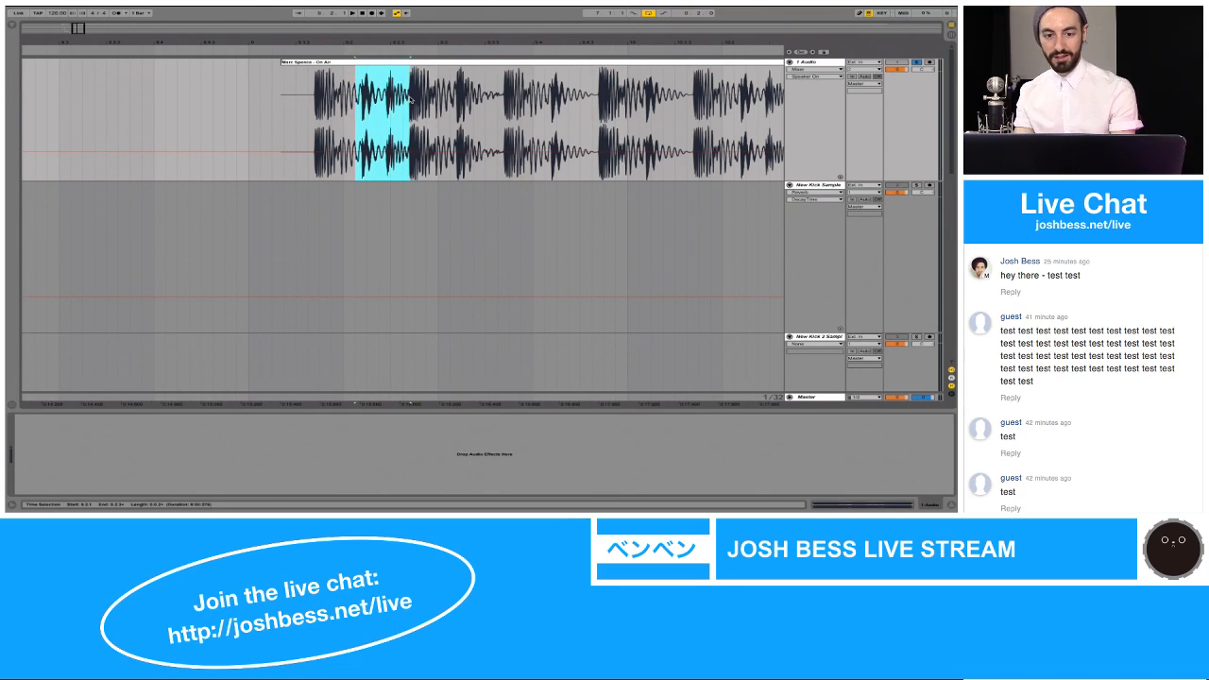
Step: Paste a copy of the selected On Air hits at bar 7 on the New Kick 2 Sample track
scroll(380, 100, left, 10)
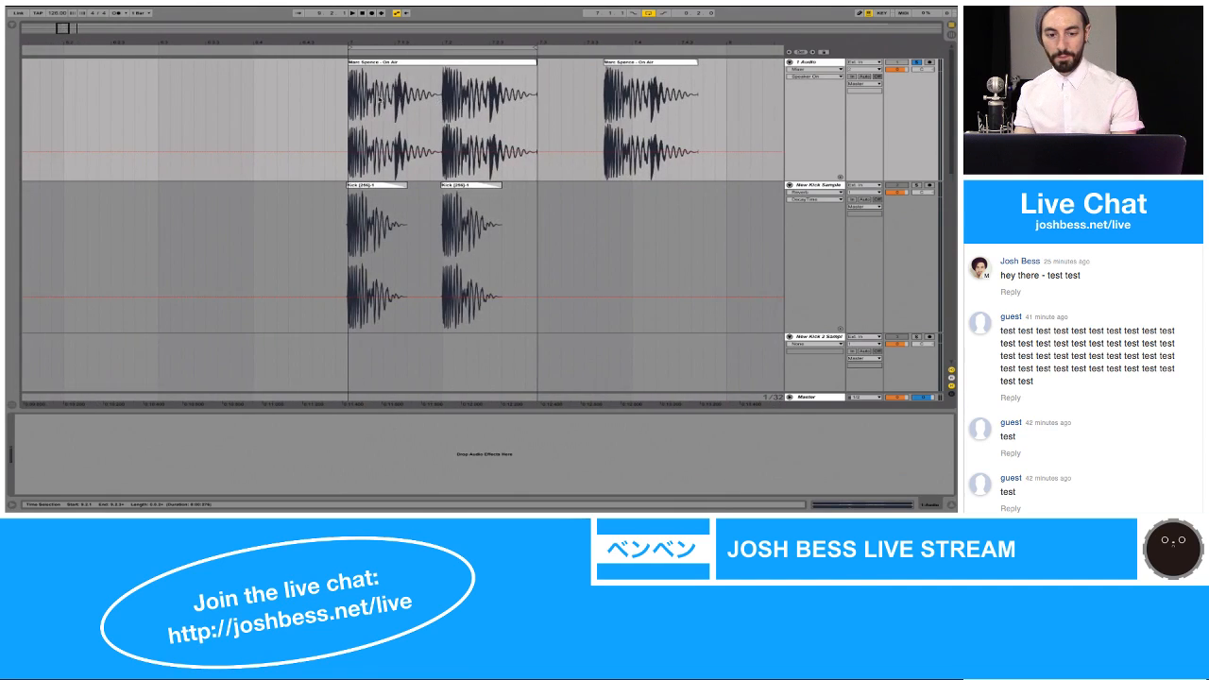
scroll(380, 101, down, 2)
scroll(358, 268, down, 4)
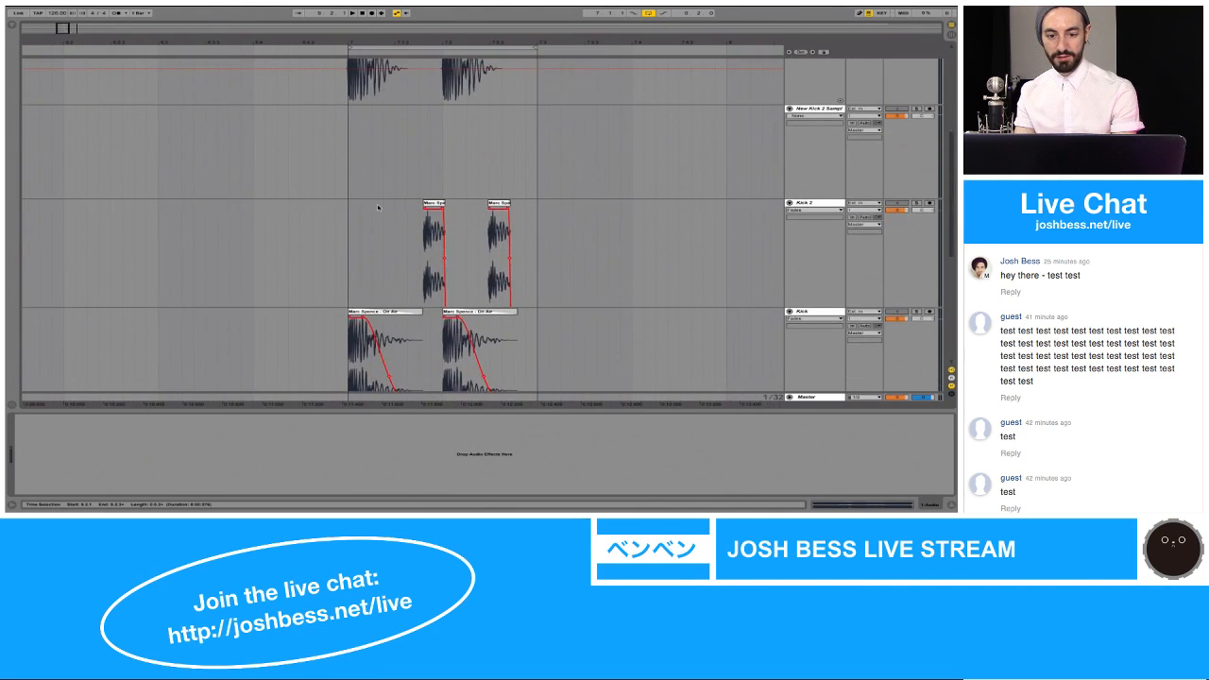
click(365, 156)
key(ctrl+v)
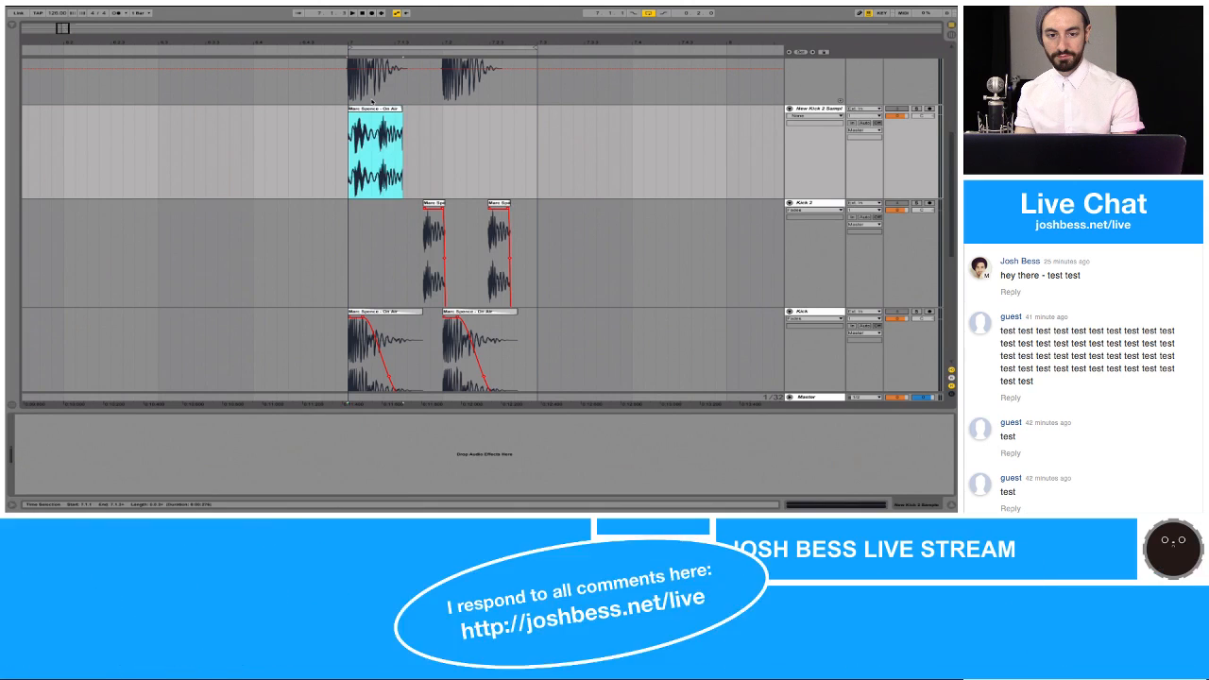
Step: Solo the New Kick 2 Sample track and play the pasted On Air clip
drag(378, 42, 379, 40)
click(915, 111)
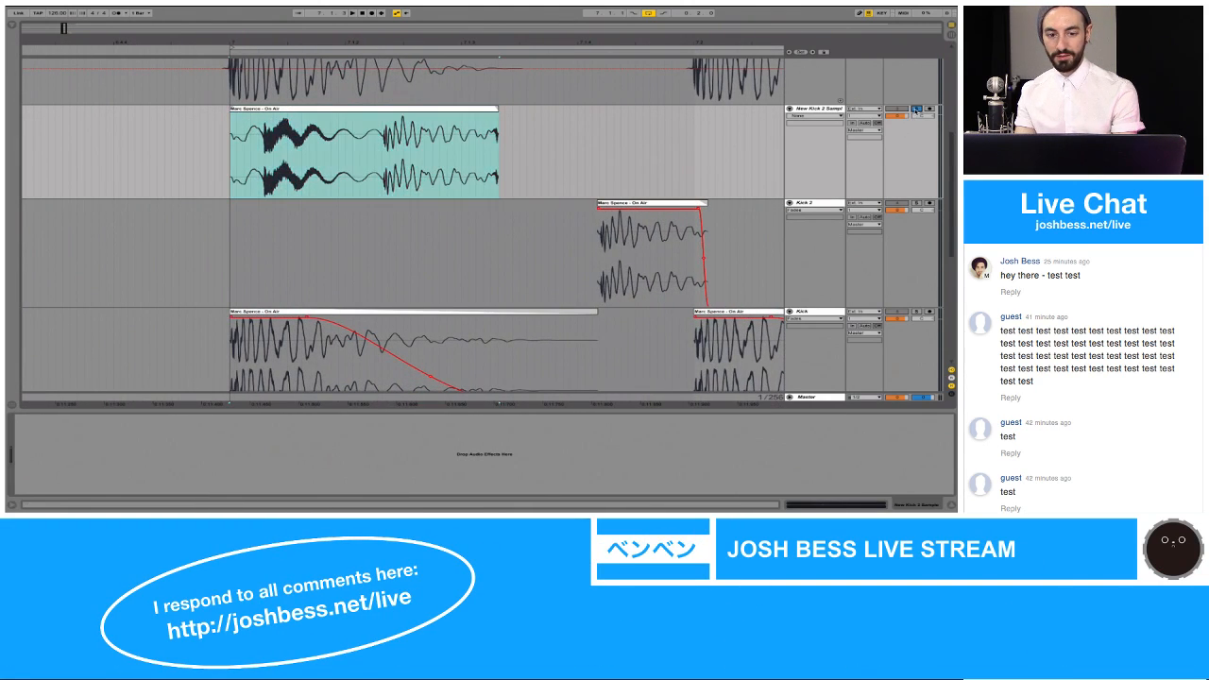
key(space)
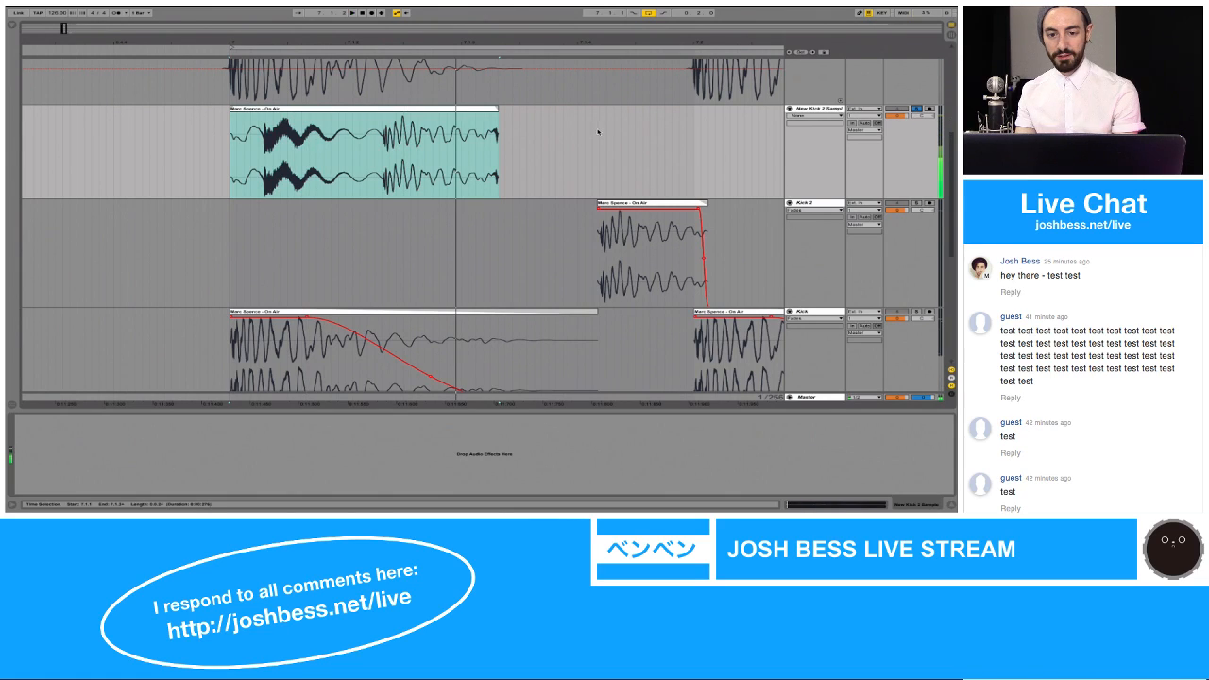
Step: Extend the pasted On Air clip to include the following main kick and open its waveform for editing
drag(498, 113, 627, 111)
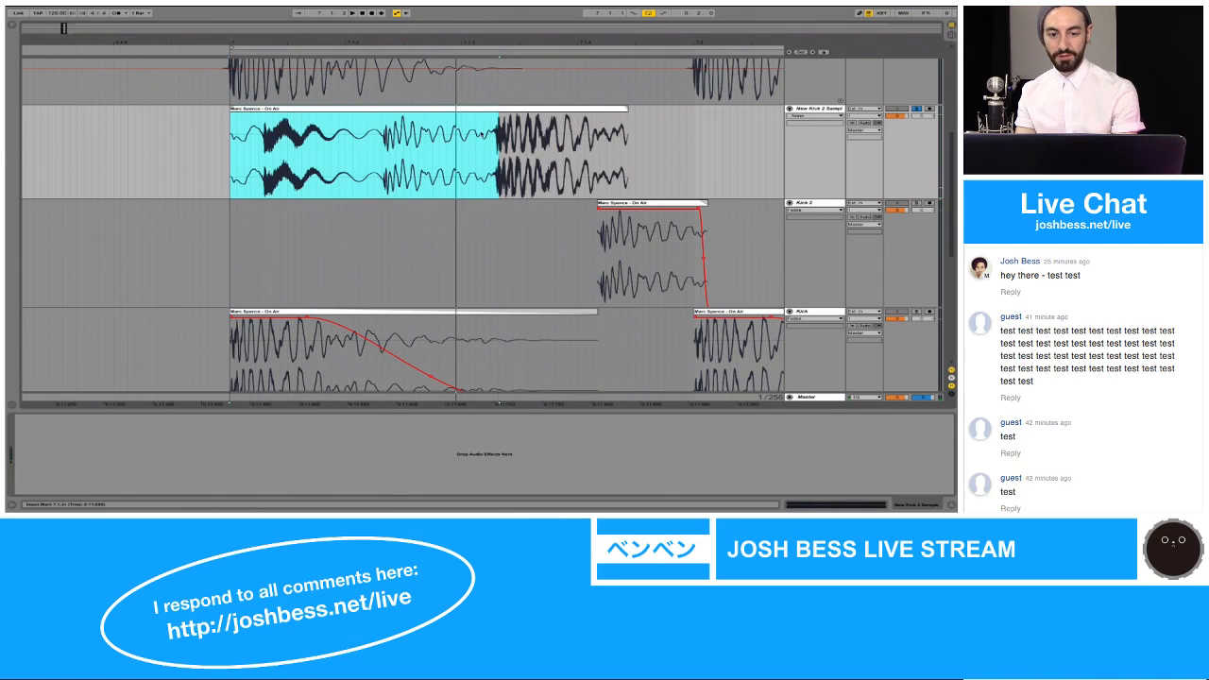
drag(368, 147, 502, 148)
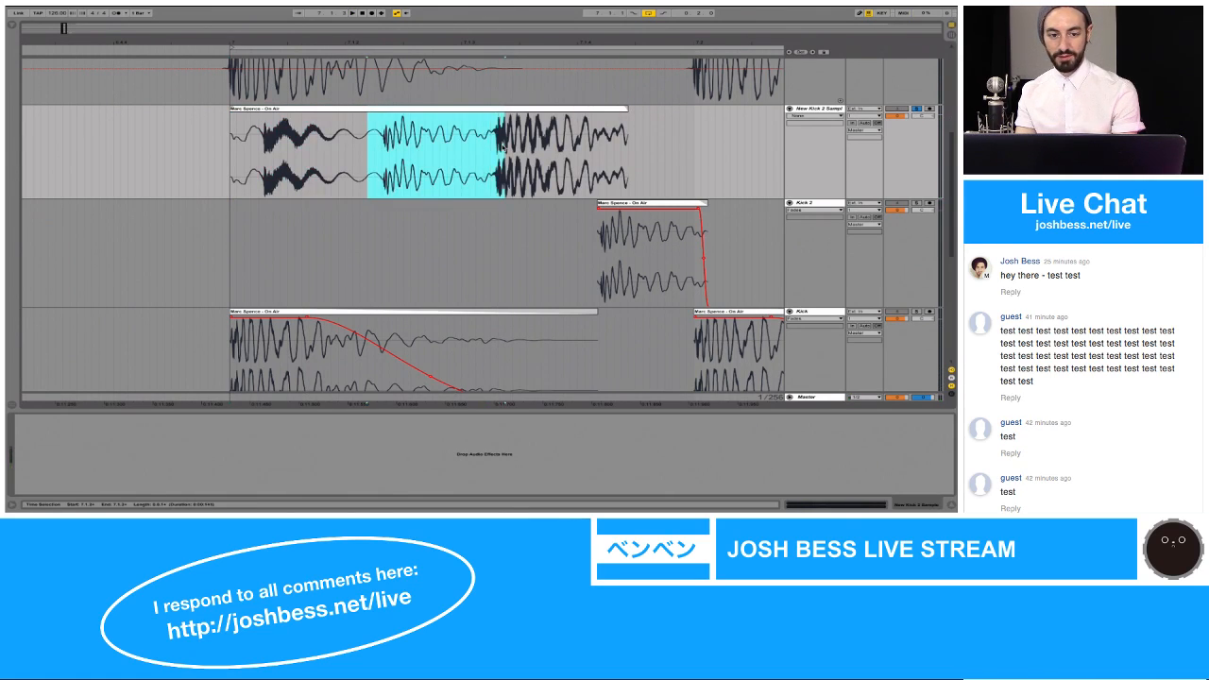
double_click(333, 109)
scroll(304, 315, up, 1)
scroll(304, 316, right, 1)
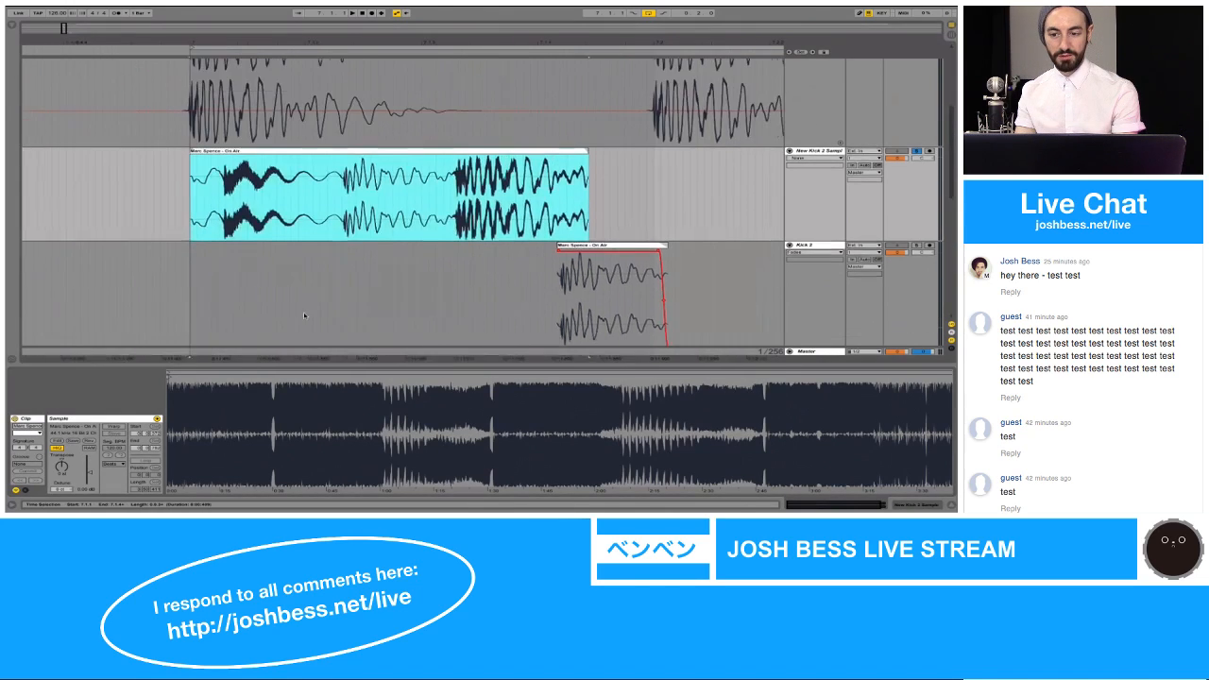
scroll(304, 315, up, 1)
scroll(304, 315, right, 1)
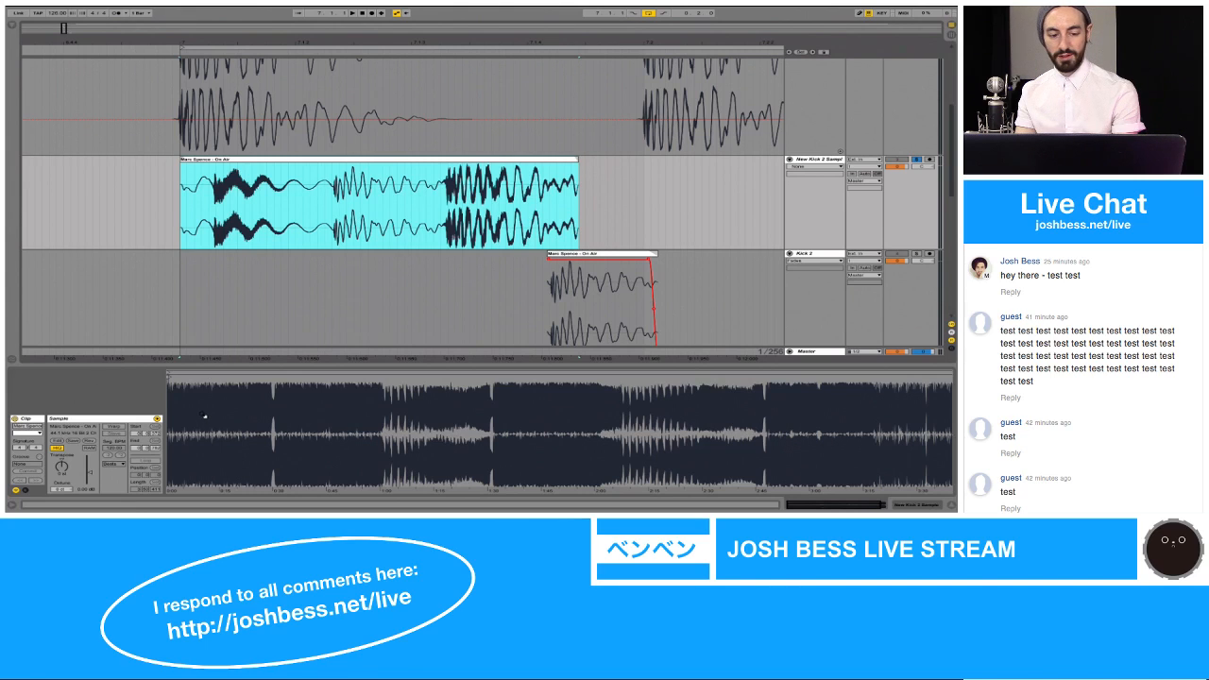
Step: Move the pasted clip's start marker to the zero crossing just before the second kick's attack
drag(204, 416, 204, 443)
drag(181, 381, 252, 378)
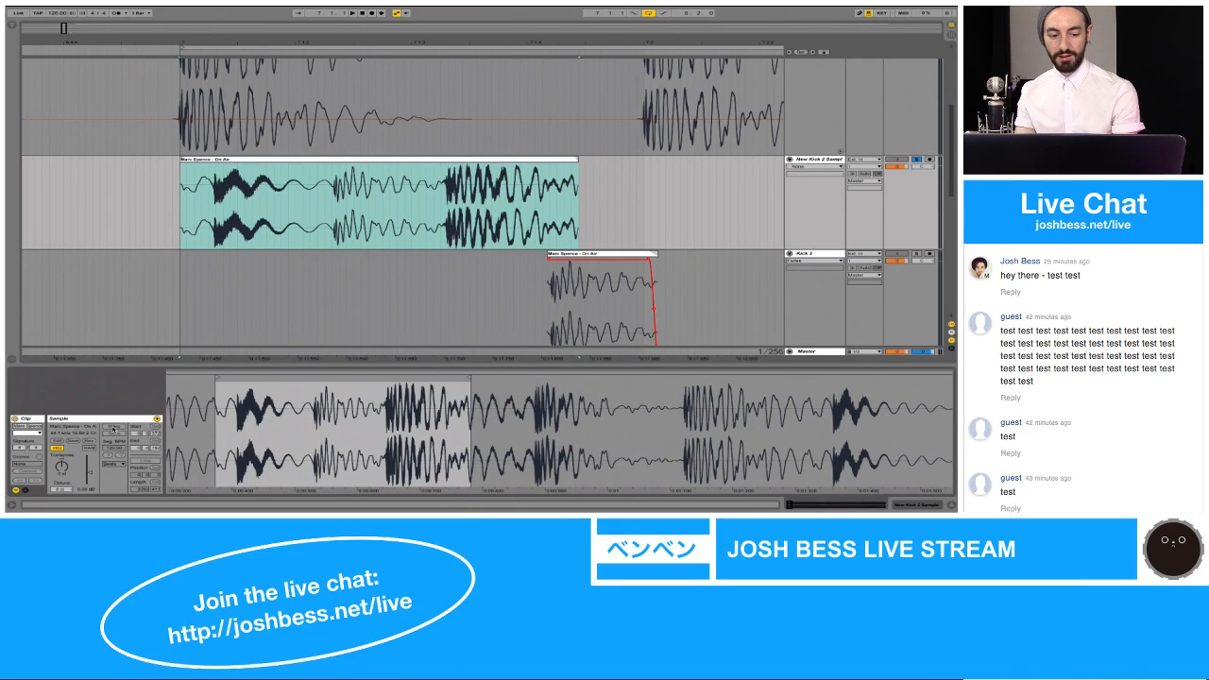
click(113, 429)
click(113, 429)
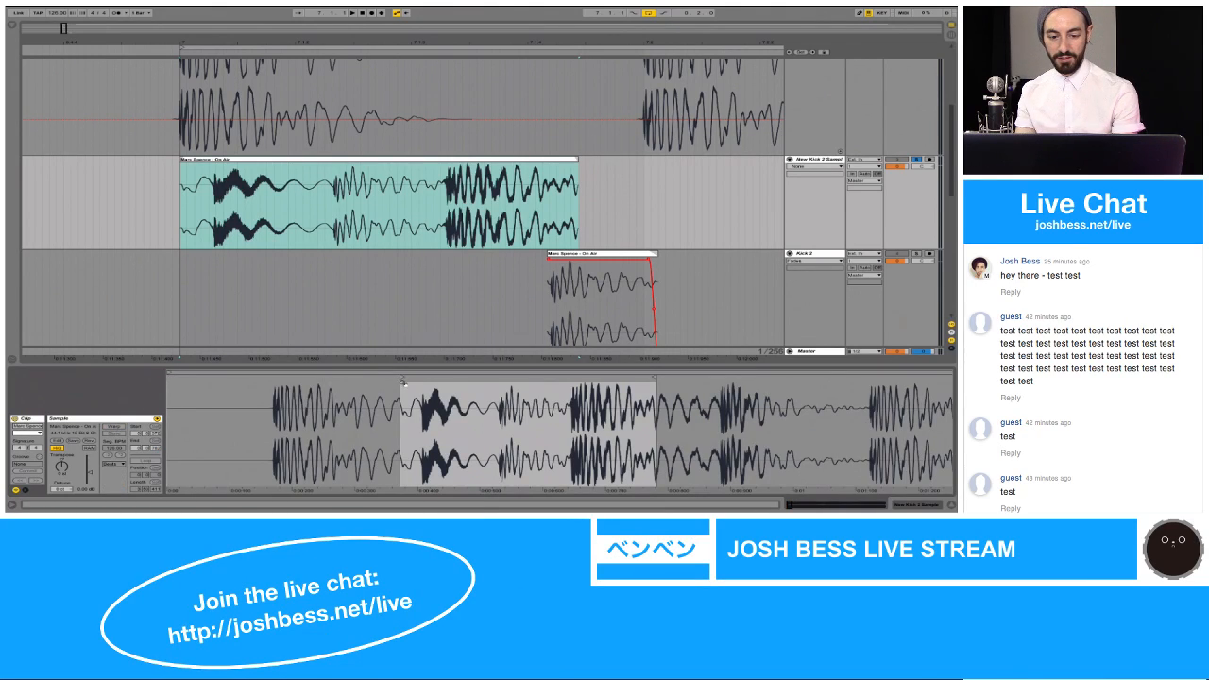
mouse_move(402, 376)
mouse_down()
mouse_move(499, 376)
mouse_move(496, 500)
mouse_up()
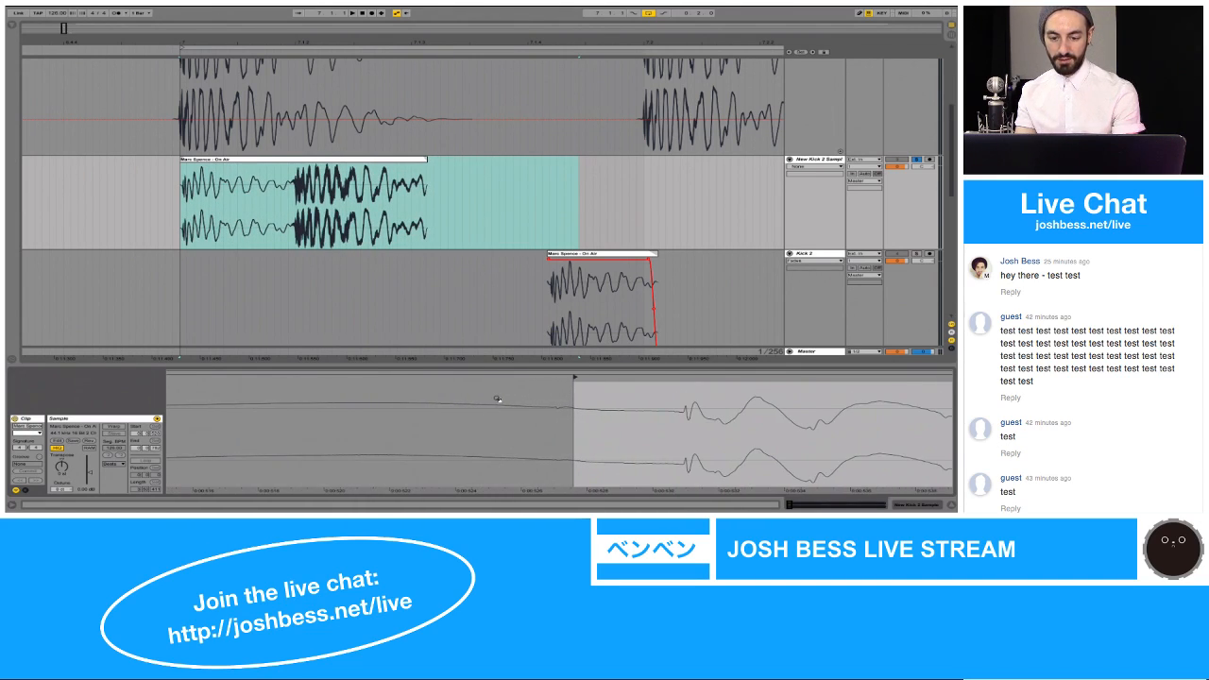
mouse_move(573, 376)
mouse_down()
mouse_move(518, 376)
mouse_move(551, 376)
mouse_up()
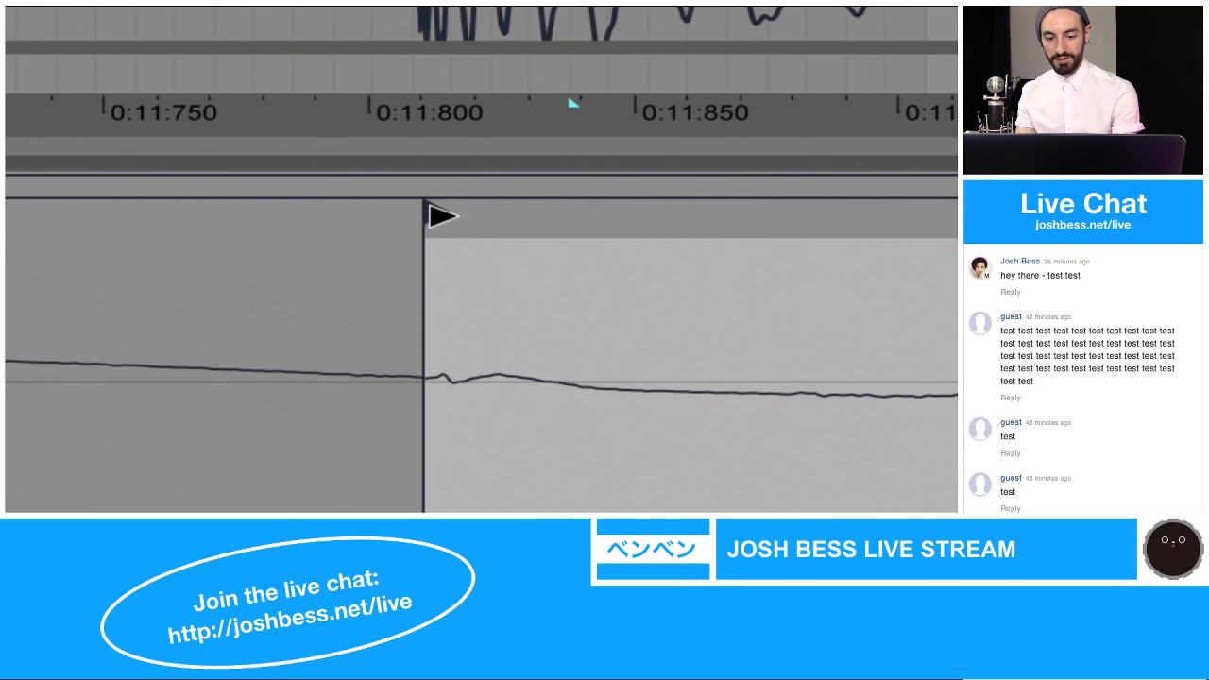
drag(438, 214, 463, 216)
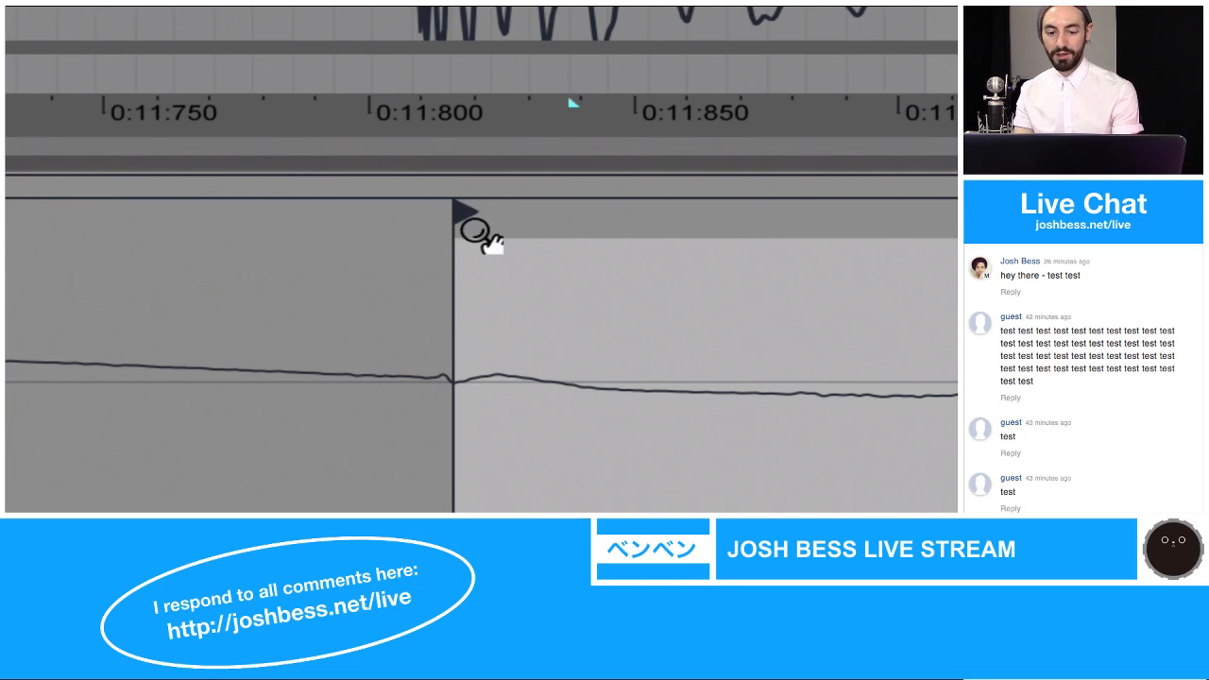
mouse_move(461, 238)
mouse_down()
mouse_move(472, 246)
mouse_move(455, 211)
mouse_move(327, 232)
mouse_move(237, 286)
mouse_move(772, 168)
mouse_move(498, 175)
mouse_move(481, 250)
mouse_move(481, 189)
mouse_up()
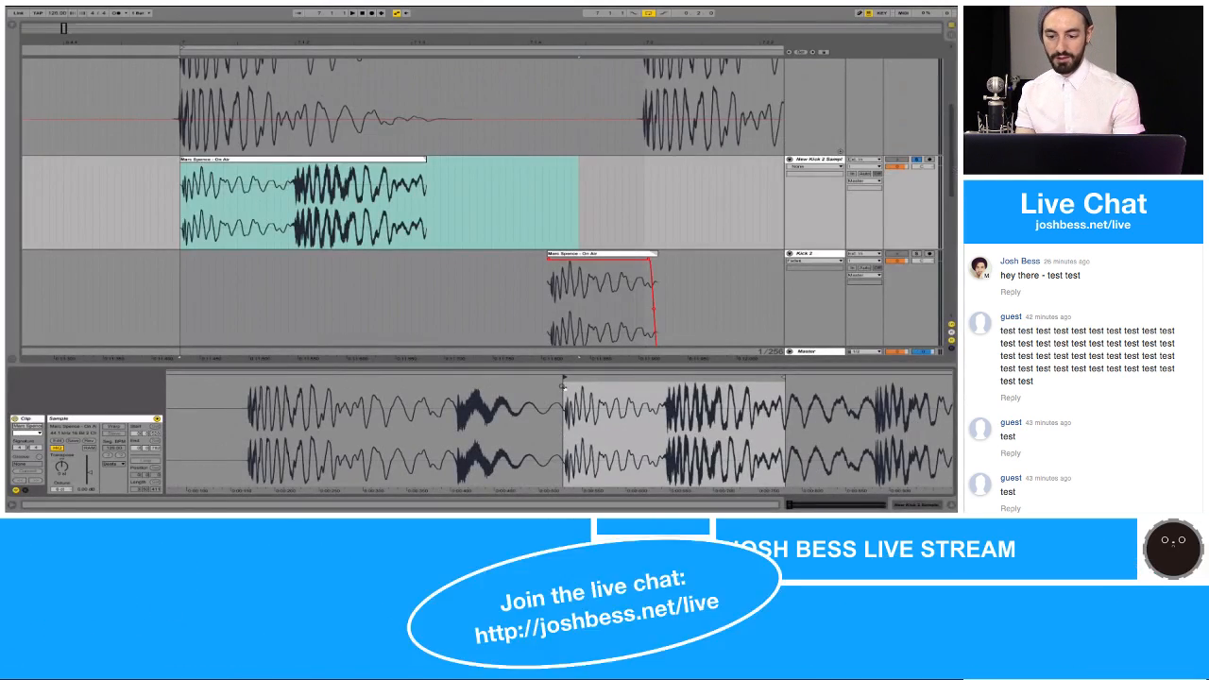
Step: Trim the end of the pasted clip to cut off the following main kick
drag(783, 378, 660, 438)
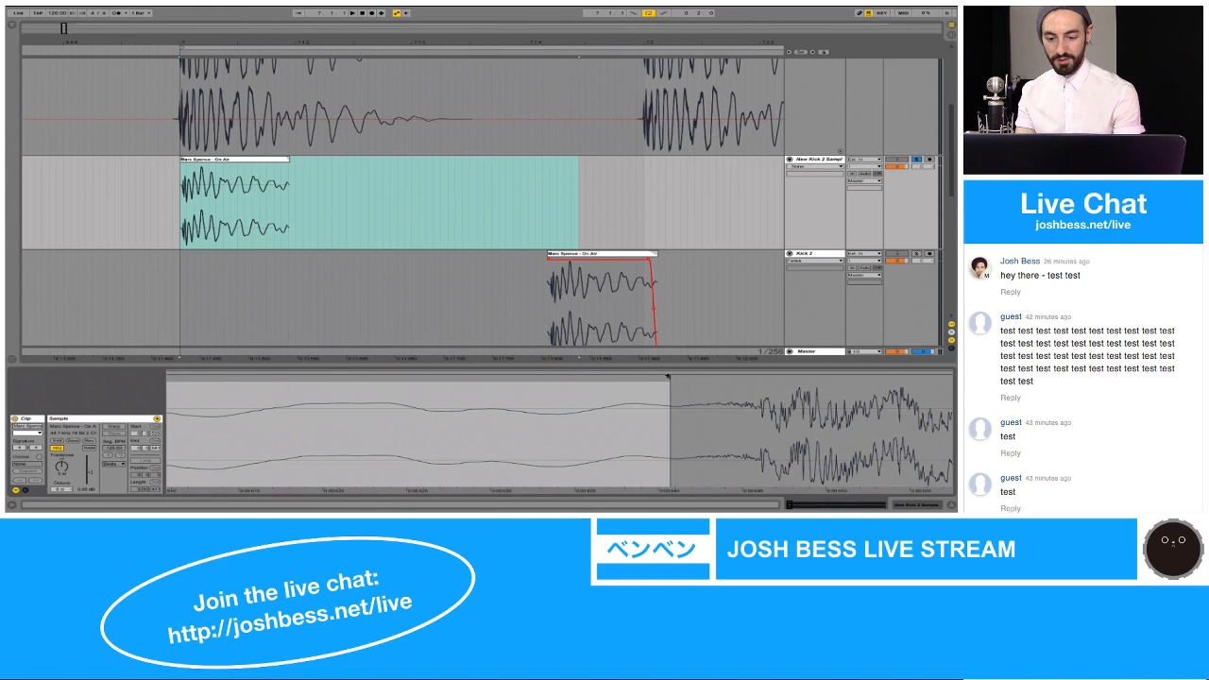
drag(668, 376, 602, 376)
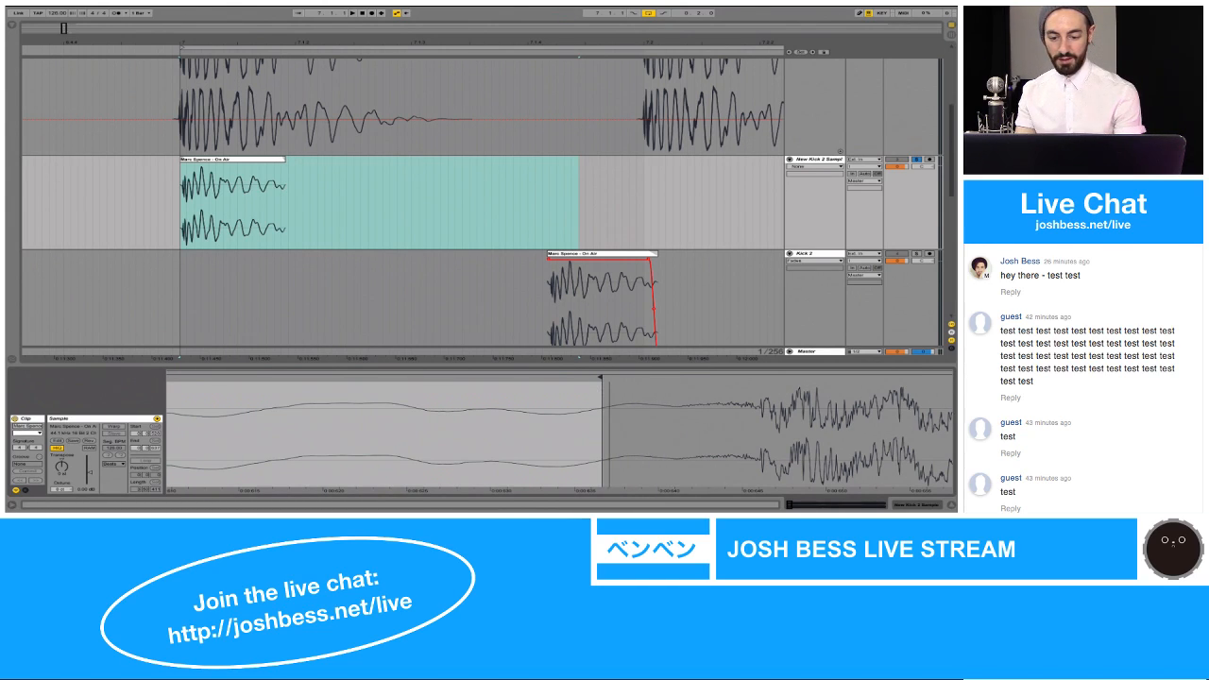
drag(609, 414, 609, 387)
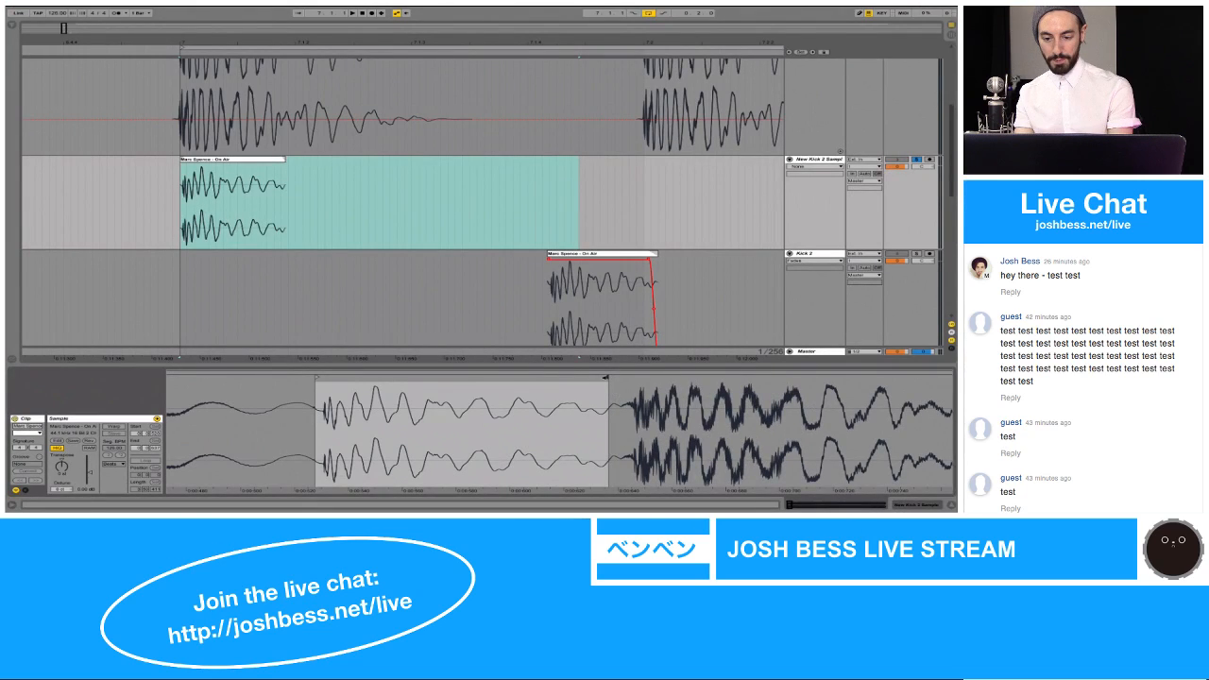
Step: Move the clip's end marker into the following kick, then back to the zero crossing just before that kick begins
drag(606, 378, 677, 381)
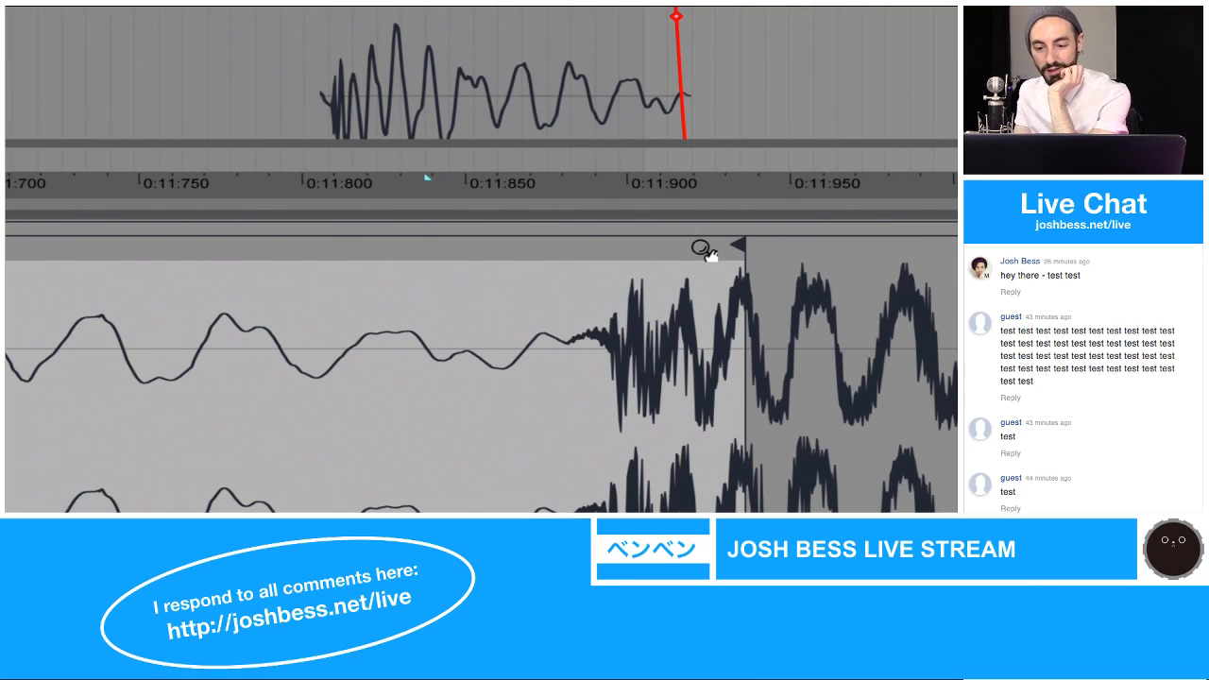
mouse_move(736, 248)
mouse_down()
mouse_move(498, 250)
mouse_move(522, 252)
mouse_up()
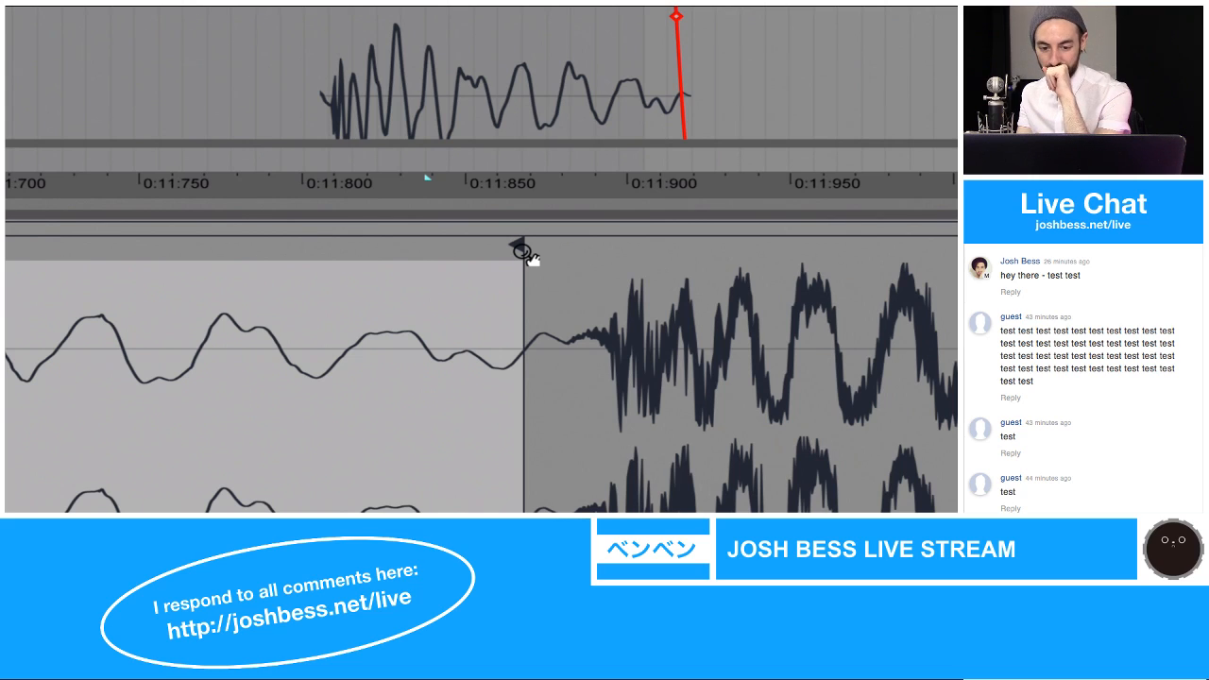
drag(515, 249, 520, 247)
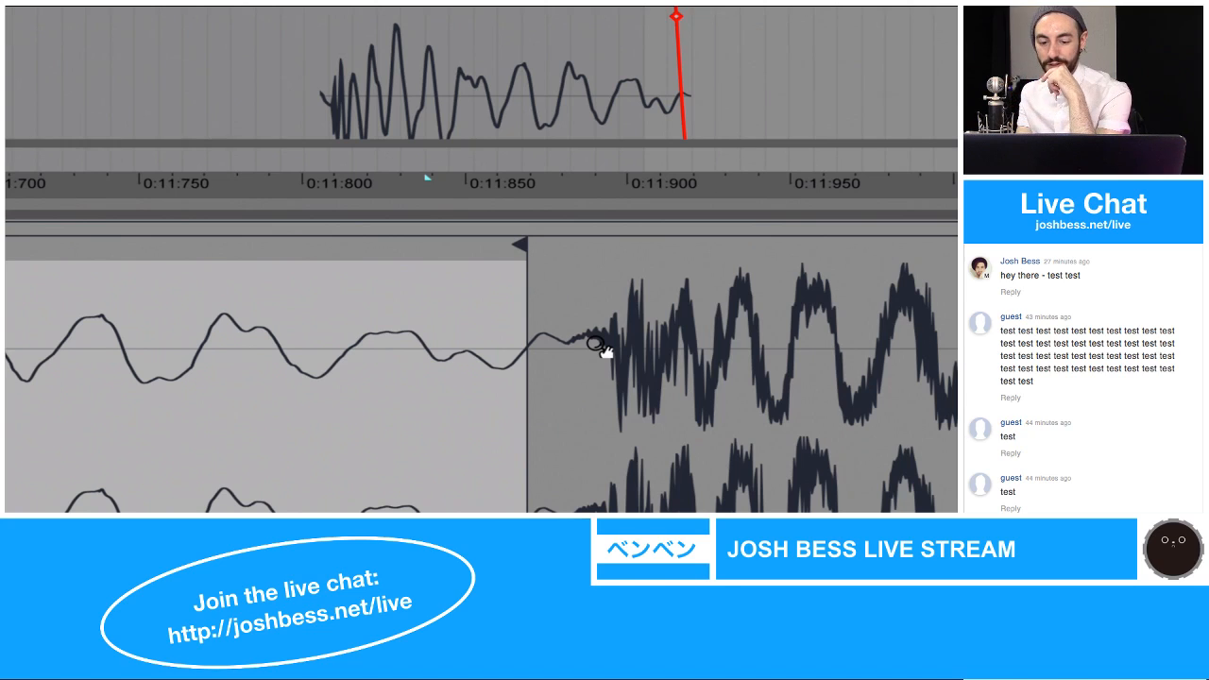
drag(585, 344, 584, 385)
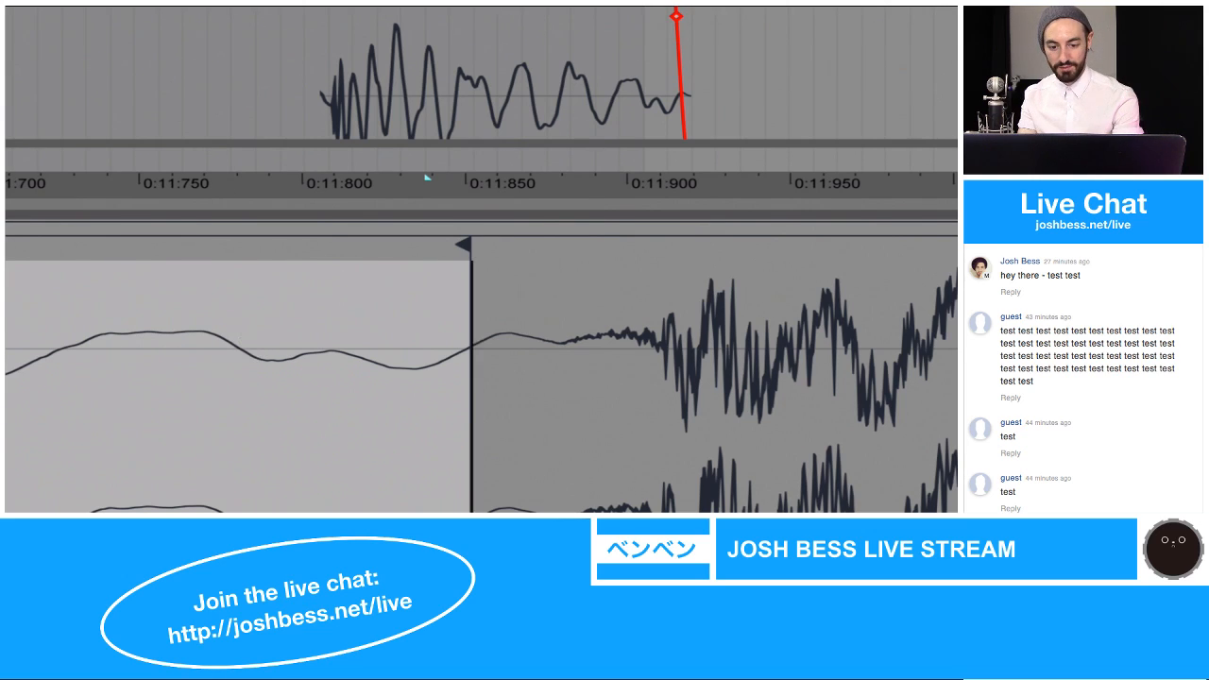
drag(471, 345, 474, 288)
drag(357, 329, 529, 329)
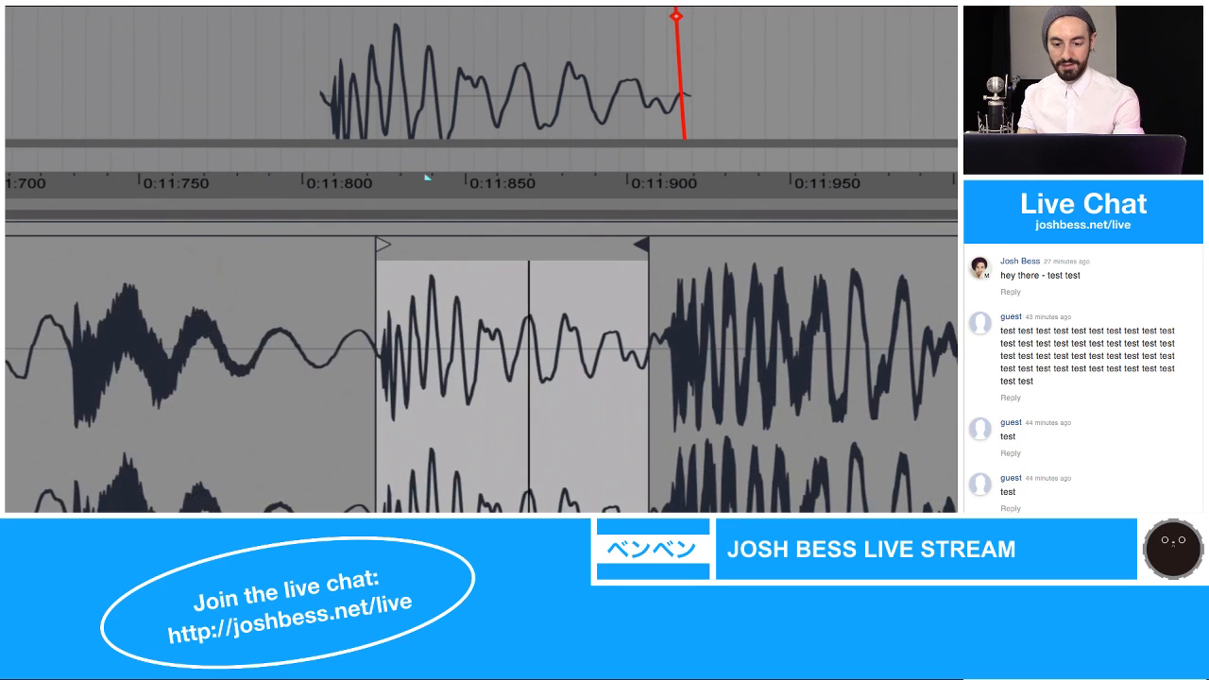
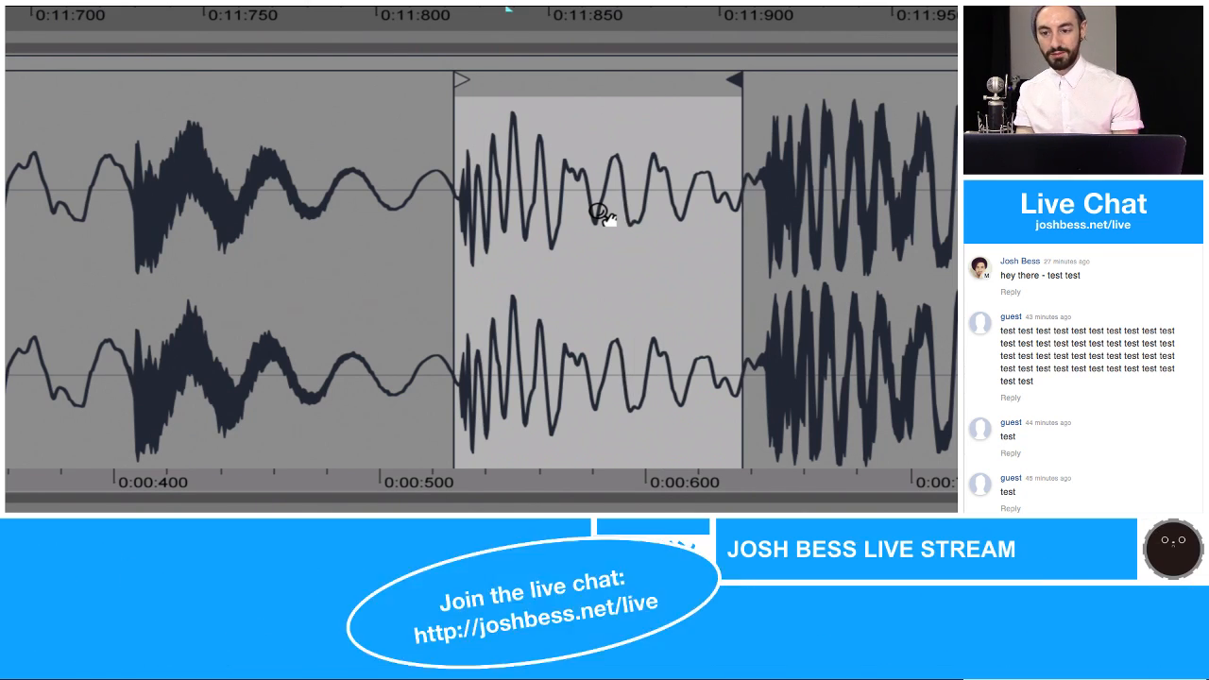
Step: Move the clip's end marker to the onset of the following kick, then back to the preceding zero crossing, and check both clip edges
mouse_move(739, 80)
mouse_down()
mouse_move(570, 108)
mouse_move(744, 89)
mouse_move(753, 187)
mouse_up()
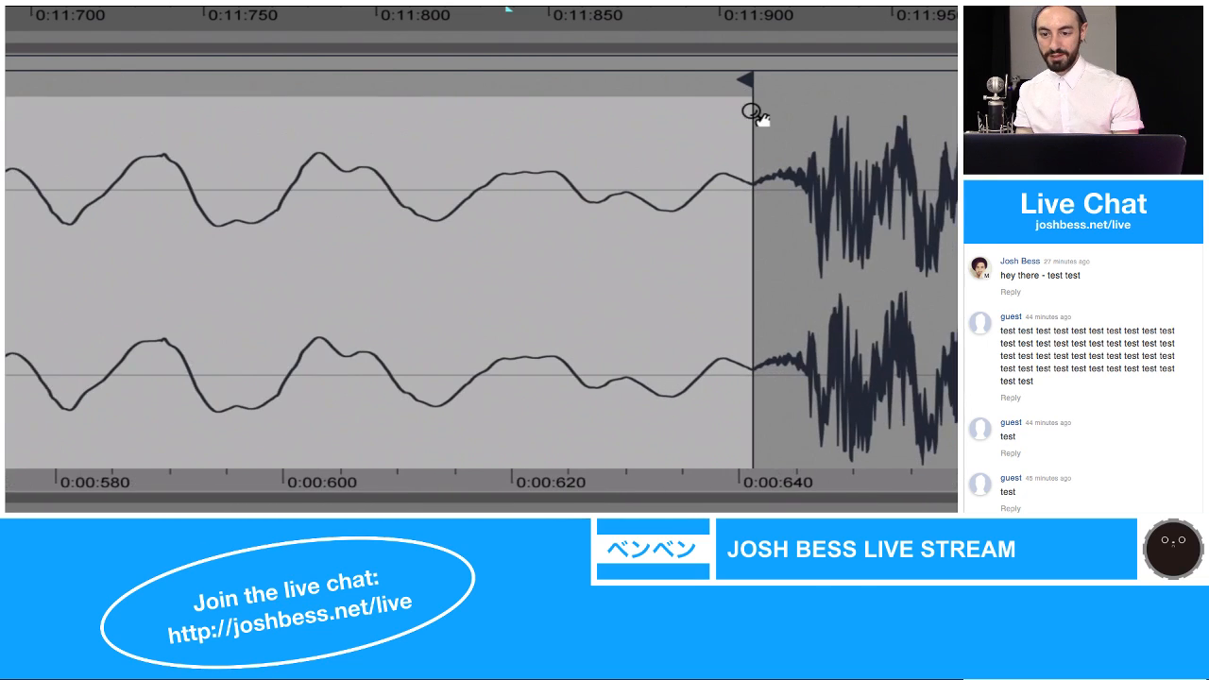
drag(747, 84, 698, 90)
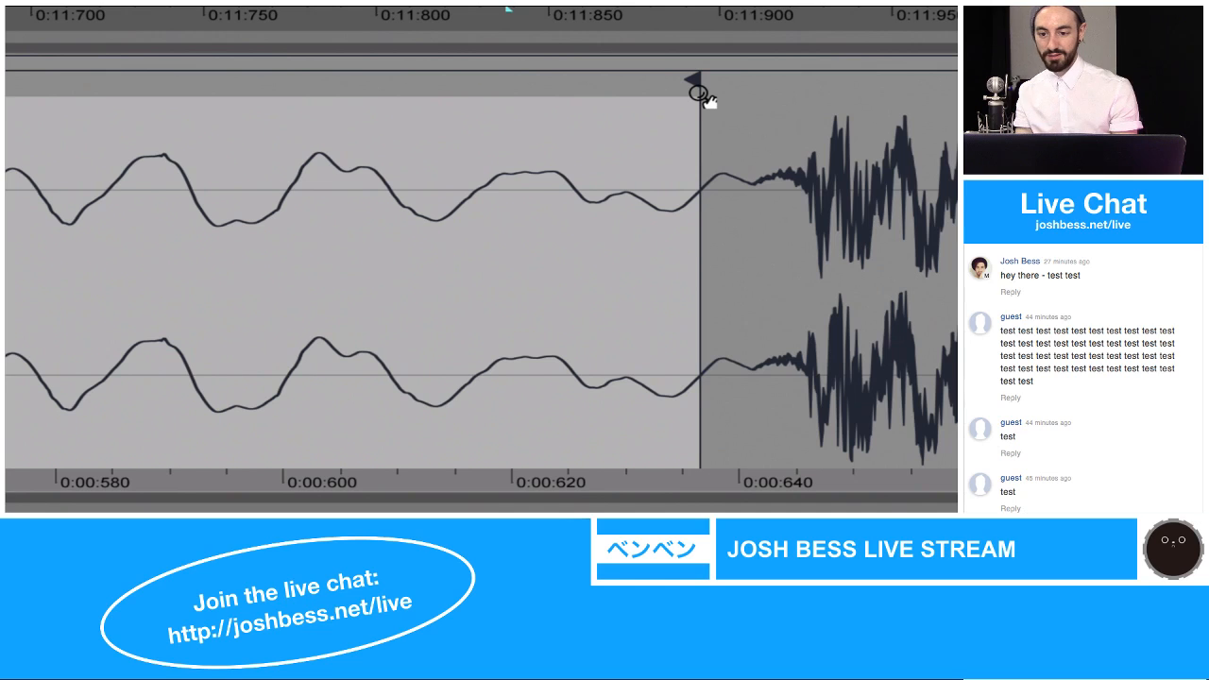
drag(698, 101, 597, 35)
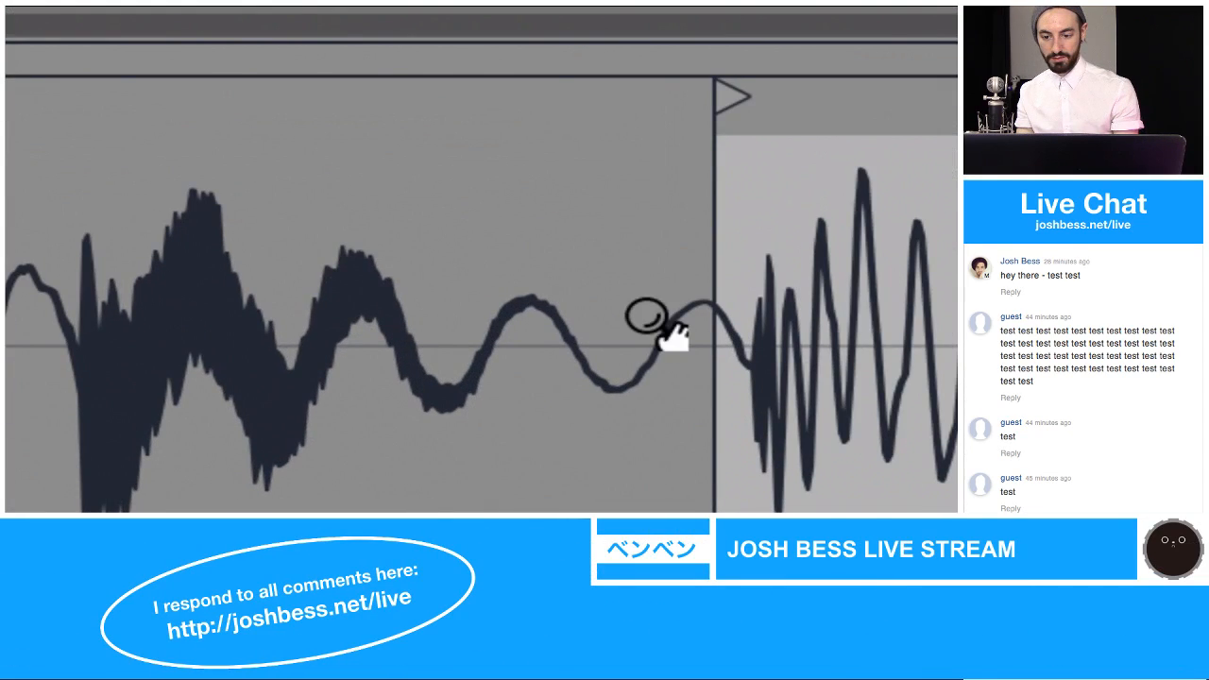
drag(524, 398, 524, 401)
drag(690, 236, 690, 266)
drag(802, 225, 692, 227)
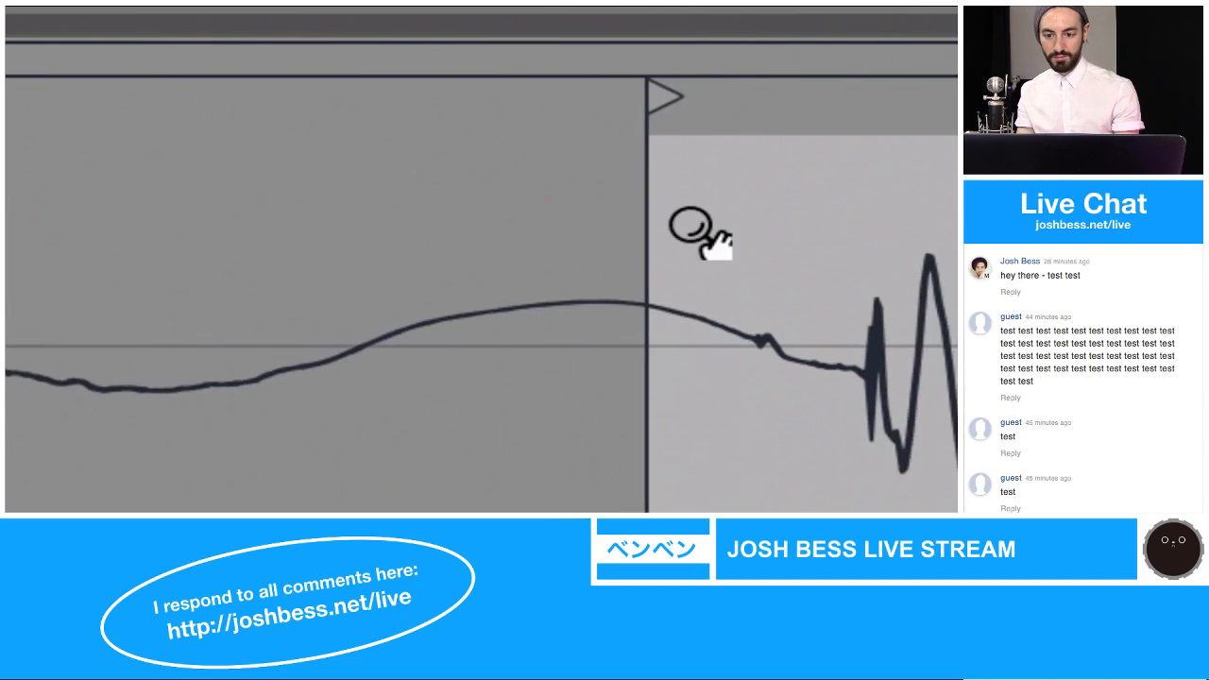
scroll(692, 226, right, 2)
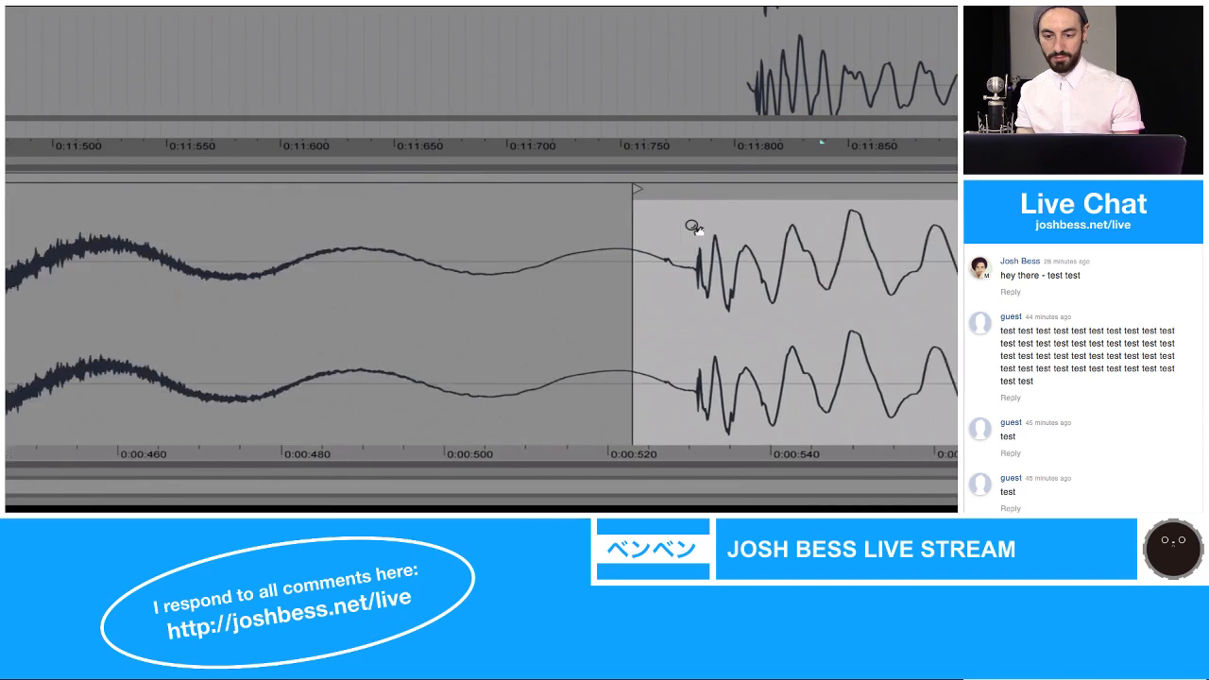
scroll(695, 228, right, 10)
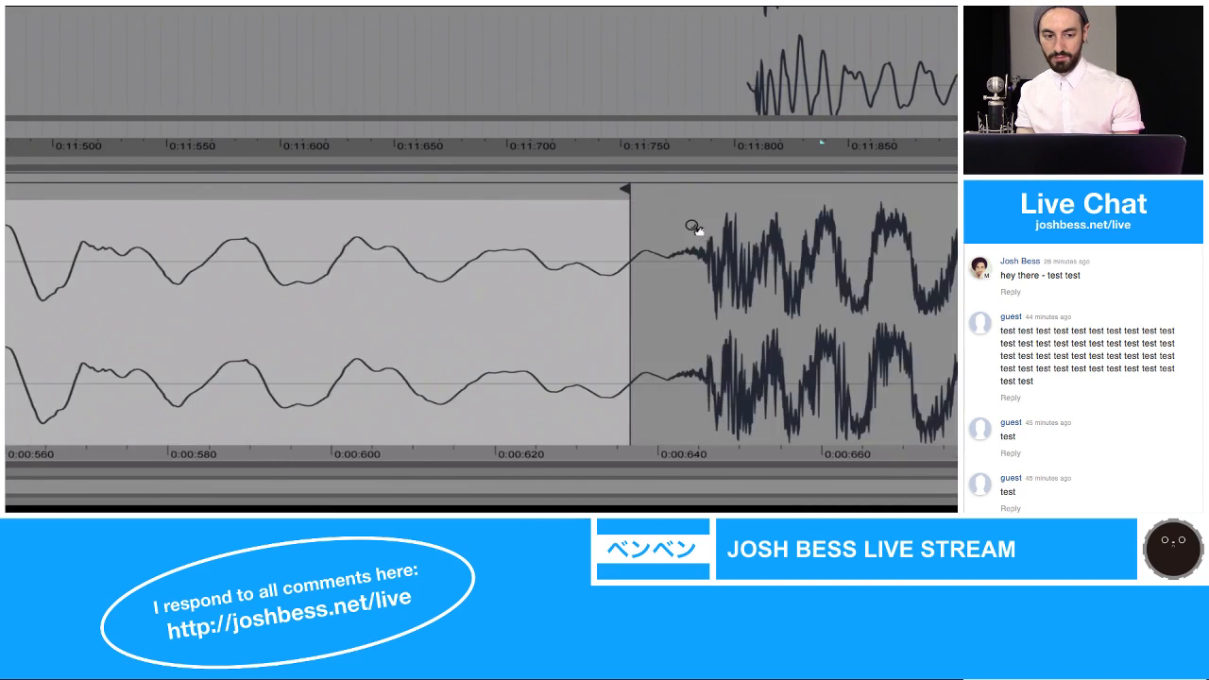
scroll(694, 227, left, 3)
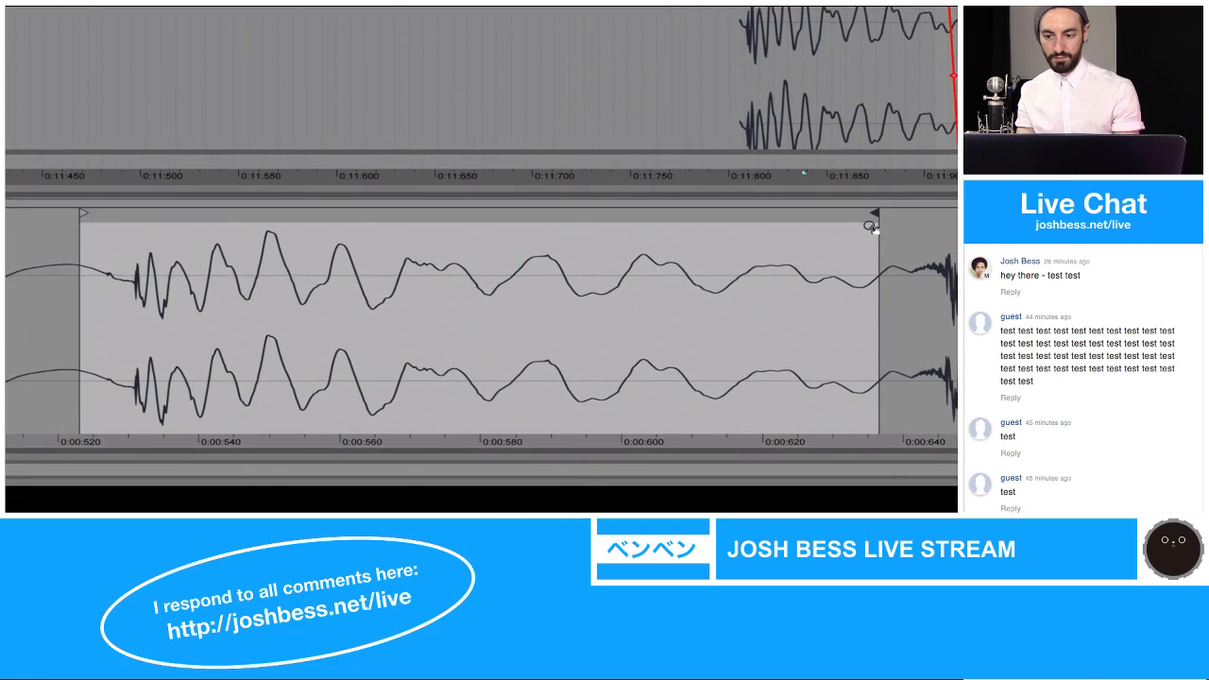
Step: Shift the clip's end marker earlier and later along the kick's tail, placing it at the zero crossing near 0:00:636
drag(872, 211, 862, 213)
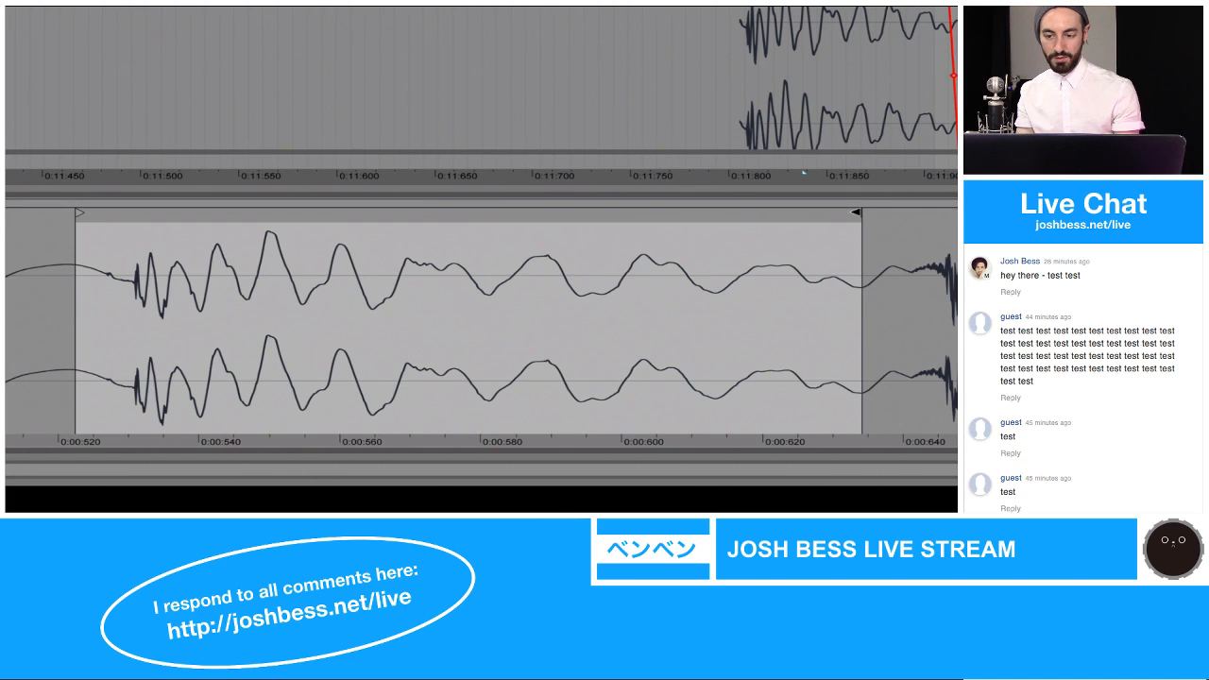
drag(861, 212, 879, 214)
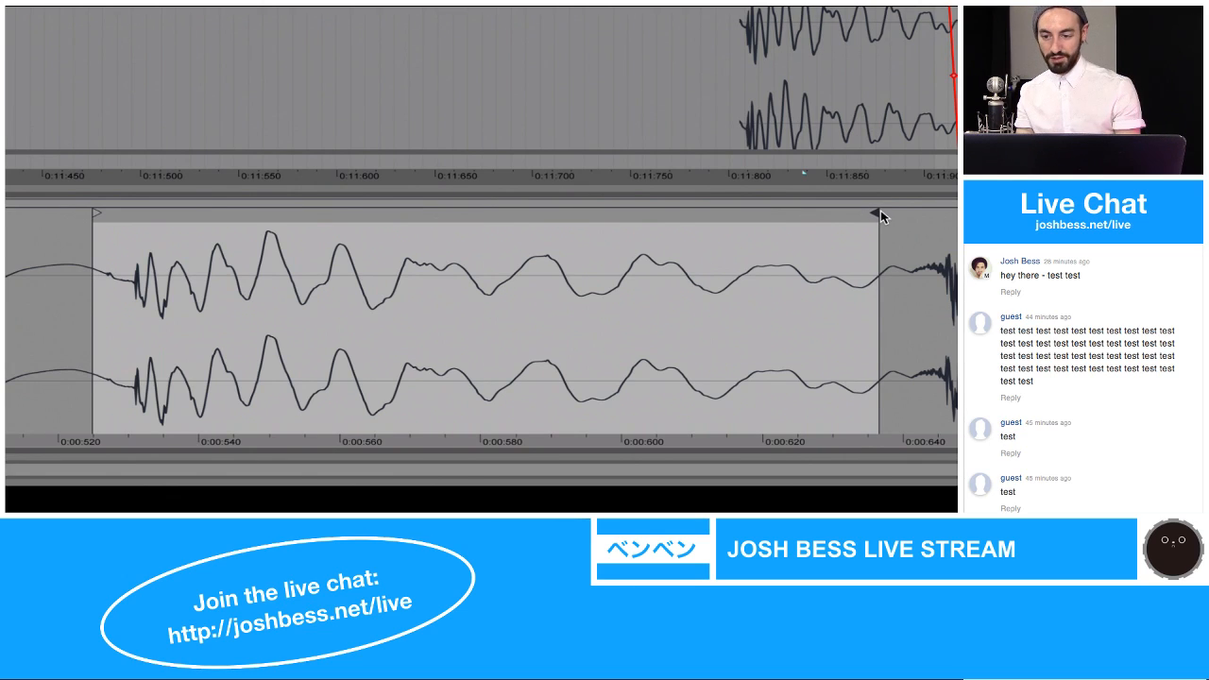
drag(879, 214, 881, 213)
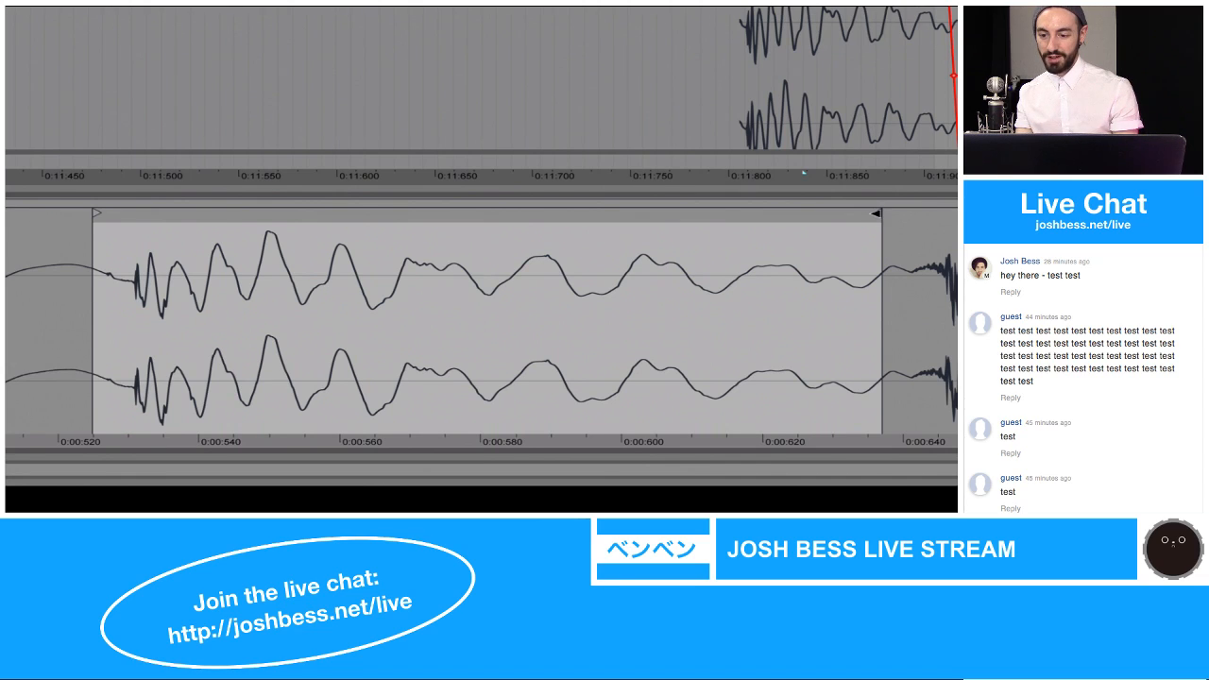
mouse_move(875, 214)
mouse_down()
mouse_move(831, 212)
mouse_move(888, 219)
mouse_move(784, 230)
mouse_move(873, 222)
mouse_up()
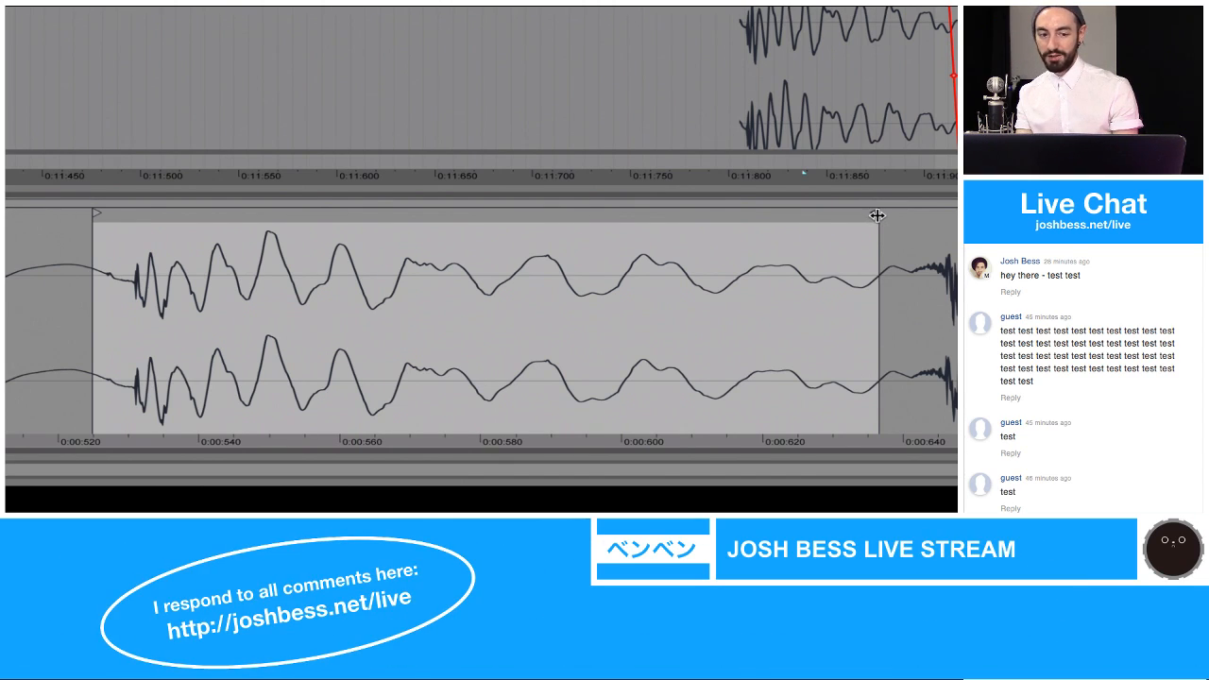
drag(876, 215, 816, 225)
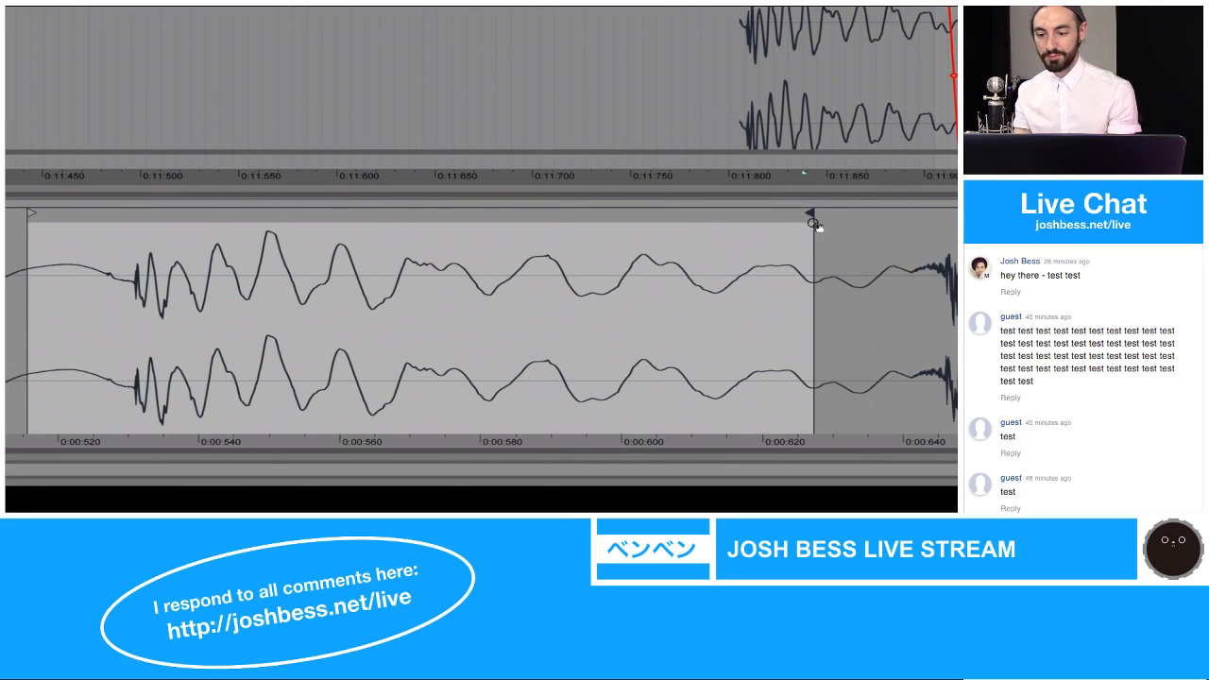
mouse_move(808, 214)
mouse_down()
mouse_move(875, 215)
mouse_move(894, 222)
mouse_move(893, 239)
mouse_up()
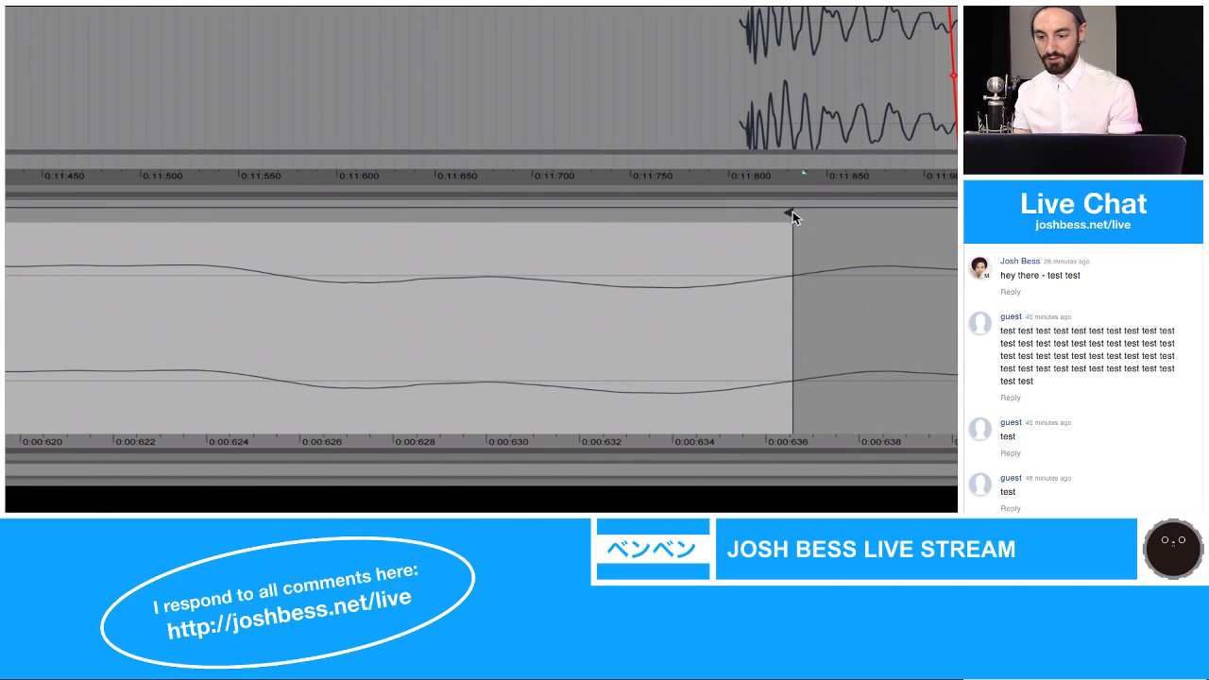
drag(793, 212, 786, 239)
Step: Try sliding the clip's region onto later kicks in the waveform, then return it to the second kick
mouse_move(502, 210)
mouse_down()
mouse_move(523, 211)
mouse_move(520, 260)
mouse_move(529, 219)
mouse_move(640, 213)
mouse_move(645, 230)
mouse_move(638, 149)
mouse_up()
drag(286, 231, 648, 212)
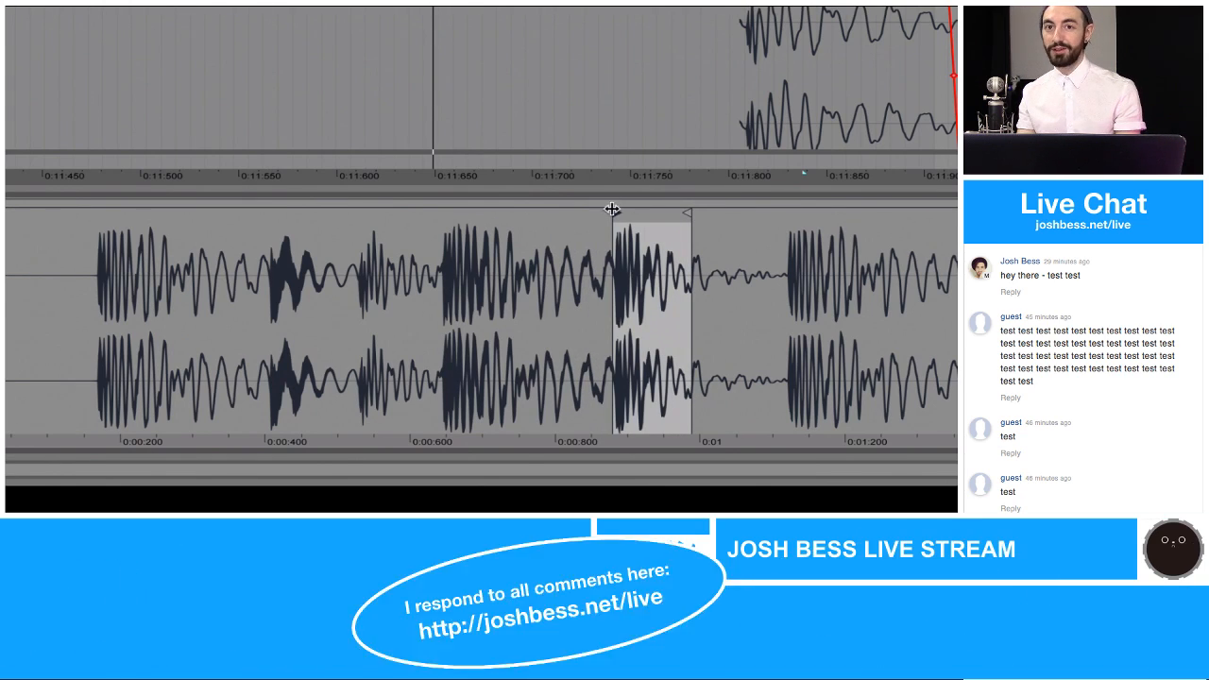
drag(613, 214, 790, 214)
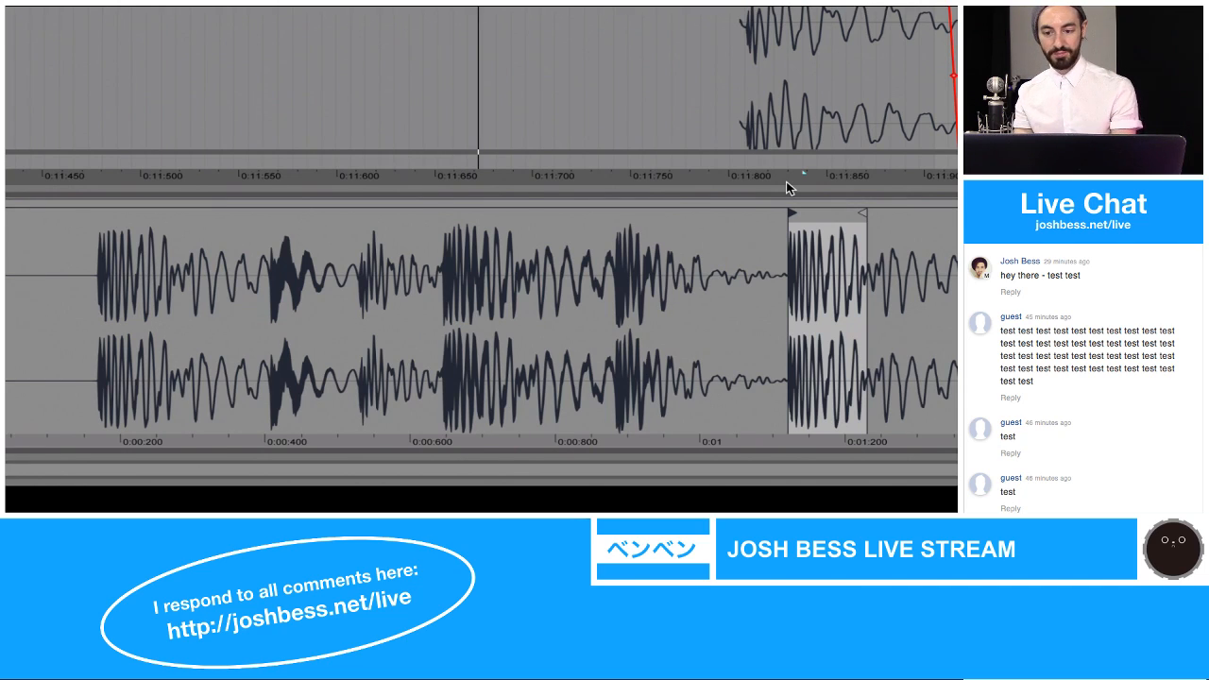
key(Left)
key(Left)
key(Left)
key(Left)
key(Left)
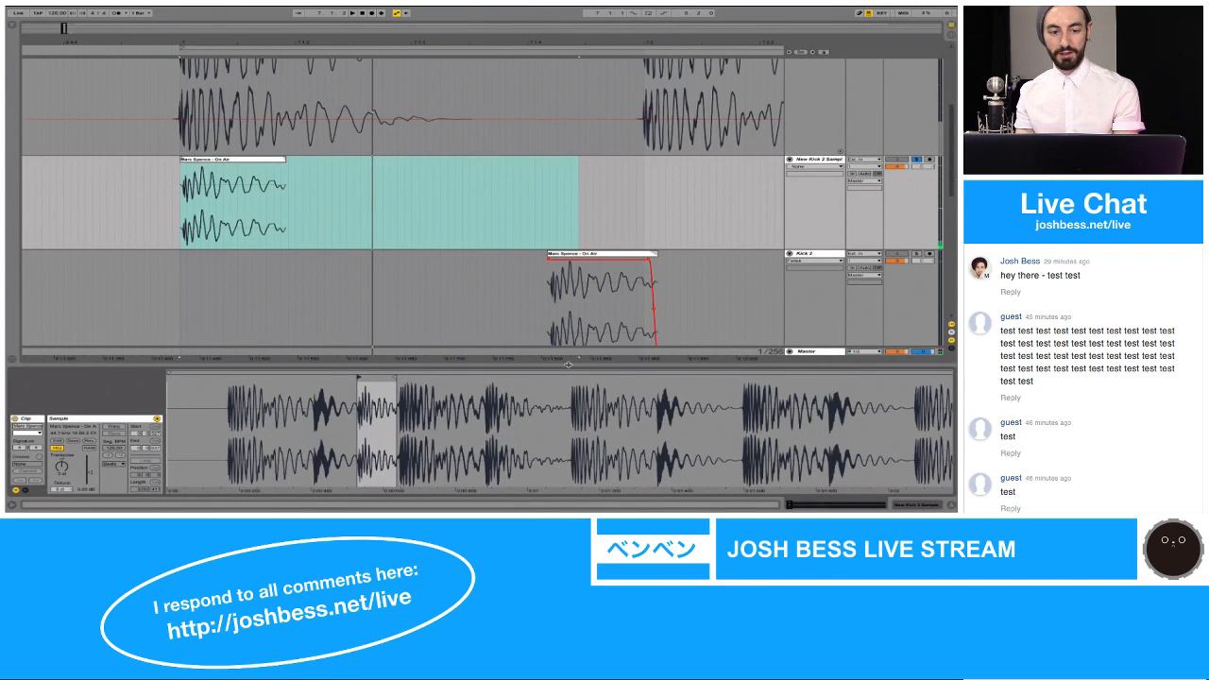
Step: Copy the EQ Eight and Reverb effects from the Kick 2 track to the New Kick 2 Sample track
click(252, 158)
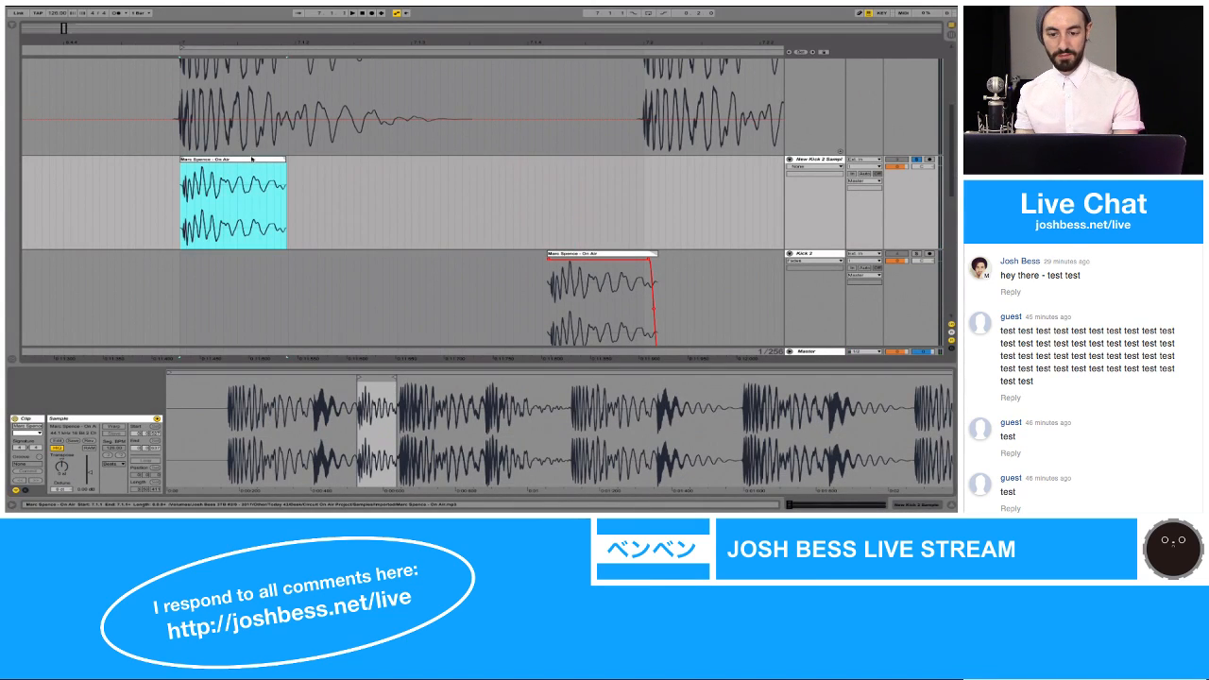
click(433, 306)
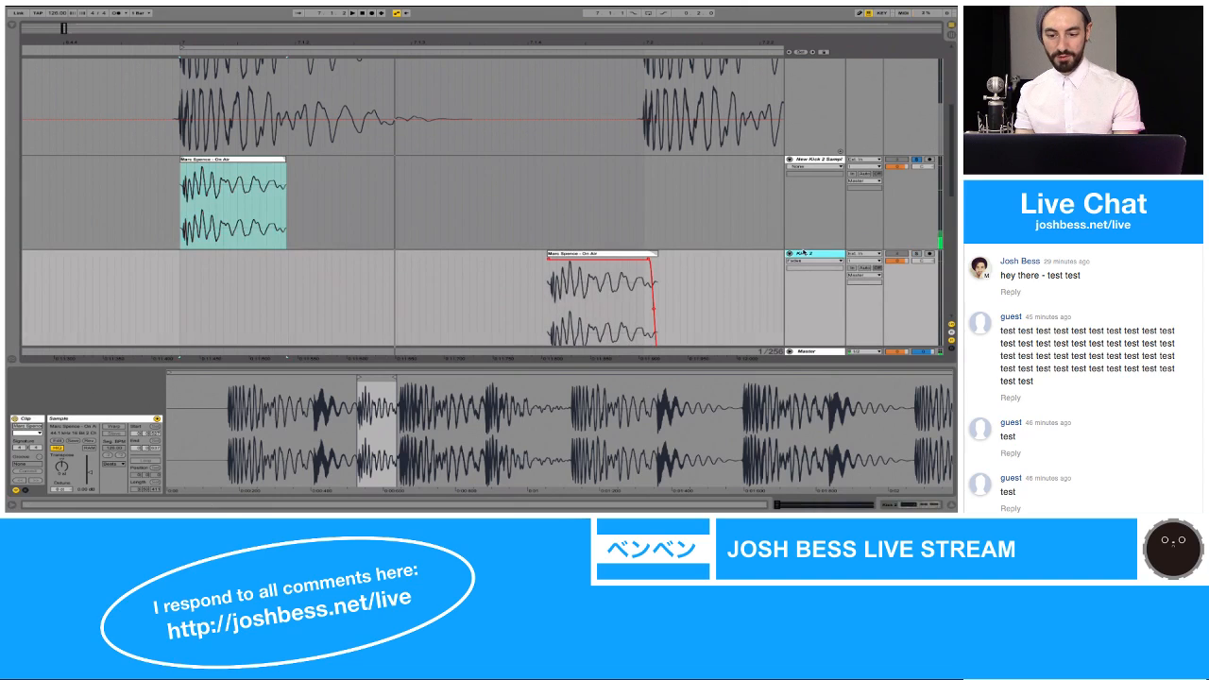
click(196, 424)
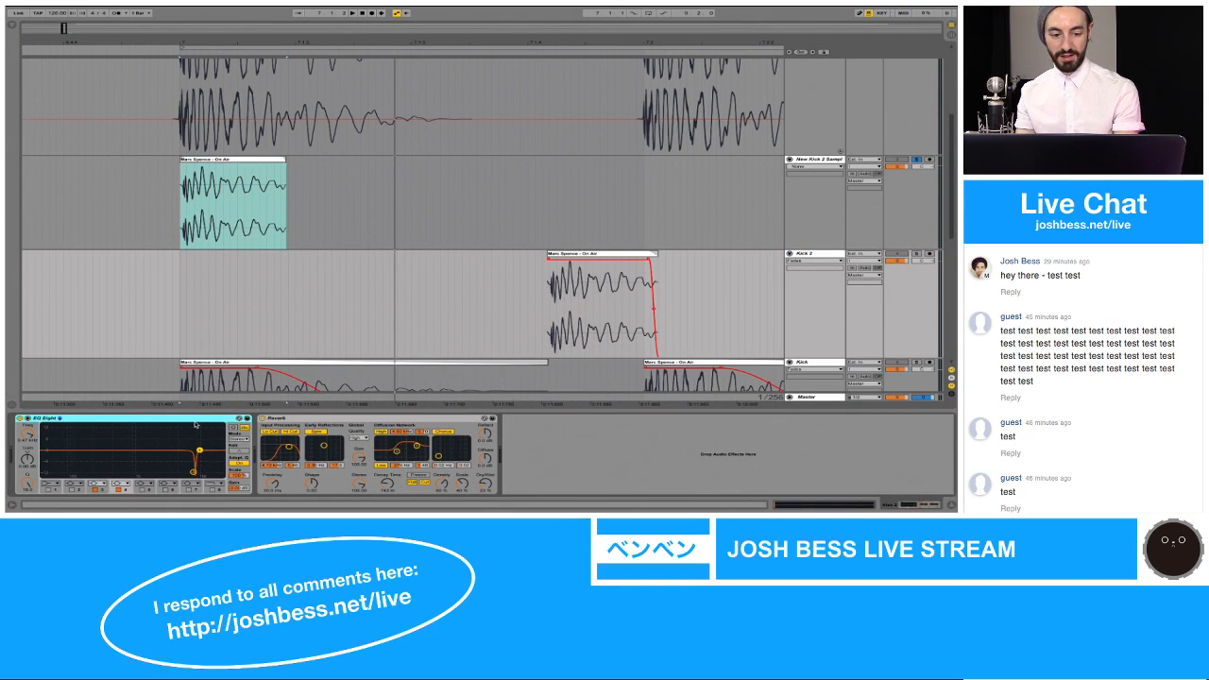
key(space)
key(space)
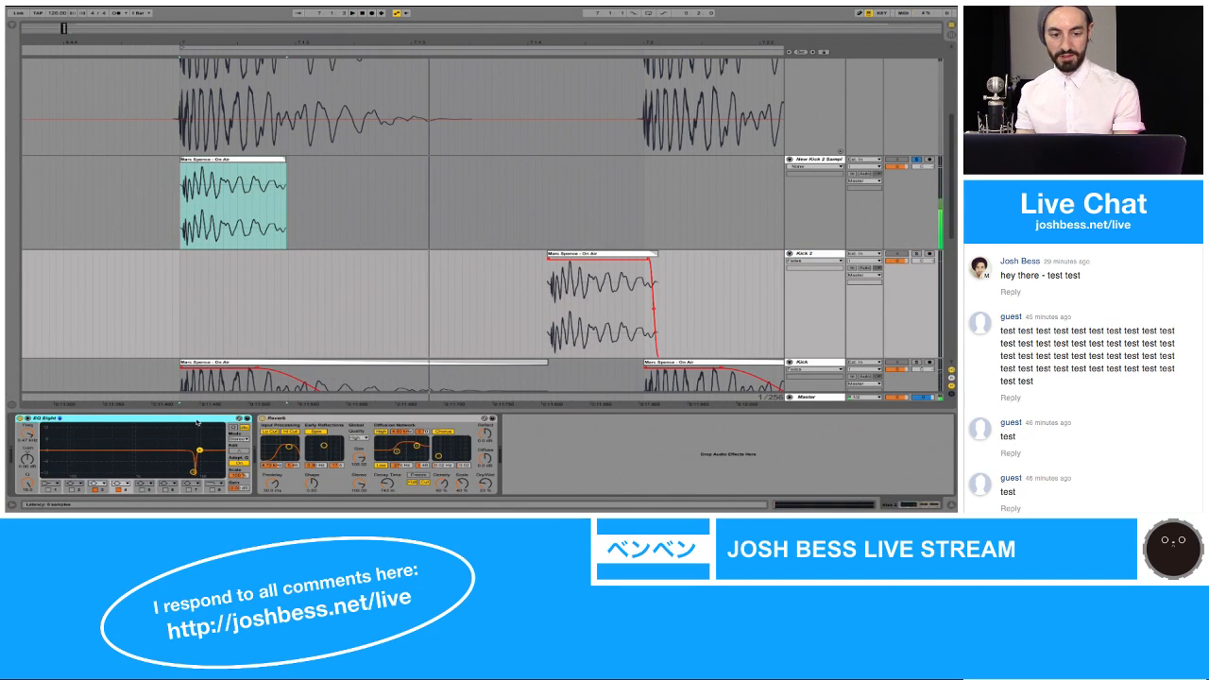
click(252, 246)
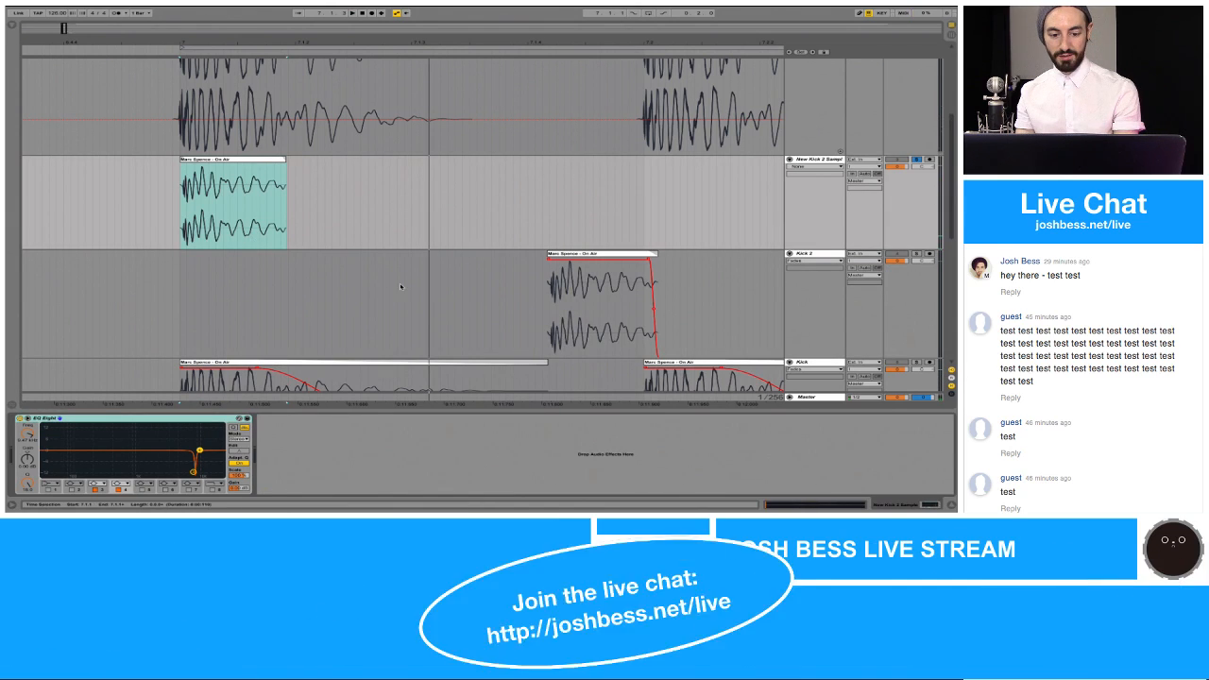
click(400, 285)
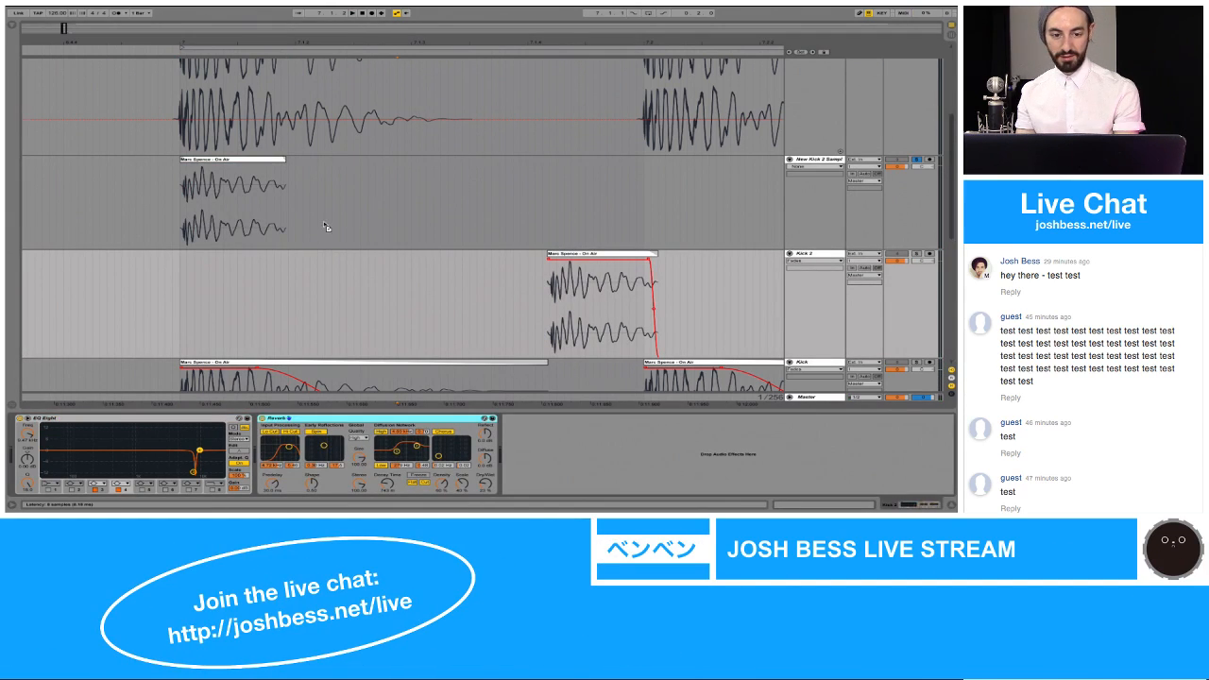
click(322, 220)
Step: Play the New Kick 2 Sample clip and lower its Reverb Dry/Wet amount
drag(283, 159, 285, 160)
key(space)
key(space)
key(space)
key(space)
key(space)
key(space)
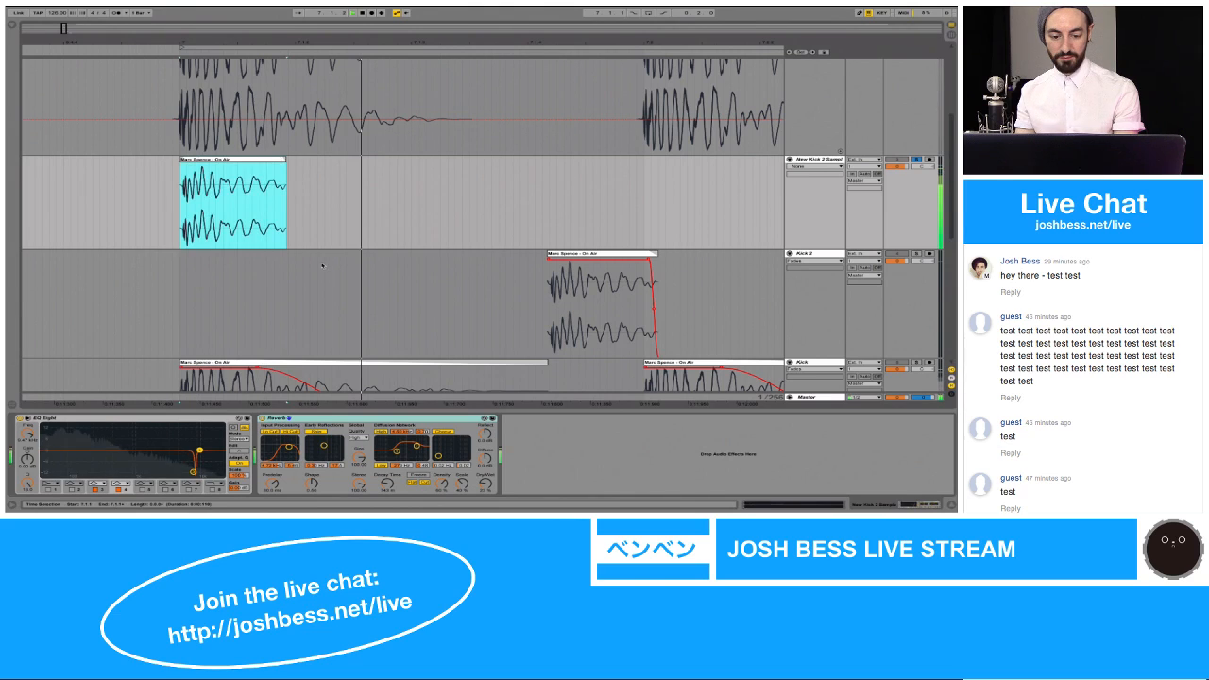
drag(485, 484, 486, 494)
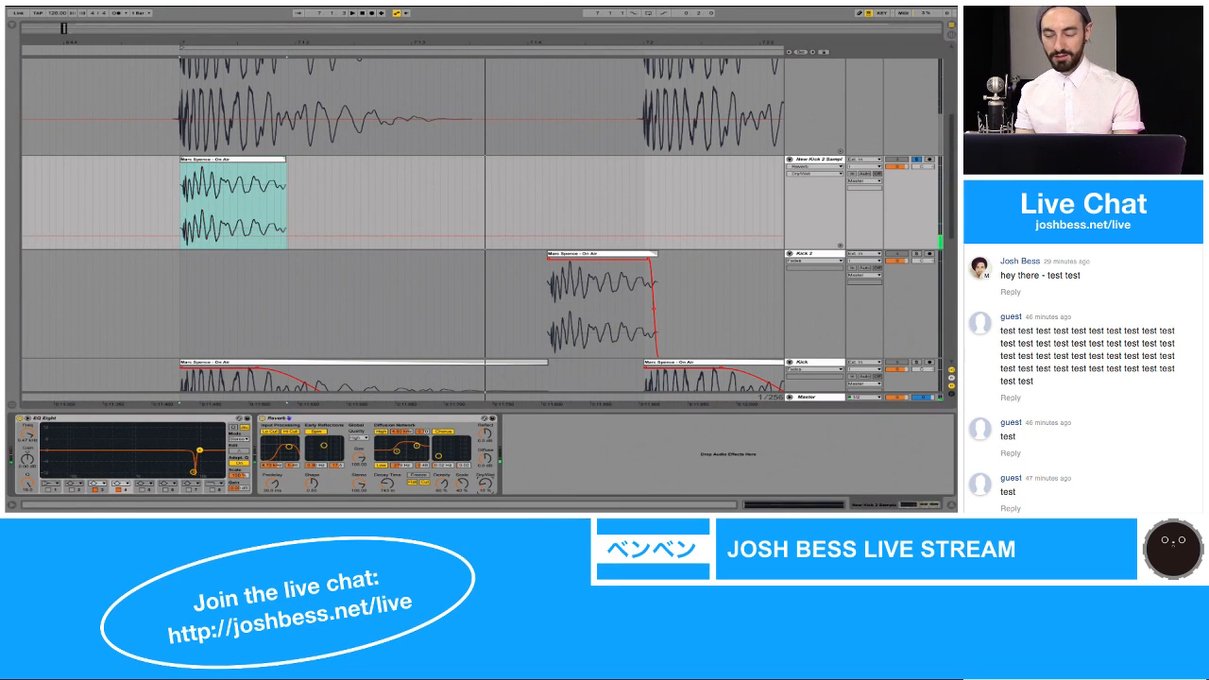
key(space)
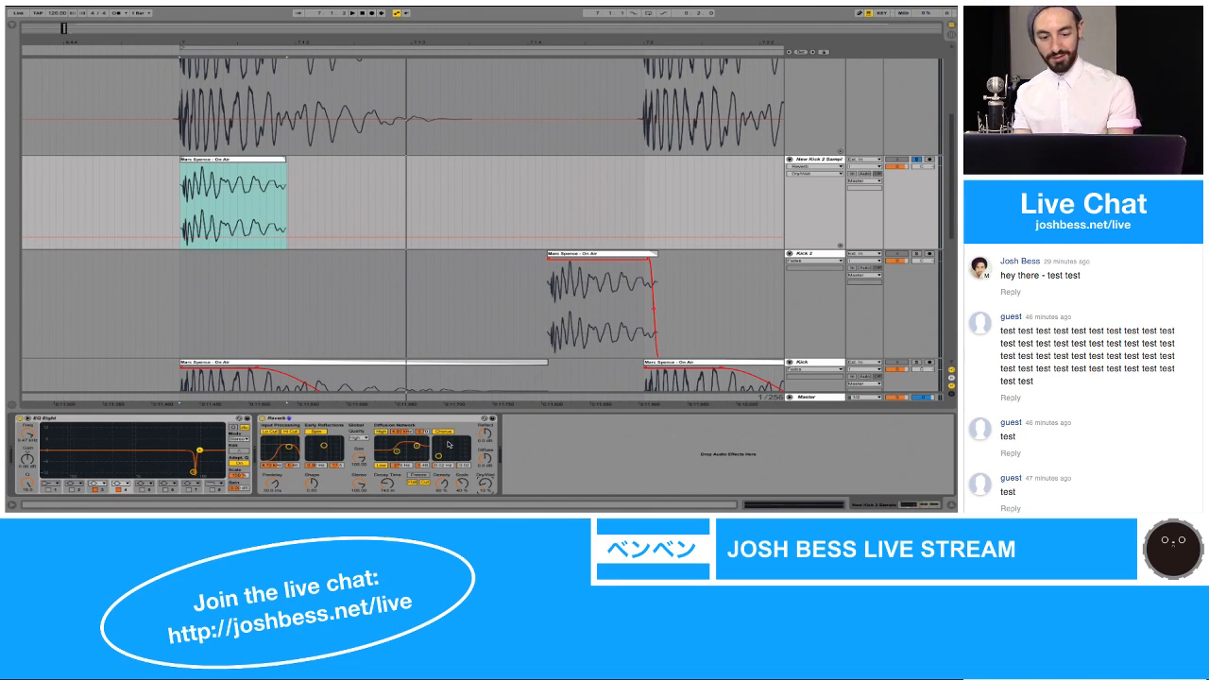
Step: Solo New Kick Sample to compare the sound, then solo New Kick 2 Sample again and play it
key(space)
key(space)
drag(521, 233, 501, 317)
click(915, 93)
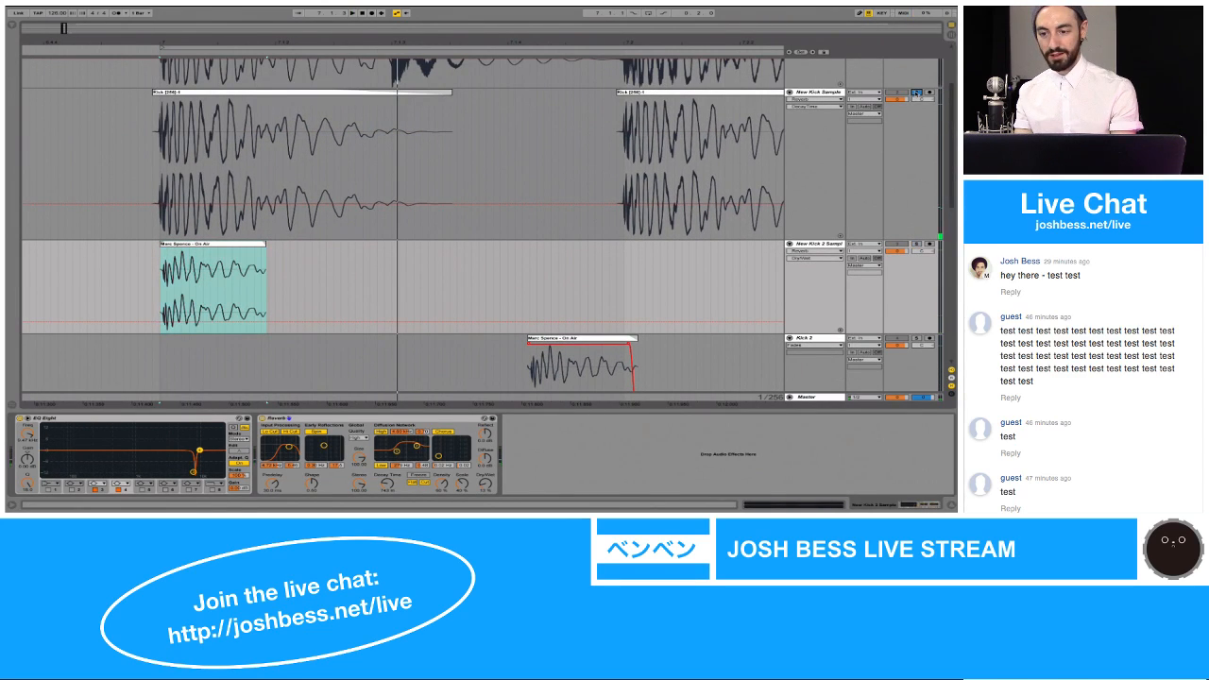
click(915, 244)
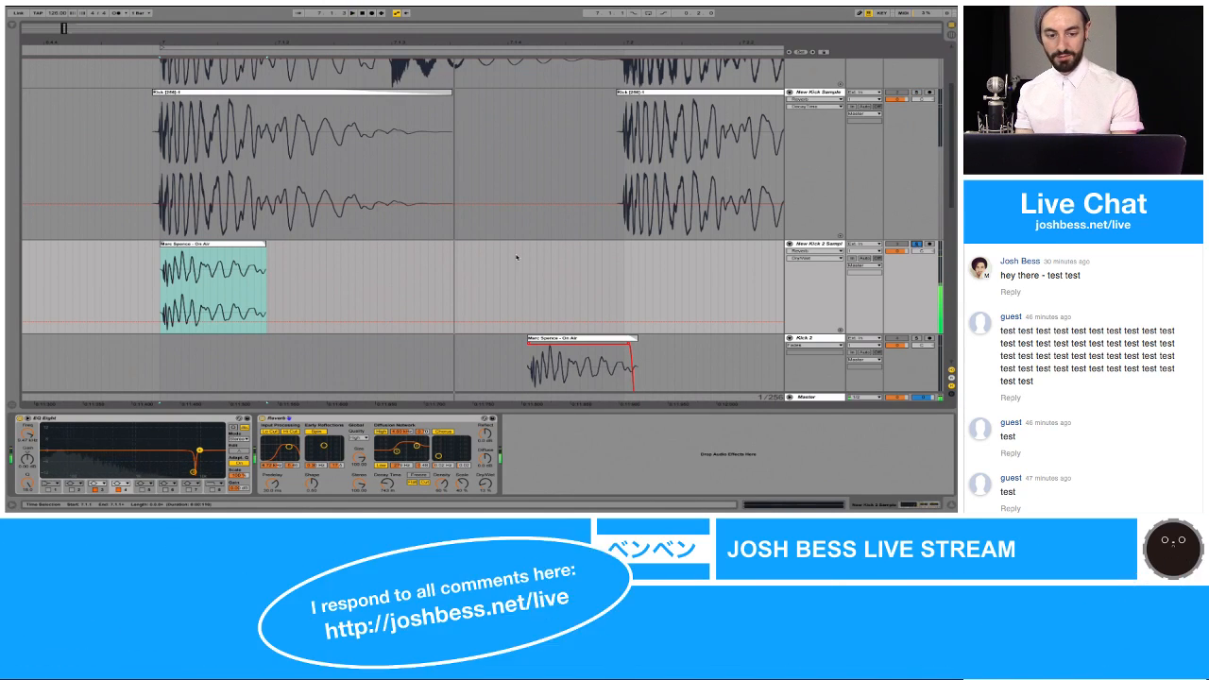
Step: Move the New Kick 2 Sample clip to just after 7.1.4, near the Kick 2 clip, and play it together with New Kick Sample
click(248, 247)
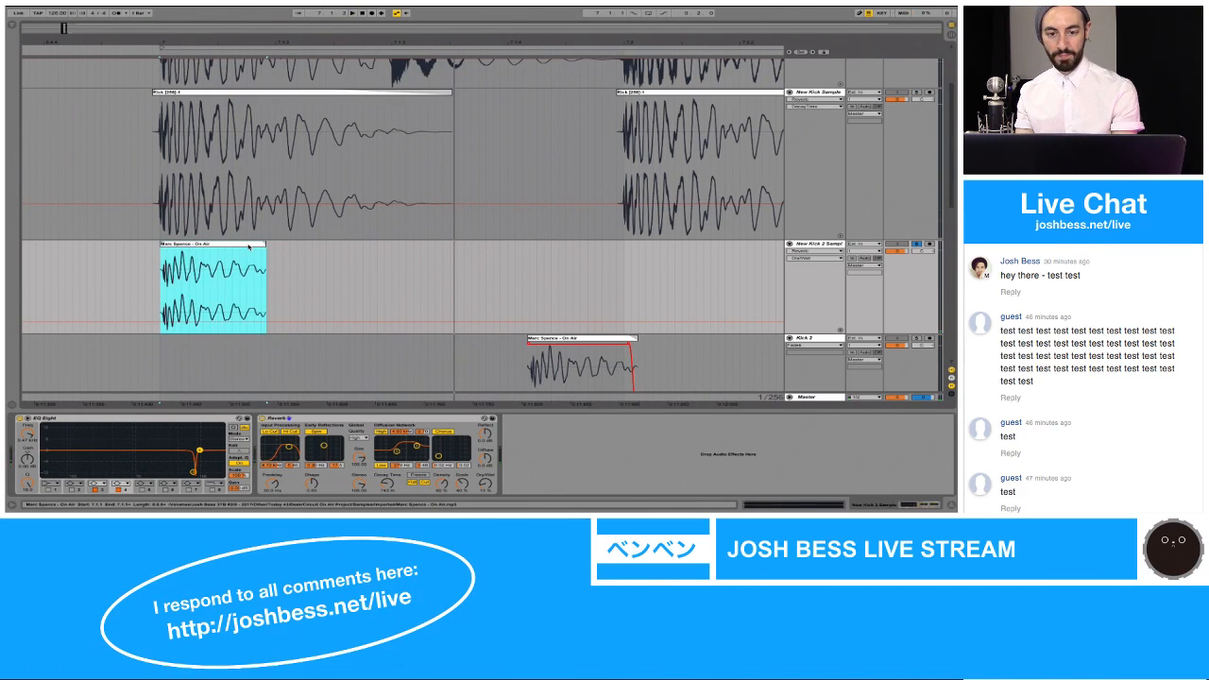
key(Delete)
click(369, 257)
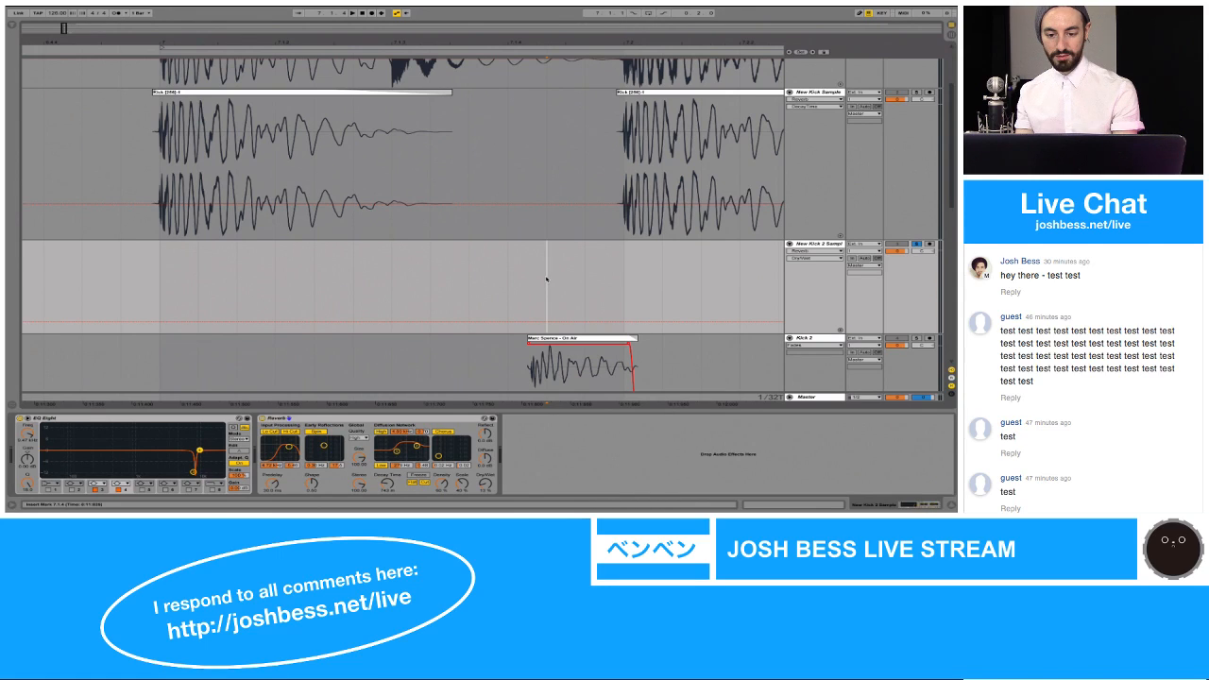
key(ctrl+v)
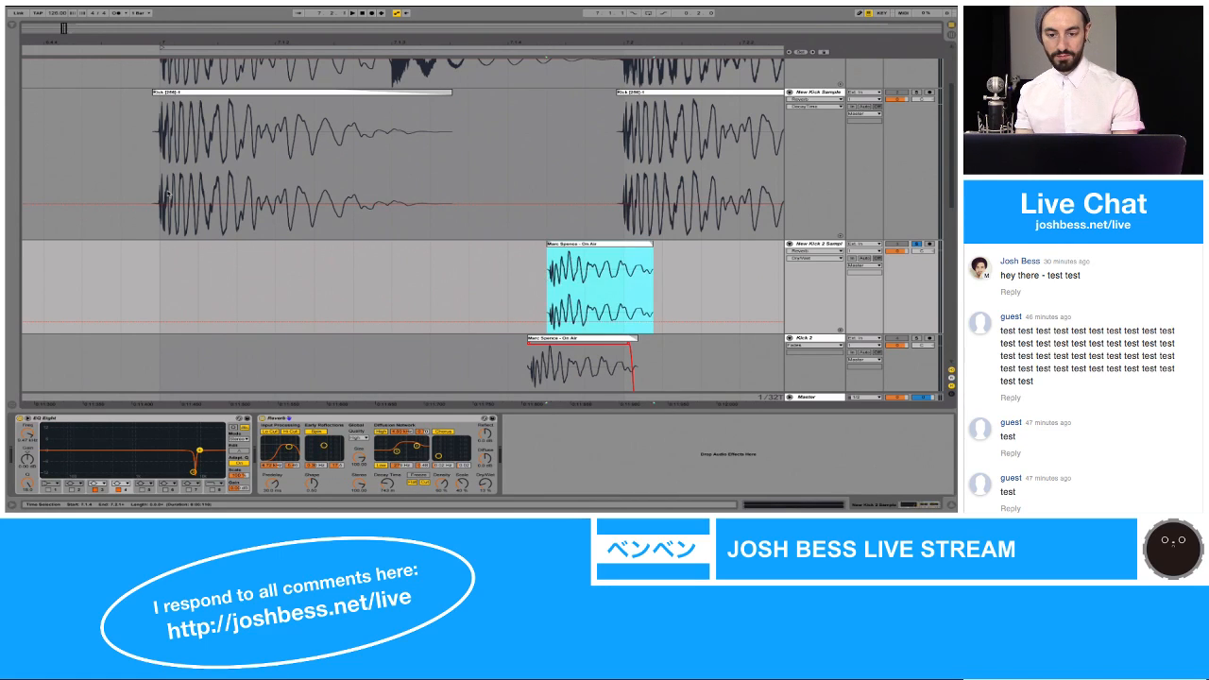
click(163, 192)
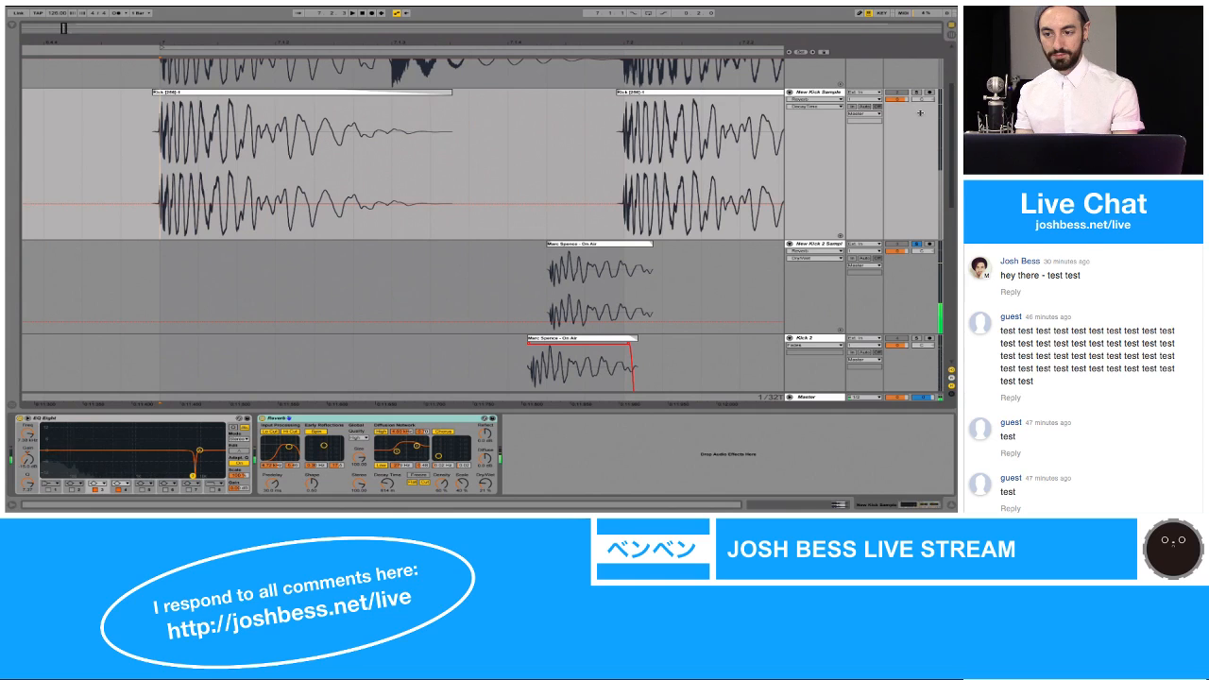
click(443, 92)
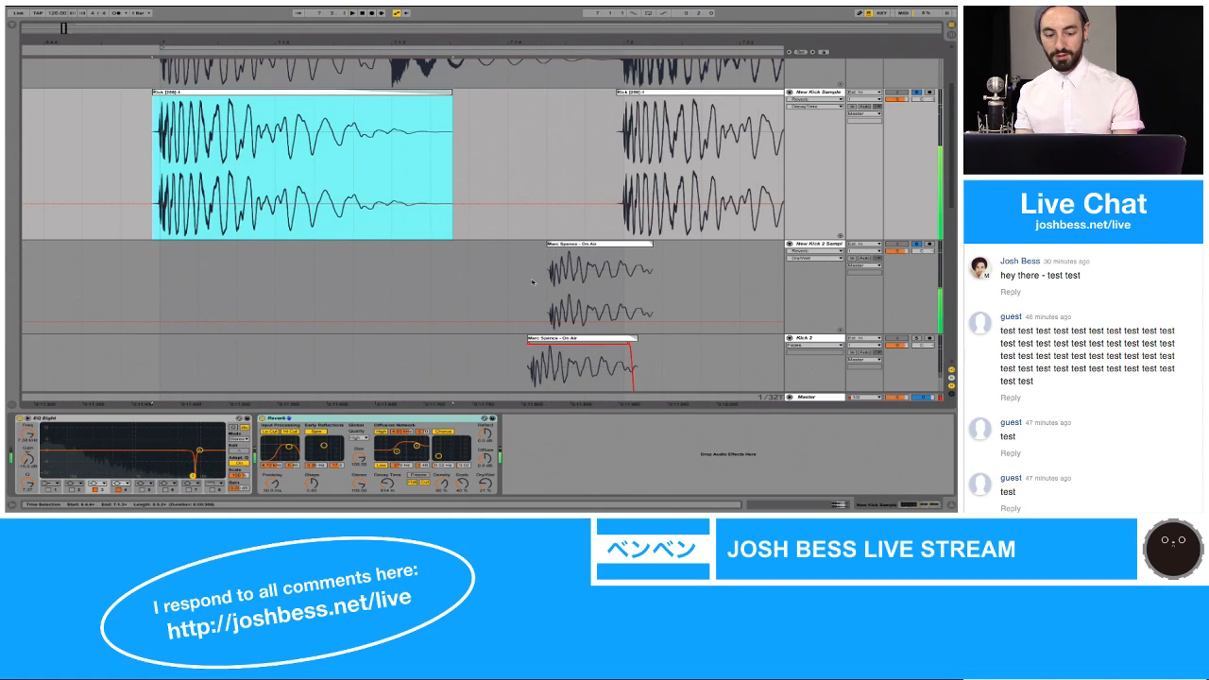
Step: Shift the New Kick 2 Sample clip earlier to the 7.1.4 grid line and play from the first New Kick Sample clip
click(580, 245)
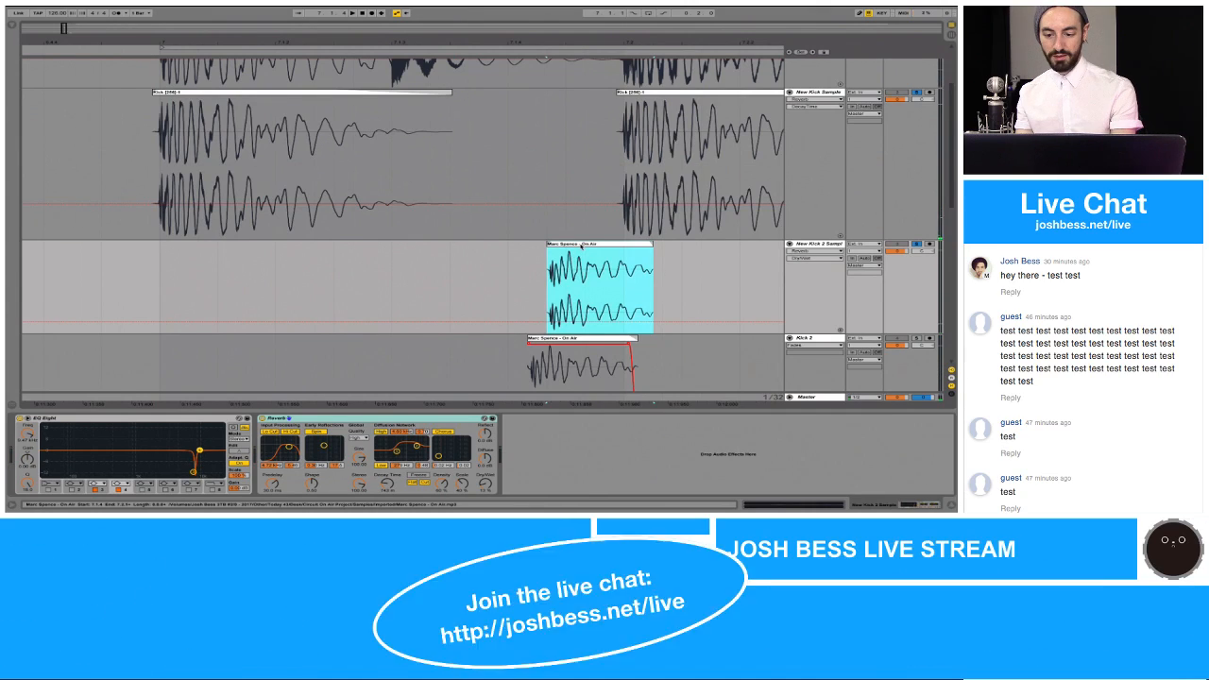
click(579, 247)
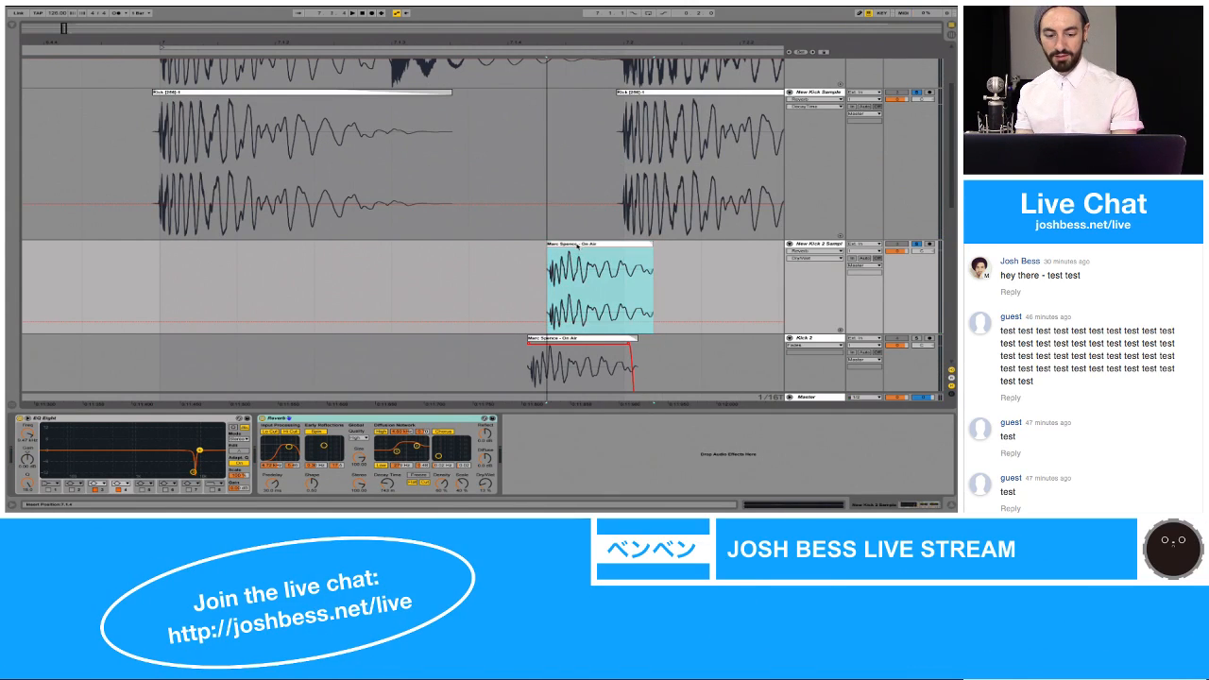
click(577, 246)
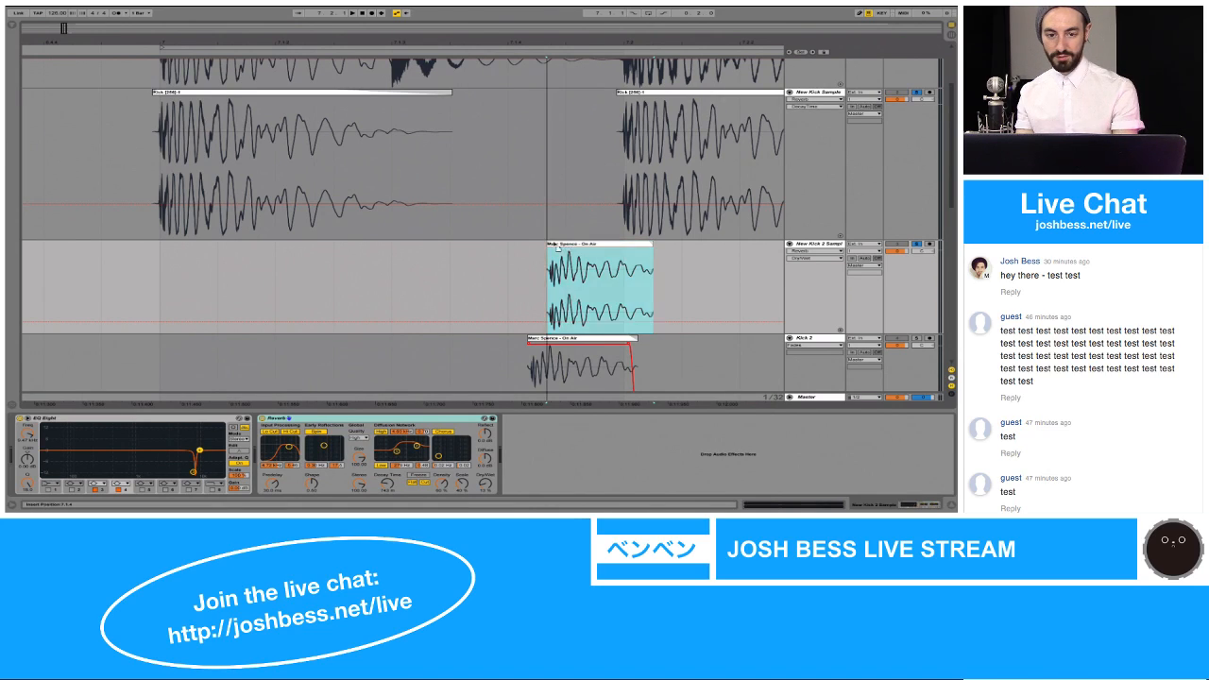
drag(577, 245, 538, 246)
click(422, 97)
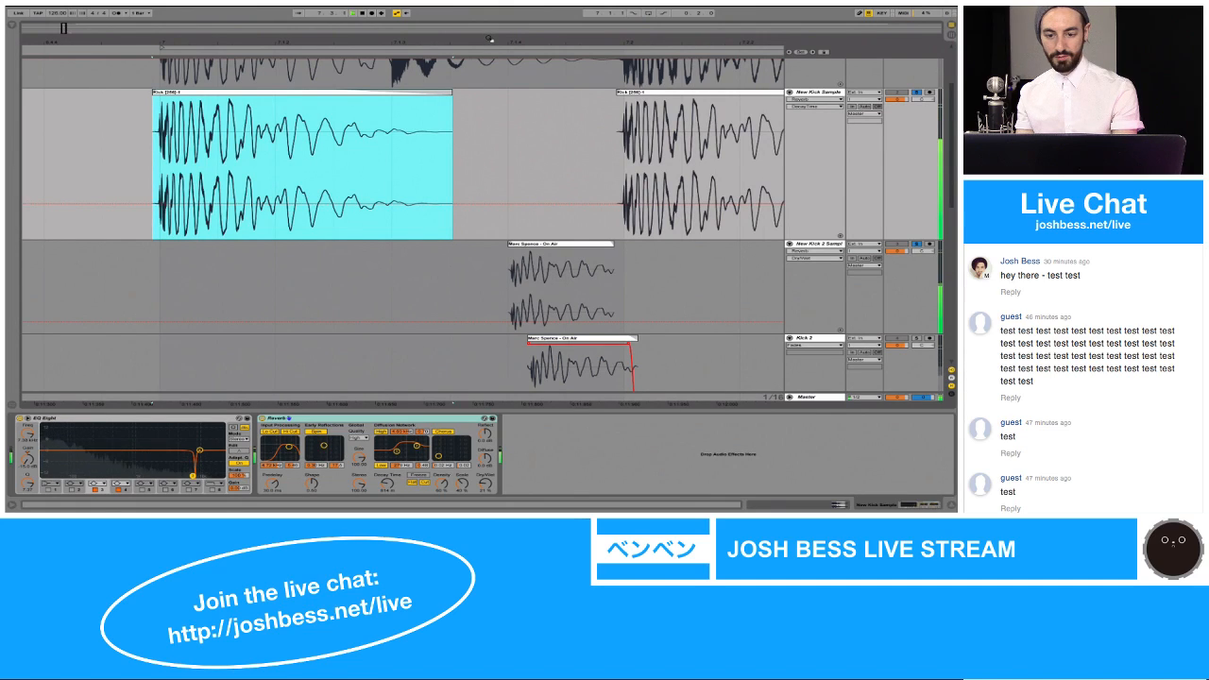
Step: Duplicate the New Kick 2 Sample clip to 7.2.3, above the second Kick 2 clip
drag(489, 39, 489, 18)
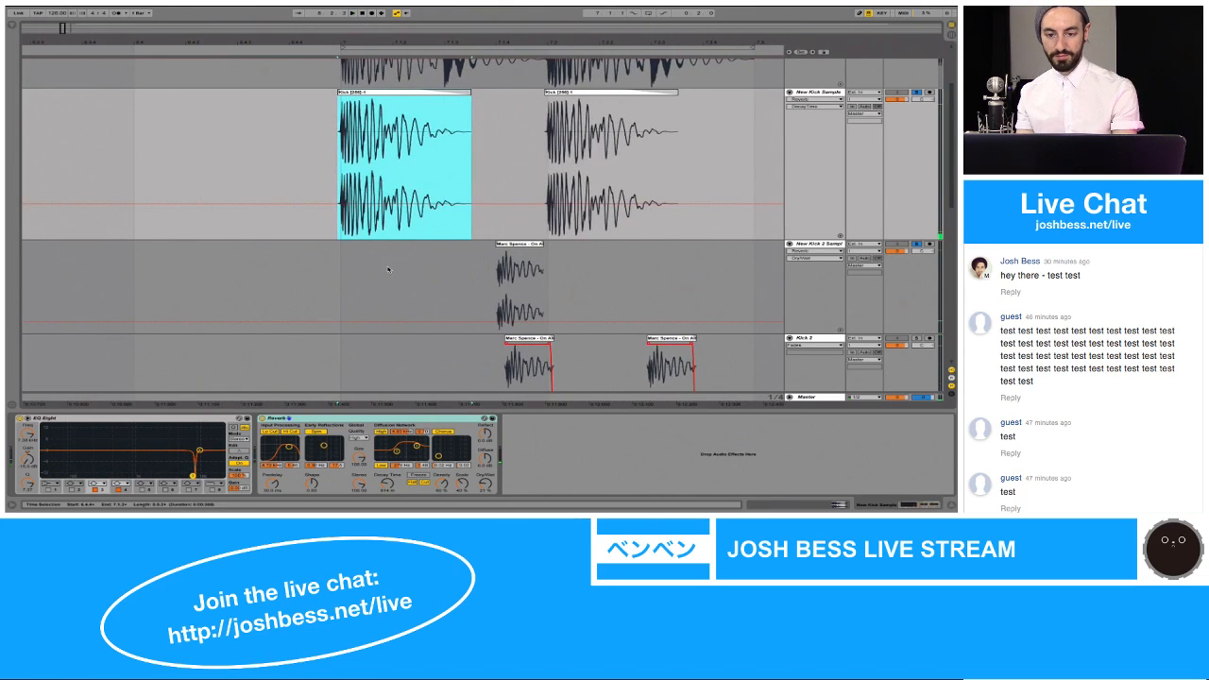
click(353, 273)
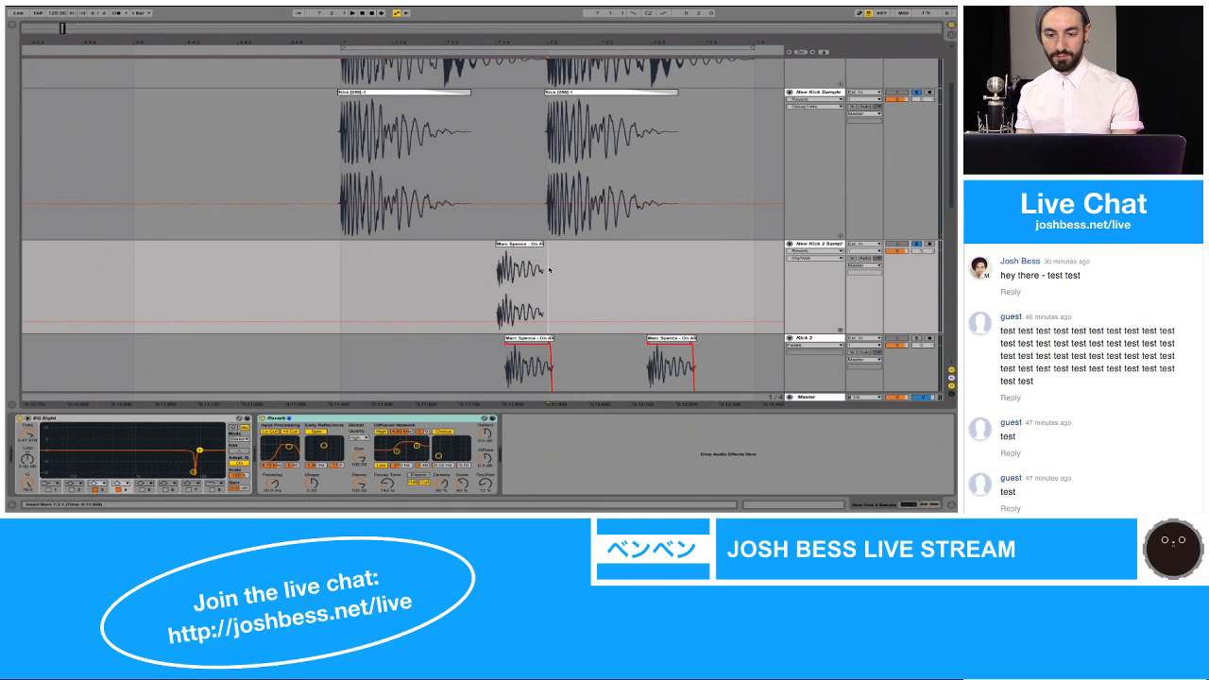
click(540, 271)
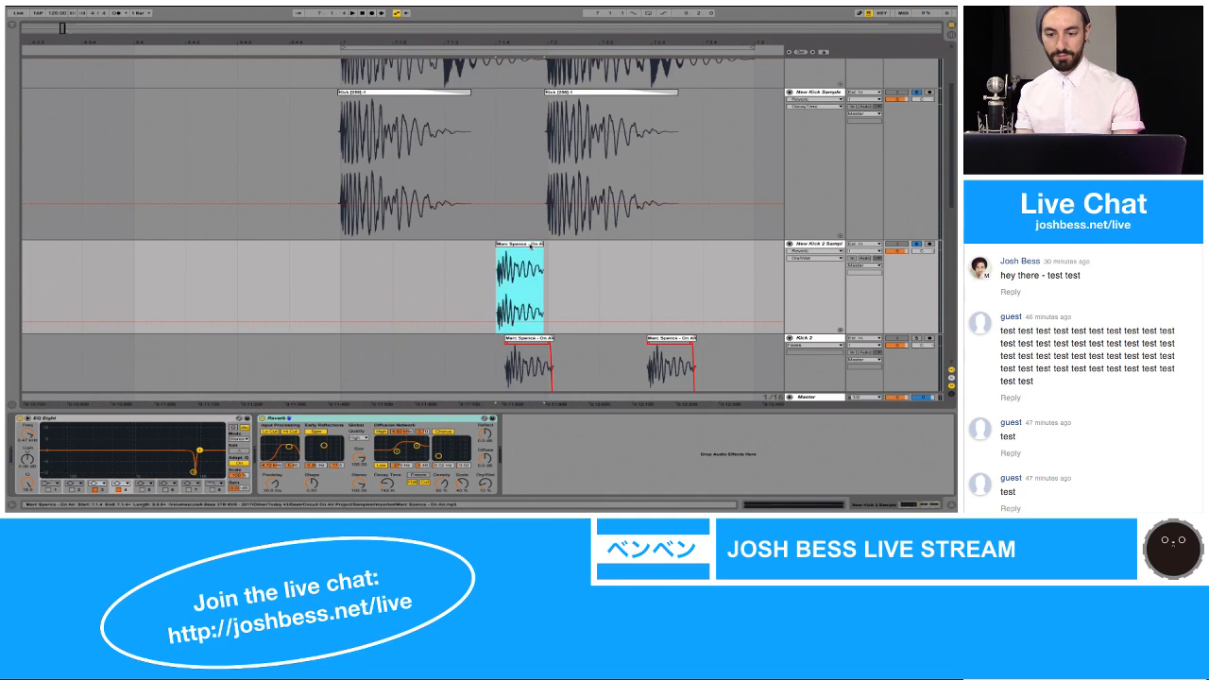
click(653, 267)
key(ctrl+v)
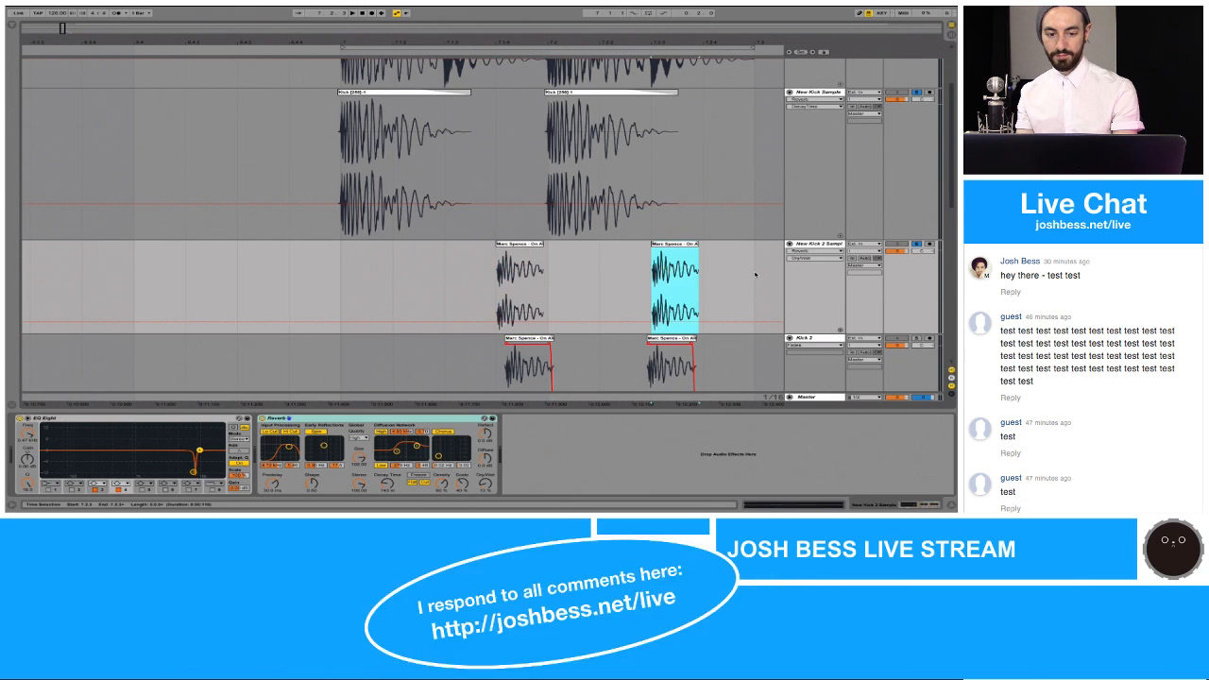
Step: Loop and play the range from 7.1.1 to 7.3.1 on New Kick 2 Sample, then solo the 1 Audio track
drag(753, 270, 336, 278)
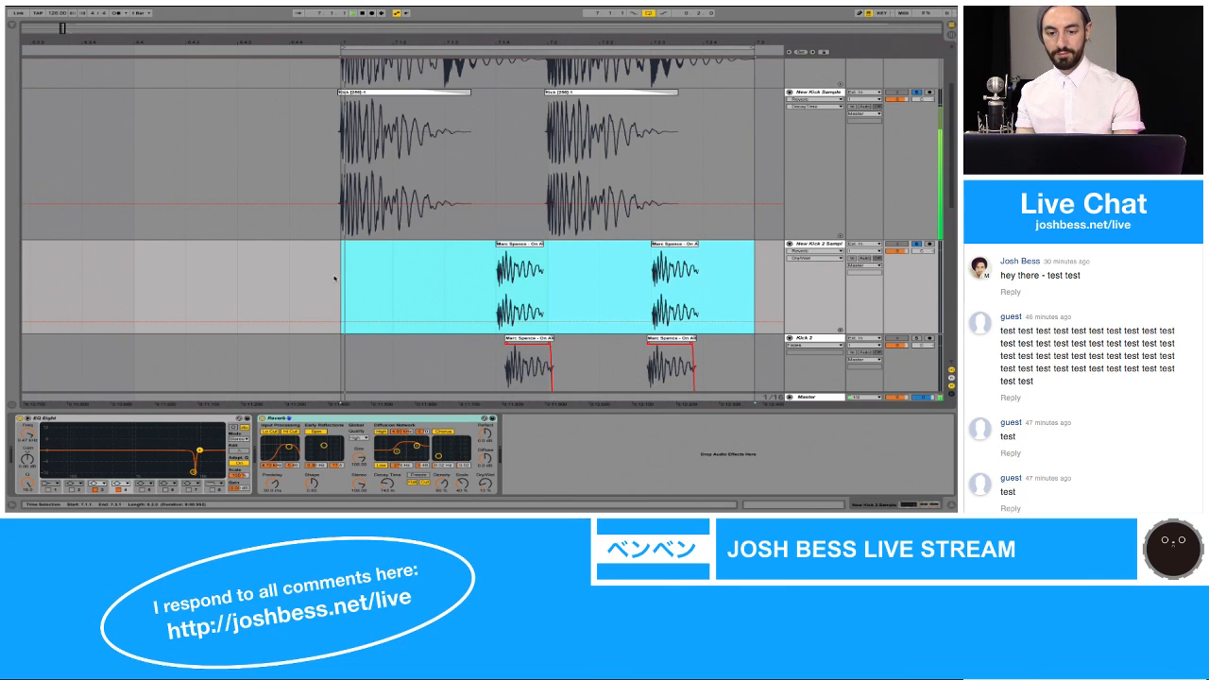
key(space)
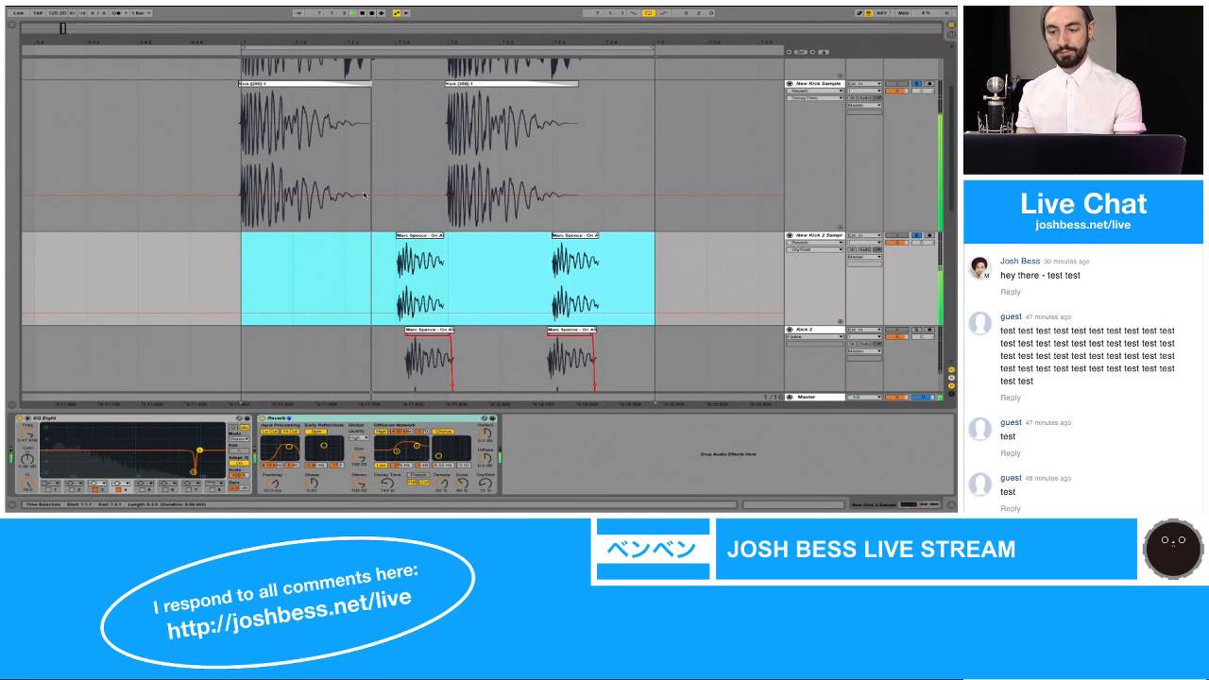
scroll(548, 208, down, 5)
scroll(548, 210, down, 2)
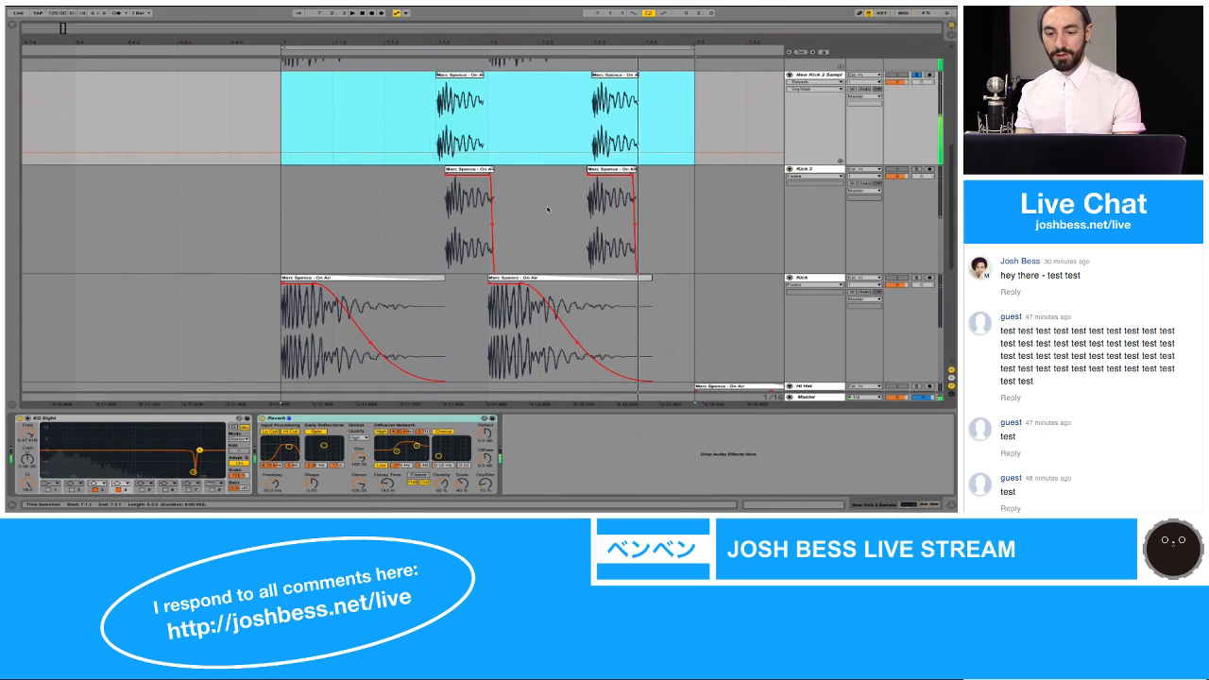
scroll(547, 209, down, 8)
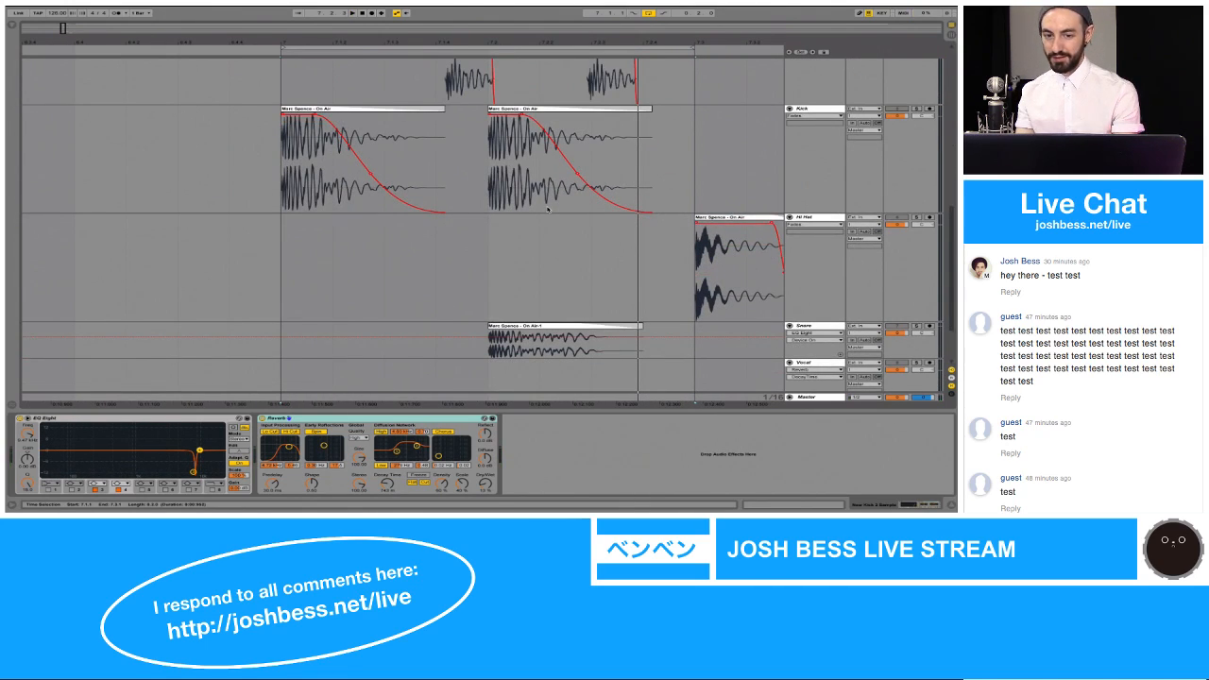
scroll(548, 210, up, 15)
click(916, 63)
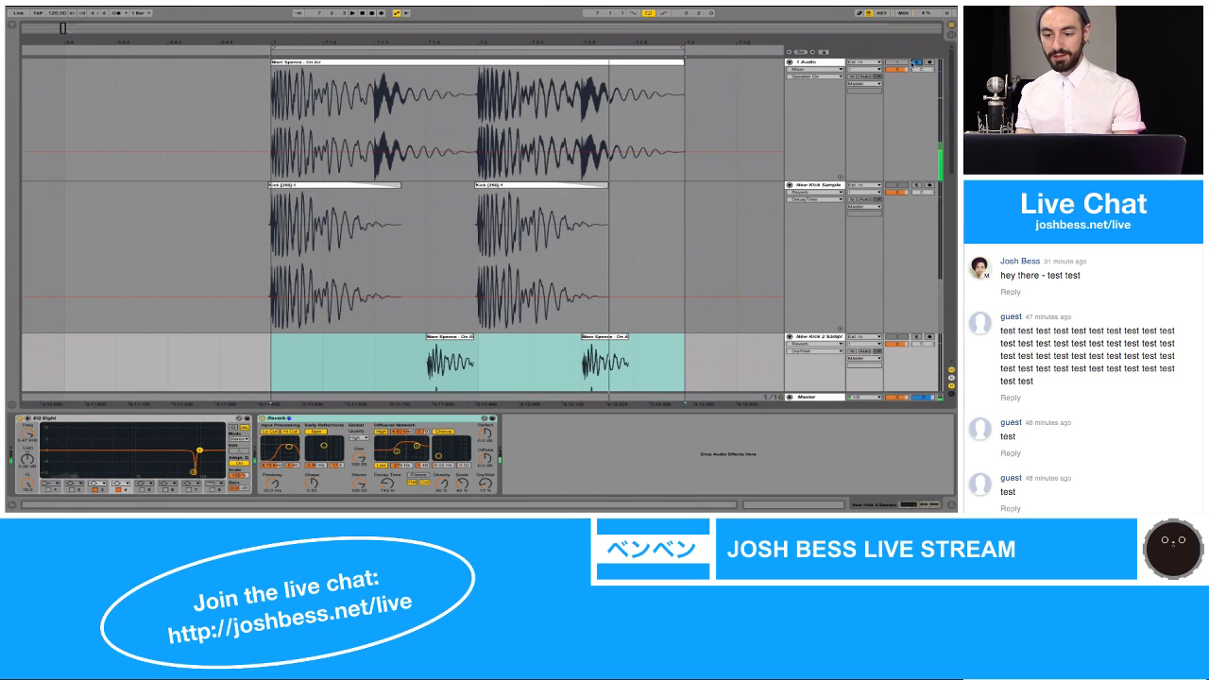
scroll(820, 132, down, 2)
scroll(821, 135, up, 2)
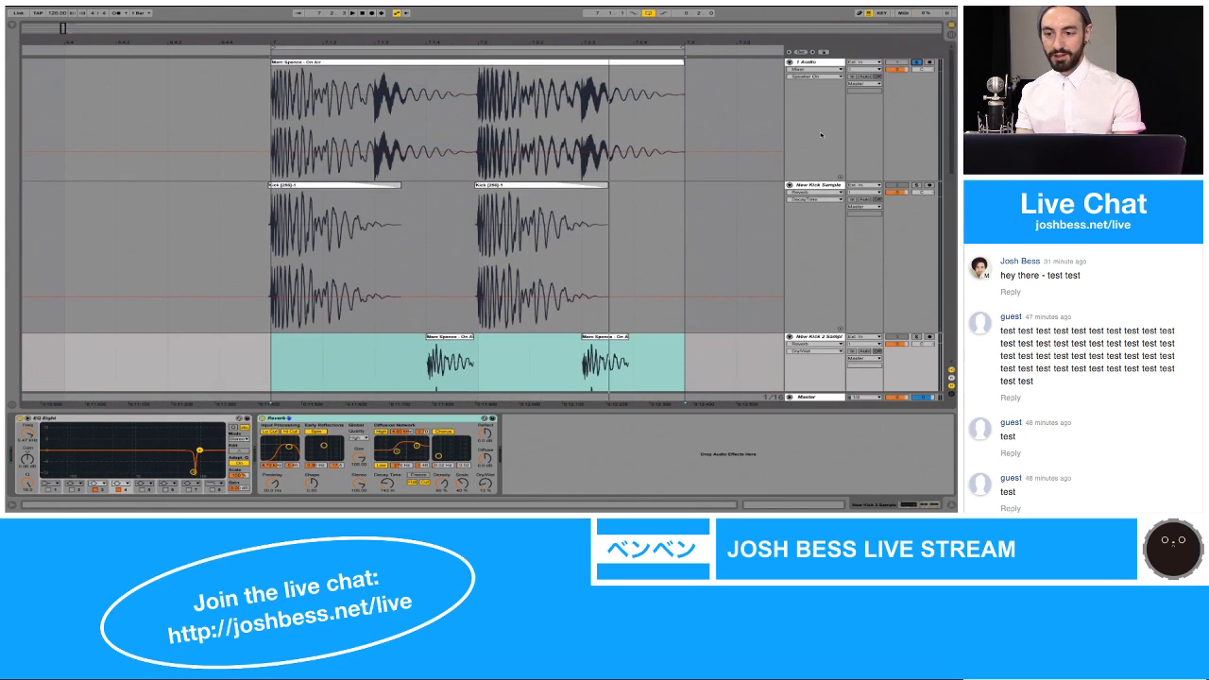
Step: Add an audio track below 1 Audio and name it "New Snare Sample"
click(823, 63)
key(ctrl+t)
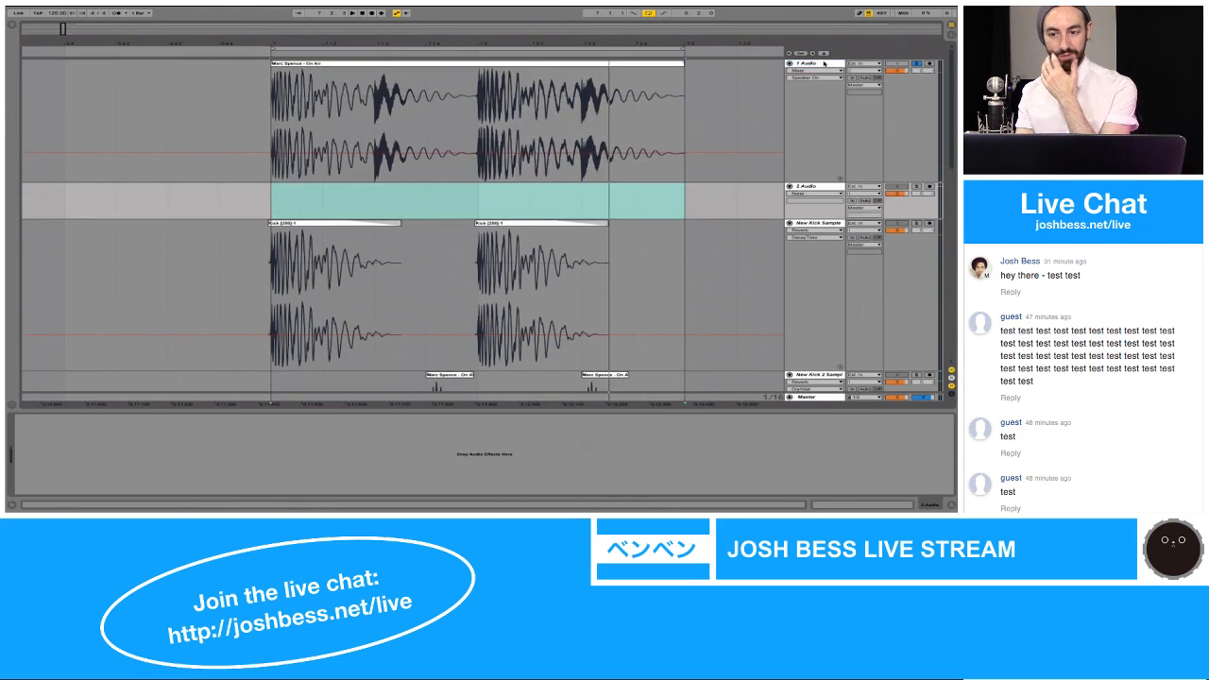
click(809, 186)
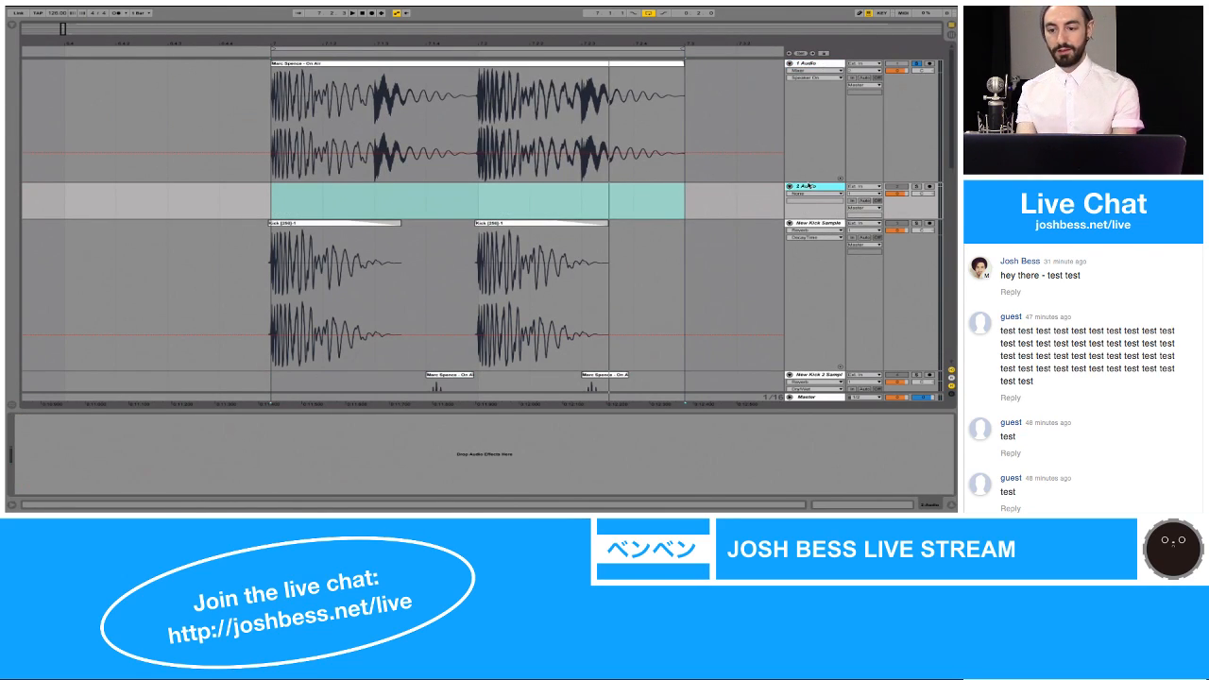
text(New)
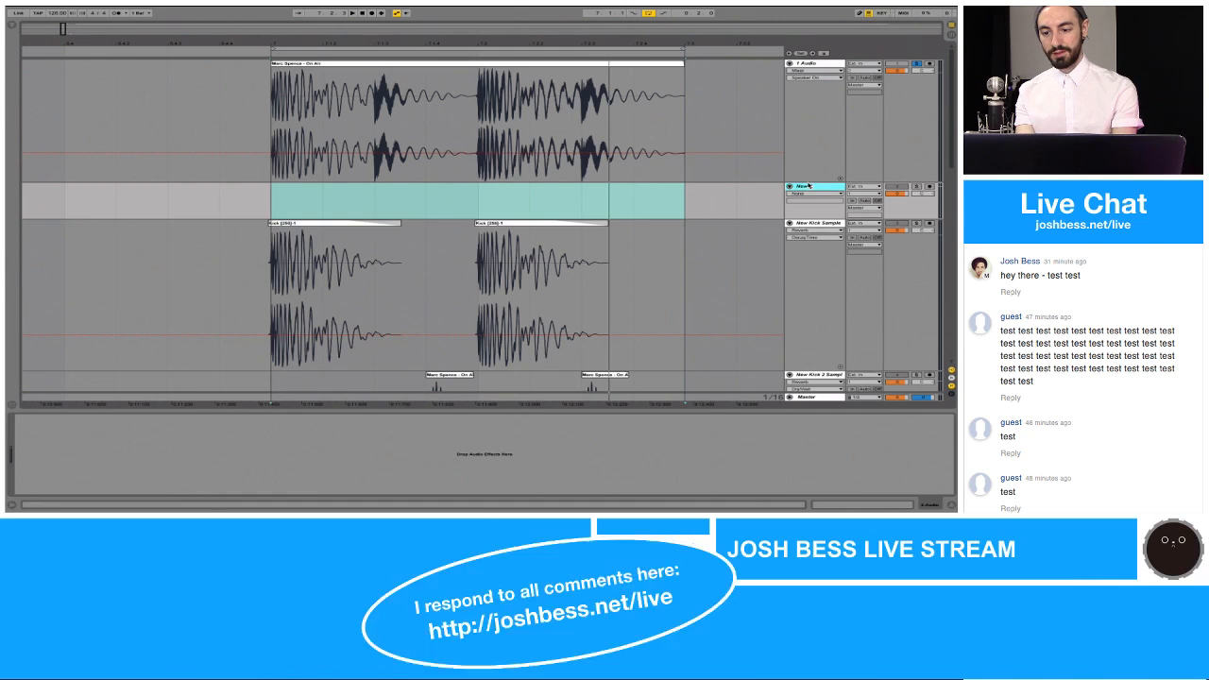
text( Snare Sample)
key(Return)
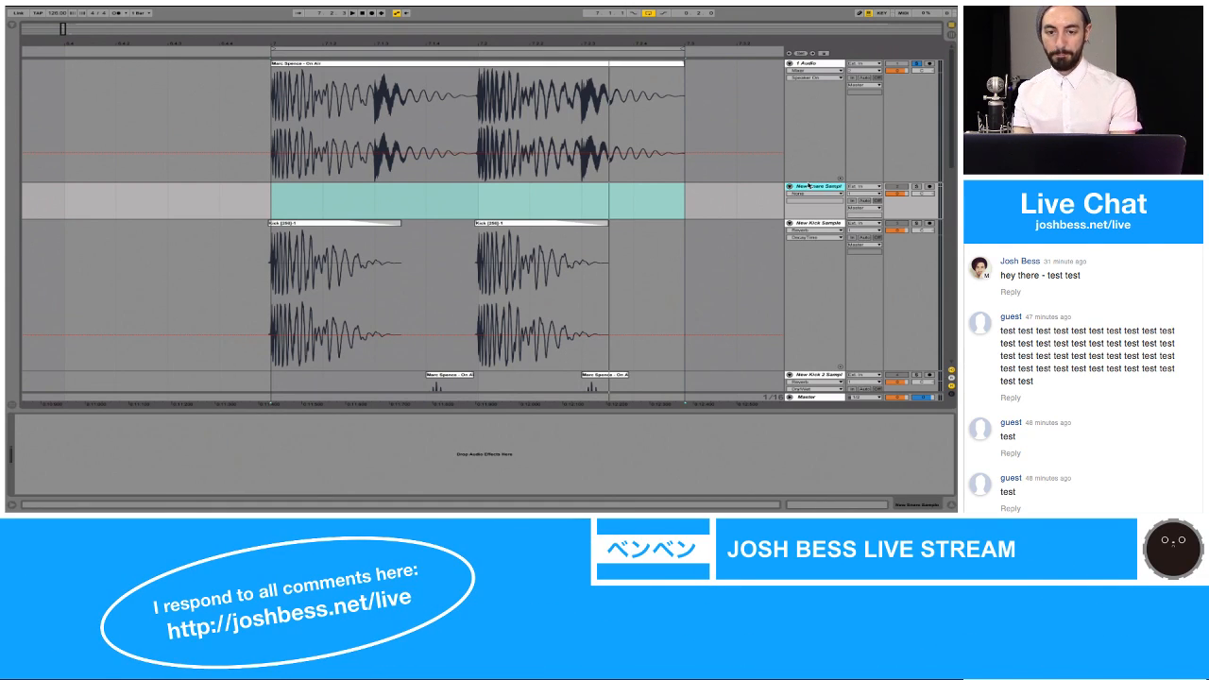
Step: Copy the 1 Audio section from 7.2.1 to just past 7.2.3 into New Snare Sample at 7.2.1 and enlarge that track's height
drag(498, 43, 497, 94)
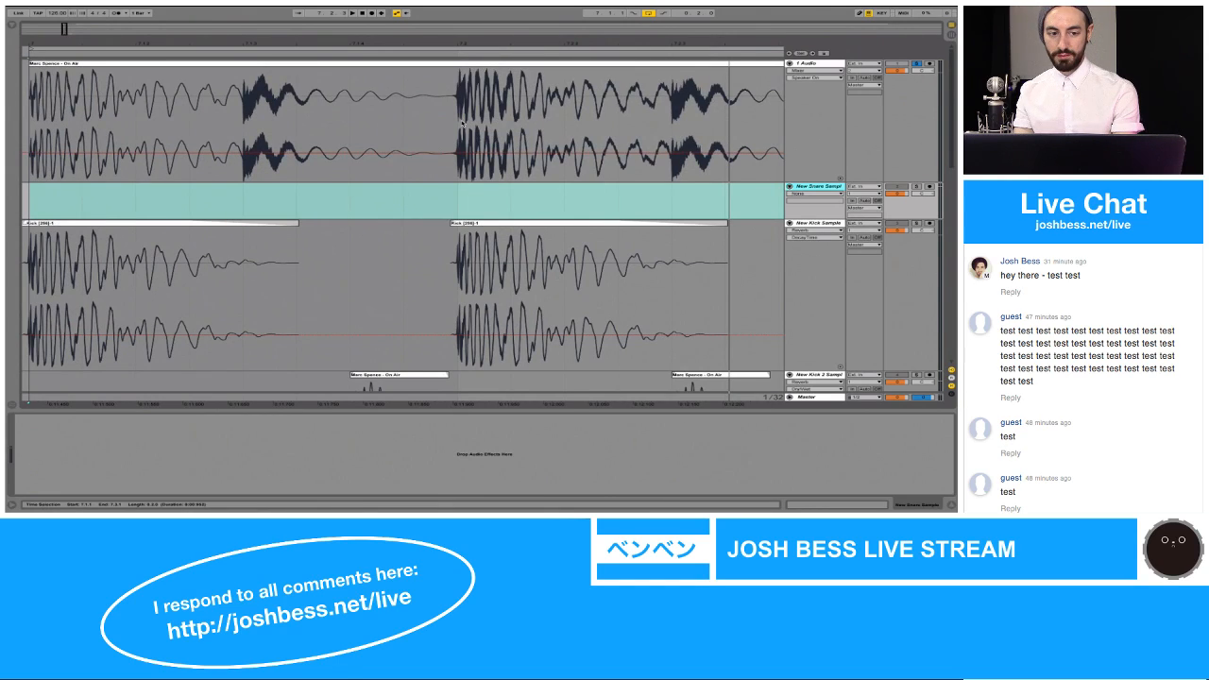
click(462, 123)
drag(462, 123, 726, 123)
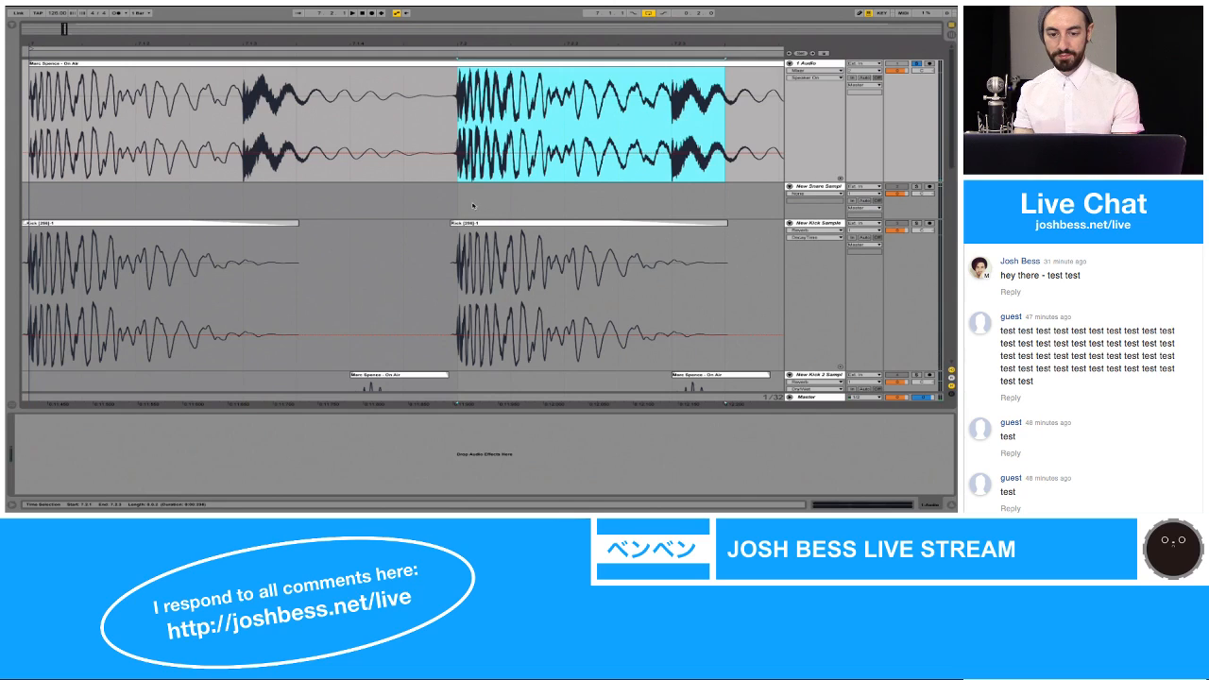
click(462, 206)
key(super+v)
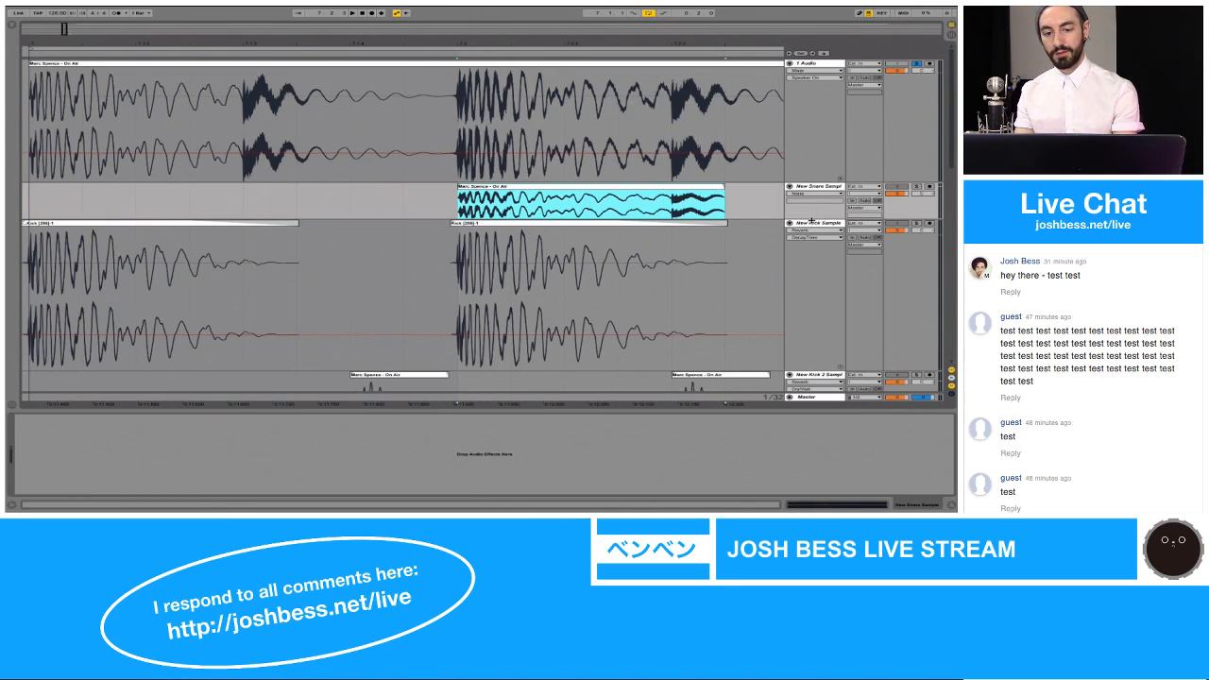
drag(811, 220, 810, 334)
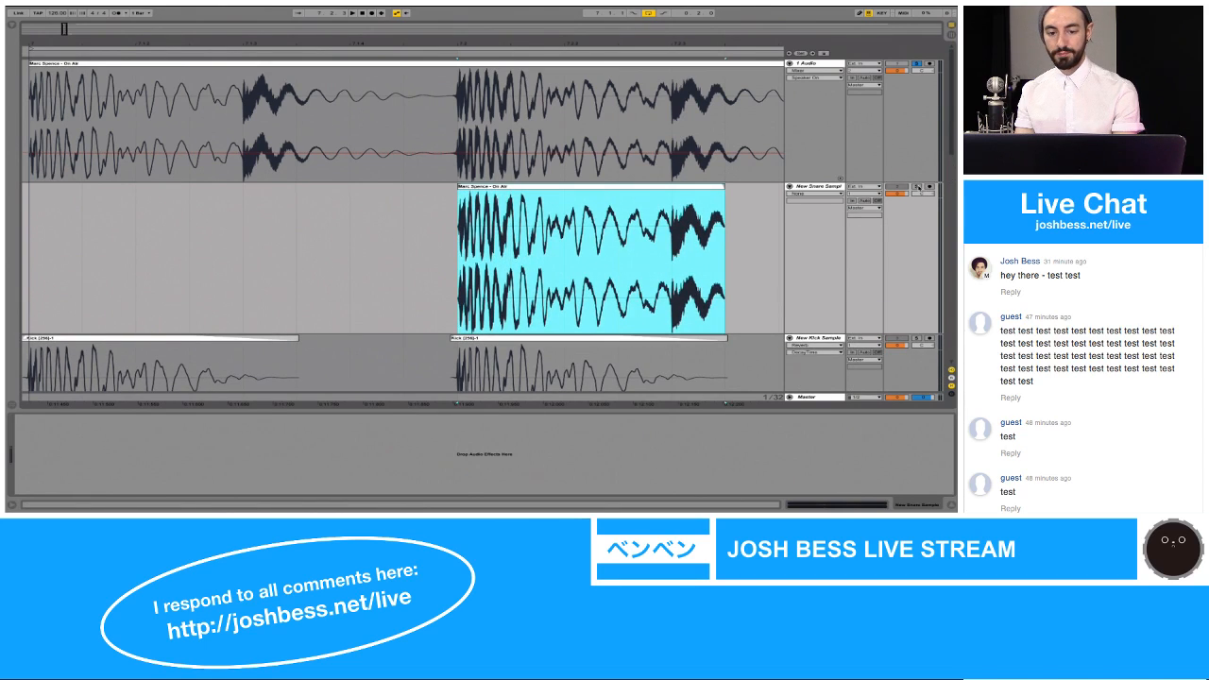
Step: Solo New Snare Sample and play the copied clip
click(917, 187)
key(space)
key(space)
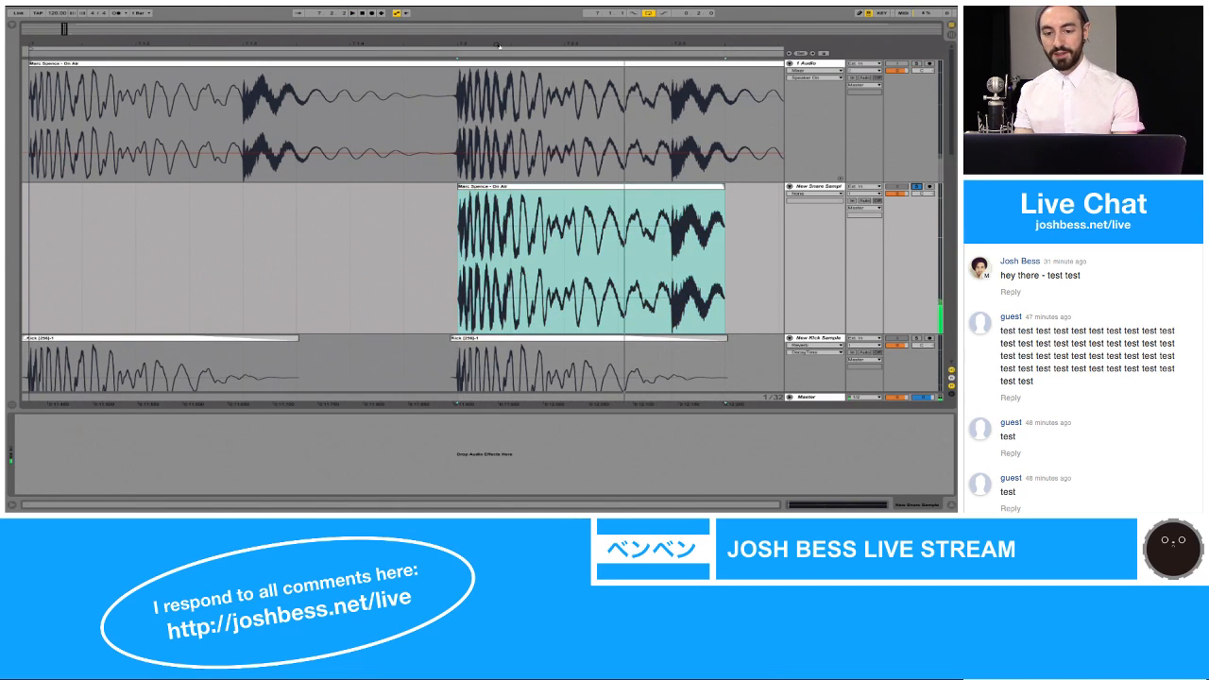
Step: Compare the start of the New Snare Sample clip with the kick waveform and open its sample view at the clip's start
mouse_move(499, 45)
mouse_down()
mouse_move(499, 129)
mouse_move(499, 91)
mouse_up()
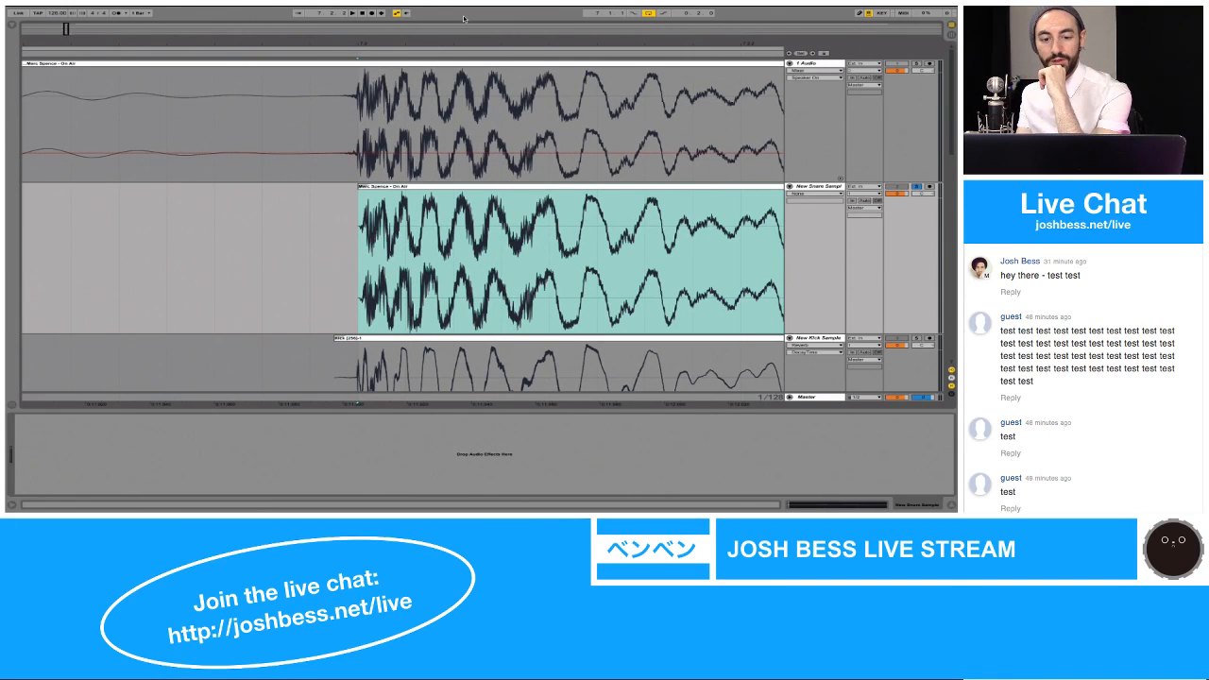
drag(435, 40, 436, 77)
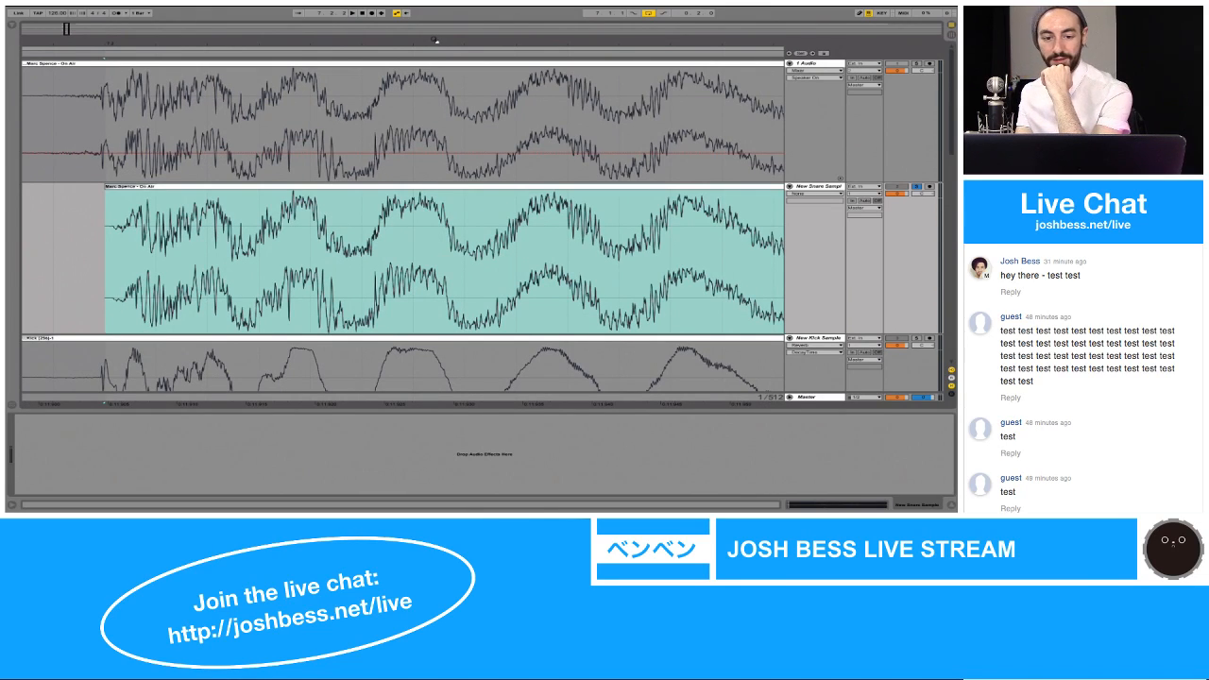
scroll(437, 130, down, 3)
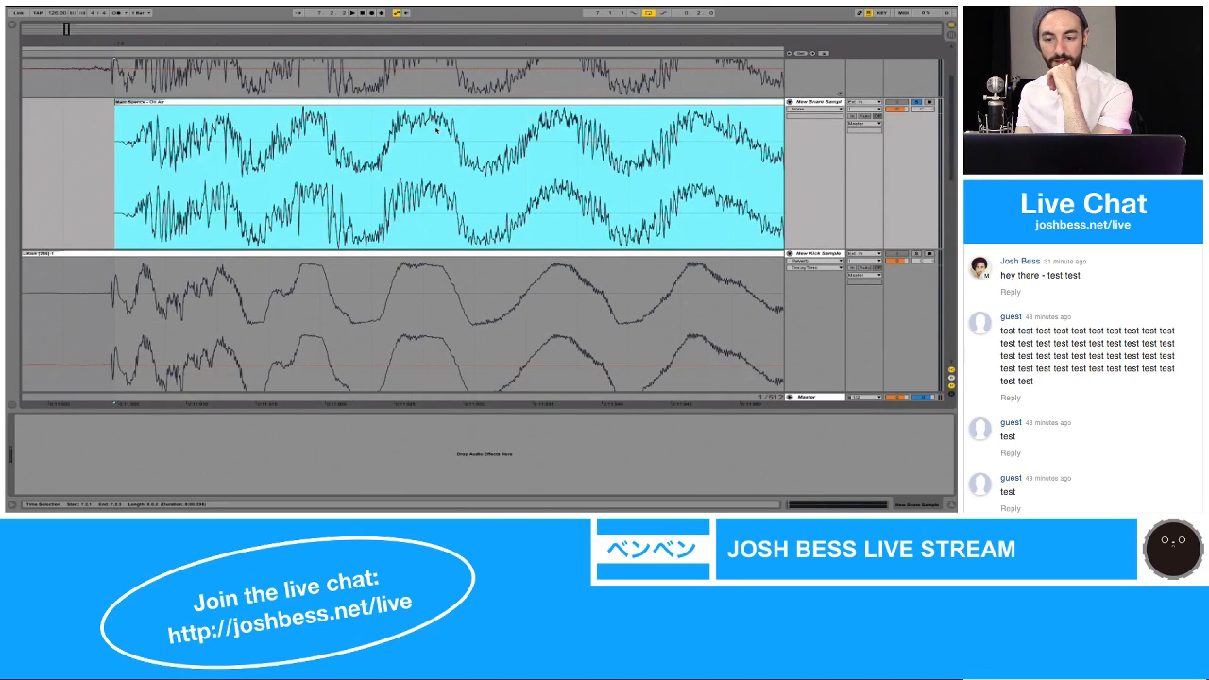
double_click(639, 104)
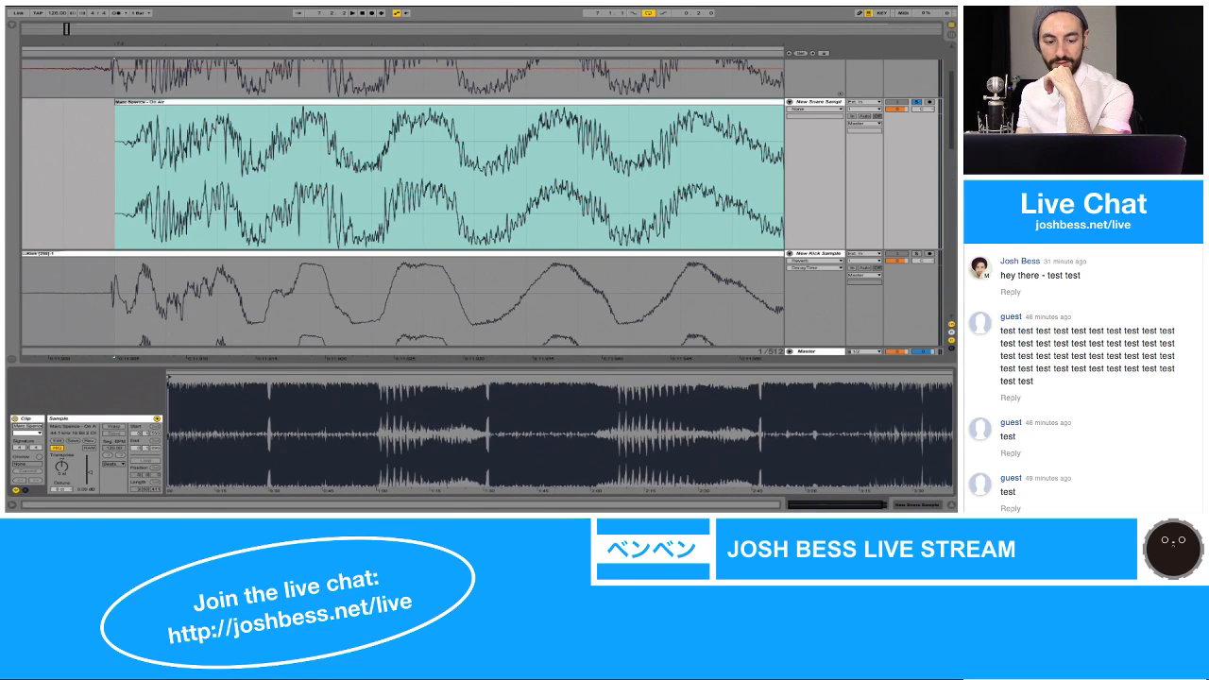
drag(167, 388, 168, 482)
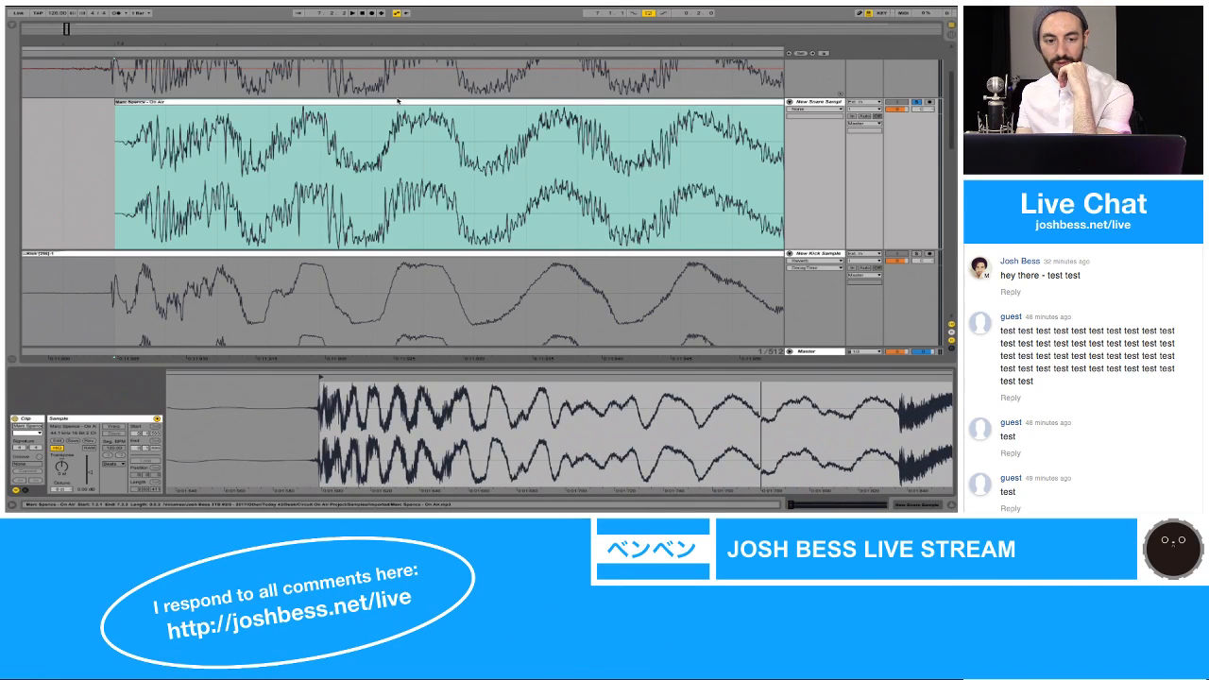
Step: Nudge the New Snare Sample clip slightly later, play it, and solo New Kick Sample along with it
click(398, 100)
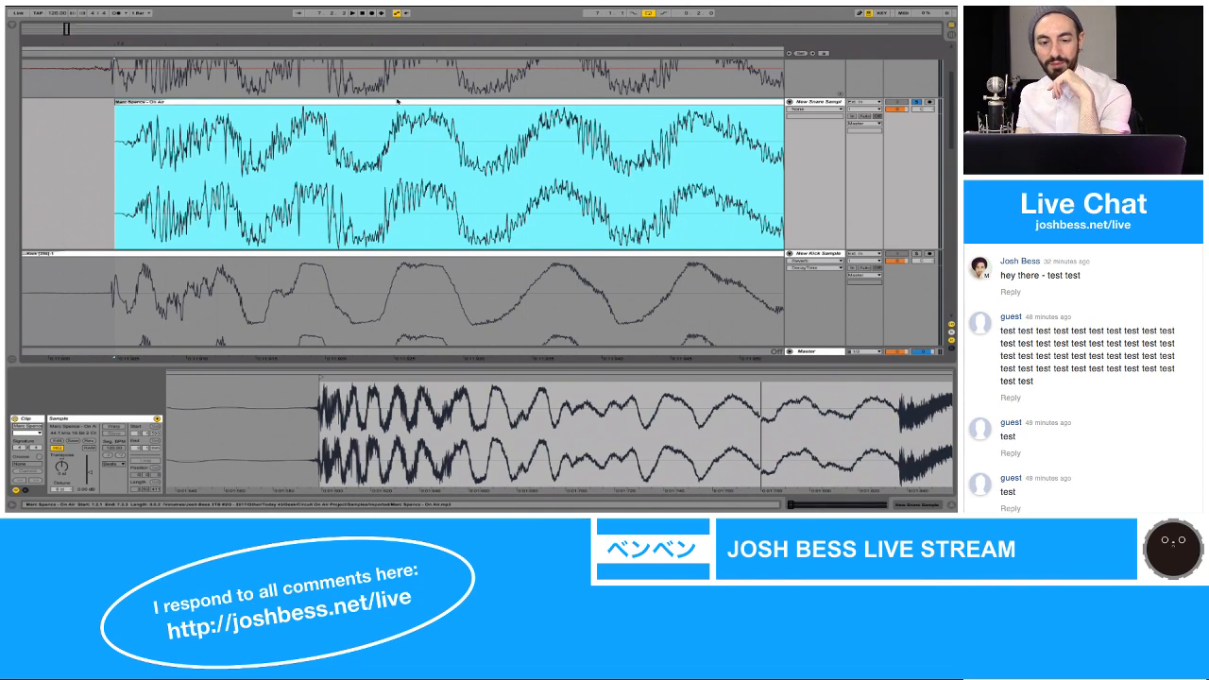
drag(398, 100, 405, 105)
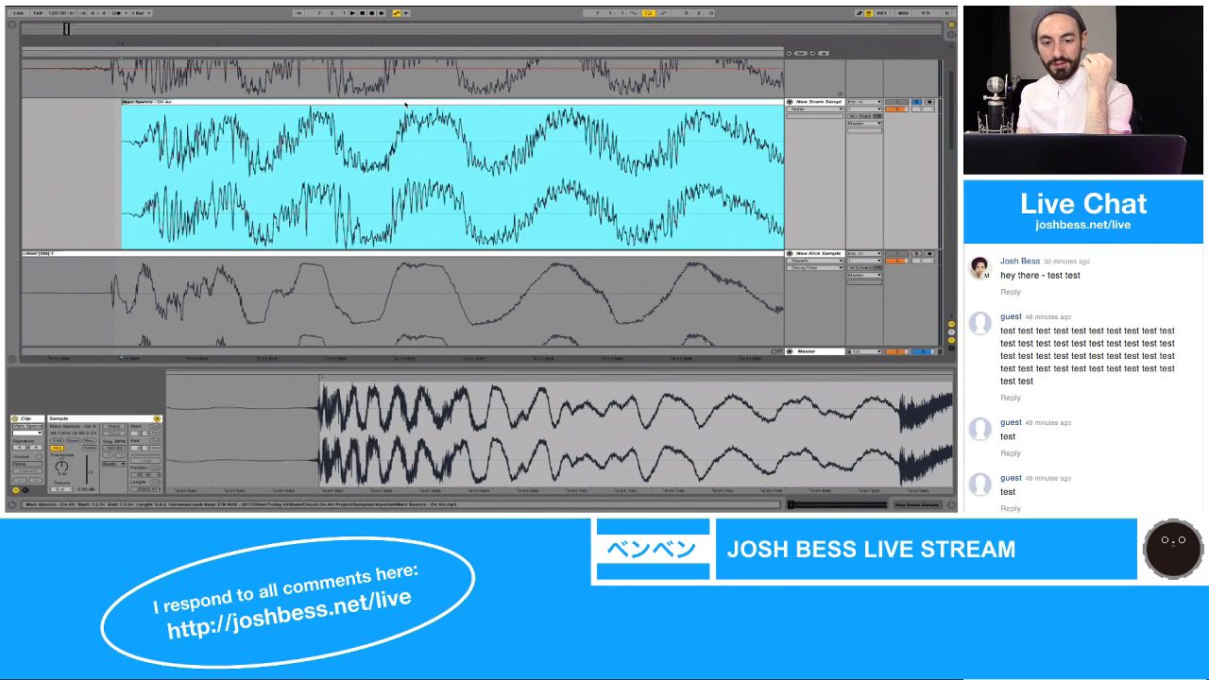
key(space)
key(space)
key(space)
key(space)
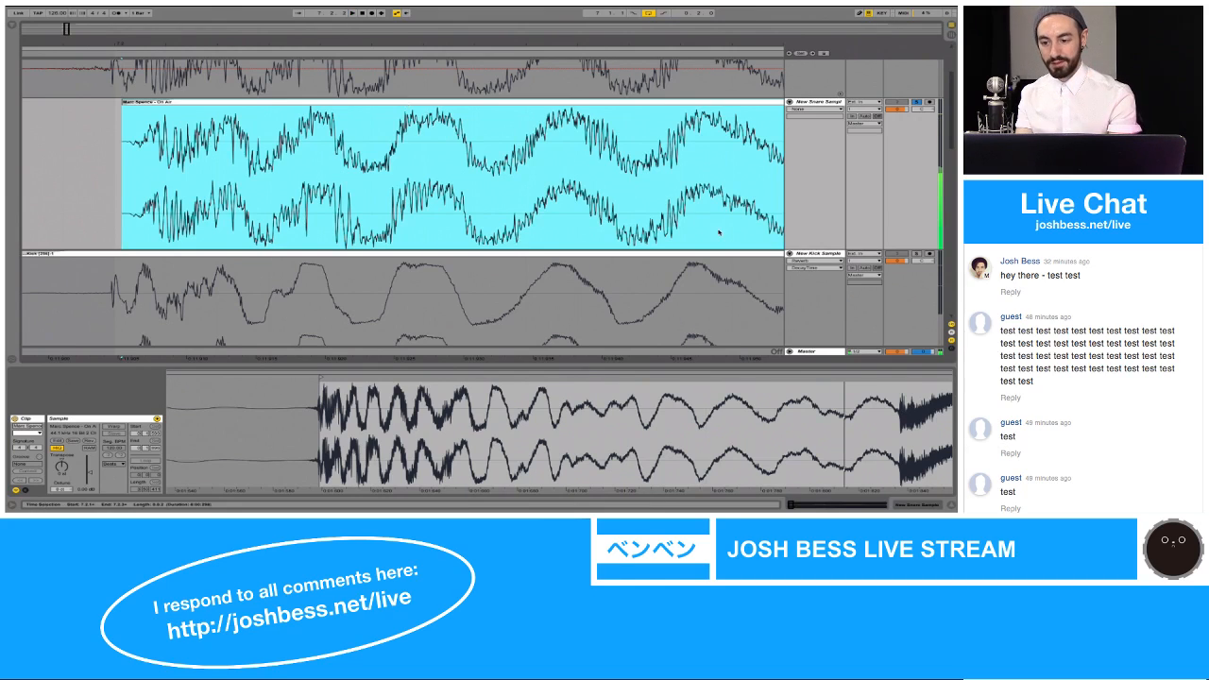
super+click(916, 253)
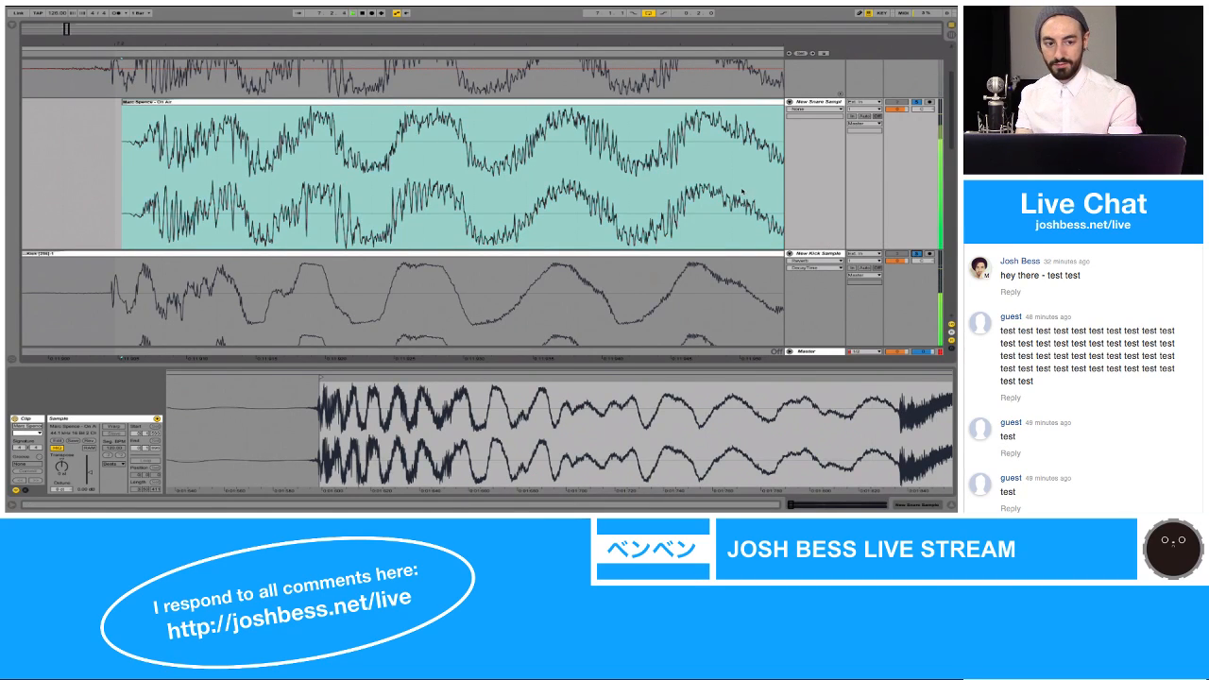
Step: Loop the range from 7.2.1 to 7.3.1 and play New Snare Sample together with New Kick Sample
drag(543, 41, 543, 7)
click(546, 102)
scroll(545, 138, right, 3)
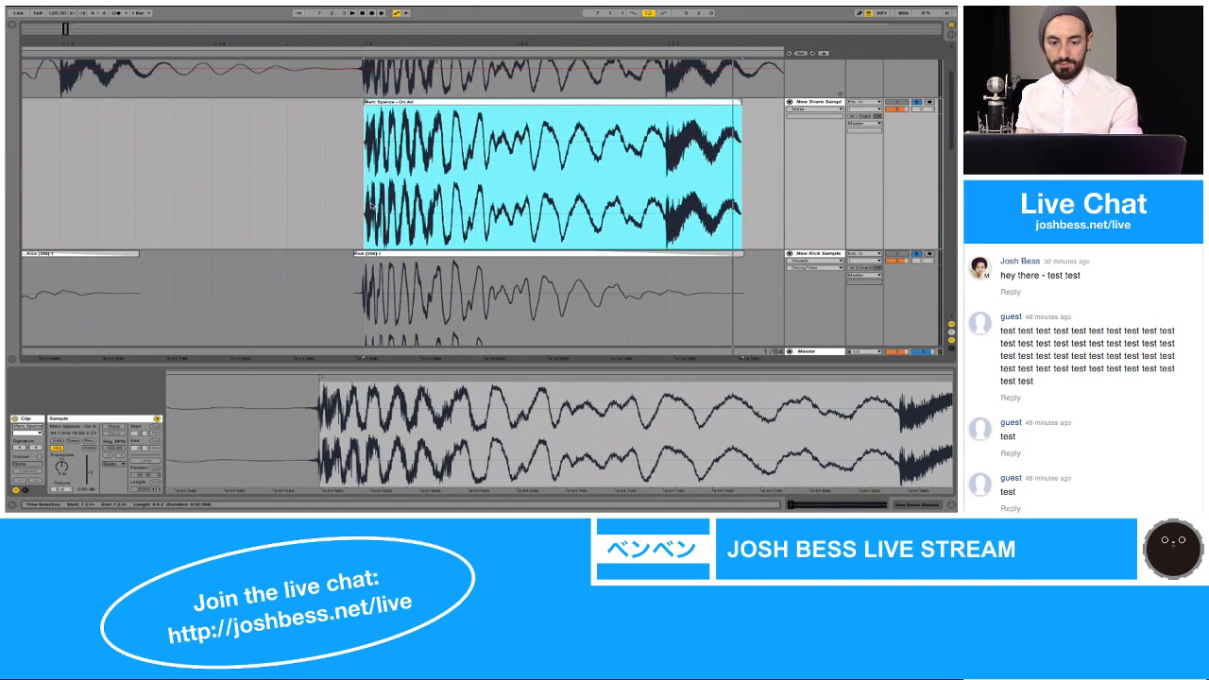
drag(373, 206, 553, 208)
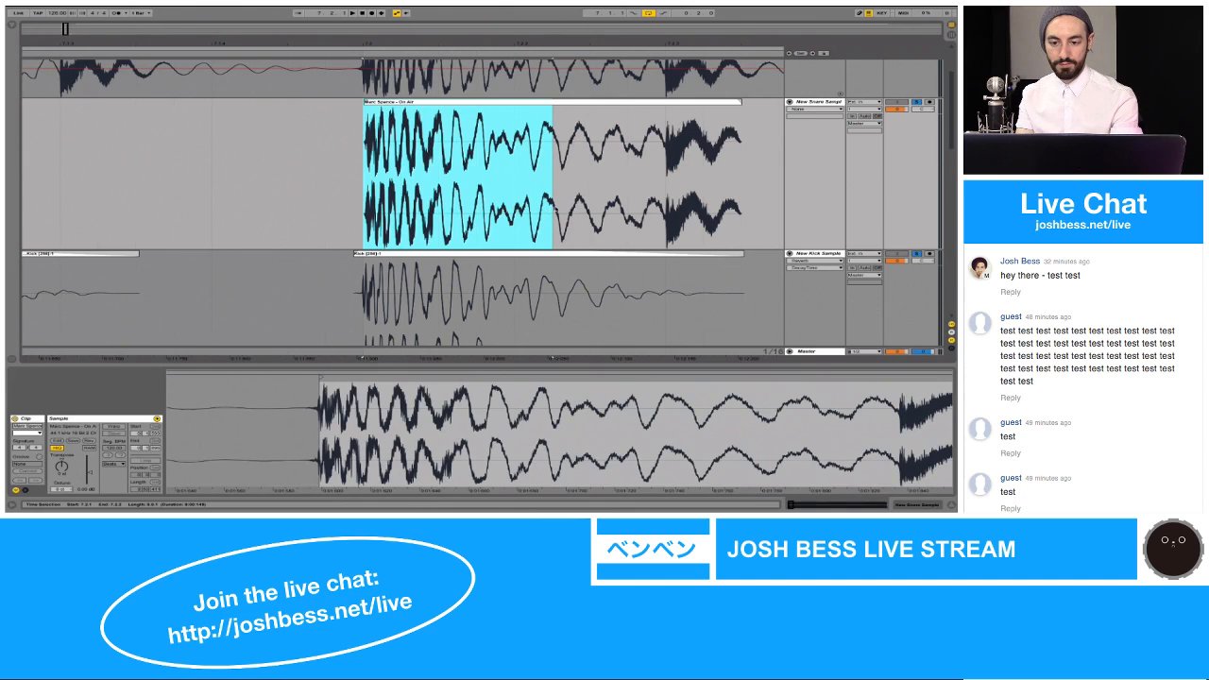
click(381, 208)
key(shift+Right)
key(shift+Left)
key(shift+Right)
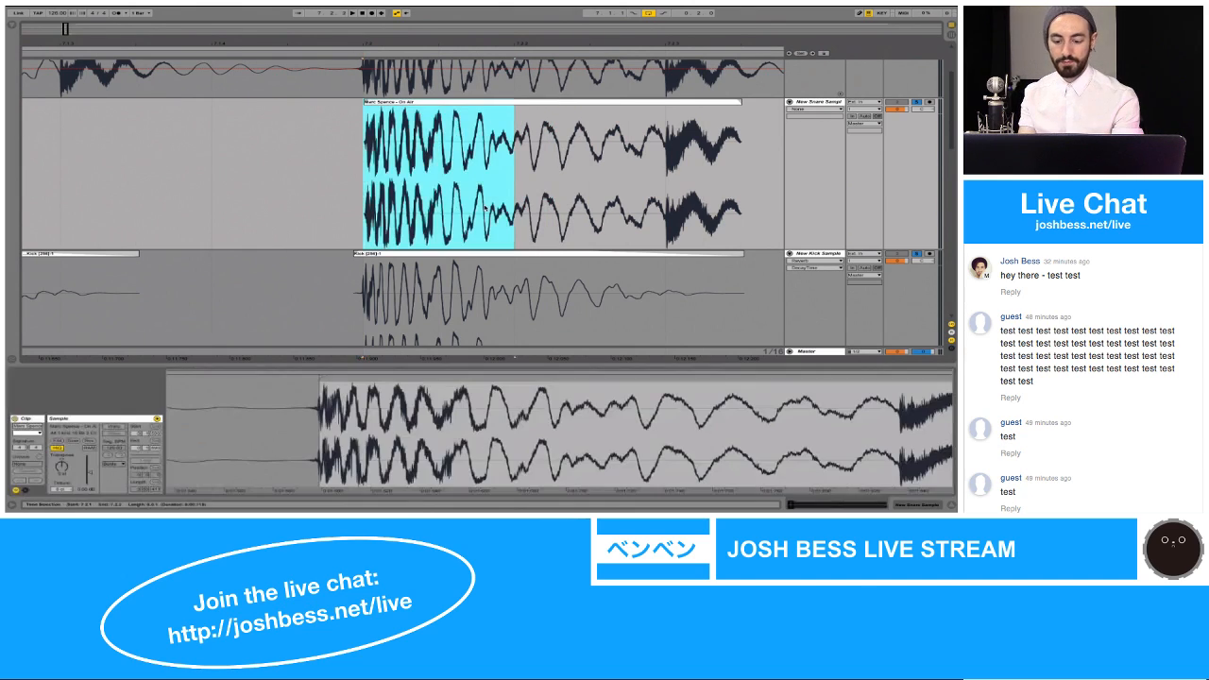
key(shift+Right)
key(shift+Right)
key(shift+Right)
key(space)
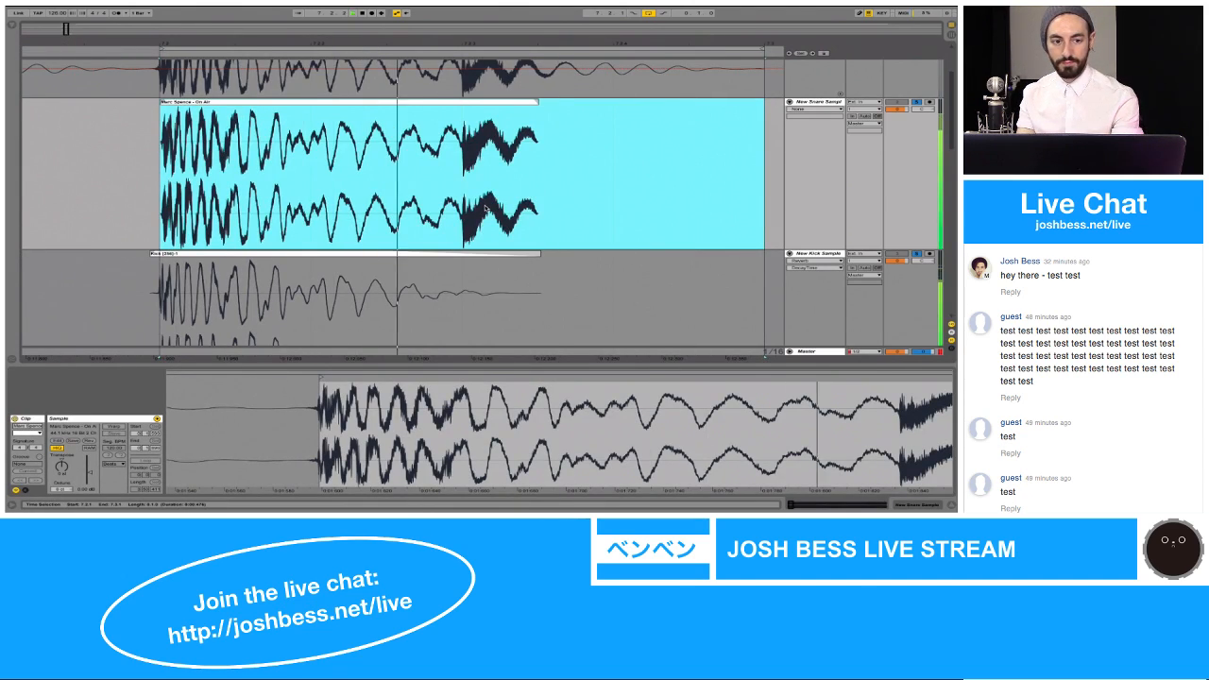
Step: Shift the New Snare Sample clip slightly earlier to start at 7.2.1 during loop playback
key(z)
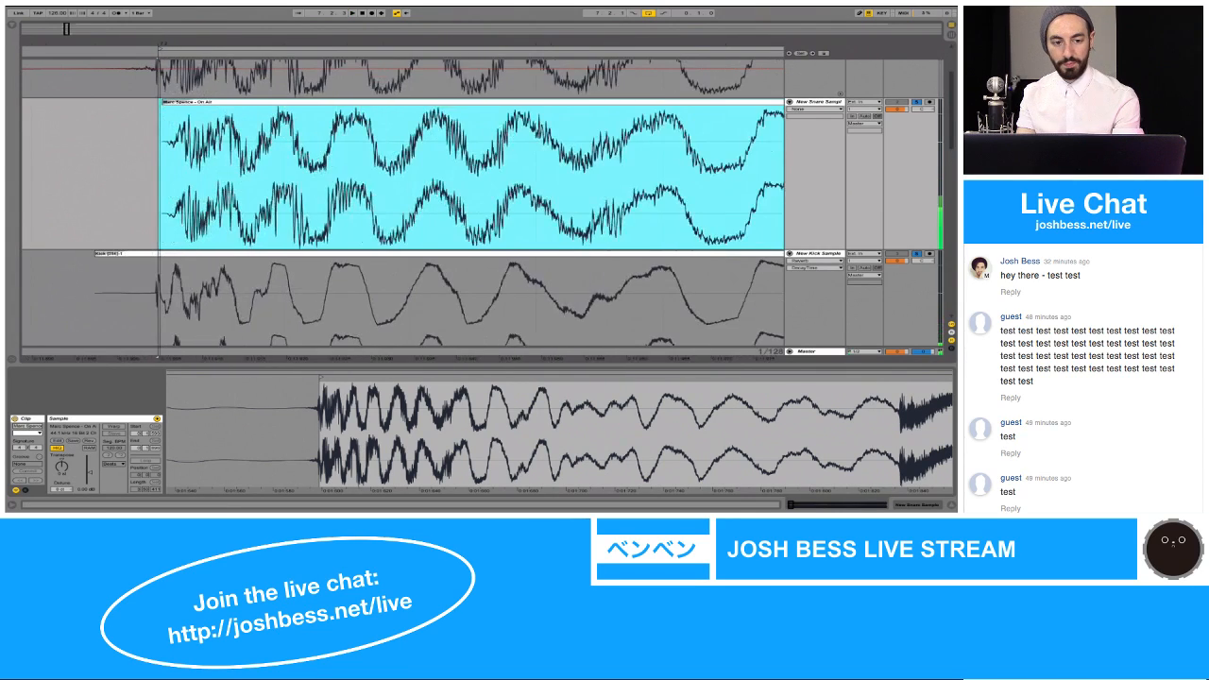
click(200, 122)
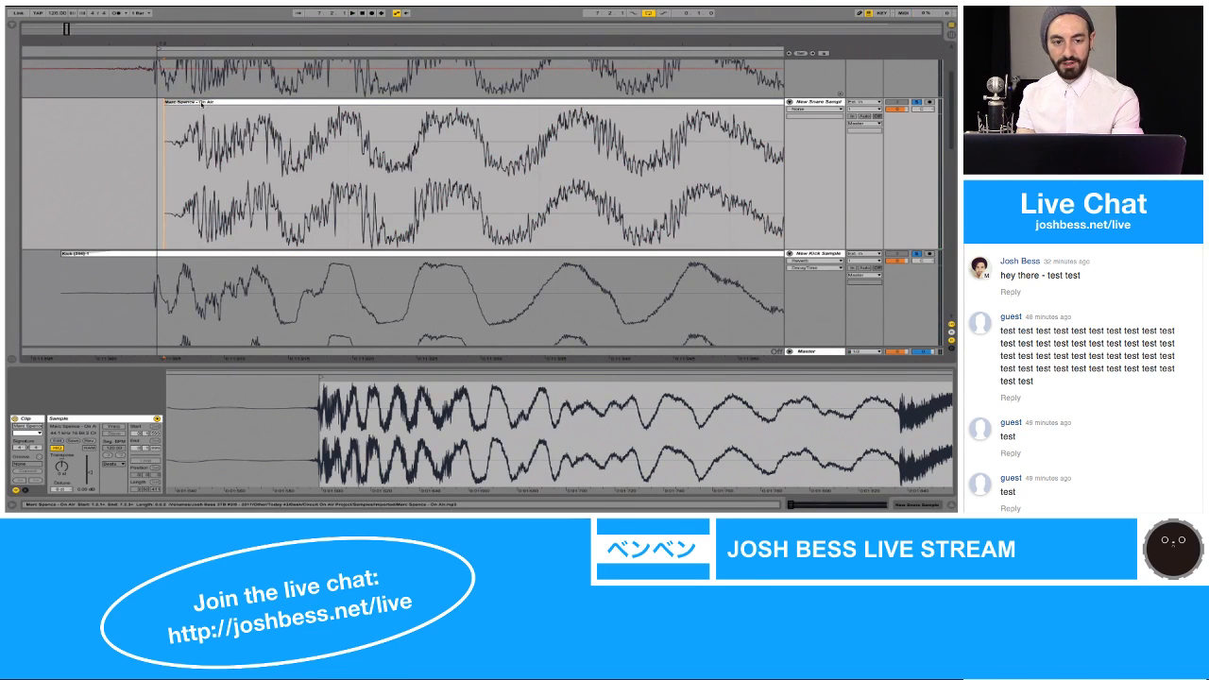
click(193, 103)
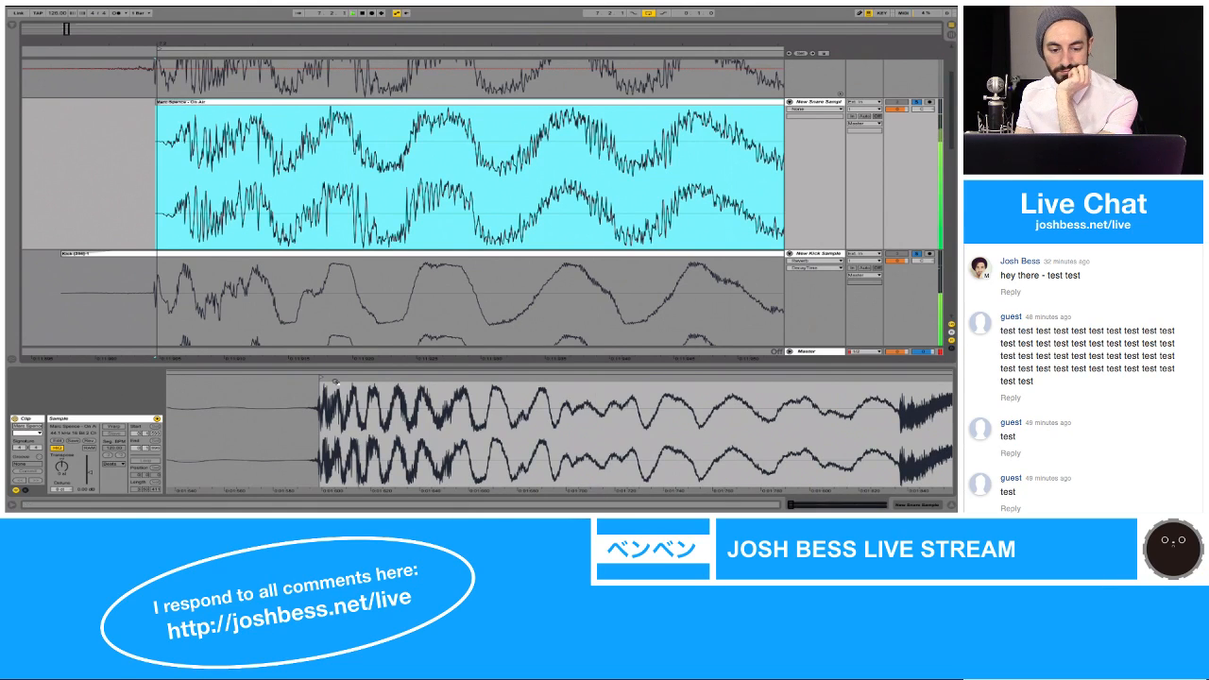
Step: Move the New Snare Sample clip's start marker slightly later and insert an empty audio track above the New Snare Sample track
drag(321, 379, 322, 378)
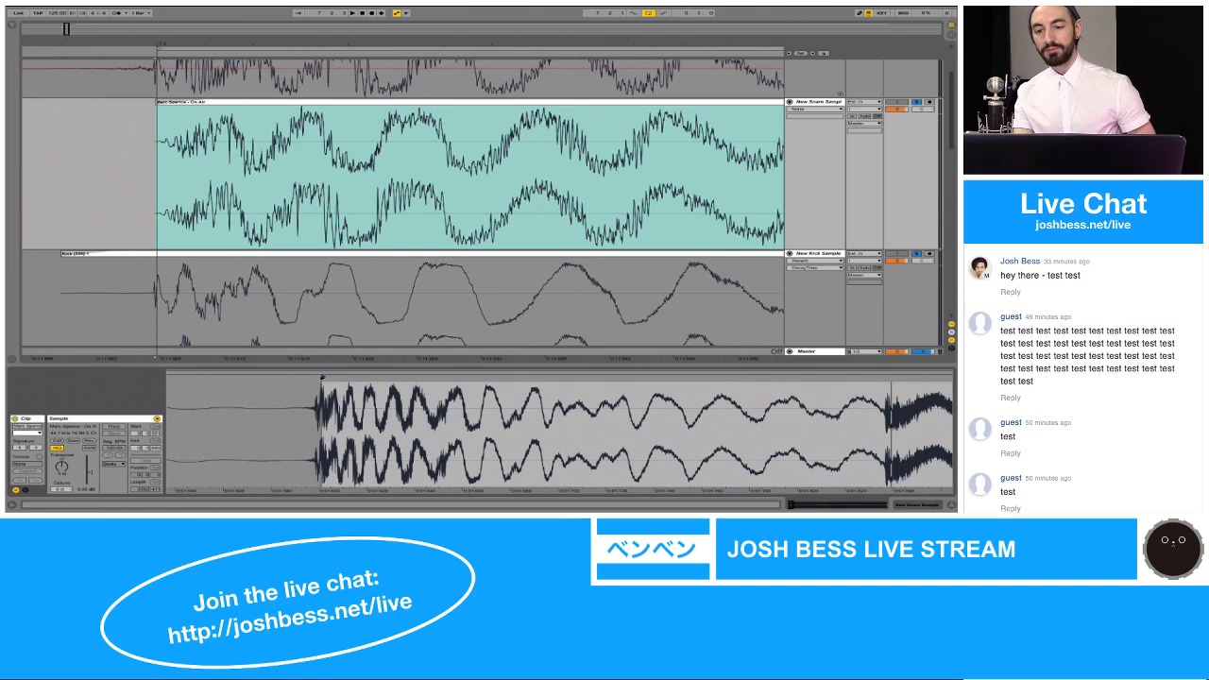
click(830, 102)
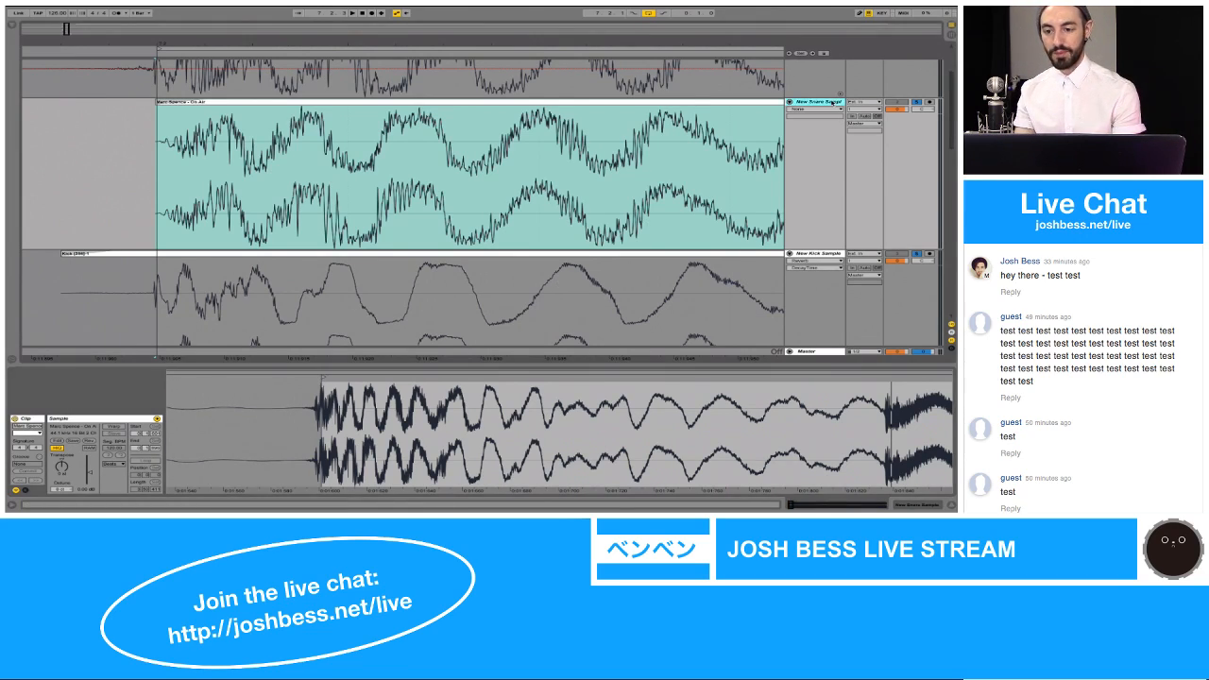
scroll(830, 102, up, 3)
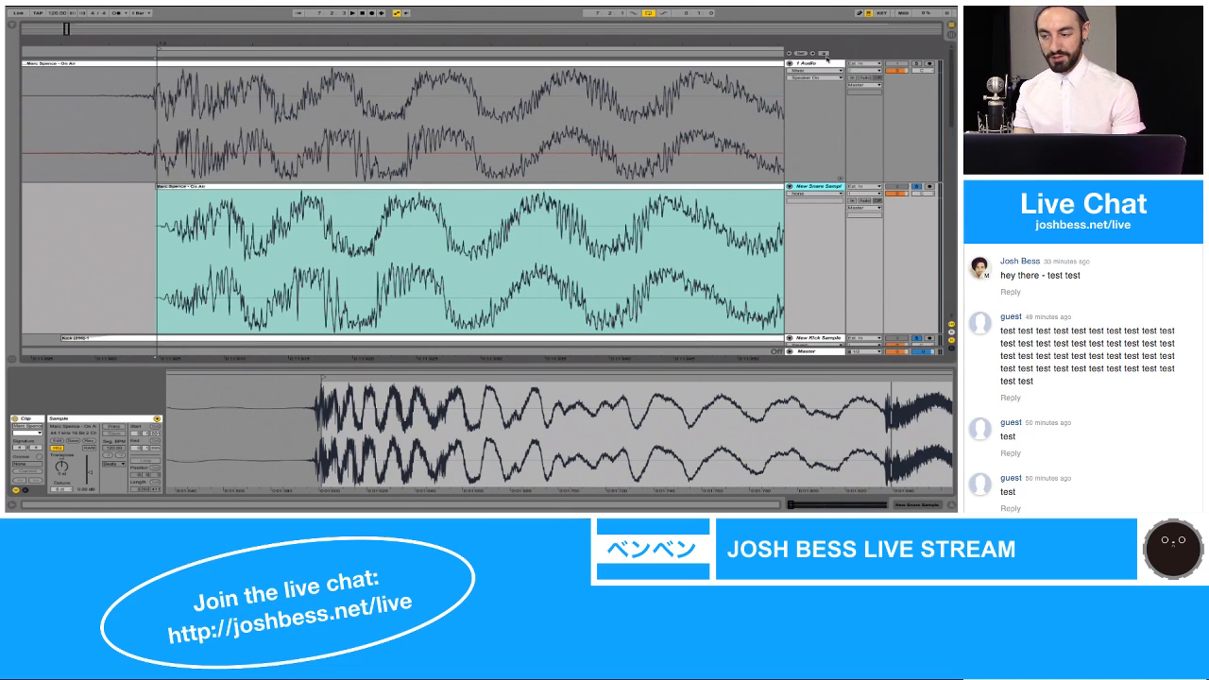
key(ctrl+t)
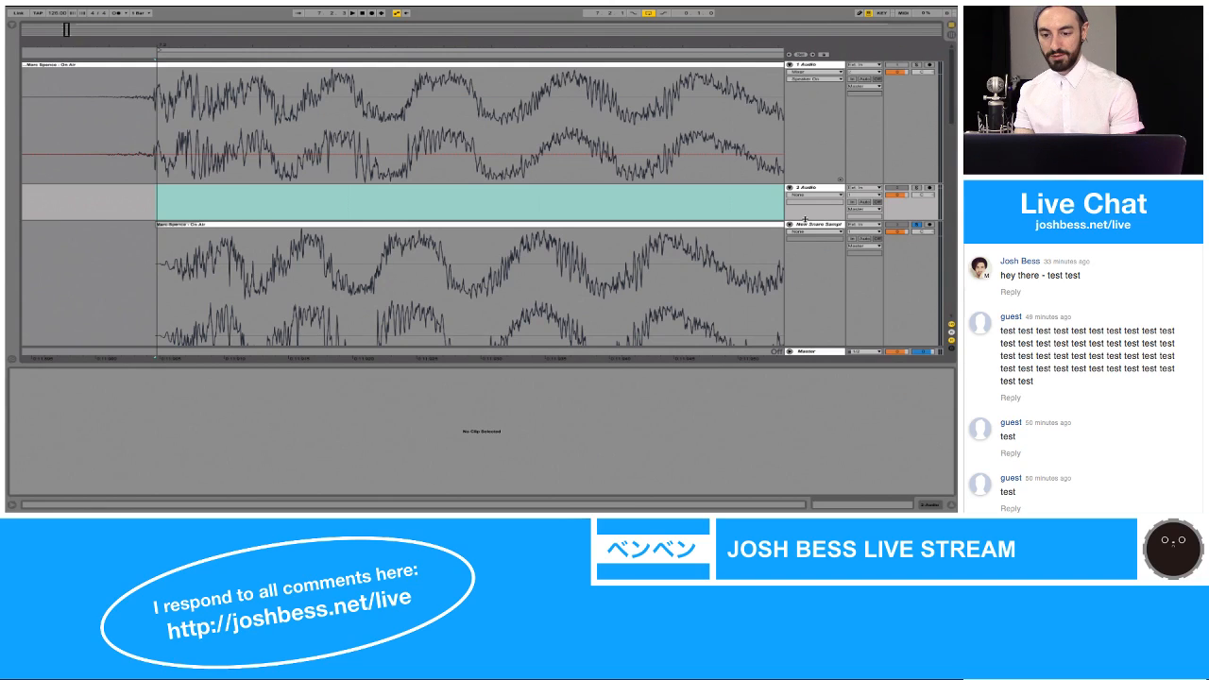
drag(803, 220, 807, 265)
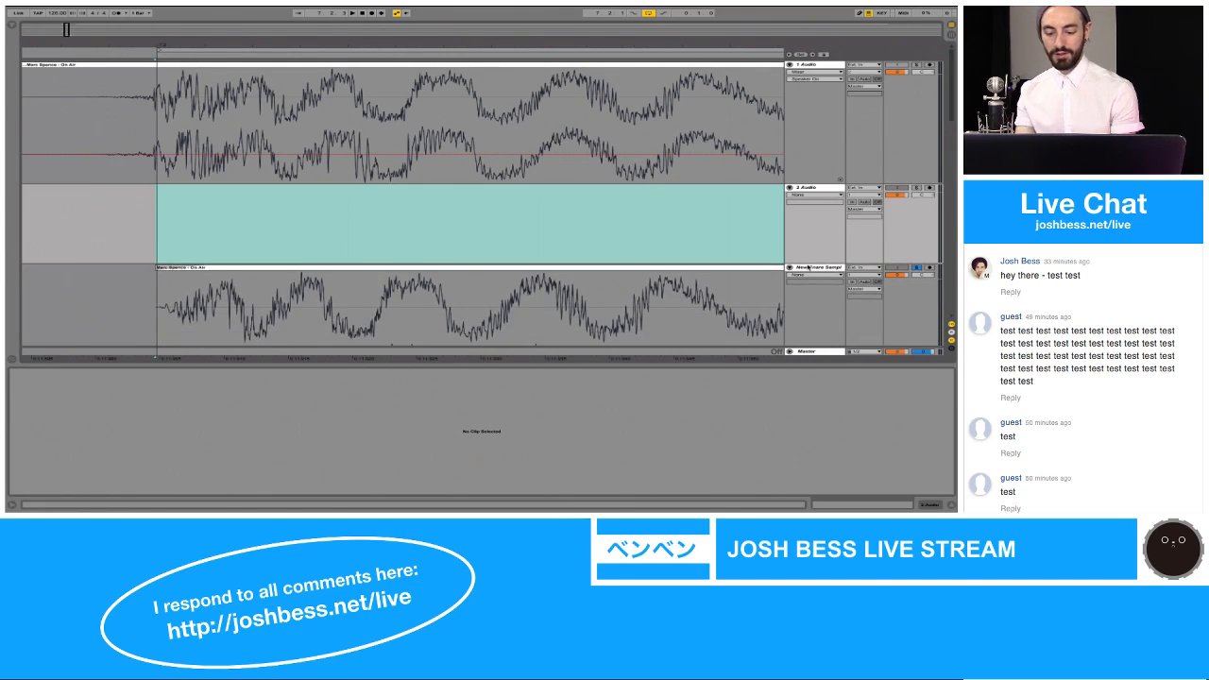
key(super+alt+l)
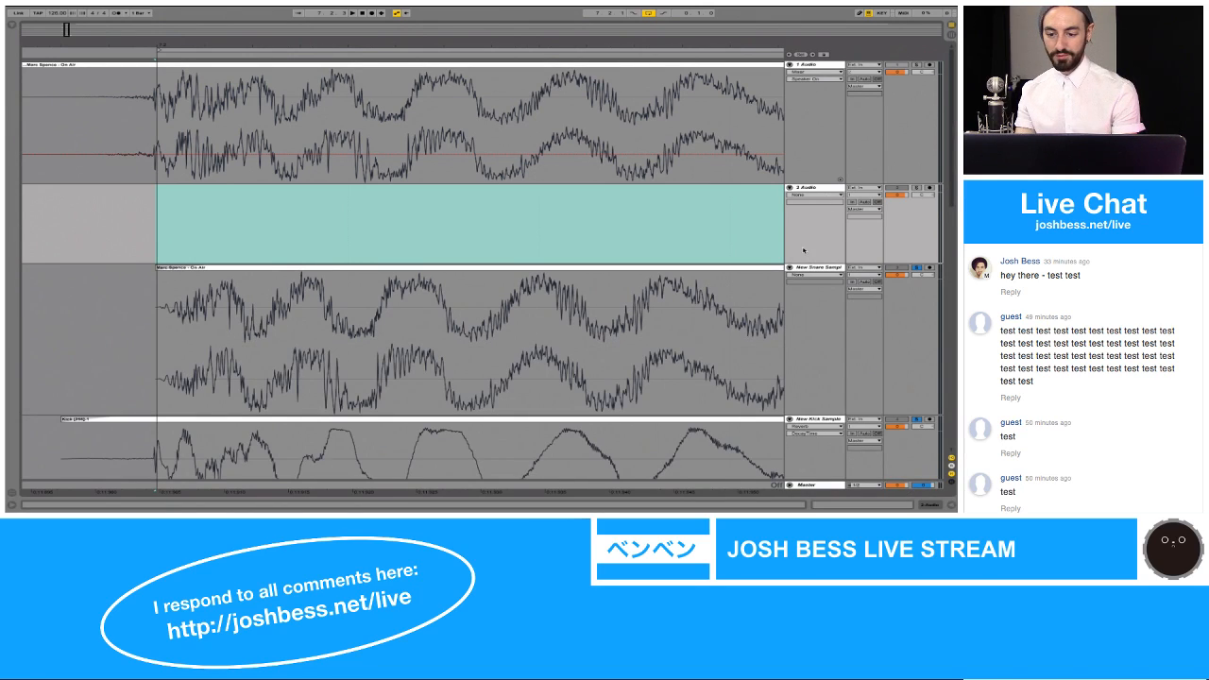
Step: Copy the New Kick Sample track and collapse all tracks in the arrangement
scroll(806, 264, down, 3)
click(814, 267)
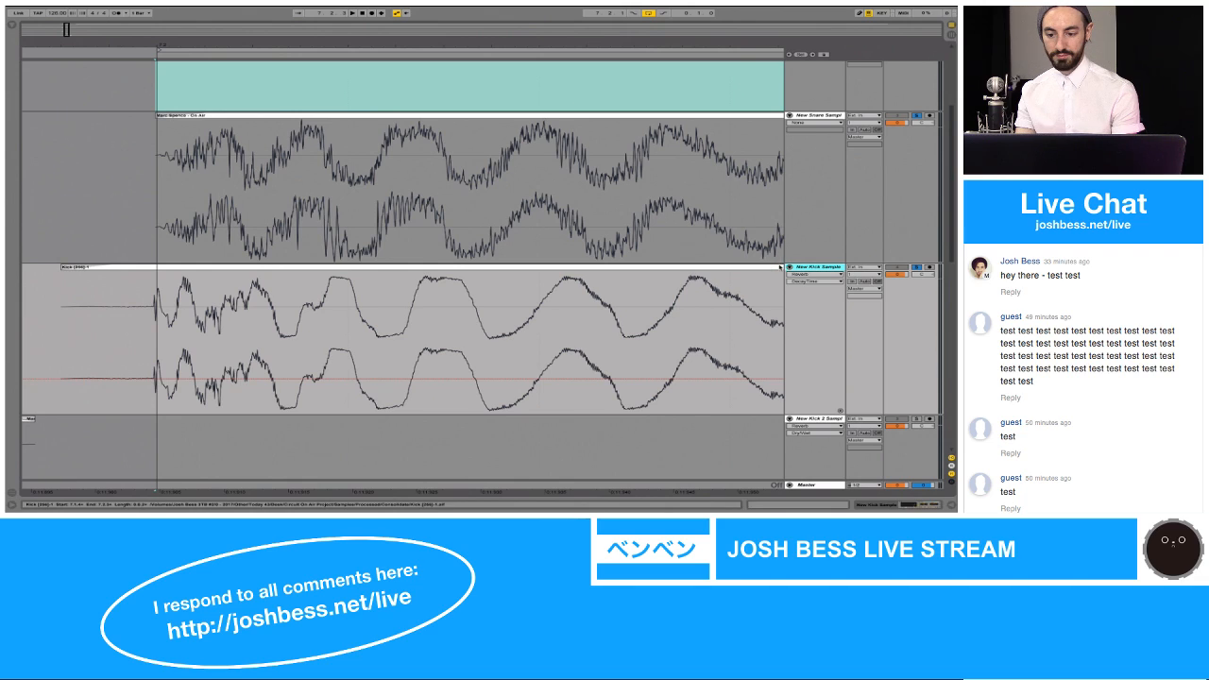
scroll(776, 267, down, 10)
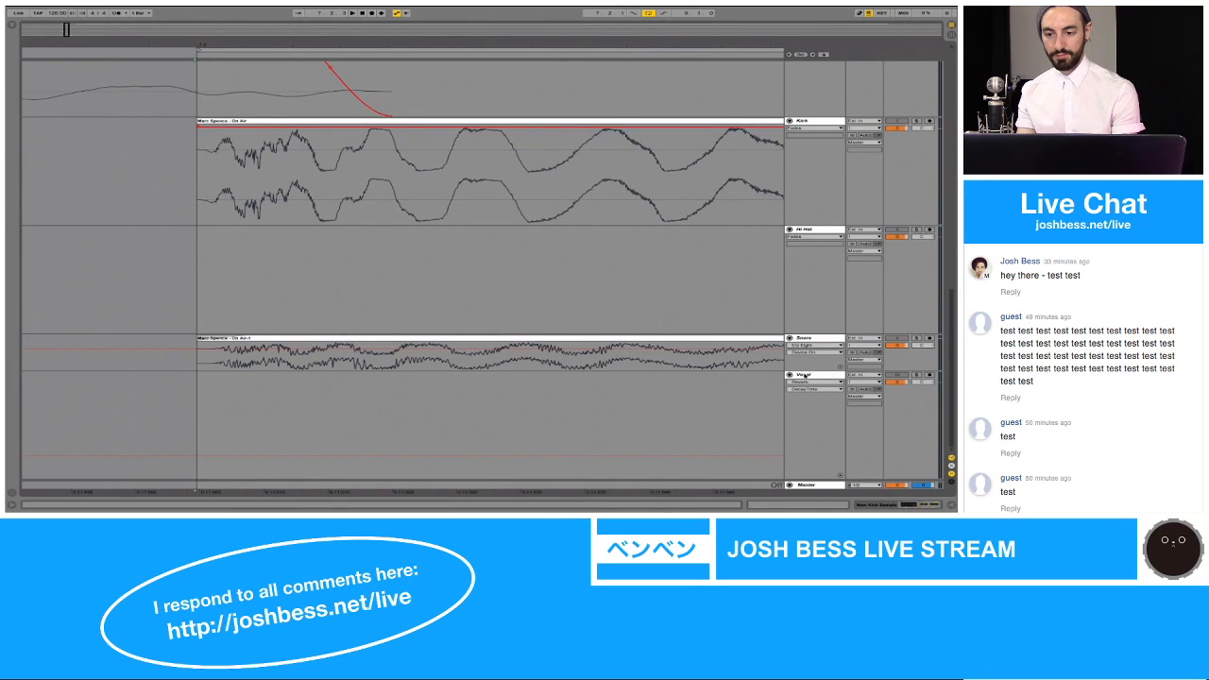
click(805, 376)
key(super+a)
key(Left)
Step: Paste the copied New Kick Sample track between the Snare and Vocal tracks
click(816, 129)
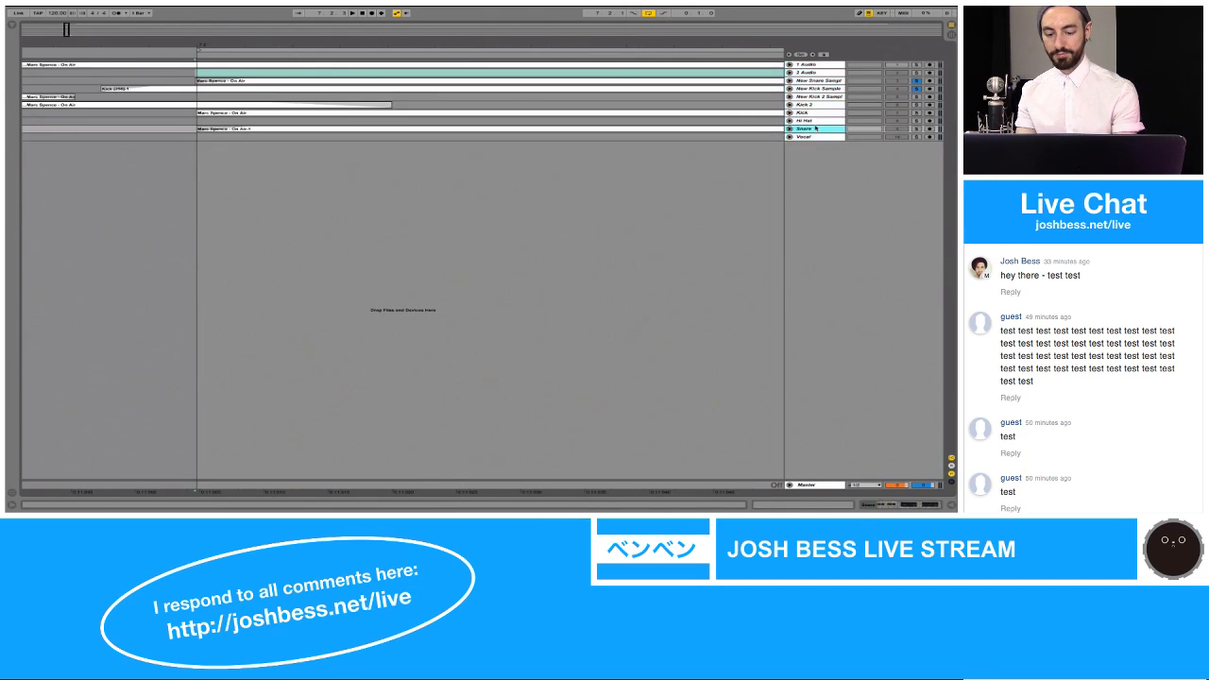
click(811, 137)
key(super+t)
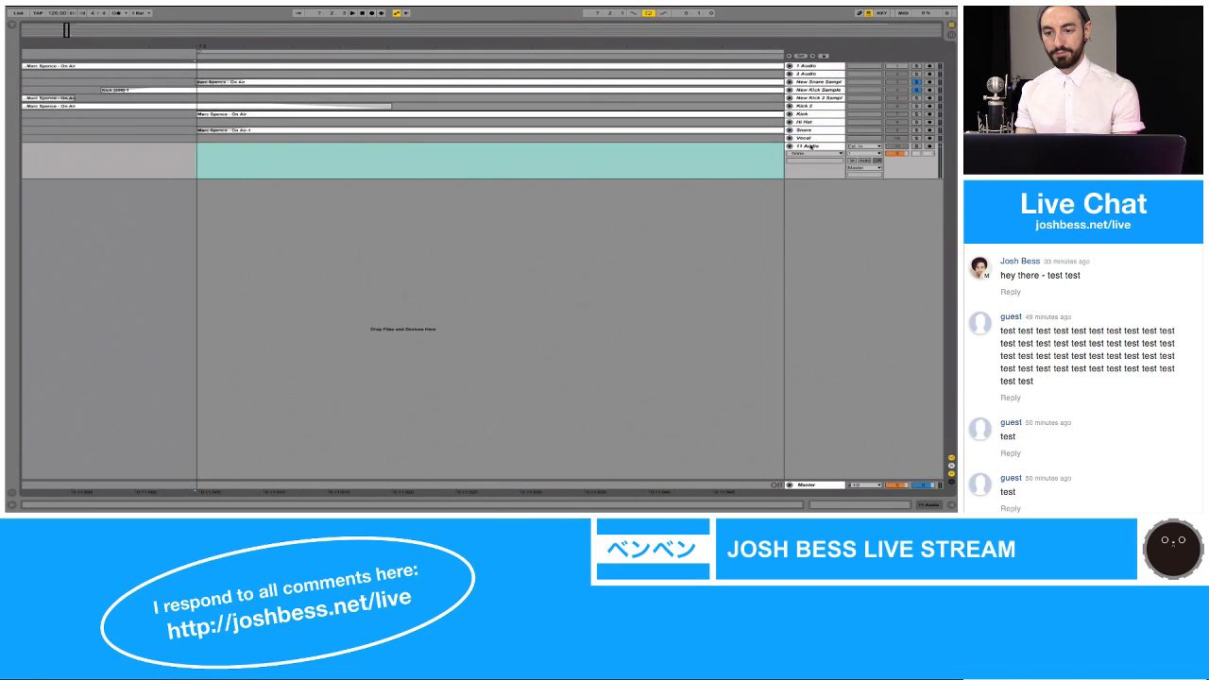
key(super+z)
key(super+v)
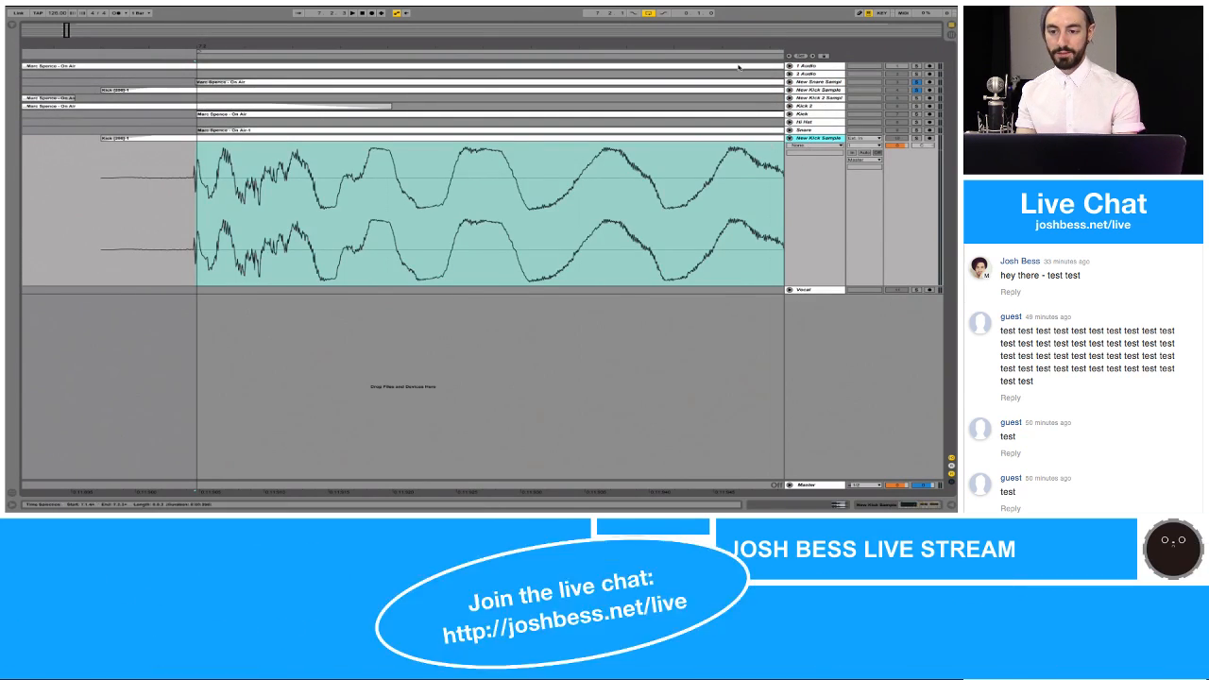
Step: Freeze and flatten the pasted New Kick Sample track to render it as audio
drag(739, 47, 739, 49)
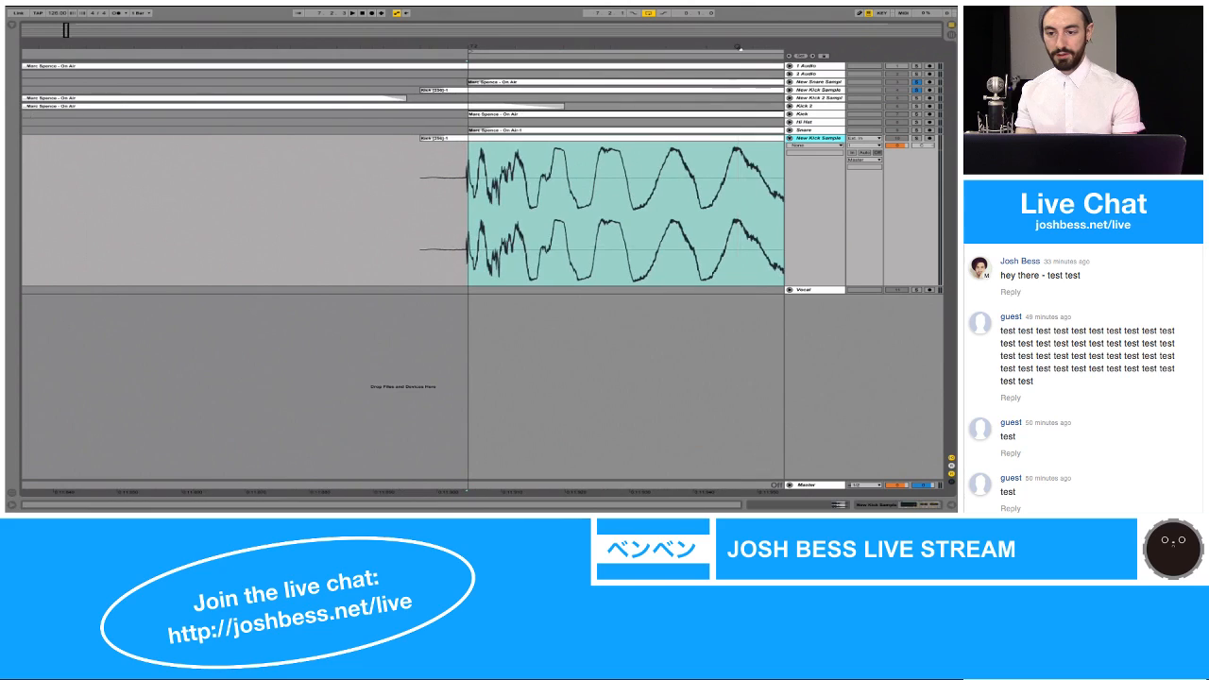
right_click(810, 139)
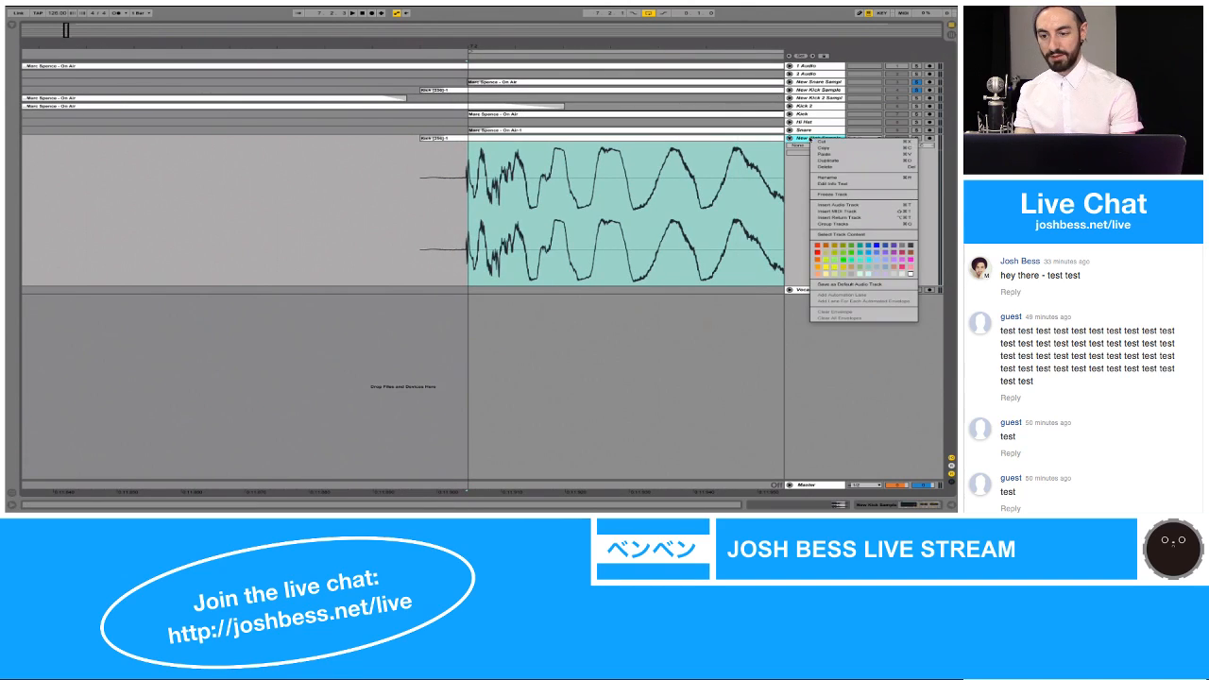
click(820, 195)
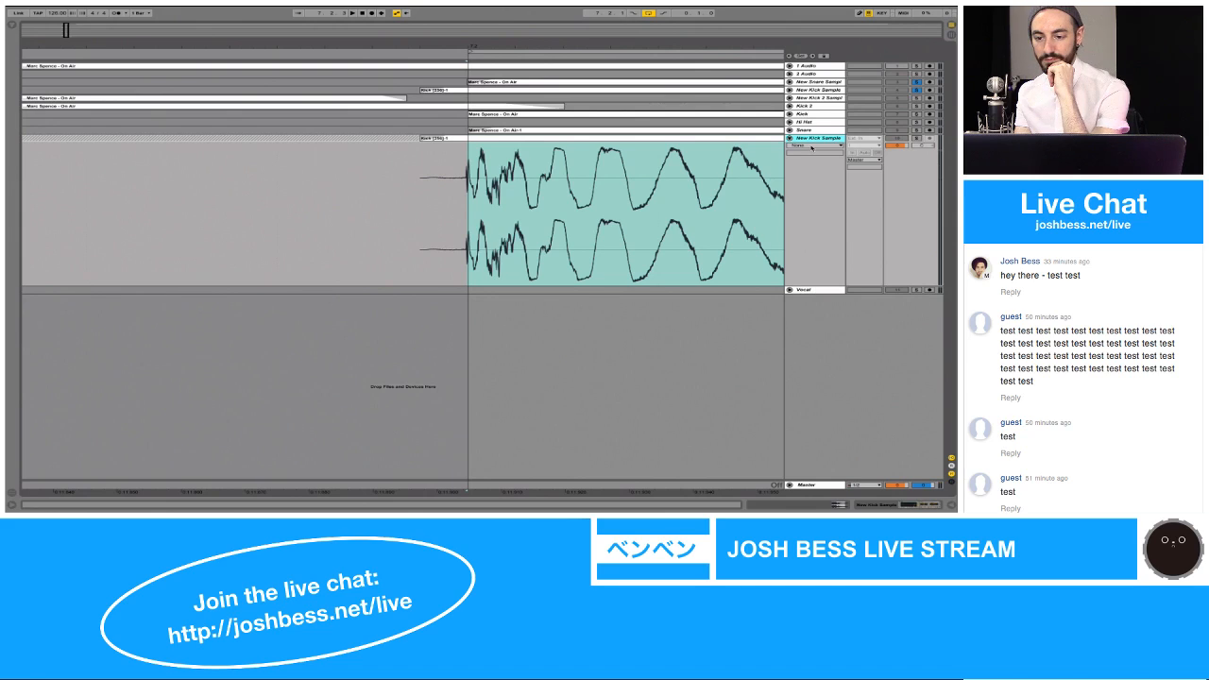
right_click(807, 140)
click(850, 201)
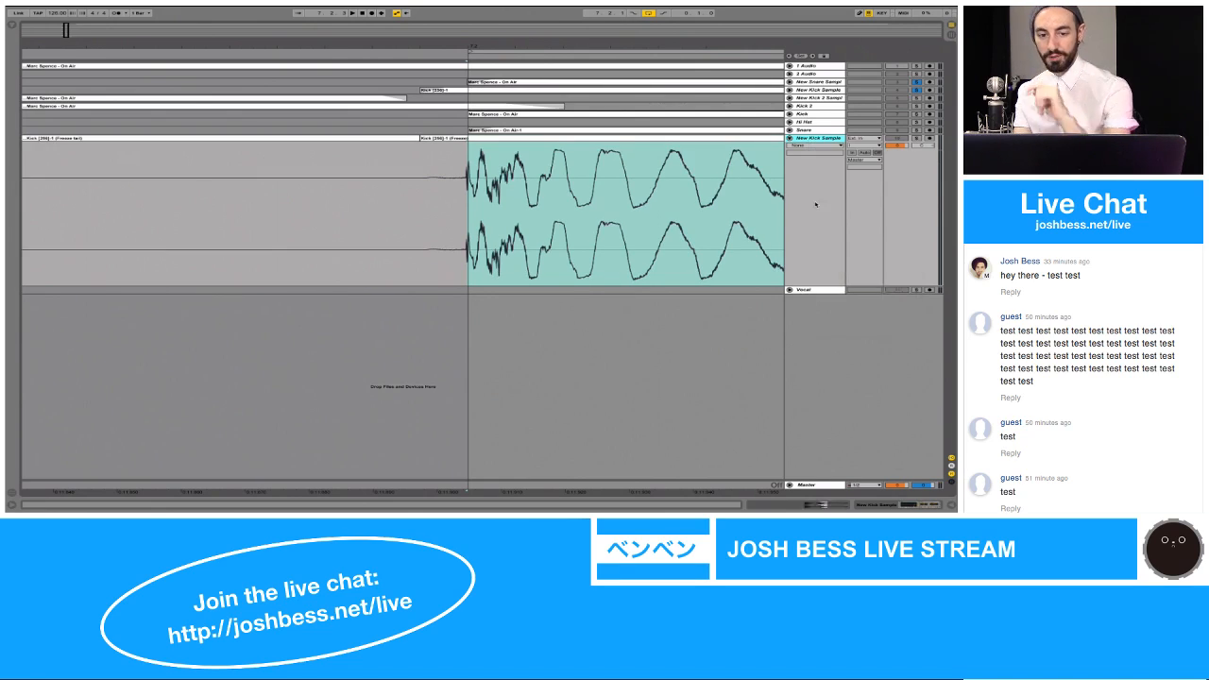
Step: Delete all flattened clips except the kick at 7.2.1, and extend that clip to the loop's end
click(412, 139)
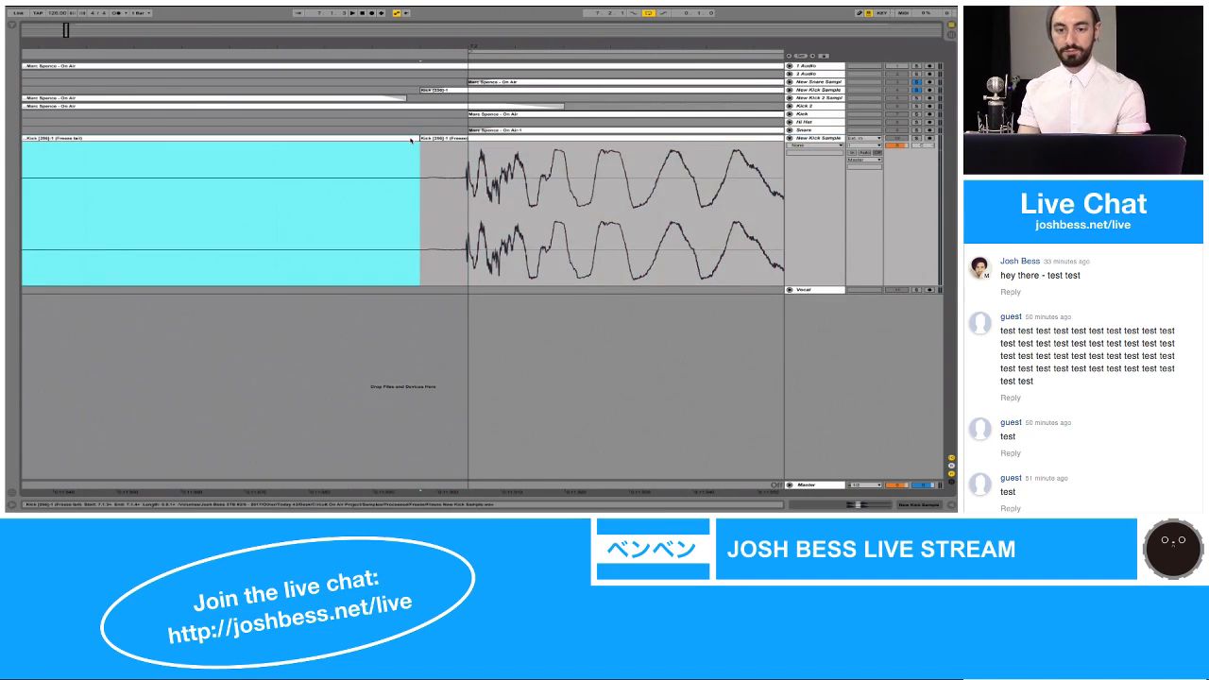
key(Delete)
drag(456, 43, 454, 10)
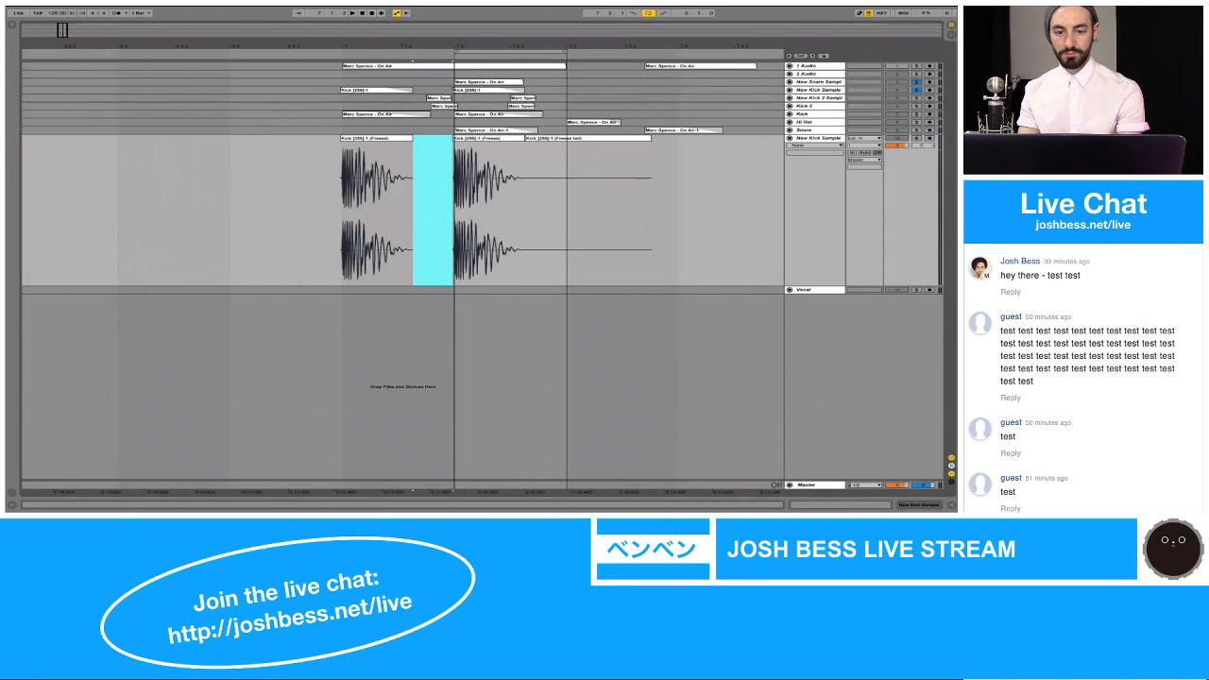
click(378, 139)
key(Delete)
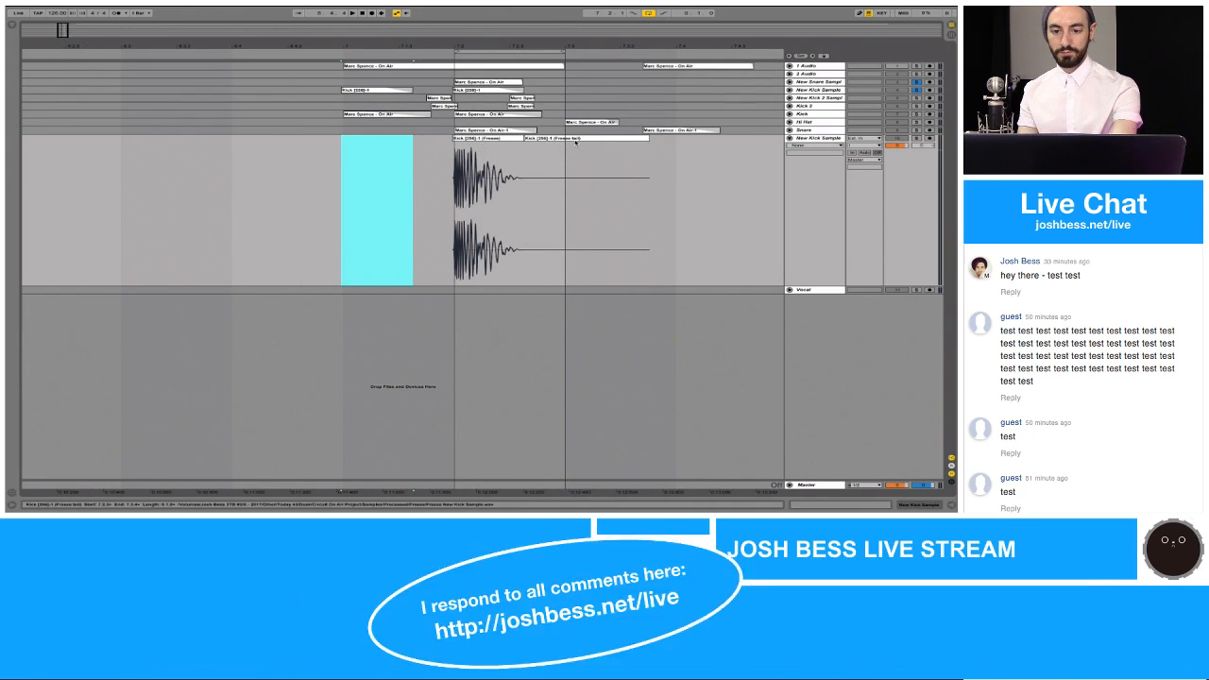
click(543, 140)
key(Delete)
drag(523, 139, 565, 138)
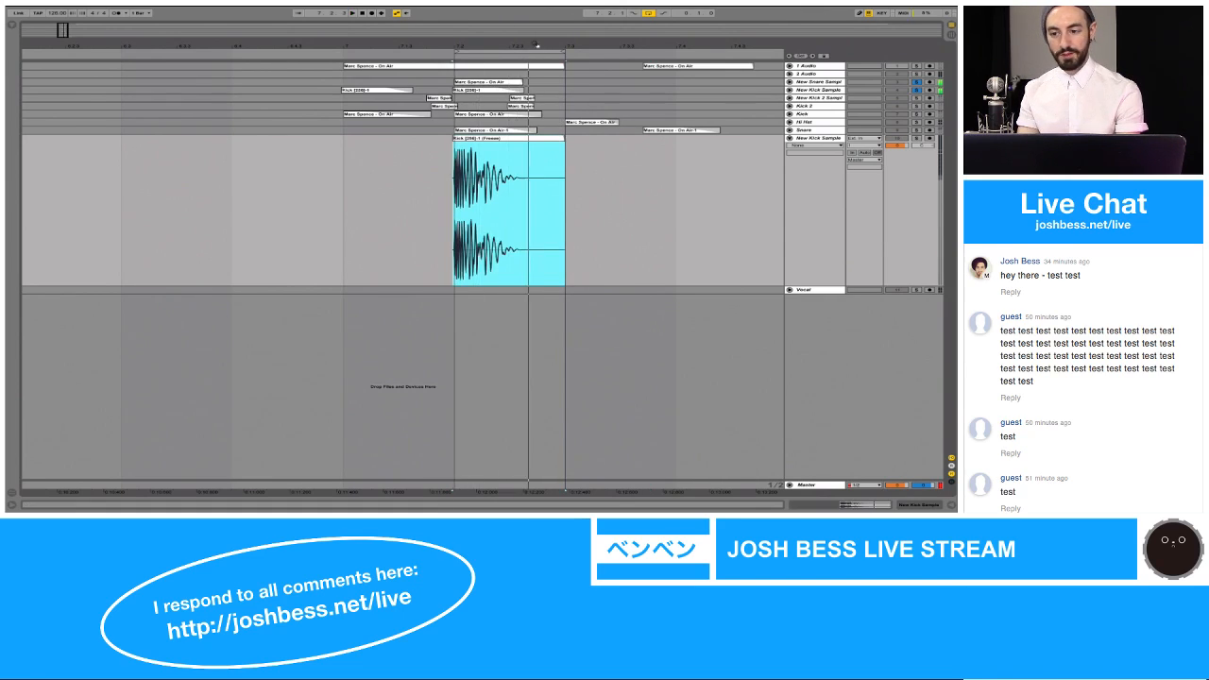
Step: Solo the flattened New Kick Sample track on its own and listen to its loop
drag(535, 37, 534, 45)
click(917, 139)
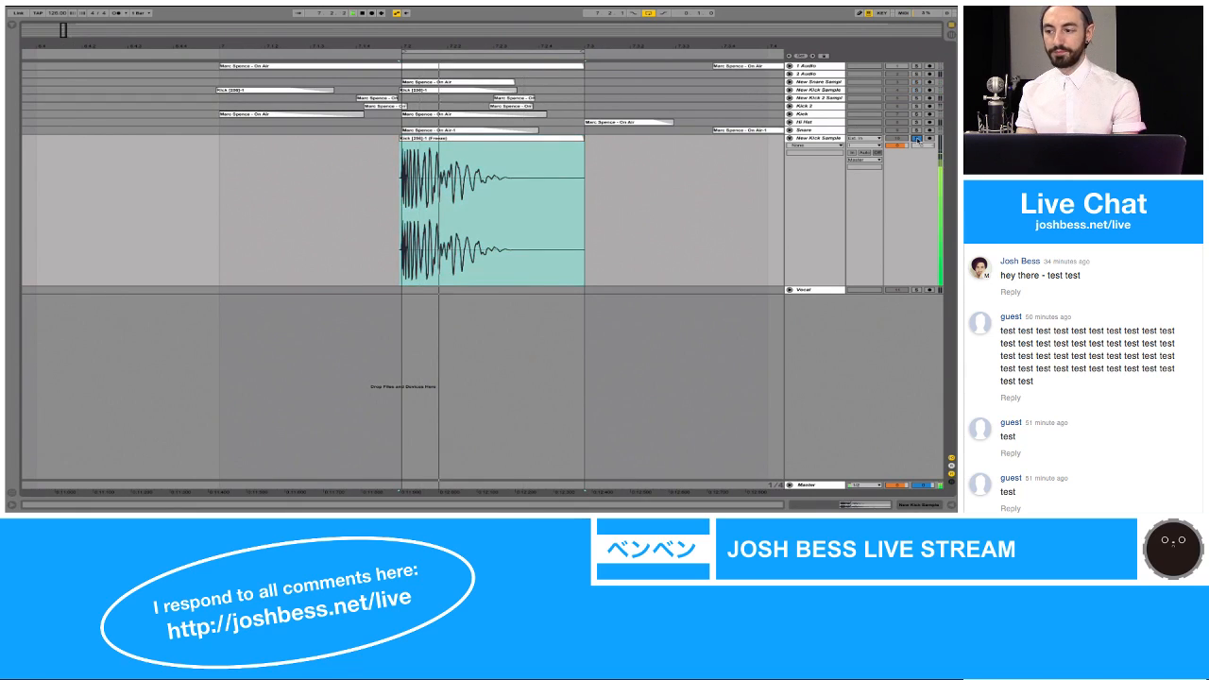
key(space)
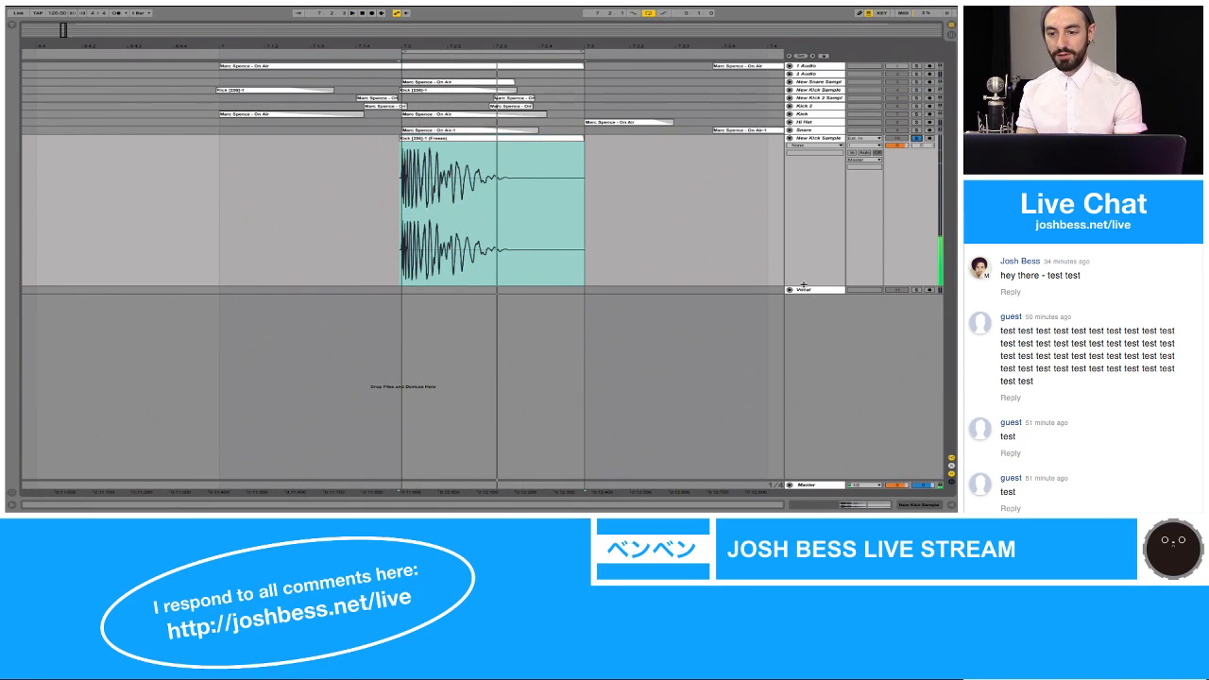
Step: Duplicate the flattened New Kick Sample track and add Utility to the duplicate with left and right phase inverted
click(819, 139)
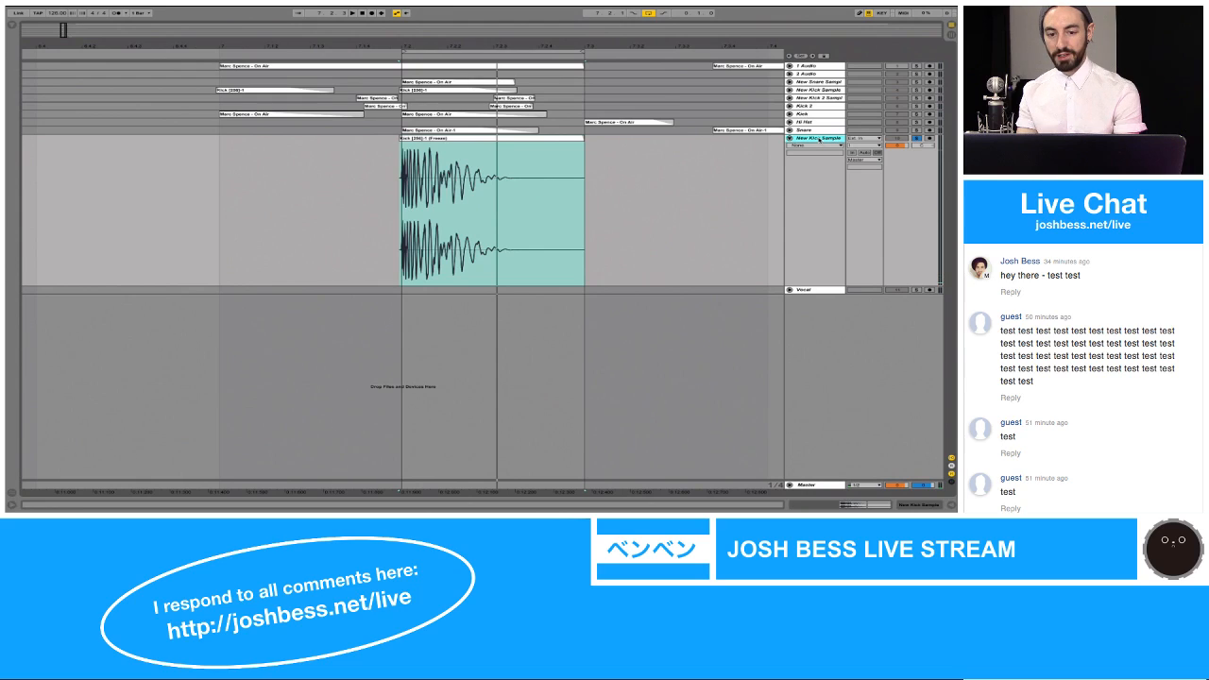
key(ctrl+d)
key(ctrl+alt+b)
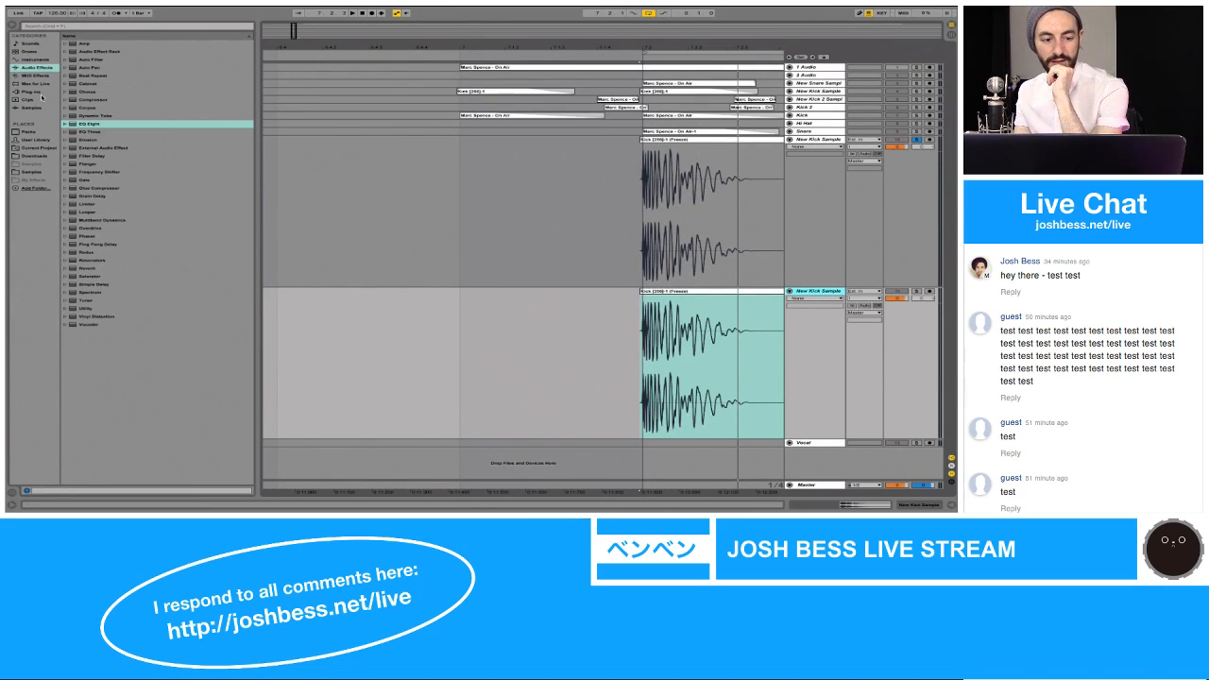
double_click(85, 309)
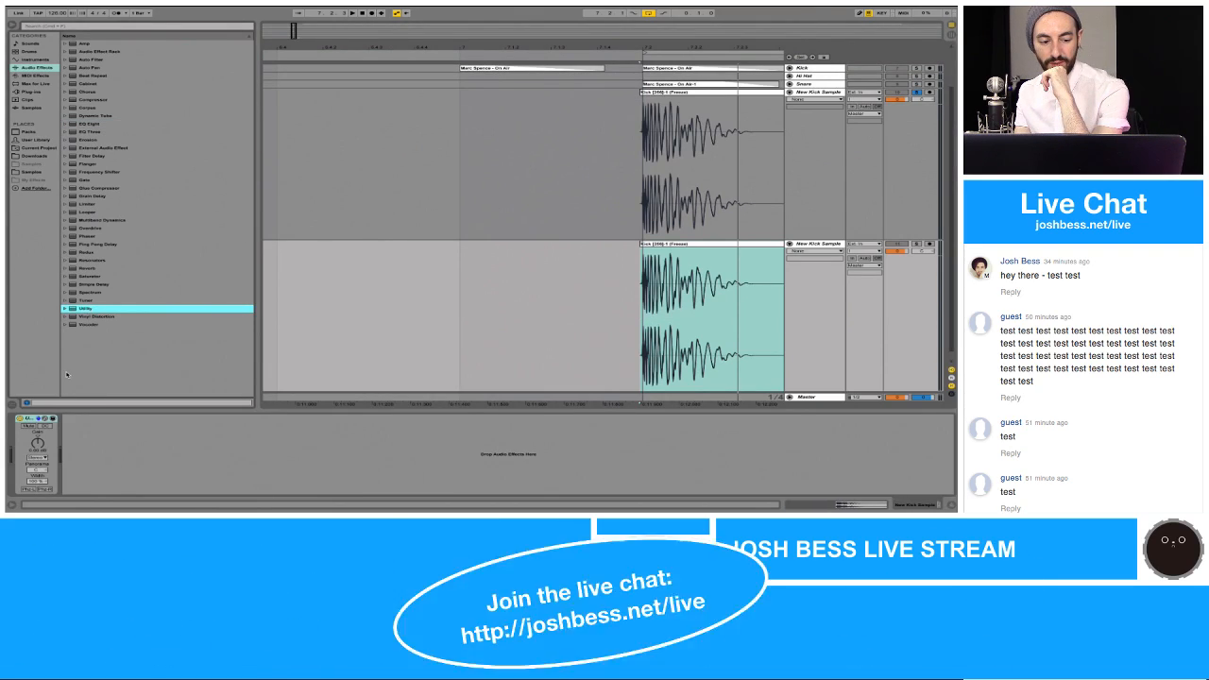
click(28, 491)
click(44, 490)
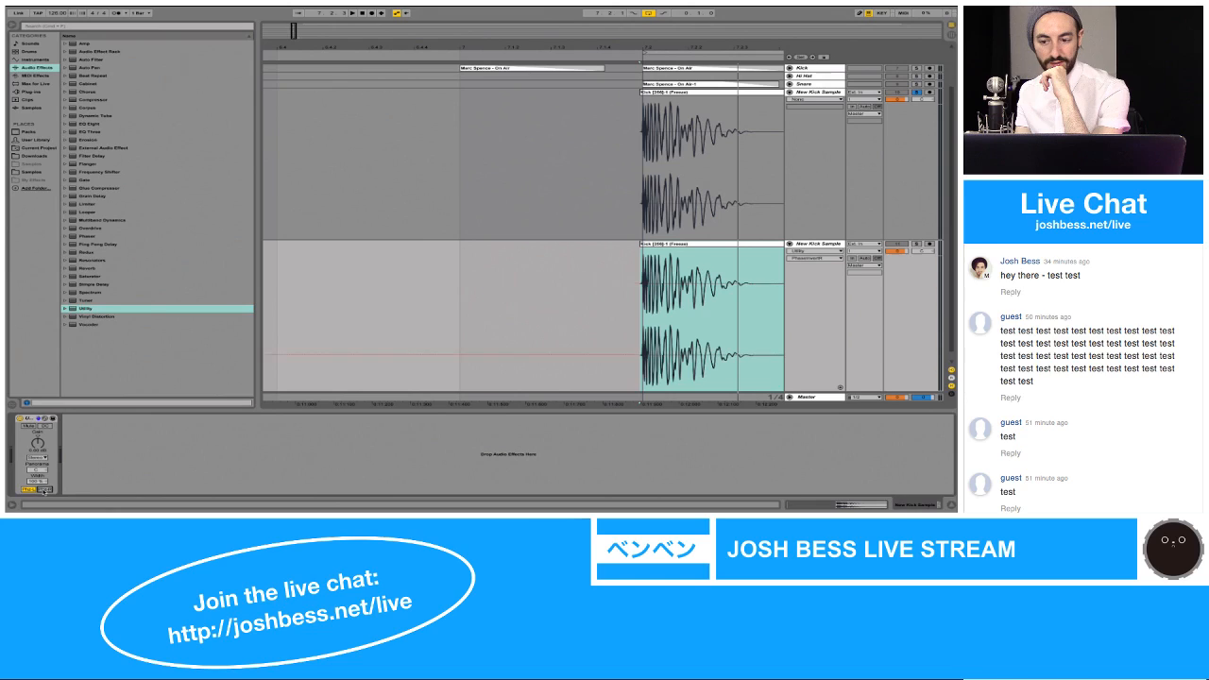
Step: Freeze and flatten the duplicate New Kick Sample track to render its inverted phase
click(808, 244)
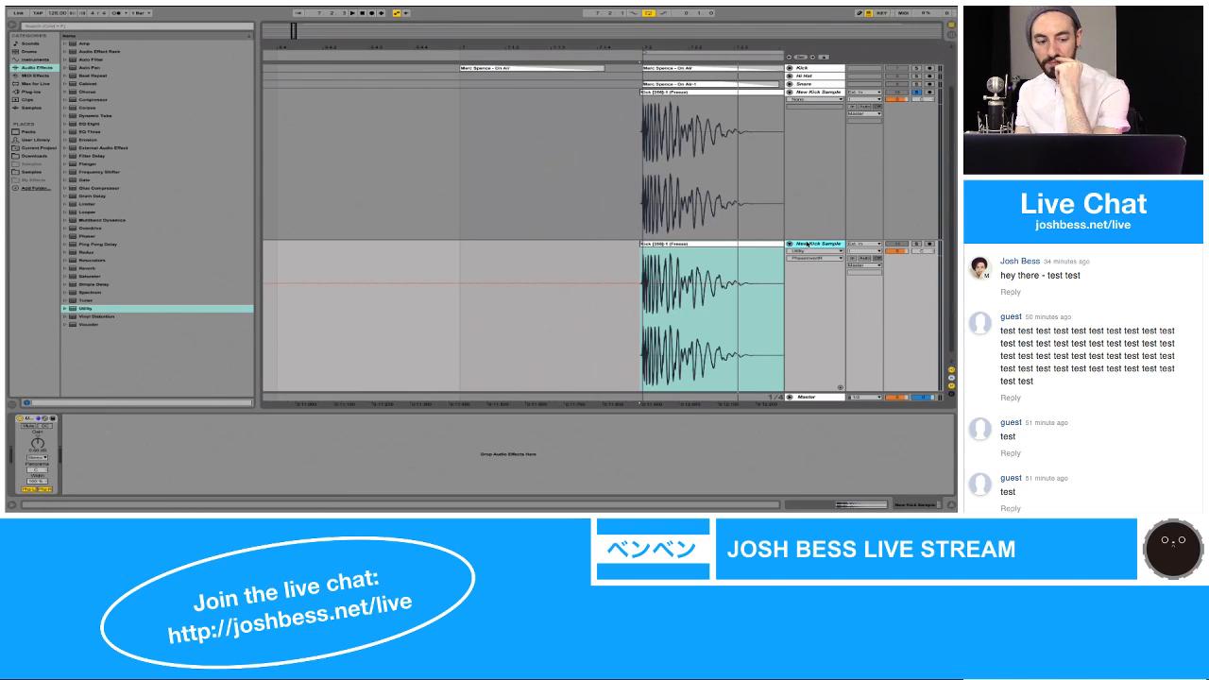
right_click(808, 245)
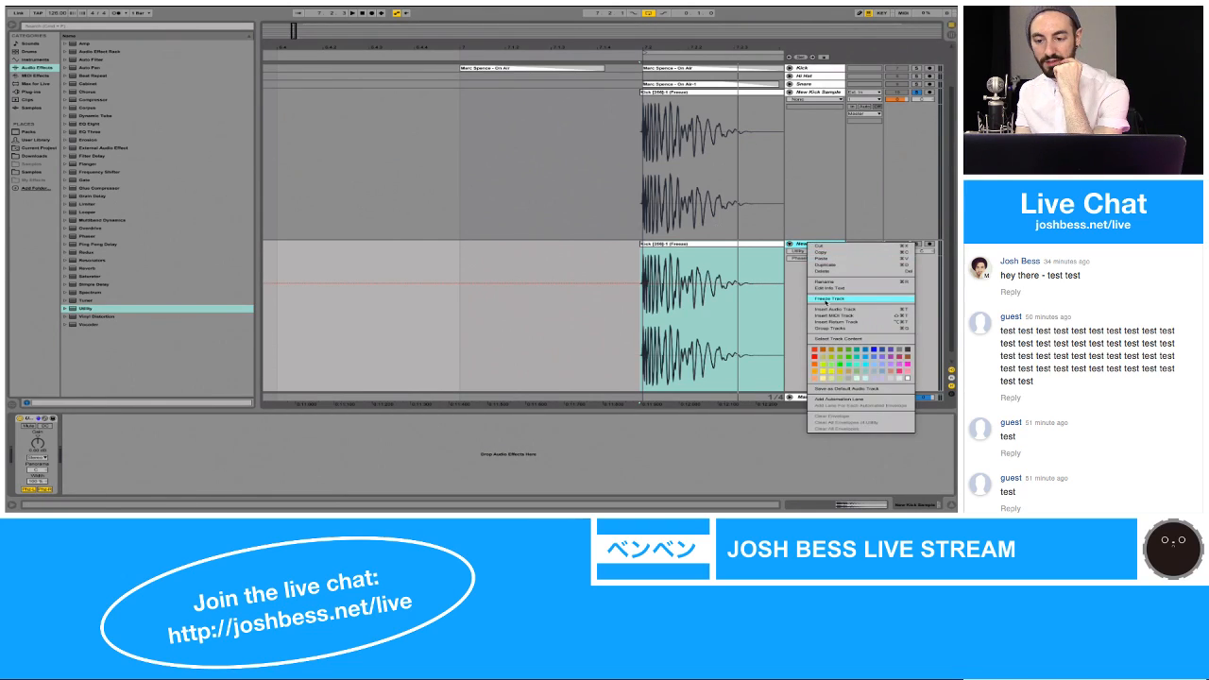
click(830, 299)
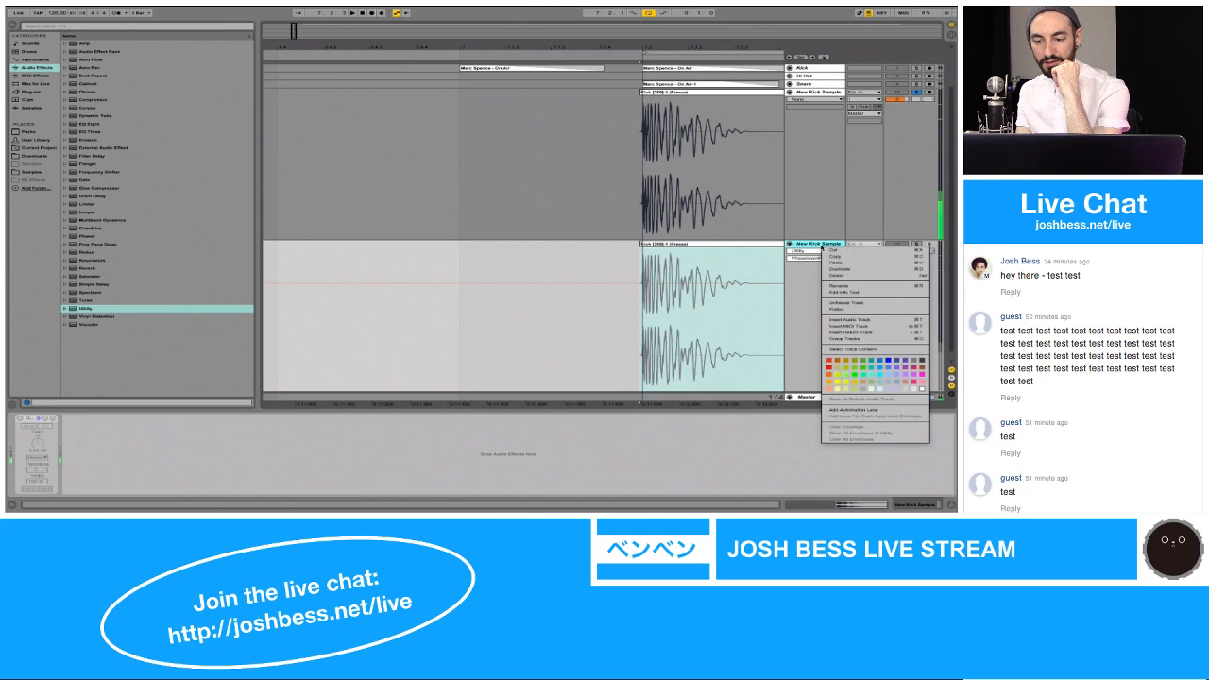
right_click(821, 245)
click(845, 302)
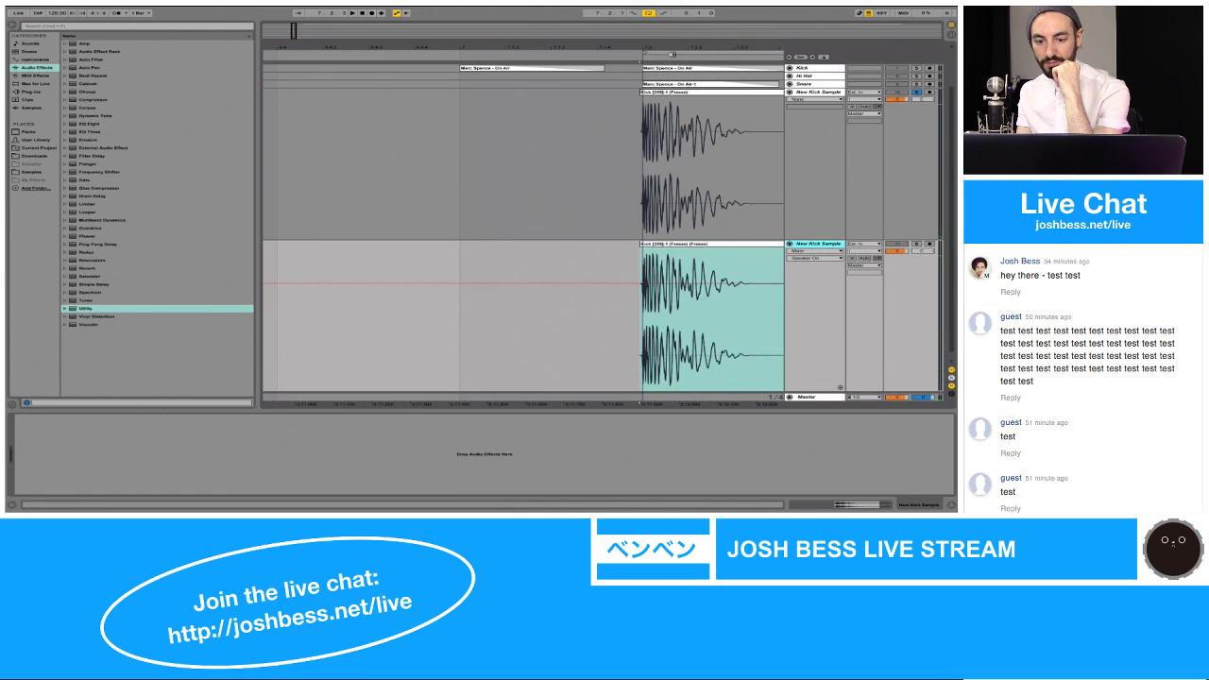
Step: Compare the flattened kick's waveform with its inverted duplicate, and loop playback while soloing and unsoloing the duplicate to check phase cancellation
drag(669, 43, 669, 136)
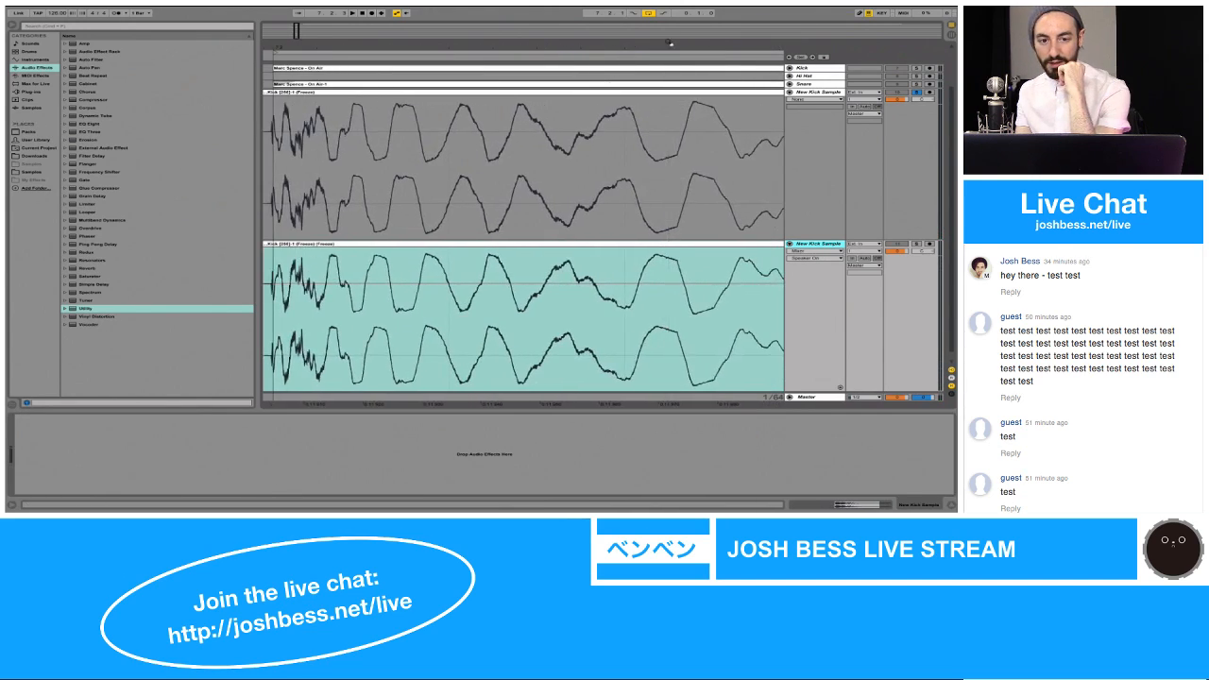
key(super+alt+b)
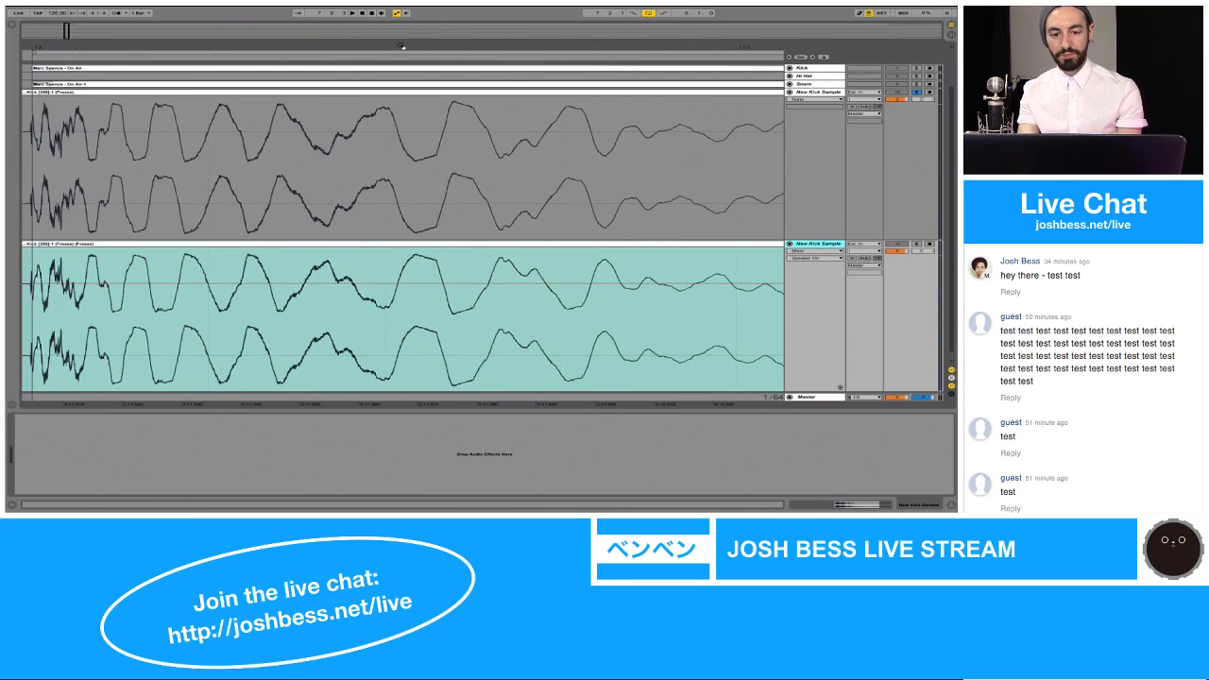
drag(402, 45, 166, 47)
key(space)
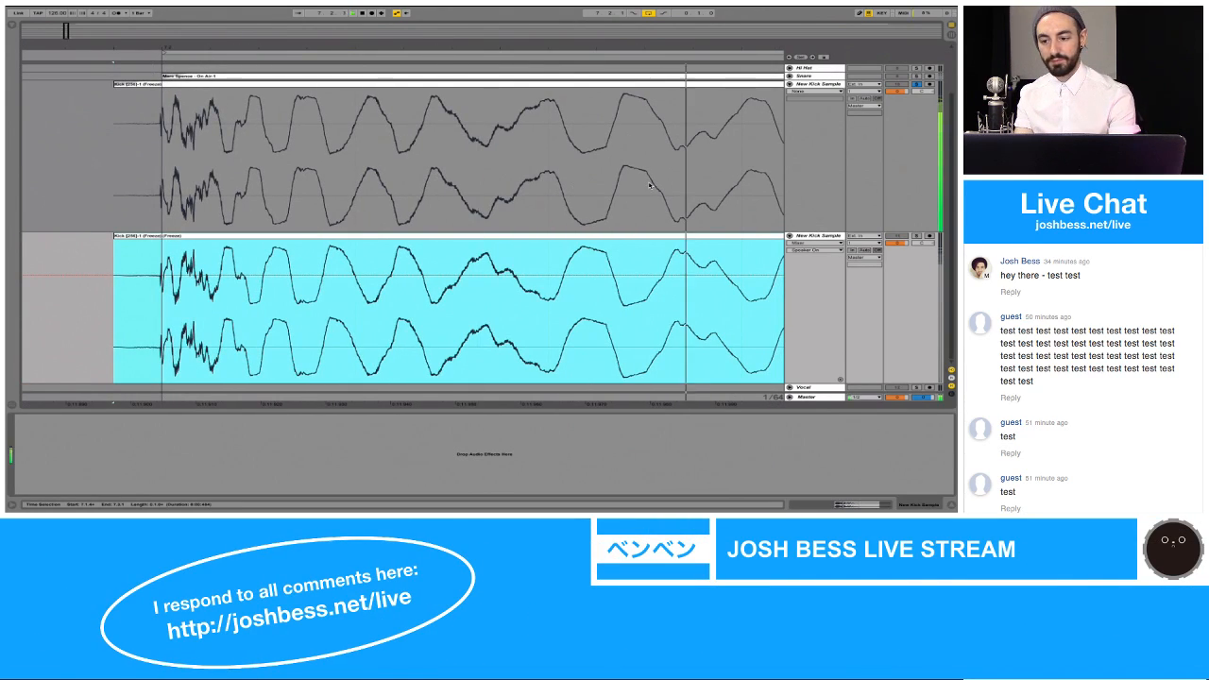
click(916, 236)
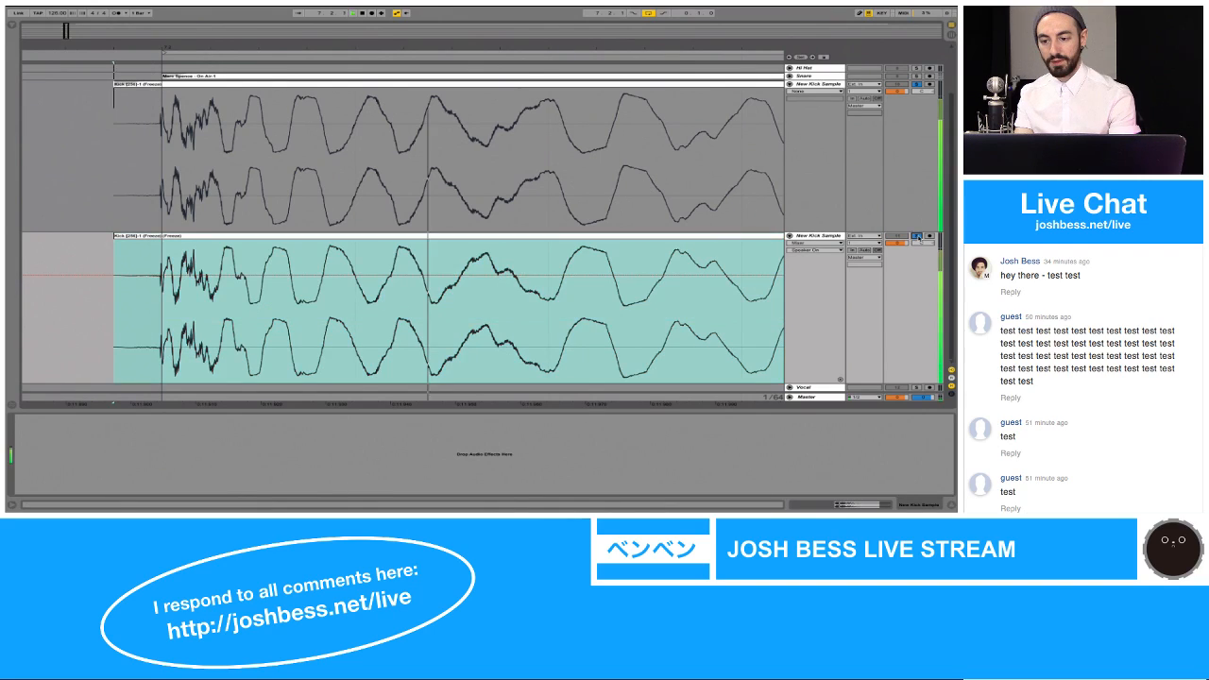
click(917, 236)
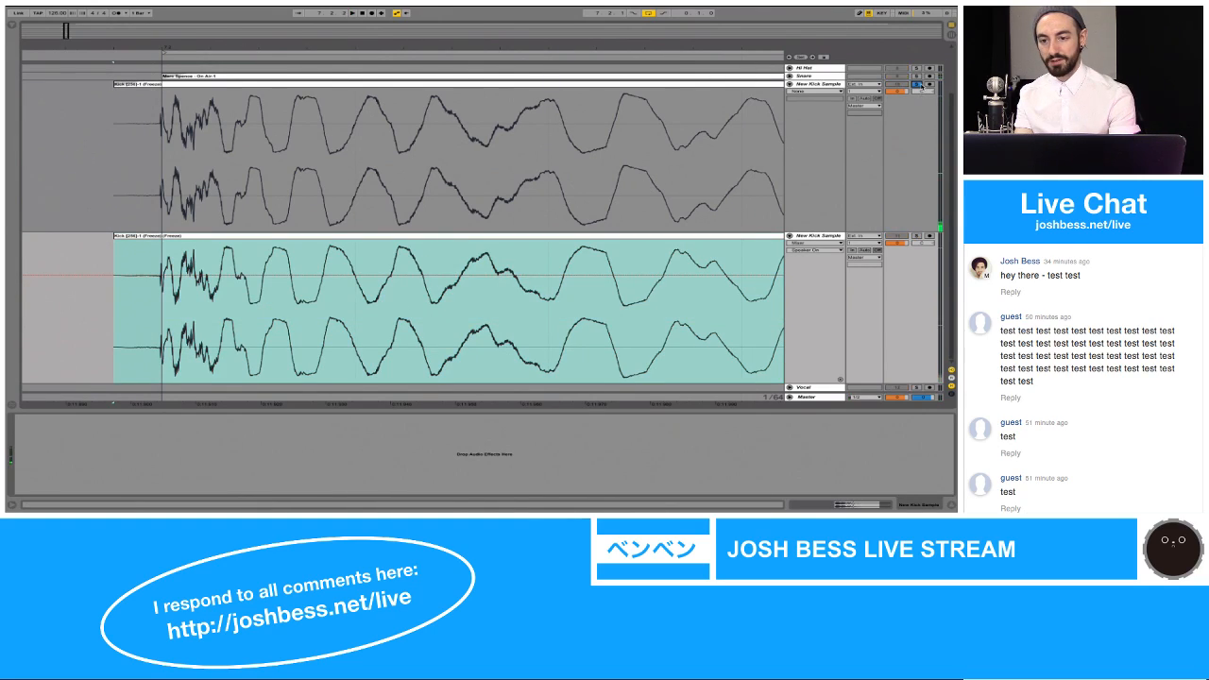
Step: Rename the flattened kick track KICK 1 and its inverted duplicate KICK PHASE FLIP, and widen the track title column
click(823, 84)
key(super+r)
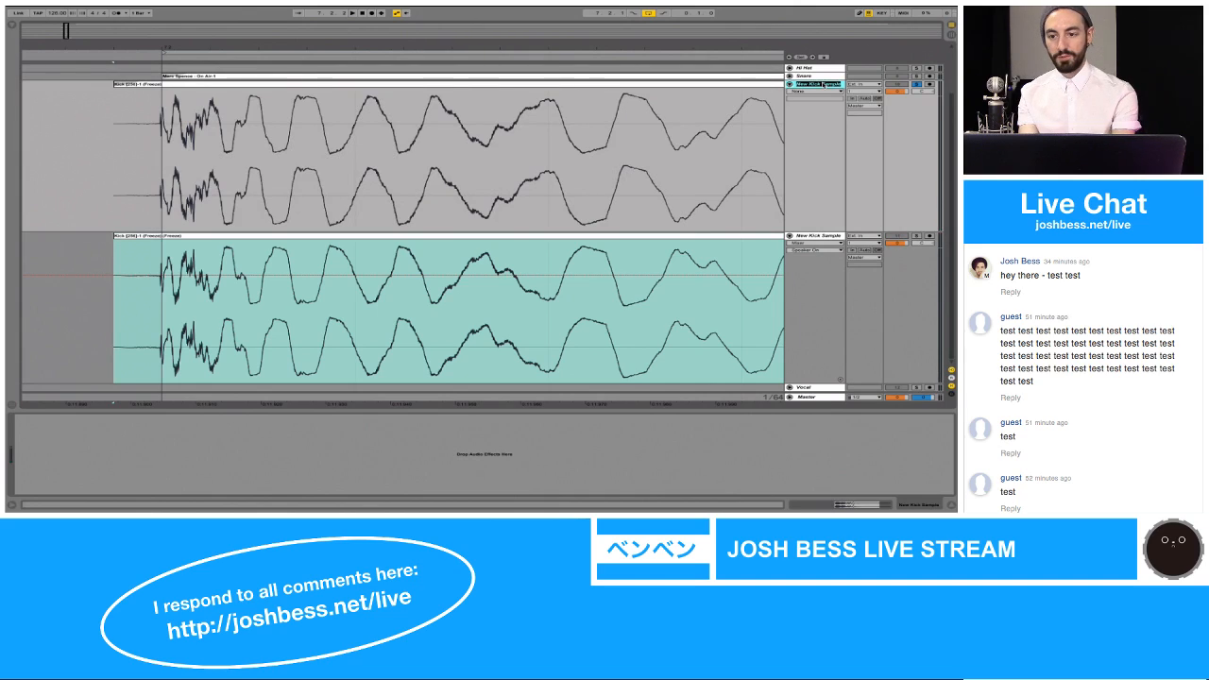
text(KICK 1)
key(Return)
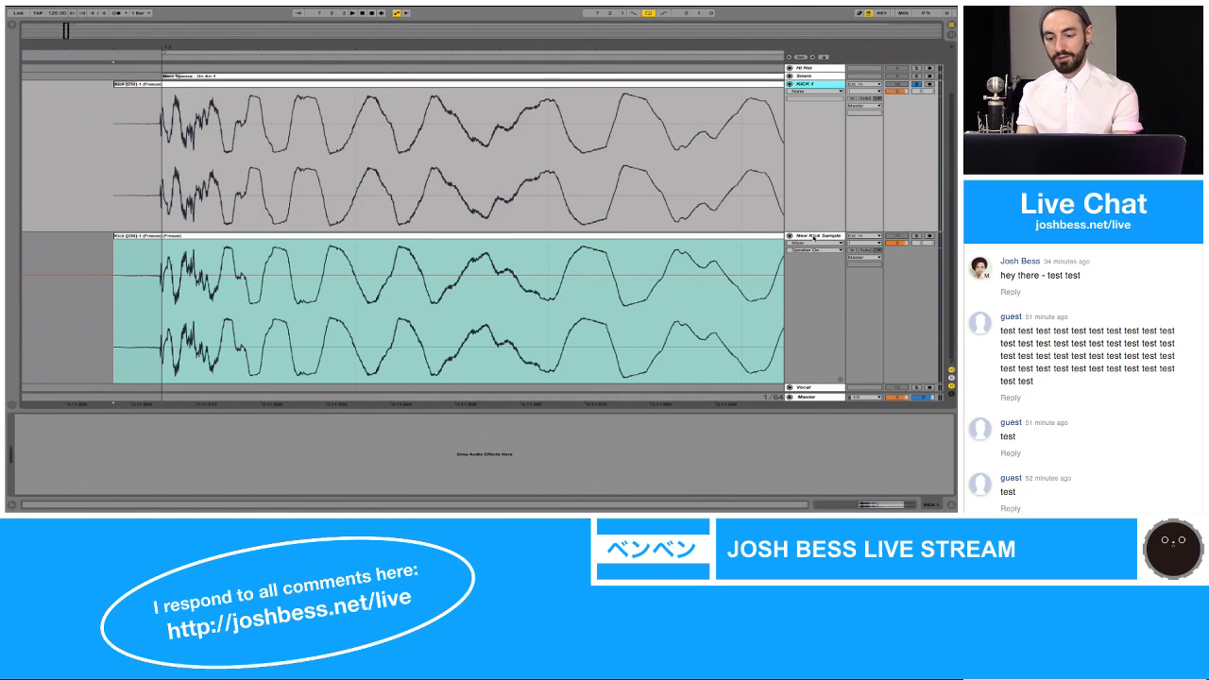
click(814, 237)
key(super+r)
text(KICK)
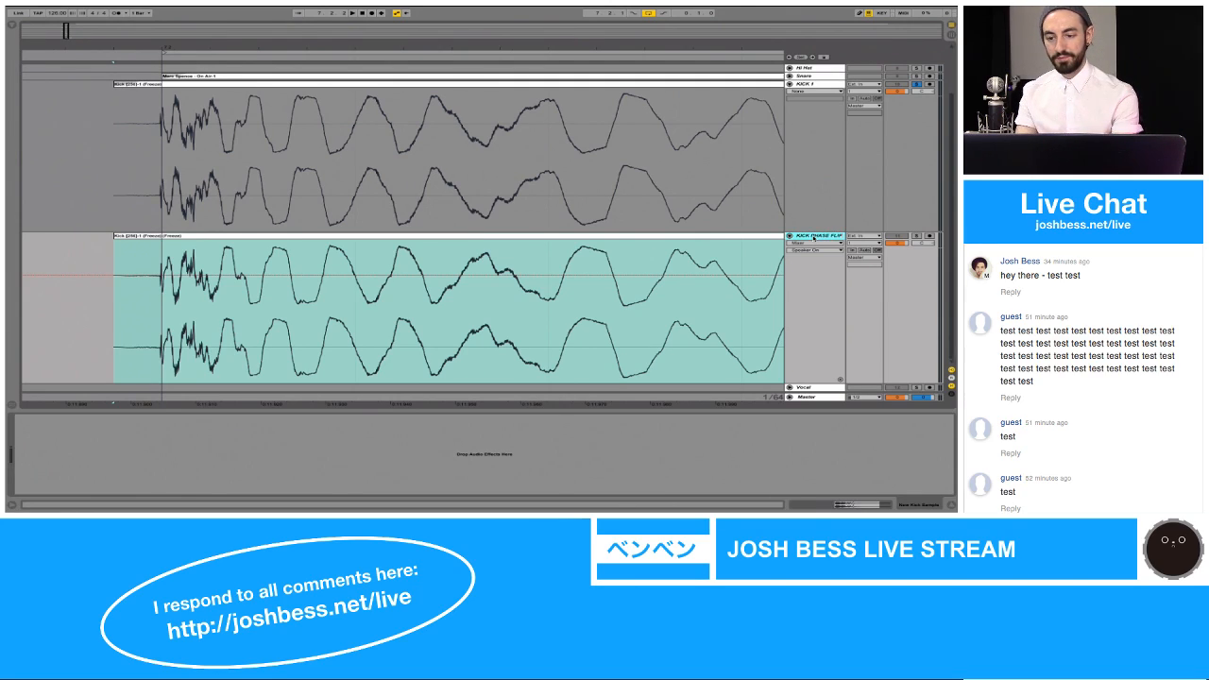
drag(785, 201, 763, 201)
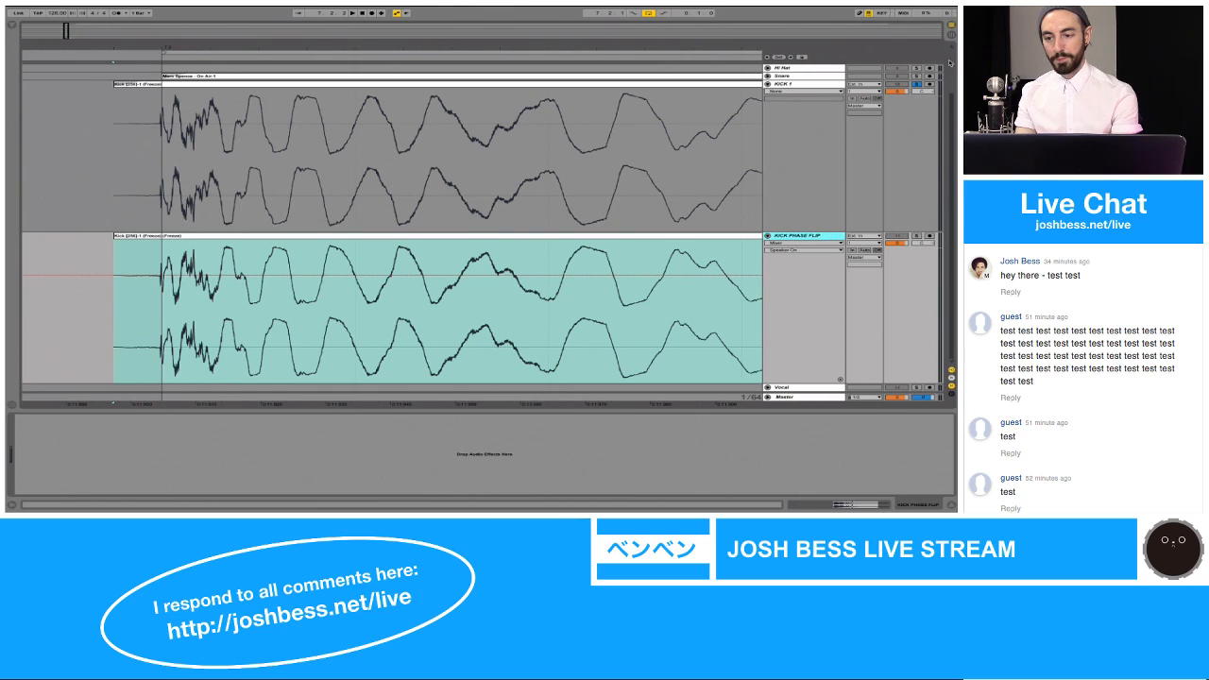
Step: Loop playback while soloing KICK PHASE FLIP alone, KICK 1 alone, and both tracks together to compare their sound
key(space)
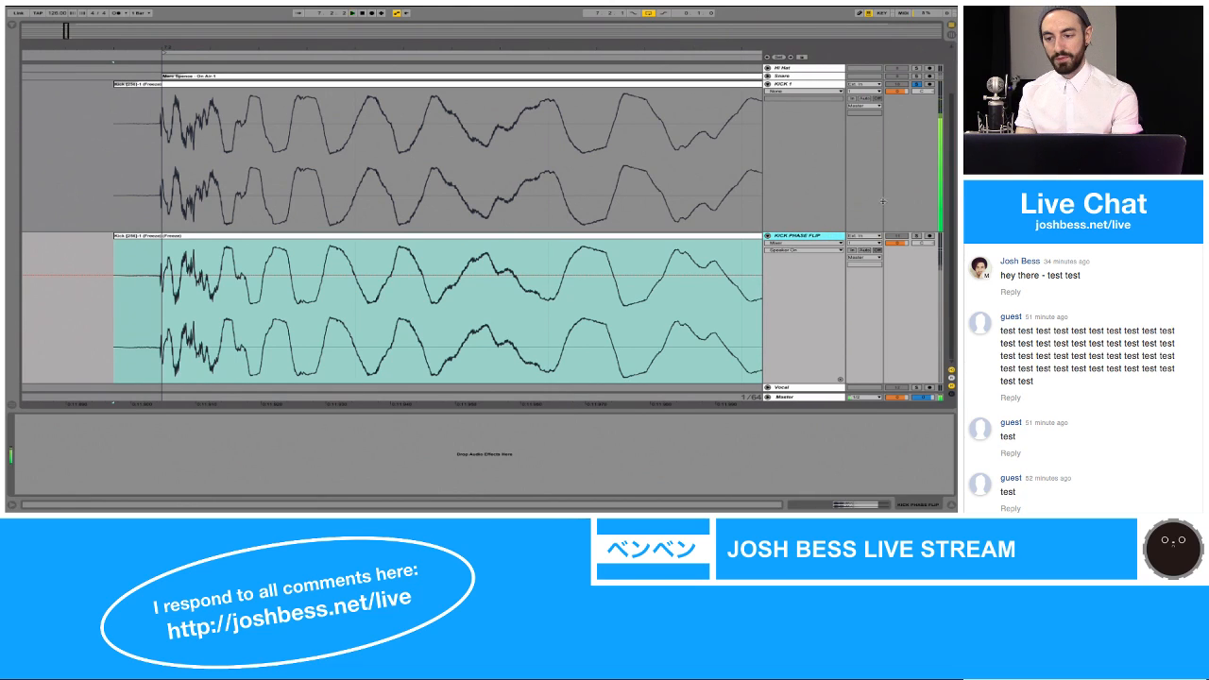
click(916, 236)
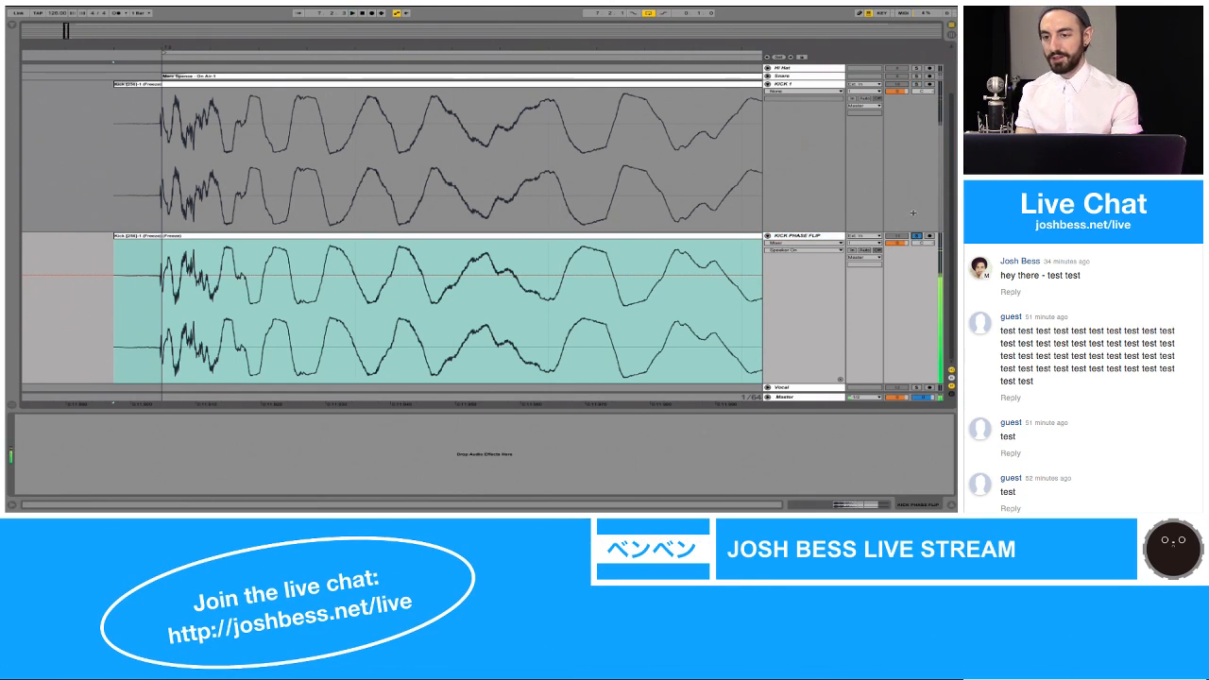
click(916, 84)
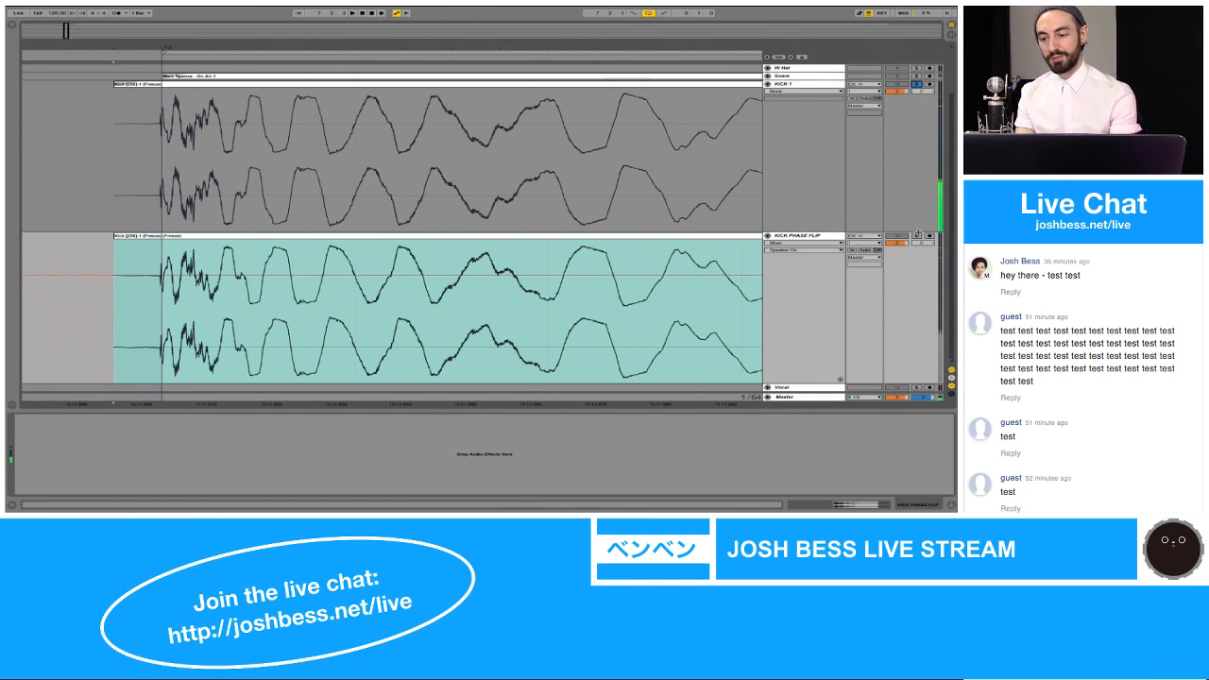
click(916, 236)
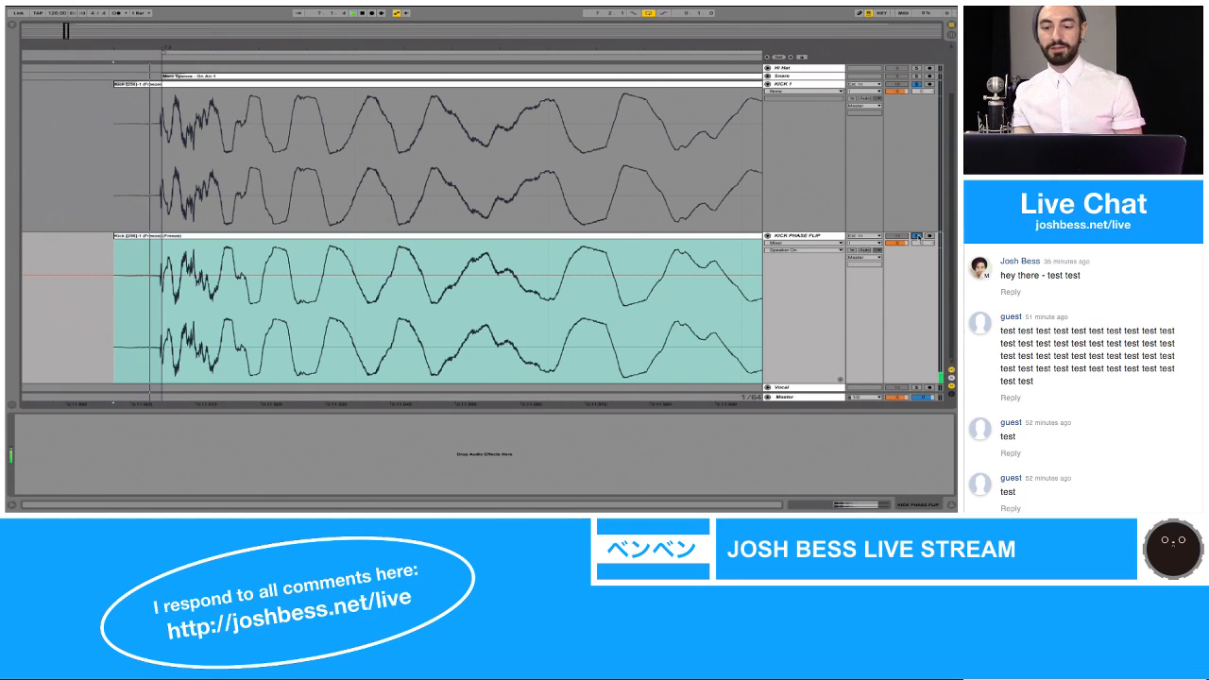
Step: Unfold the New Snare Sample and New Kick Sample tracks and solo both together
scroll(722, 192, up, 2)
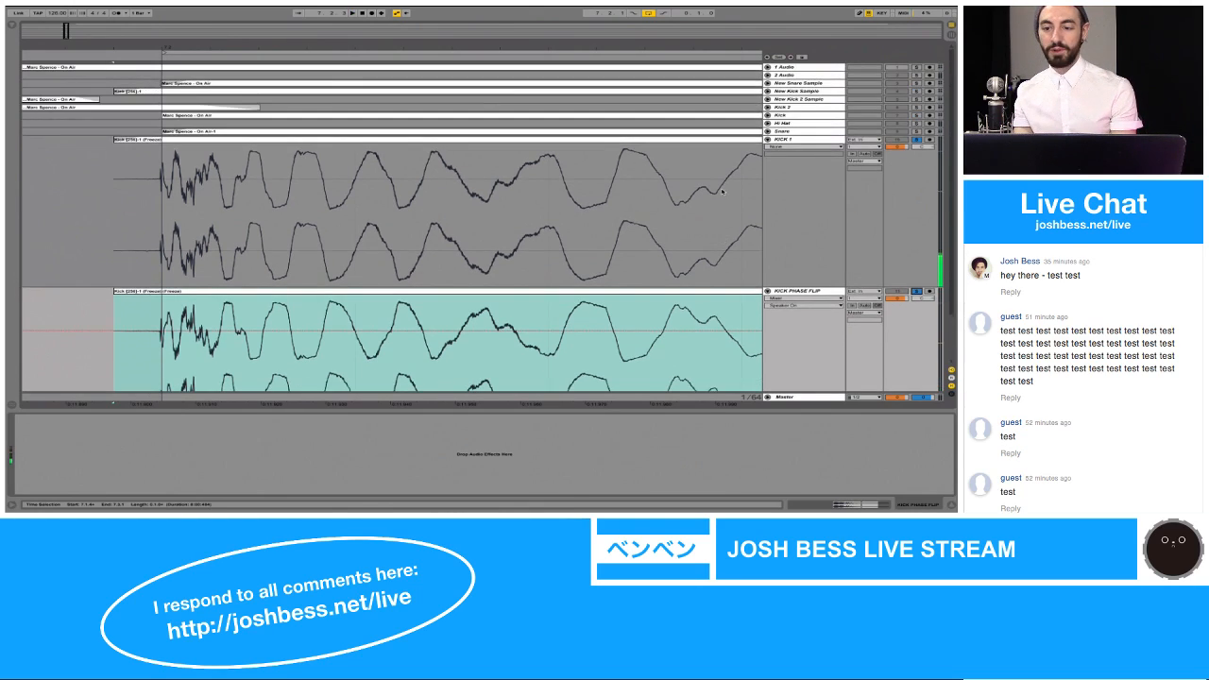
click(806, 84)
key(u)
key(Down)
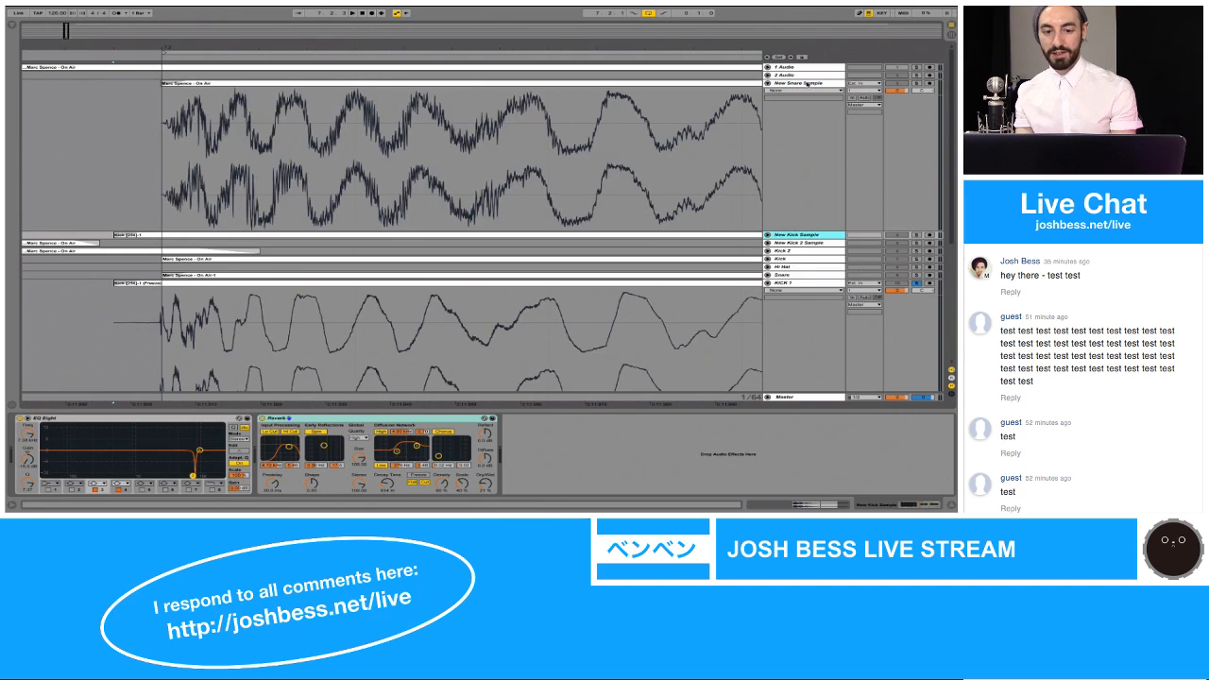
key(Right)
drag(327, 46, 326, 90)
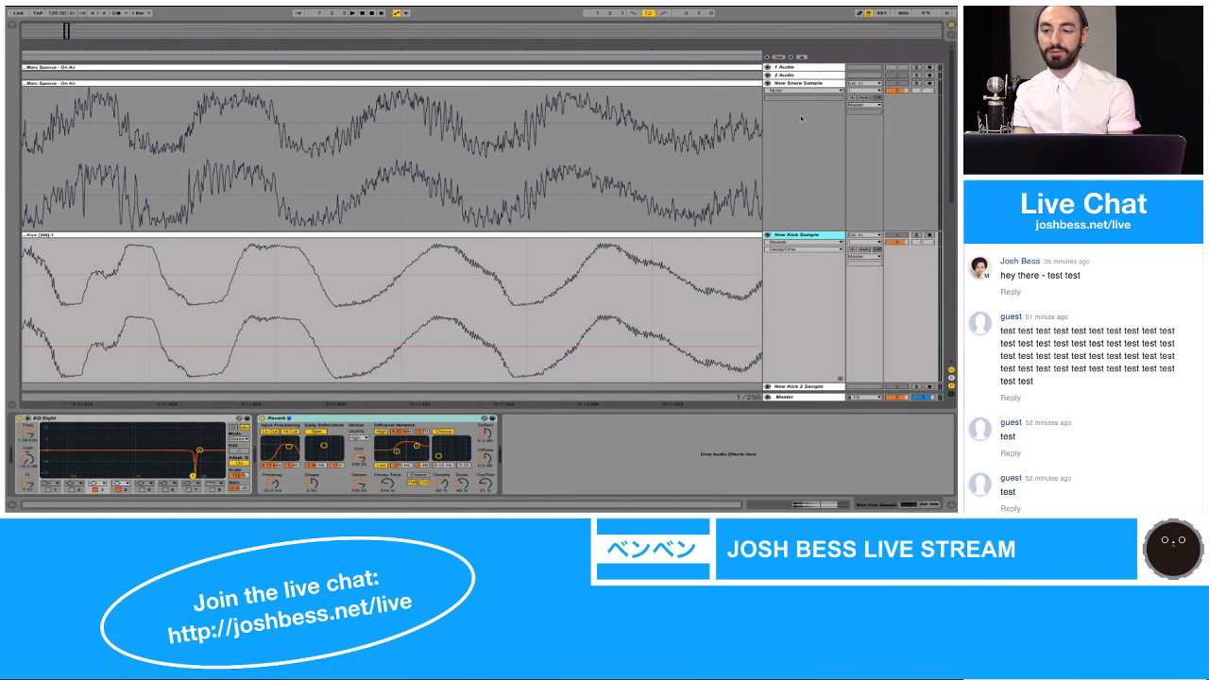
click(916, 84)
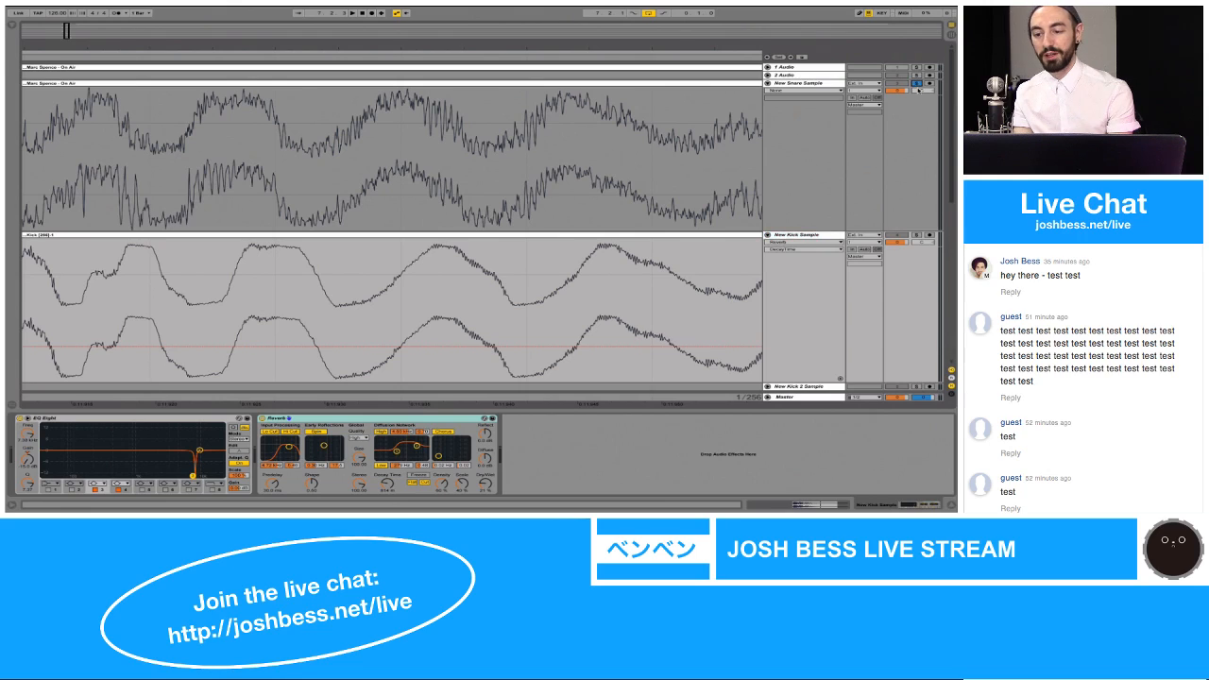
click(917, 235)
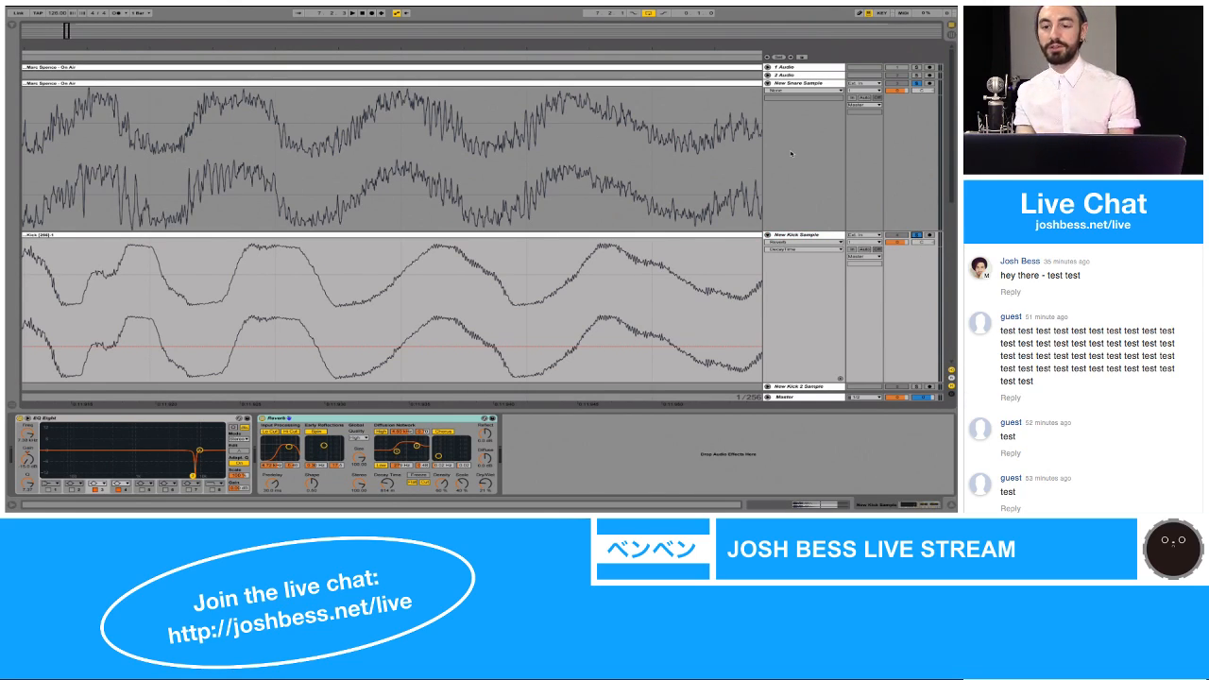
Step: Compare the start of the snare and kick waveforms at 7.2 and play the two soloed tracks together
drag(662, 44, 663, 25)
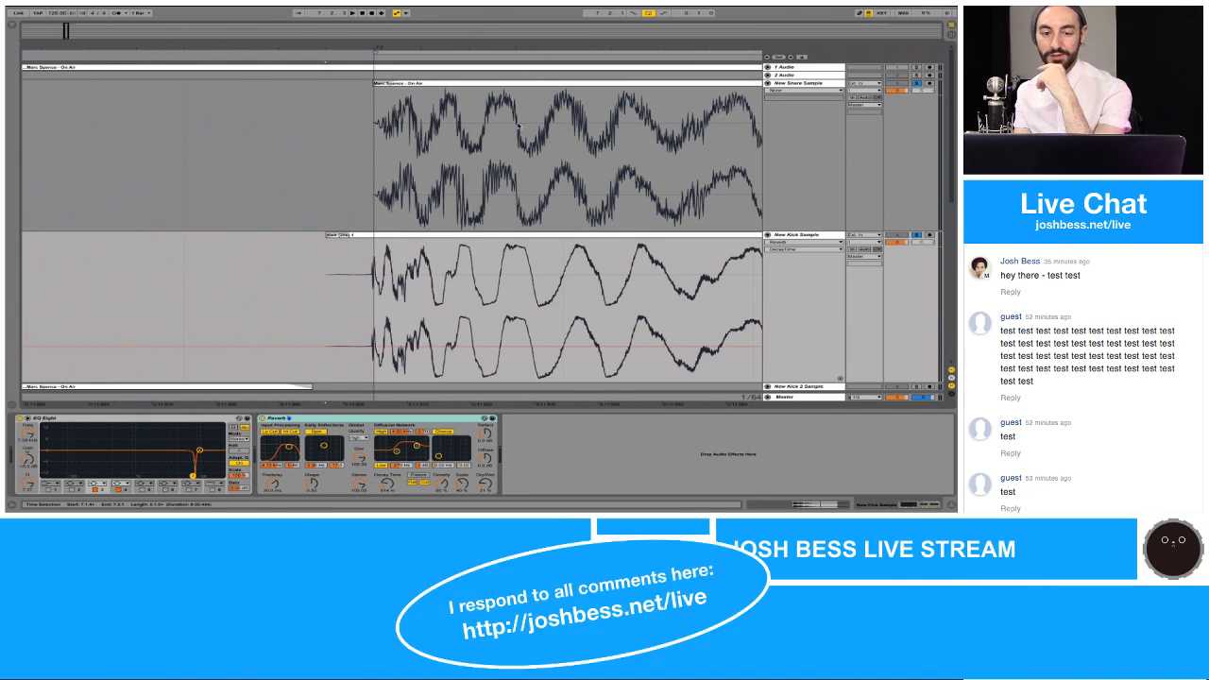
drag(413, 42, 413, 85)
click(280, 149)
key(space)
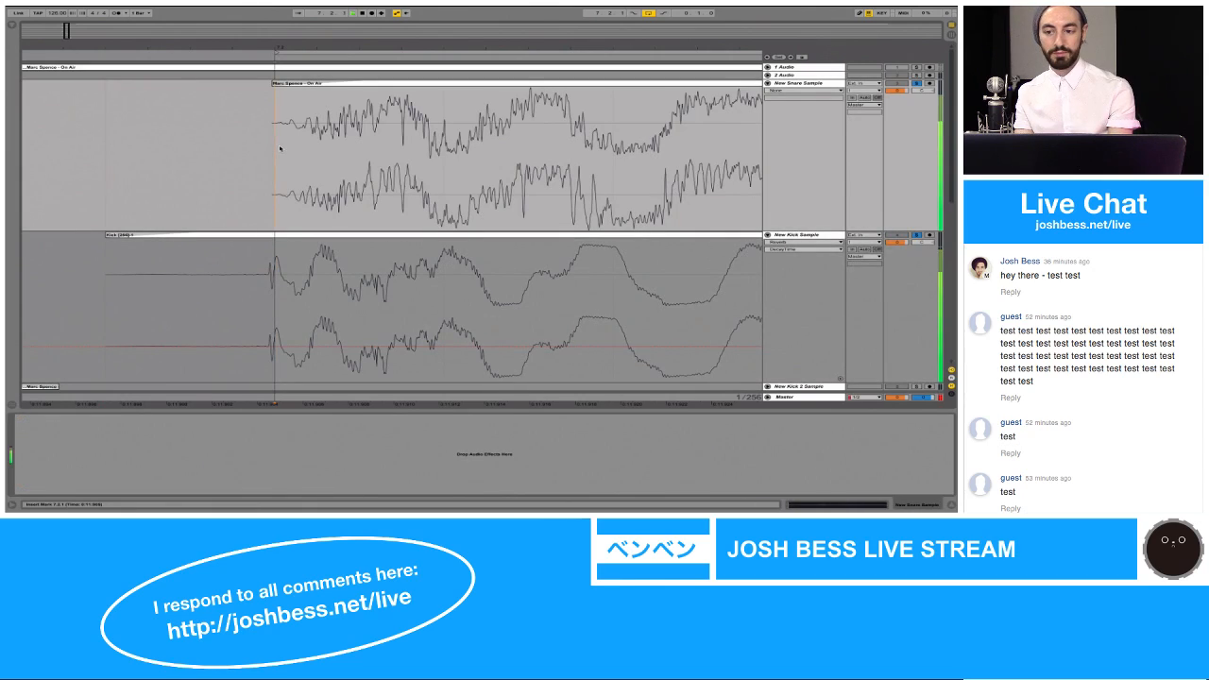
key(space)
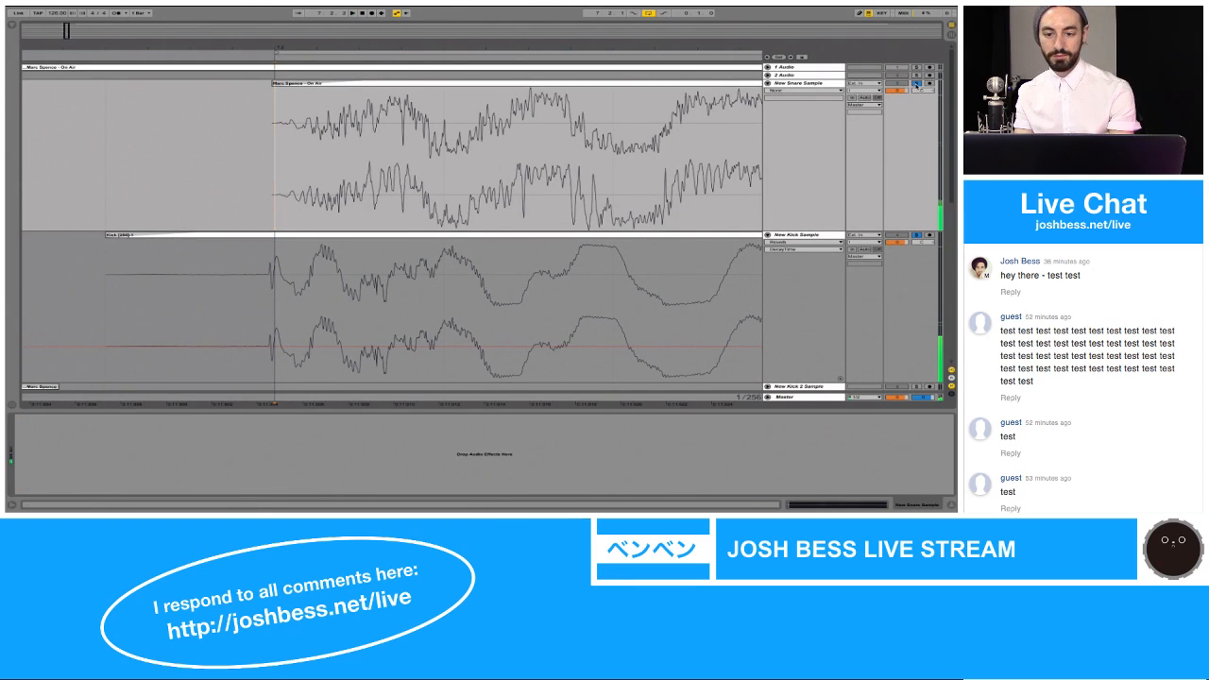
drag(692, 48, 435, 28)
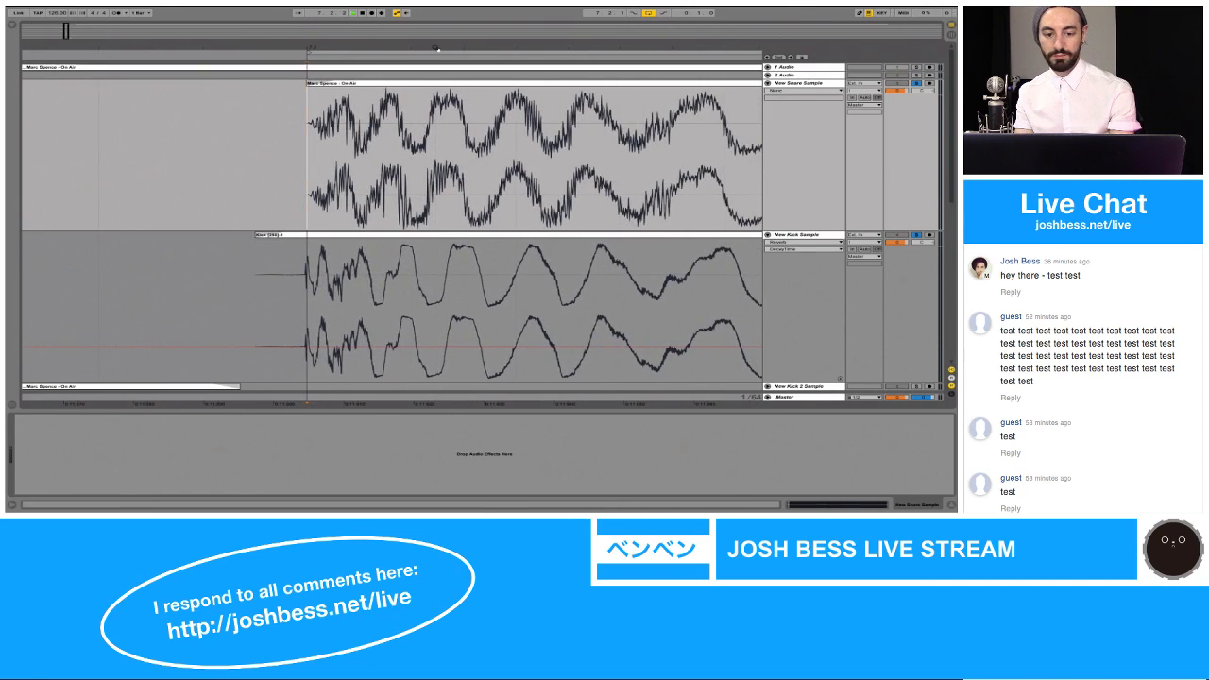
key(space)
Step: Split the New Snare Sample clip at 7.2.3, delete the part after the split, and play back the shortened clip
click(331, 33)
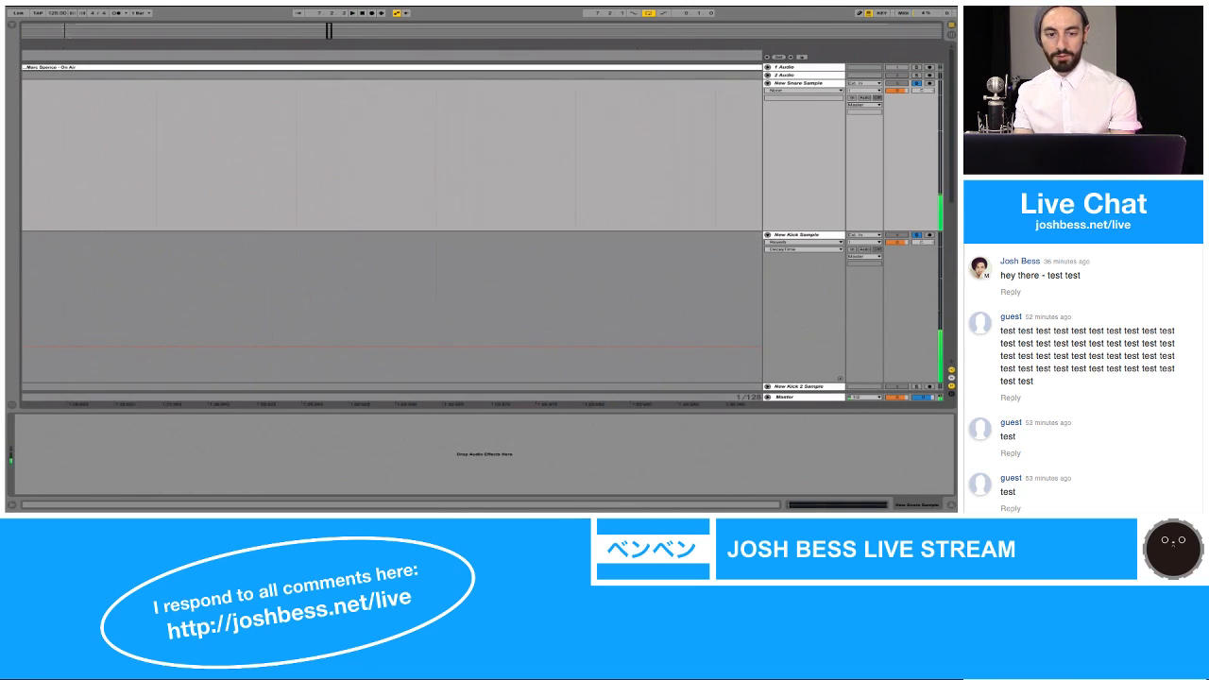
drag(331, 45, 329, 23)
mouse_move(52, 44)
mouse_down()
mouse_move(40, 70)
mouse_move(51, 64)
mouse_up()
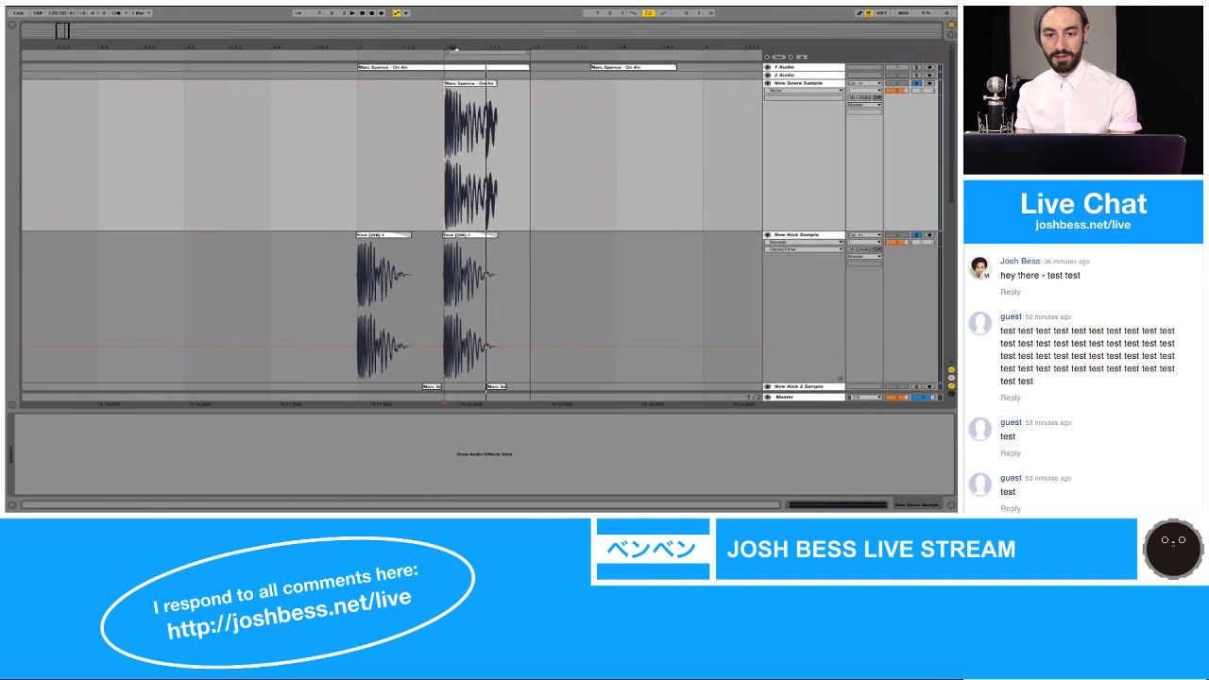
drag(447, 47, 398, 48)
click(634, 112)
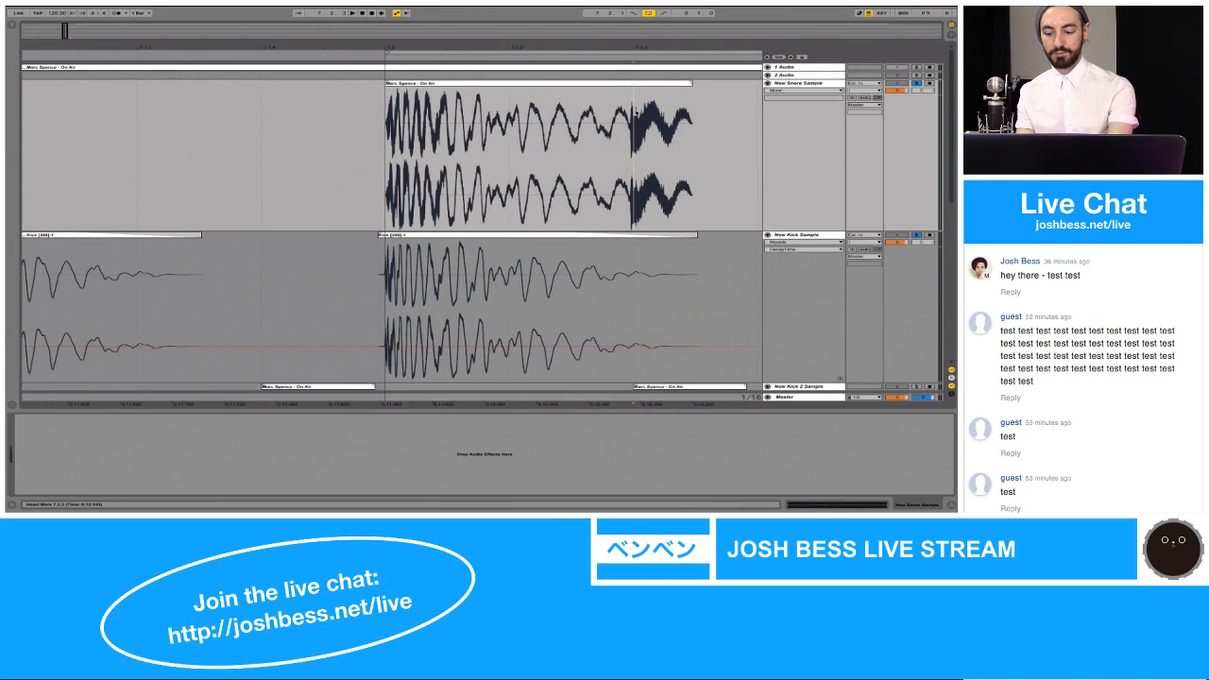
key(super+e)
click(650, 83)
key(Delete)
click(620, 83)
key(space)
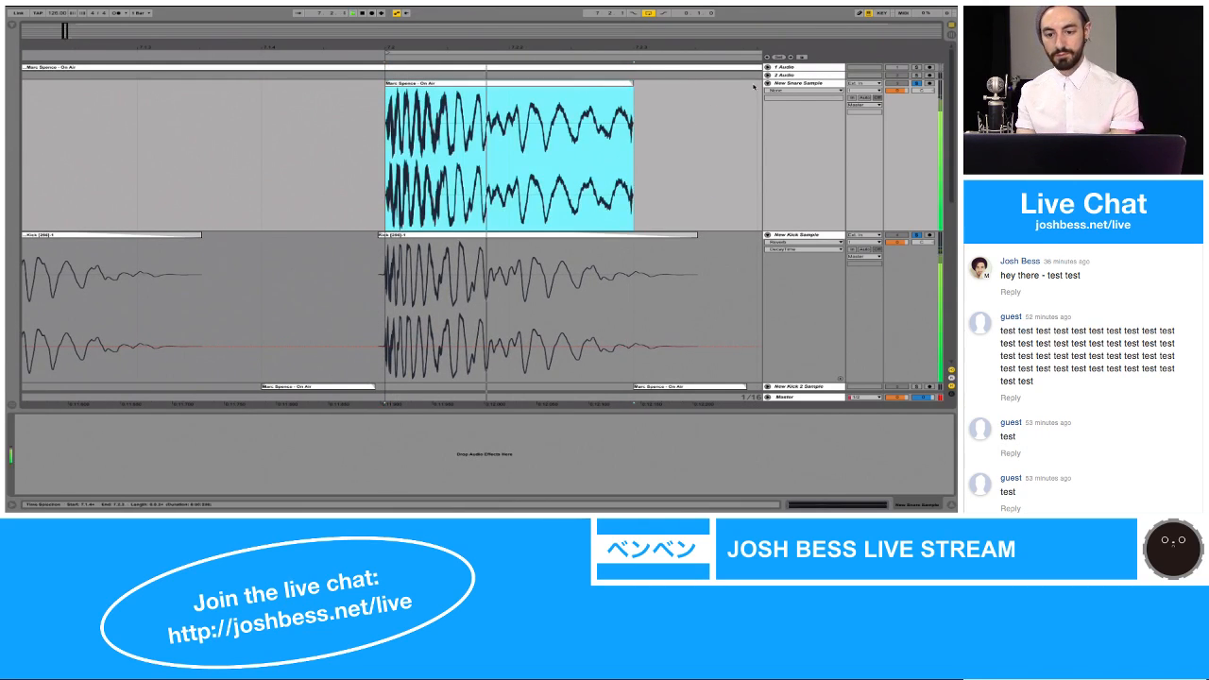
Step: Copy the EQ Eight and Reverb from the New Kick Sample track to the New Snare Sample track, and play the loop
click(791, 84)
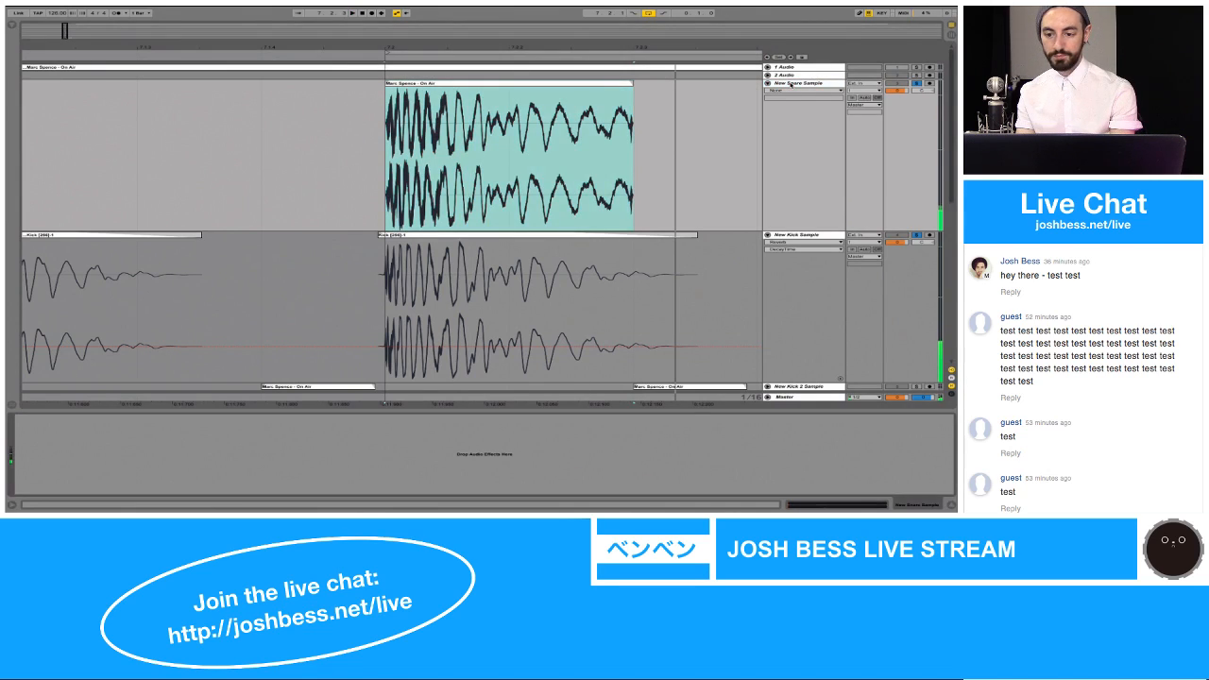
click(786, 235)
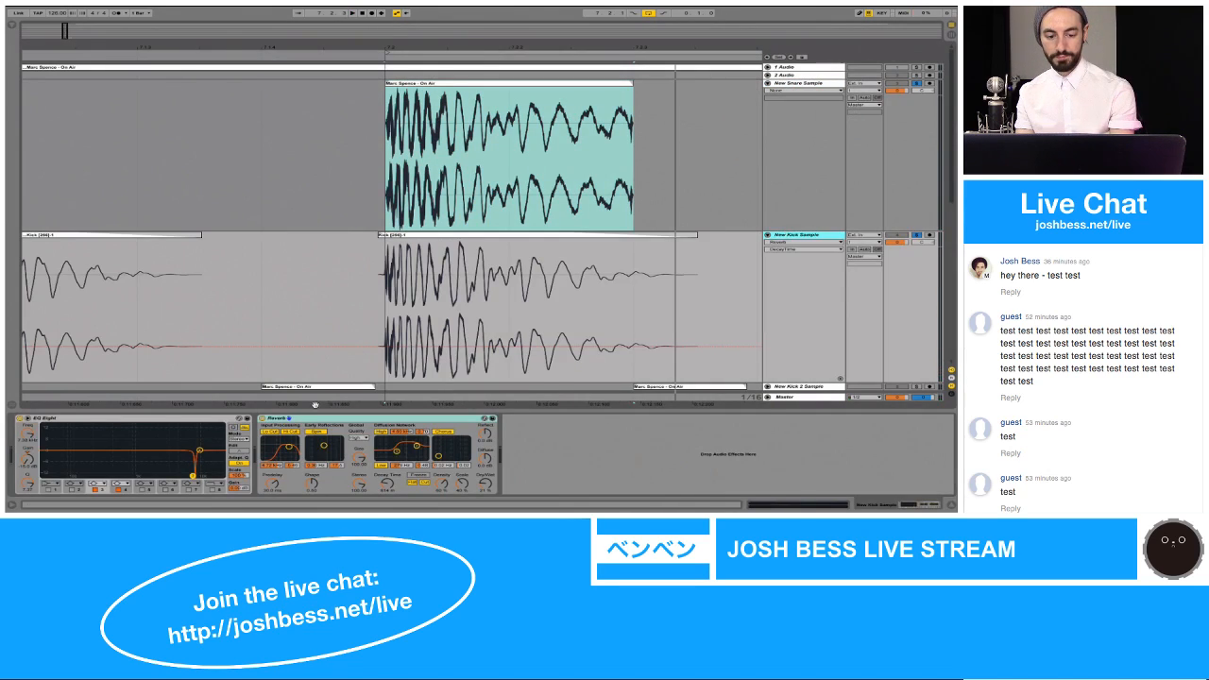
click(220, 418)
shift+click(277, 419)
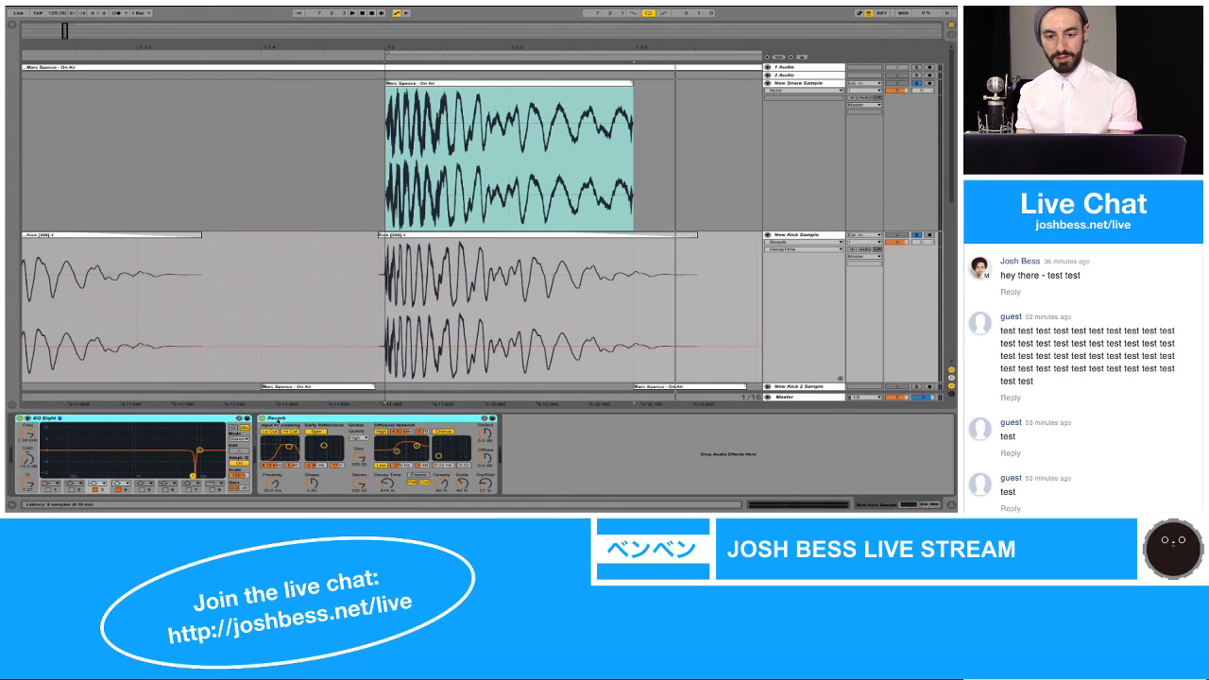
click(444, 184)
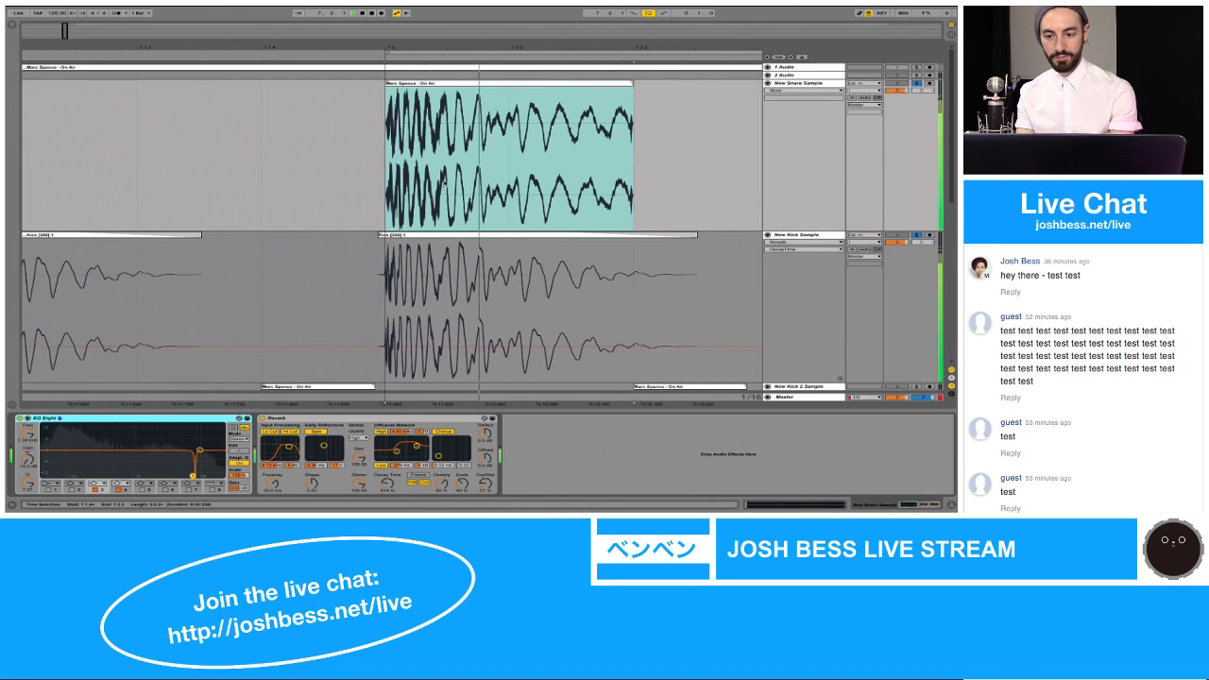
scroll(796, 319, down, 5)
scroll(796, 321, up, 5)
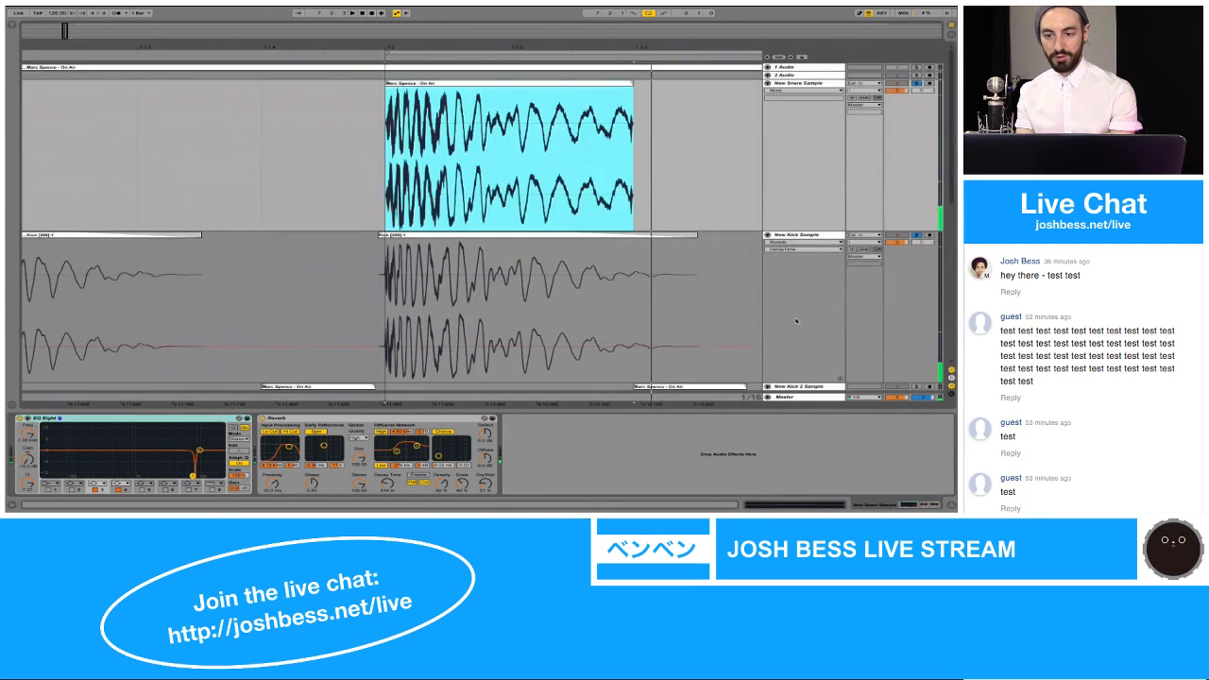
Step: Add another EQ Eight to the New Snare Sample track and place it first in the device chain
click(797, 83)
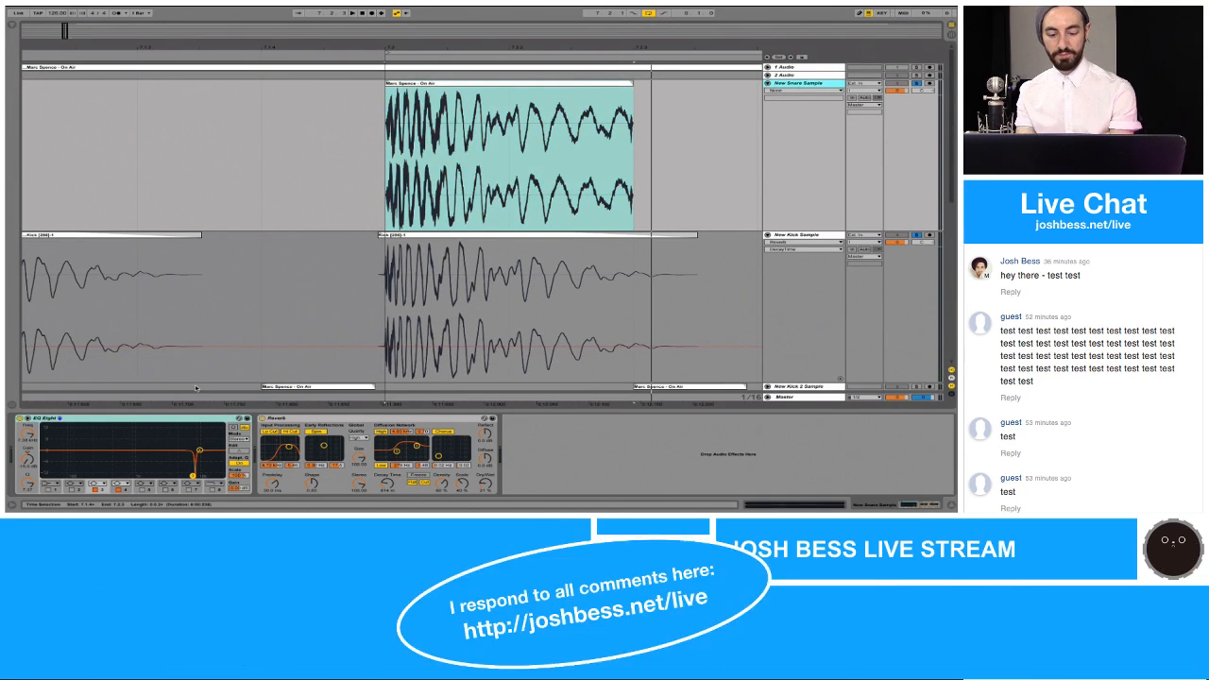
key(ctrl+alt+b)
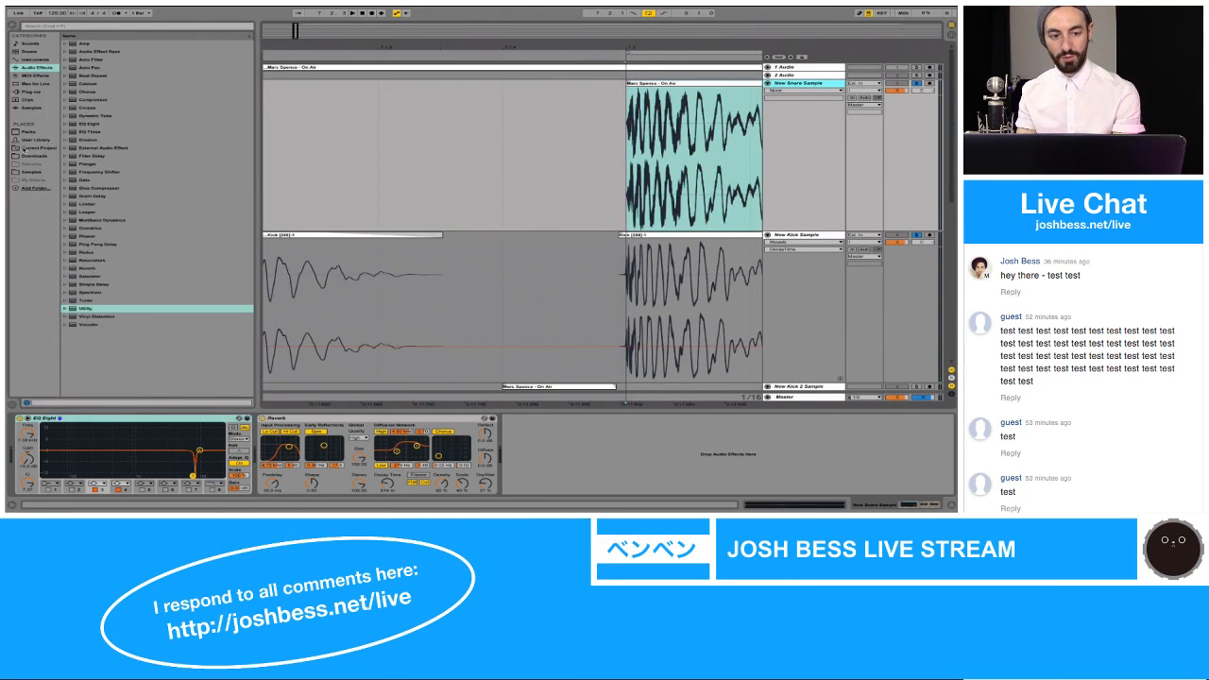
double_click(87, 124)
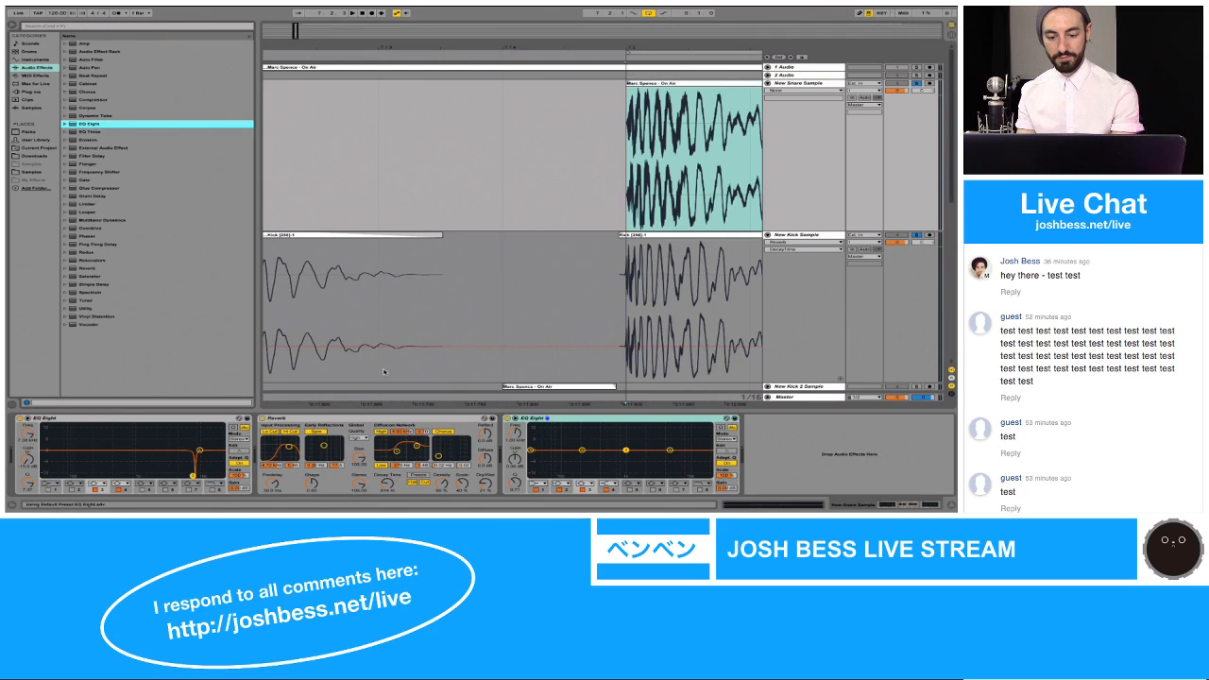
drag(534, 418, 36, 450)
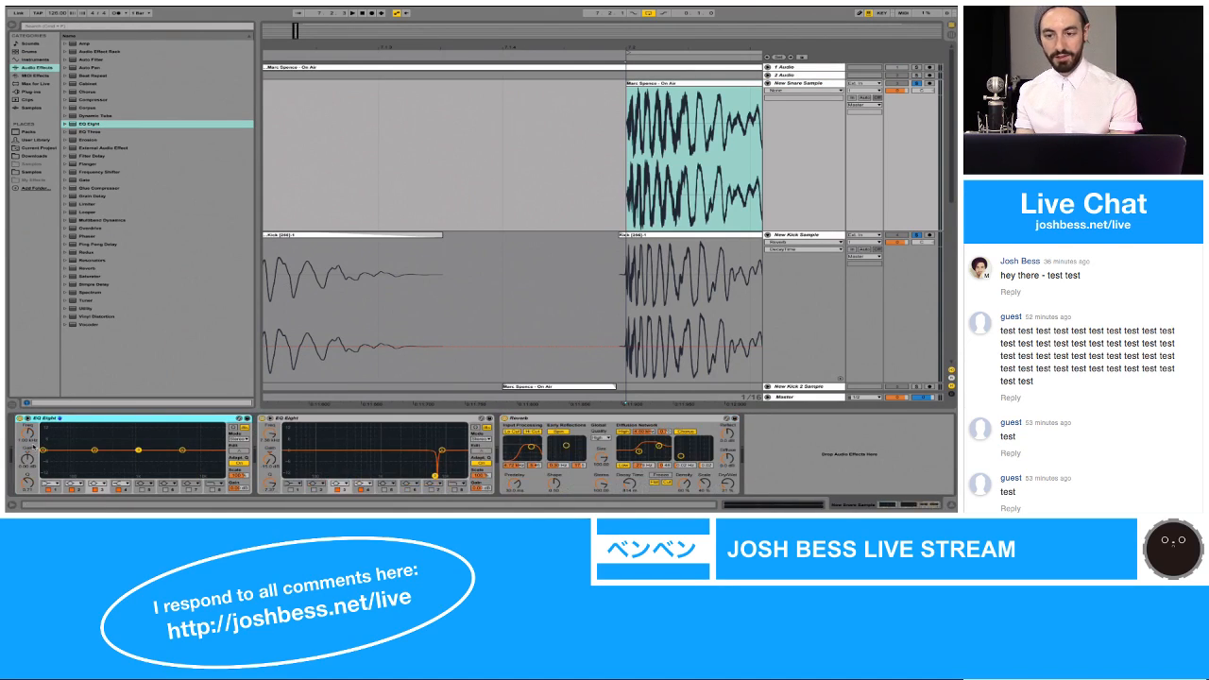
Step: Solo only New Snare Sample and, in its first EQ Eight's expanded display, set band 1 to a low-cut filter
click(915, 84)
key(space)
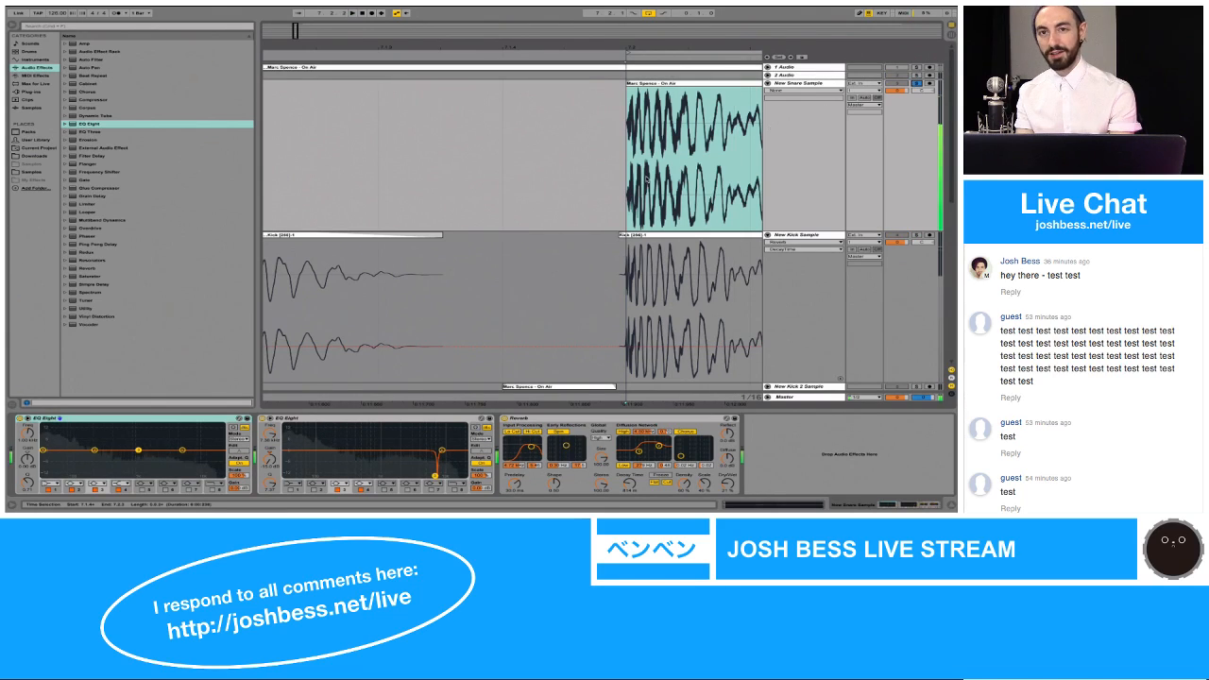
click(28, 419)
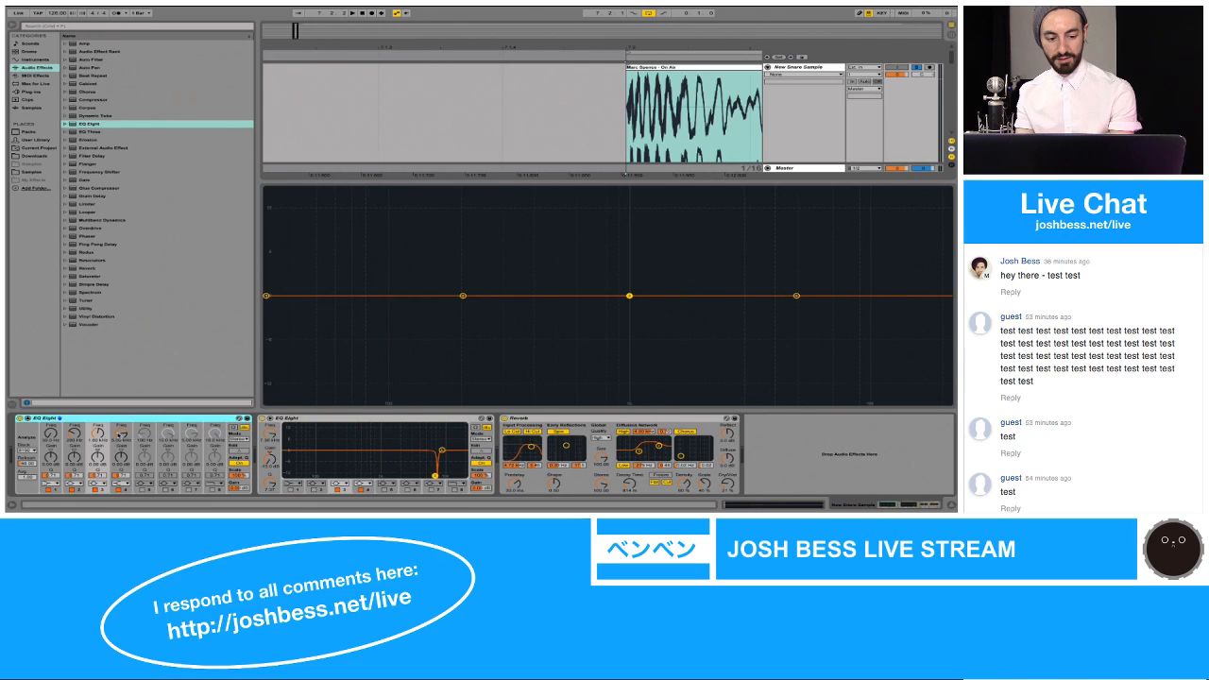
click(53, 482)
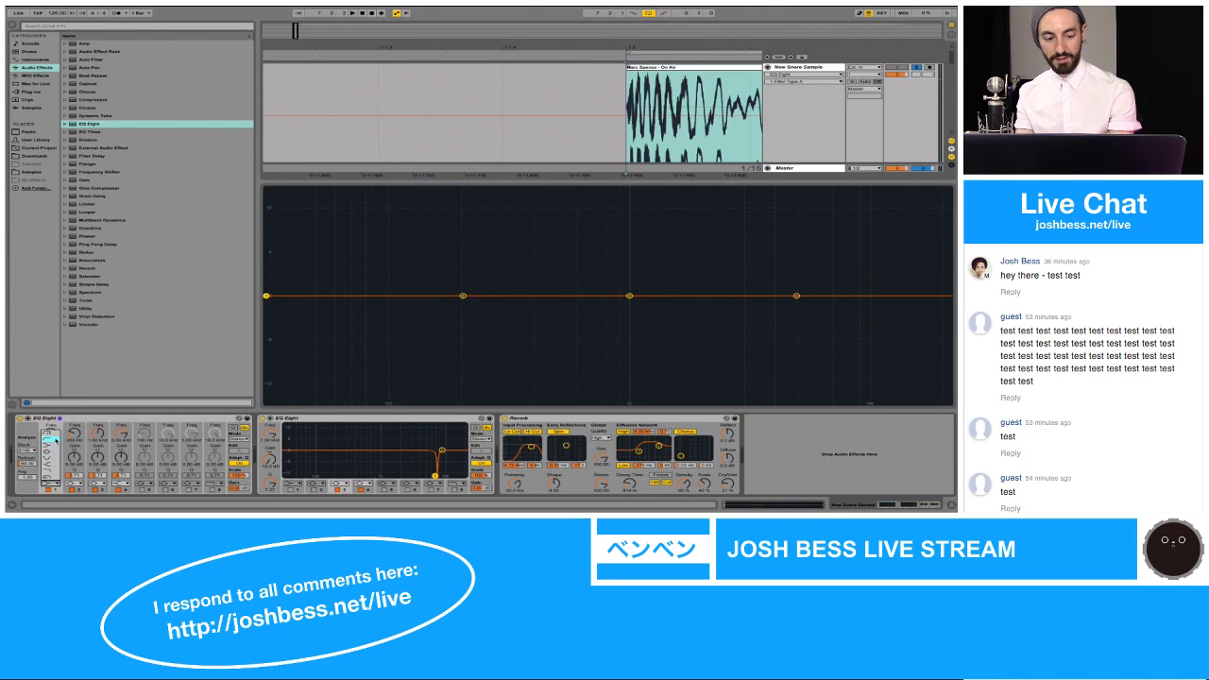
click(52, 437)
click(54, 483)
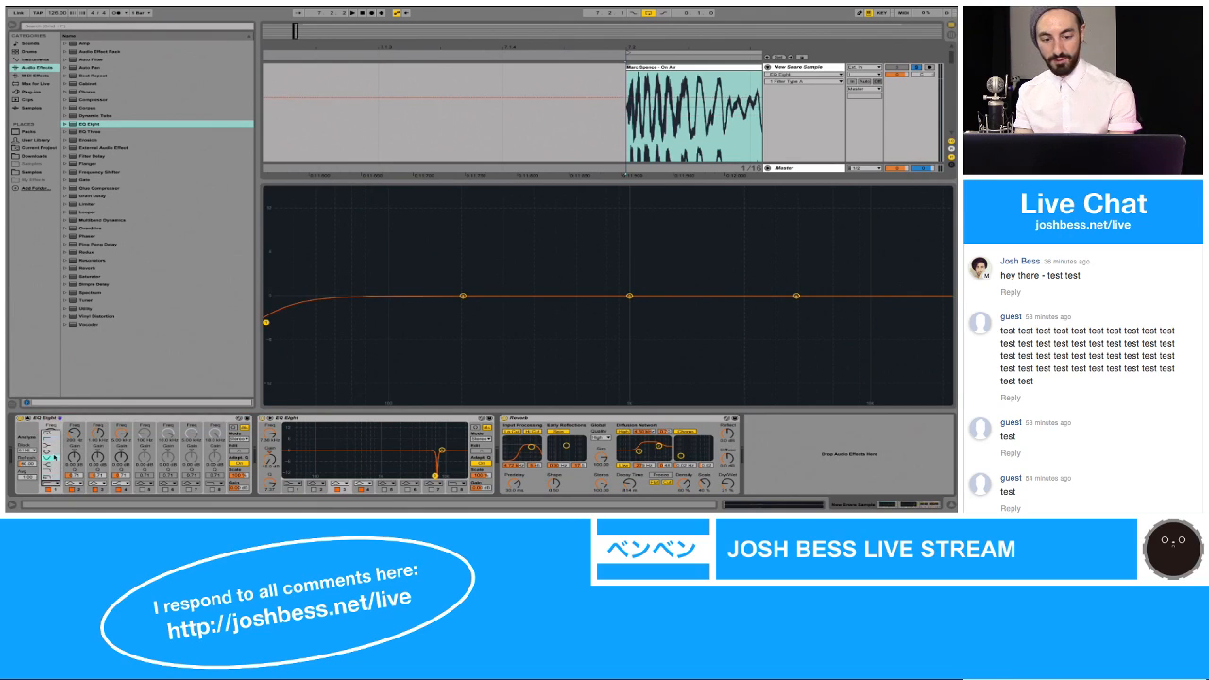
click(52, 431)
key(alt+super+b)
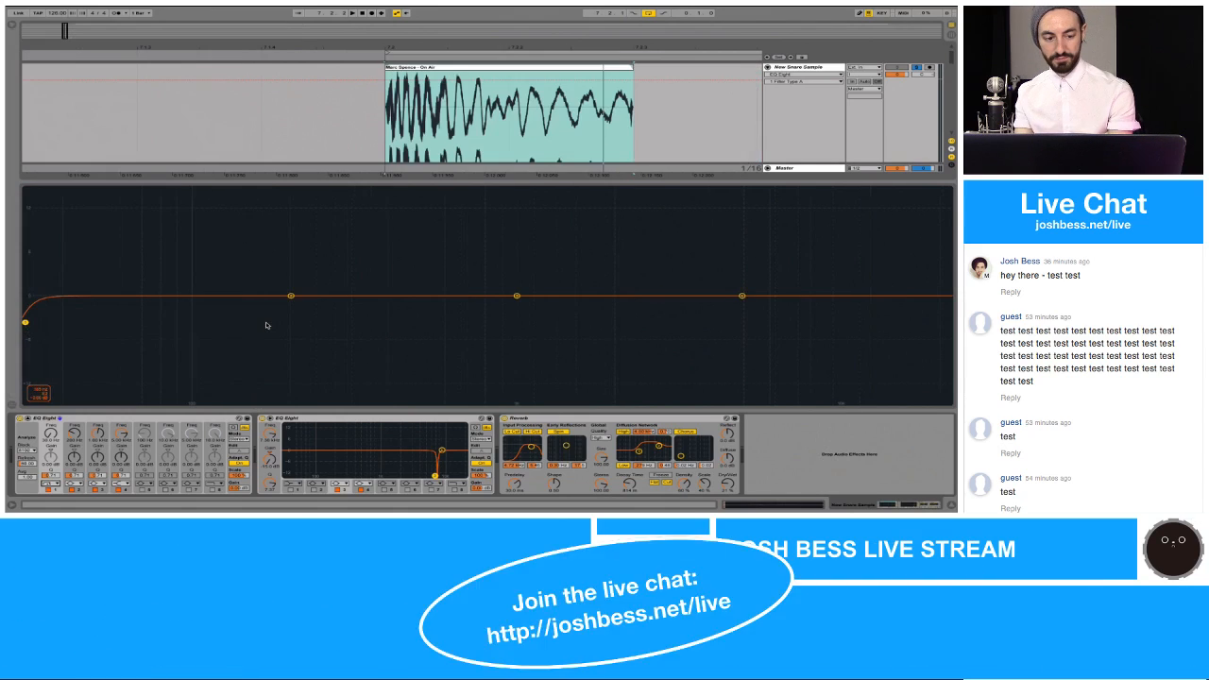
Step: Raise the low-cut band of the first EQ Eight on New Snare Sample to just above 100 Hz while auditioning the loop
key(space)
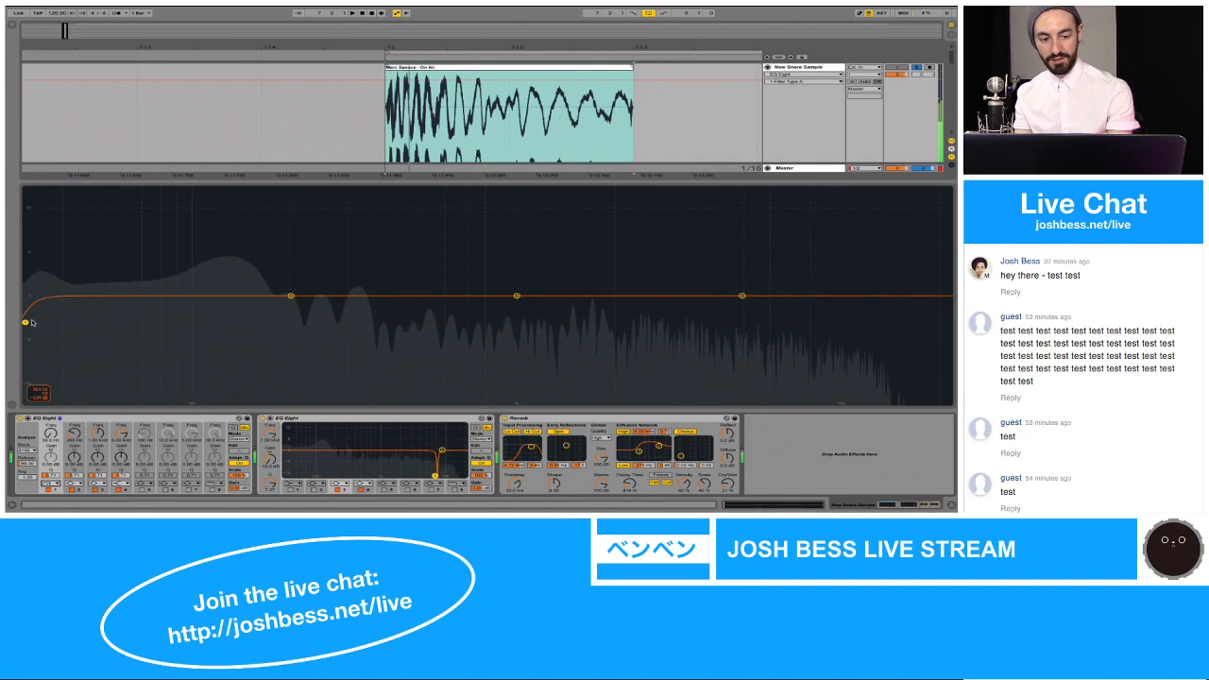
drag(24, 322, 193, 328)
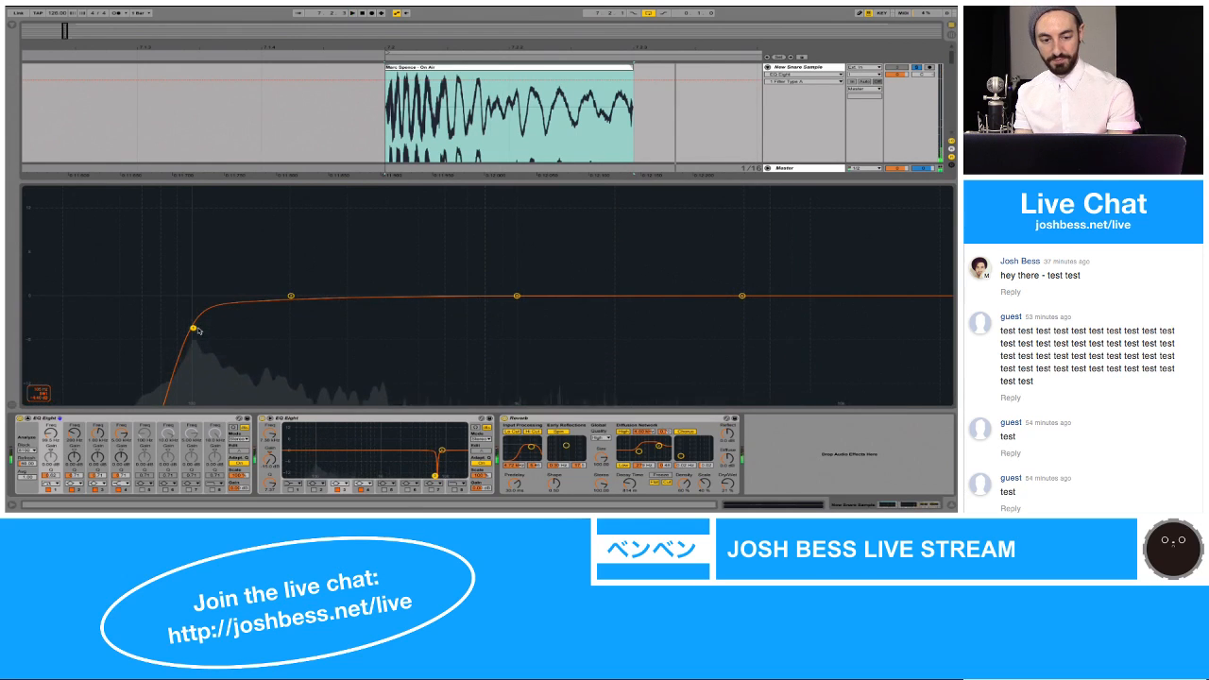
drag(192, 327, 236, 324)
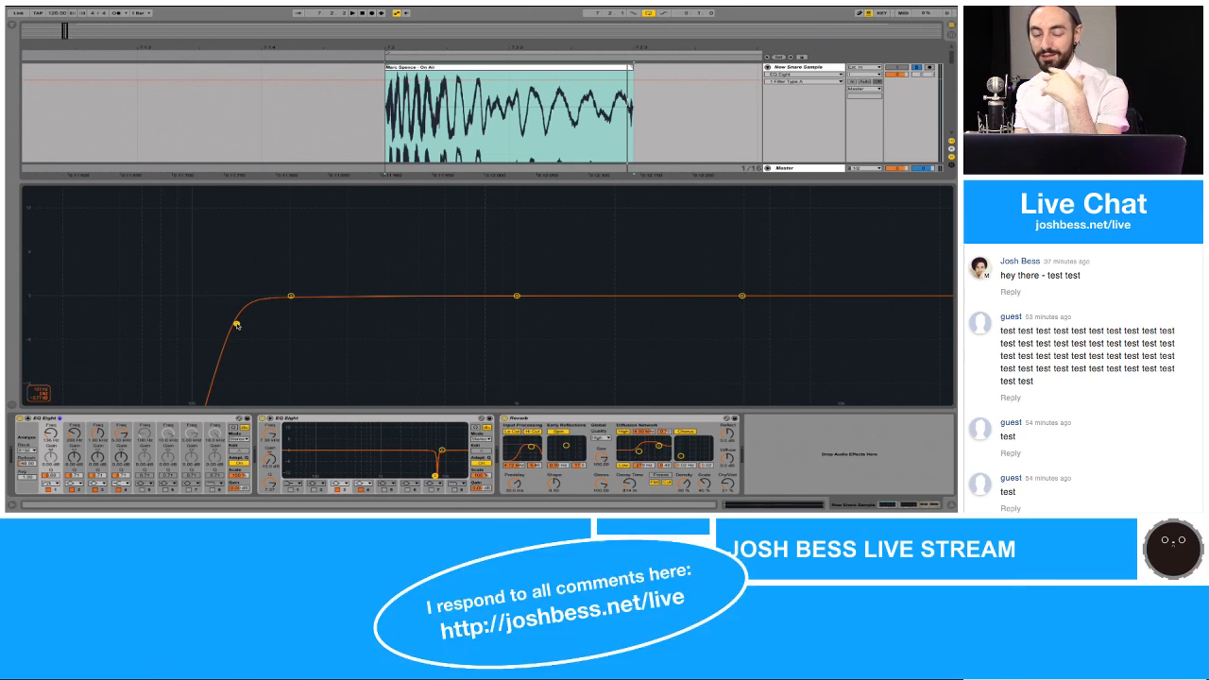
key(space)
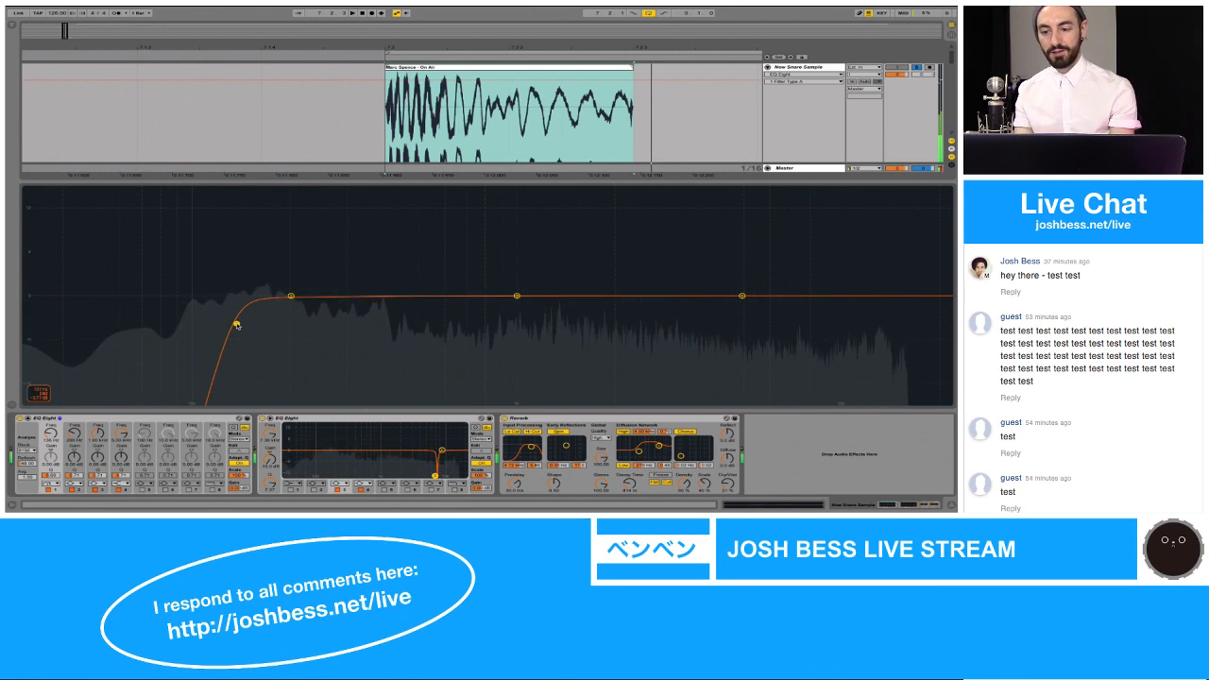
Step: Switch solo between New Kick Sample and New Snare Sample, both and neither, to compare them during playback
key(super+alt+l)
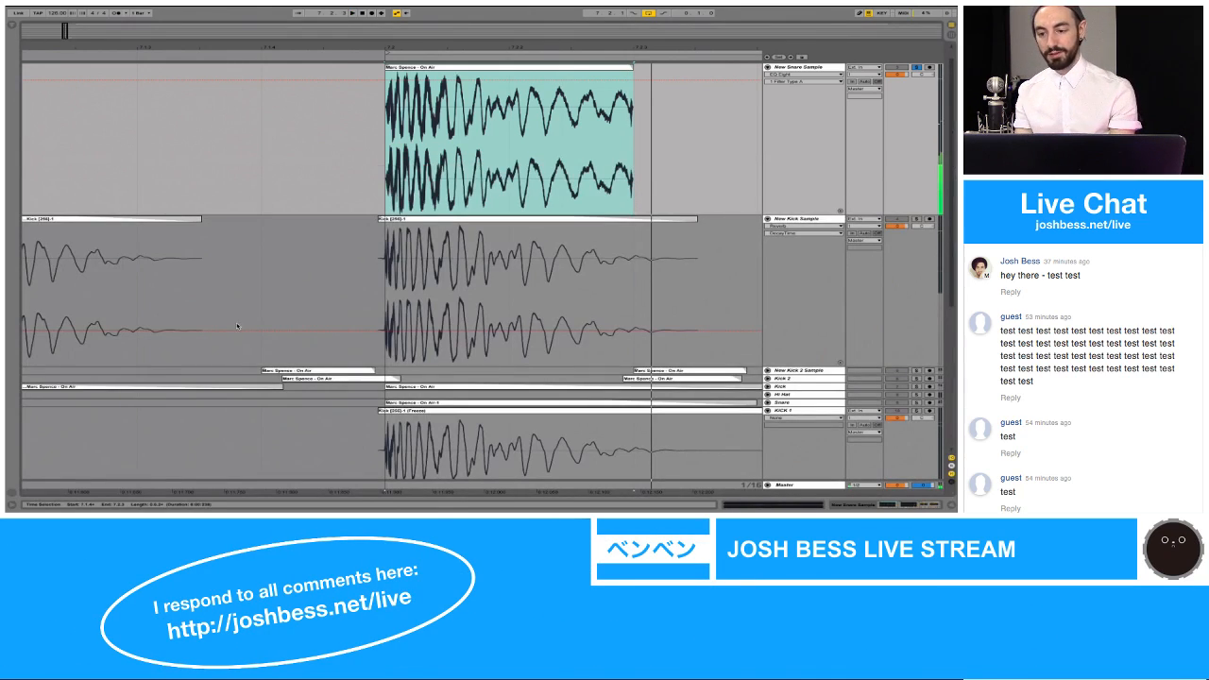
click(915, 219)
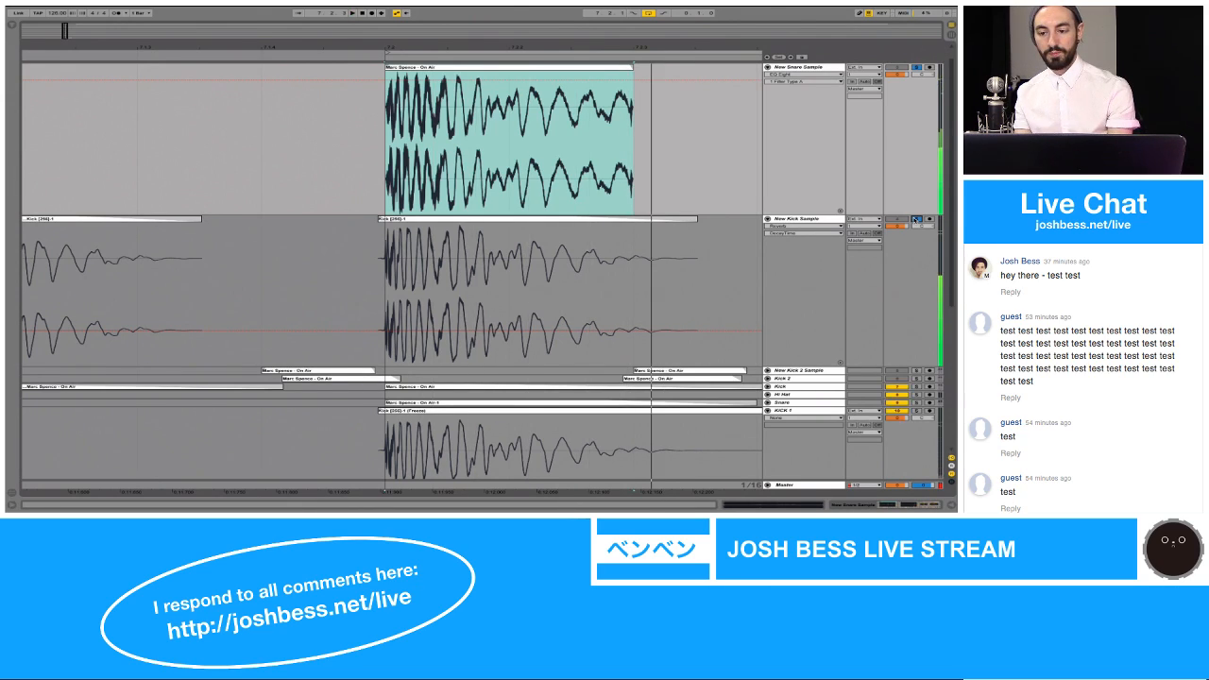
click(915, 68)
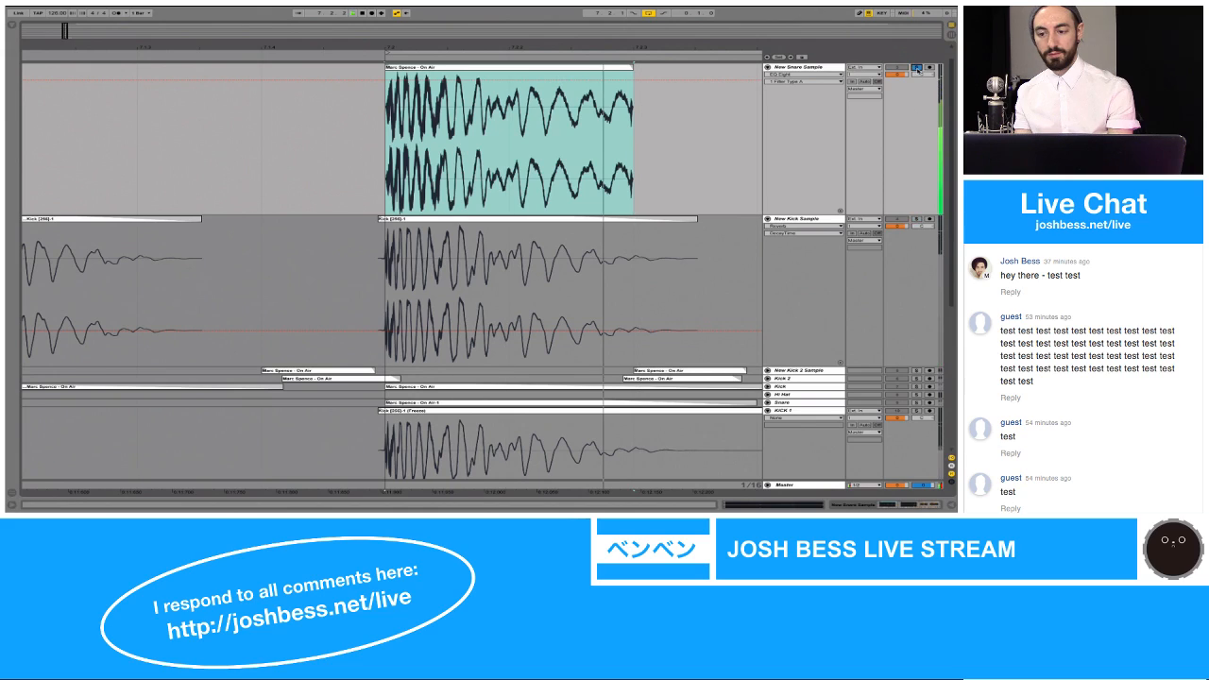
click(916, 219)
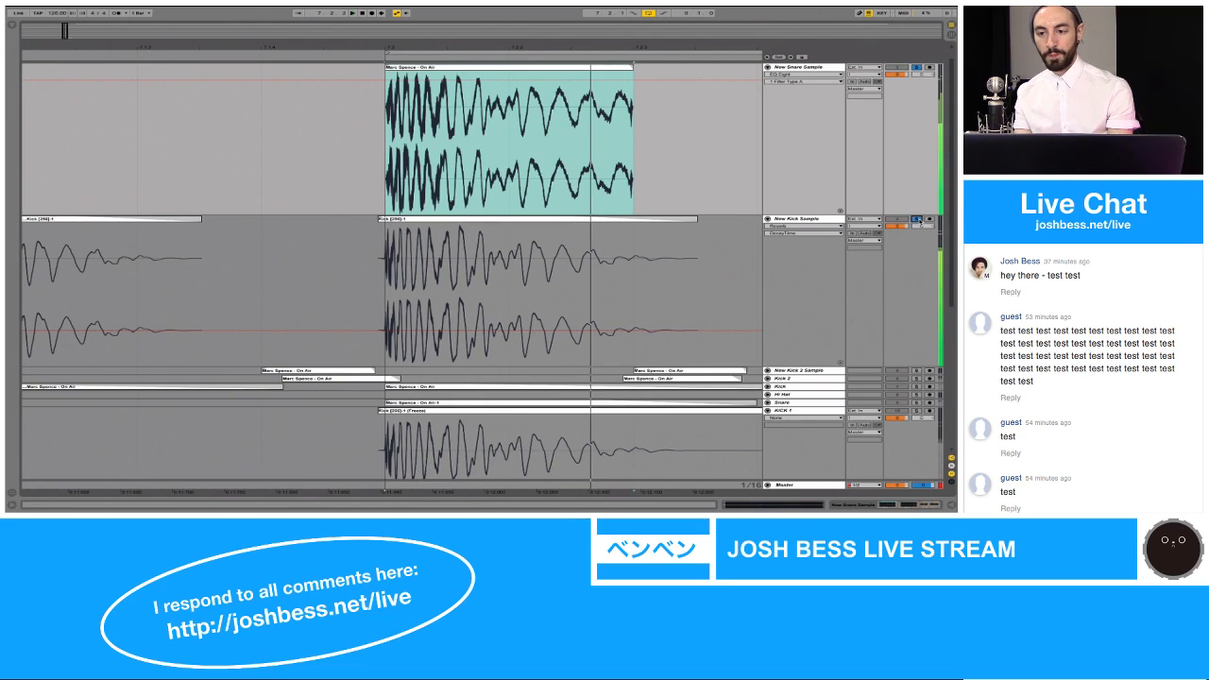
click(917, 68)
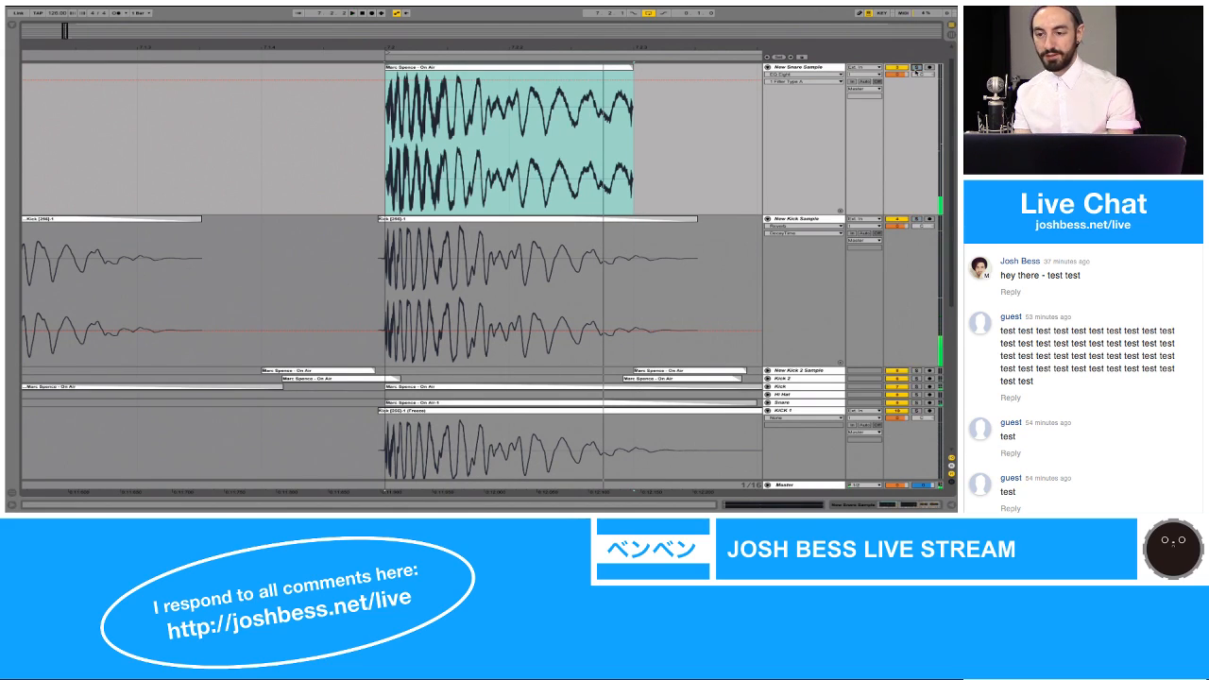
click(917, 69)
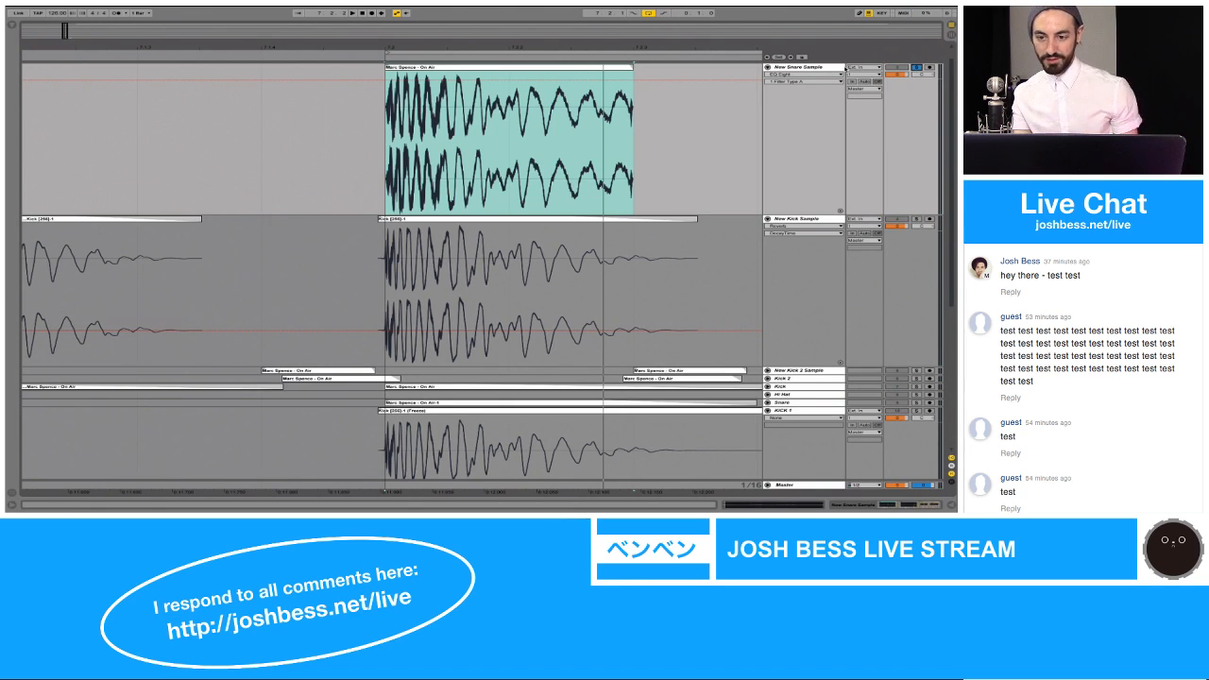
Step: In the snare's first EQ Eight, raise the low-cut to about 145 Hz and dip band 3 slightly below 1 kHz, auditioning the loop
double_click(832, 67)
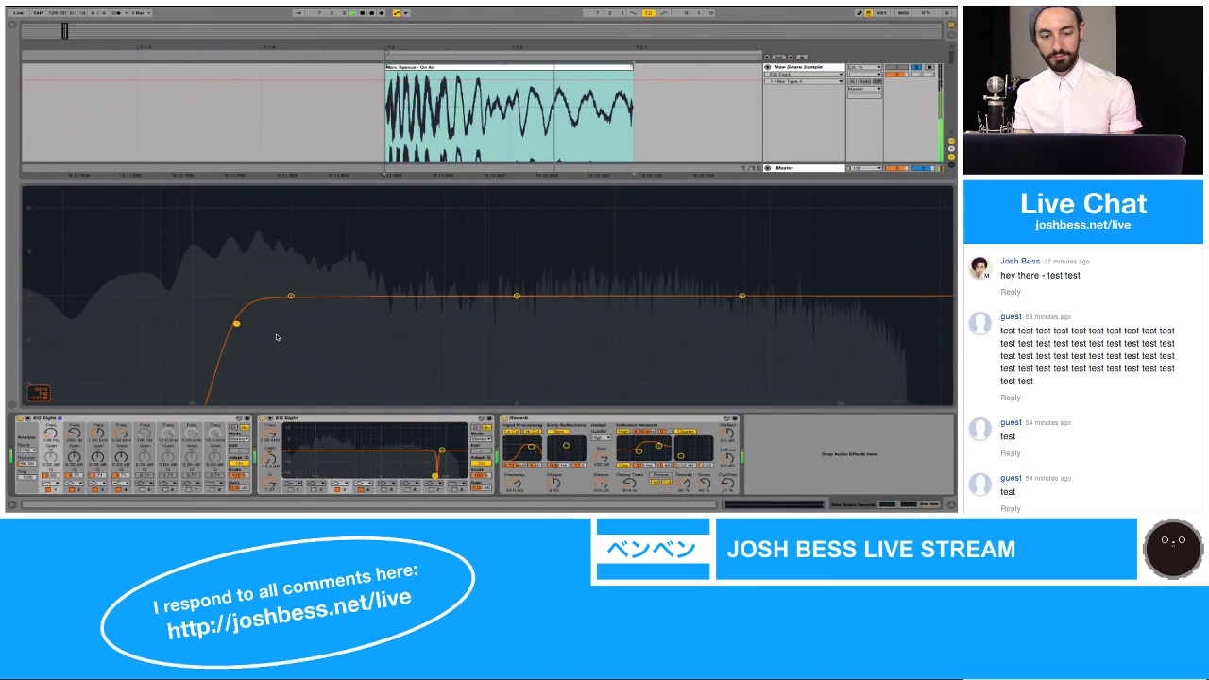
drag(237, 324, 245, 324)
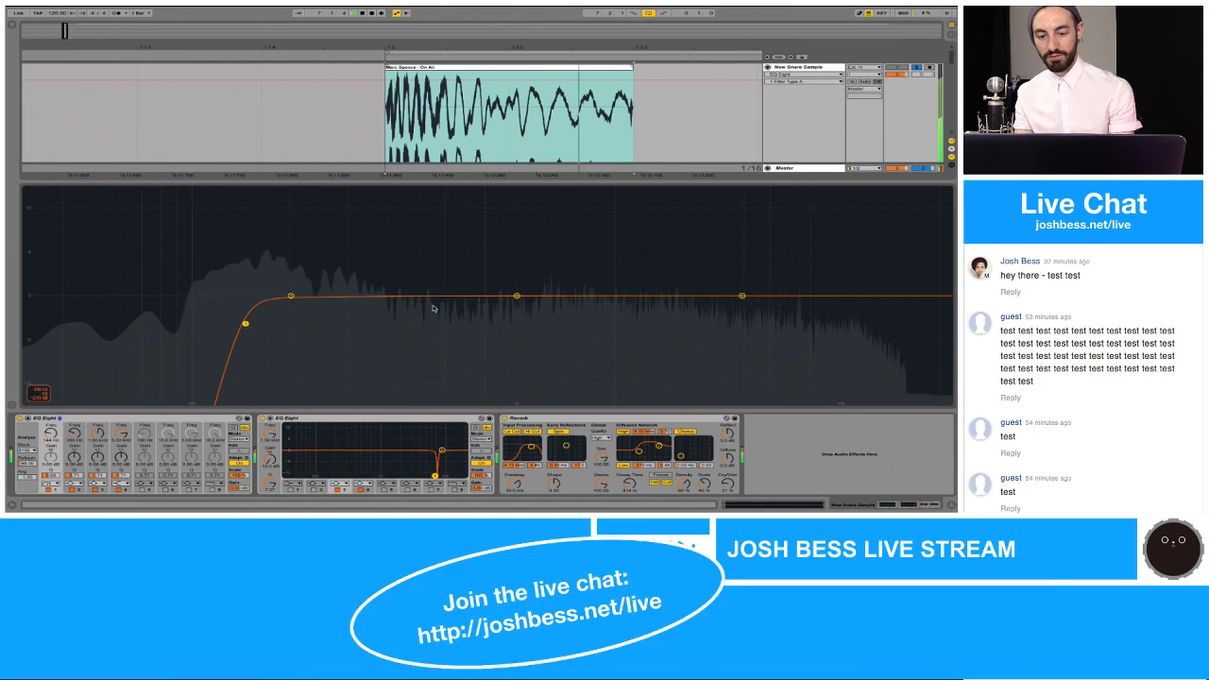
drag(516, 296, 470, 308)
key(space)
key(space)
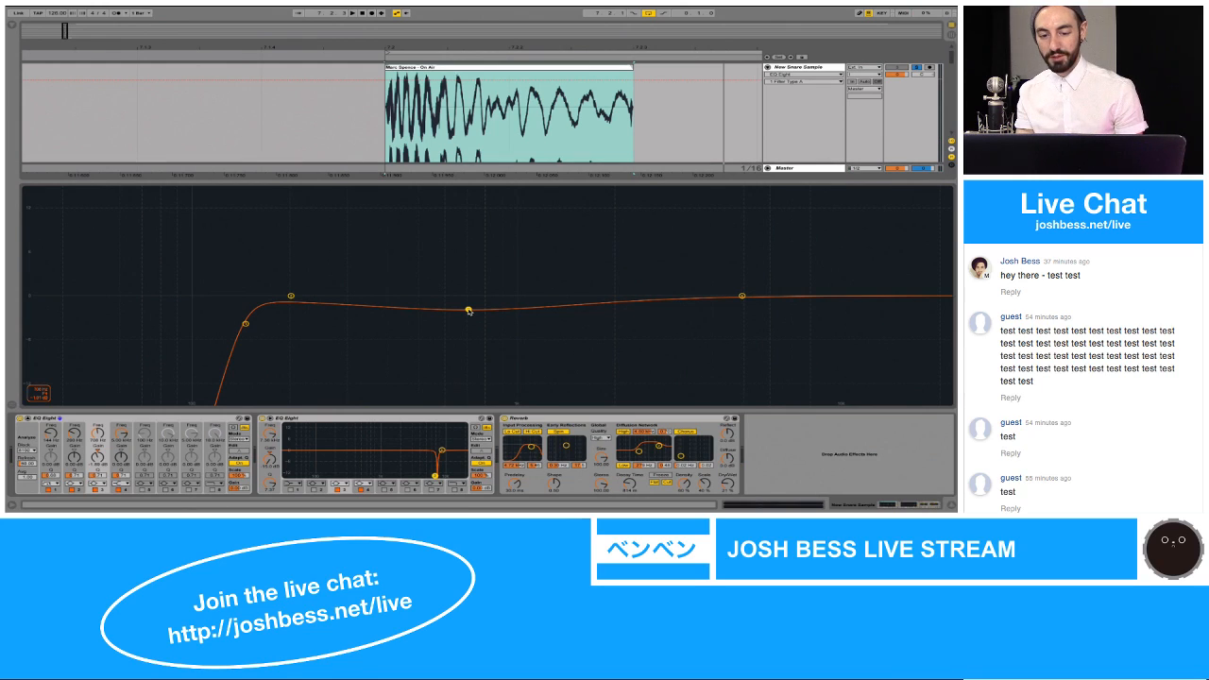
drag(469, 311, 466, 308)
key(space)
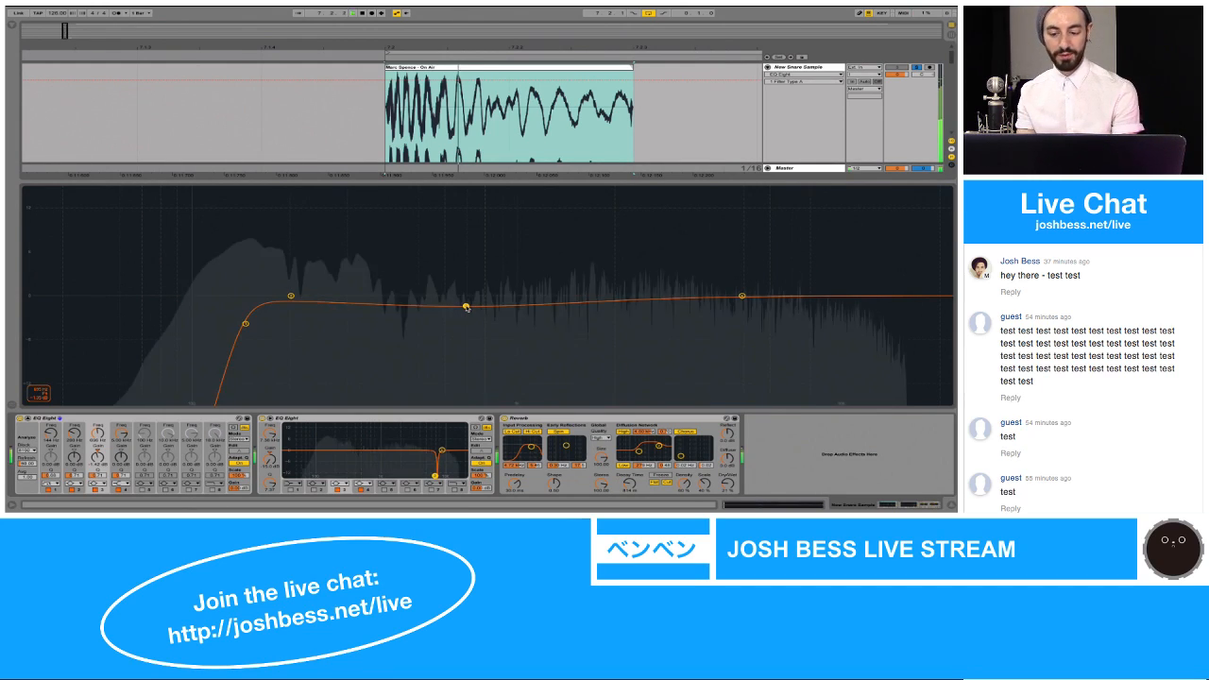
key(space)
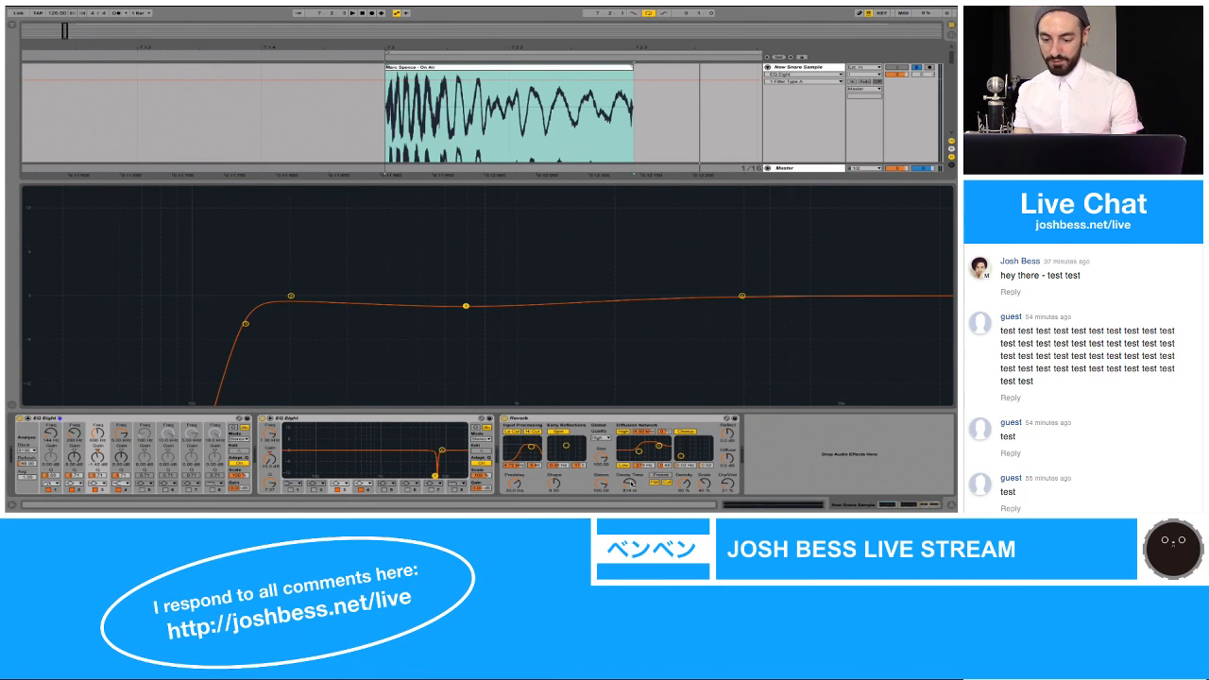
Step: Try adjusting the Reverb's Dry/Wet amount on New Snare Sample and play the loop
click(728, 487)
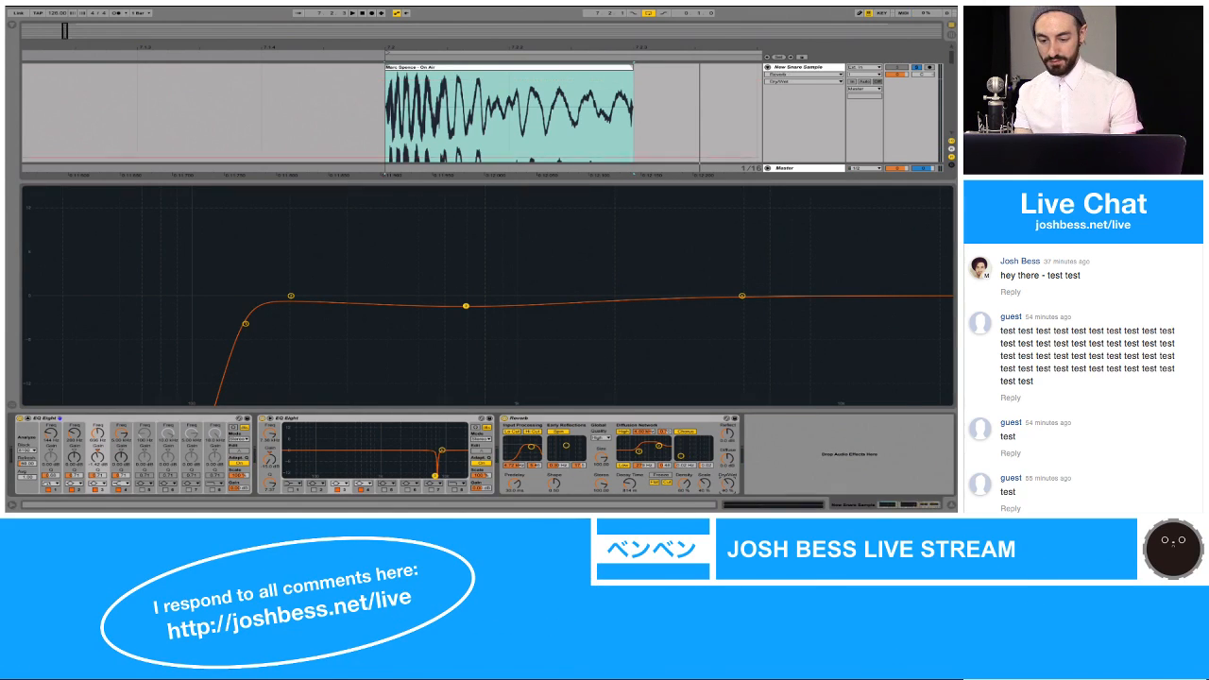
key(space)
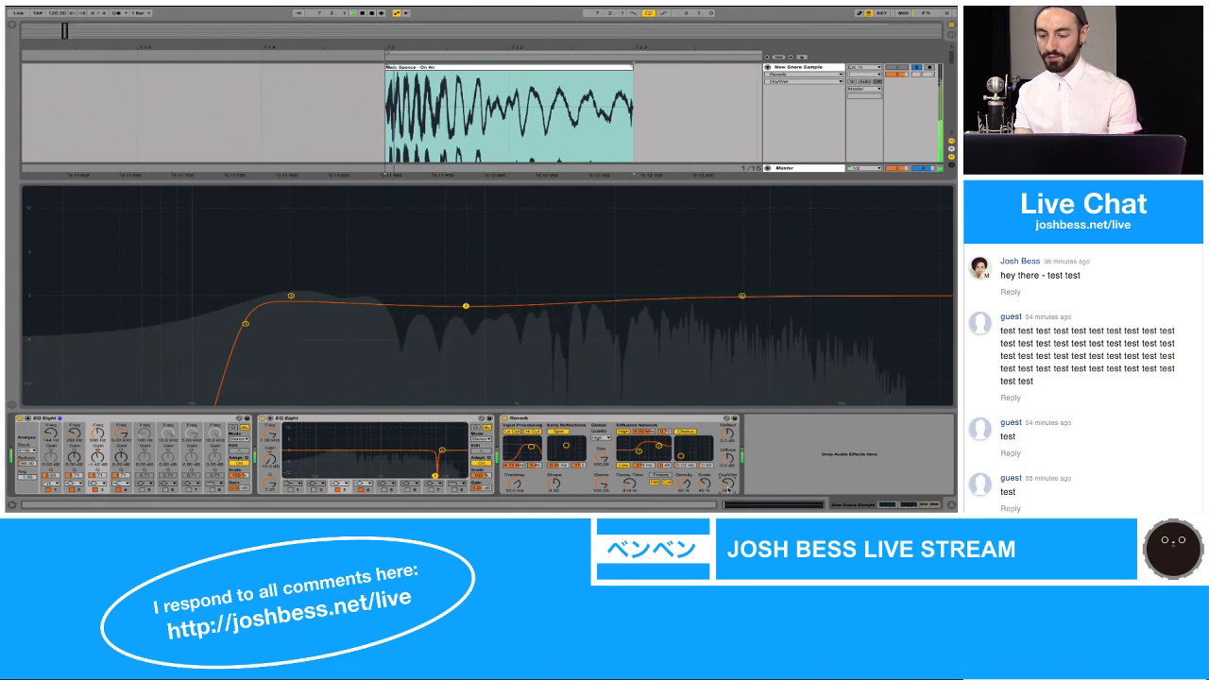
key(space)
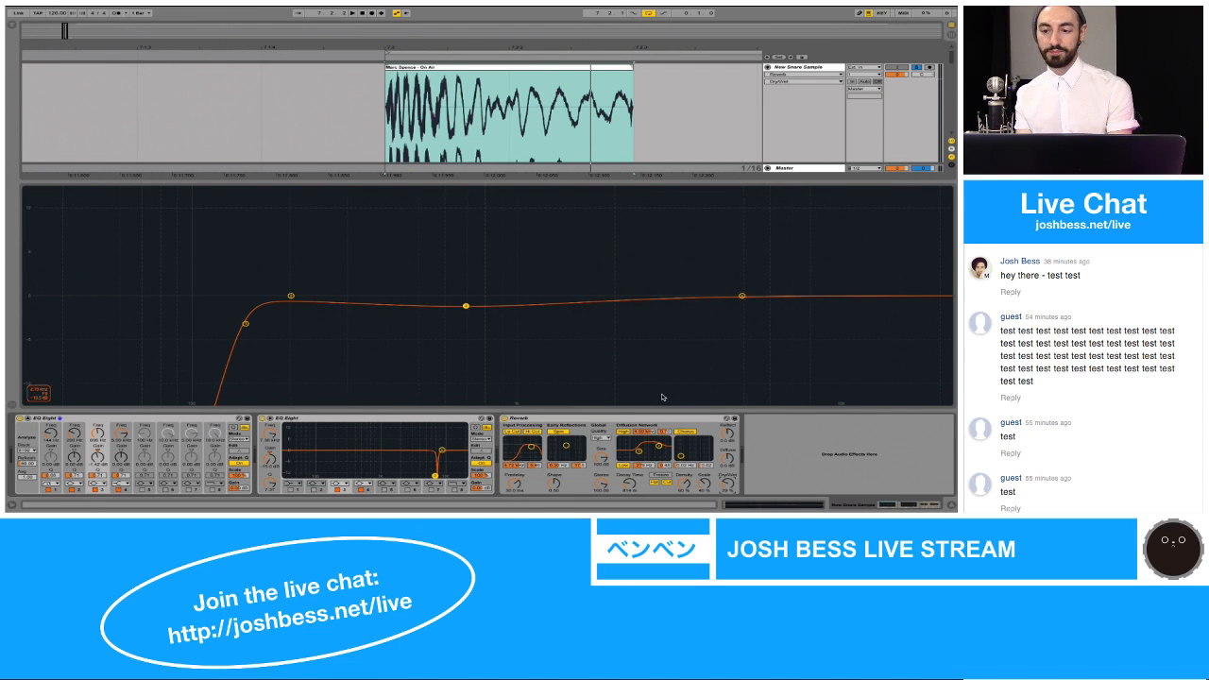
key(space)
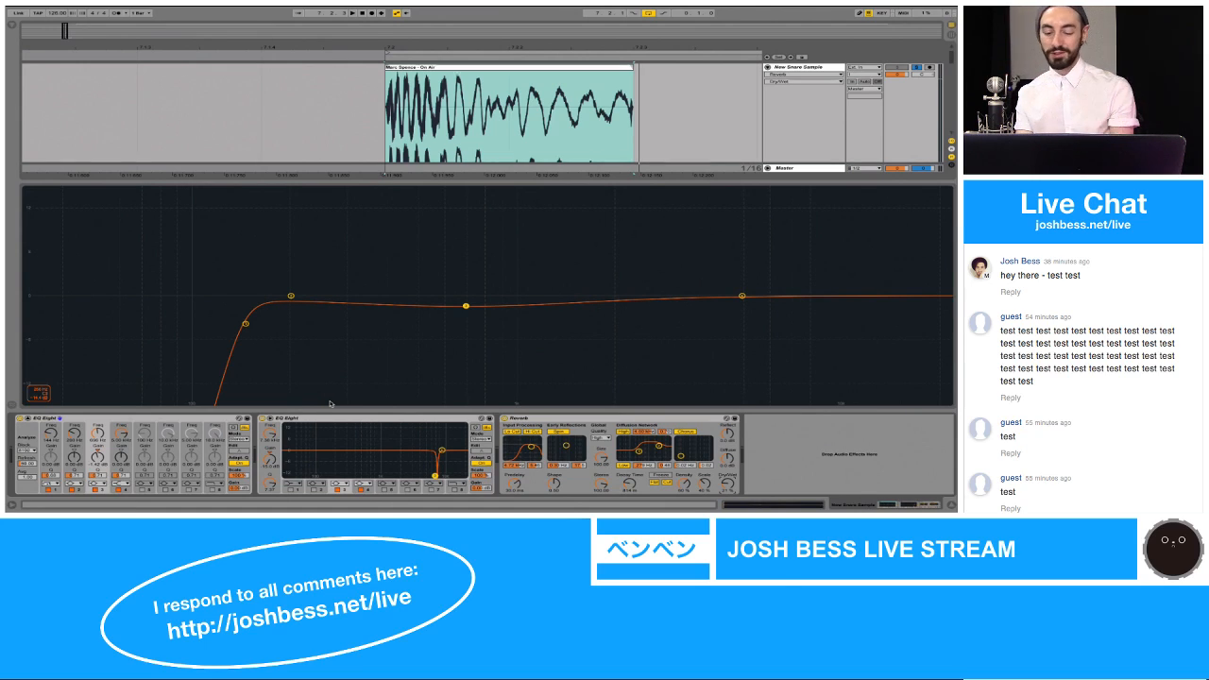
Step: Leave the expanded EQ display, then solo New Snare Sample and New Kick Sample together and play the loop
key(alt+super+l)
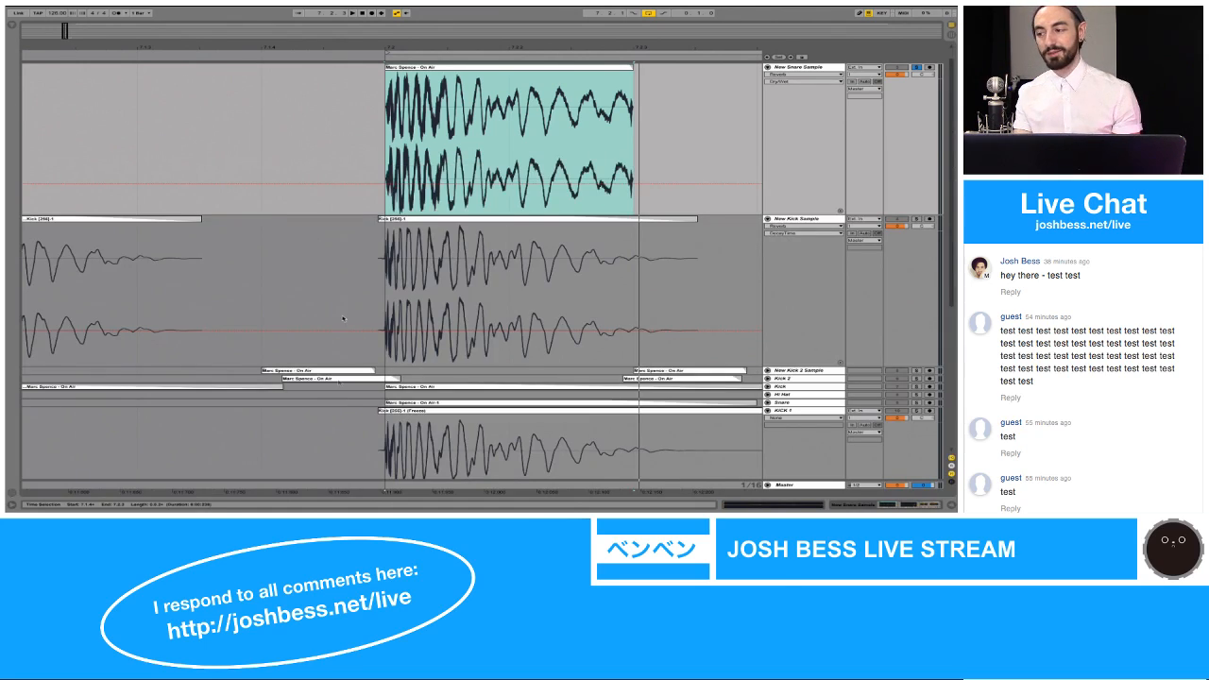
key(space)
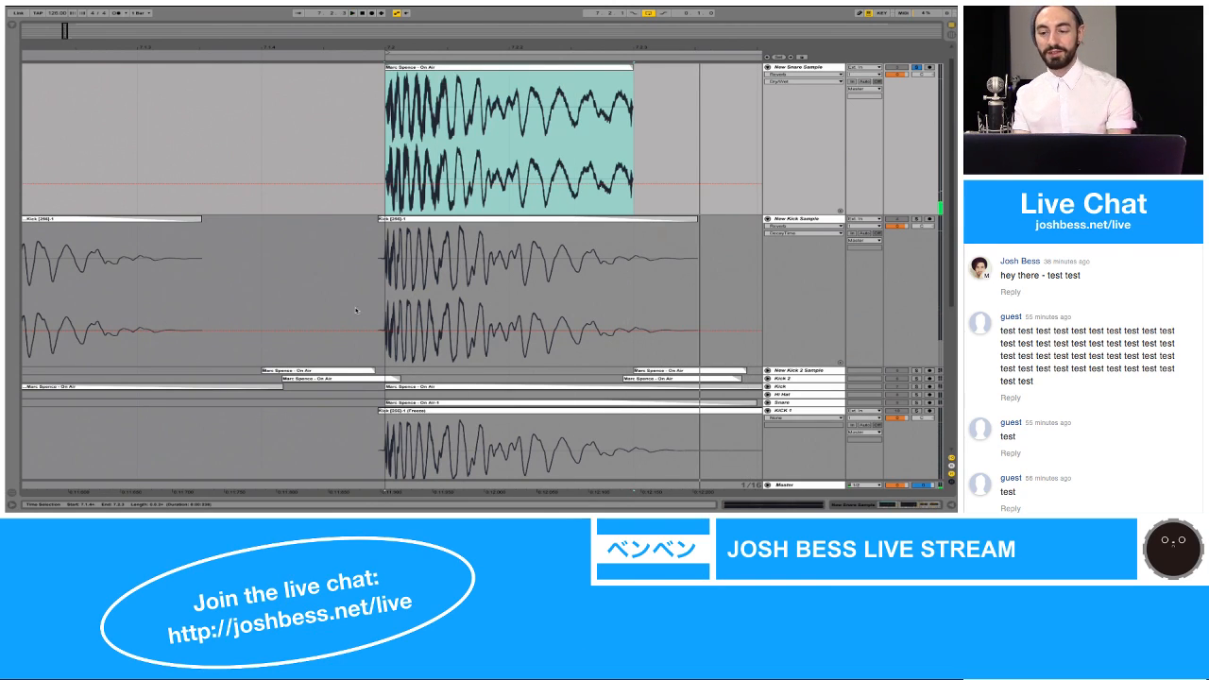
click(915, 220)
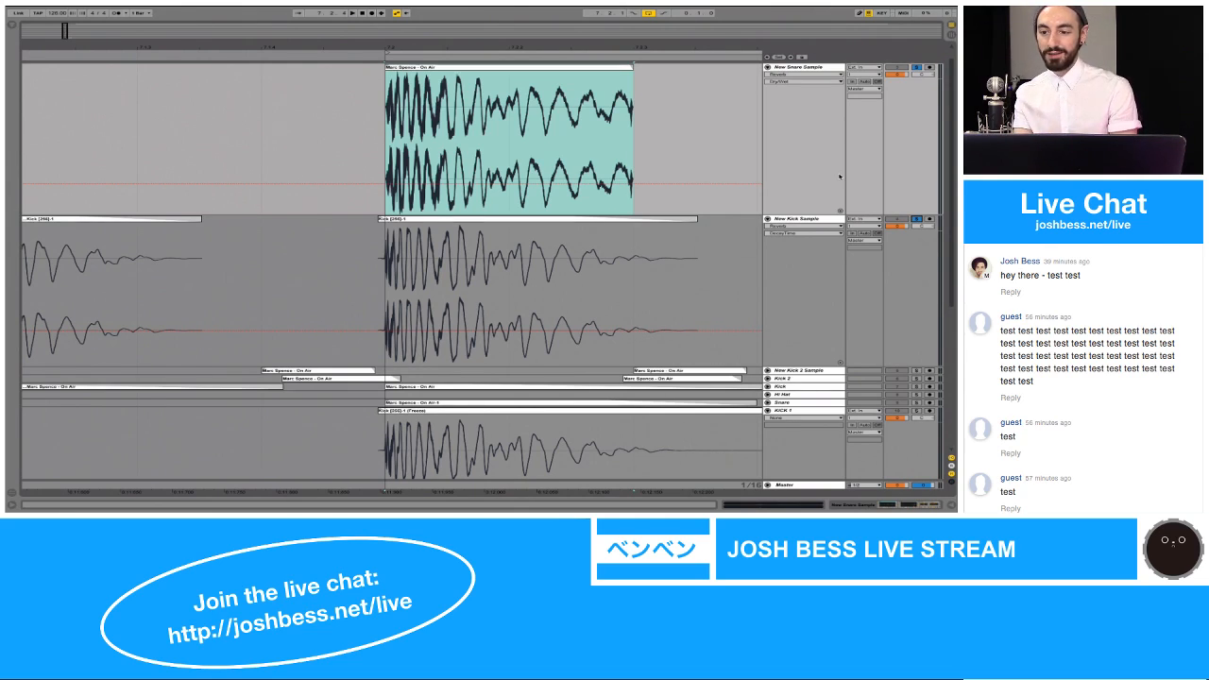
click(917, 69)
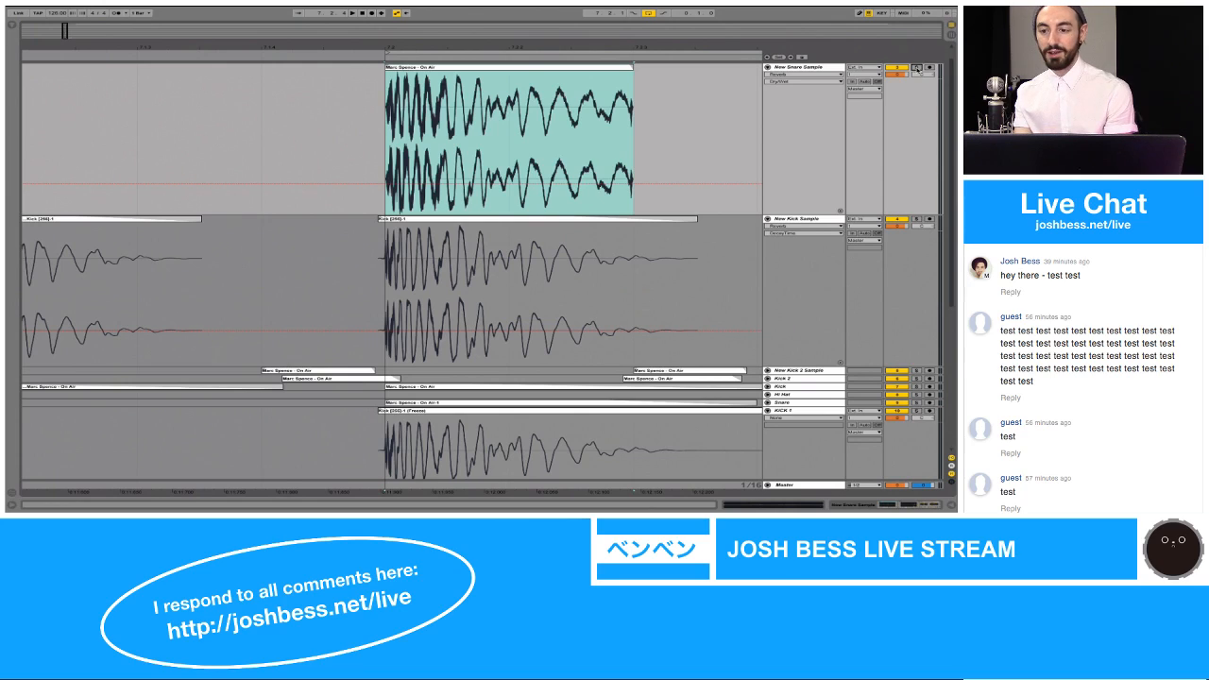
click(917, 69)
key(space)
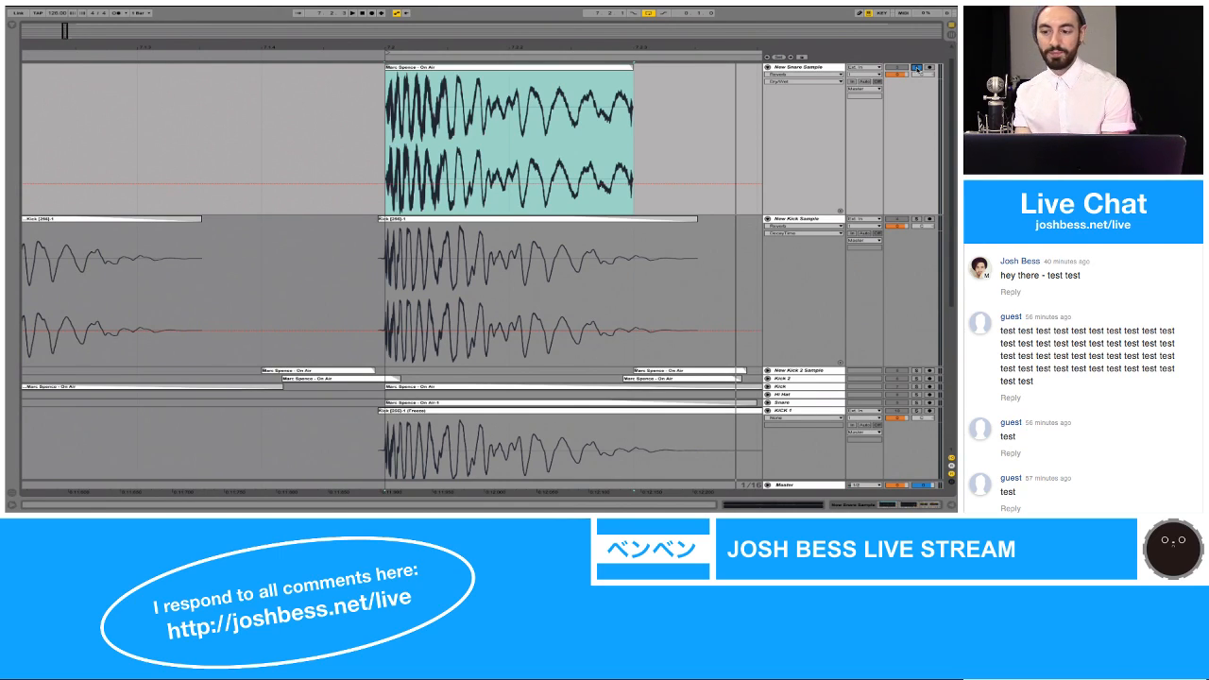
click(918, 220)
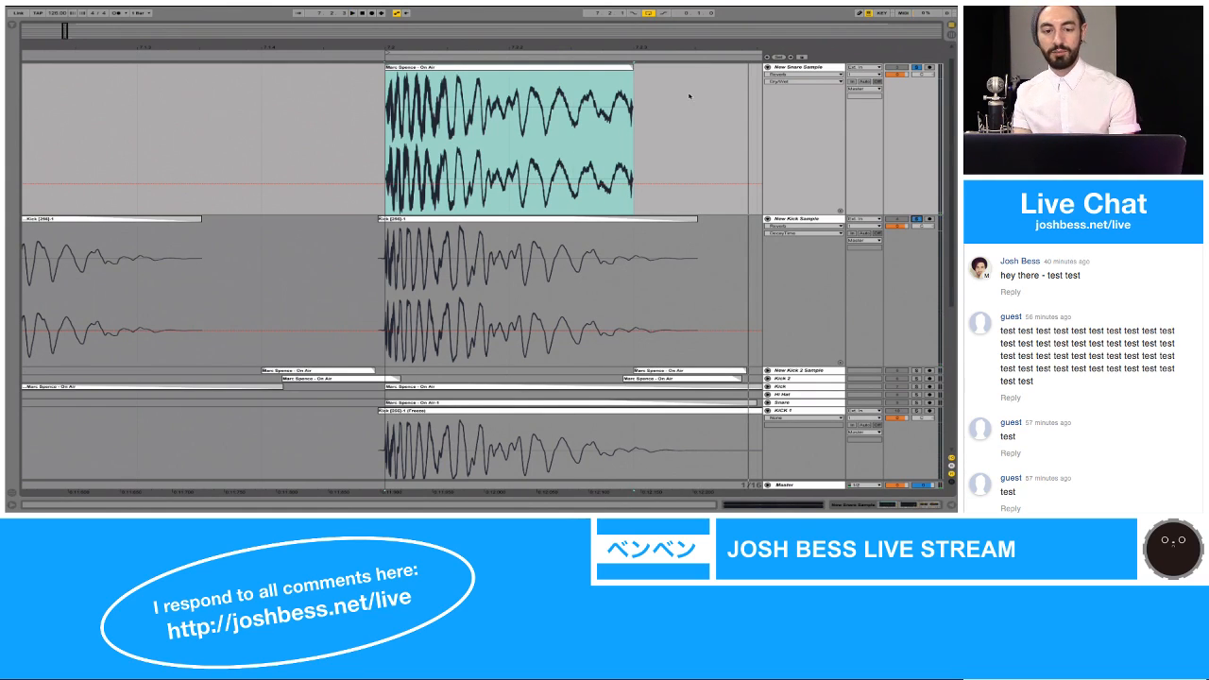
Step: Move the New Snare Sample clip's sample start earlier to include the quiet lead-in before the transient, and play the result
drag(394, 47, 393, 45)
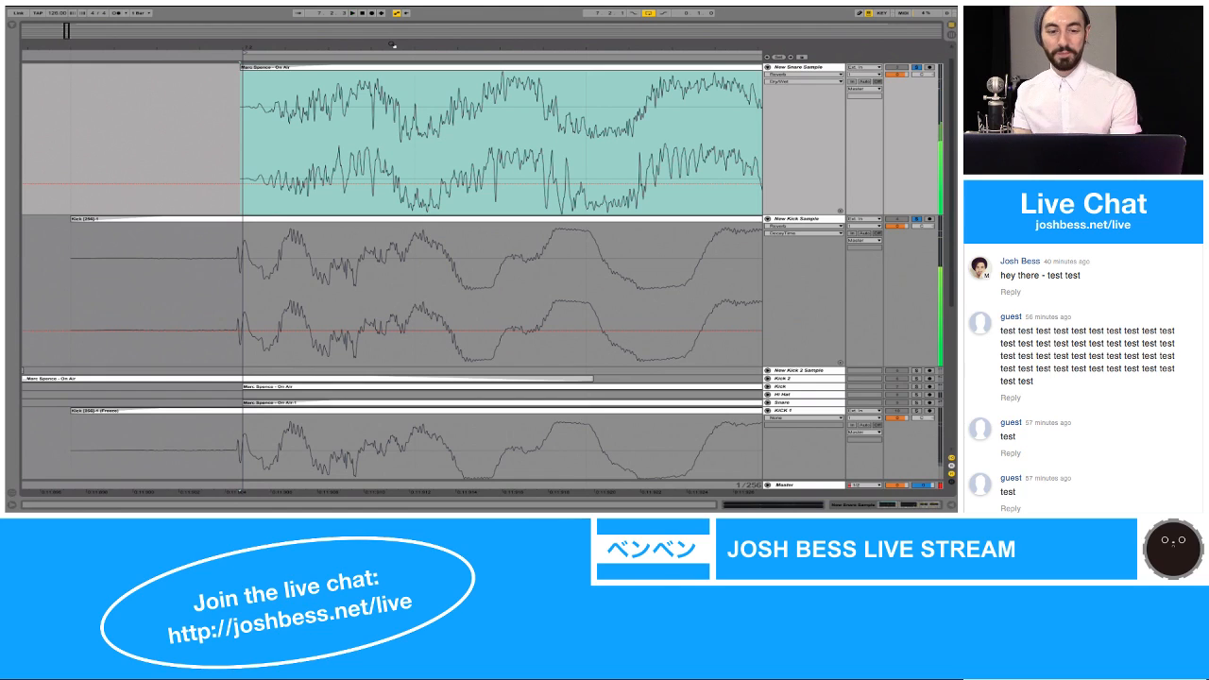
key(space)
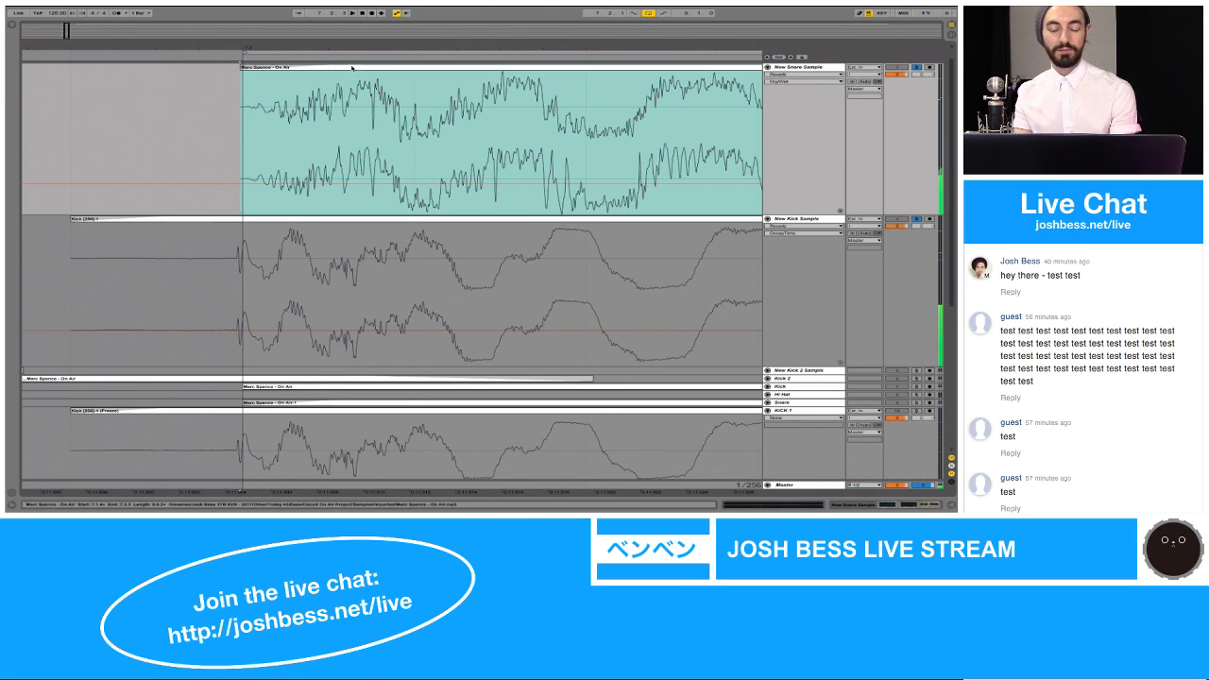
drag(364, 47, 342, 39)
key(space)
key(space)
double_click(505, 67)
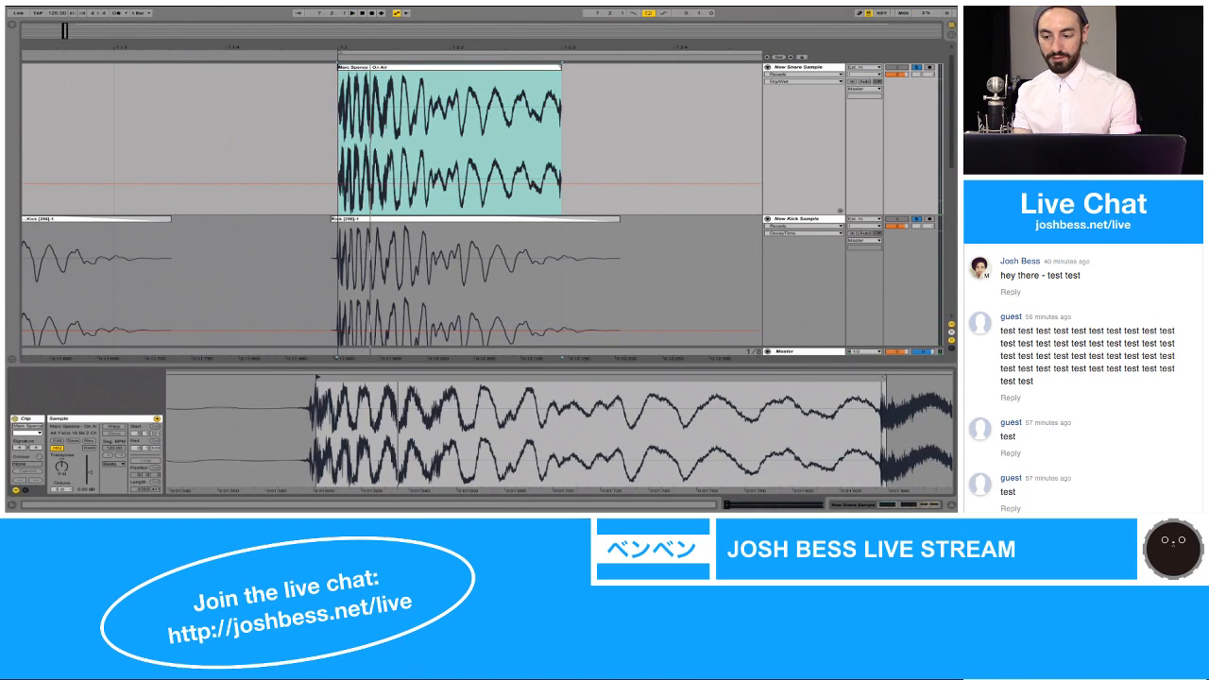
drag(300, 425, 312, 468)
mouse_move(945, 378)
mouse_down()
mouse_move(840, 385)
mouse_move(844, 416)
mouse_move(832, 354)
mouse_up()
key(space)
key(space)
mouse_move(345, 401)
mouse_down()
mouse_move(347, 440)
mouse_move(436, 449)
mouse_up()
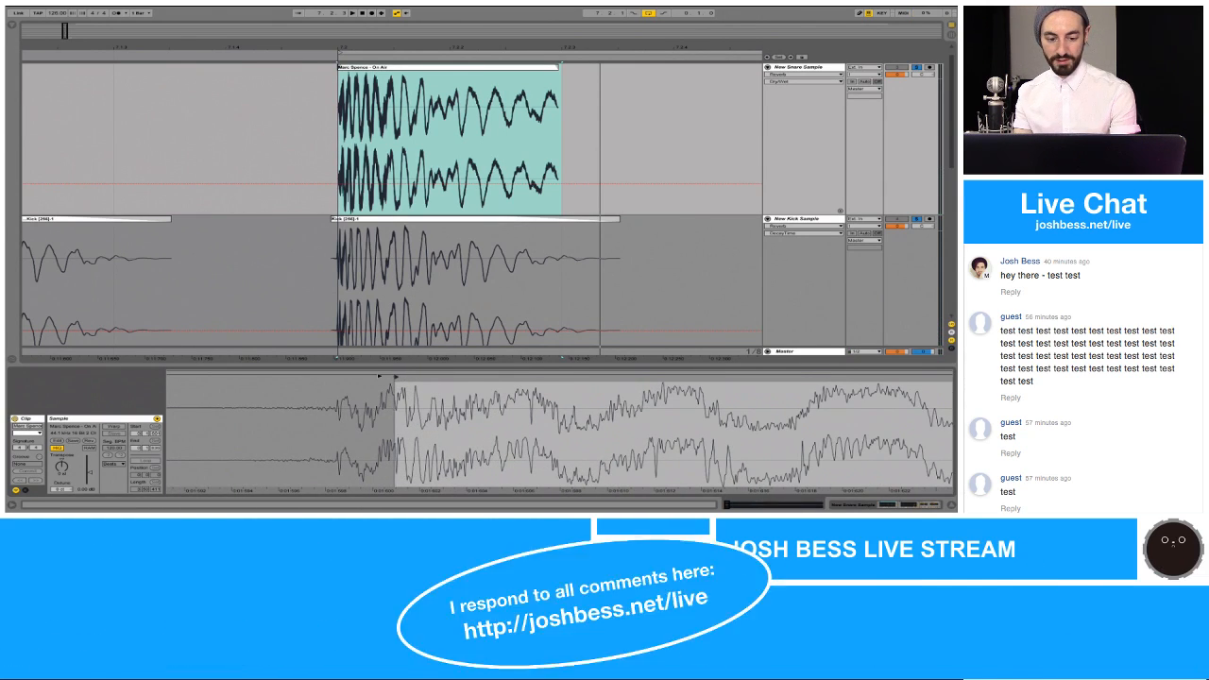
drag(396, 379, 265, 375)
key(space)
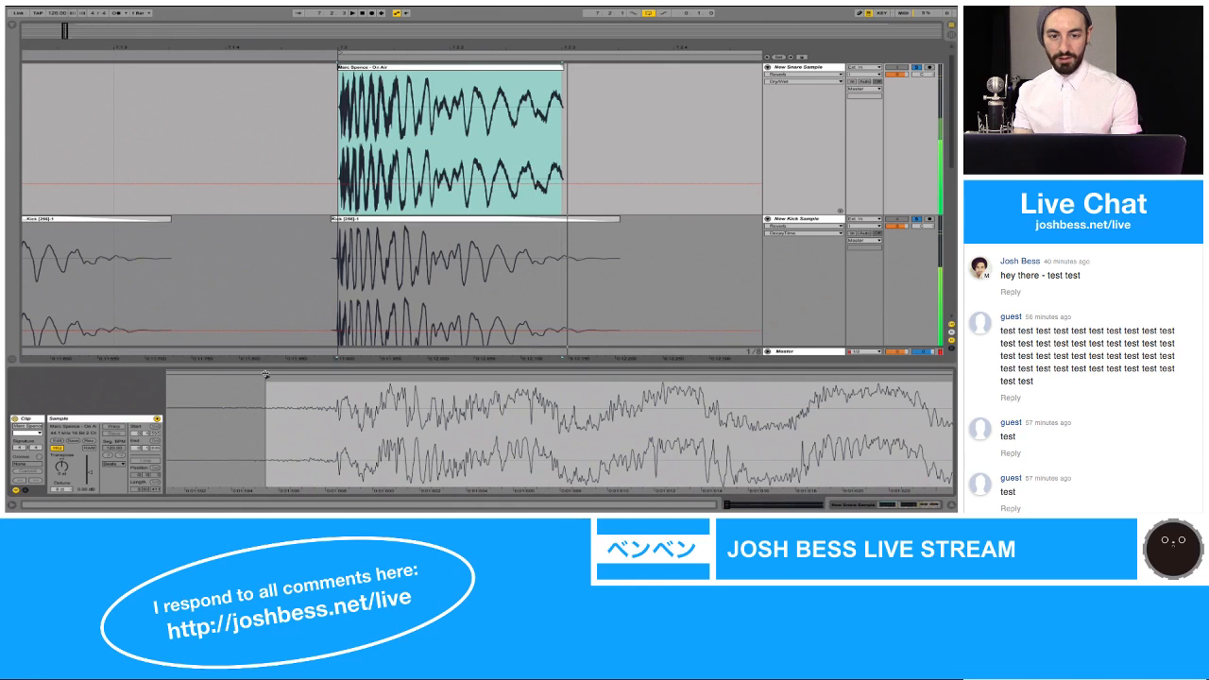
Step: Shift the New Snare Sample clip earlier so its initial transient lines up with the New Kick Sample transient near 7.2
drag(349, 45, 349, 117)
scroll(330, 119, left, 3)
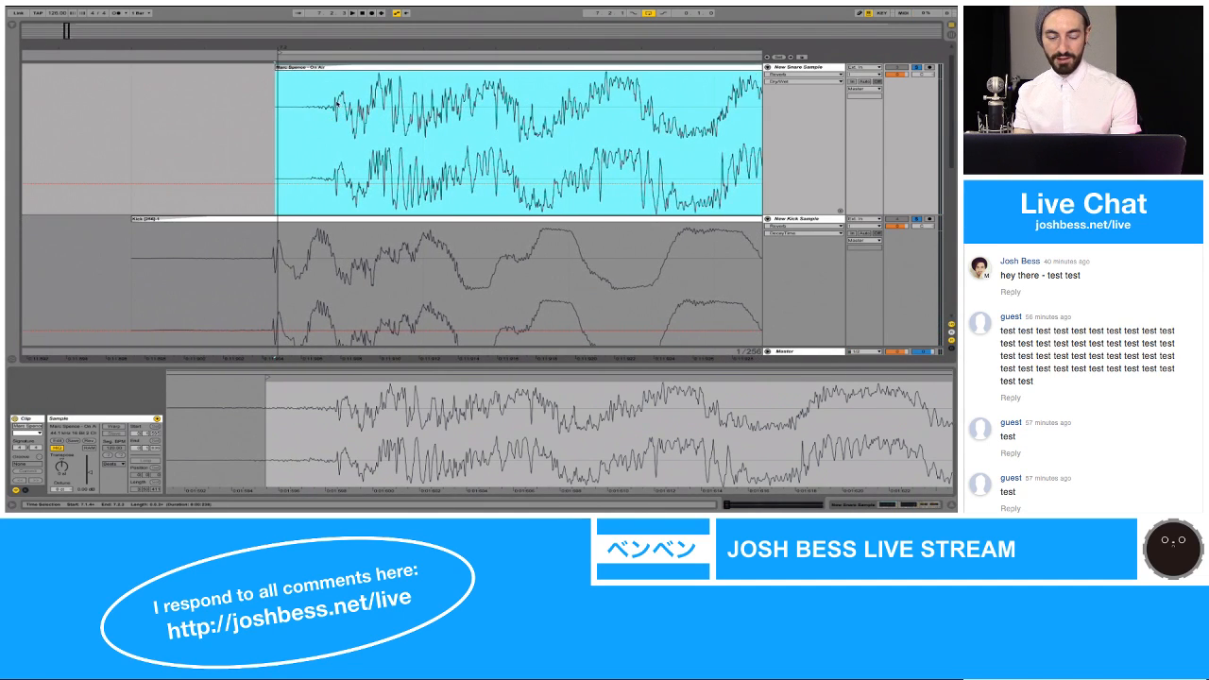
drag(307, 46, 307, 67)
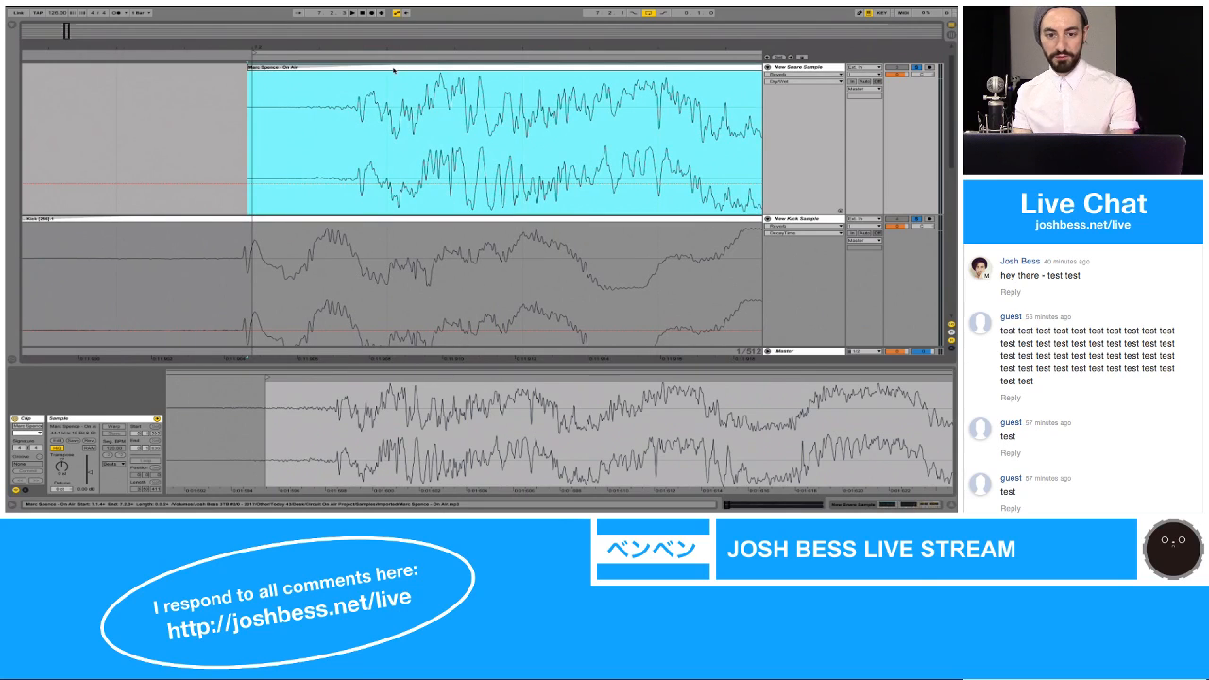
drag(401, 71, 302, 105)
mouse_move(251, 46)
mouse_down()
mouse_move(238, 94)
mouse_move(218, 89)
mouse_move(265, 266)
mouse_up()
Step: Nudge the New Snare Sample clip slightly earlier so its first waveform peak matches the New Kick Sample's just before 7.2
click(218, 126)
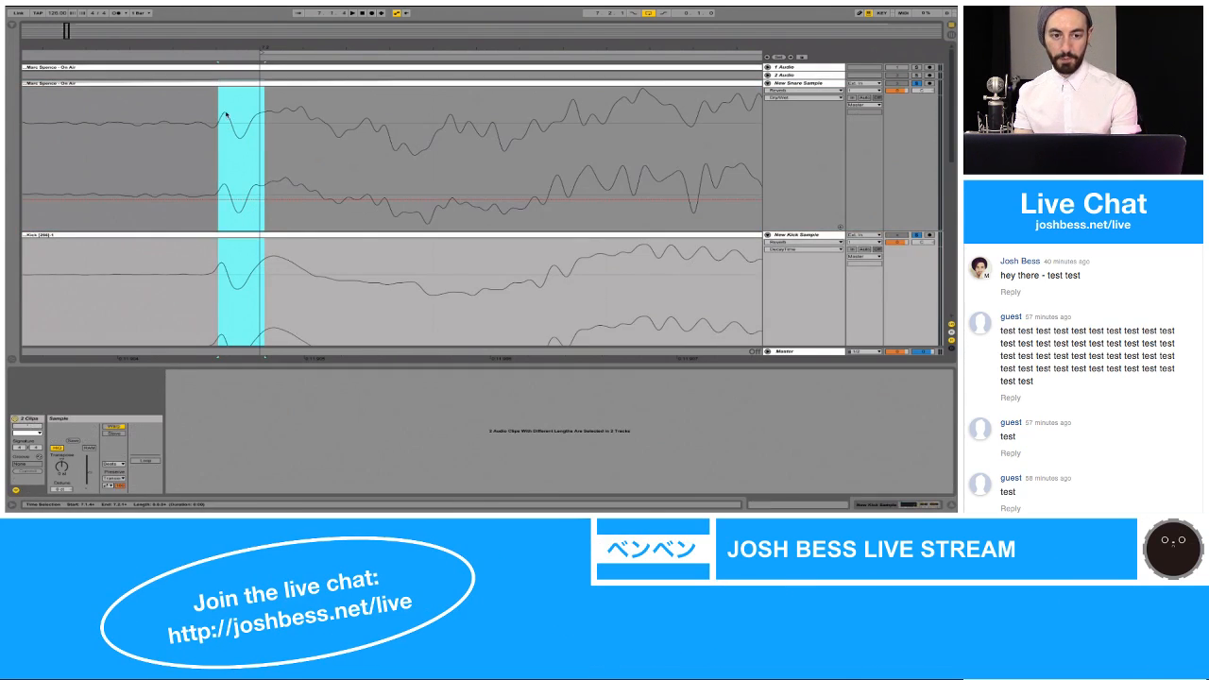
drag(224, 47, 224, 142)
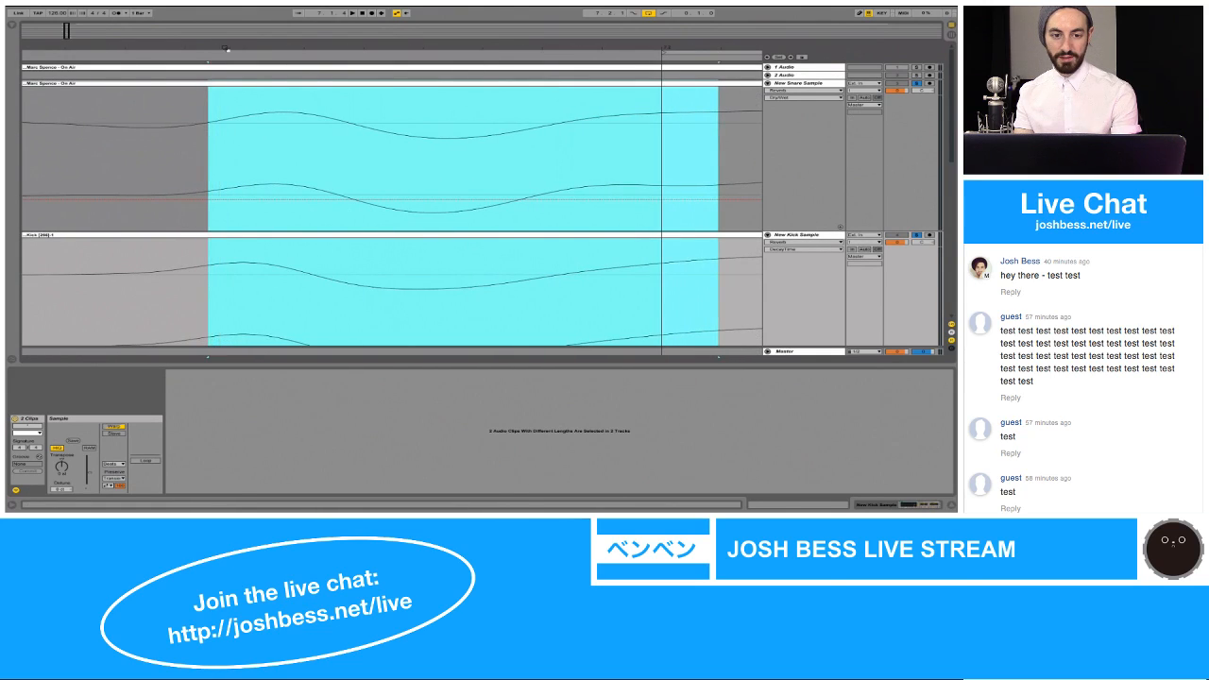
click(248, 89)
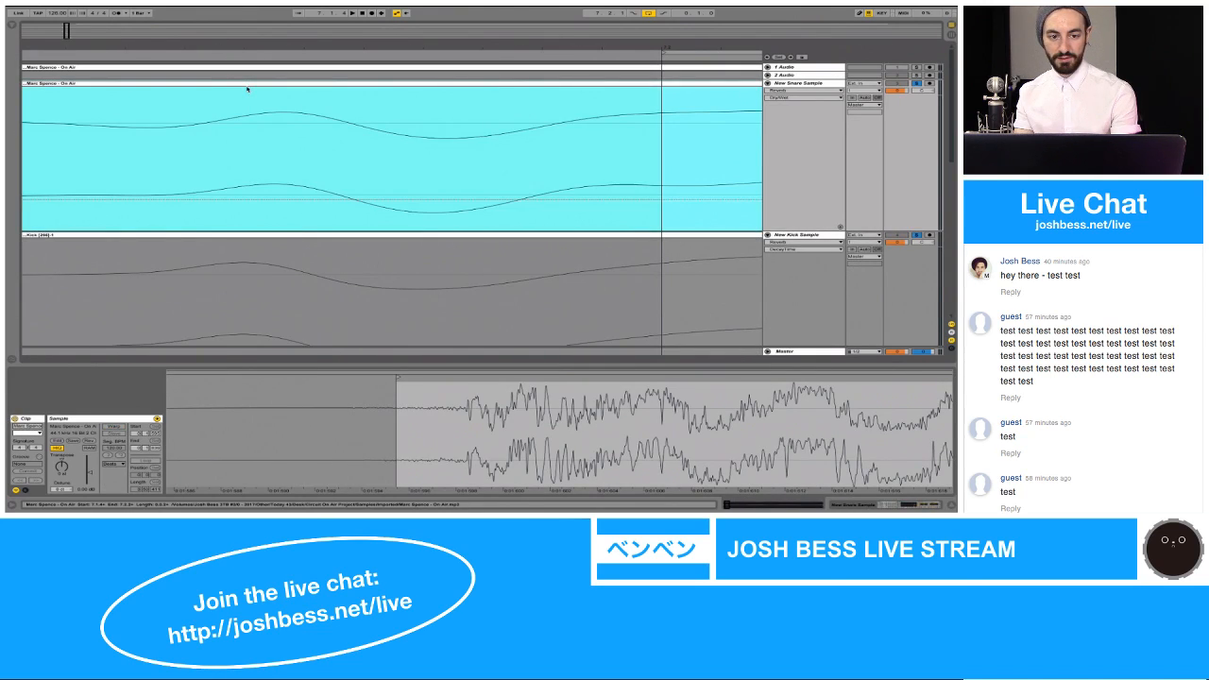
drag(251, 86, 232, 87)
Step: Select the initial transient across New Snare Sample and New Kick Sample to compare their alignment, and play the loop
mouse_move(364, 128)
mouse_down()
mouse_move(243, 283)
mouse_move(176, 329)
mouse_move(143, 329)
mouse_move(179, 334)
mouse_move(111, 332)
mouse_move(112, 303)
mouse_up()
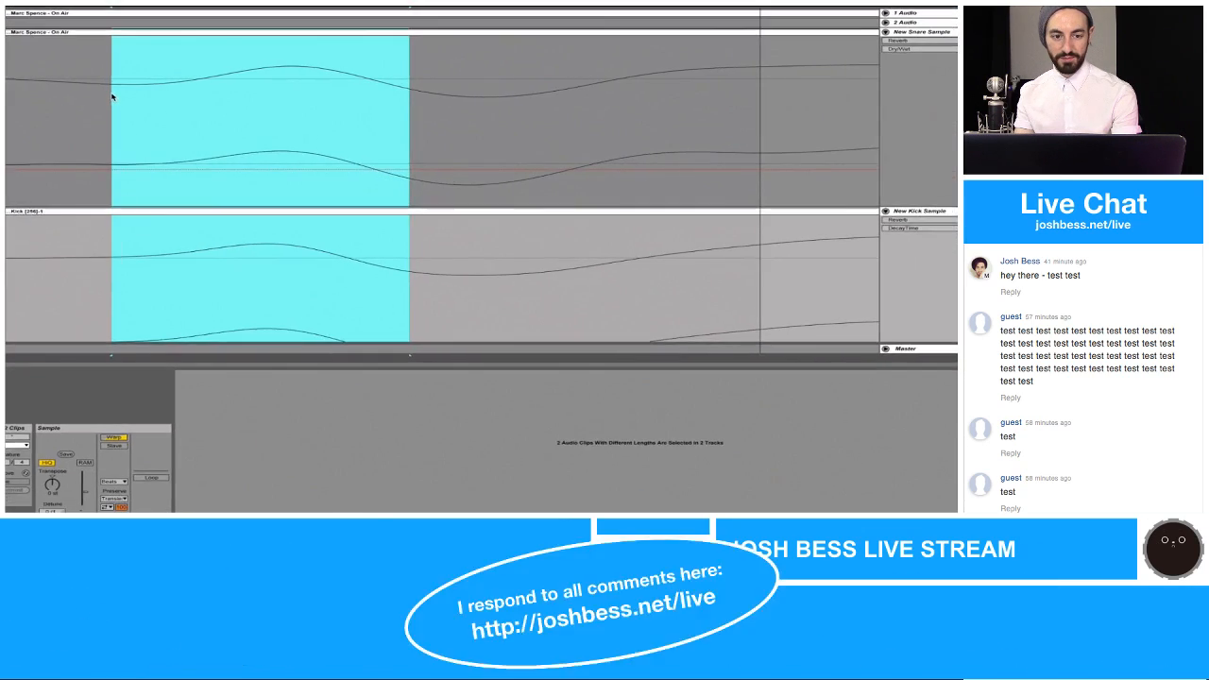
drag(167, 48, 167, 4)
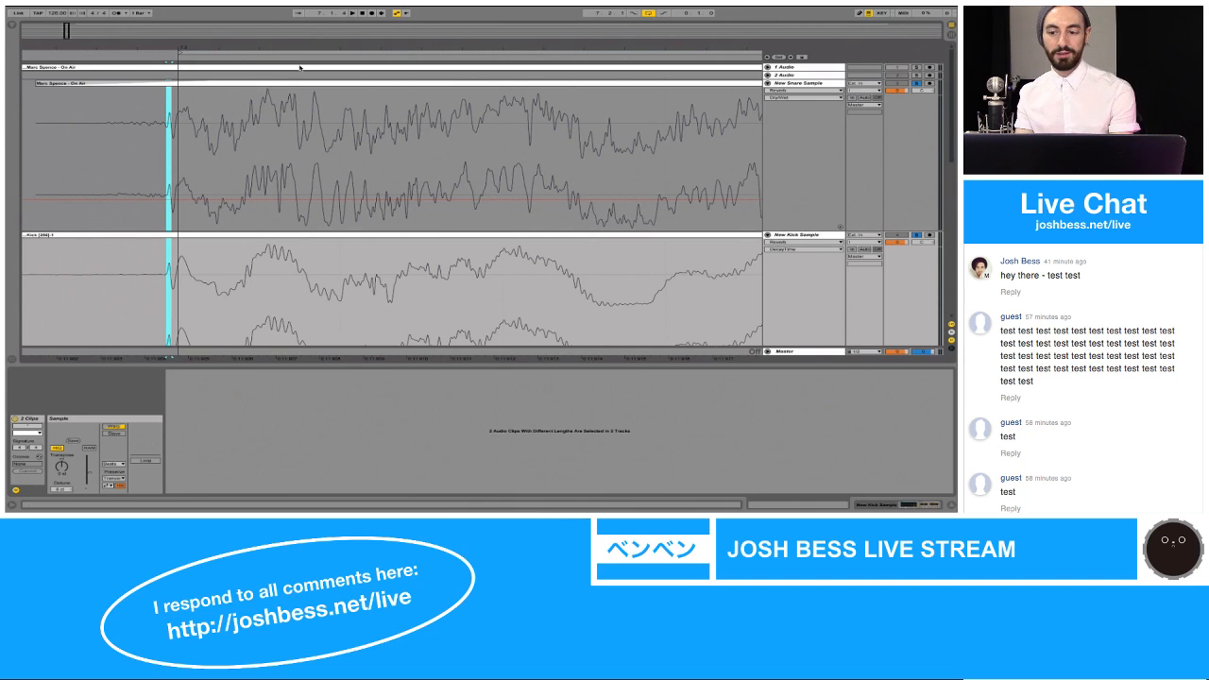
key(space)
key(space)
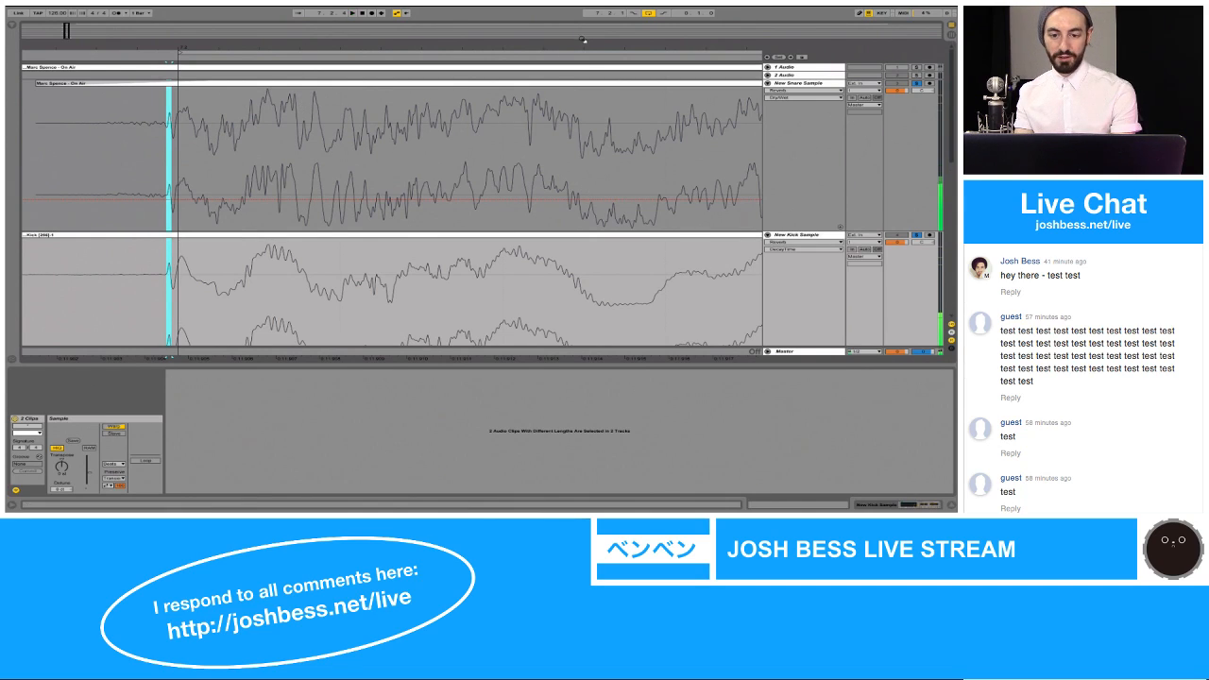
Step: Turn on Warp for the New Snare Sample clip, add a warp marker at the transient near its end and move it slightly later
drag(582, 45, 595, 92)
click(599, 85)
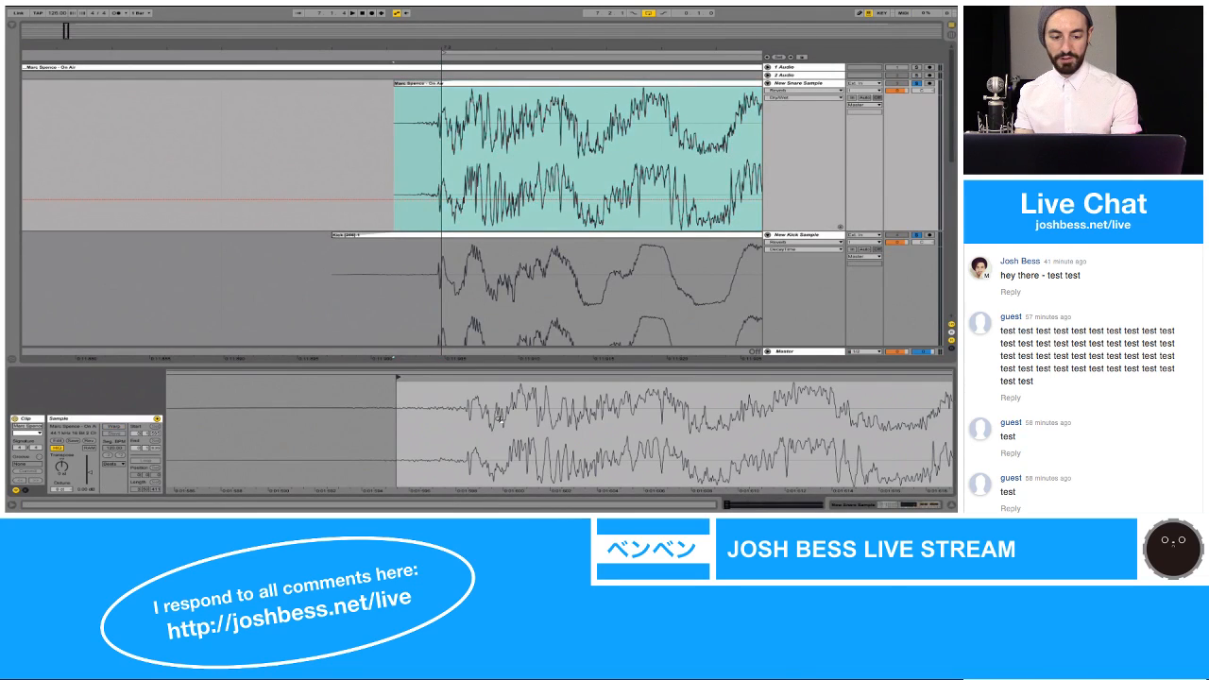
click(118, 428)
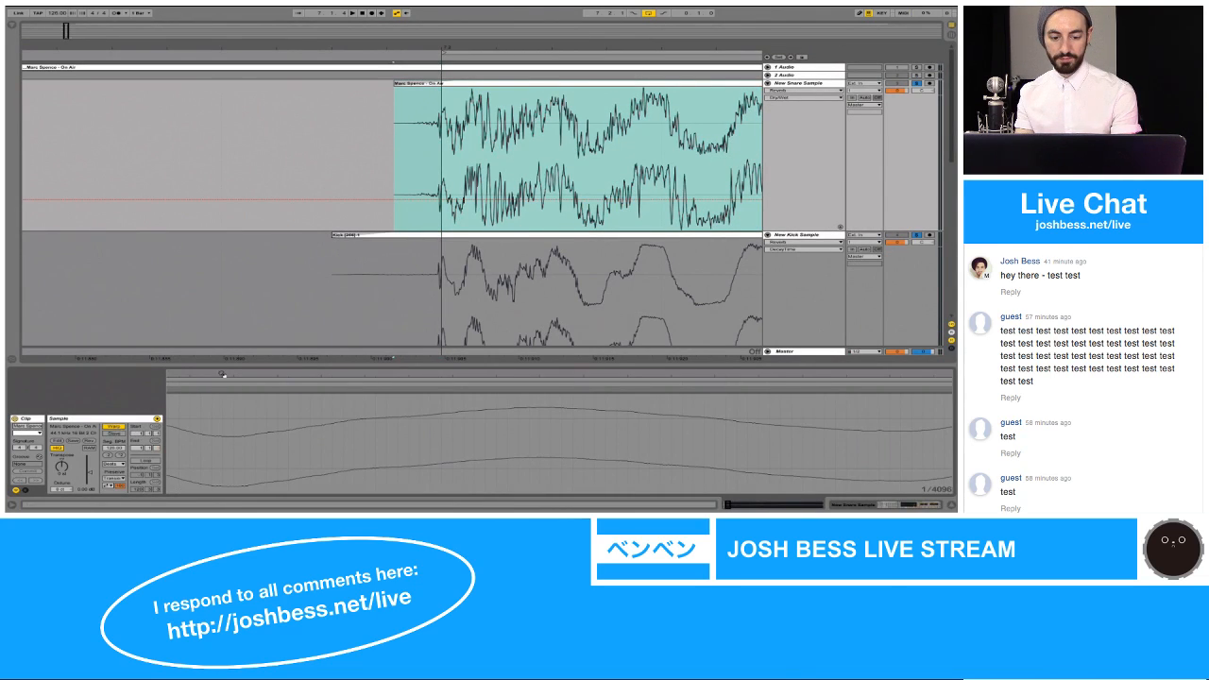
drag(223, 374, 223, 189)
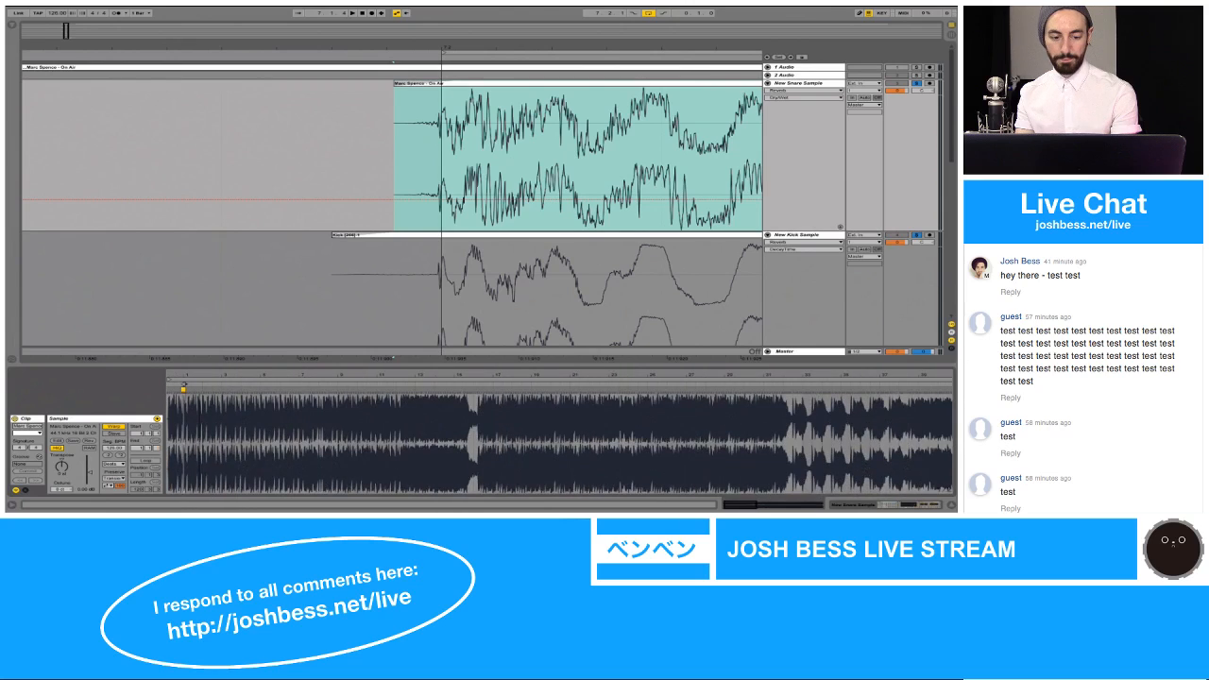
drag(185, 373, 554, 506)
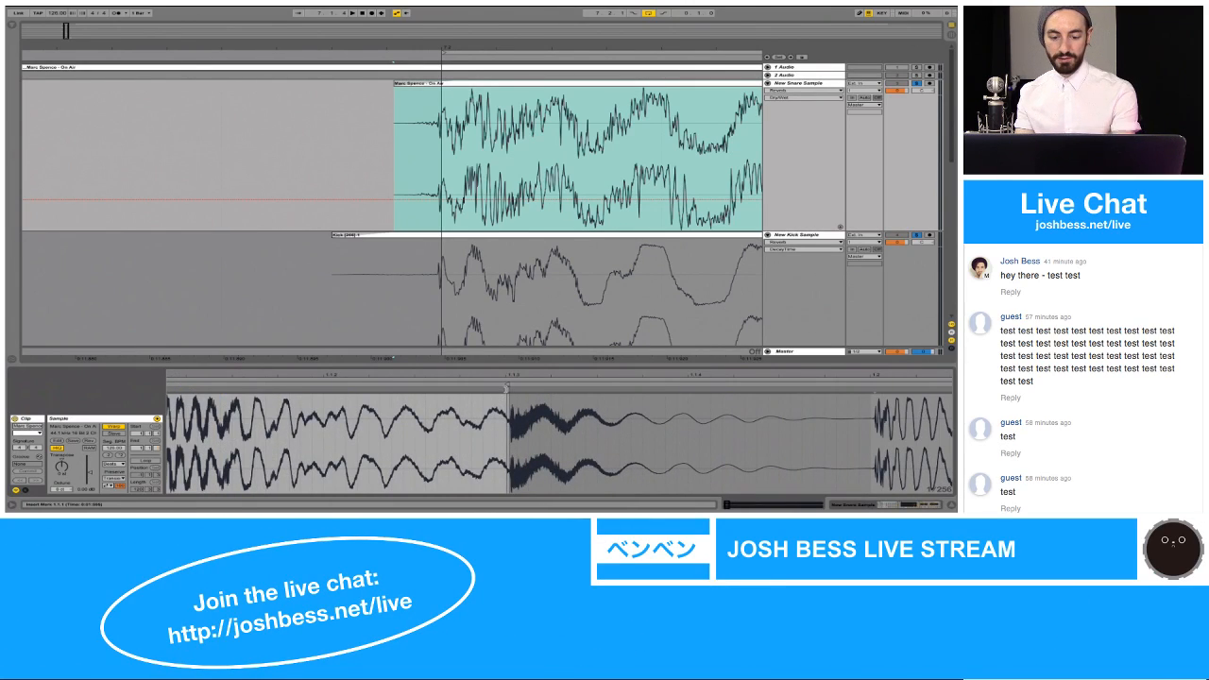
click(506, 388)
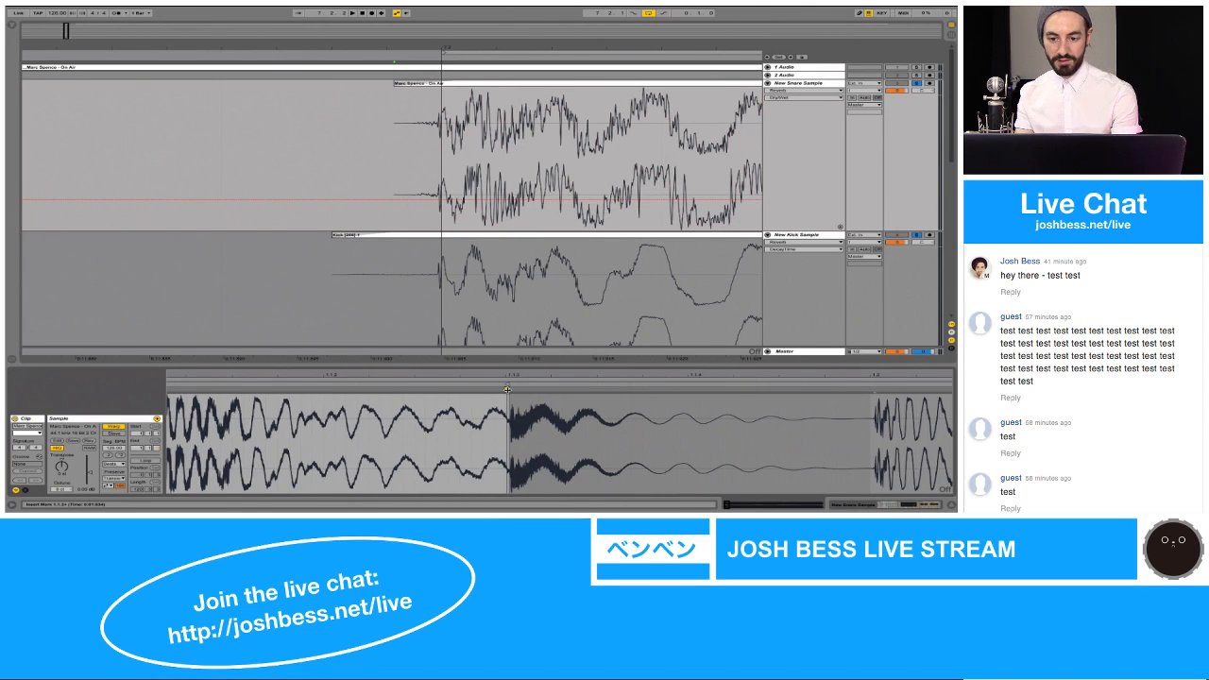
drag(508, 389, 516, 389)
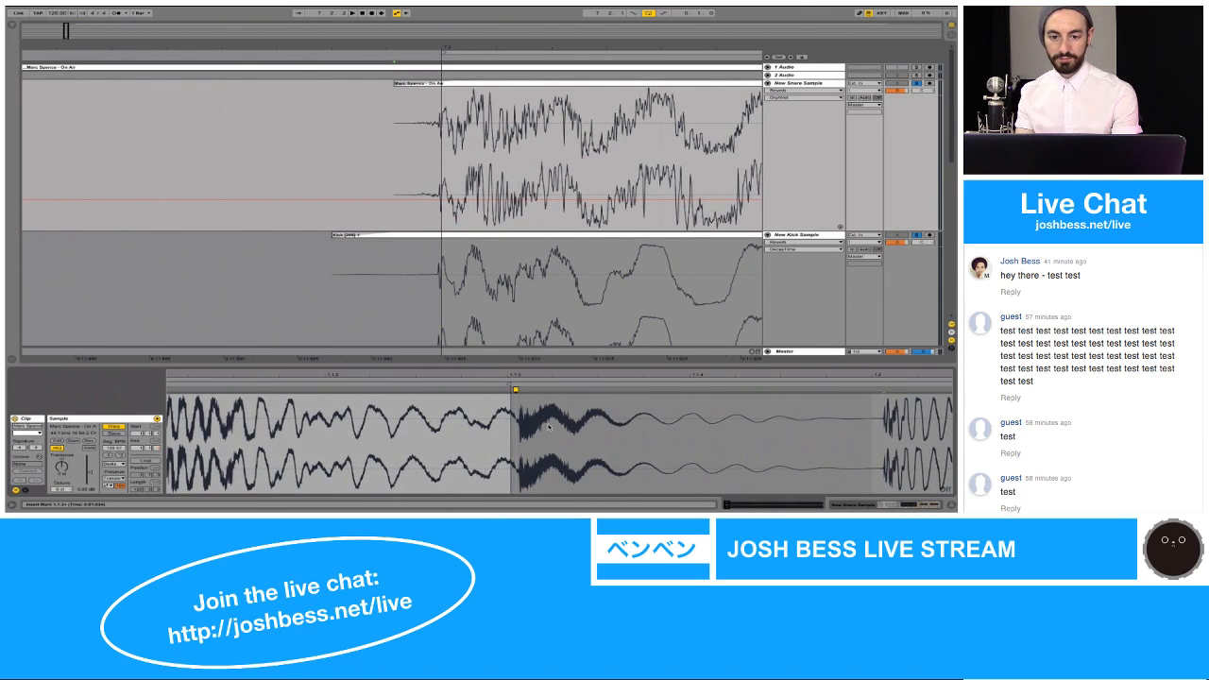
Step: Select the loop span starting at 7.2 and play the warped snare together with the kick
click(471, 52)
drag(471, 47, 471, 48)
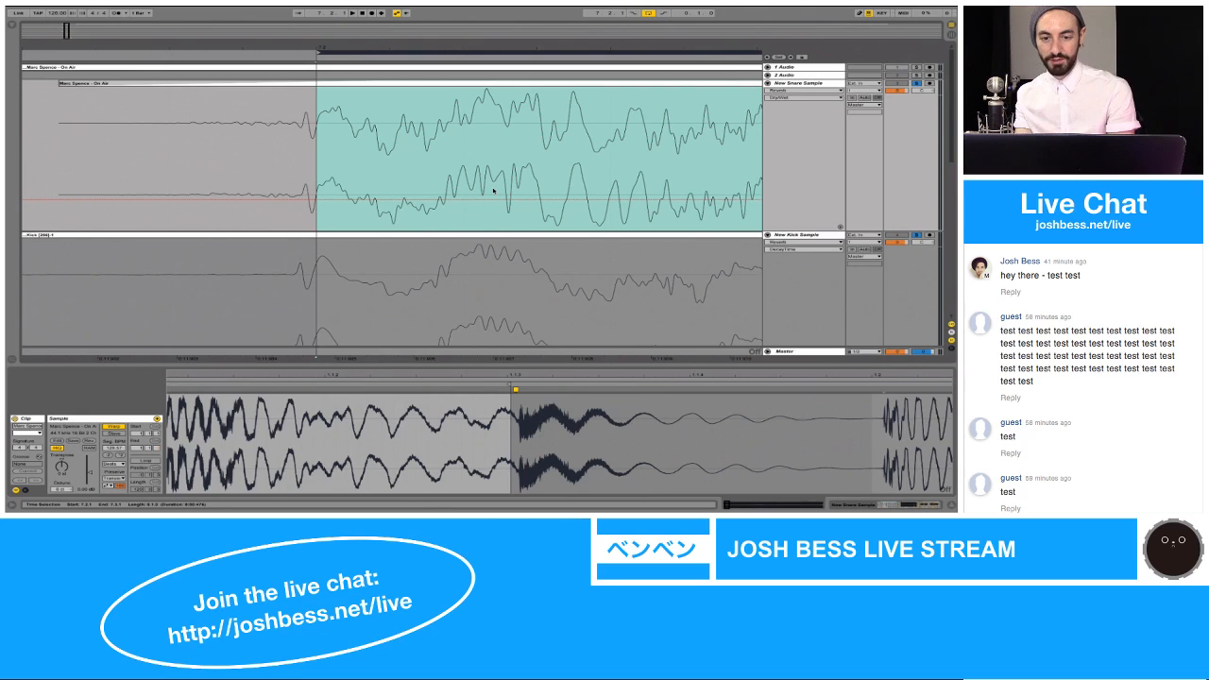
drag(500, 47, 480, 47)
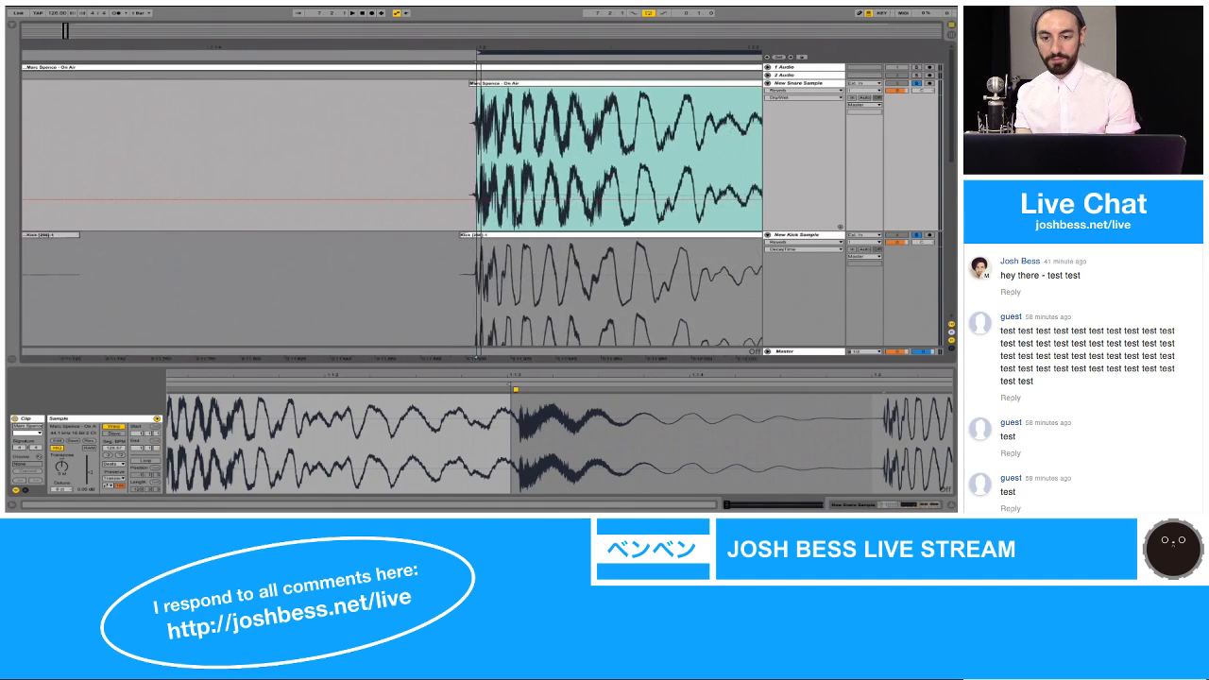
key(space)
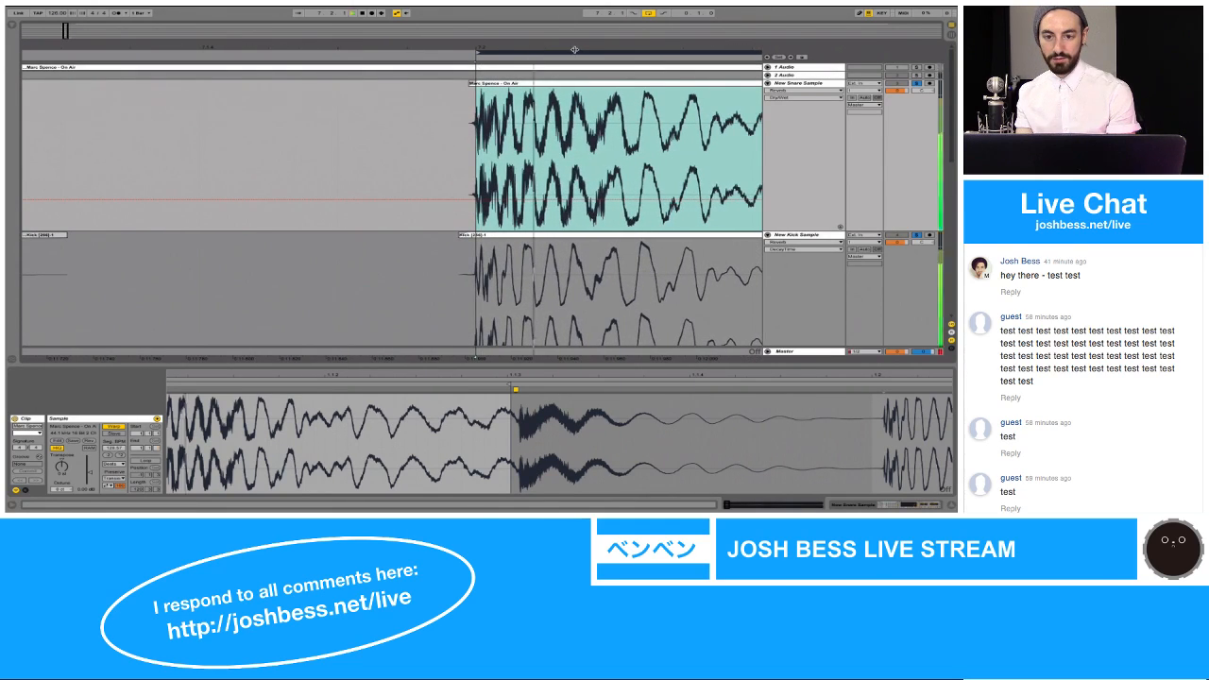
drag(575, 49, 486, 46)
key(space)
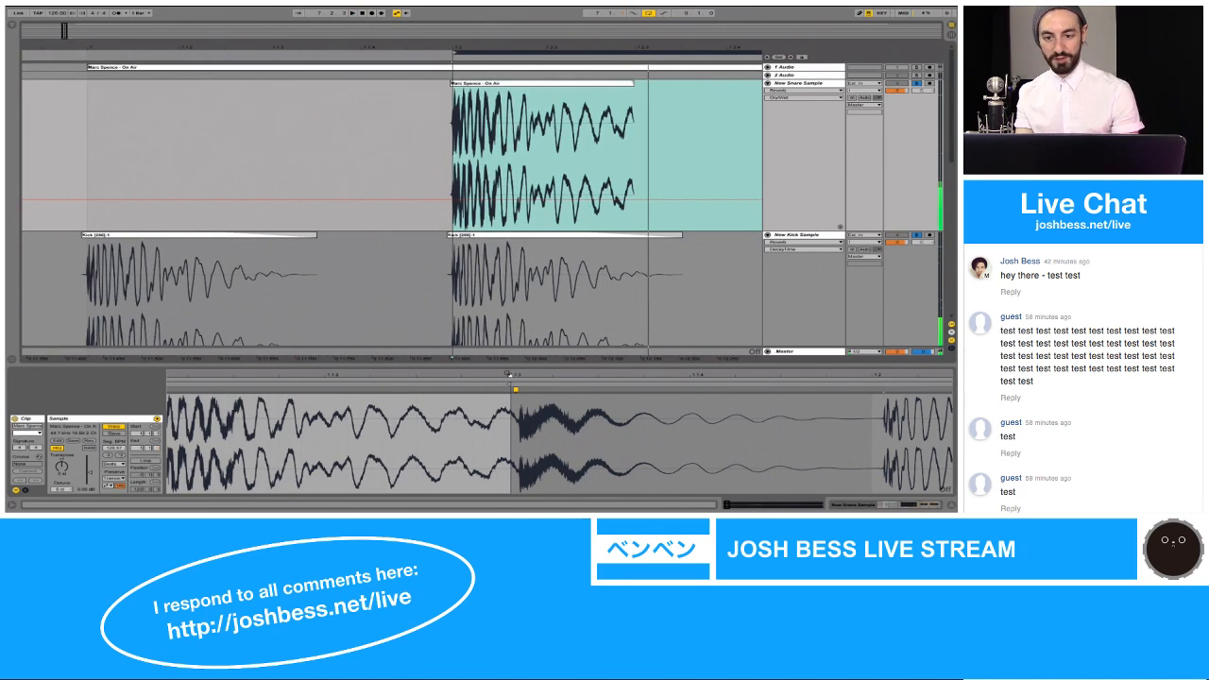
Step: Show the Fades on New Snare Sample and lengthen the clip's fade-out so it starts about halfway through the clip
mouse_move(633, 83)
mouse_down()
mouse_move(664, 84)
mouse_move(660, 55)
mouse_move(614, 48)
mouse_move(614, 85)
mouse_up()
key(super+z)
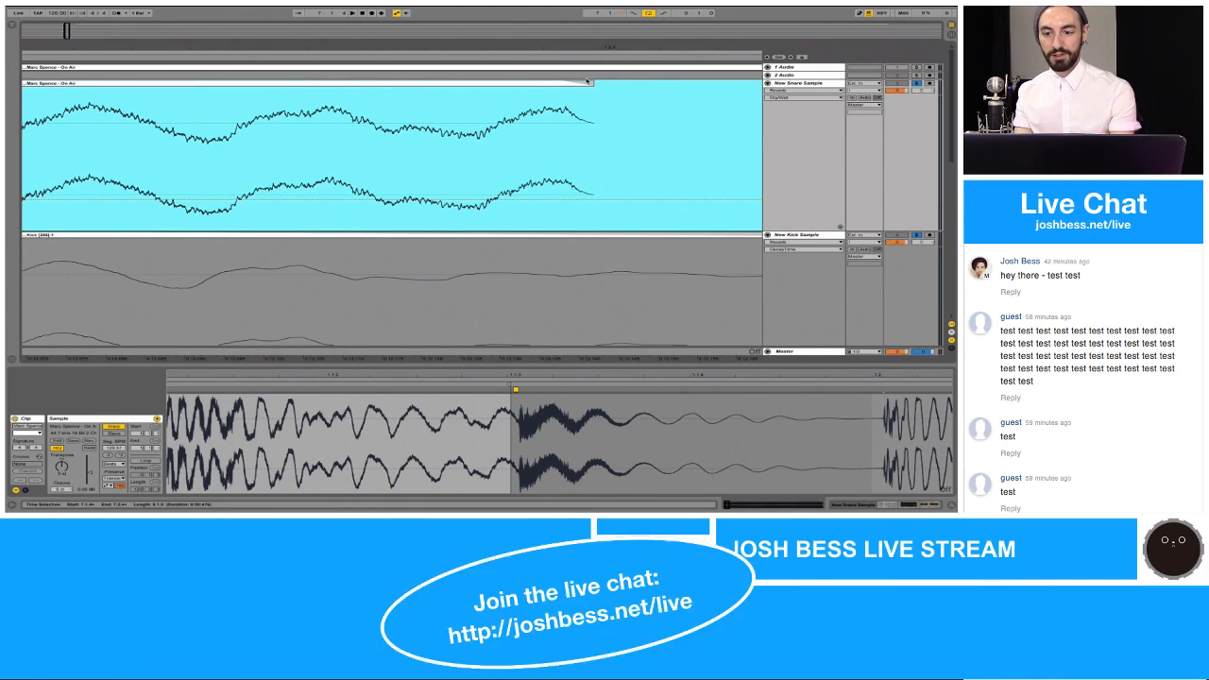
click(808, 90)
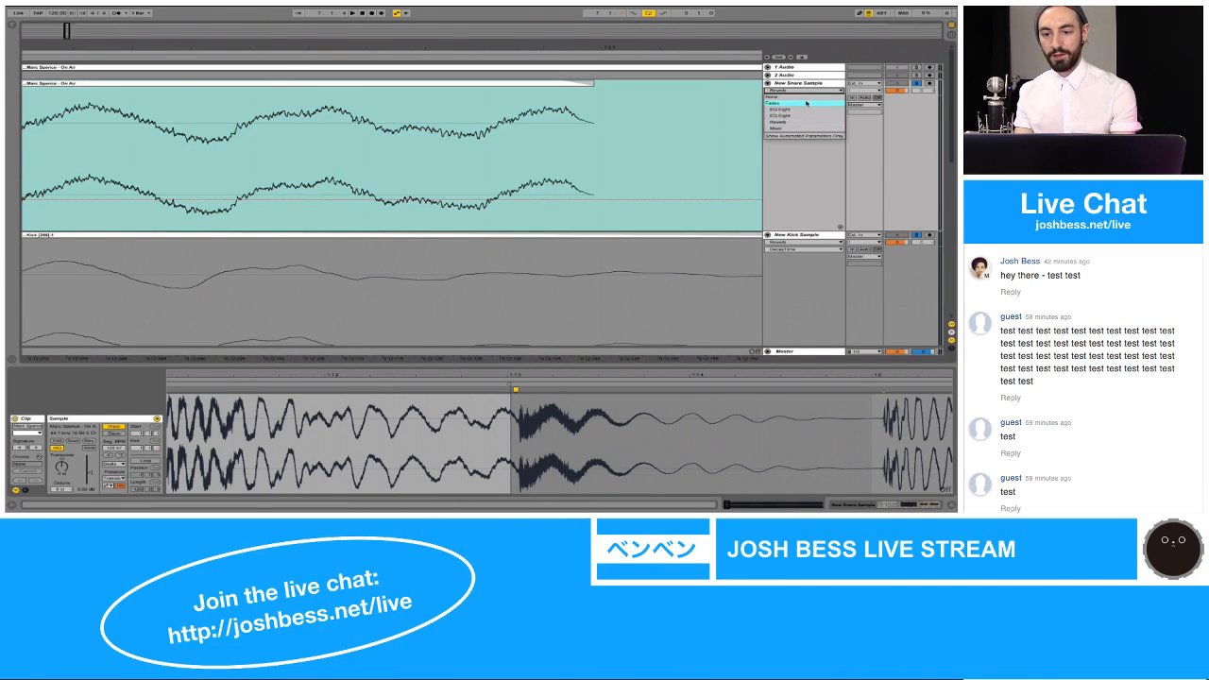
click(806, 106)
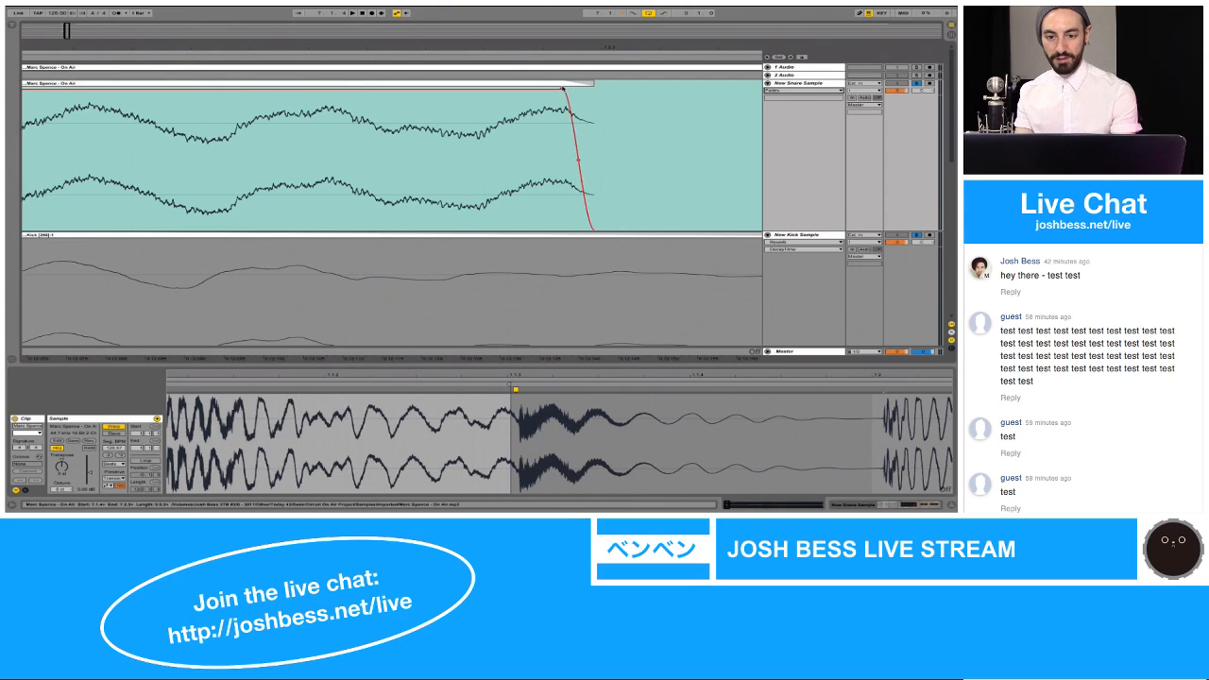
click(564, 90)
drag(562, 90, 380, 90)
drag(392, 46, 219, 92)
scroll(220, 94, left, 4)
scroll(220, 93, down, 1)
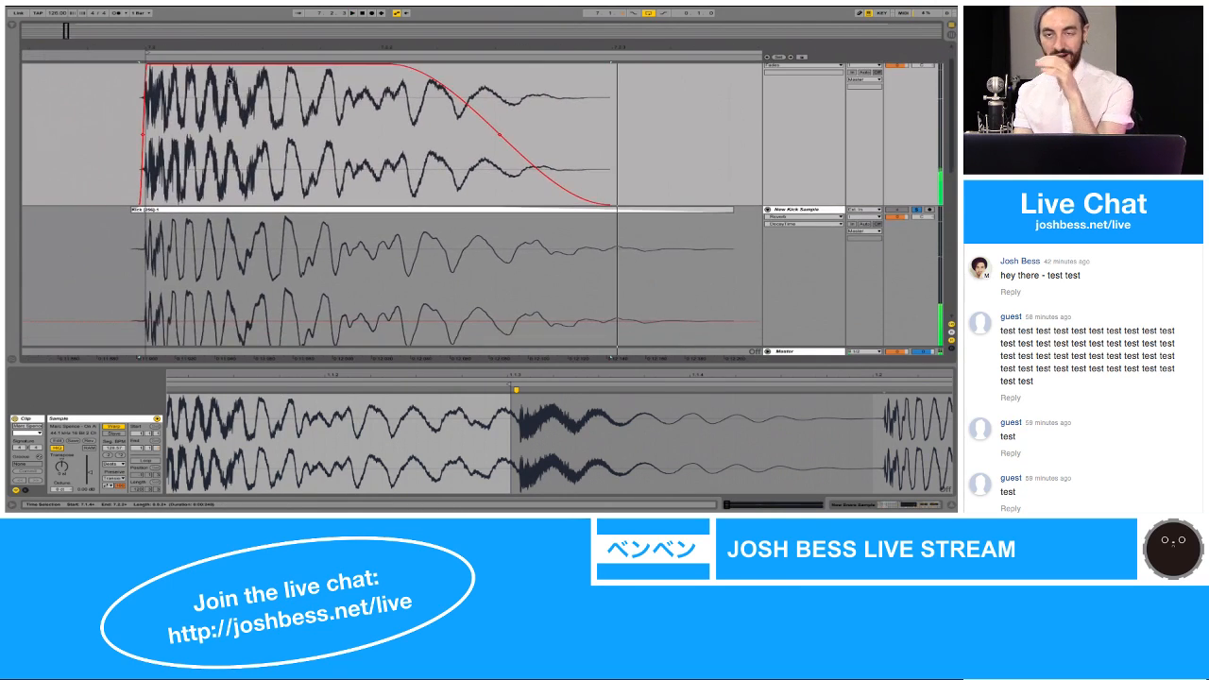
Step: Try shorter and longer fade-outs on the New Snare Sample clip while the loop plays
scroll(230, 81, up, 1)
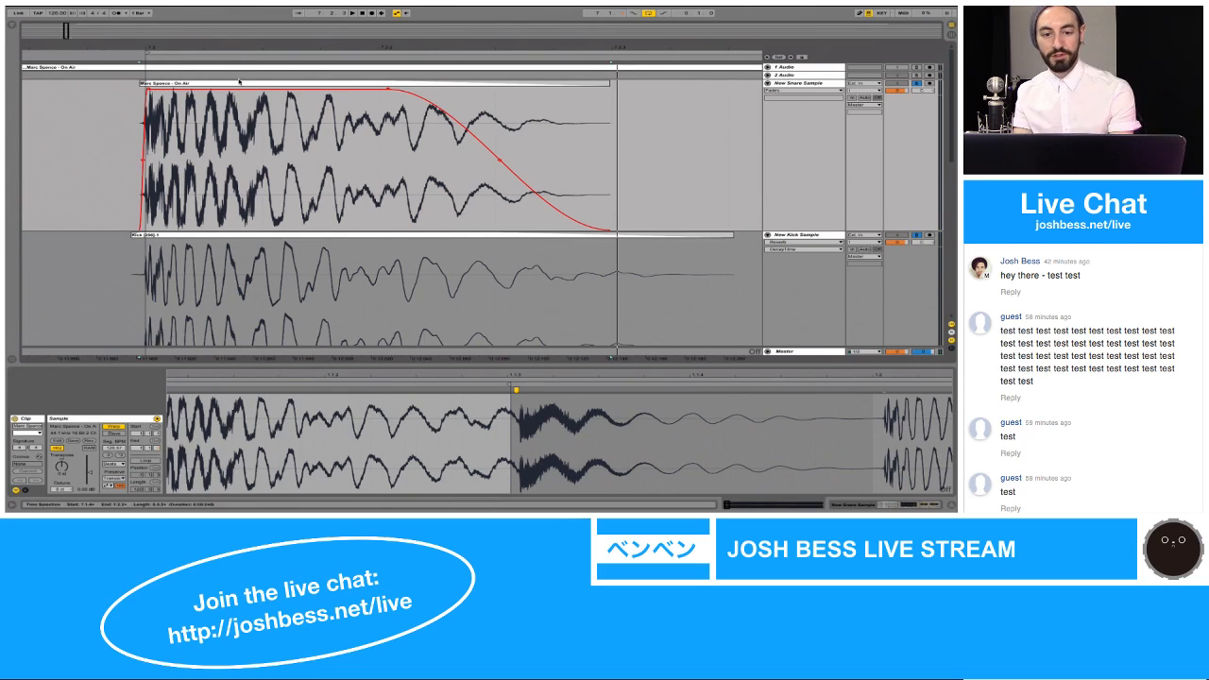
click(240, 84)
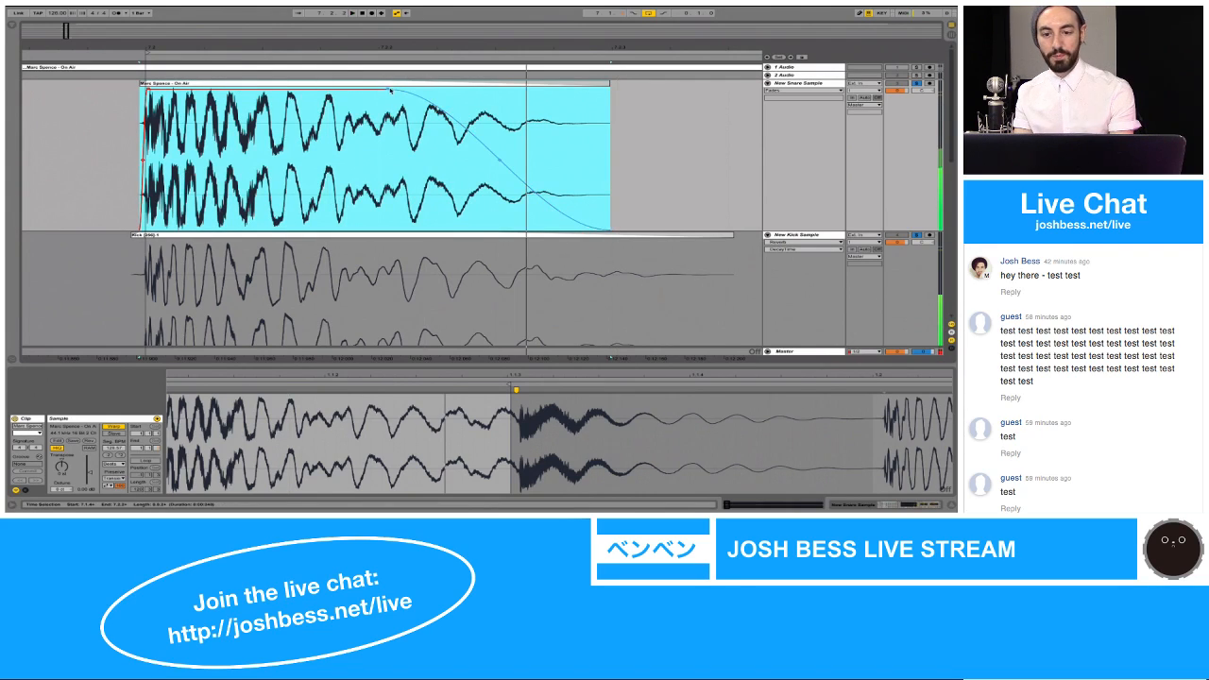
drag(392, 89, 549, 90)
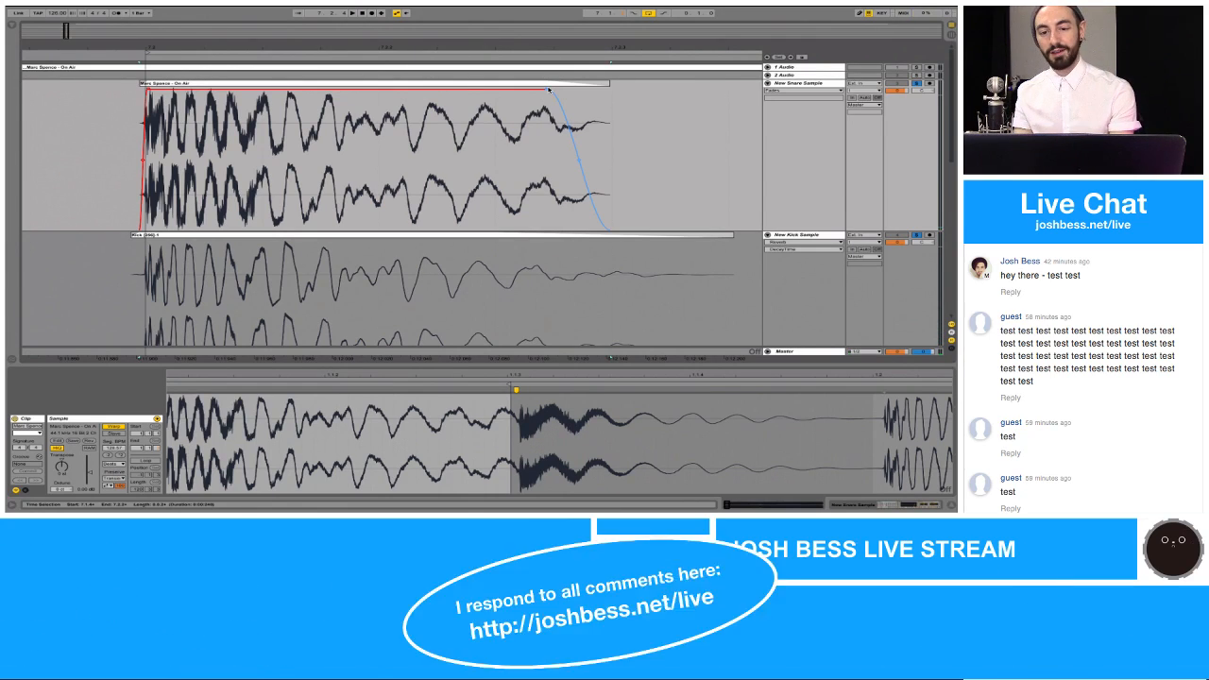
drag(549, 89, 334, 99)
key(space)
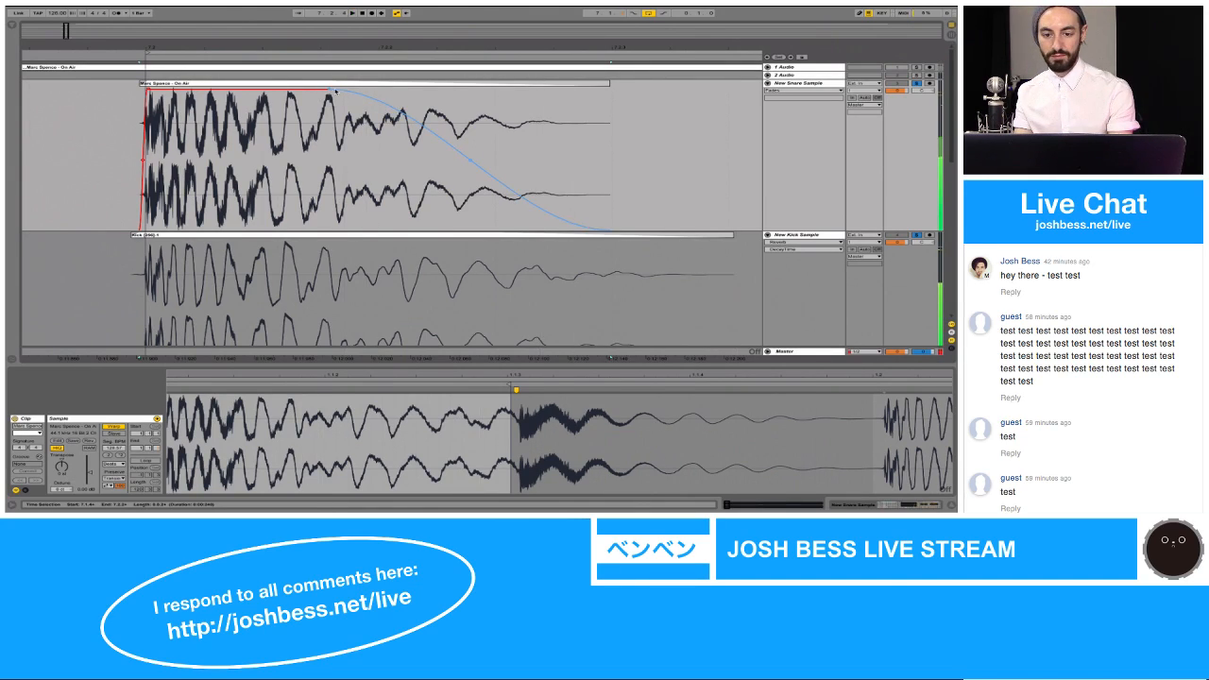
drag(329, 90, 382, 106)
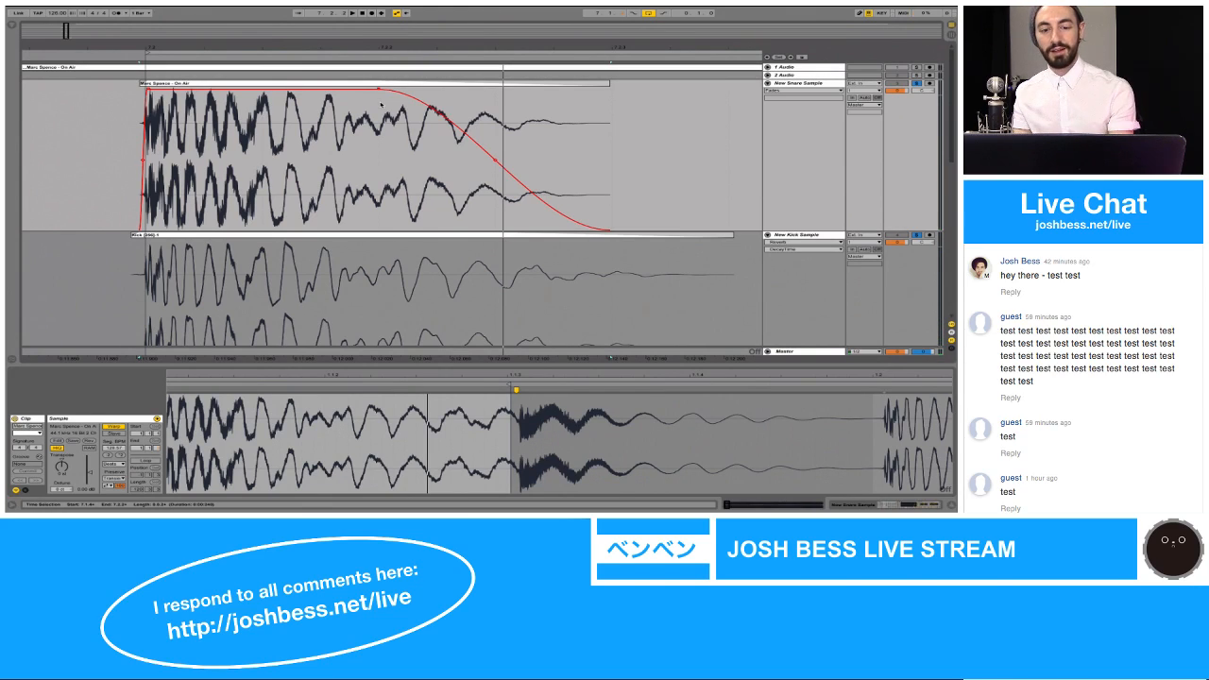
drag(379, 91, 535, 50)
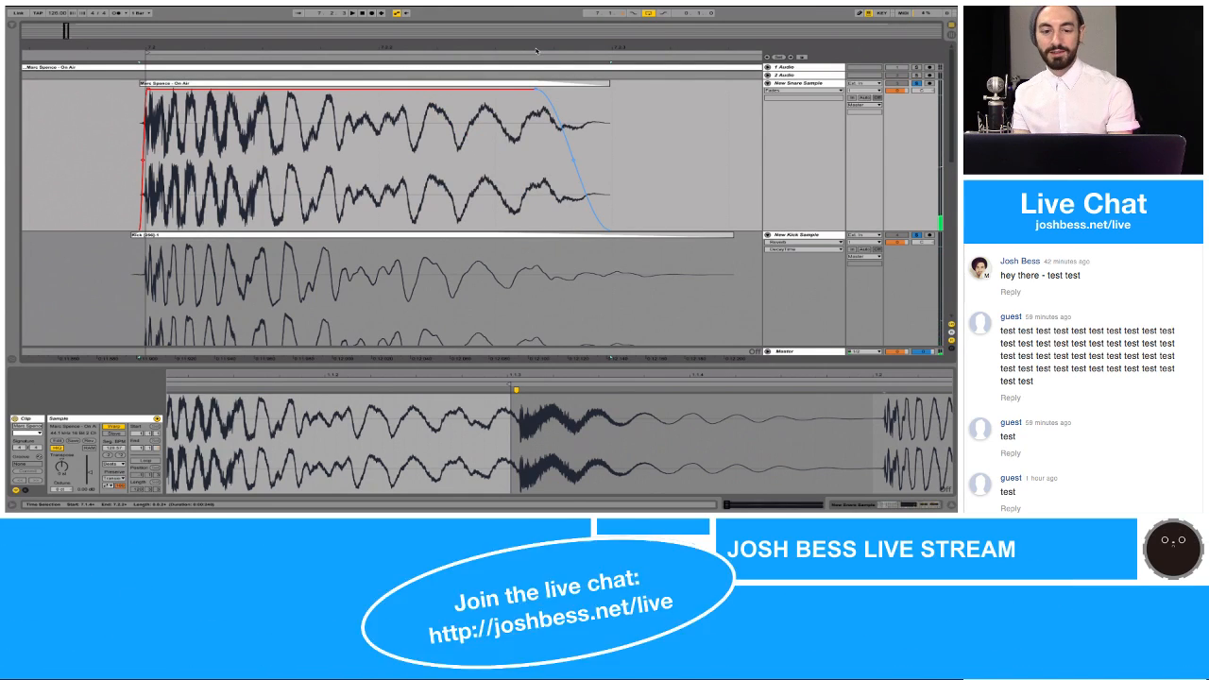
Step: Extend the New Snare Sample clip's fade-out so it starts about one fifth into the clip, and play the result
drag(536, 50, 228, 94)
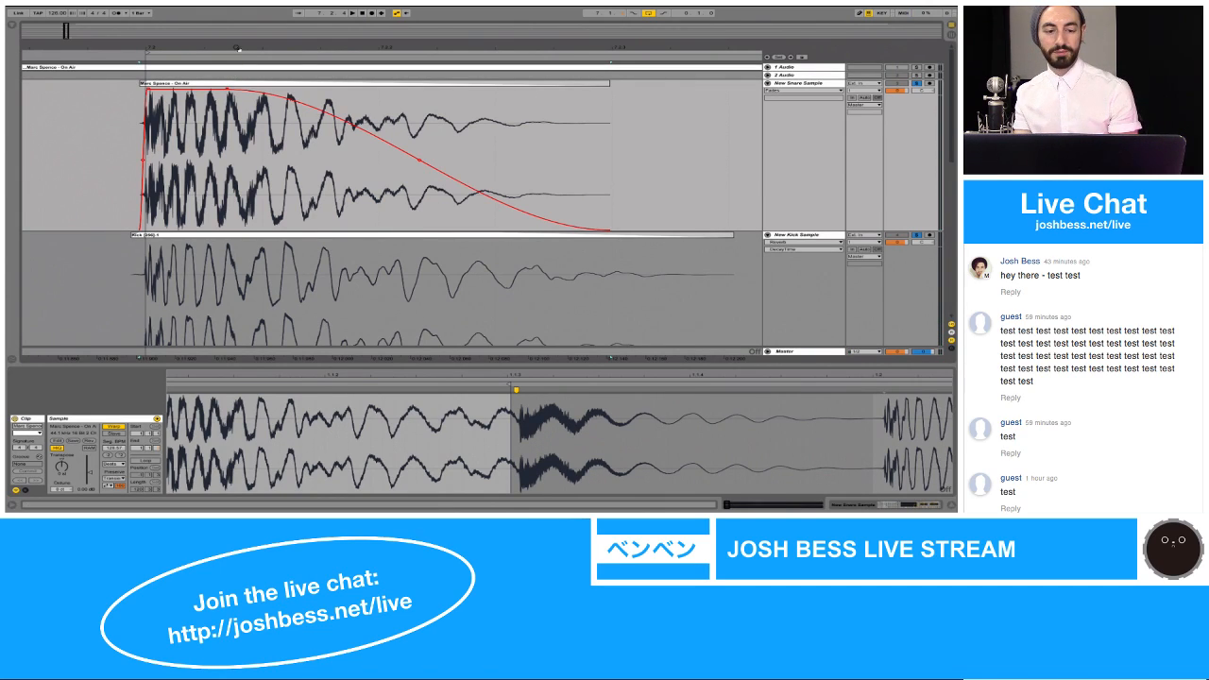
mouse_move(236, 47)
mouse_down()
mouse_move(236, 31)
mouse_move(237, 45)
mouse_up()
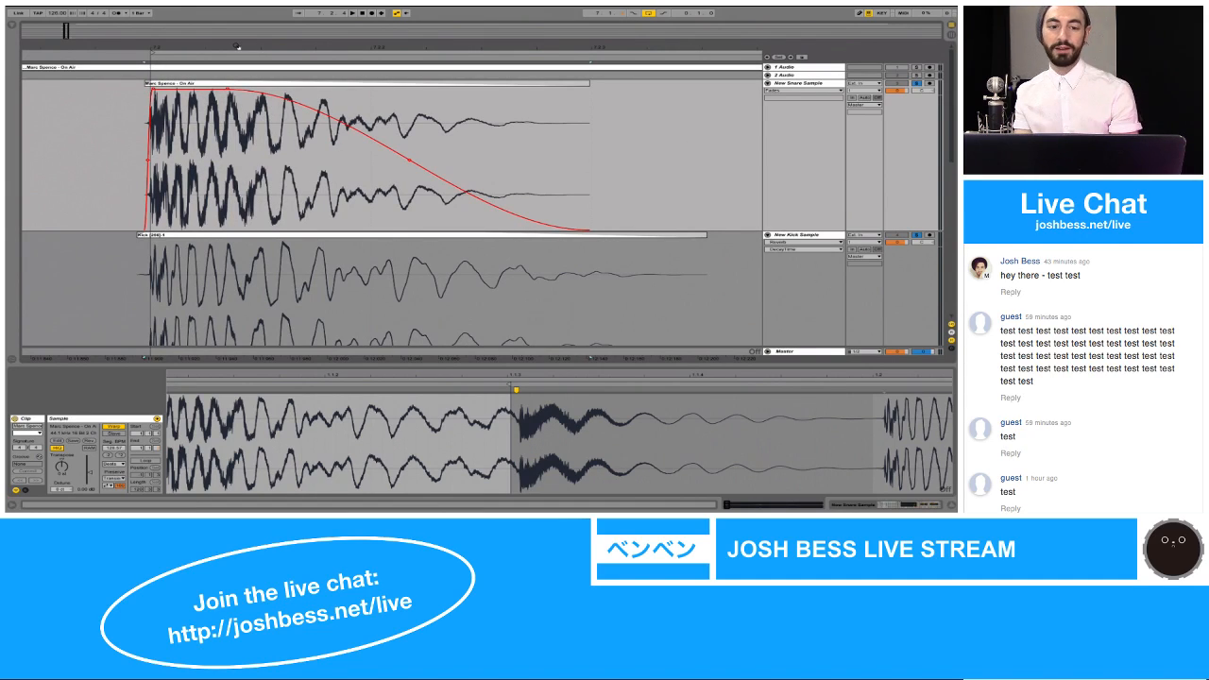
key(space)
key(space)
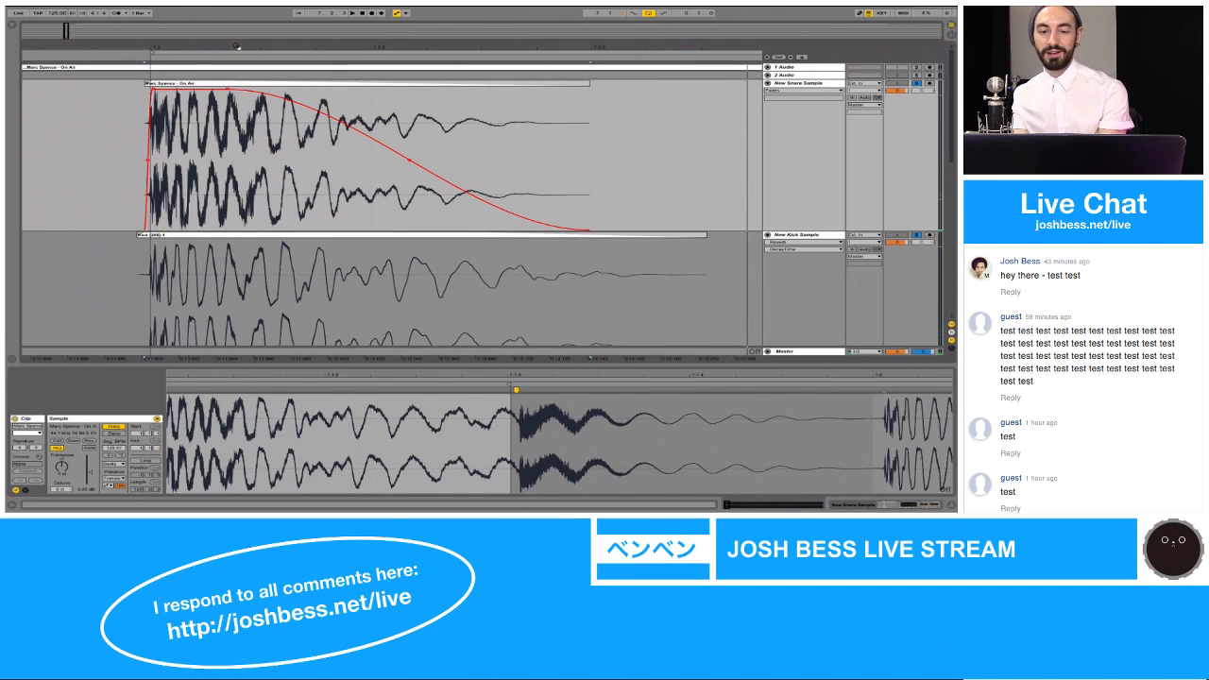
key(space)
key(space)
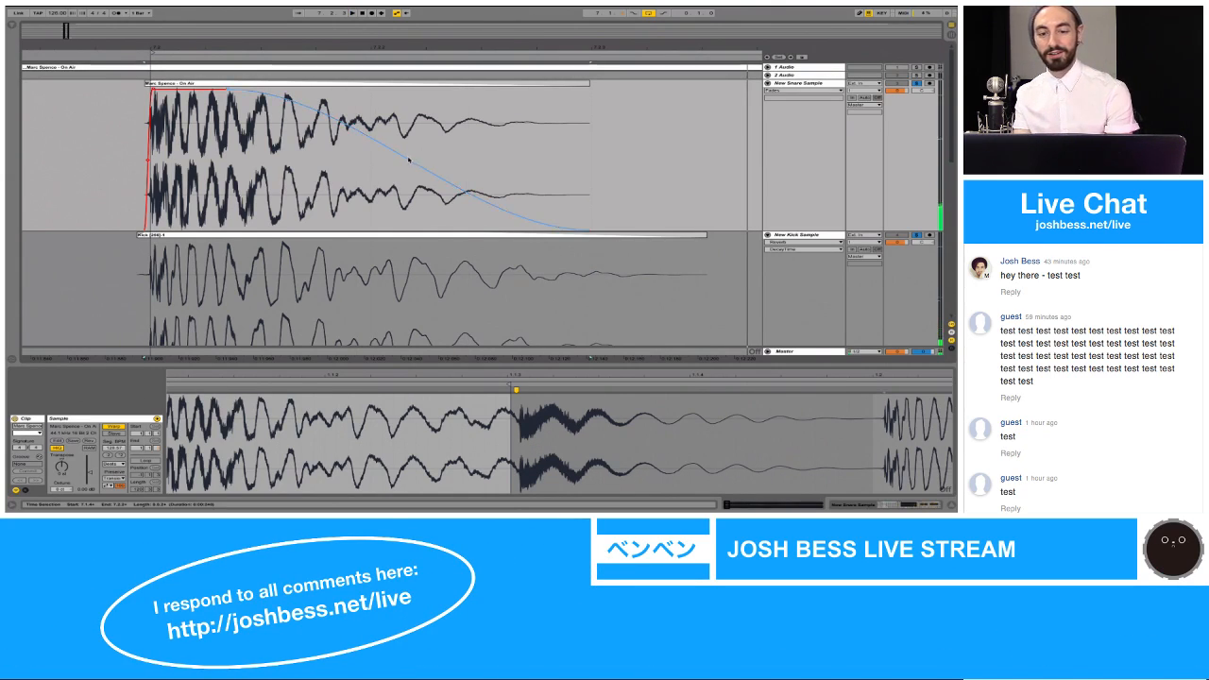
Step: Reshape the fade-out curve on the New Snare Sample clip, ending with a gradual, nearly even slope, and play the loop
drag(408, 160, 553, 131)
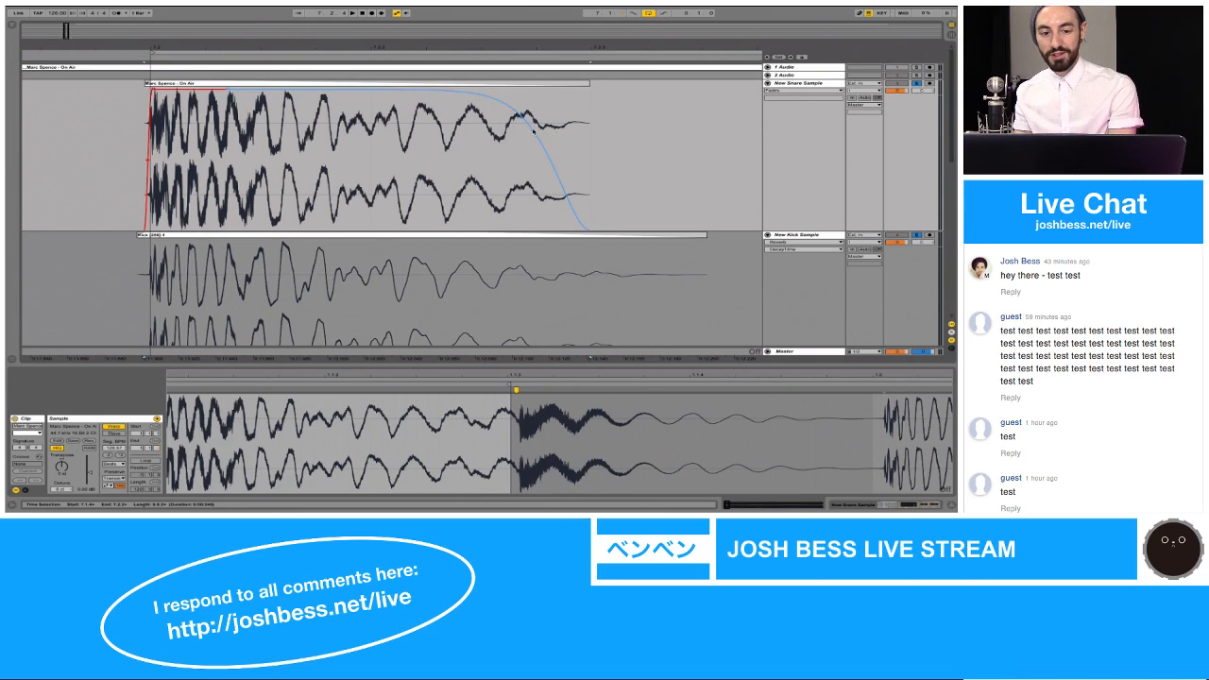
drag(534, 133, 422, 140)
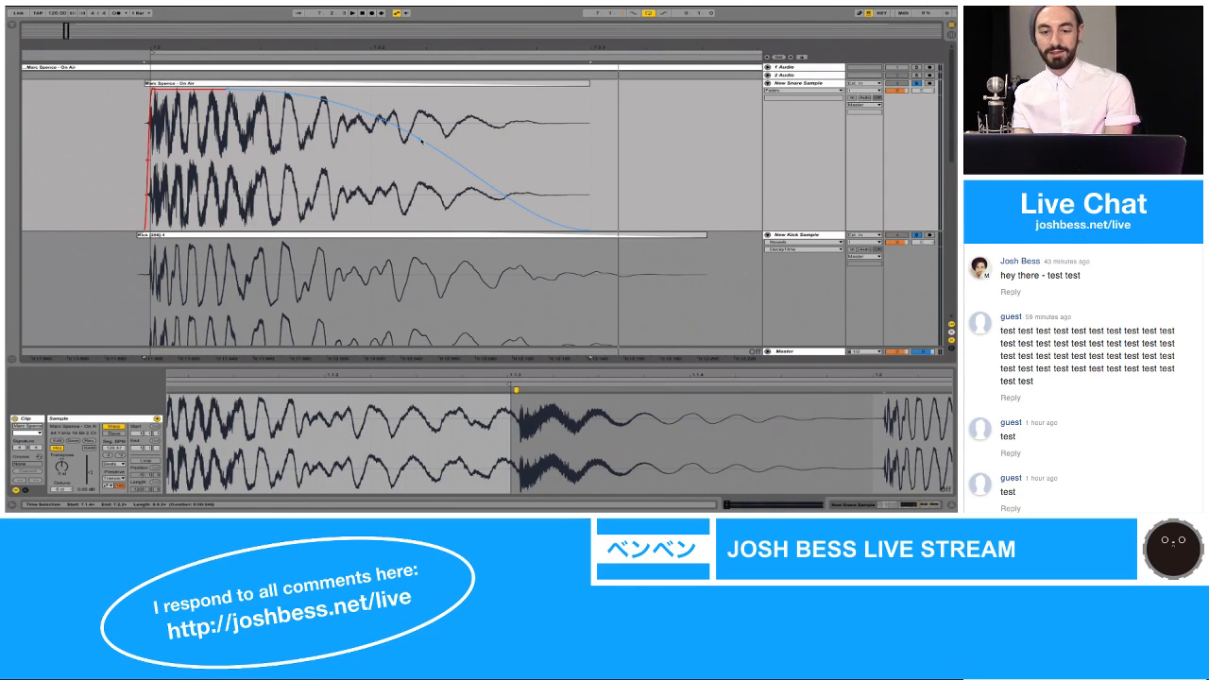
drag(422, 139, 402, 148)
key(space)
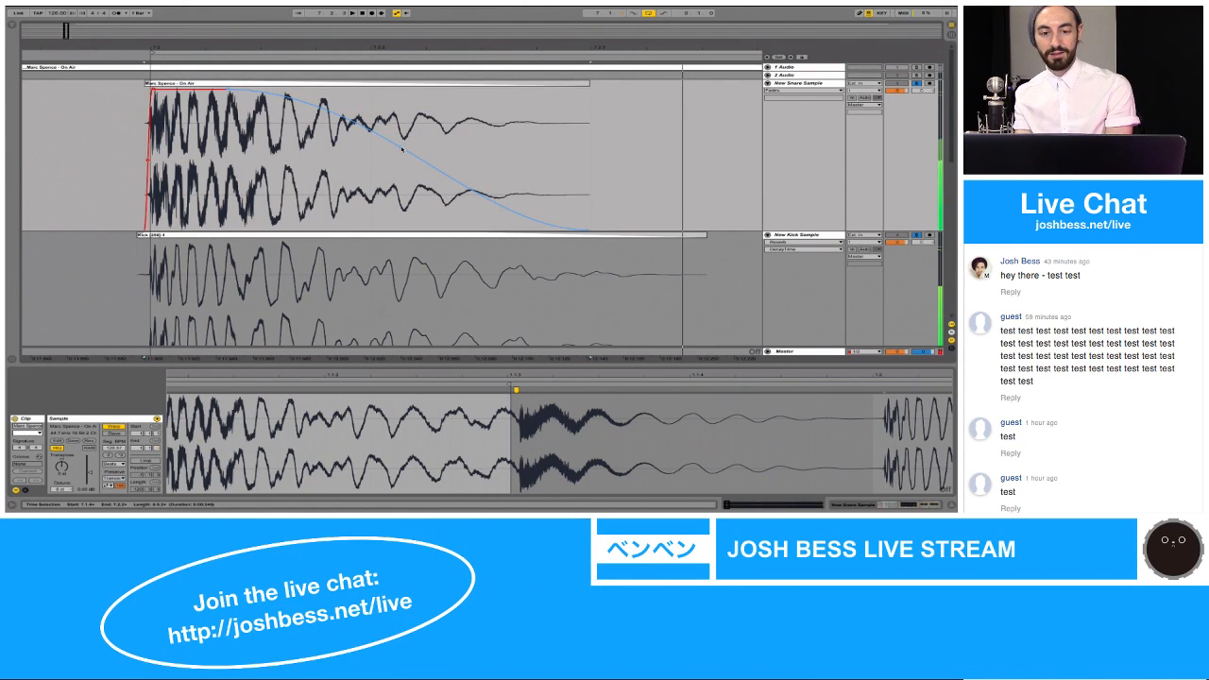
mouse_move(441, 50)
mouse_down()
mouse_move(441, 38)
mouse_move(441, 64)
mouse_move(441, 46)
mouse_up()
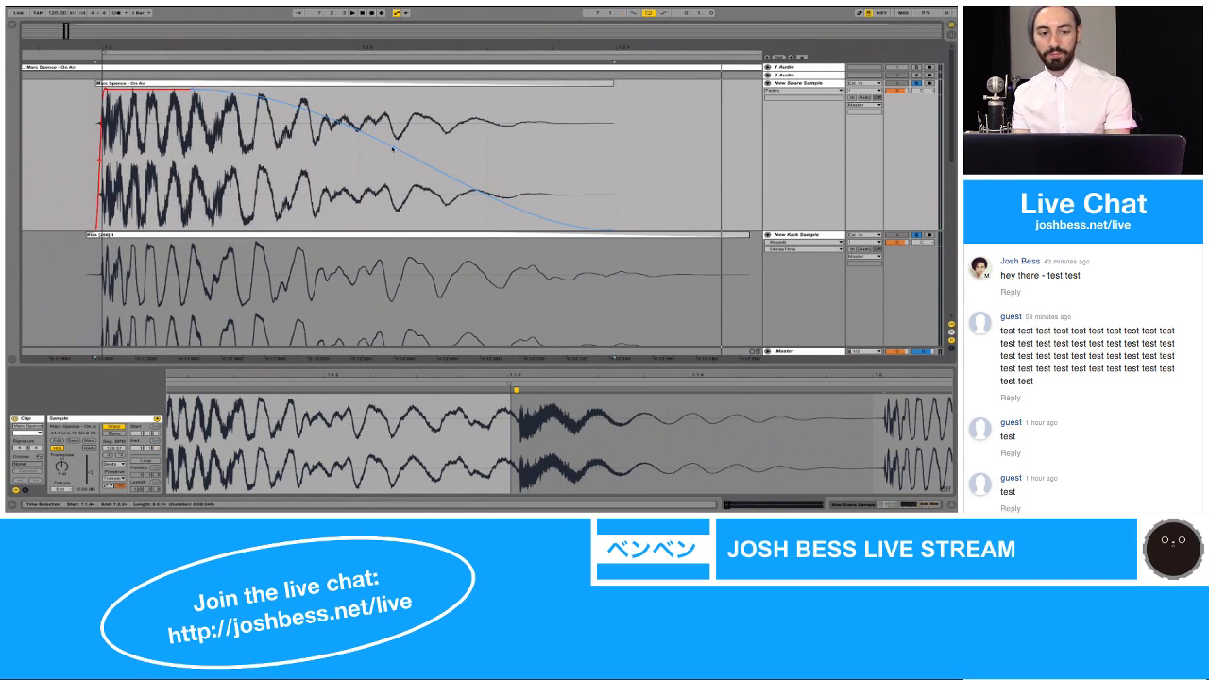
key(space)
key(space)
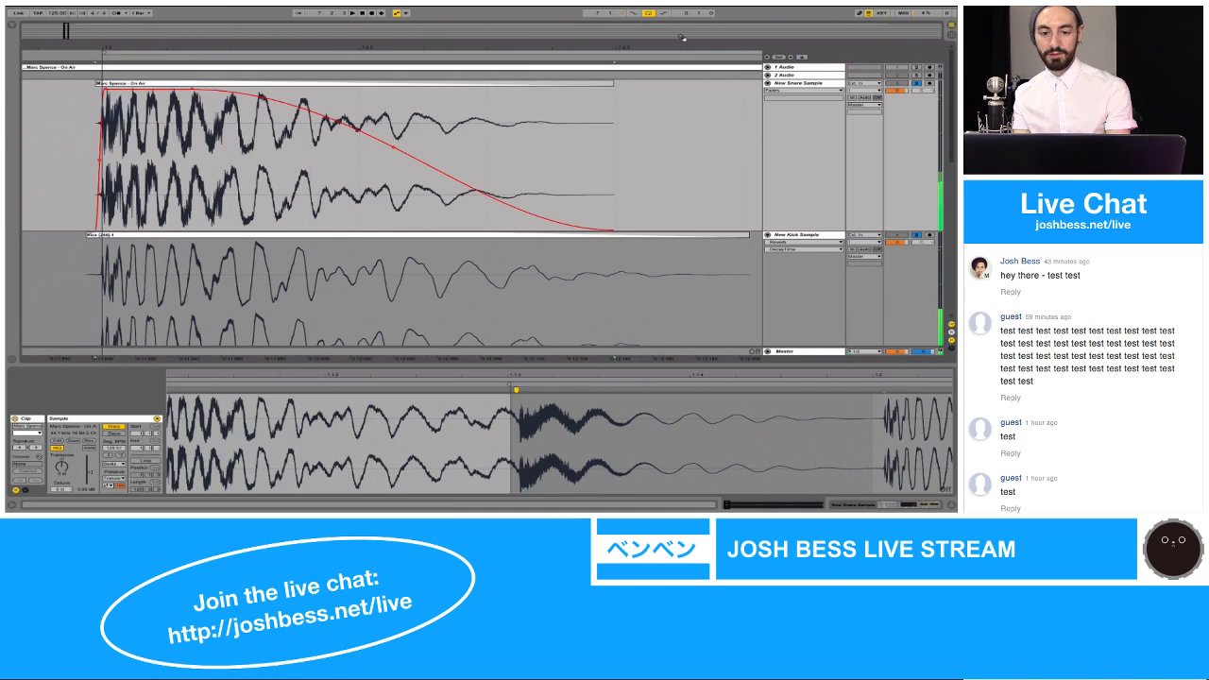
Step: Extend the New Snare Sample clip's start back to the kick clip's start and rename it Snare with the kick clip's bracketed suffix
mouse_move(680, 47)
mouse_down()
mouse_move(678, 24)
mouse_move(678, 54)
mouse_up()
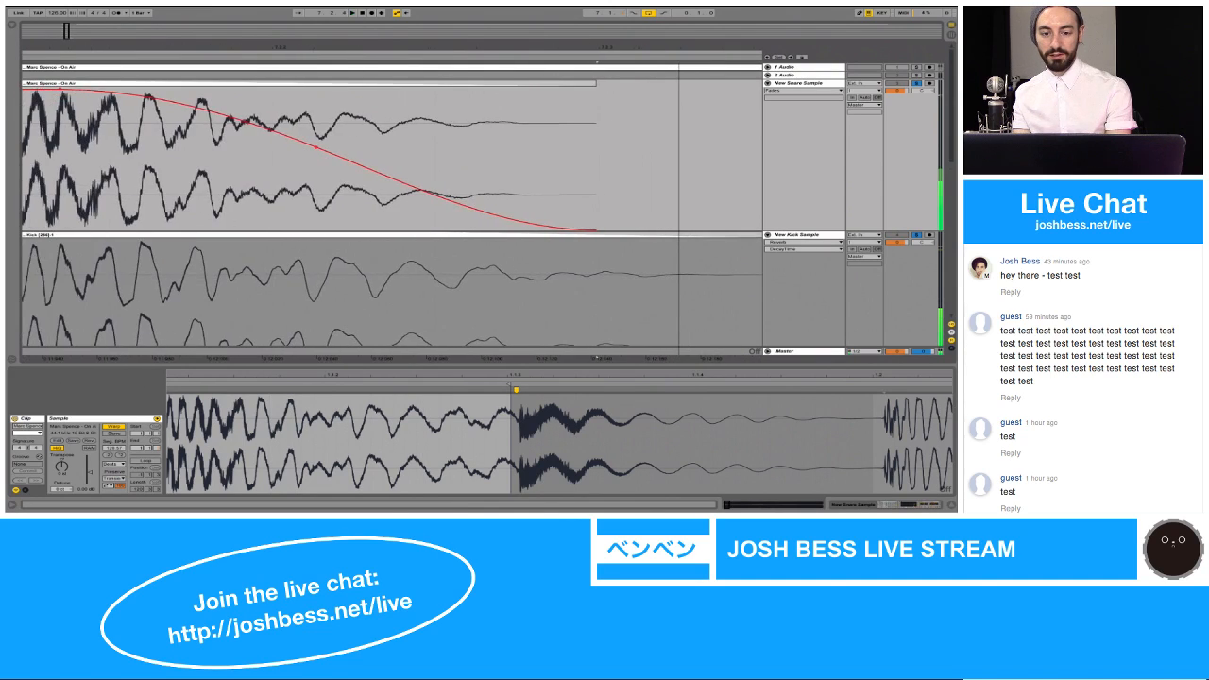
scroll(621, 135, left, 8)
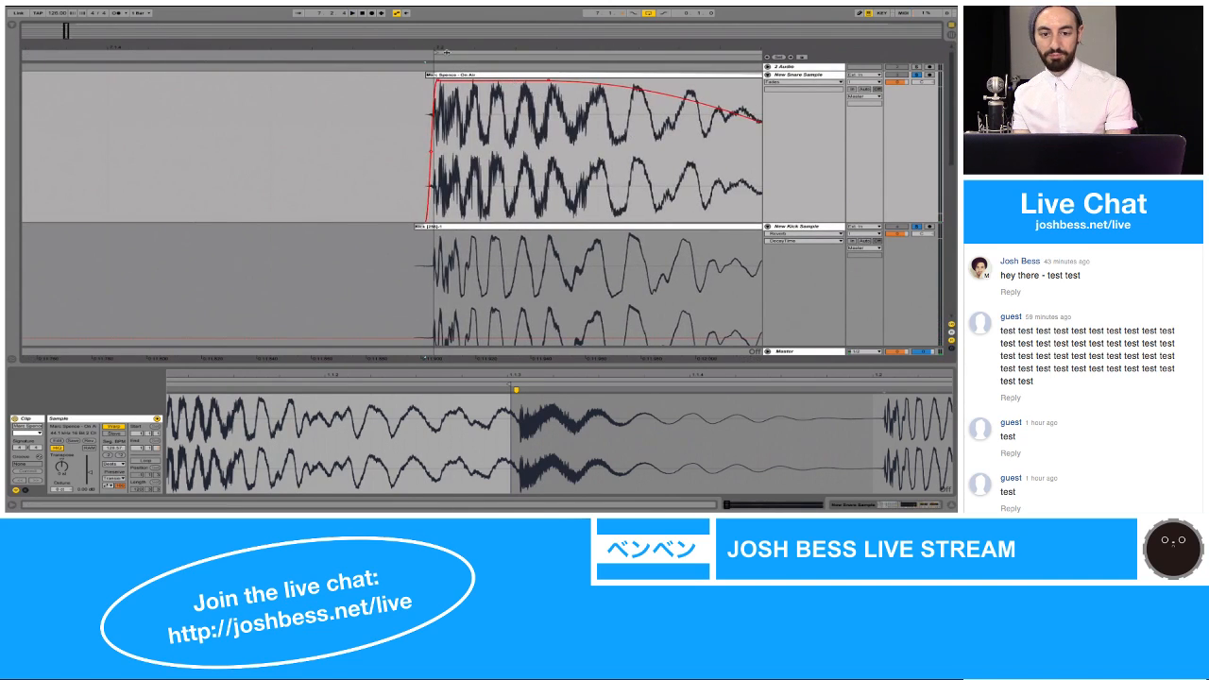
drag(445, 51, 414, 78)
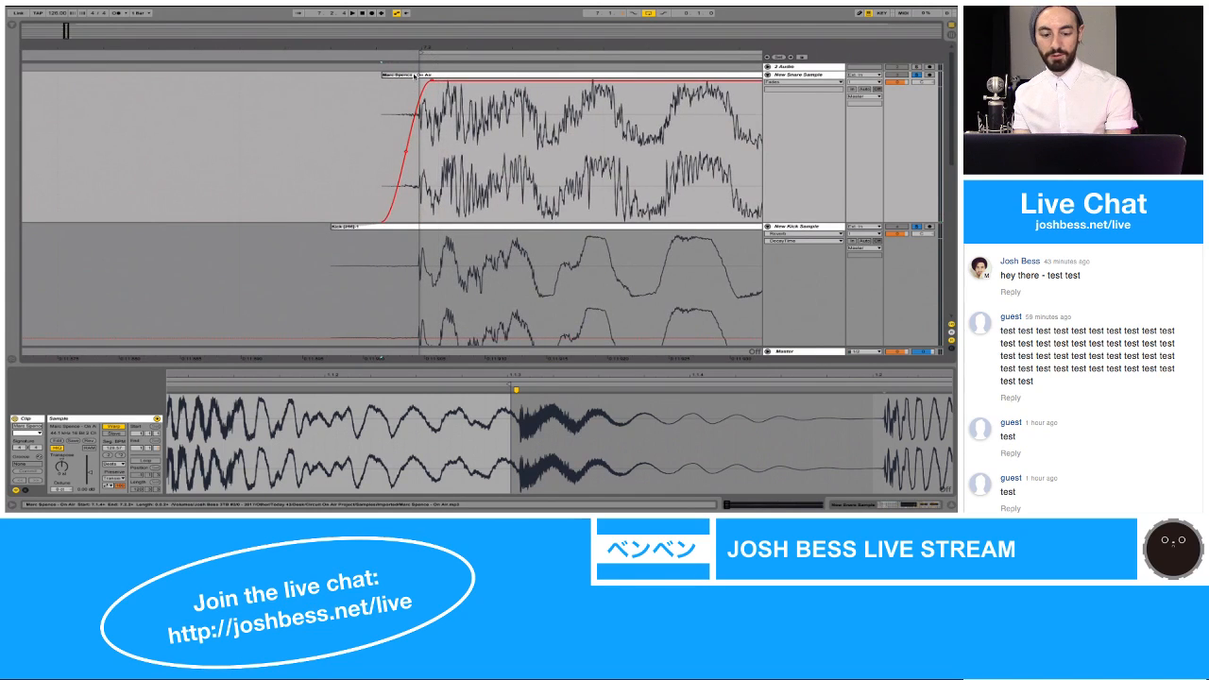
click(414, 76)
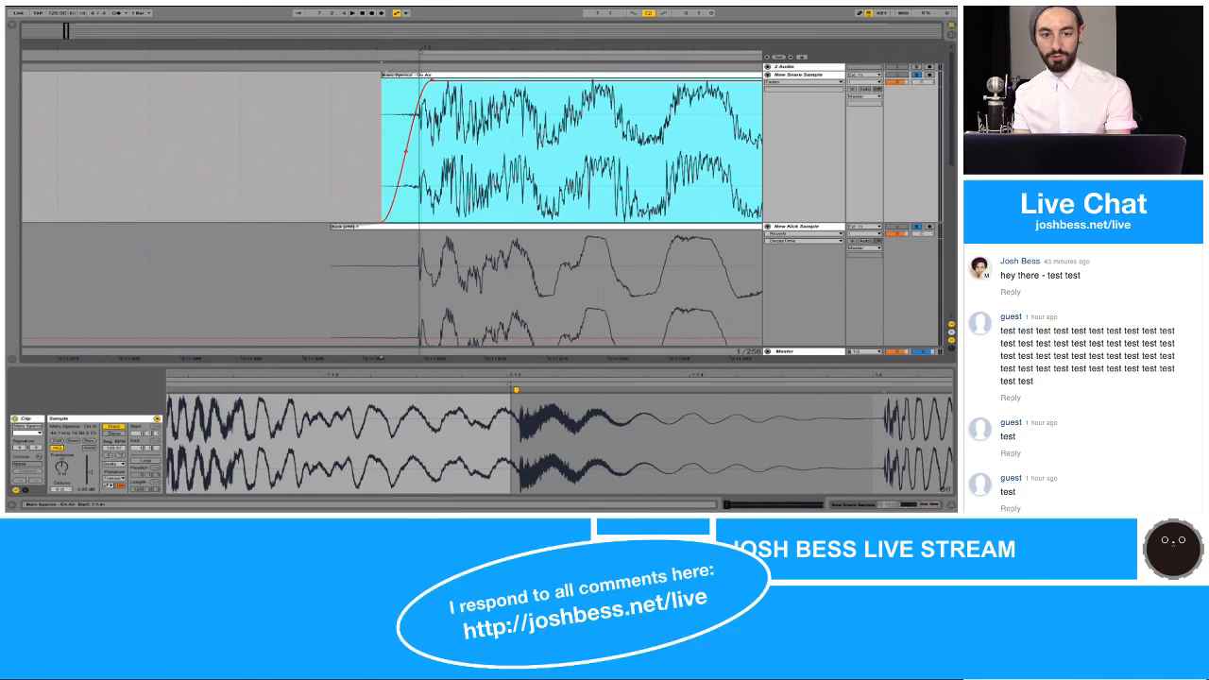
mouse_move(386, 76)
mouse_down()
mouse_move(335, 82)
mouse_move(363, 80)
mouse_up()
click(365, 77)
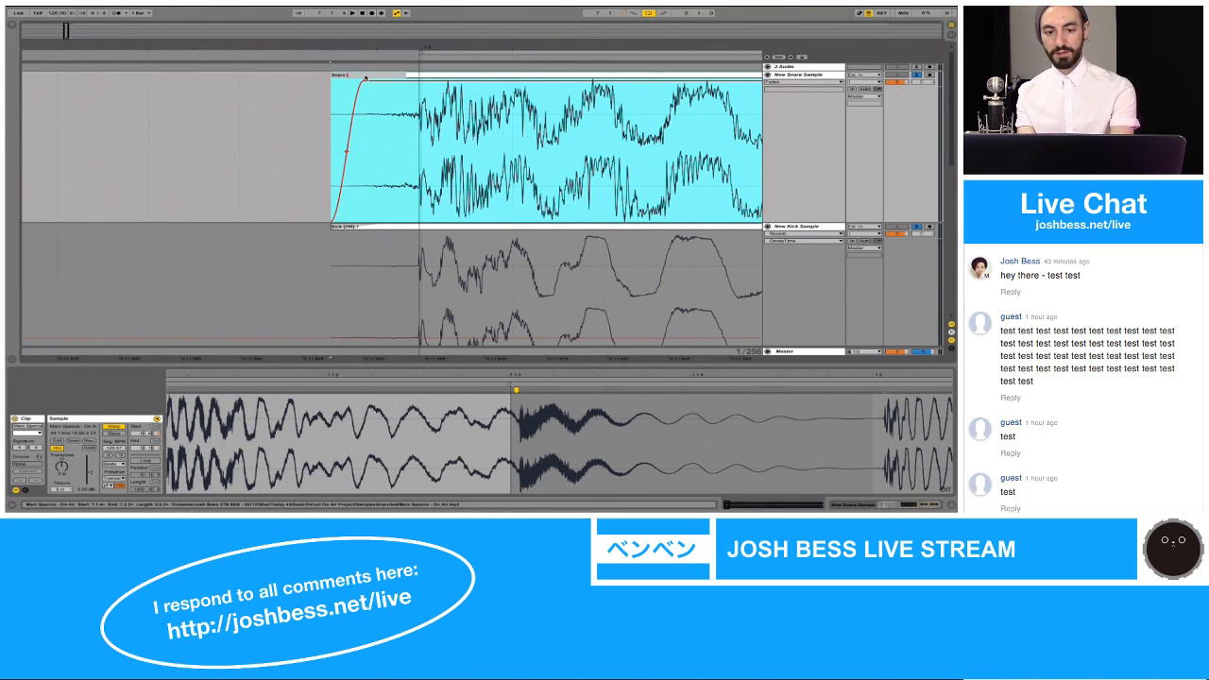
key(Return)
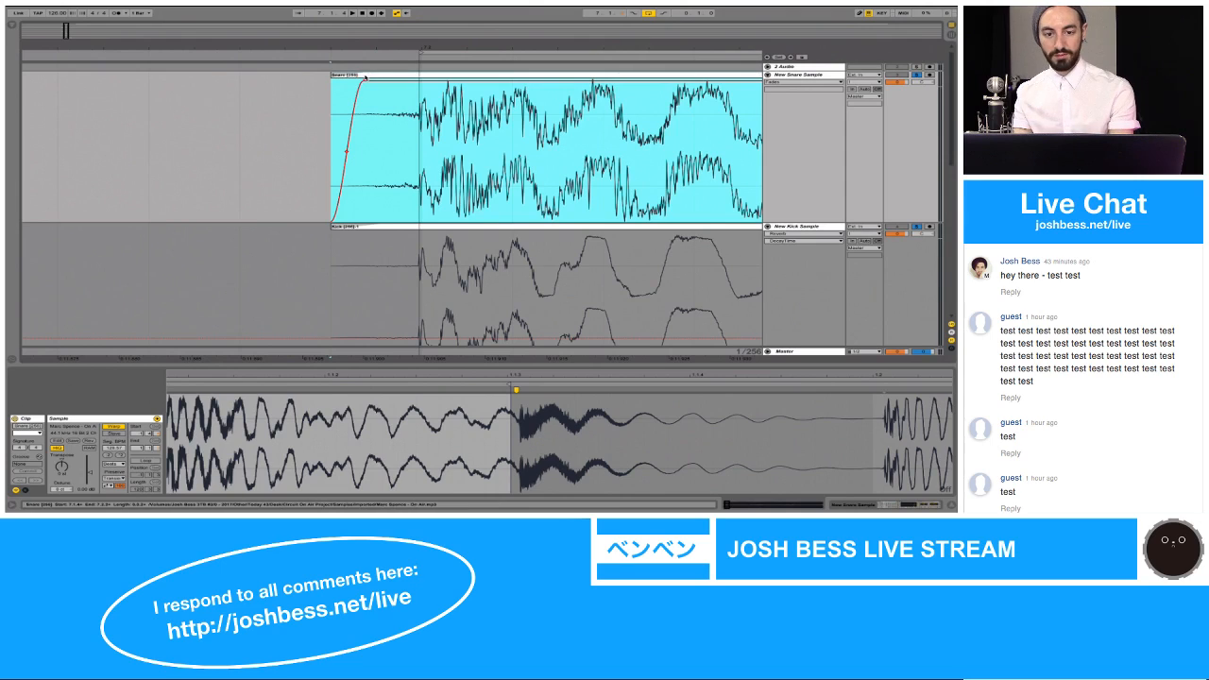
Step: Bend the snare clip's fade-out curve outward so it holds near full level until close to the clip's end, and play the loop
key(space)
drag(376, 47, 376, 13)
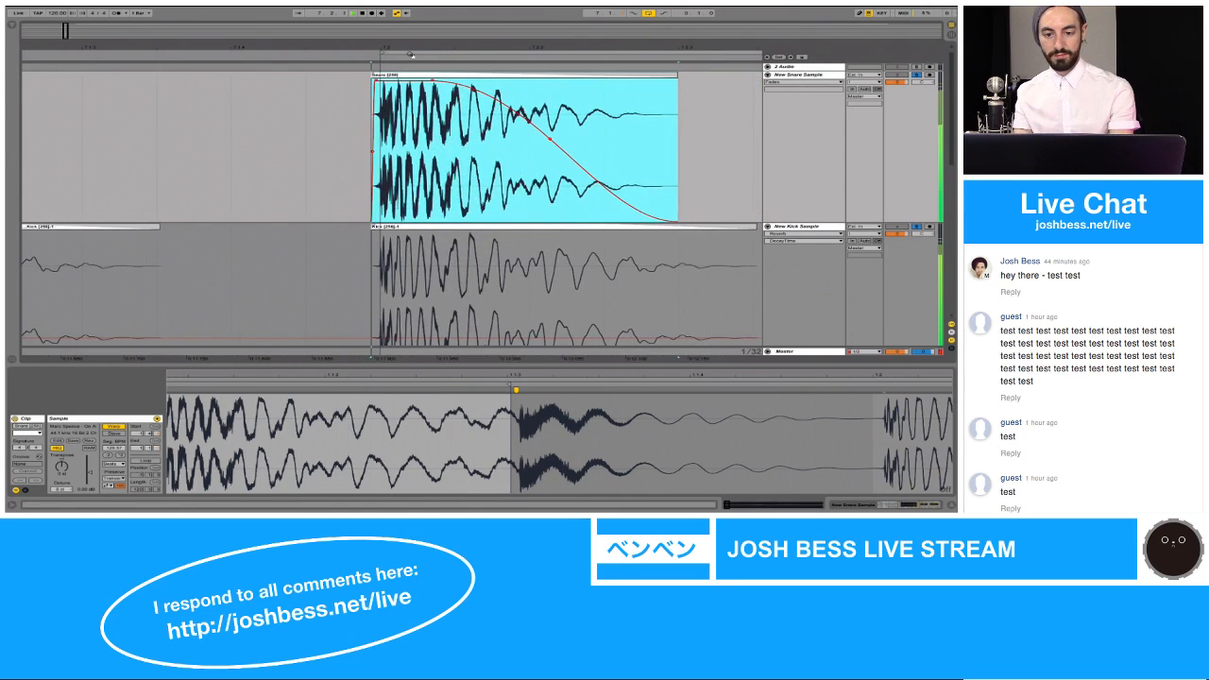
drag(550, 139, 638, 90)
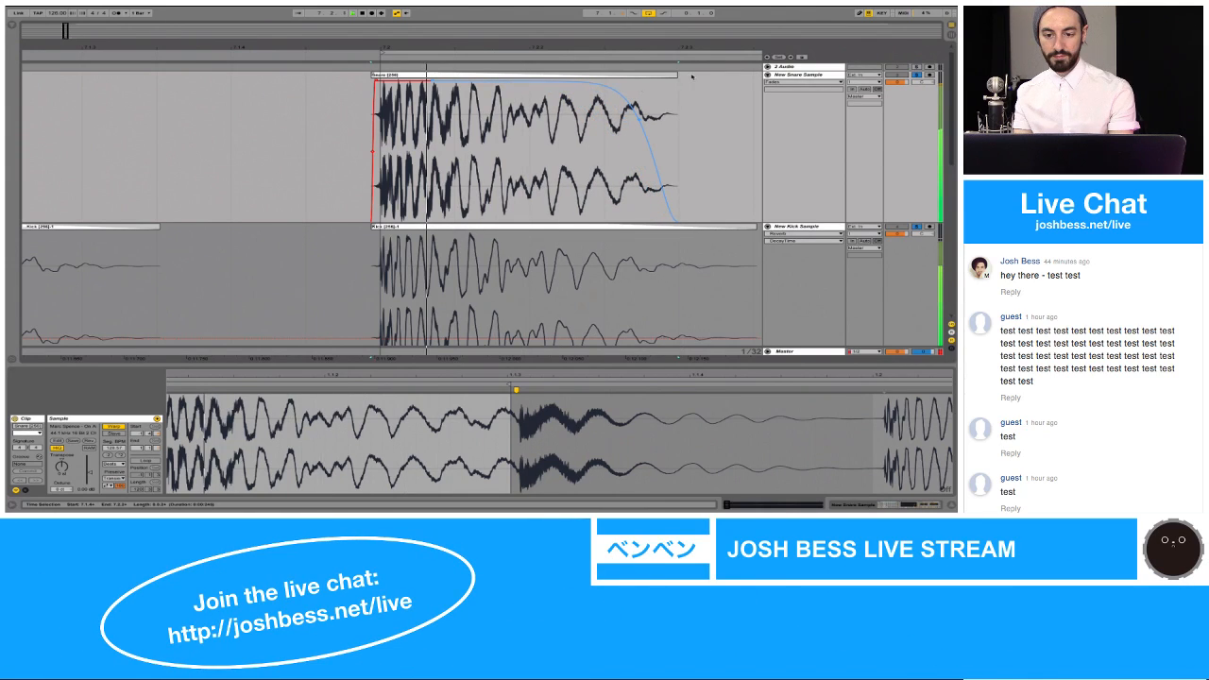
drag(672, 82, 684, 49)
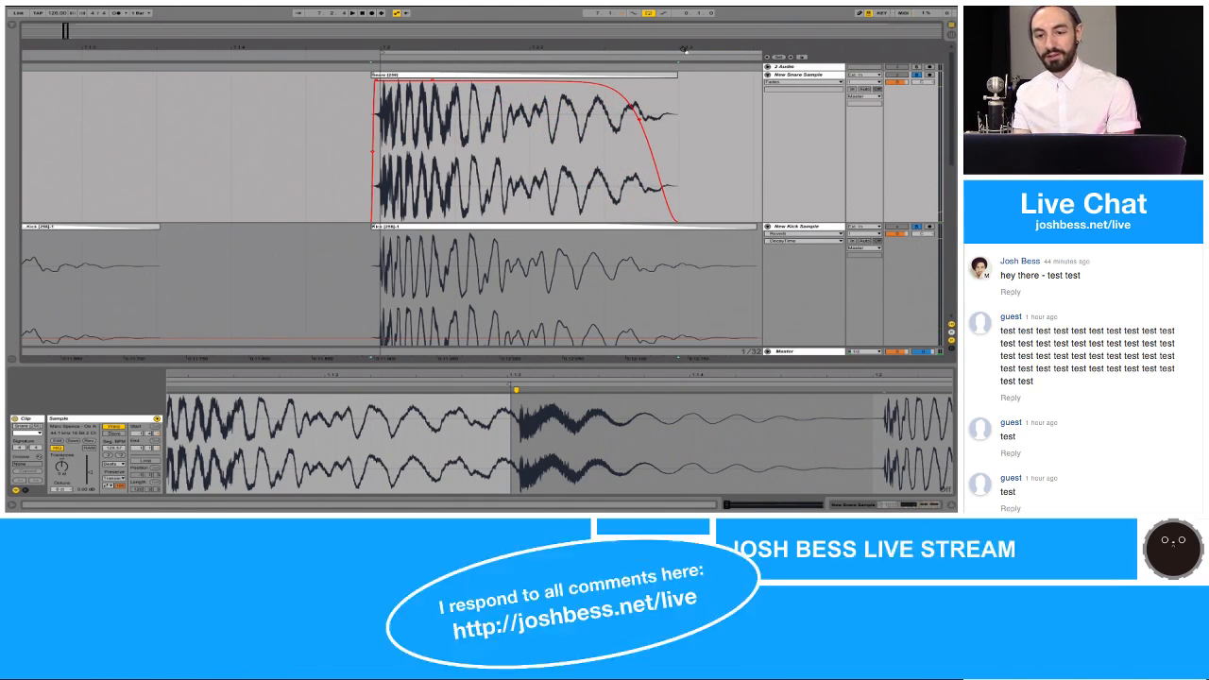
drag(642, 119, 661, 69)
key(space)
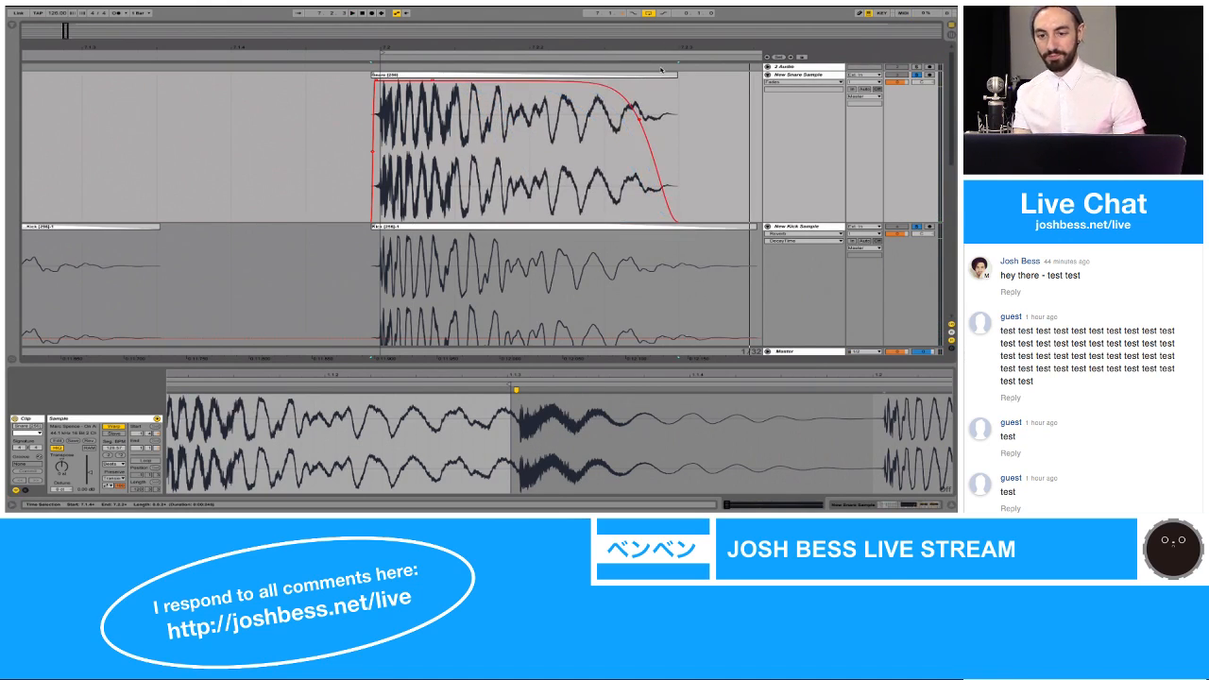
Step: Extend the snare clip's end slightly to the grid line and consolidate it into a new sample
click(639, 115)
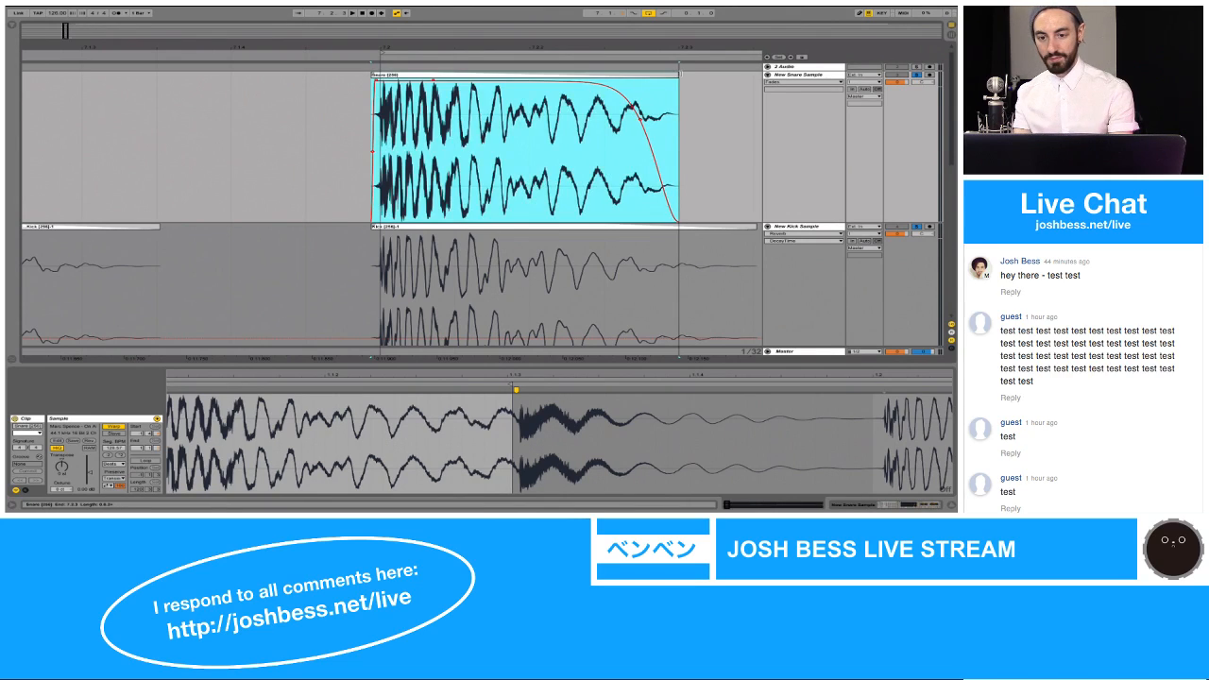
key(space)
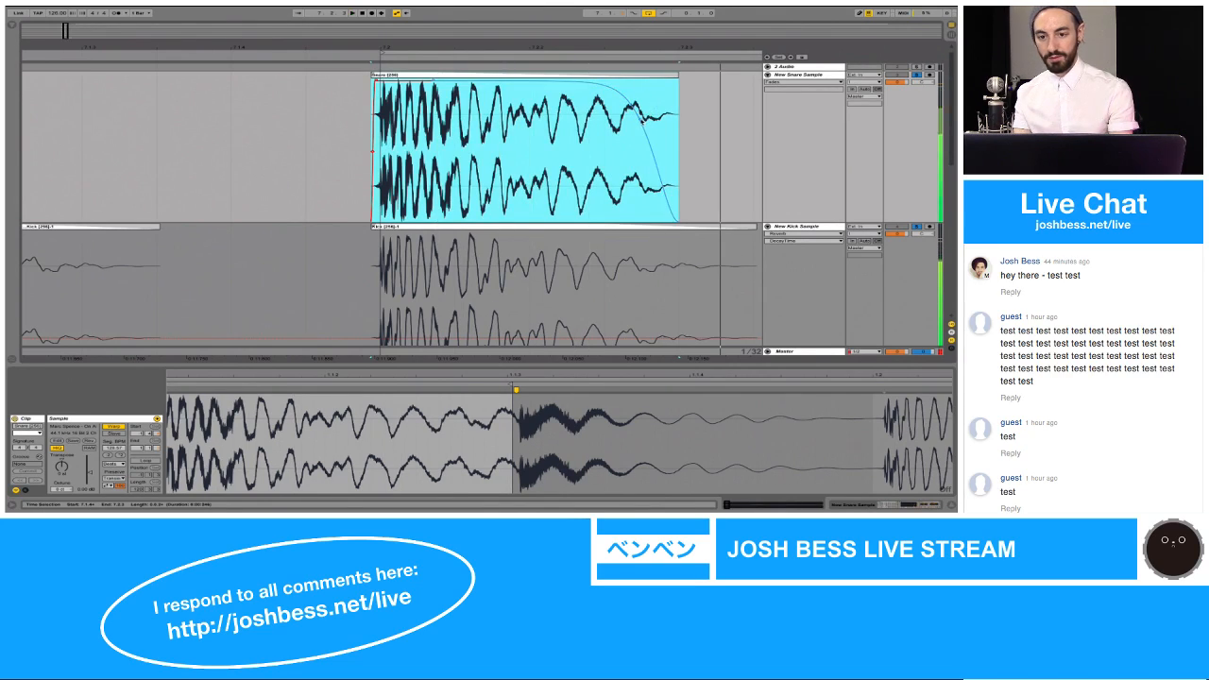
click(641, 115)
click(648, 81)
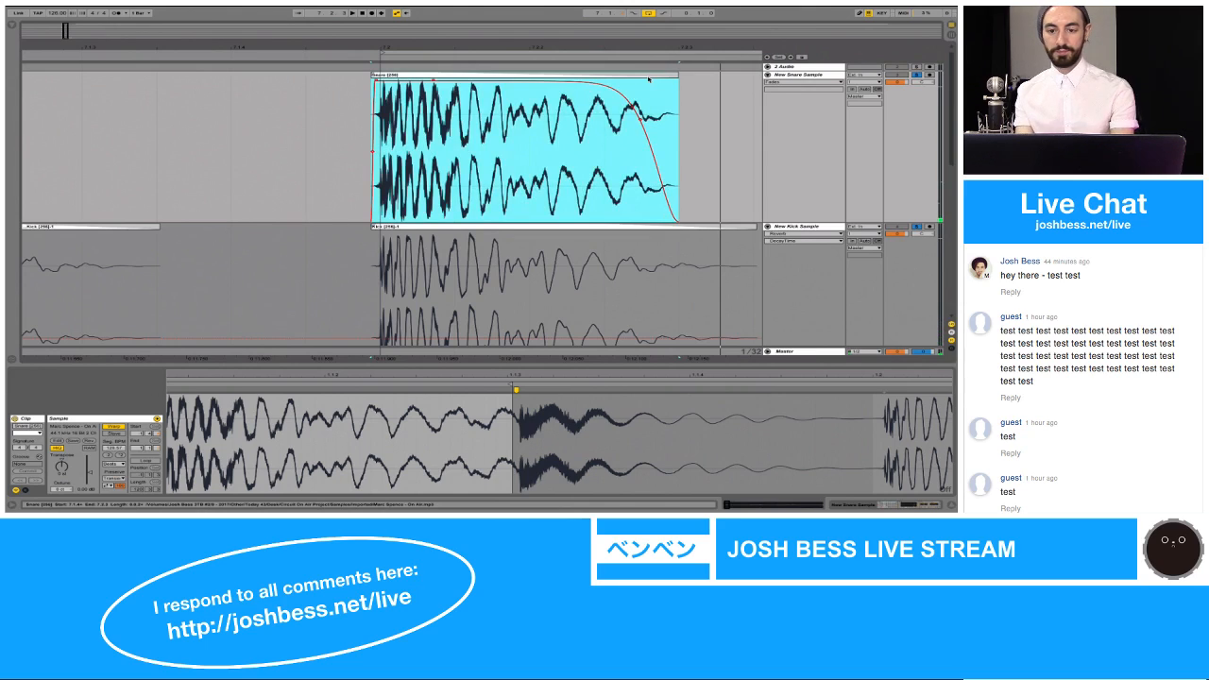
key(super+j)
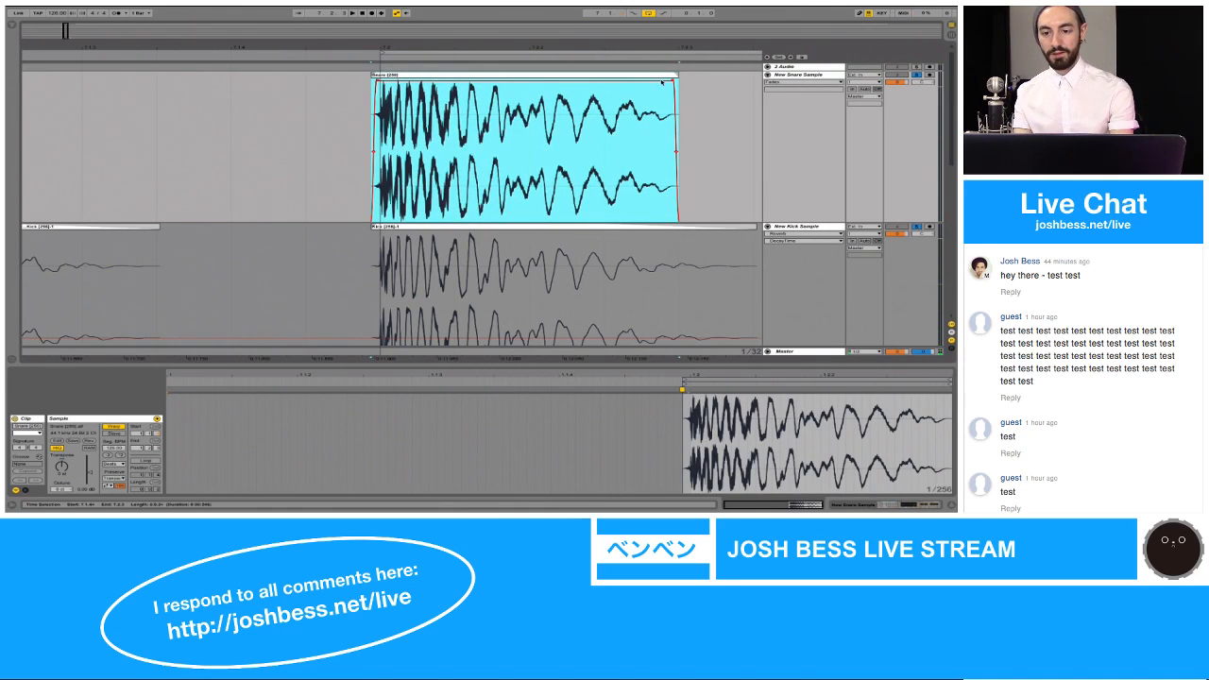
Step: Play the consolidated snare clip and lengthen its fade-out so it starts about one fifth into the clip
key(space)
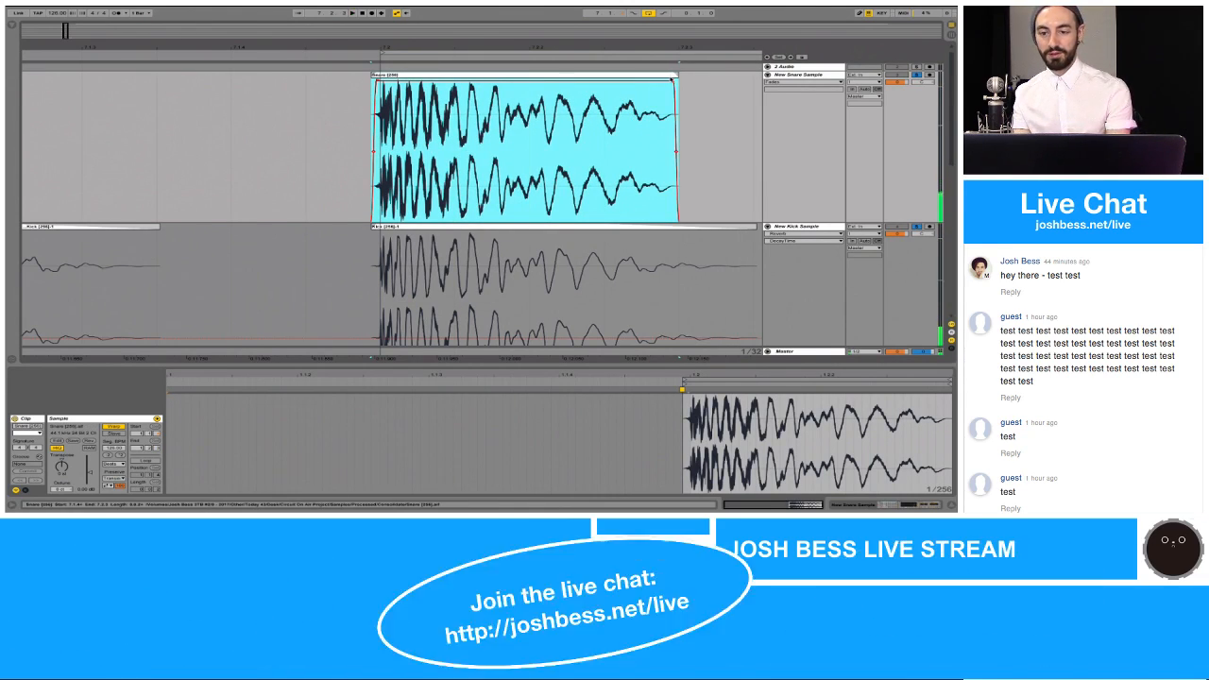
click(670, 81)
drag(670, 81, 434, 65)
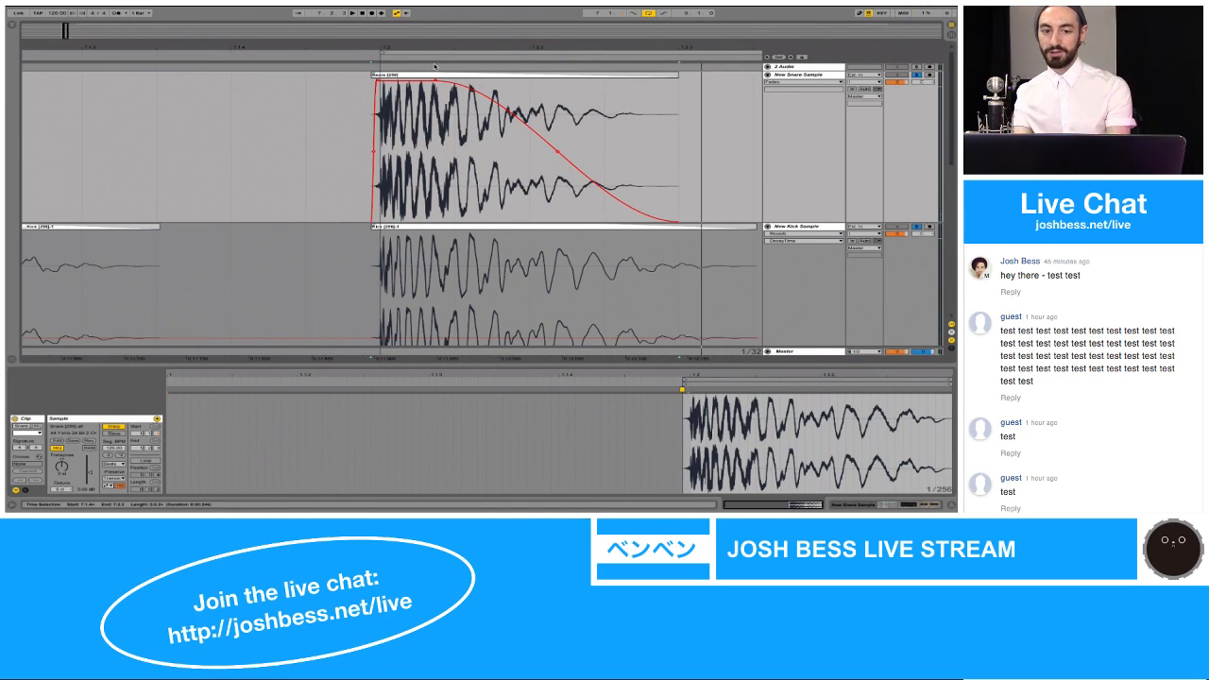
click(414, 75)
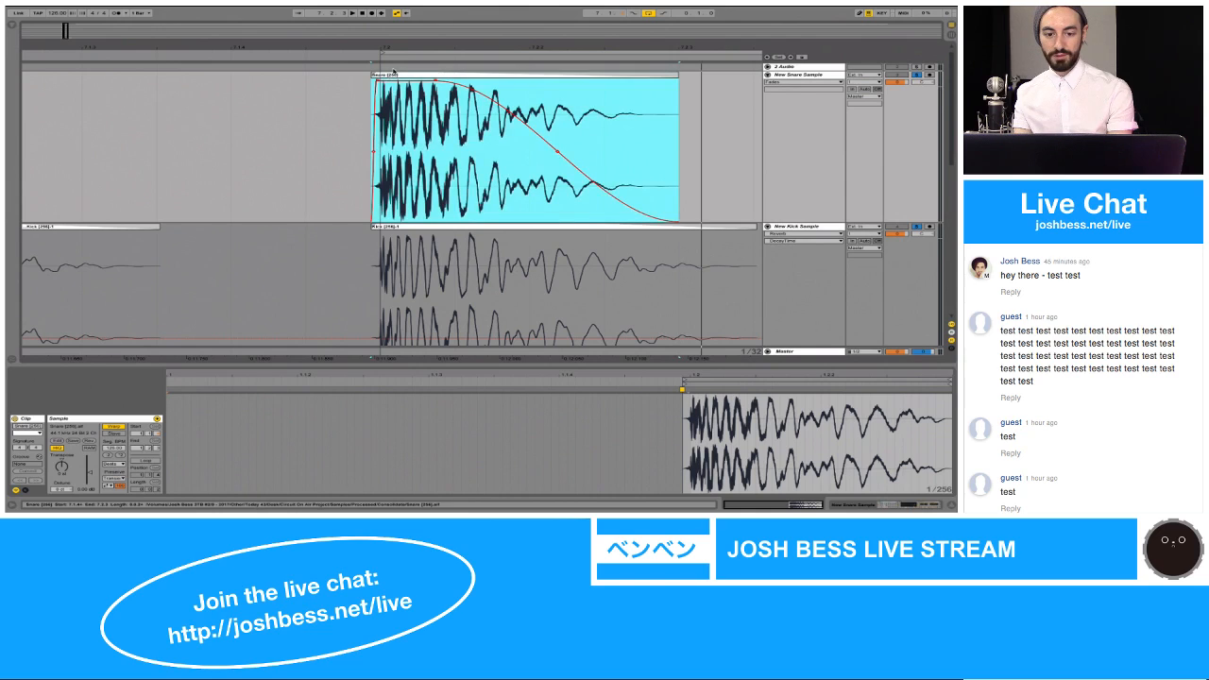
Step: Play from the first kick hit and move the loop start back to 7.1.1 so the loop covers both kick hits
drag(405, 48, 405, 46)
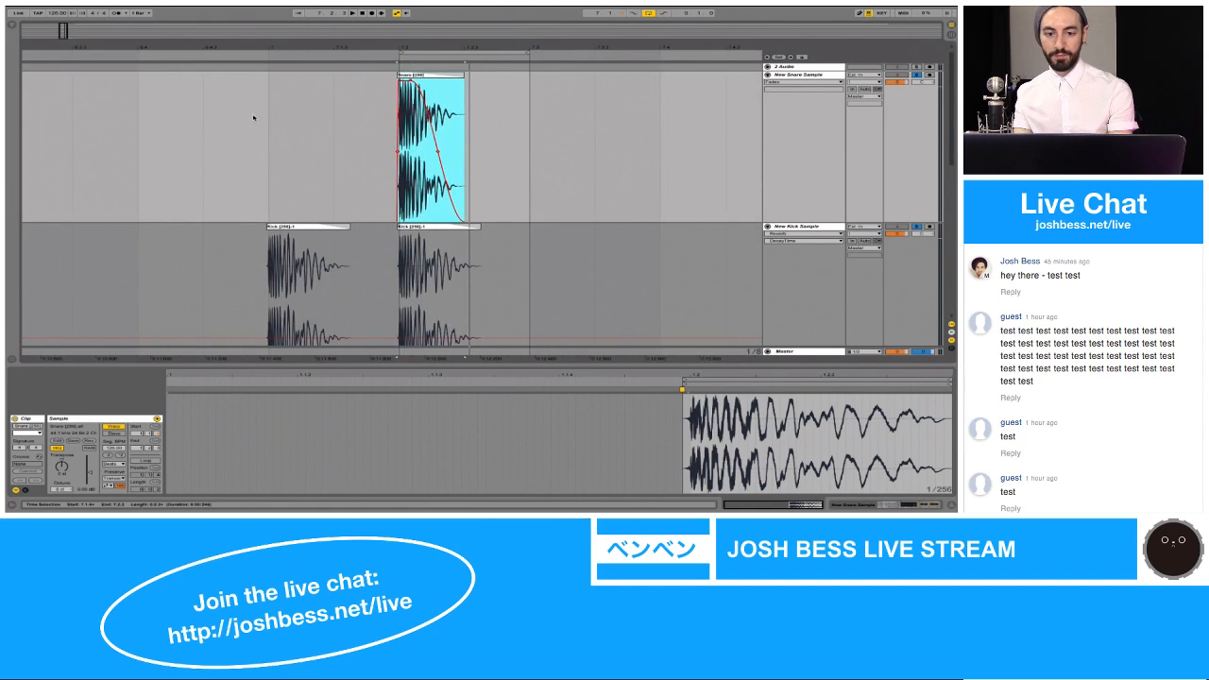
click(264, 118)
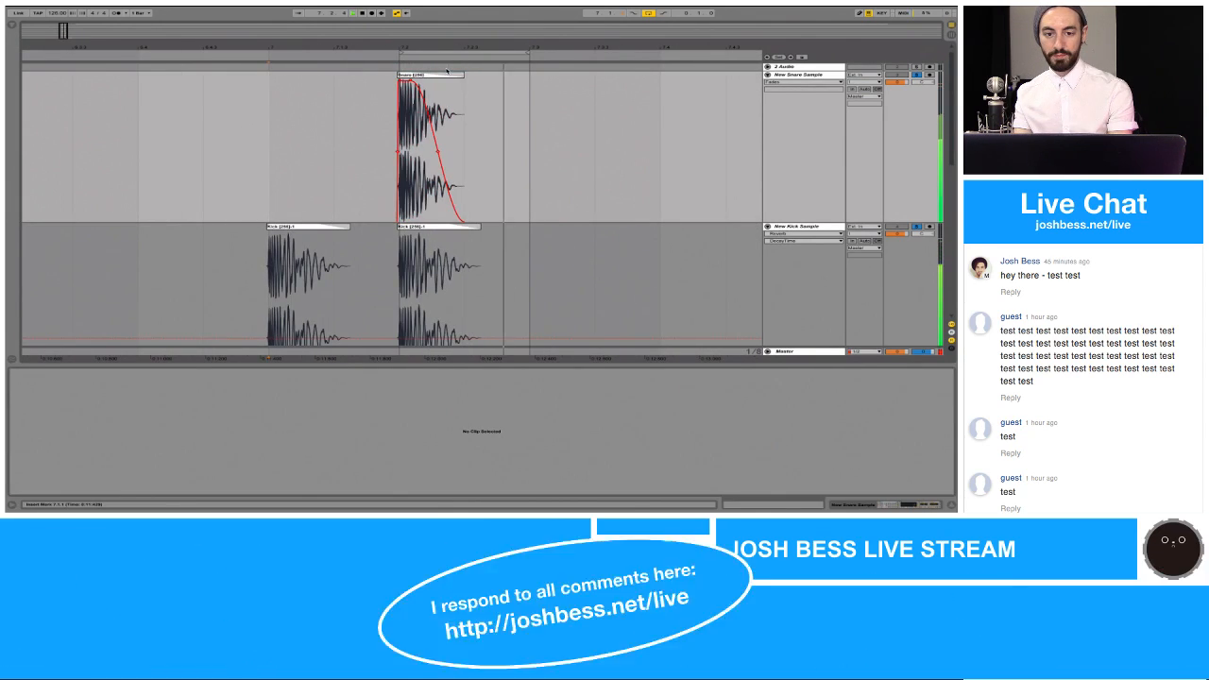
key(space)
drag(401, 53, 270, 55)
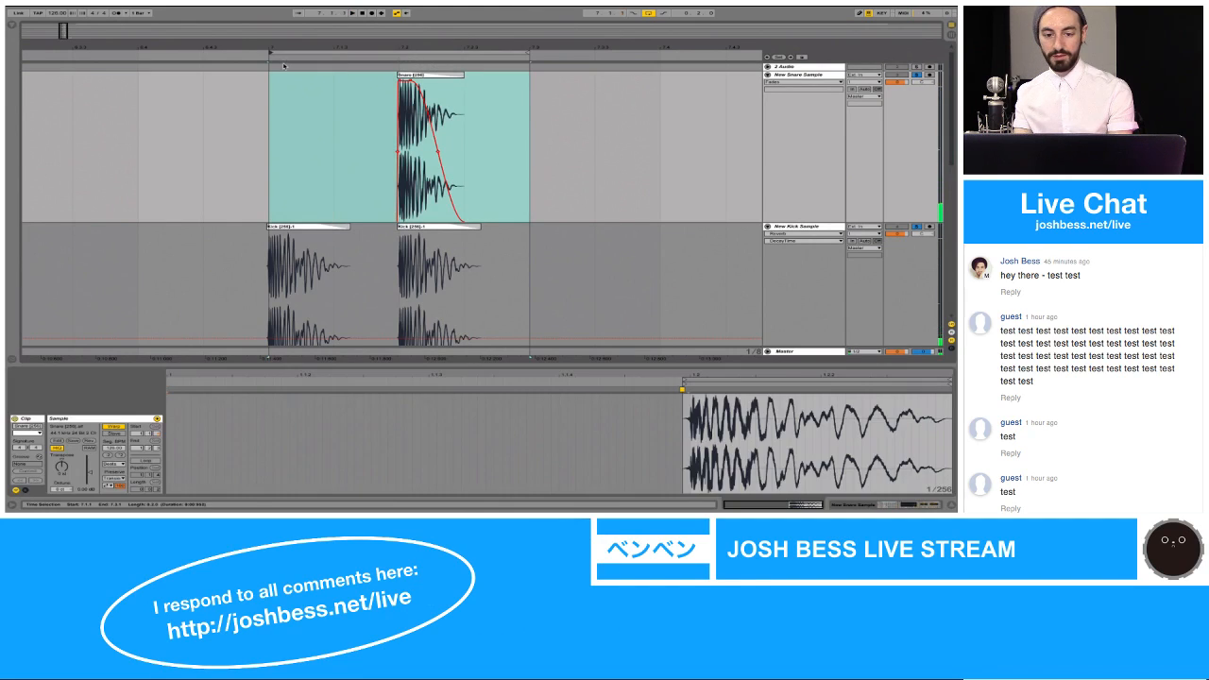
Step: Solo and unfold the New Kick 2 Sample track, hide the clip details, and play the loop with all new samples
scroll(407, 123, down, 5)
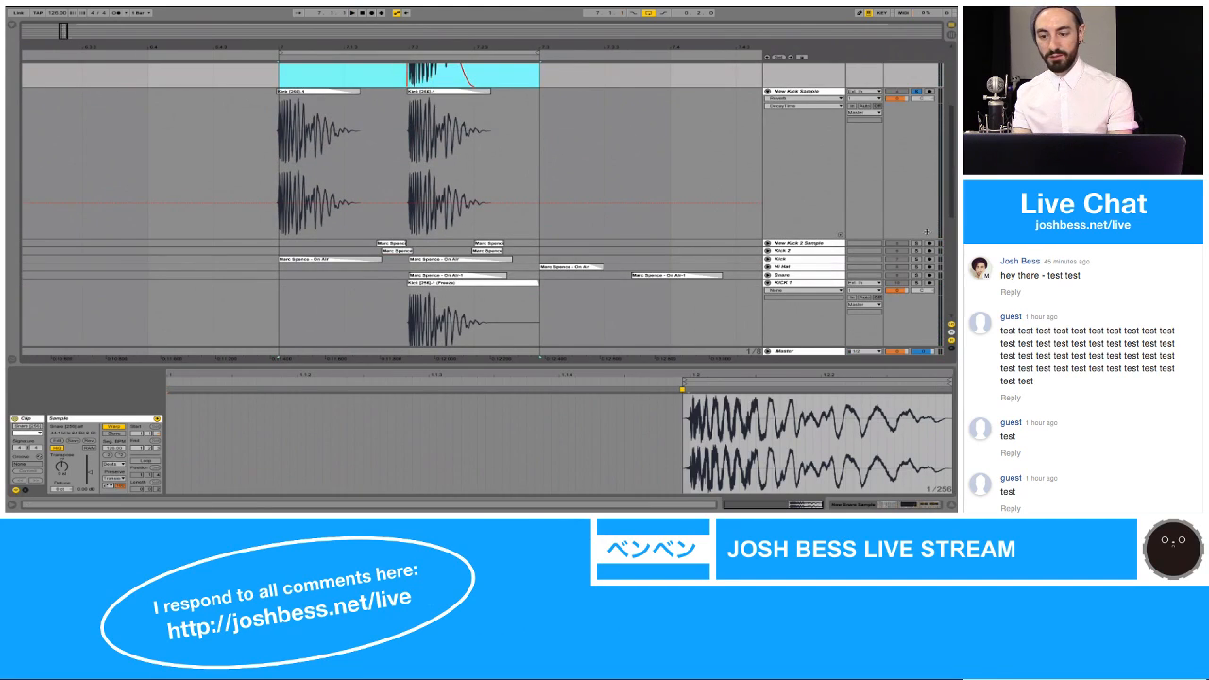
click(917, 243)
click(767, 243)
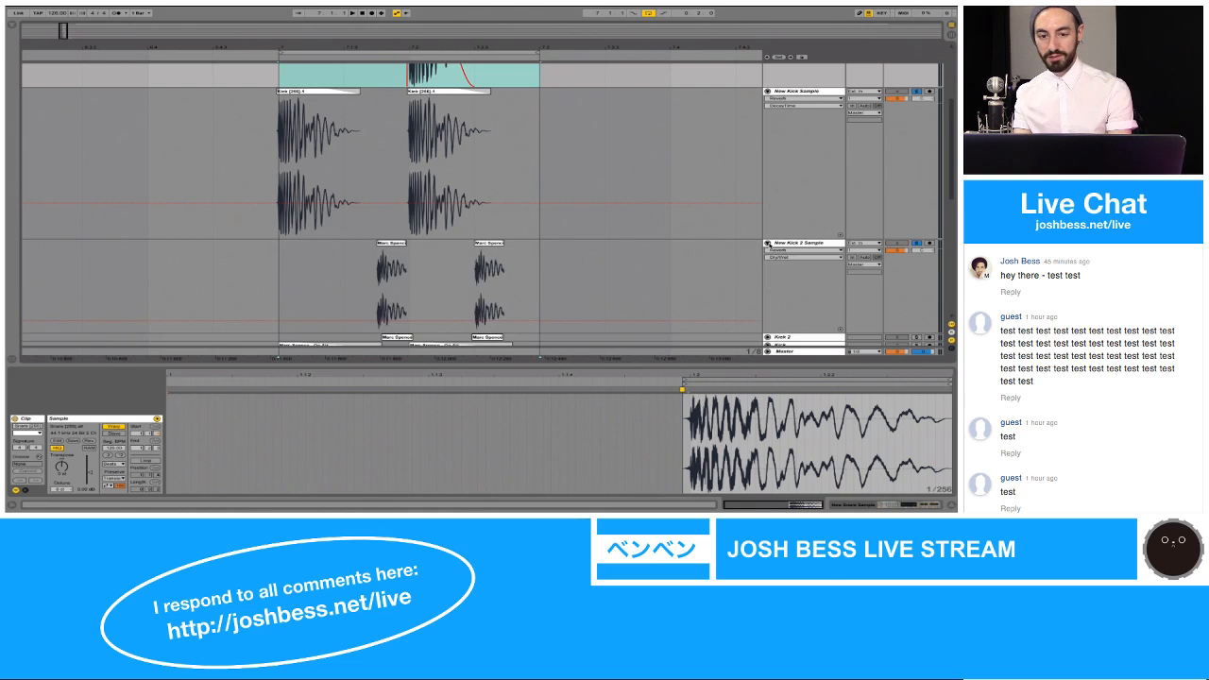
scroll(692, 224, up, 5)
key(super+alt+l)
key(space)
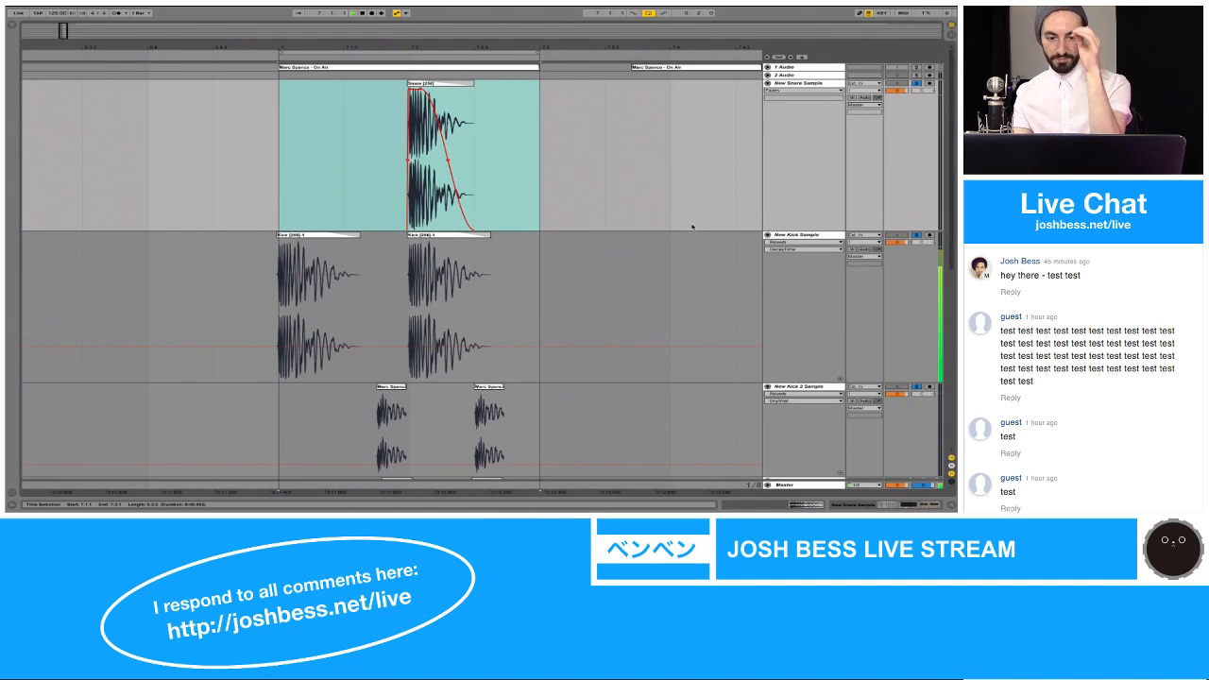
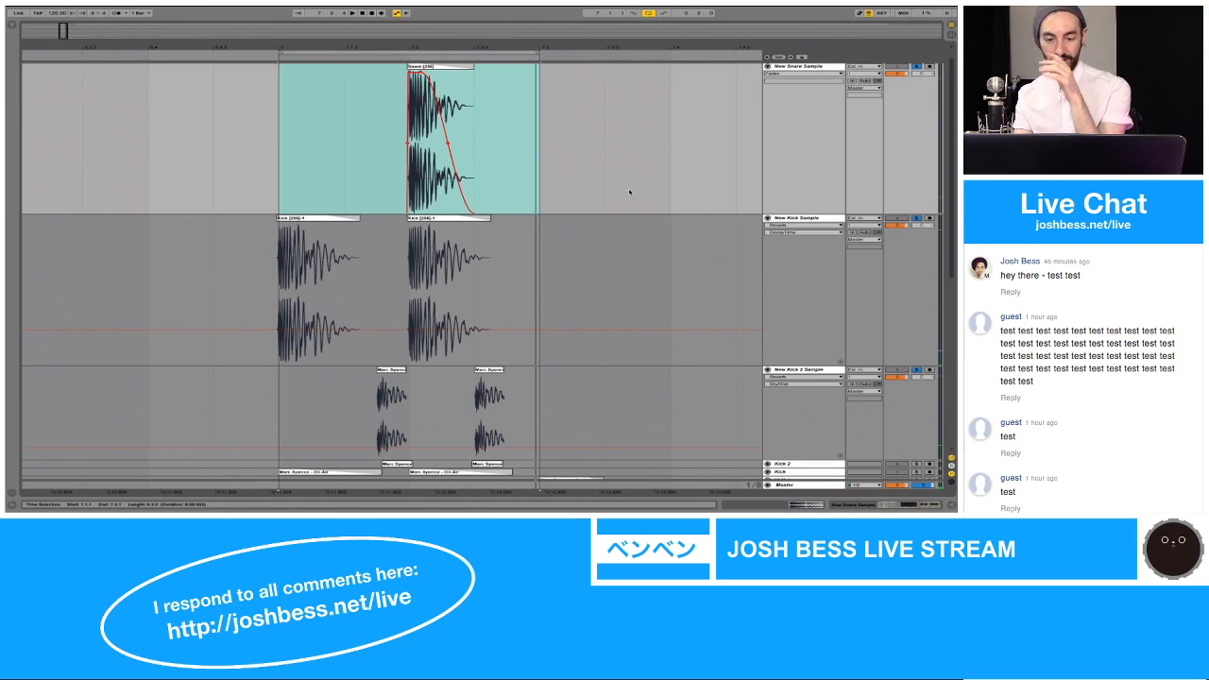
Step: Insert a new audio track below the New Kick 2 Sample track
scroll(630, 191, down, 5)
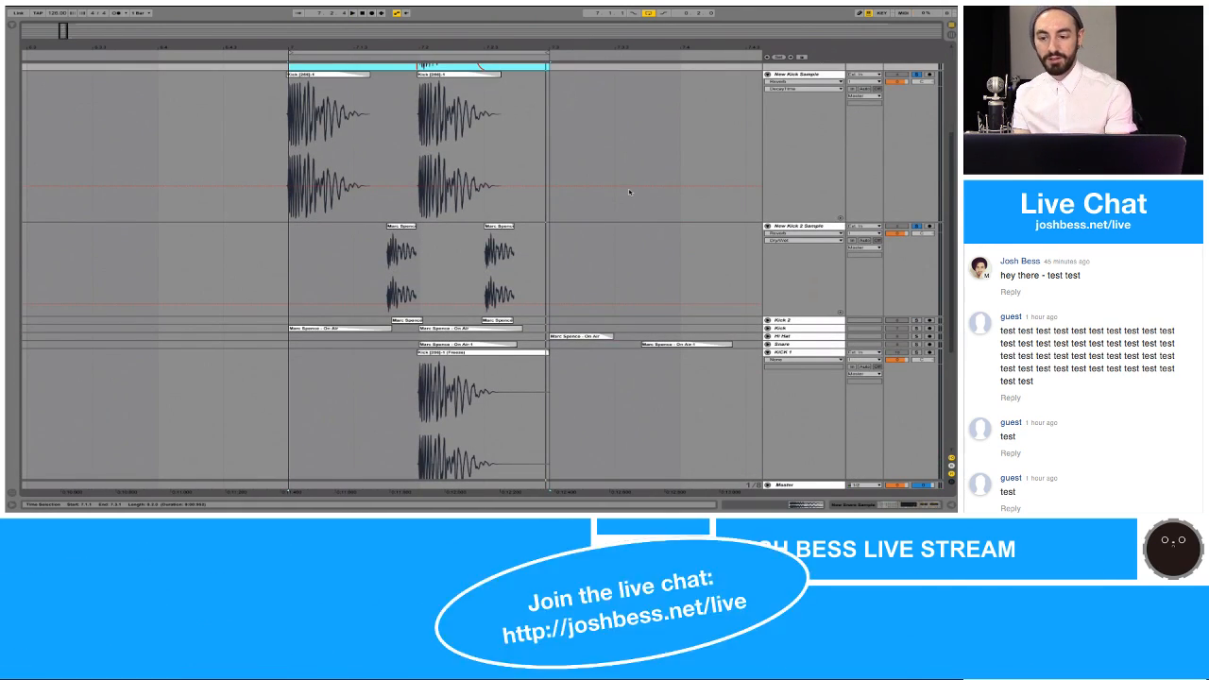
scroll(629, 192, down, 3)
key(ctrl+t)
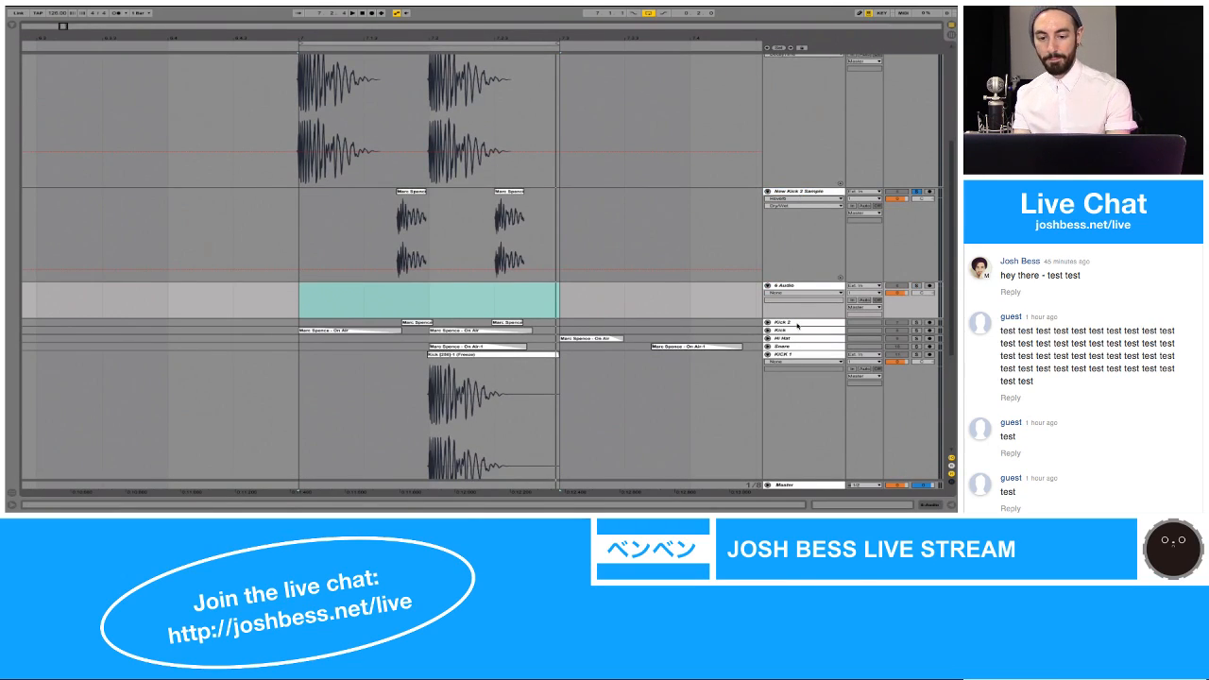
Step: Unfold and solo the Hi Hat track and play its extracted On Air hit
click(793, 339)
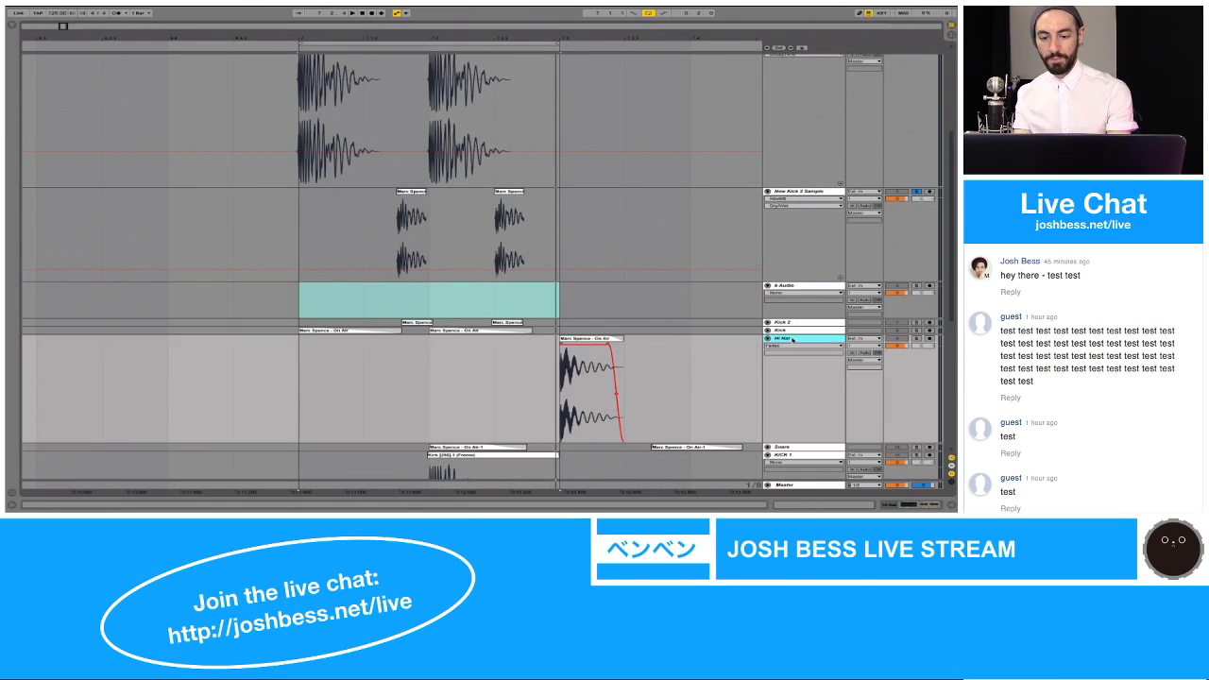
click(609, 338)
key(space)
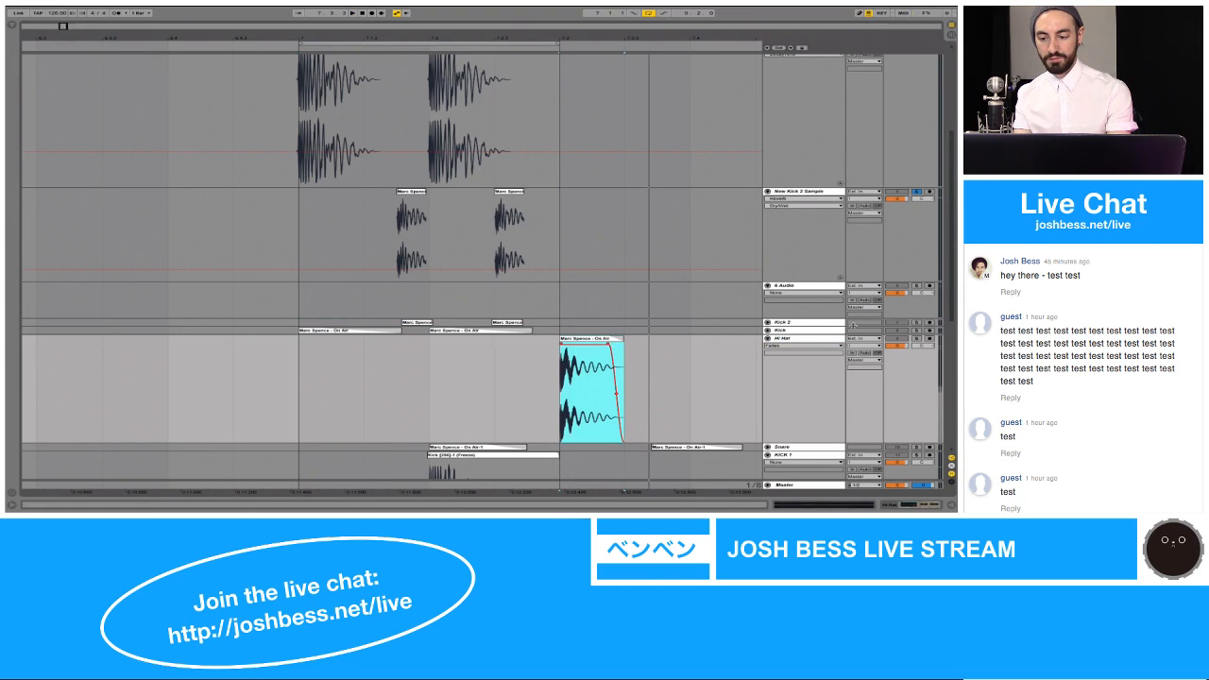
click(915, 336)
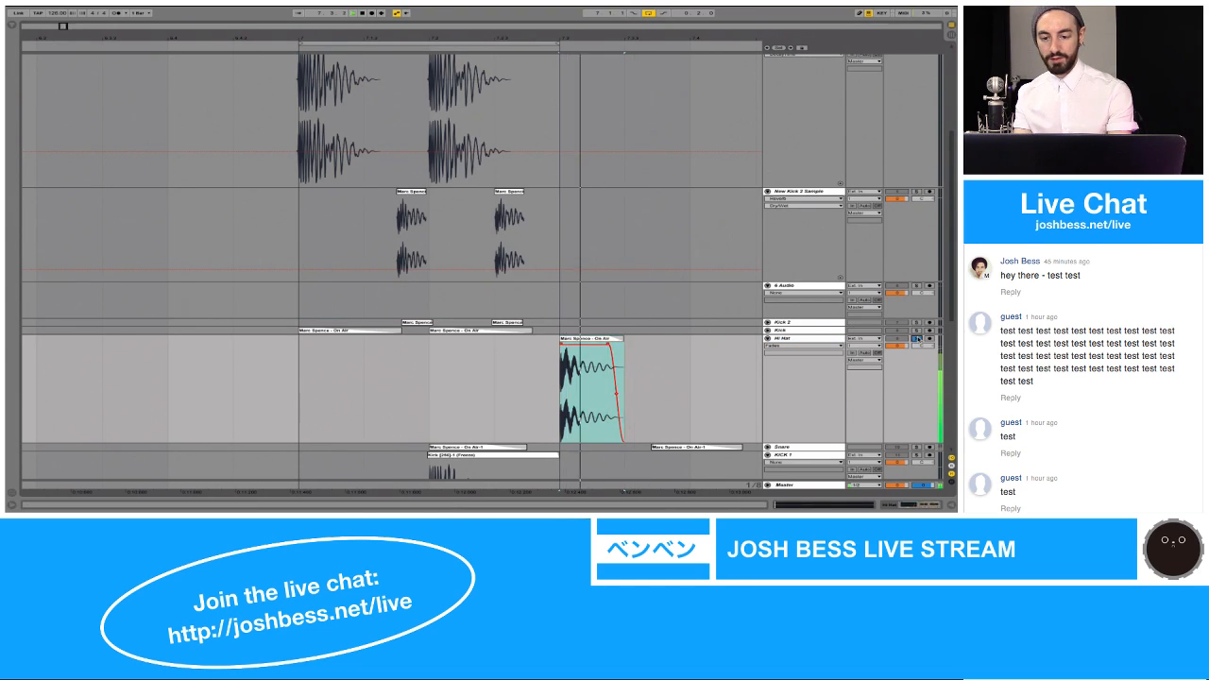
scroll(624, 309, up, 5)
scroll(623, 309, right, 3)
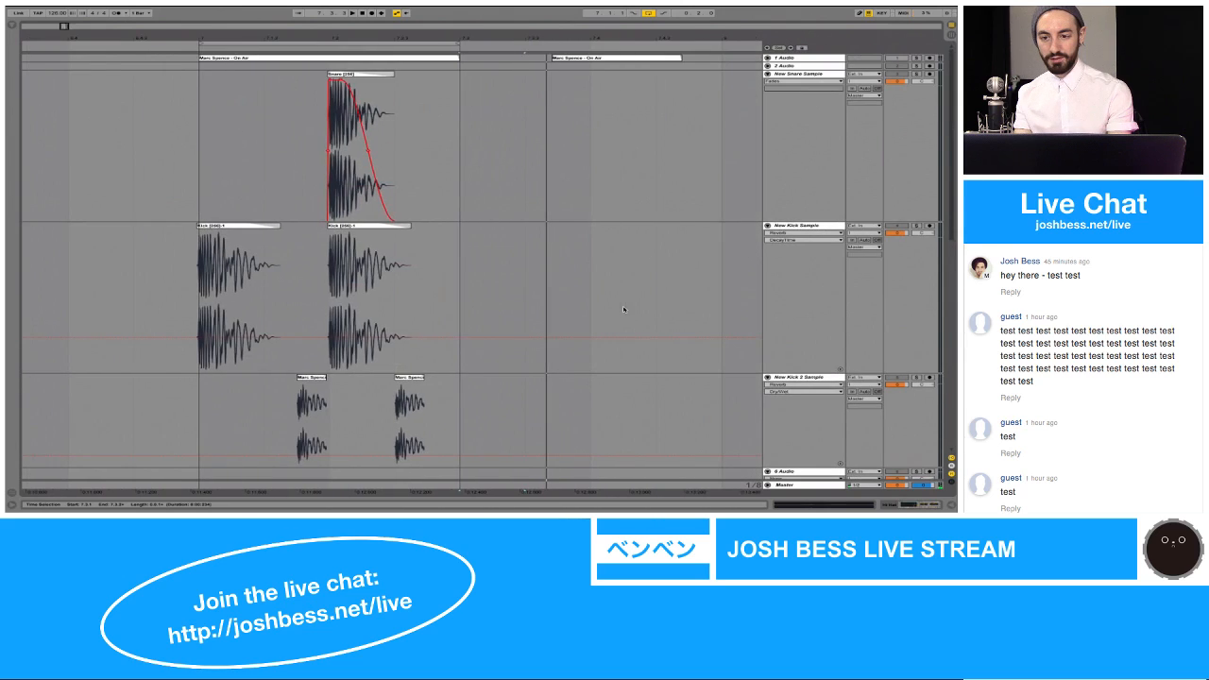
Step: Unfold and solo the 1 Audio track and play the long On Air clip from its beginning
click(768, 59)
scroll(726, 87, right, 10)
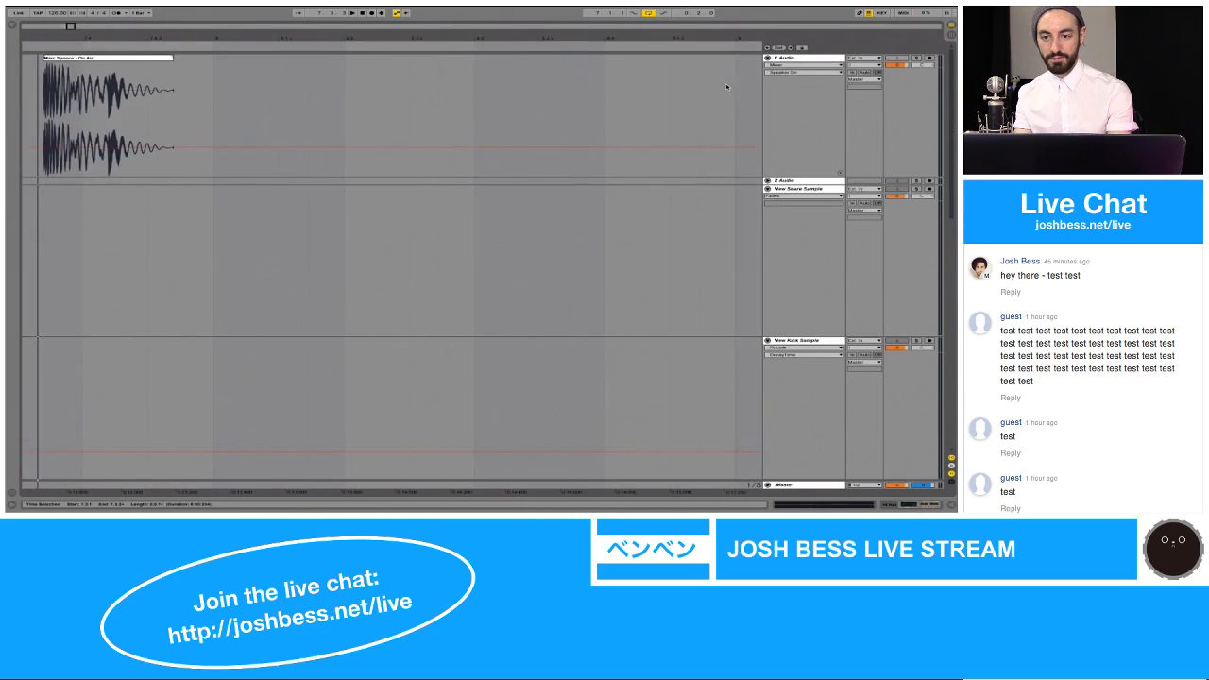
drag(705, 41, 705, 9)
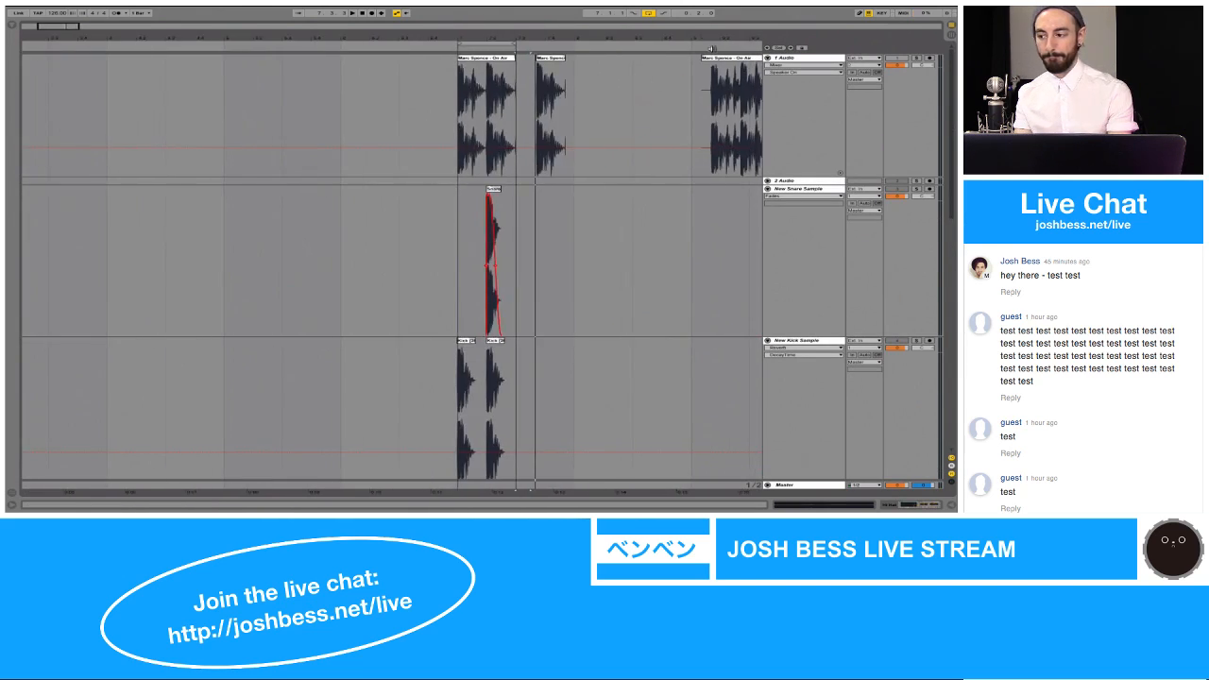
click(703, 83)
key(space)
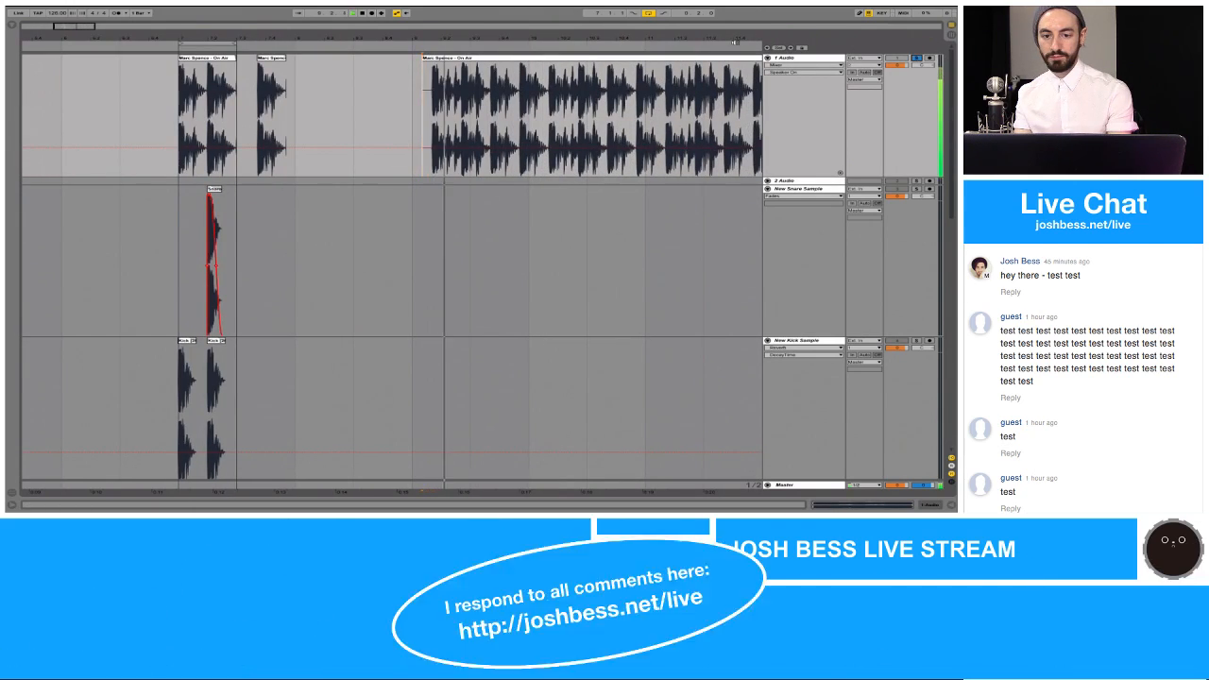
key(space)
key(space)
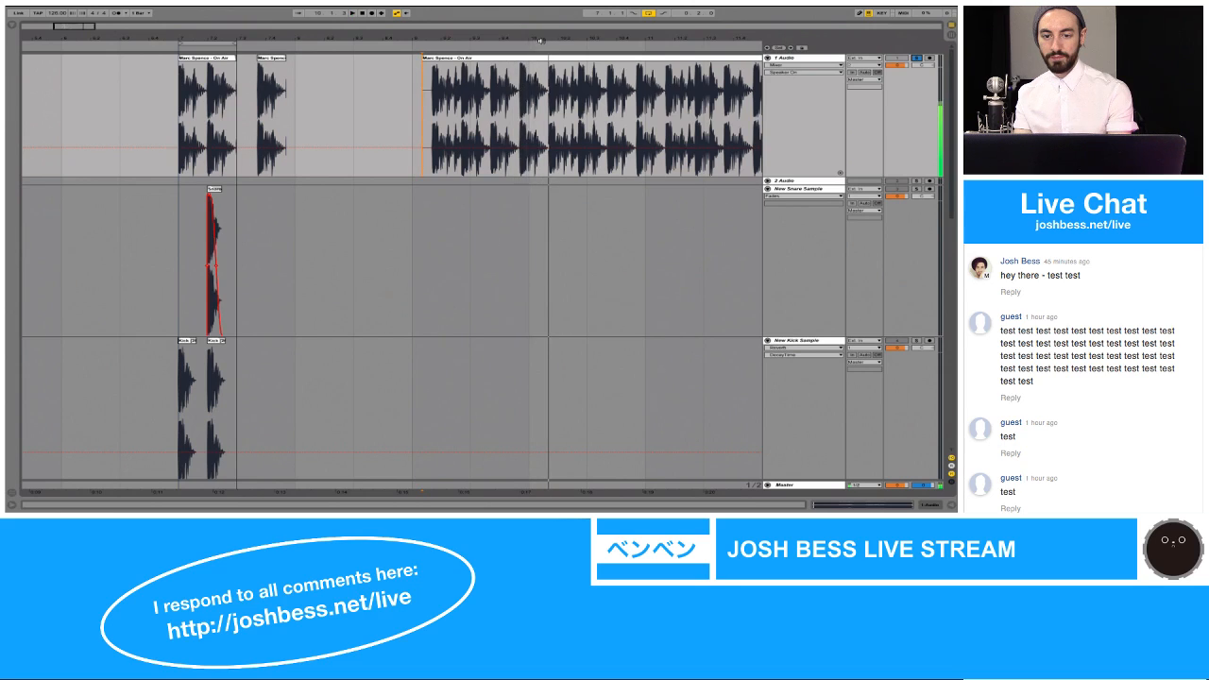
Step: Play the On Air clip from 9.3.1 and 9.4.1 and select the section from 9.4.1 to 9.4.3
drag(545, 39, 544, 36)
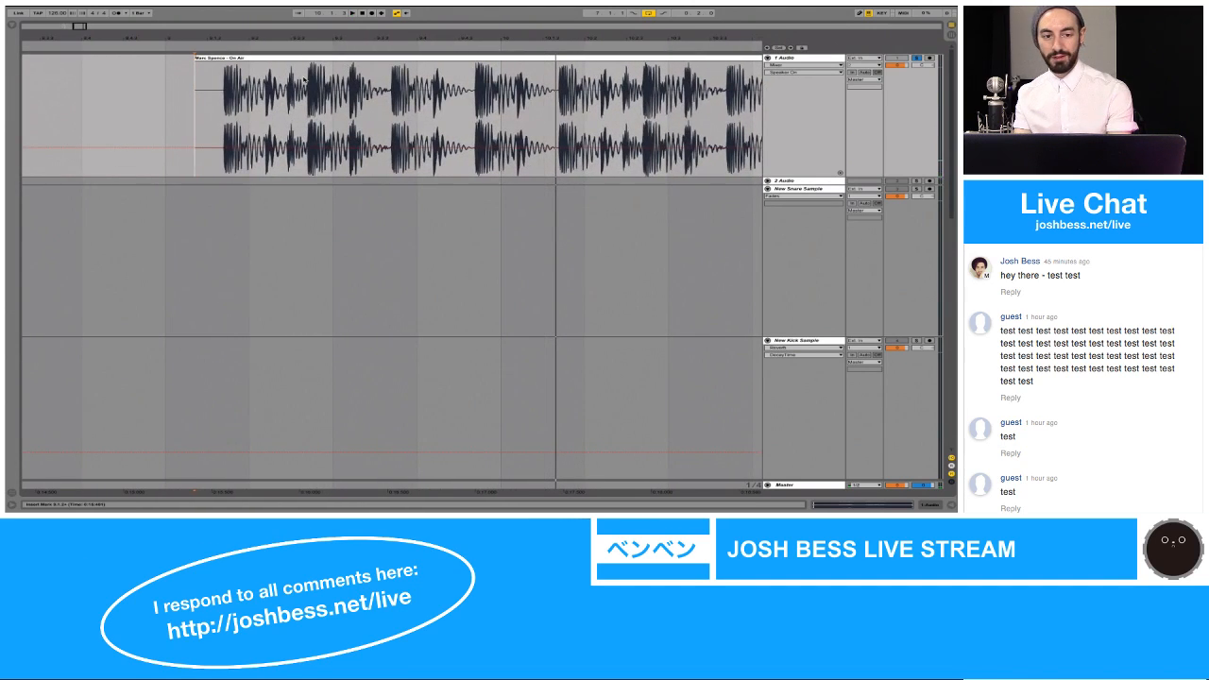
key(space)
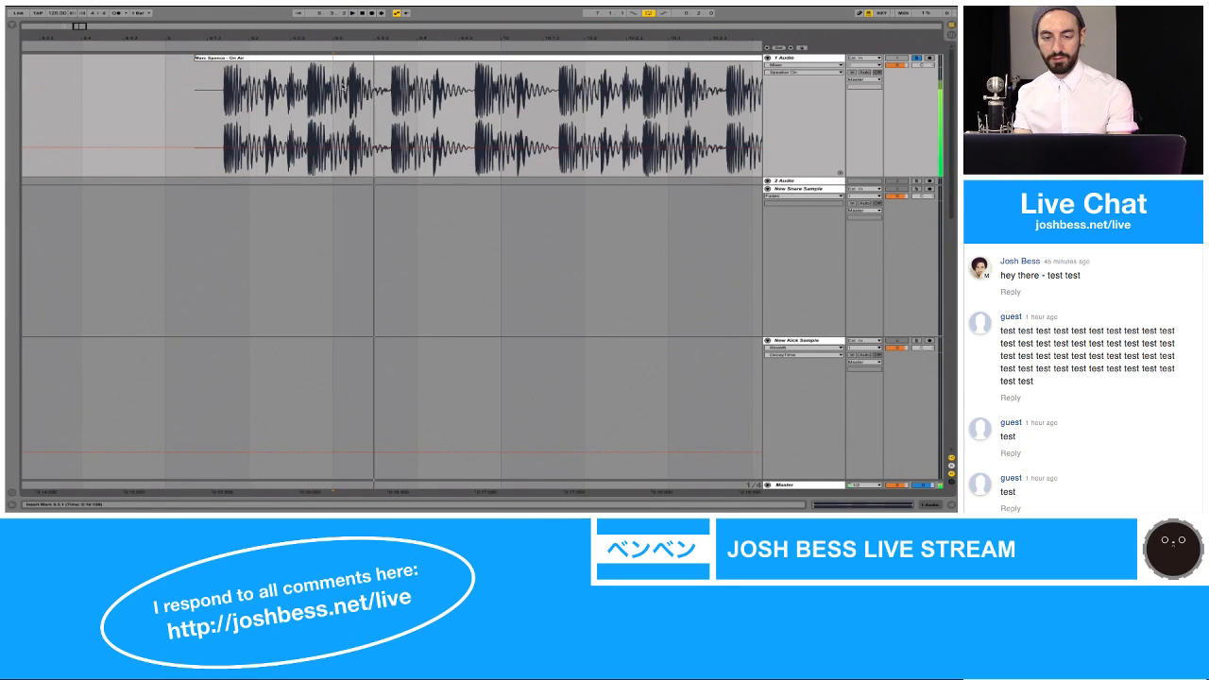
click(418, 90)
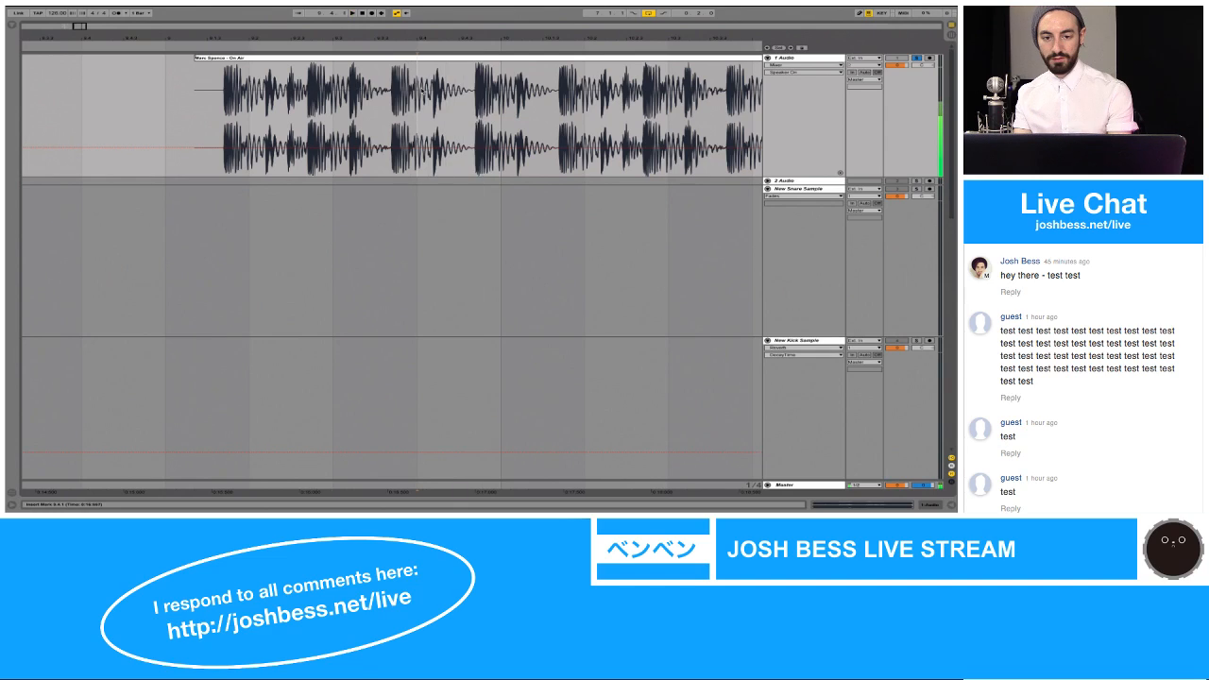
key(space)
key(space)
key(space)
key(space)
key(space)
key(space)
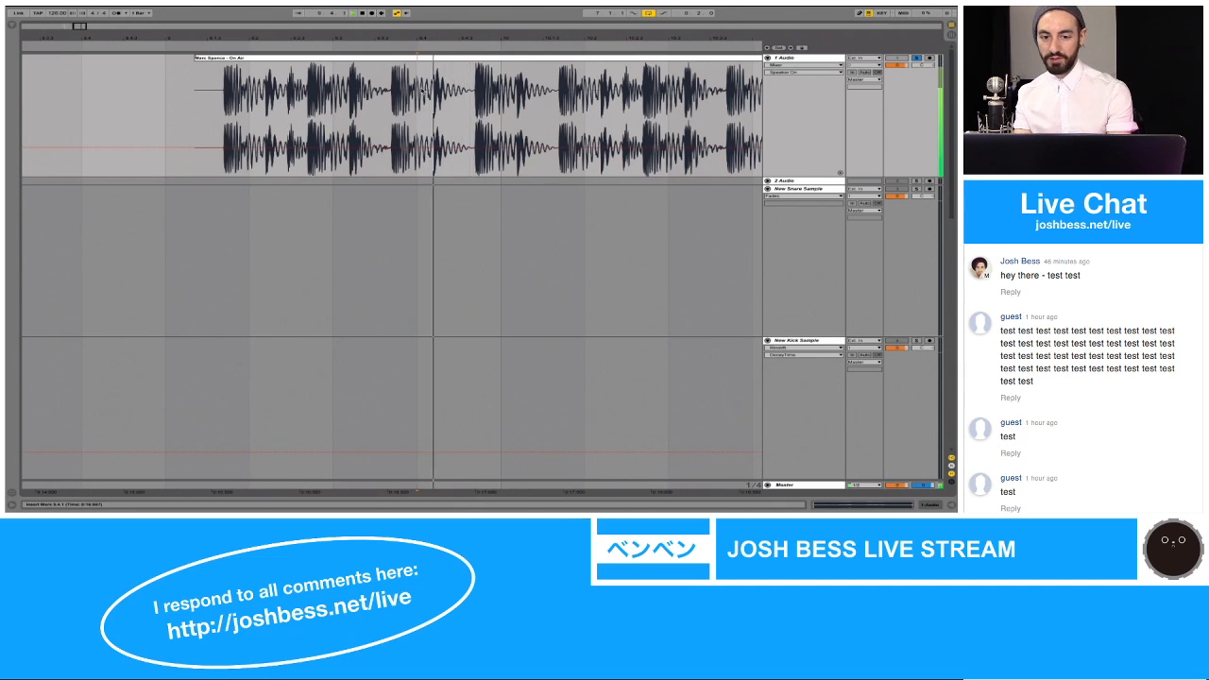
mouse_move(418, 90)
mouse_down()
mouse_move(472, 91)
mouse_move(422, 91)
mouse_move(462, 91)
mouse_up()
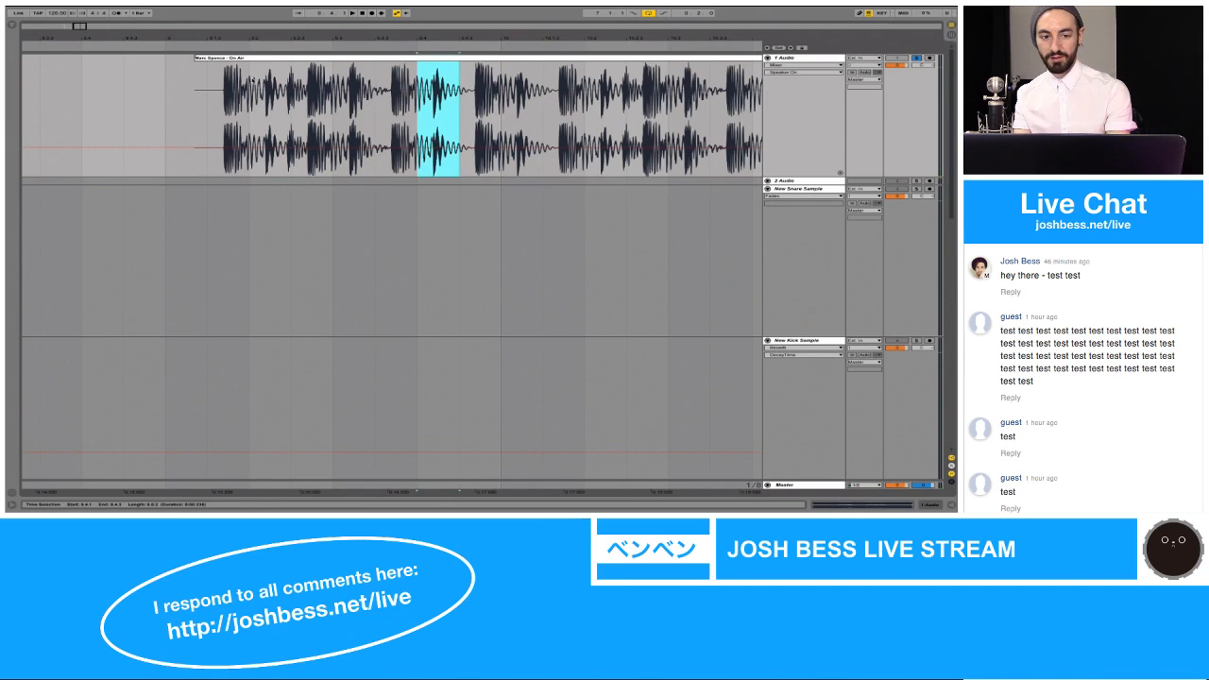
Step: Play the On Air clip from 9.1.3 and 9.2.1 and copy the hi-hat section from 9.2.1 to 9.2.3
click(208, 87)
key(space)
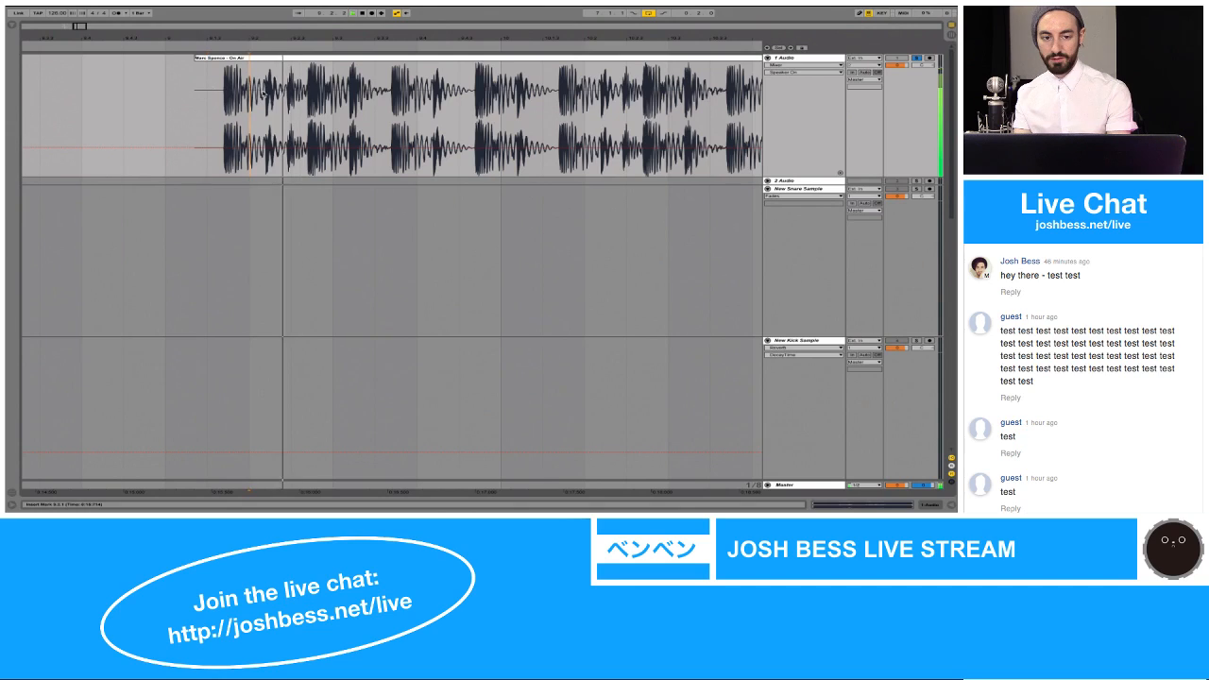
click(250, 93)
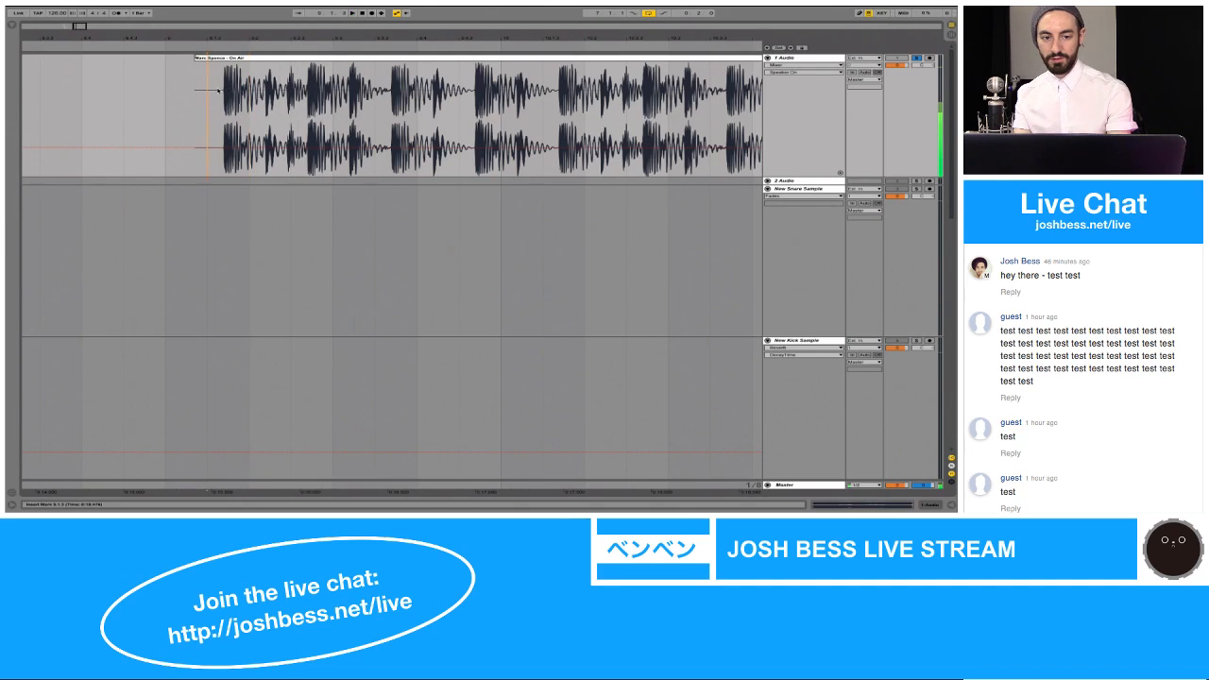
drag(251, 93, 289, 95)
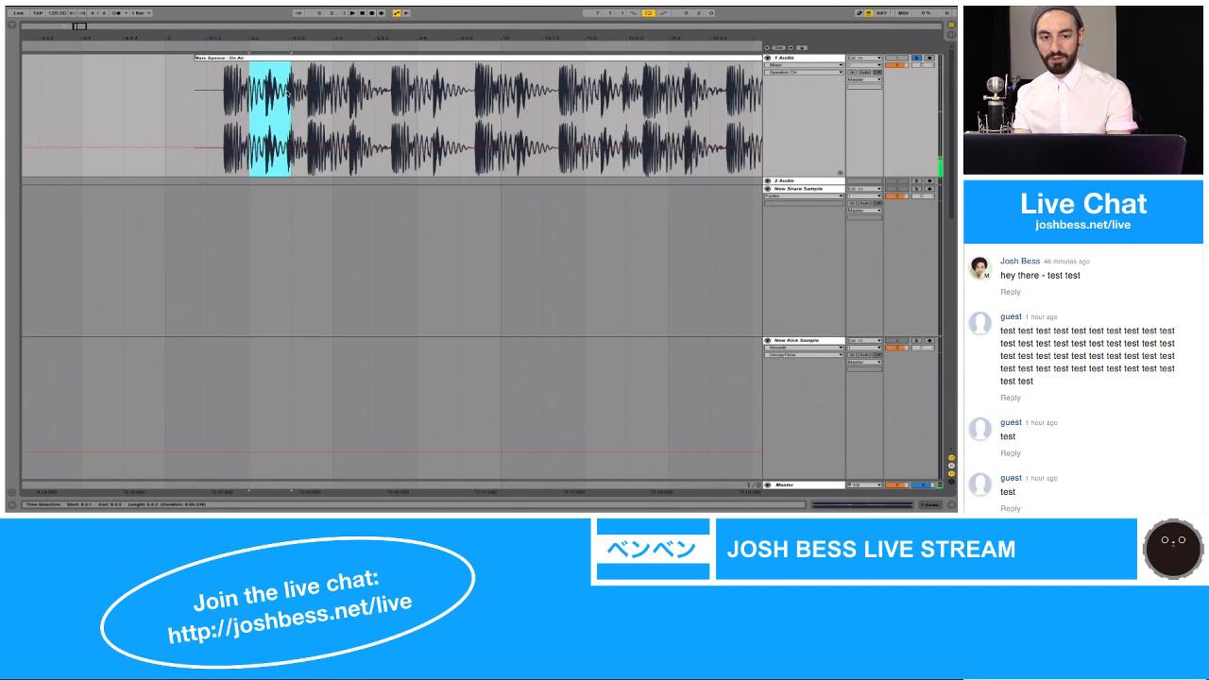
click(248, 90)
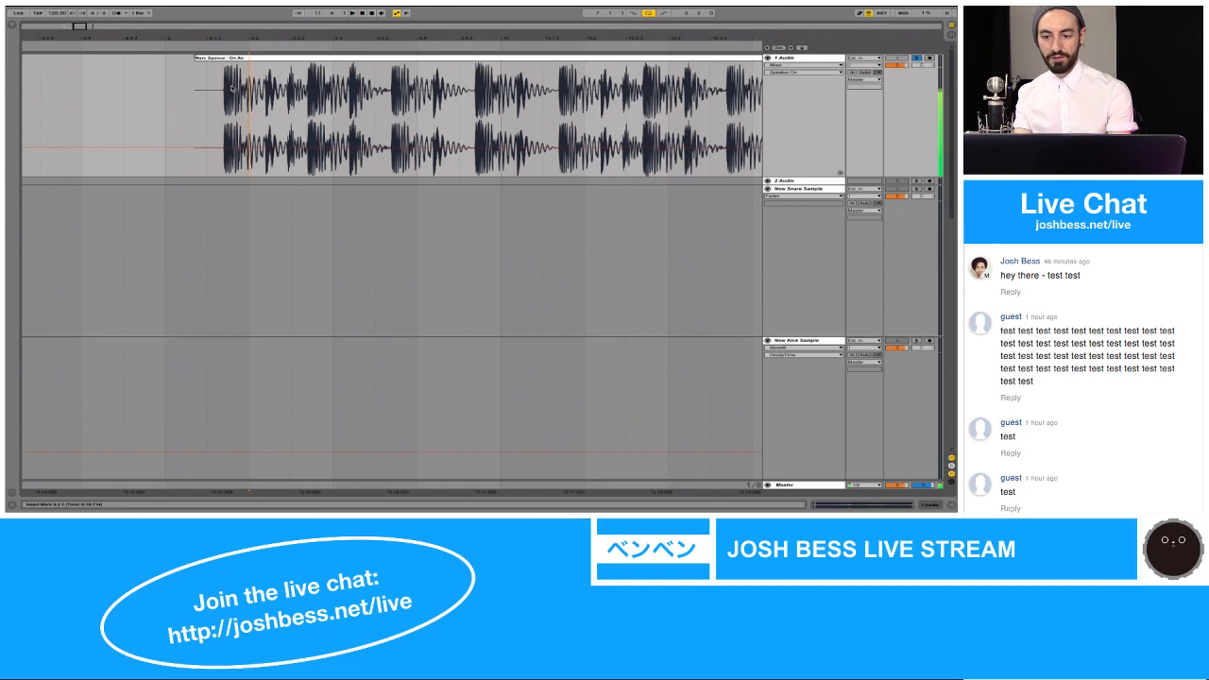
Step: Rename the empty audio track below New Kick 2 Sample as New Hi Hat Sample
scroll(231, 89, left, 12)
scroll(232, 89, right, 7)
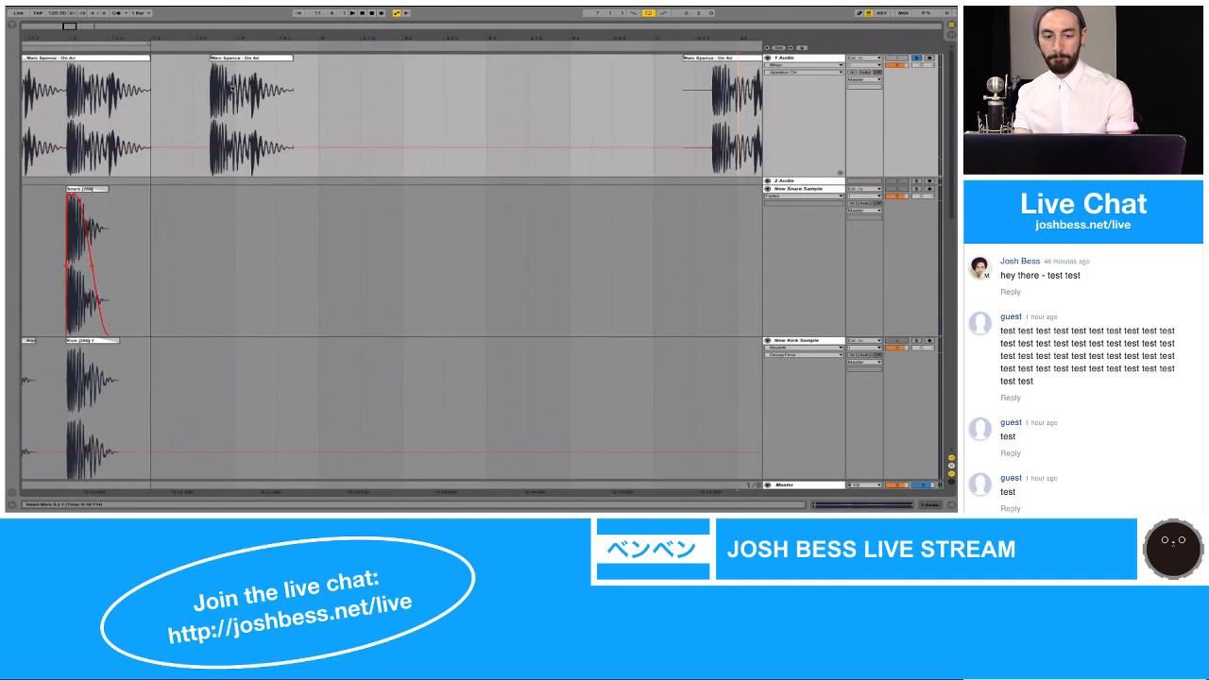
scroll(232, 88, left, 8)
scroll(232, 87, down, 4)
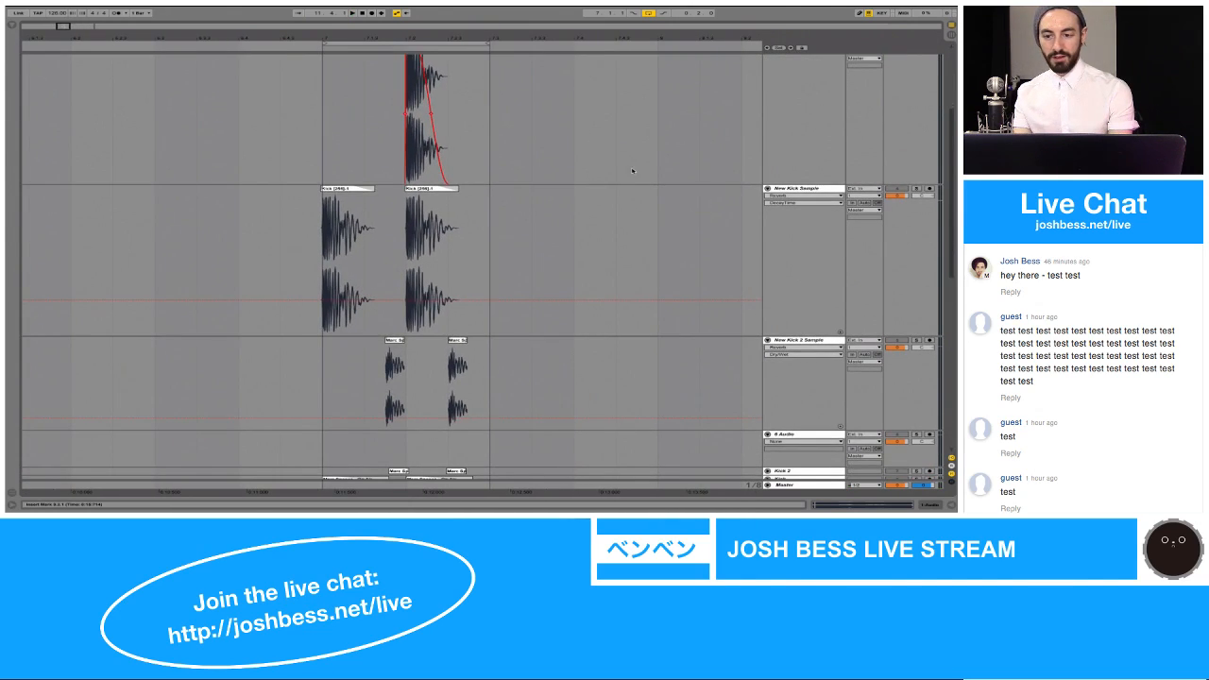
scroll(637, 176, down, 4)
scroll(646, 182, left, 2)
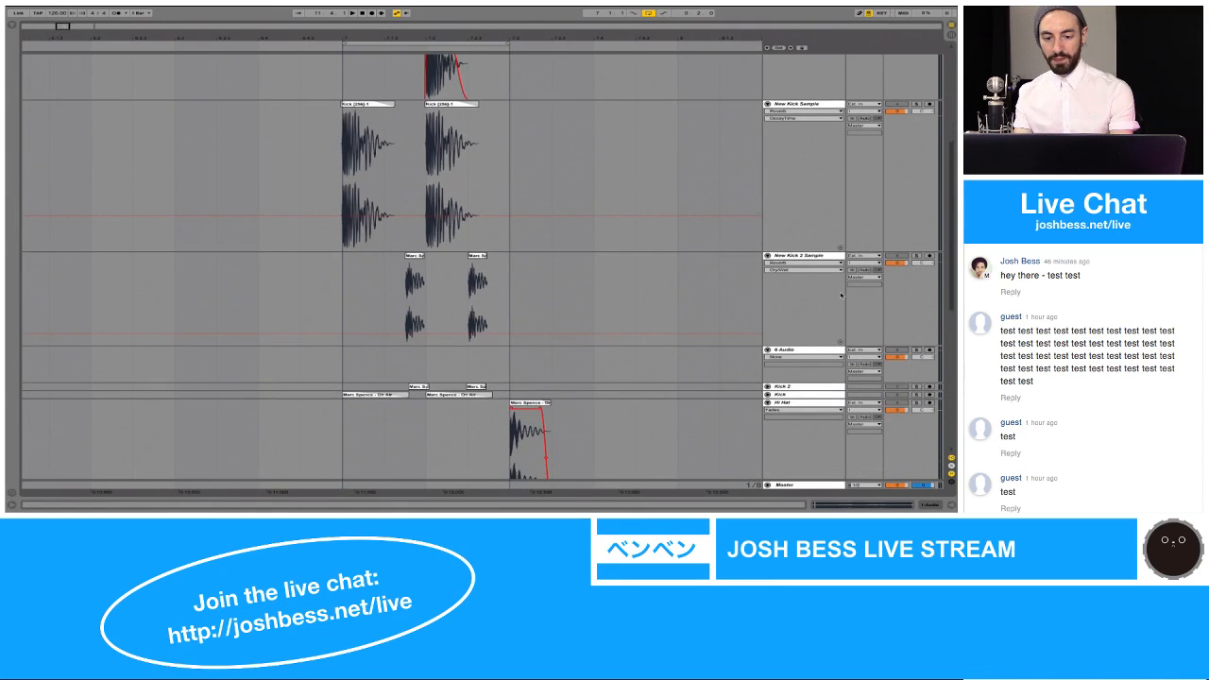
click(793, 351)
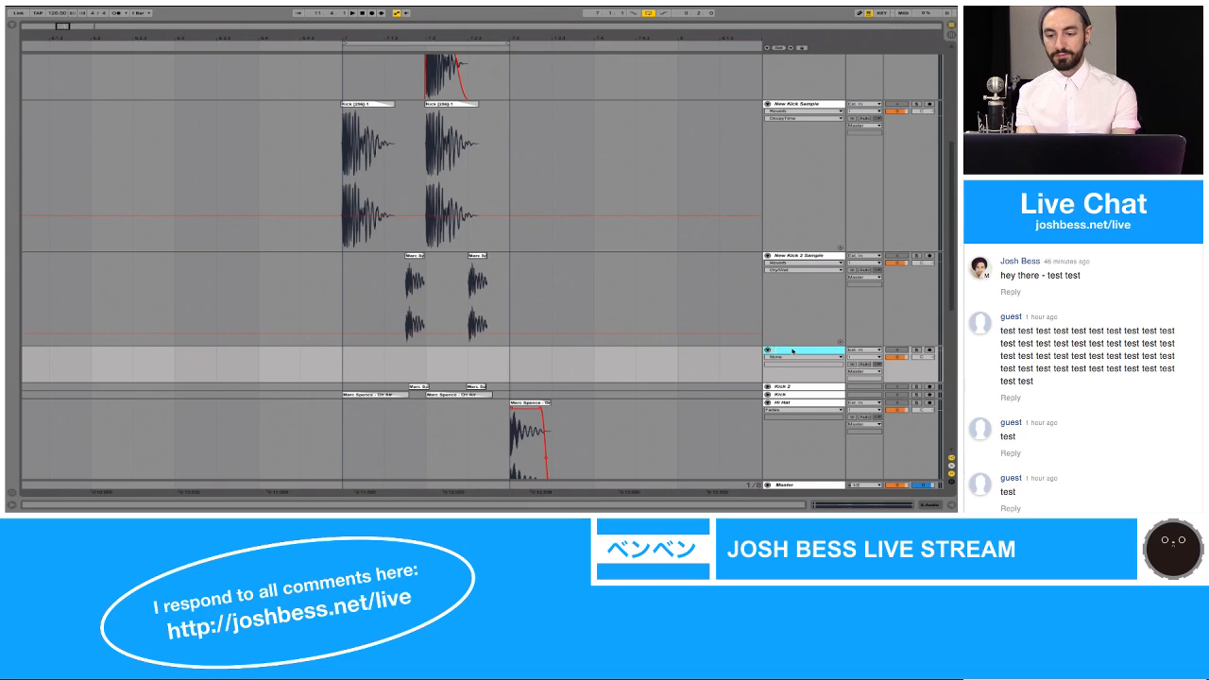
key(Delete)
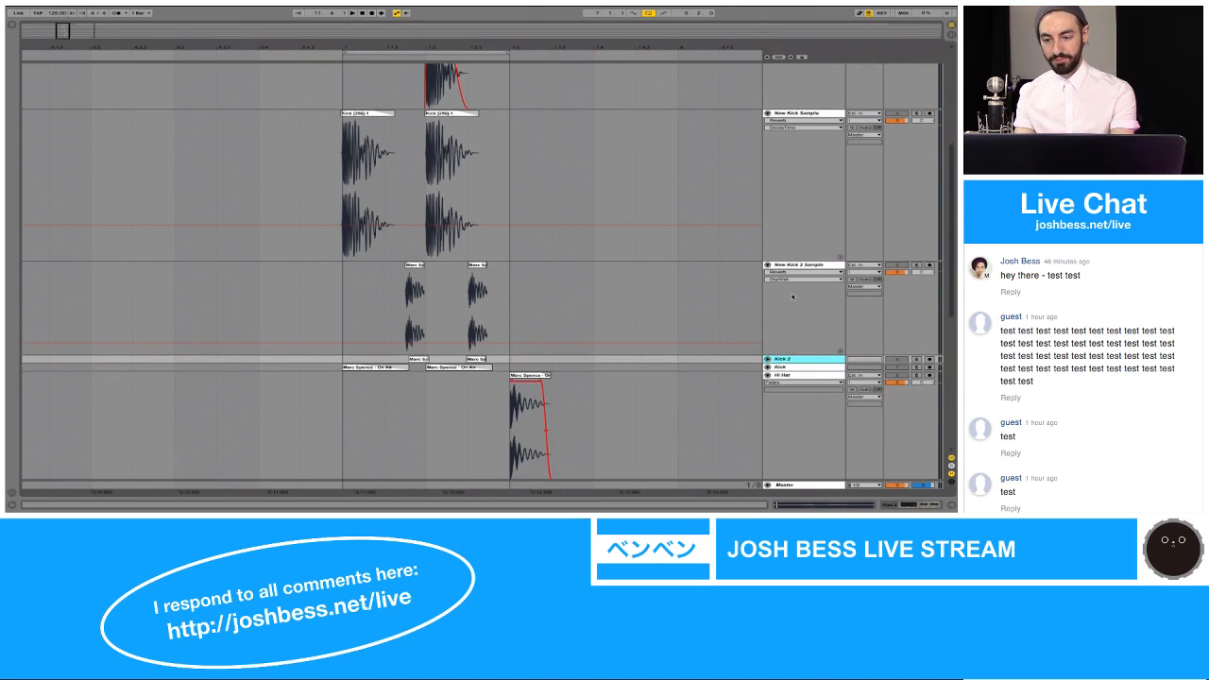
key(super+z)
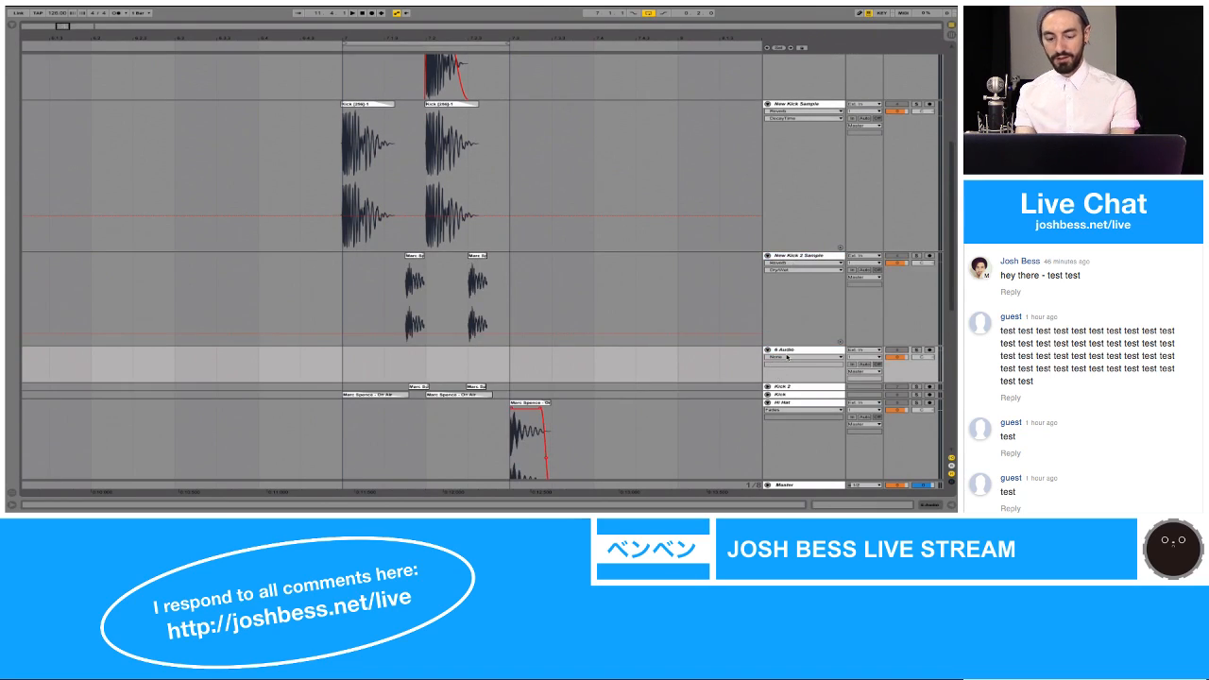
click(788, 351)
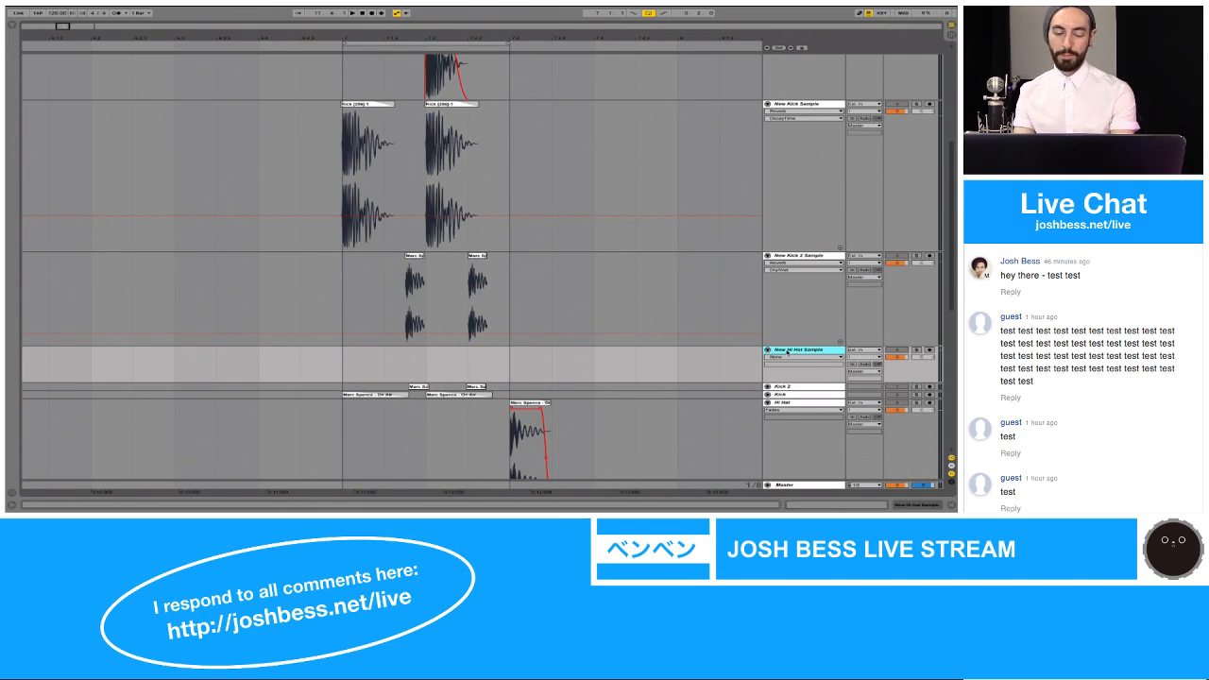
Step: Paste the copied hi-hat section at 7.1.3 on the New Hi Hat Sample track and make the track taller
click(351, 364)
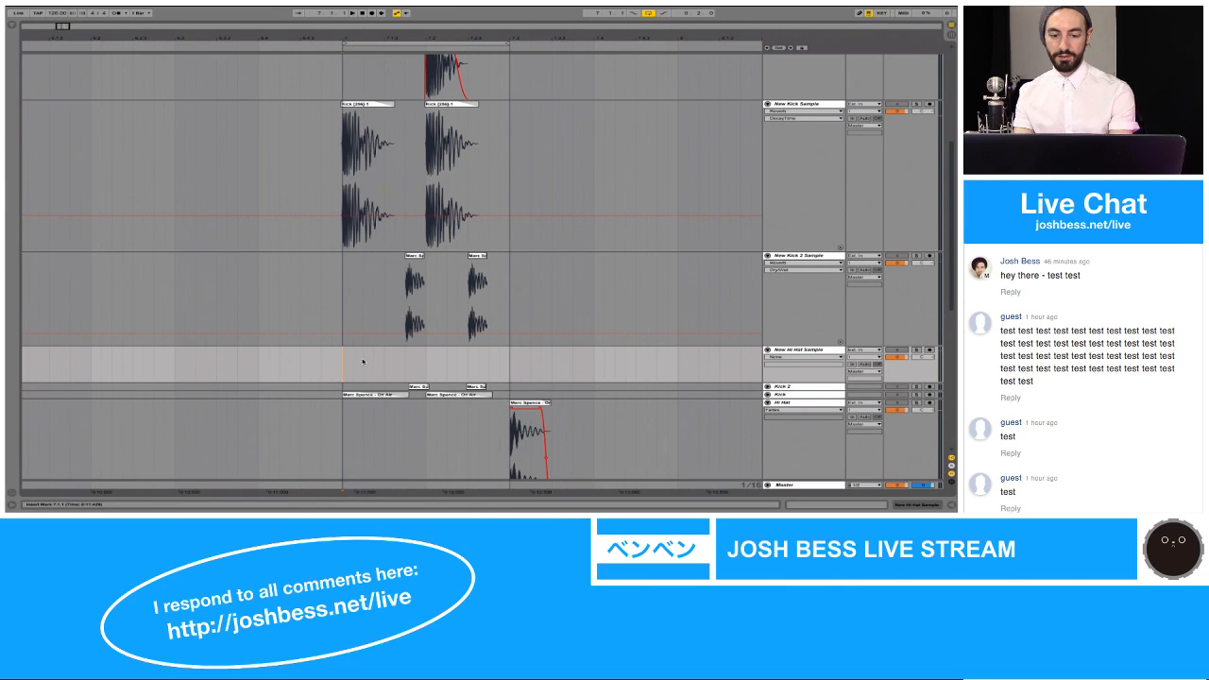
key(ctrl+v)
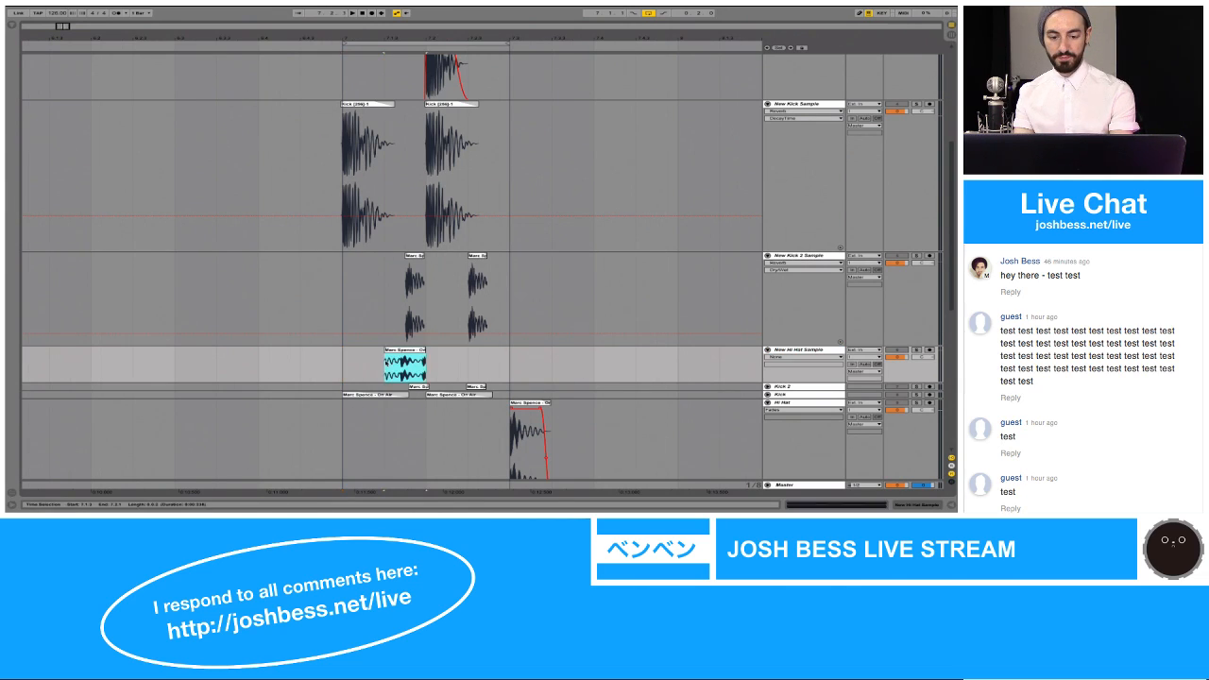
click(359, 361)
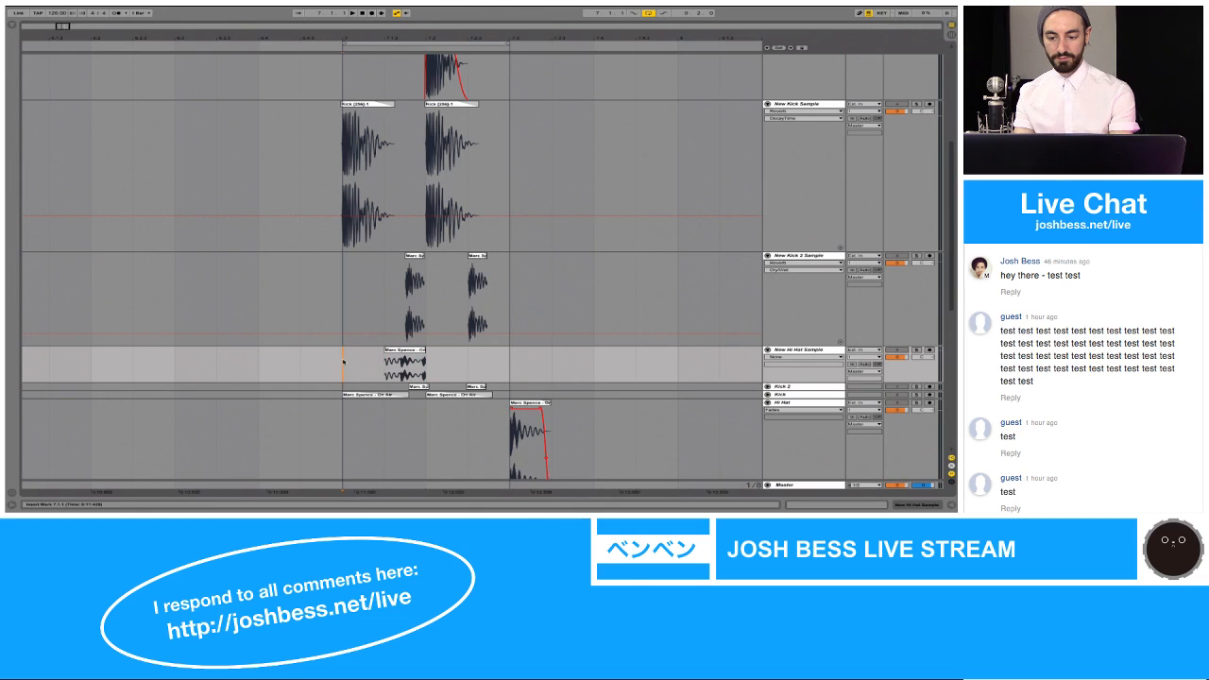
click(781, 382)
drag(779, 381, 779, 439)
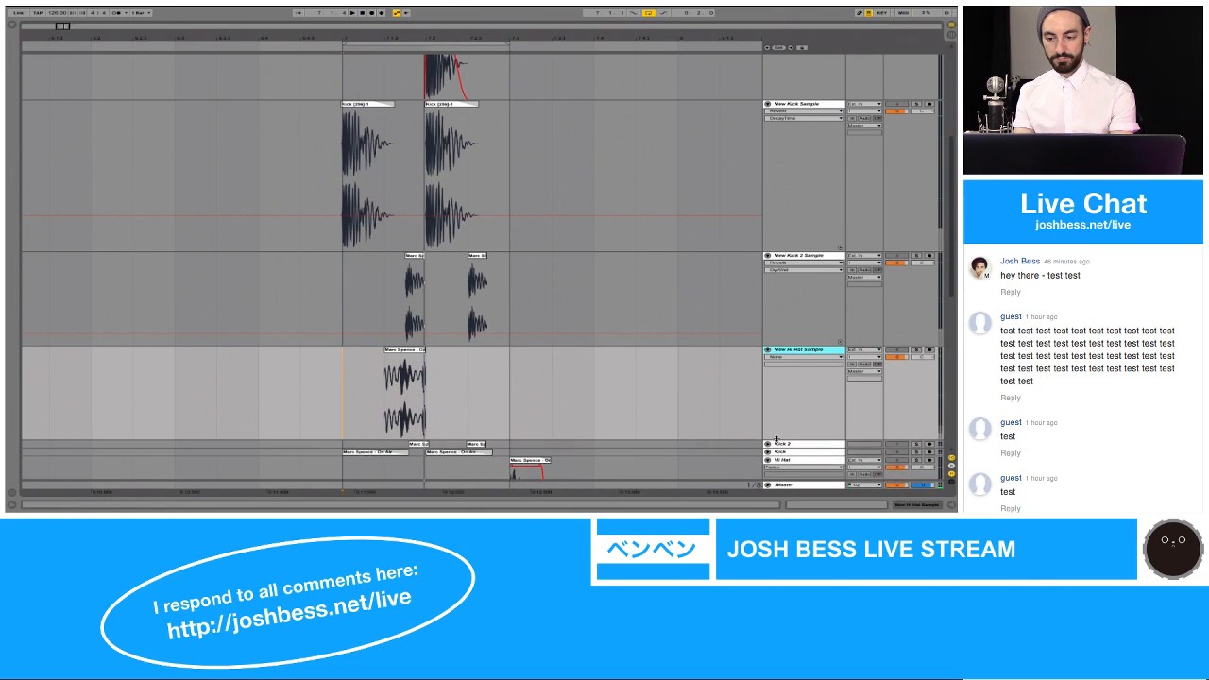
Step: Solo the New Hi Hat Sample track, play it from 7.1.1 and open the pasted clip's sample details
click(919, 350)
key(space)
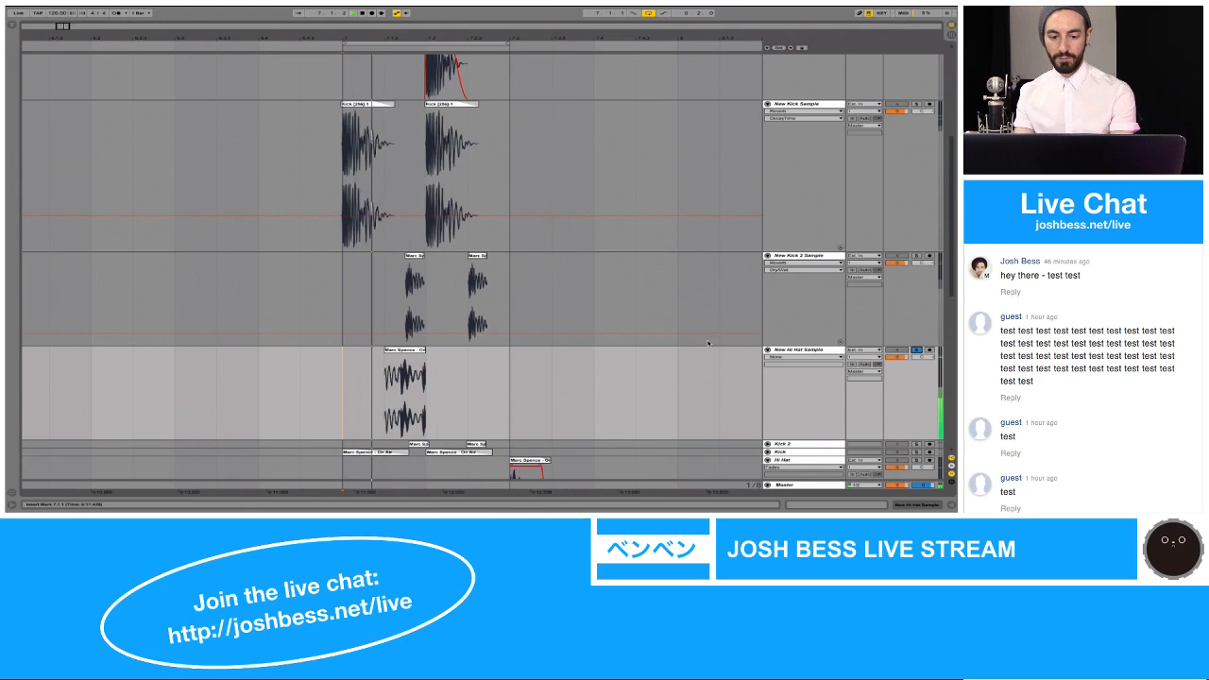
click(396, 353)
double_click(397, 352)
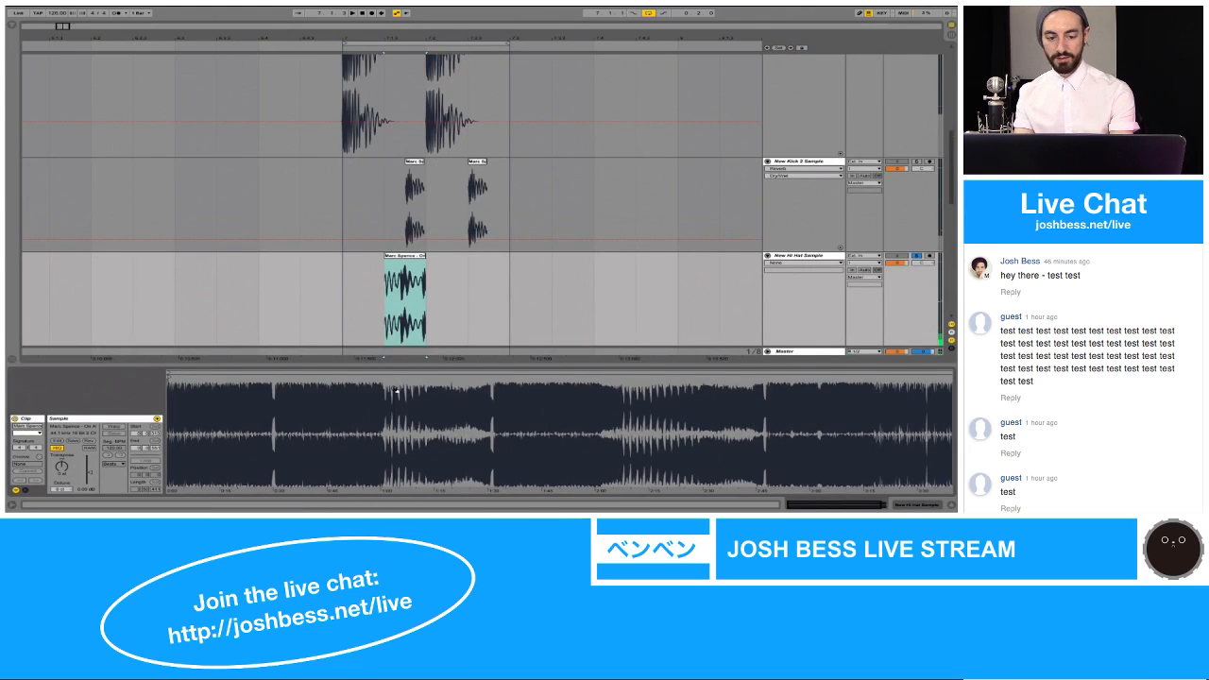
Step: Trim the clip's sample start to the hi-hat's onset and its end before the next hit, and play it
drag(180, 386, 176, 386)
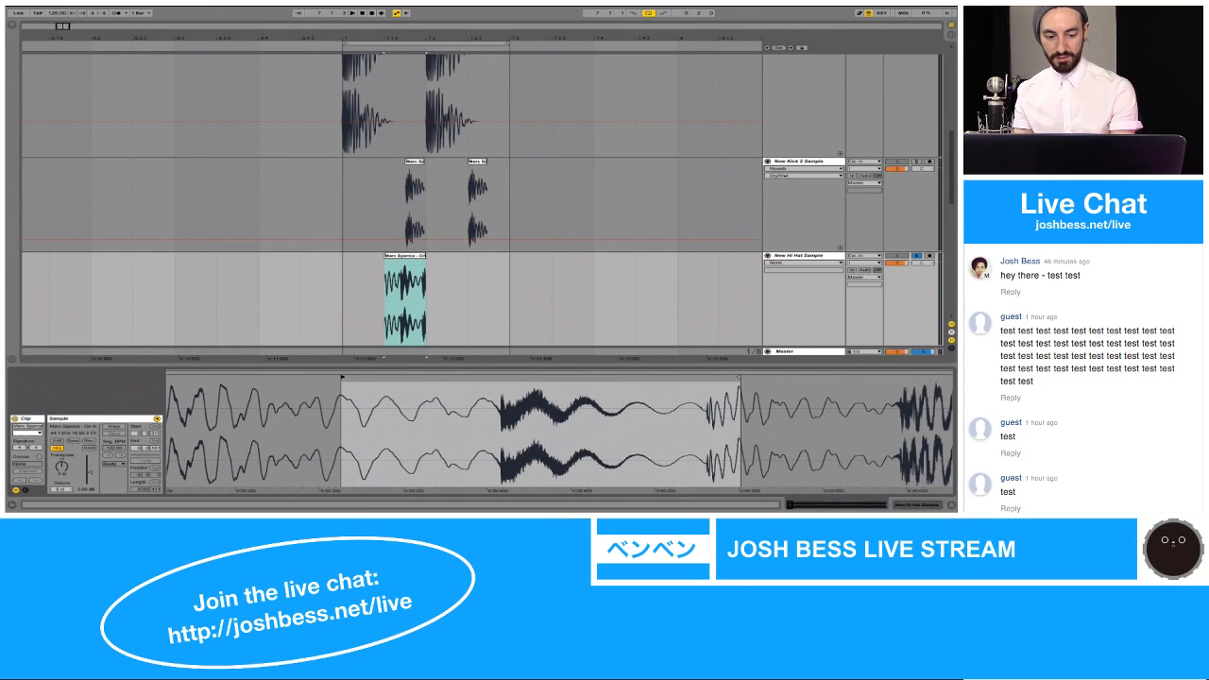
mouse_move(341, 377)
mouse_down()
mouse_move(218, 377)
mouse_move(498, 377)
mouse_up()
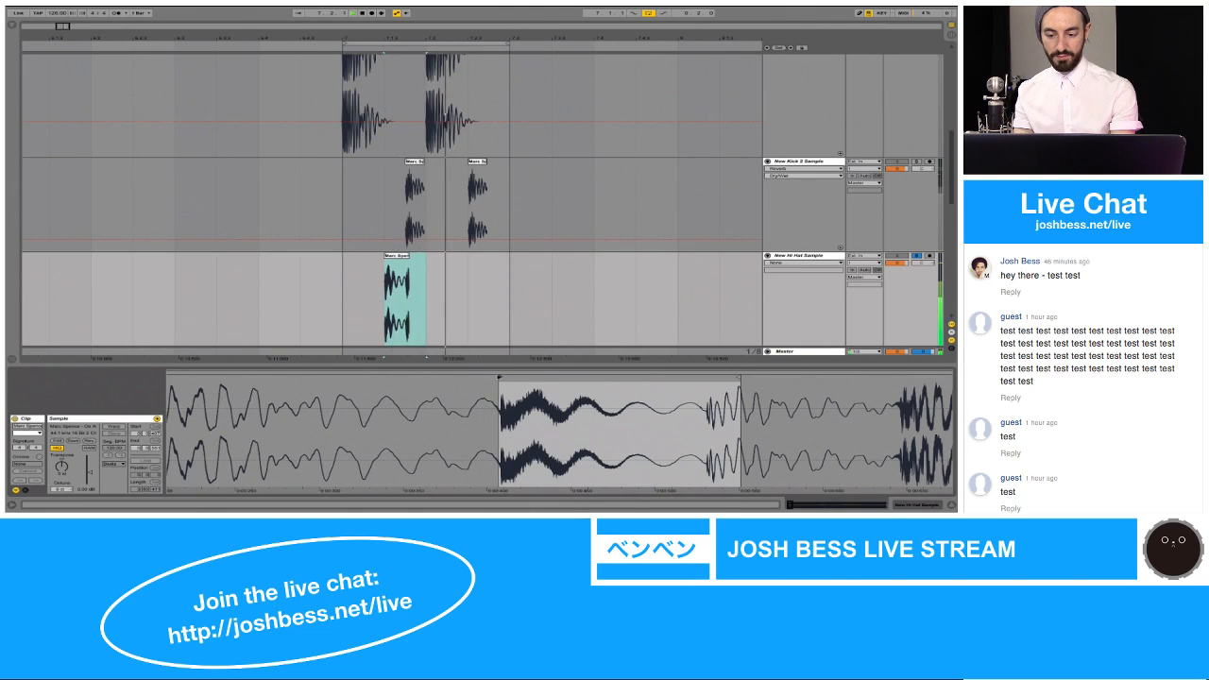
drag(739, 377, 677, 377)
key(space)
key(space)
Step: Move the hi-hat sample's start marker slightly earlier, onto a zero crossing just before the transient
drag(500, 396, 500, 472)
key(plus)
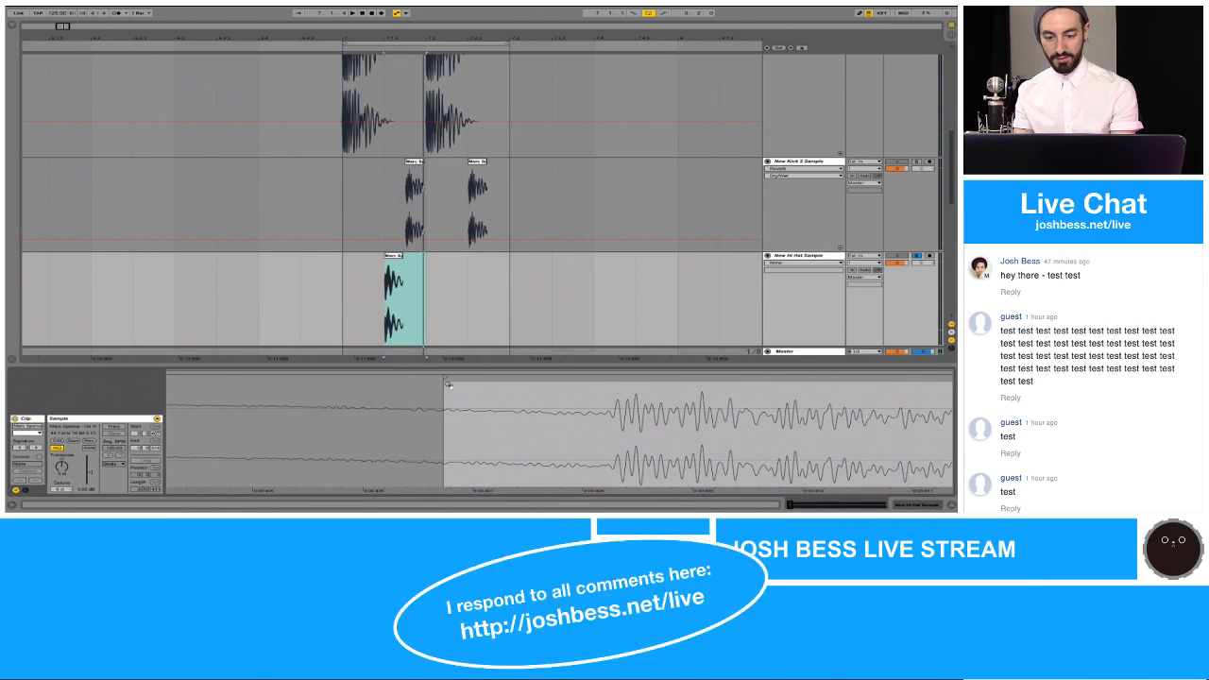
mouse_move(443, 377)
mouse_down()
mouse_move(383, 377)
mouse_move(394, 379)
mouse_up()
key(space)
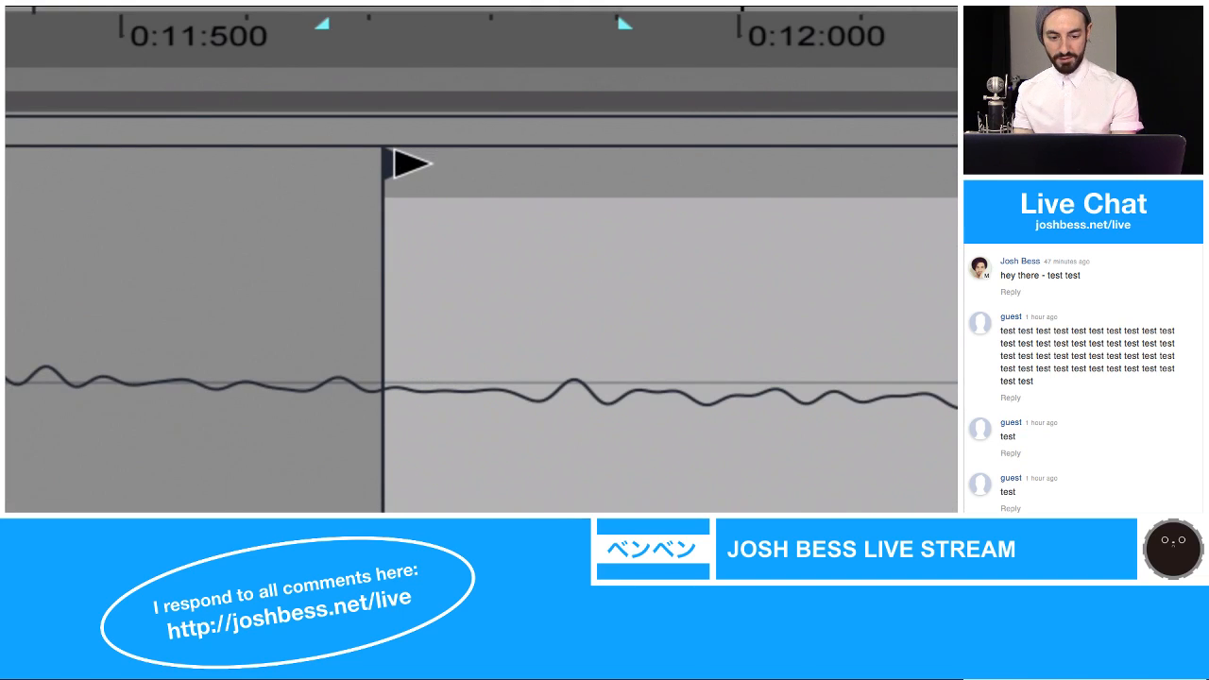
drag(416, 154, 260, 156)
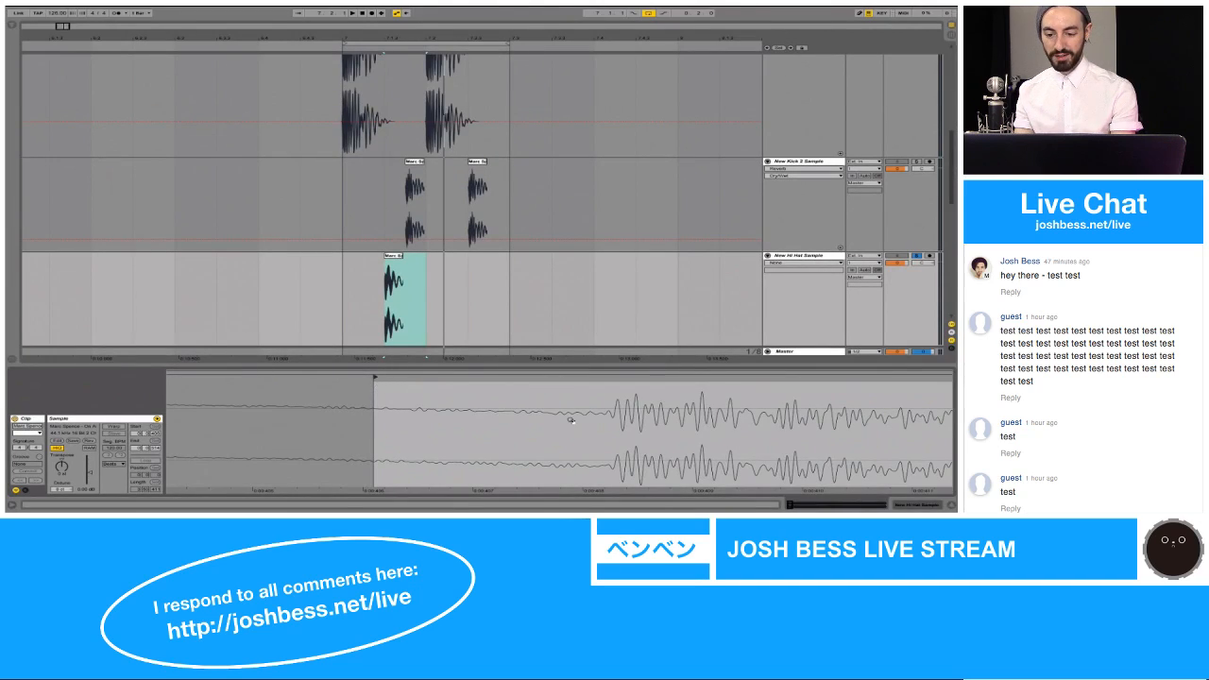
Step: Place the hi-hat sample's end marker on a zero crossing and consolidate the trimmed clip
drag(570, 420, 587, 420)
drag(777, 394, 777, 472)
click(729, 391)
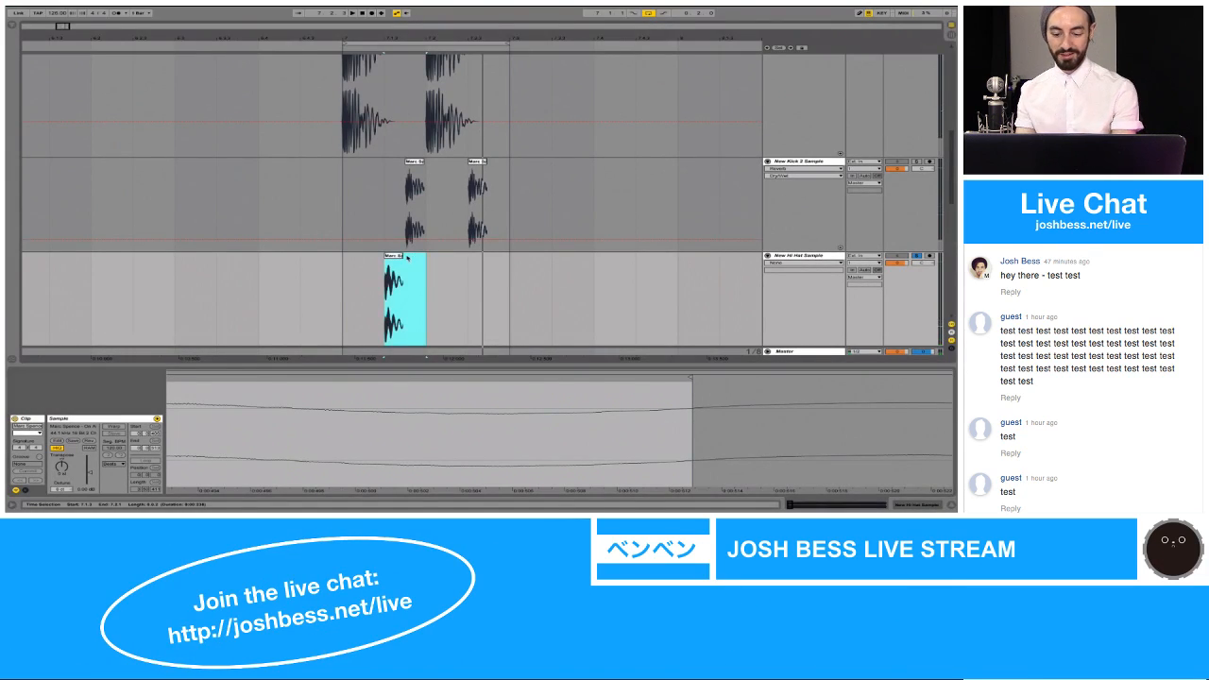
click(402, 256)
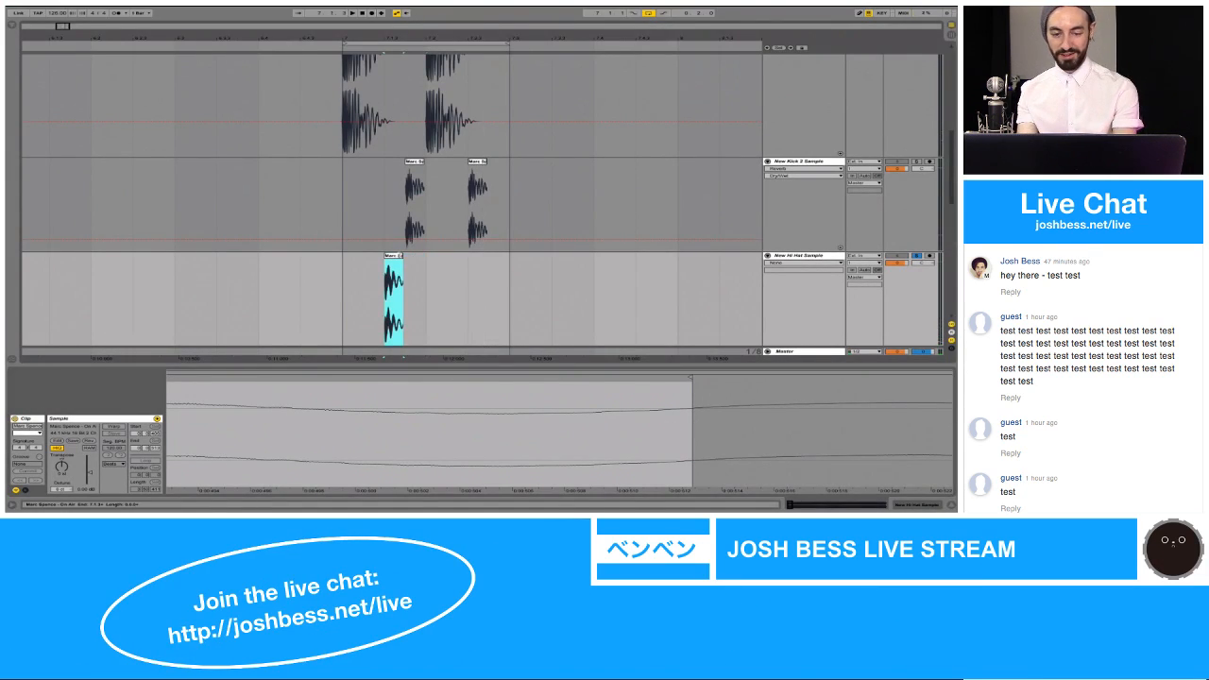
key(ctrl+j)
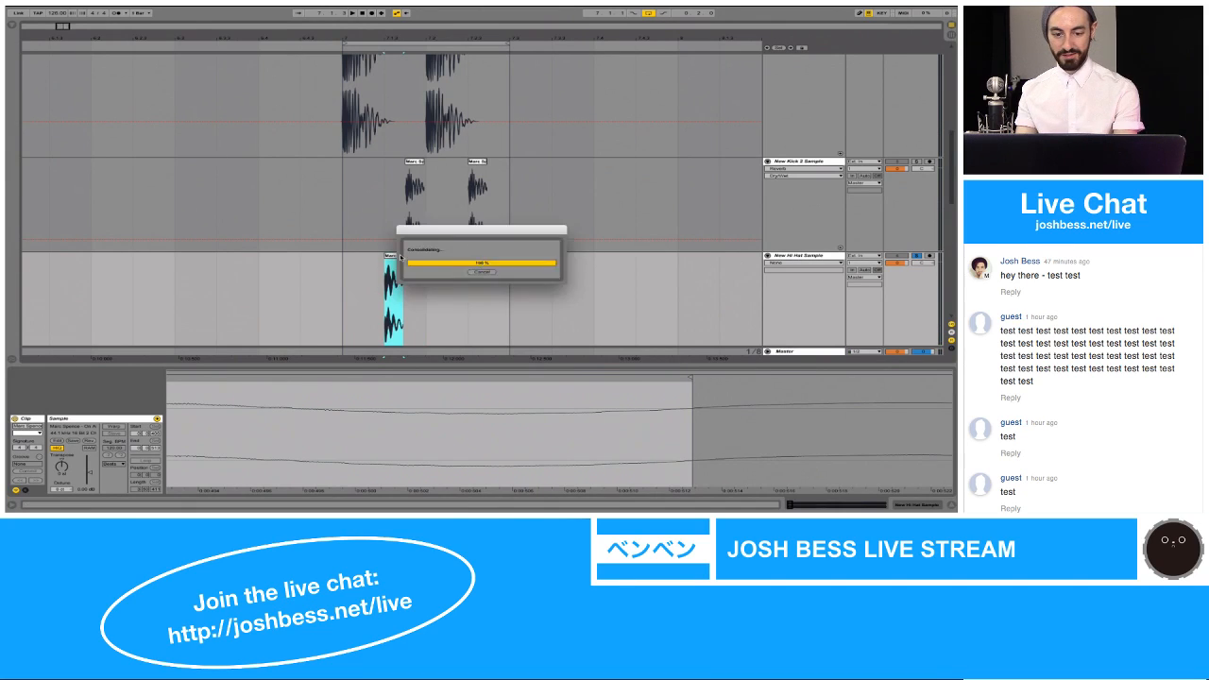
Step: Reshape the fades on the New Hi Hat Sample clip with a longer fade-out over the tail and no fade-in
click(785, 263)
click(779, 274)
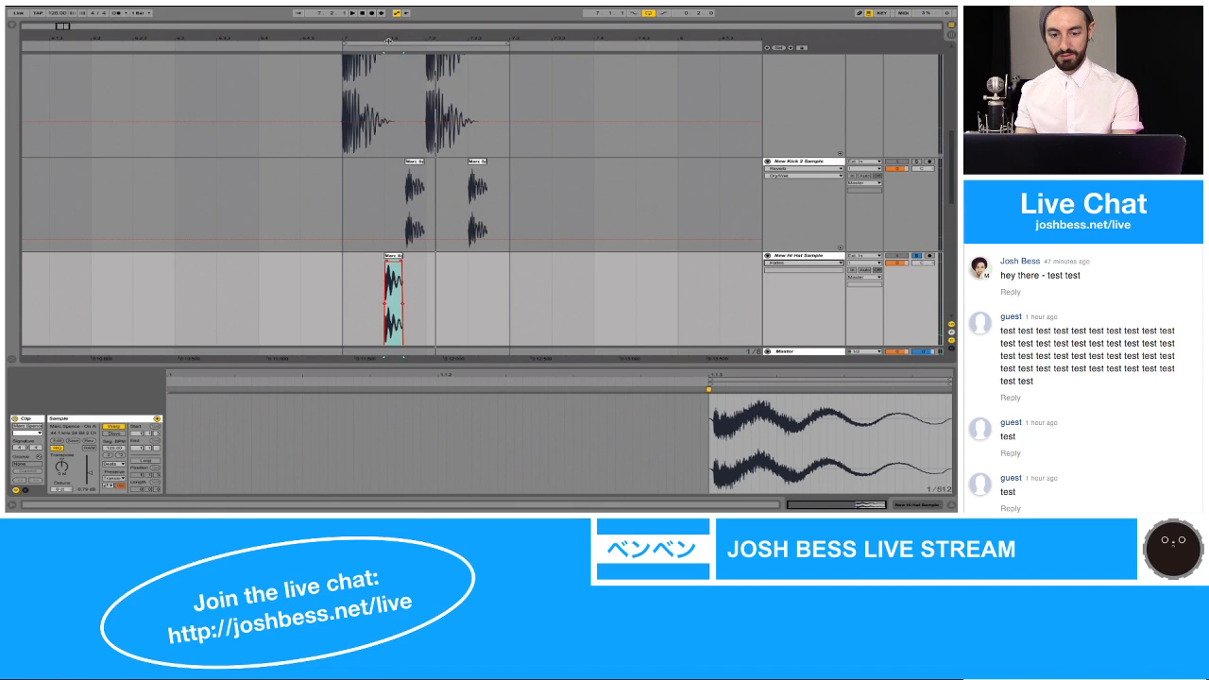
drag(388, 41, 388, 143)
key(space)
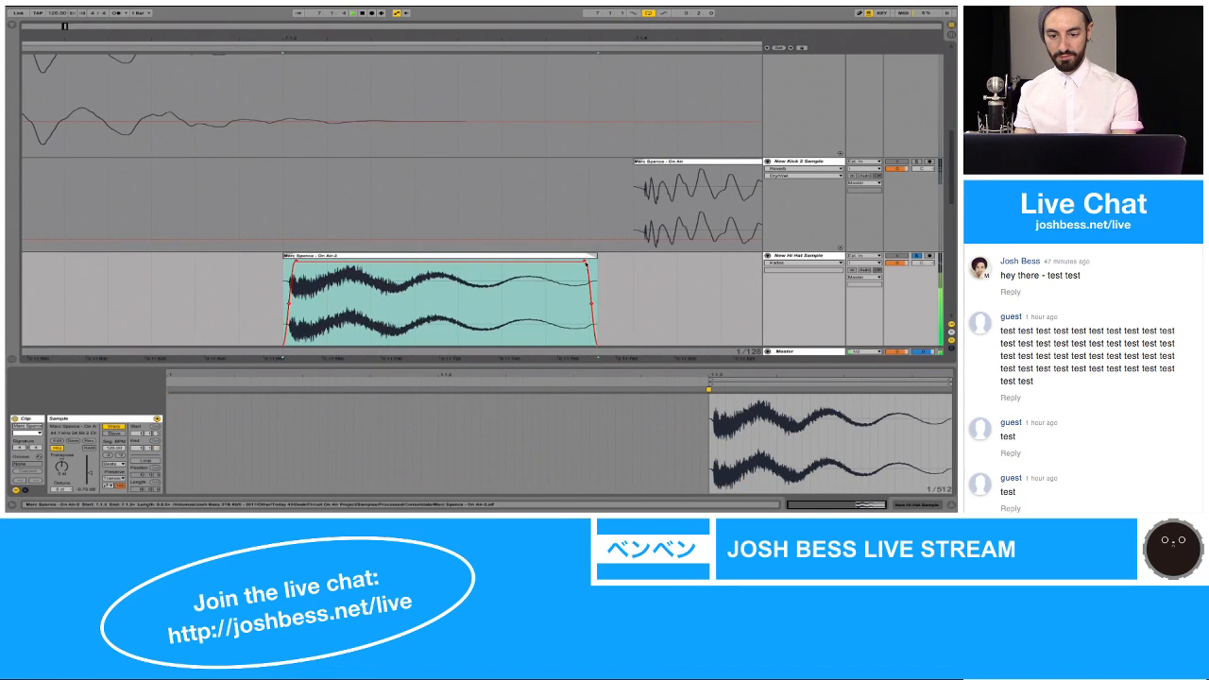
drag(586, 262, 523, 261)
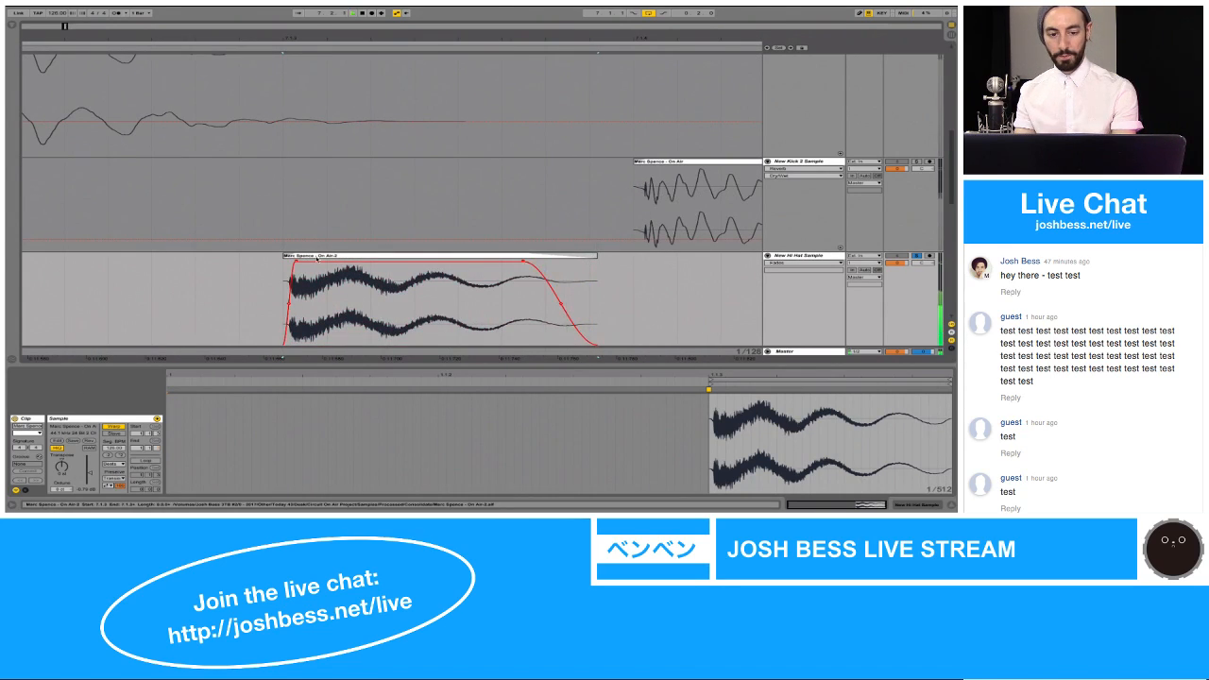
click(272, 262)
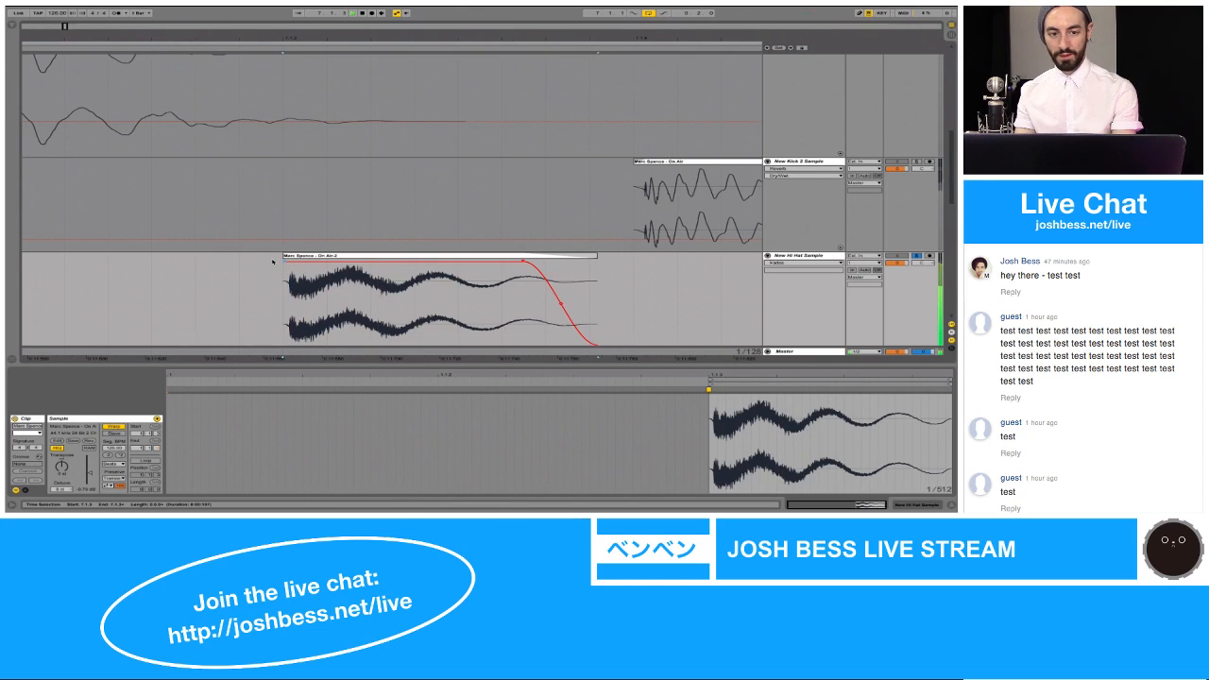
Step: Turn off Warp for the hi-hat clip and trim its sample start closer to the transient, keeping the clip beginning at 7.1.3
drag(285, 38, 285, 38)
click(300, 257)
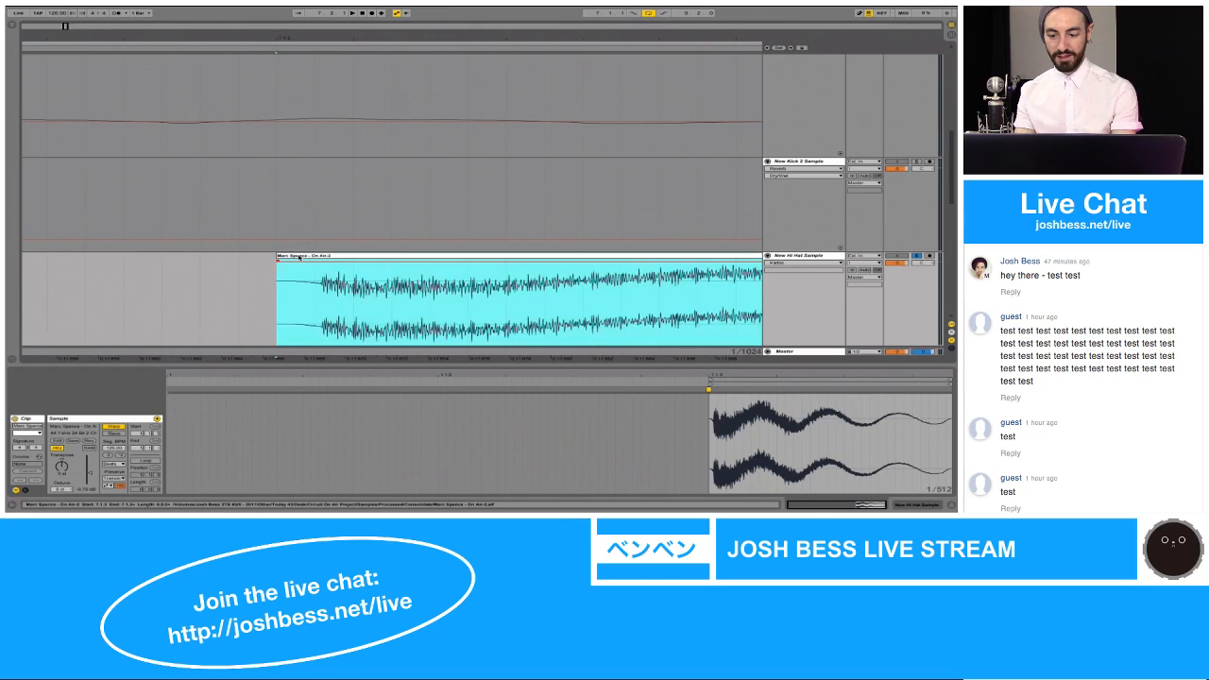
click(310, 263)
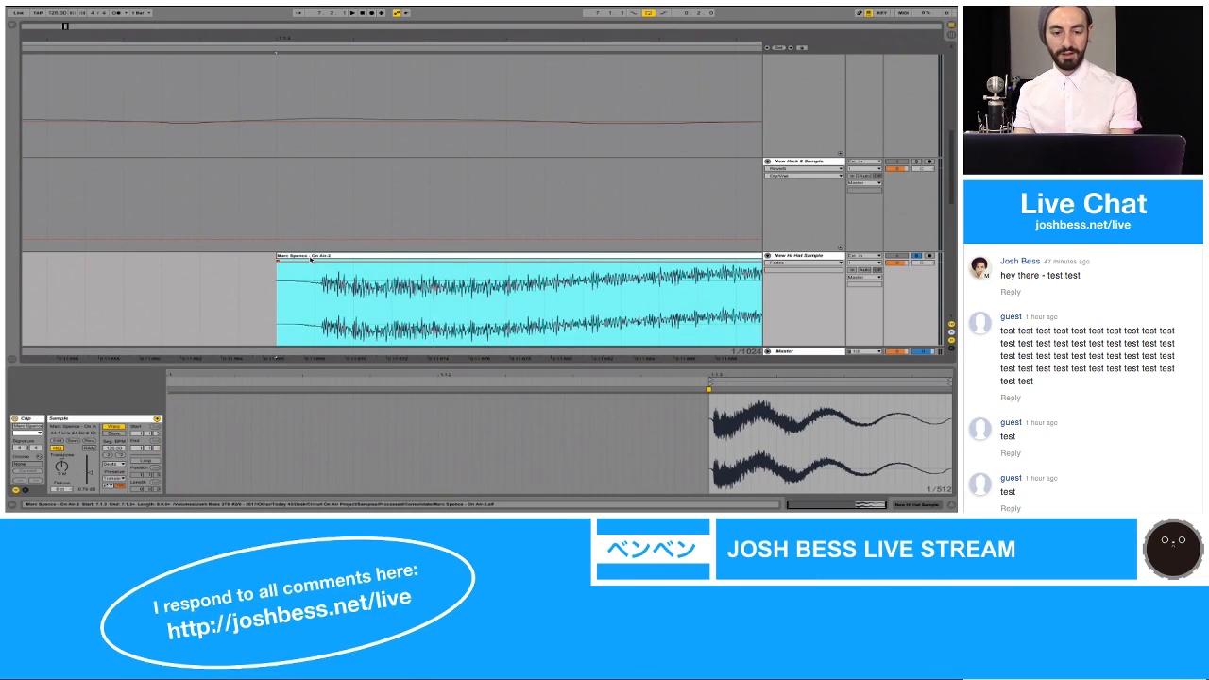
key(space)
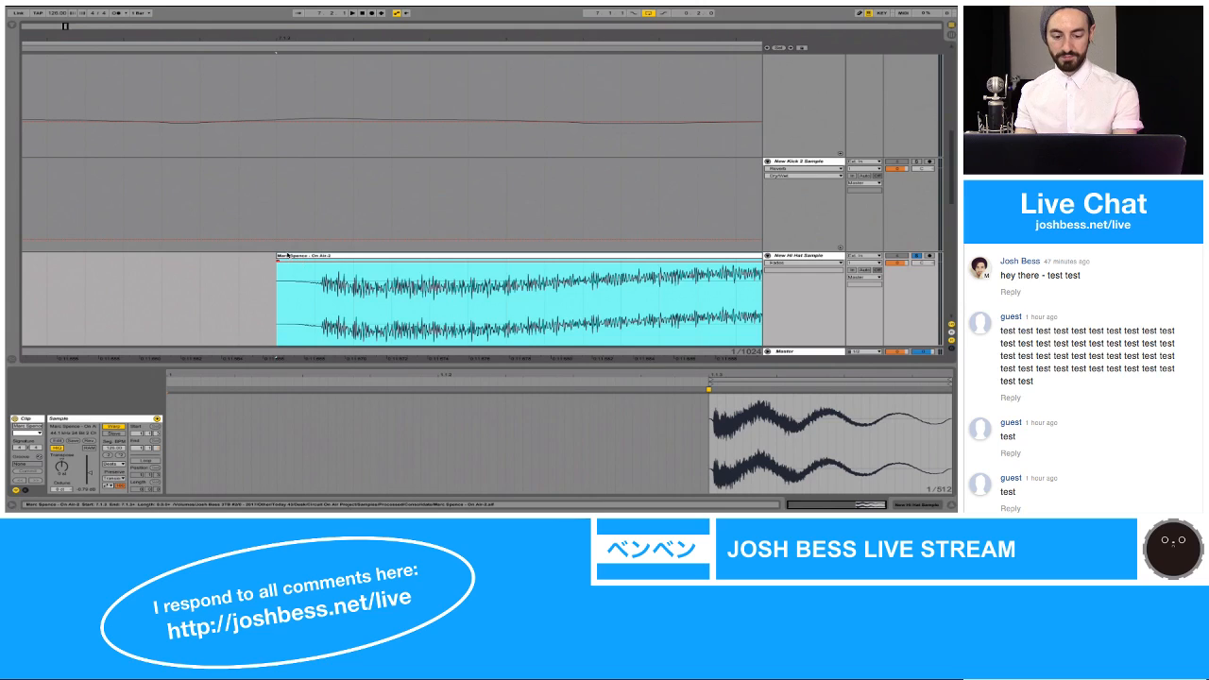
drag(288, 255, 302, 256)
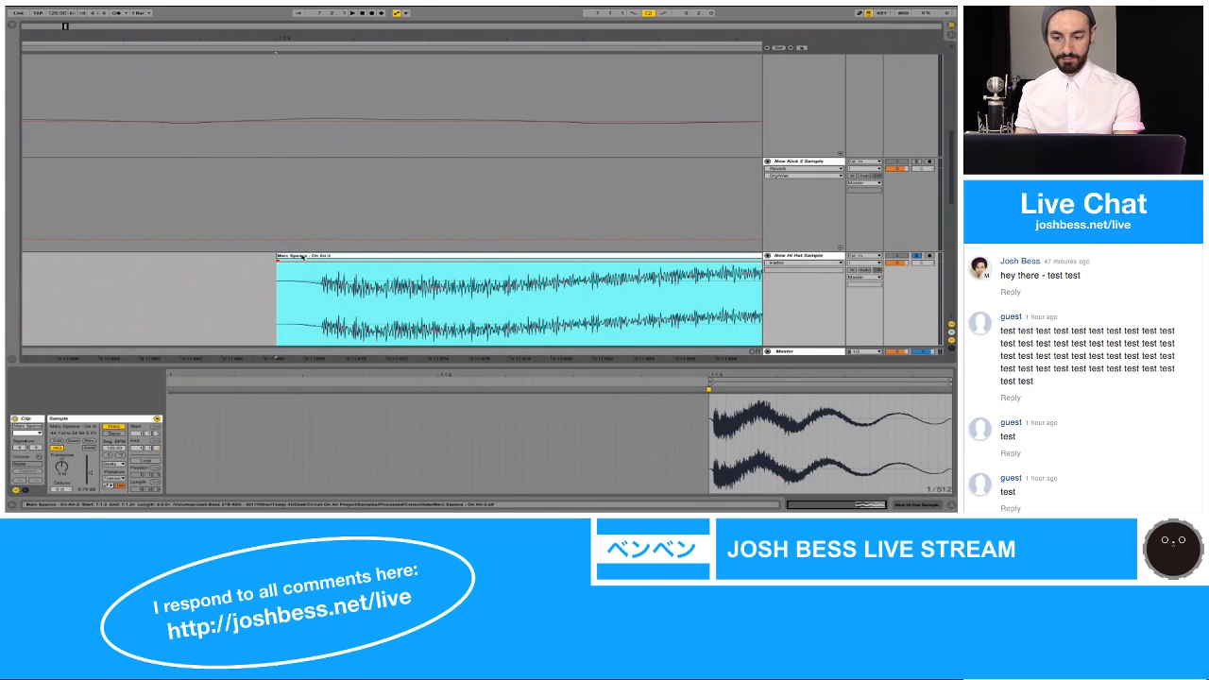
click(713, 408)
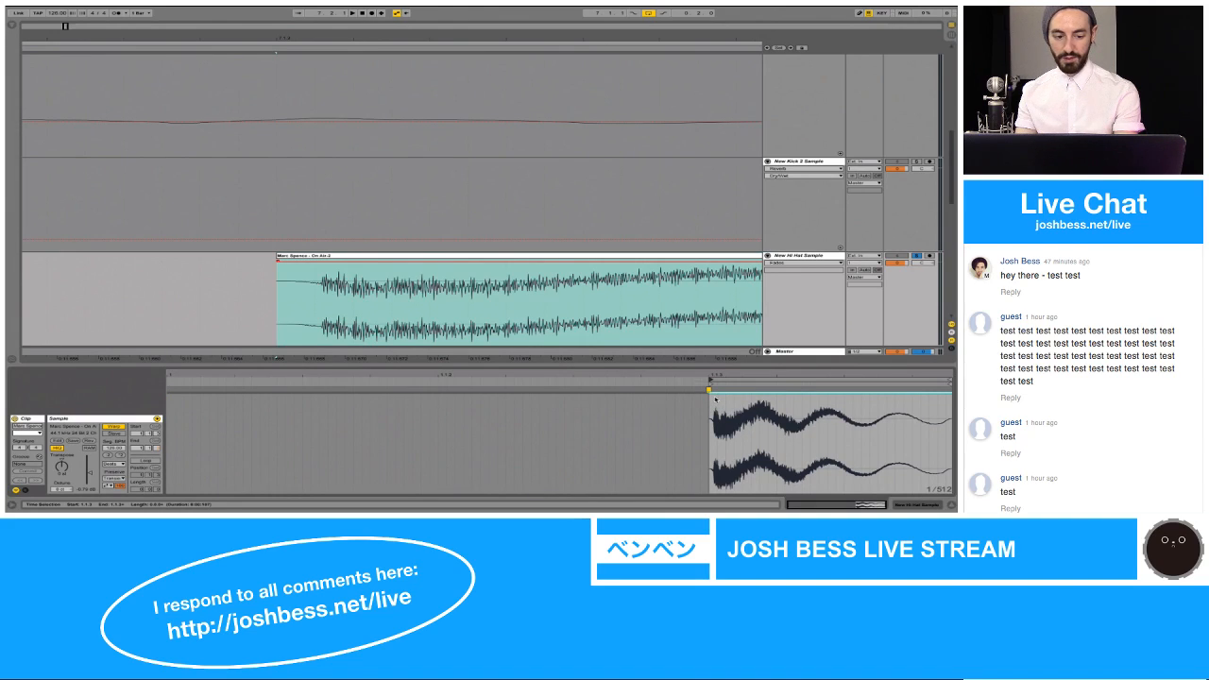
click(112, 427)
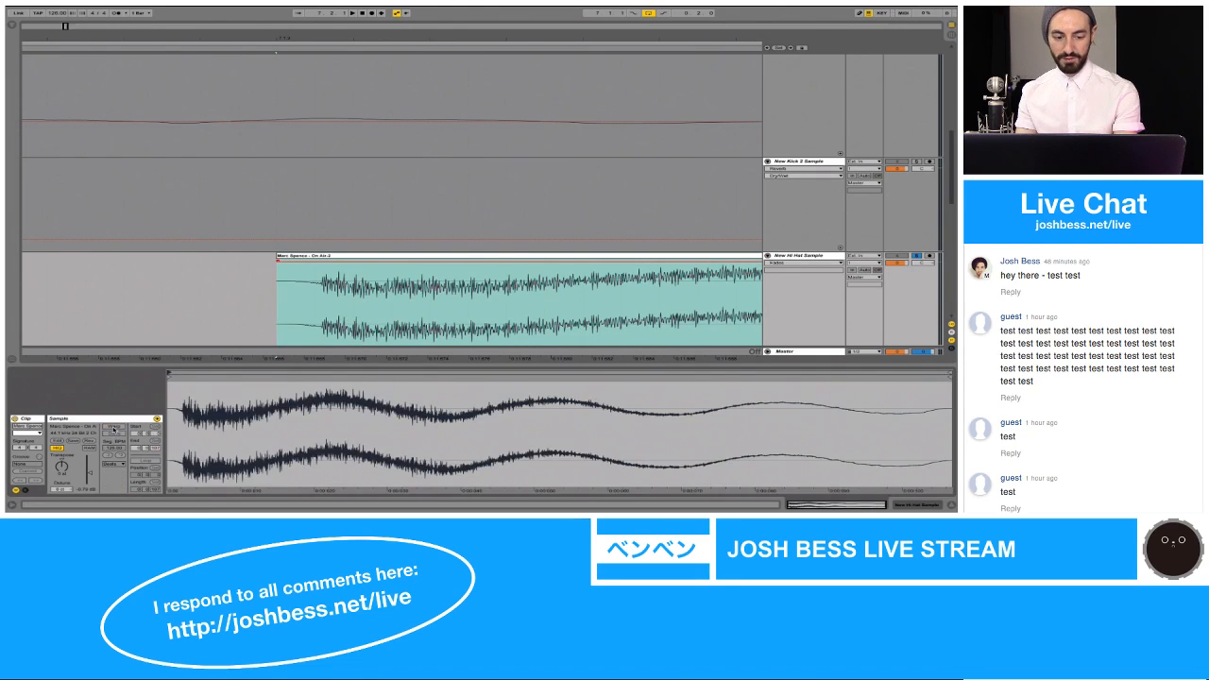
drag(172, 380, 172, 430)
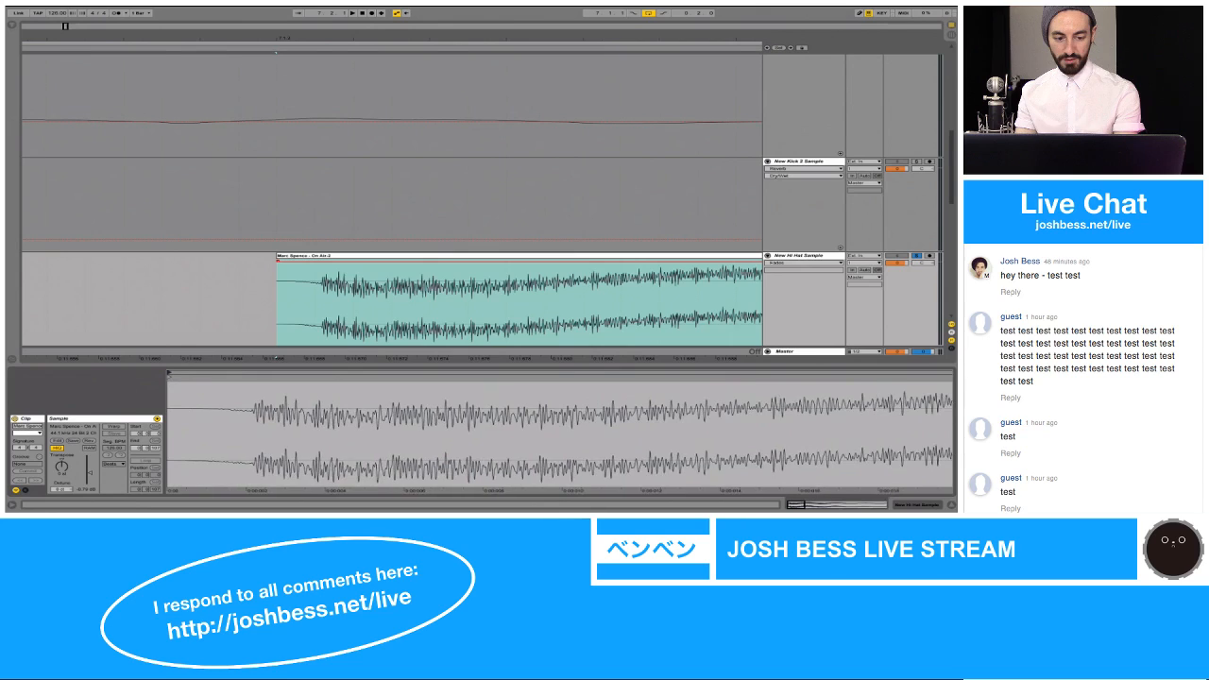
drag(170, 377, 219, 376)
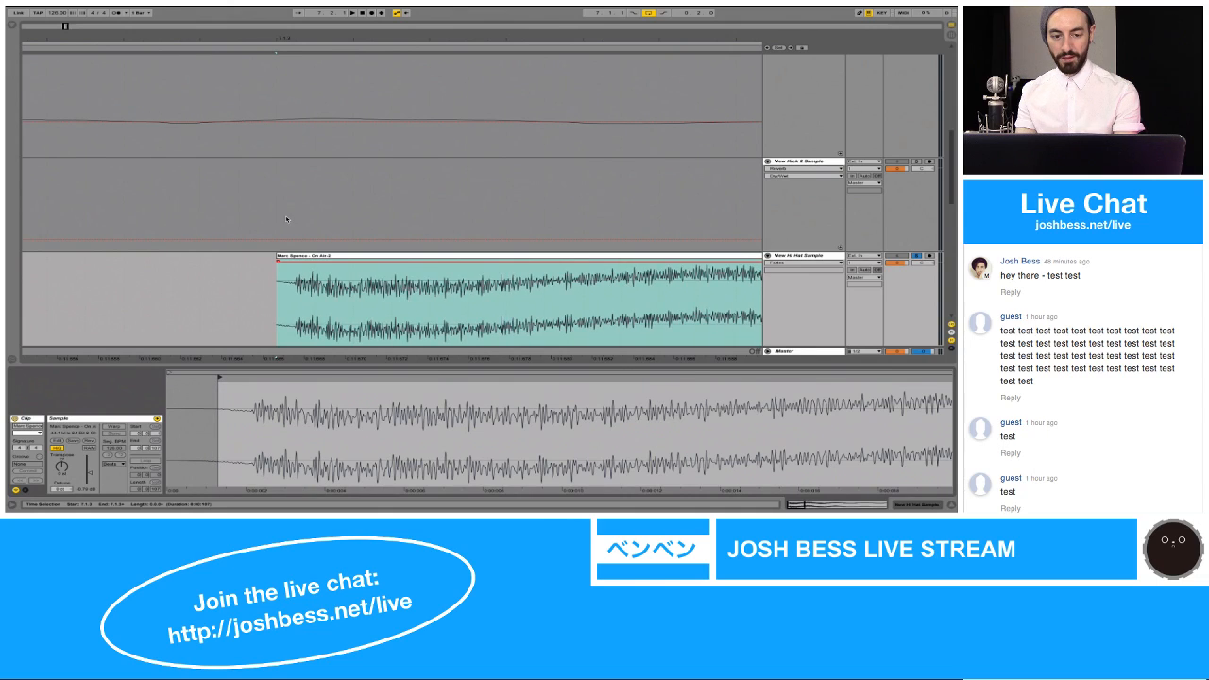
drag(278, 255, 230, 253)
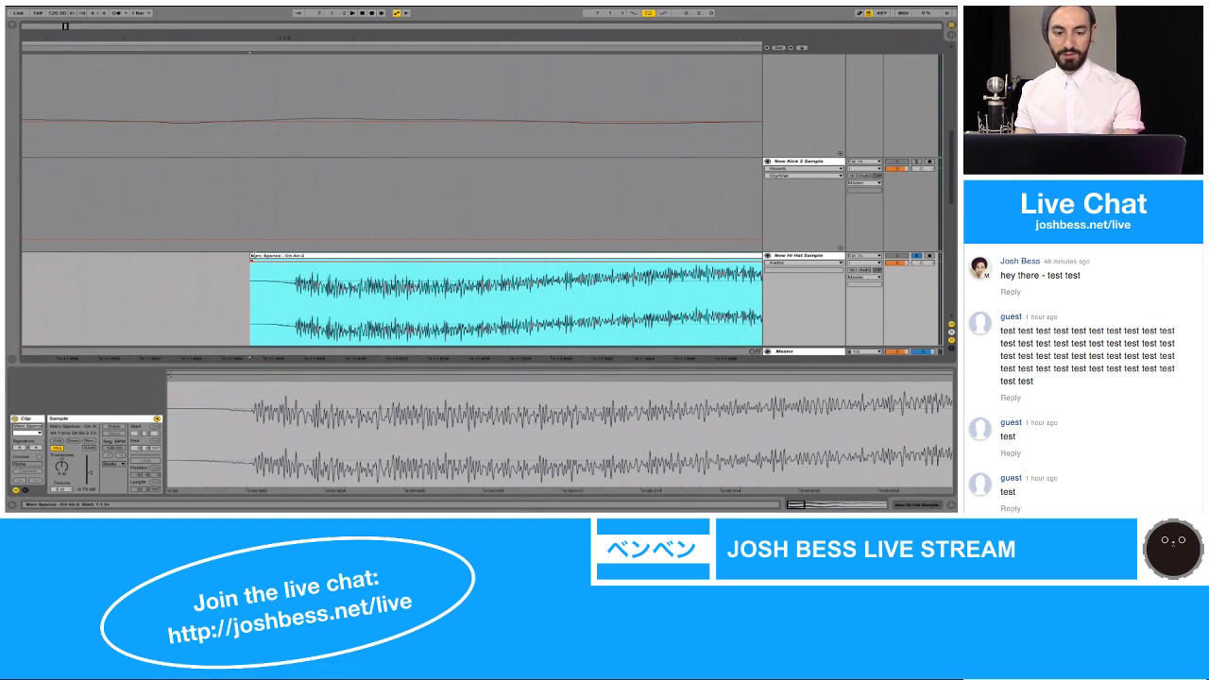
drag(250, 255, 274, 256)
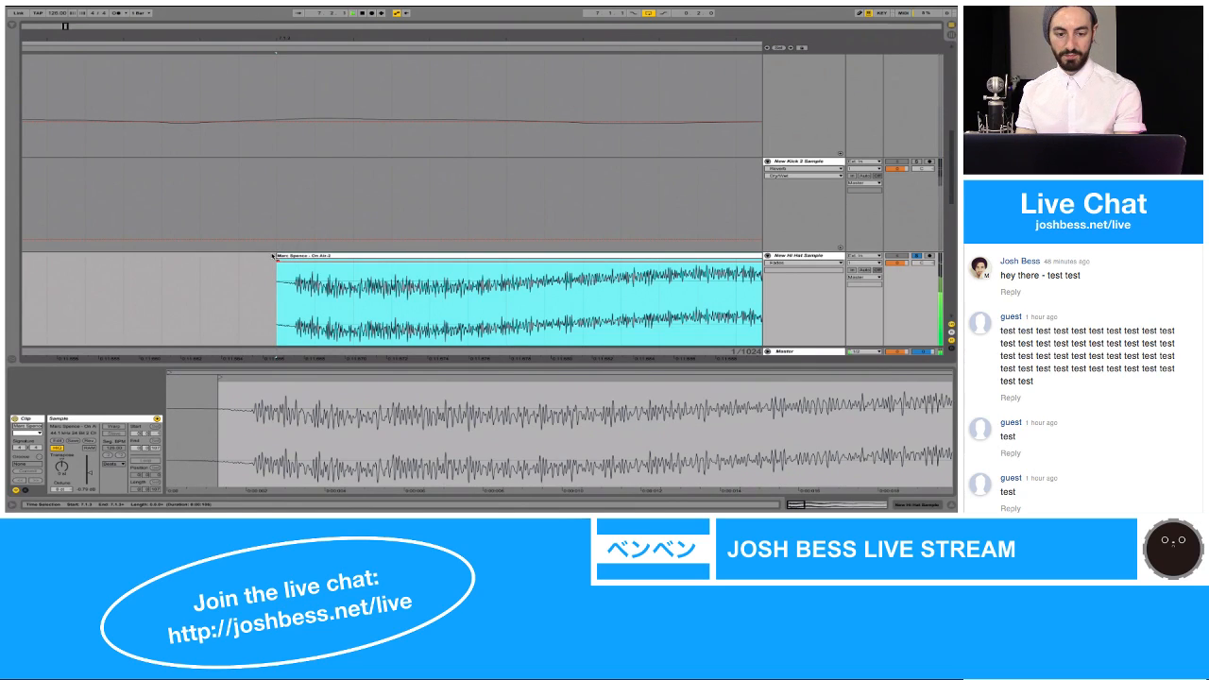
Step: Rename the consolidated hi-hat clip as Hi Hat
drag(342, 35, 342, 4)
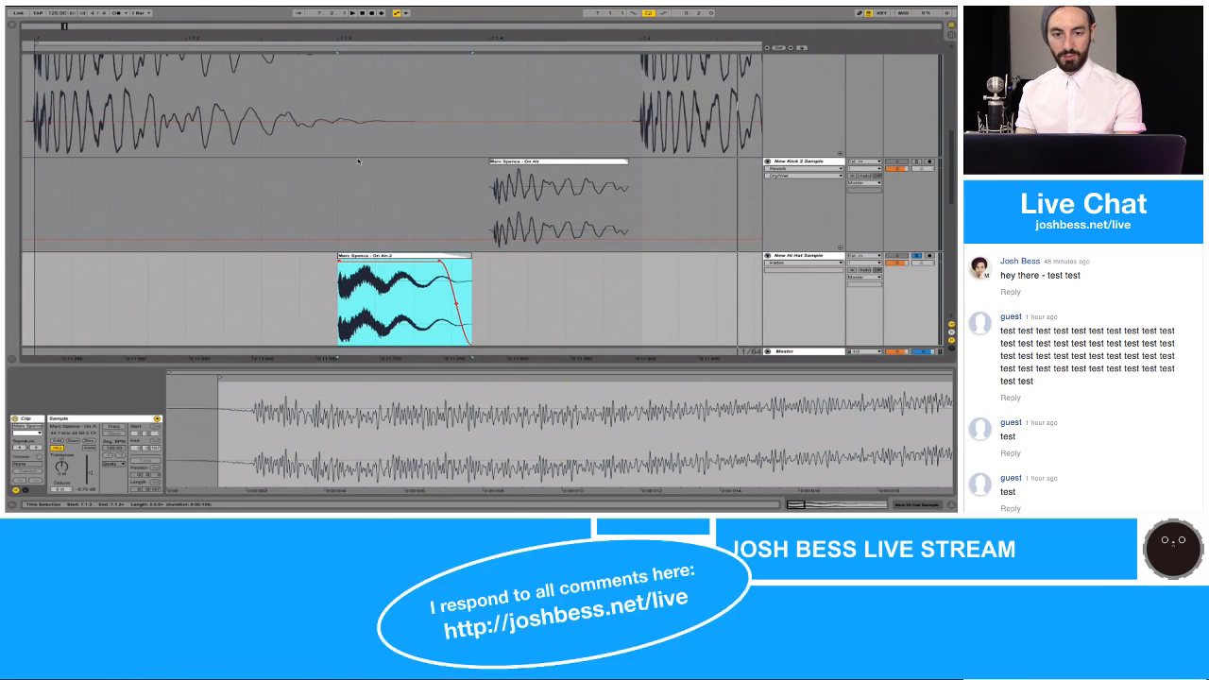
drag(391, 39, 391, 22)
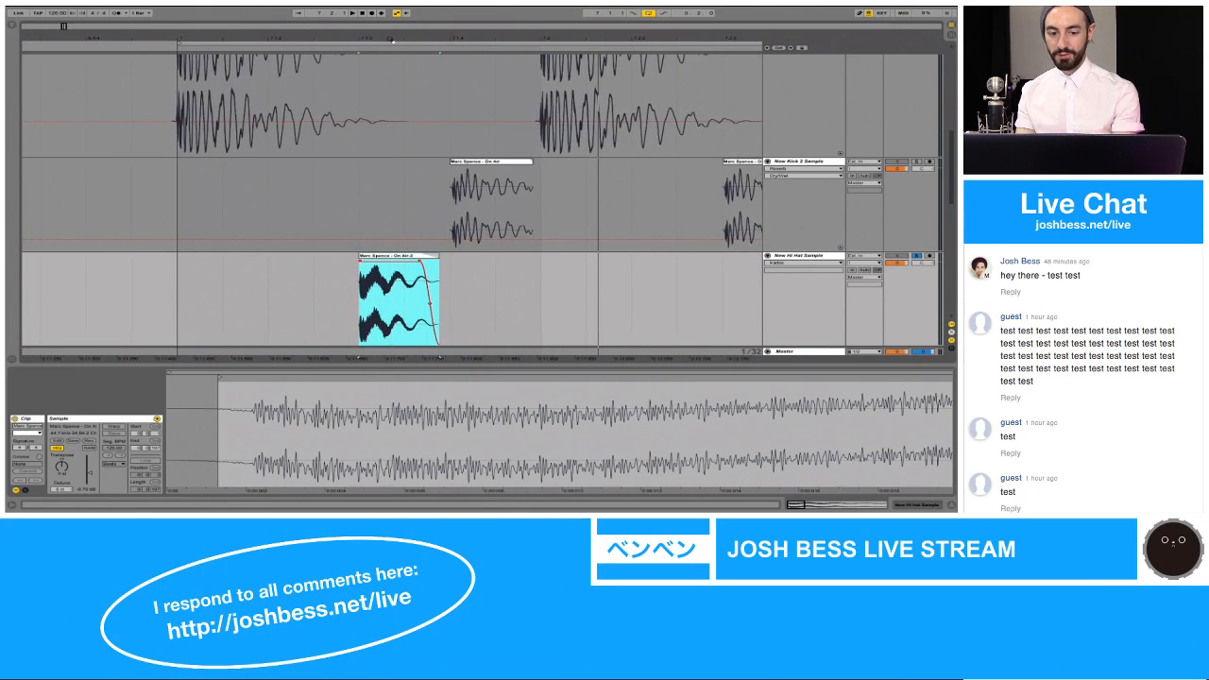
click(417, 257)
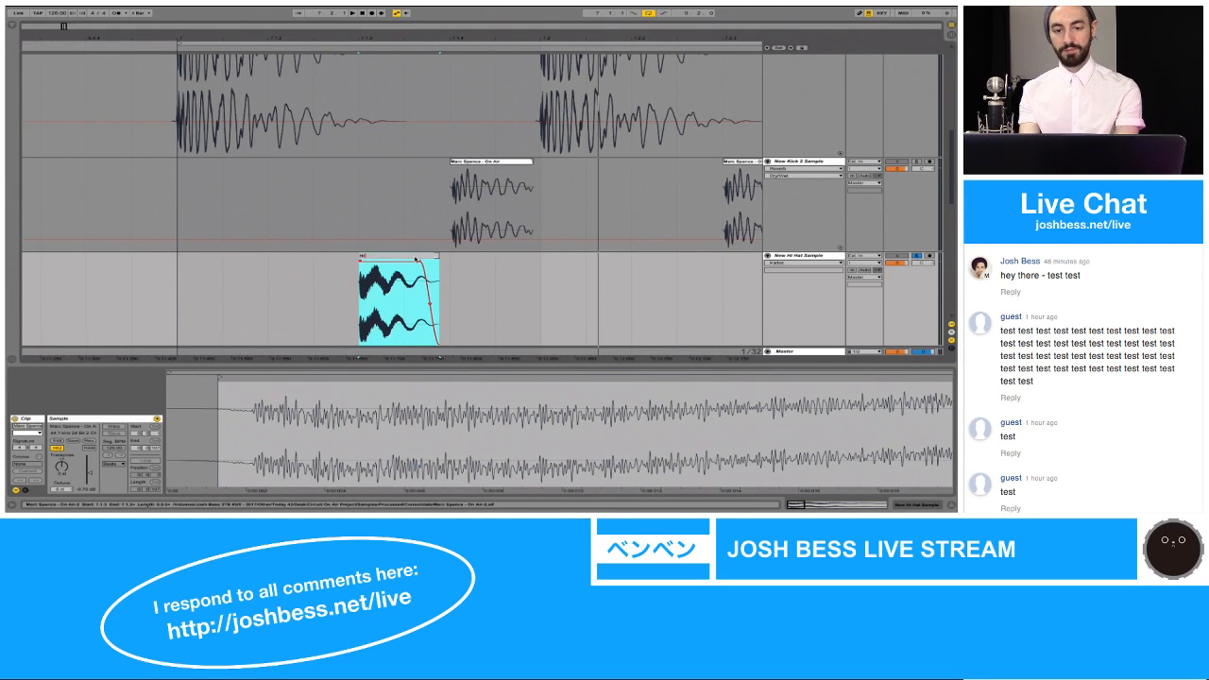
key(Return)
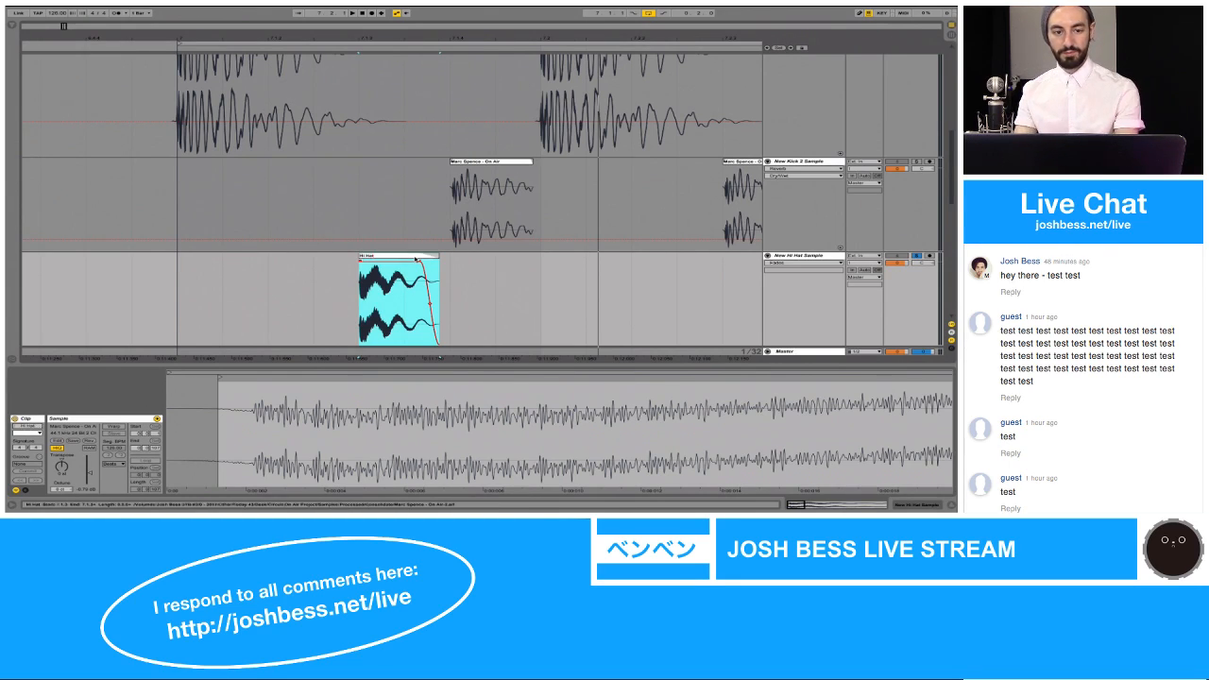
Step: Copy the EQ Eight and Reverb effects from the Hi Hat track to the New Hi Hat Sample track
scroll(415, 258, up, 3)
scroll(416, 259, down, 3)
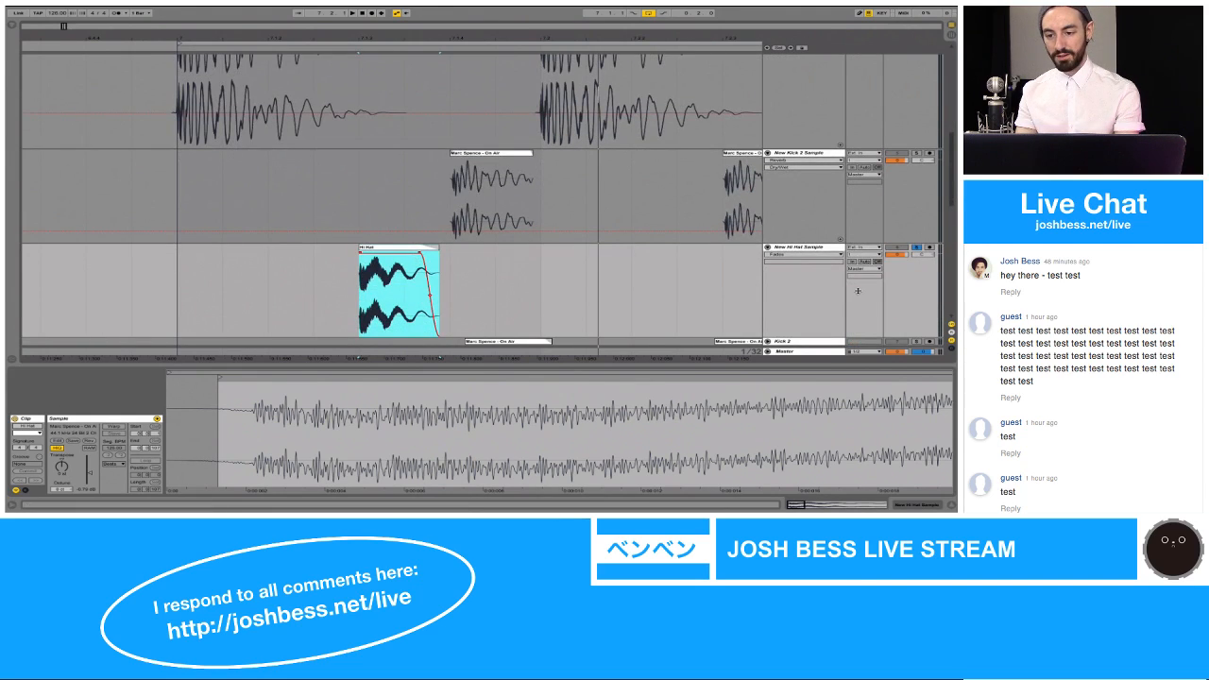
scroll(802, 206, down, 5)
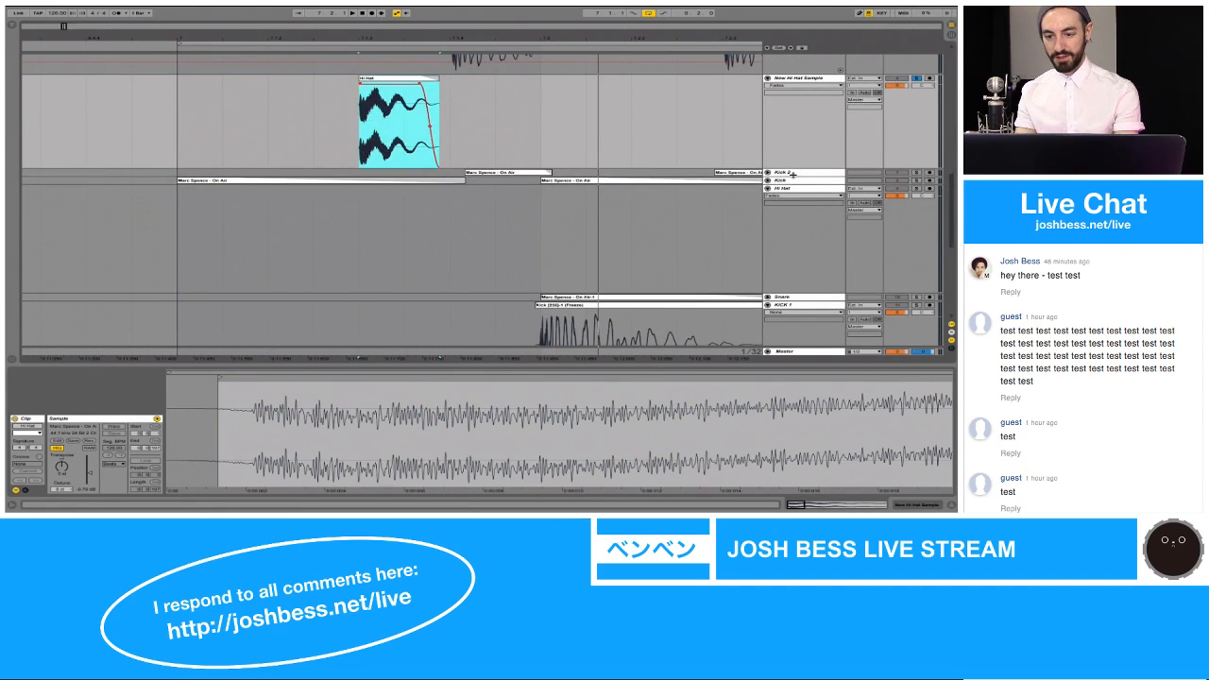
click(789, 189)
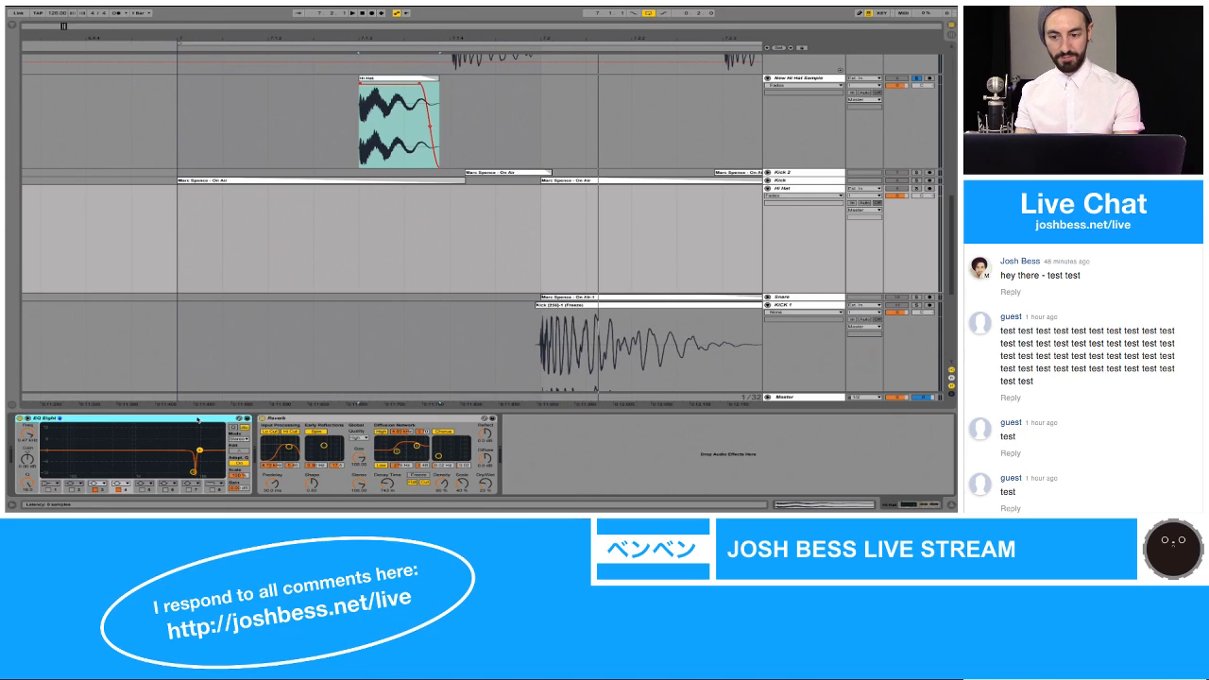
click(290, 419)
click(366, 148)
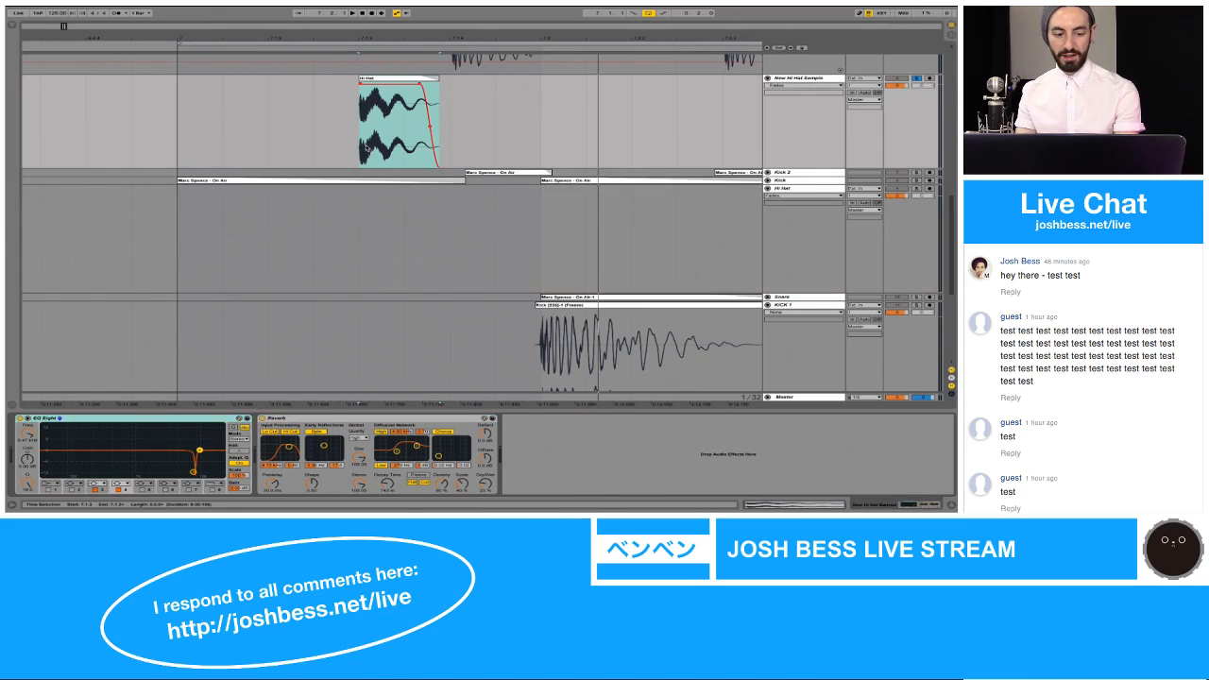
Step: Fine-tune the lower filter node in the New Hi Hat Sample track's EQ Eight during playback
click(193, 471)
mouse_move(194, 472)
mouse_down()
mouse_move(194, 425)
mouse_move(194, 468)
mouse_up()
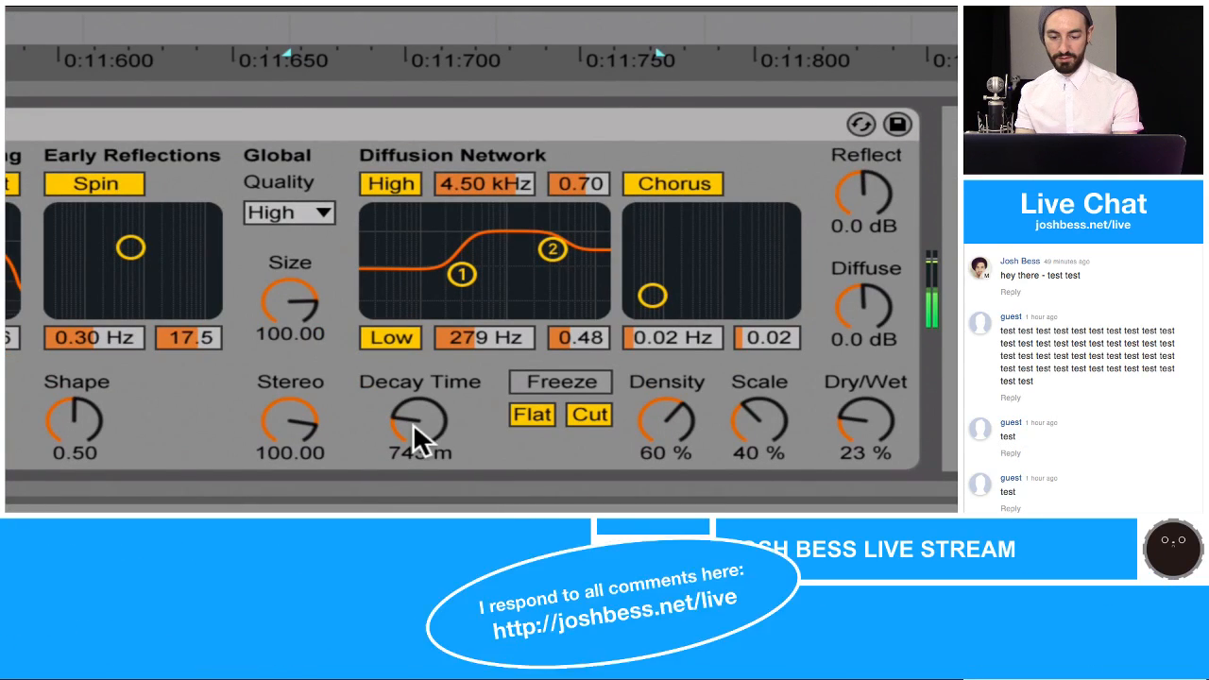
Step: Set Reverb's decay time to 1.02 s, diffusion low shelf to 341 Hz and 0.35, input filter to 4.32 kHz and 5.64, and Dry/Wet to 56%
mouse_move(413, 423)
mouse_down()
mouse_move(412, 387)
mouse_move(413, 424)
mouse_up()
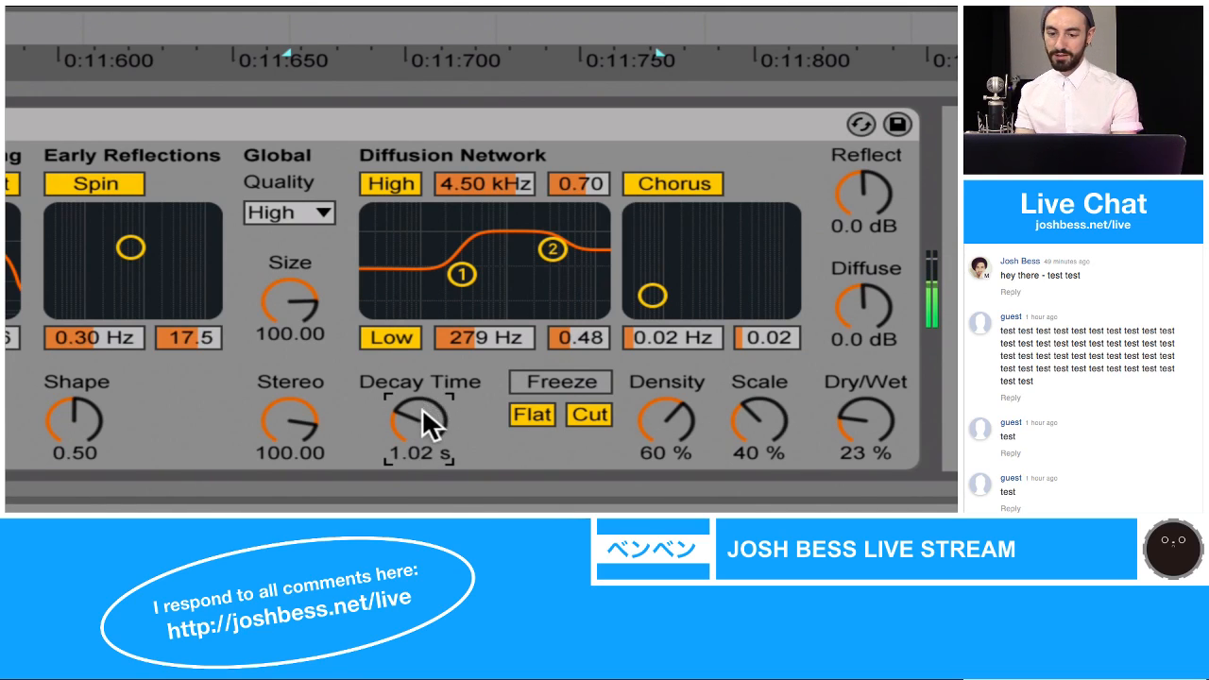
drag(462, 274, 469, 290)
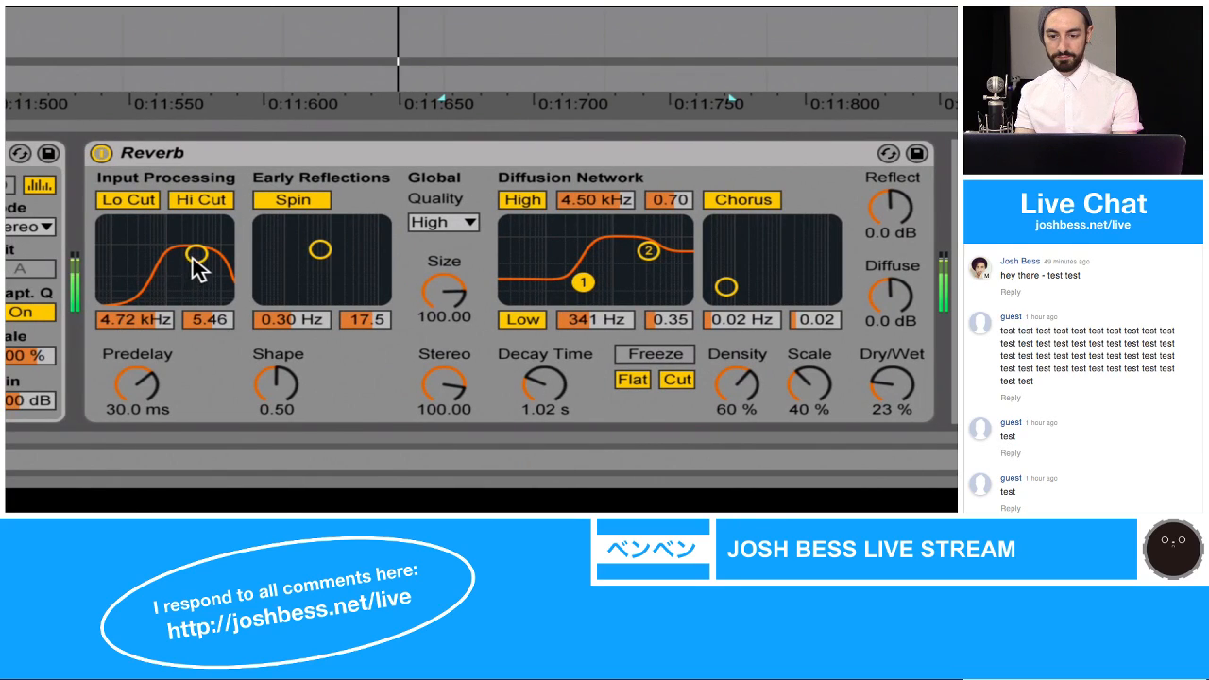
drag(197, 255, 194, 252)
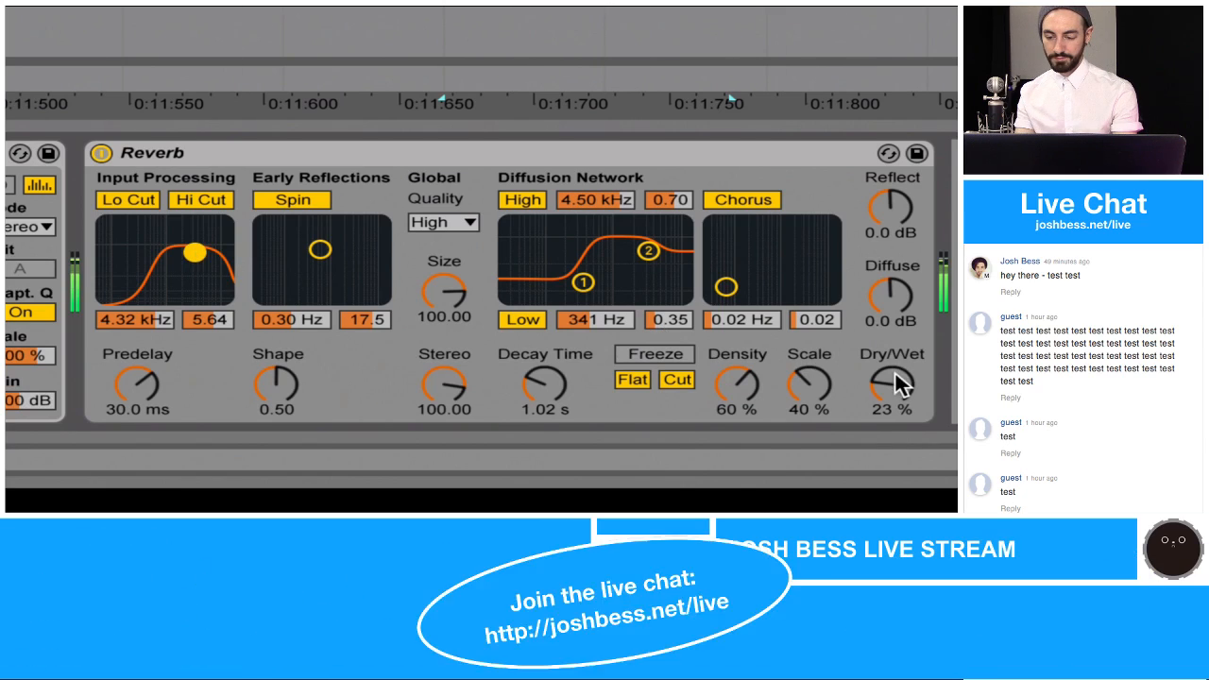
drag(895, 370, 895, 332)
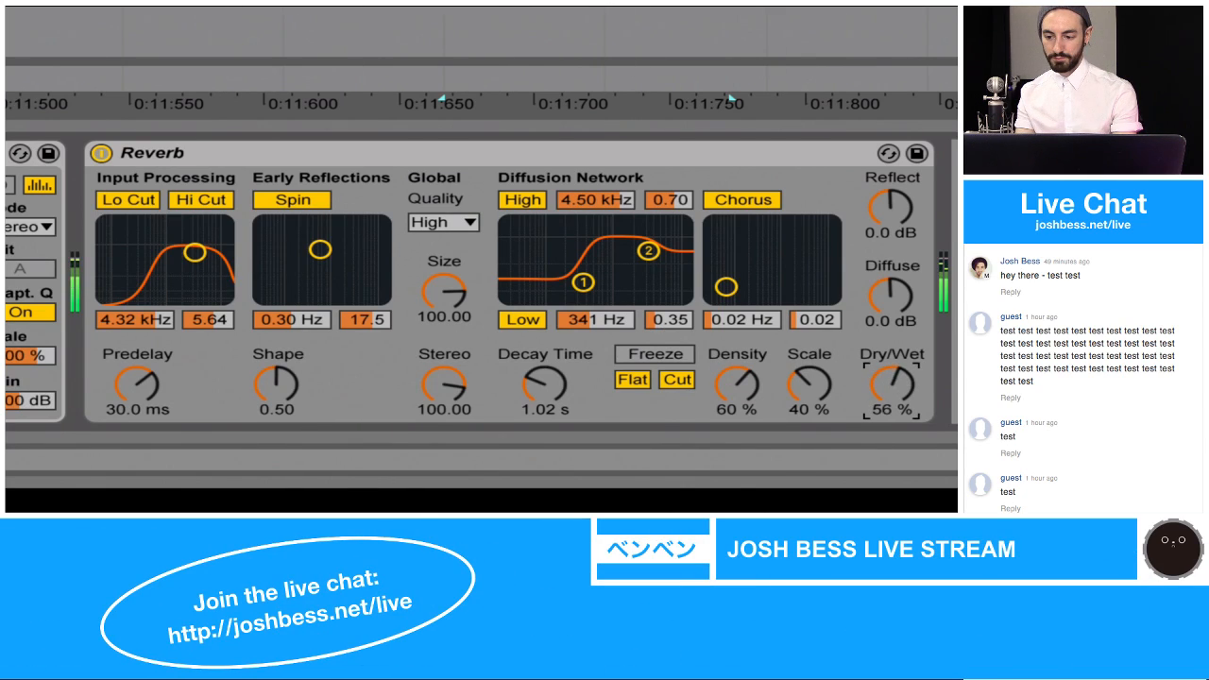
Step: Set the hi-hat Reverb's Dry/Wet to 20% and shorten its predelay to just under 2 ms during playback
drag(891, 383, 890, 426)
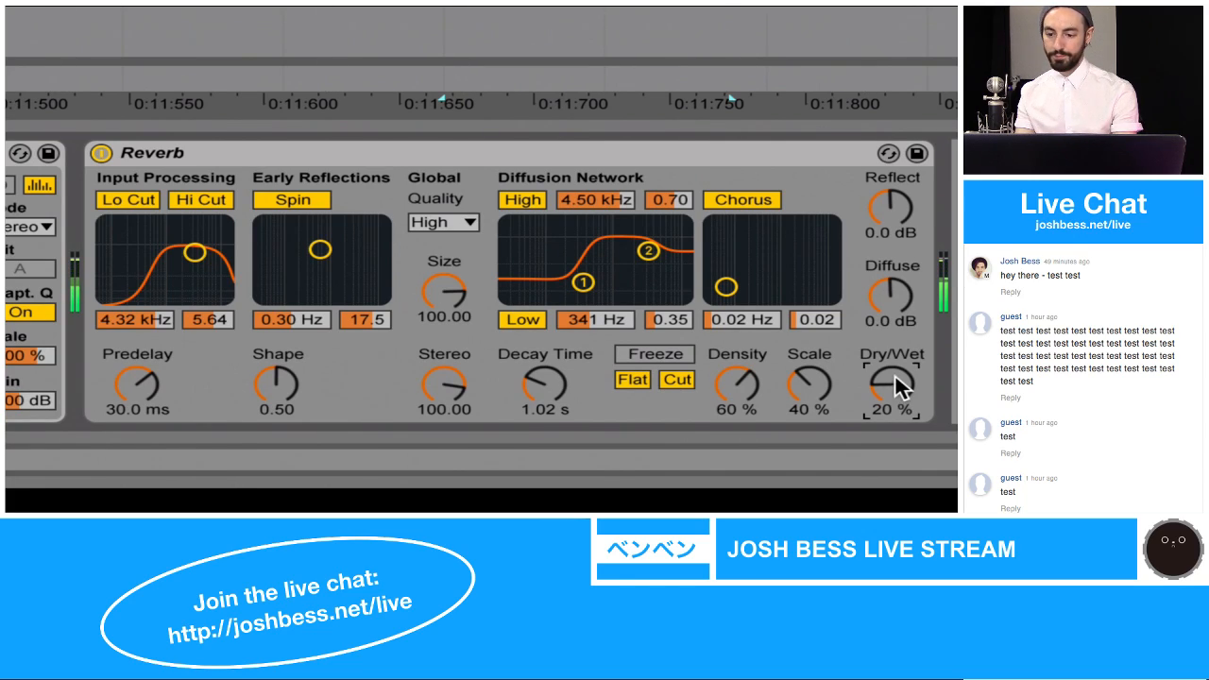
drag(894, 373, 894, 378)
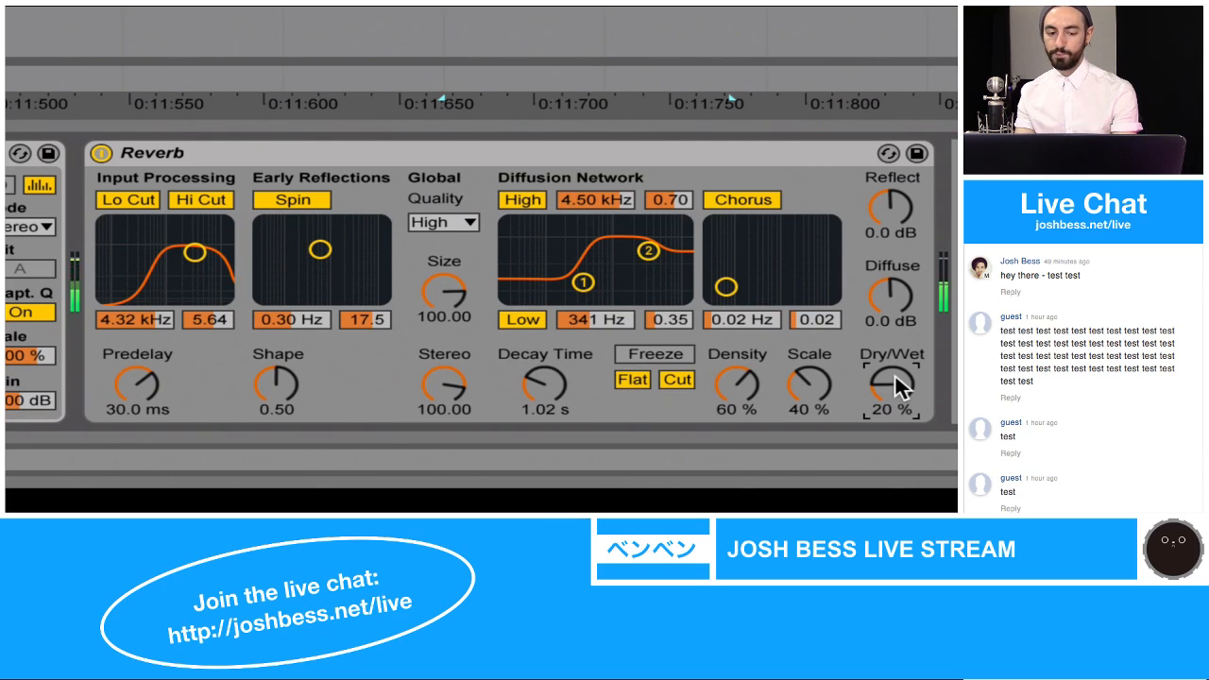
mouse_move(132, 378)
mouse_down()
mouse_move(132, 331)
mouse_move(132, 384)
mouse_up()
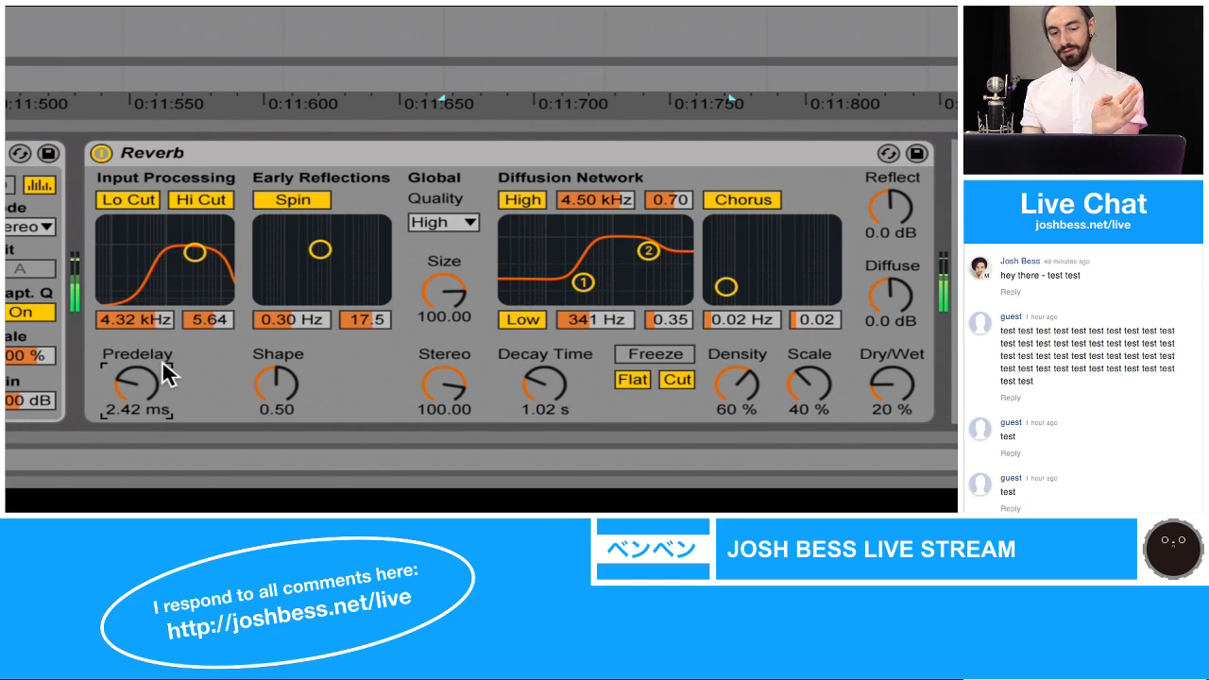
drag(147, 387, 147, 388)
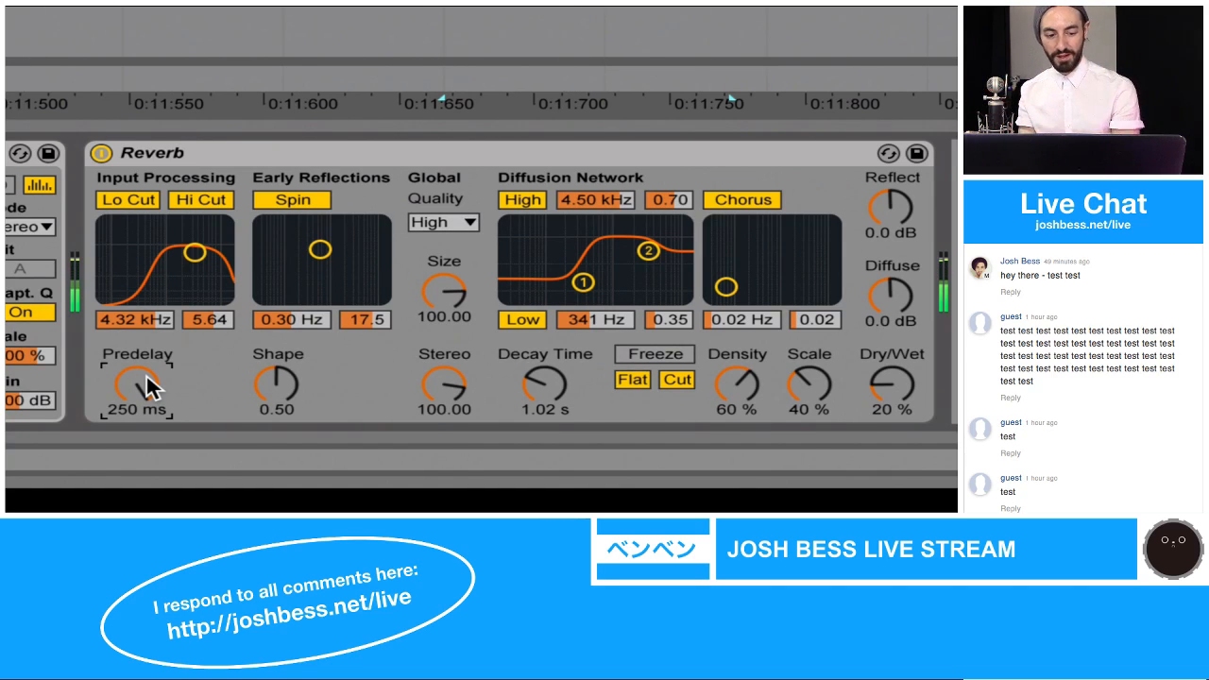
drag(146, 373, 146, 436)
drag(146, 373, 146, 362)
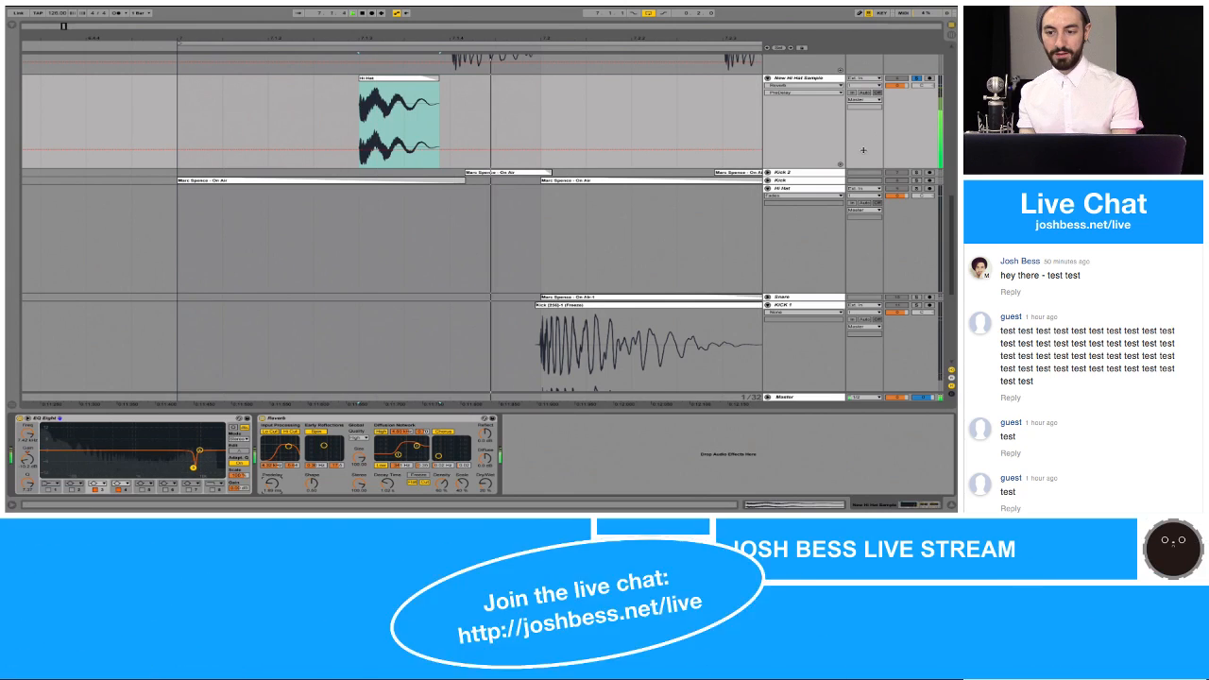
Step: Solo the New Snare Sample, New Kick Sample and New Kick 2 Sample tracks together with New Hi Hat Sample
scroll(737, 129, up, 3)
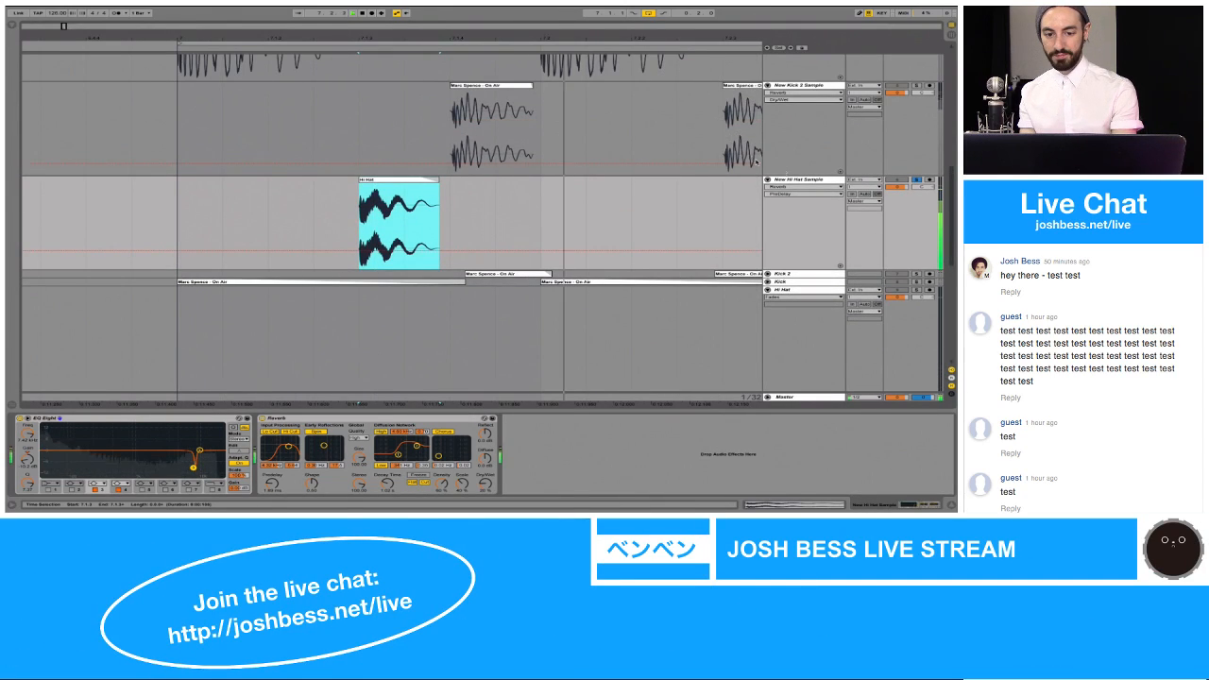
click(568, 189)
scroll(568, 189, up, 3)
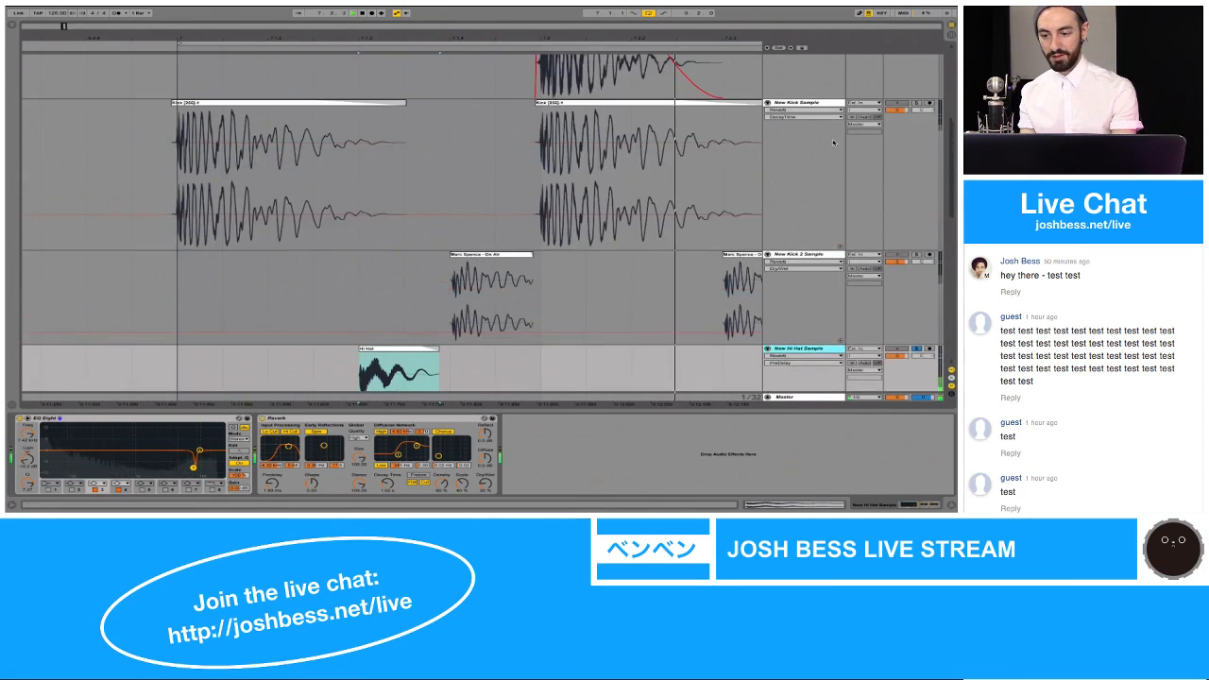
scroll(481, 223, up, 3)
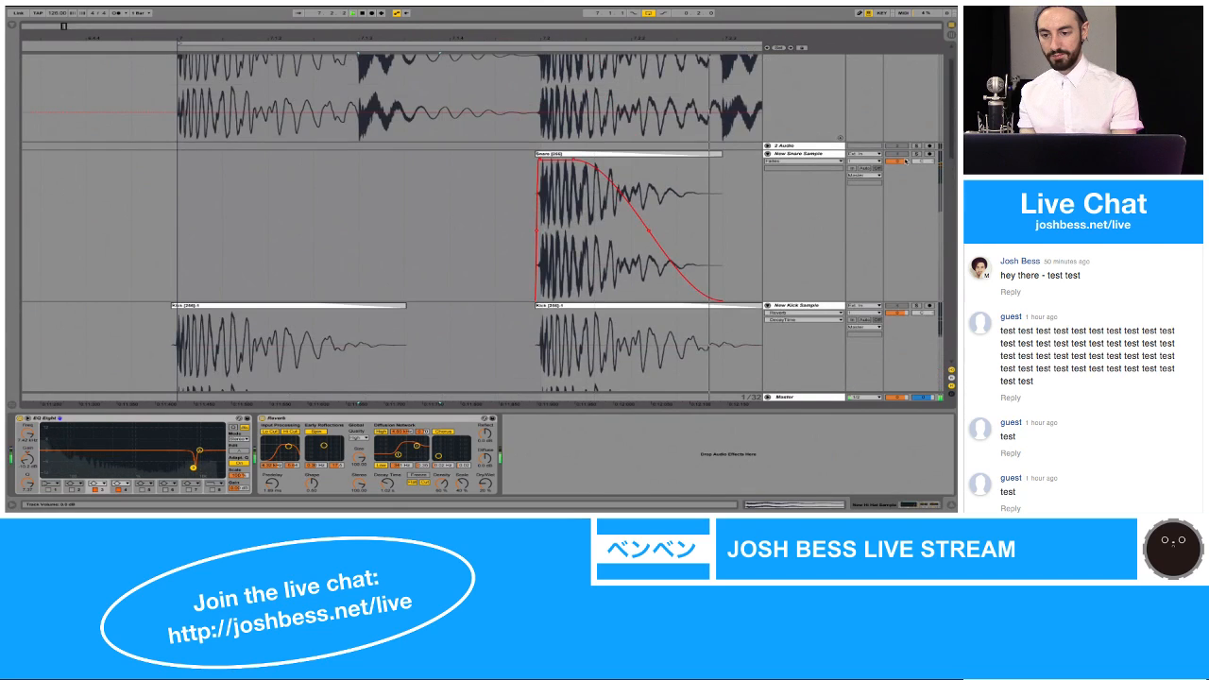
scroll(917, 157, up, 2)
scroll(918, 151, down, 3)
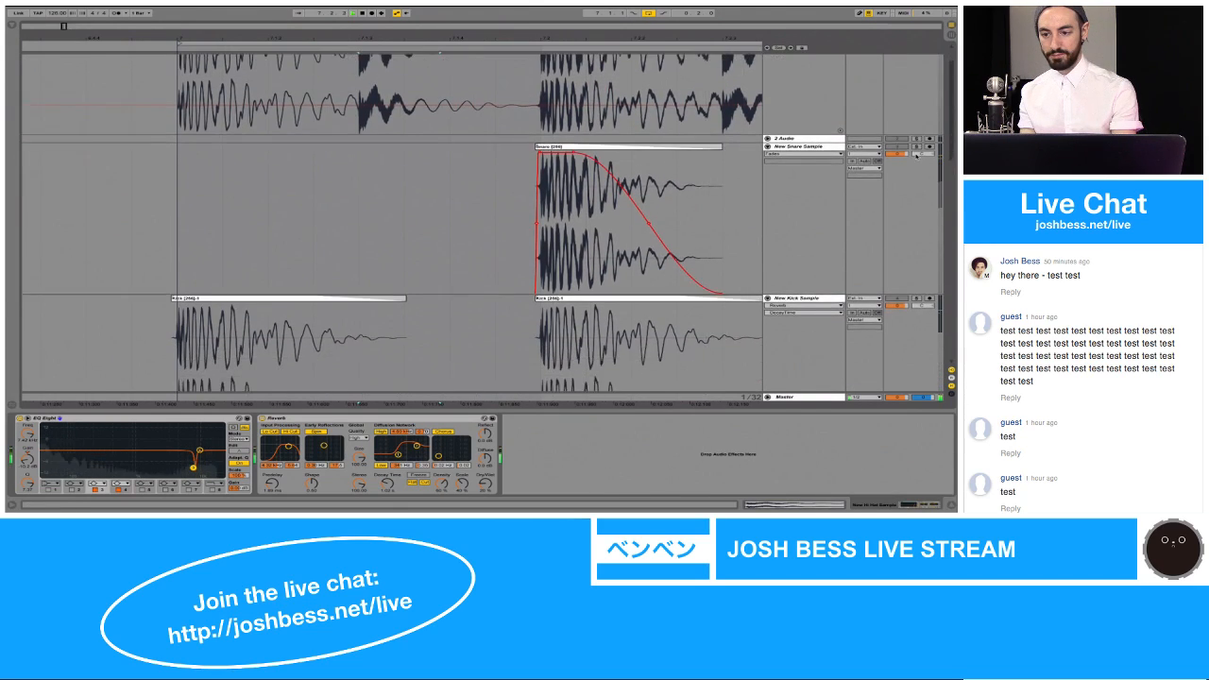
click(916, 130)
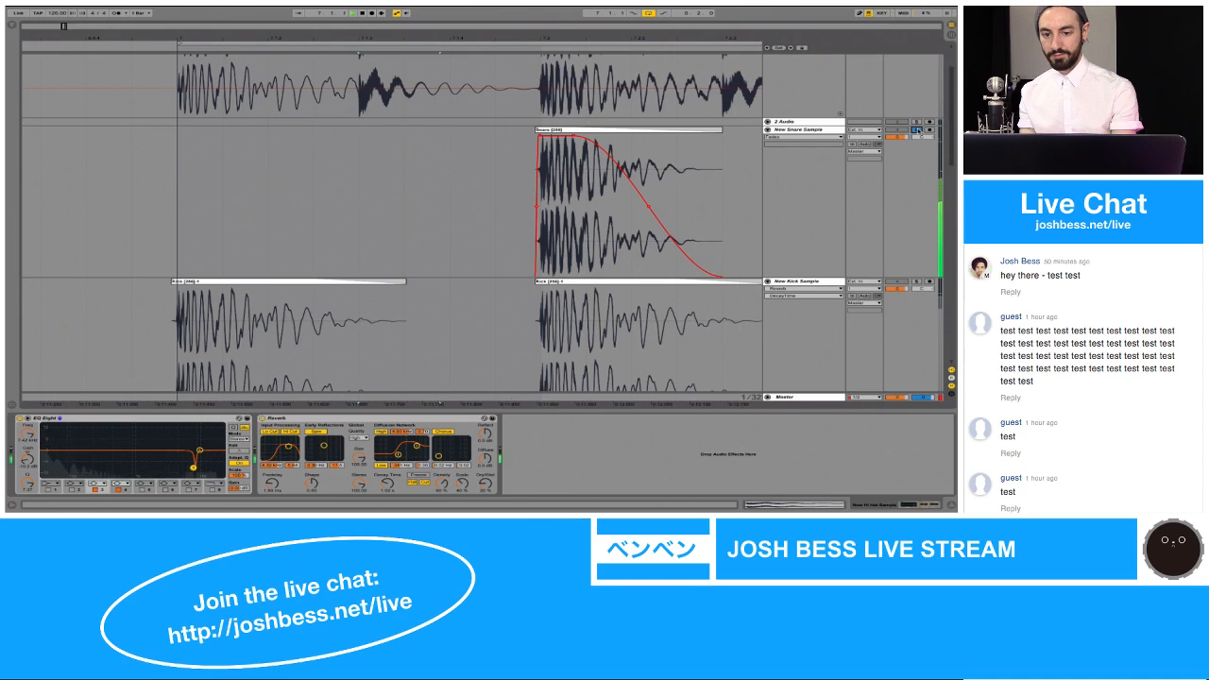
scroll(916, 129, down, 3)
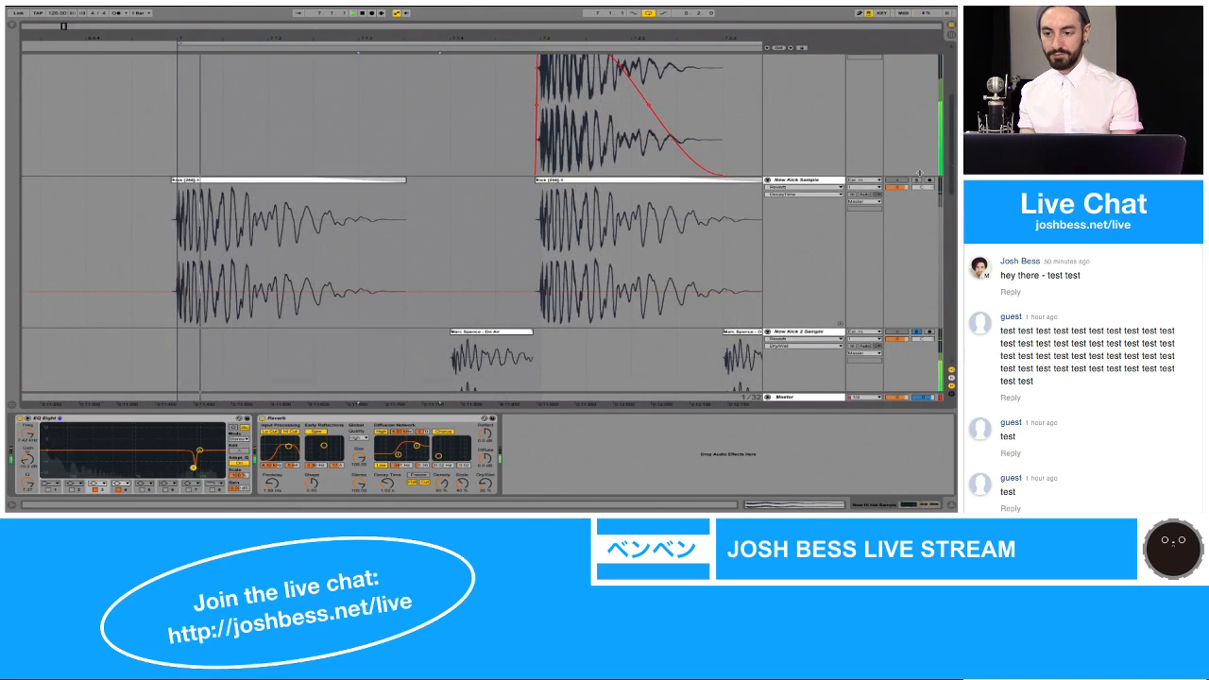
scroll(918, 181, down, 5)
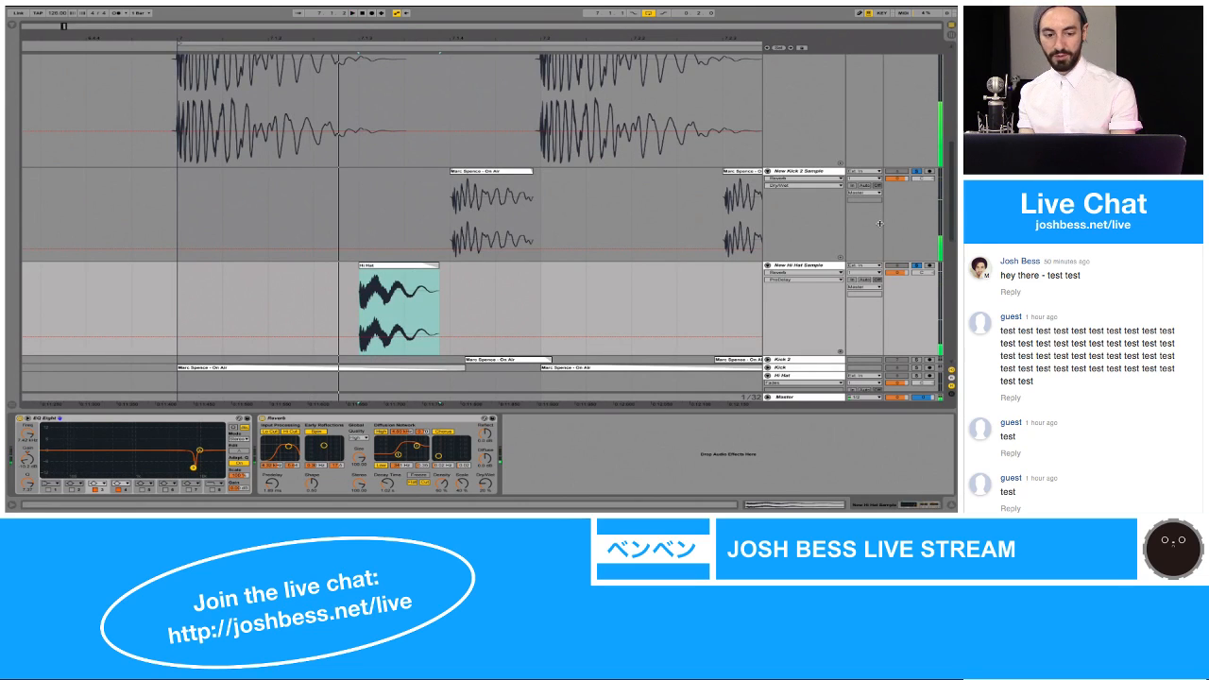
Step: Select the four new sample tracks in Session View and enlarge the mixer's volume faders and meters
key(Tab)
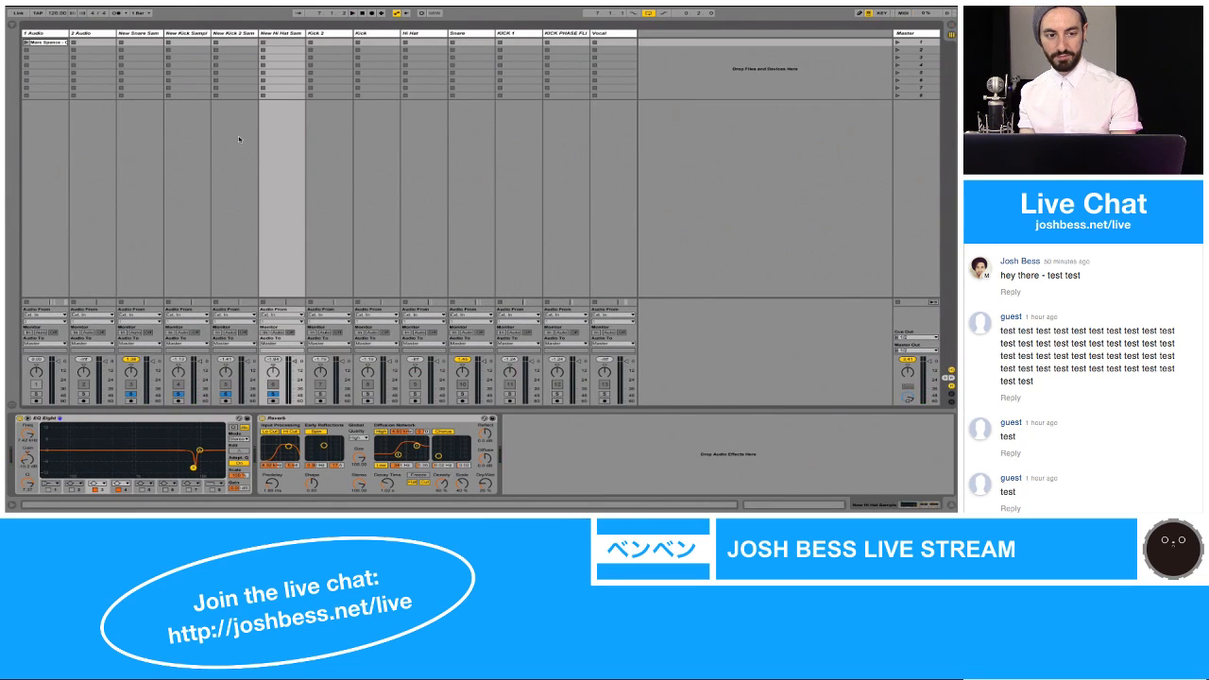
click(137, 33)
key(shift+Right)
key(shift+Right)
key(shift+Right)
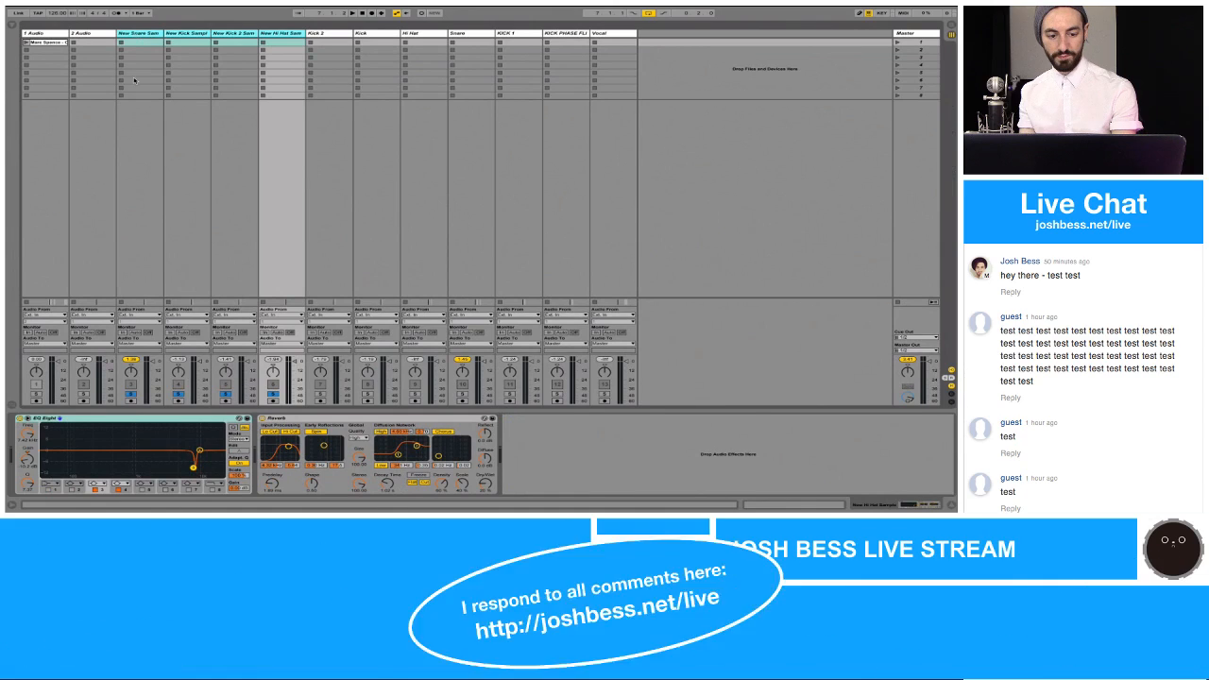
drag(149, 355, 155, 266)
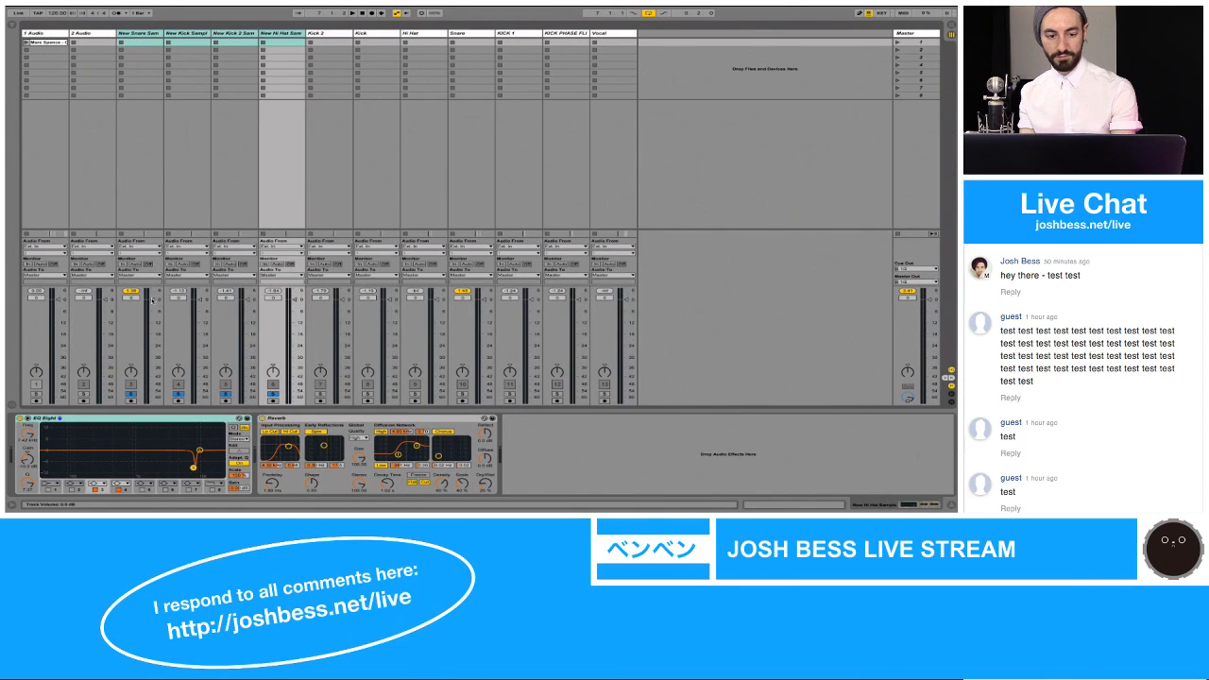
Step: During playback, lower the New Snare Sample track's volume and move the track between New Kick 2 Sample and New Hi Hat Sample
key(space)
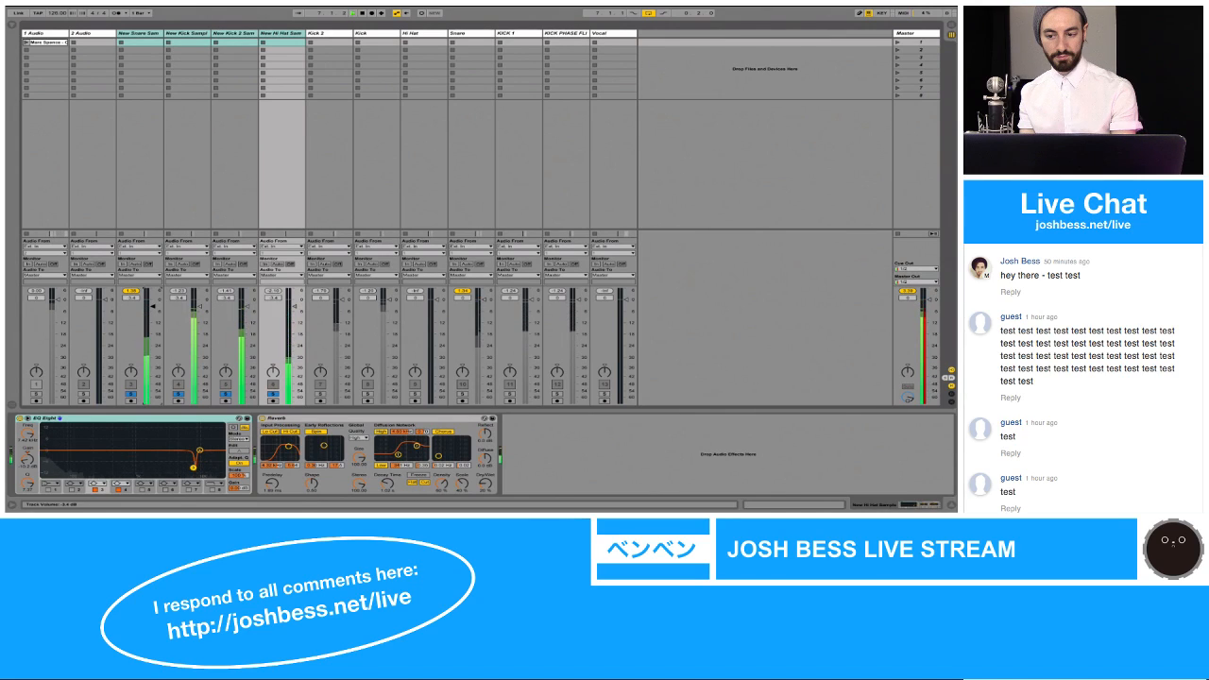
drag(153, 306, 153, 308)
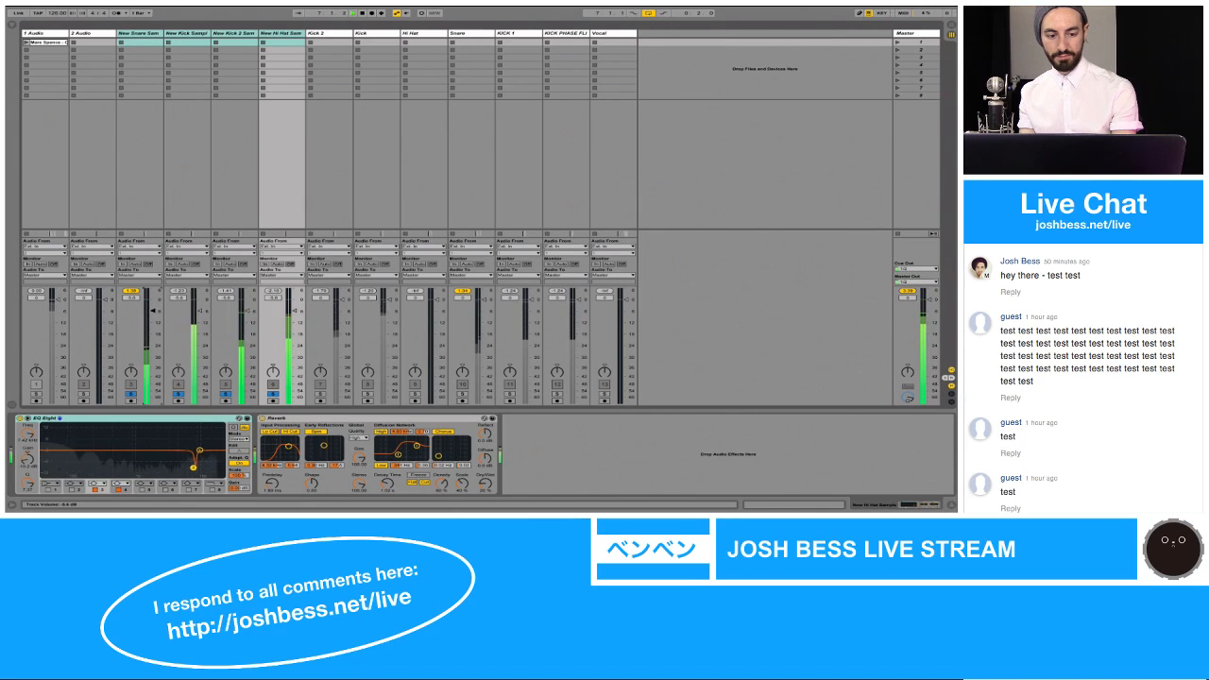
click(154, 203)
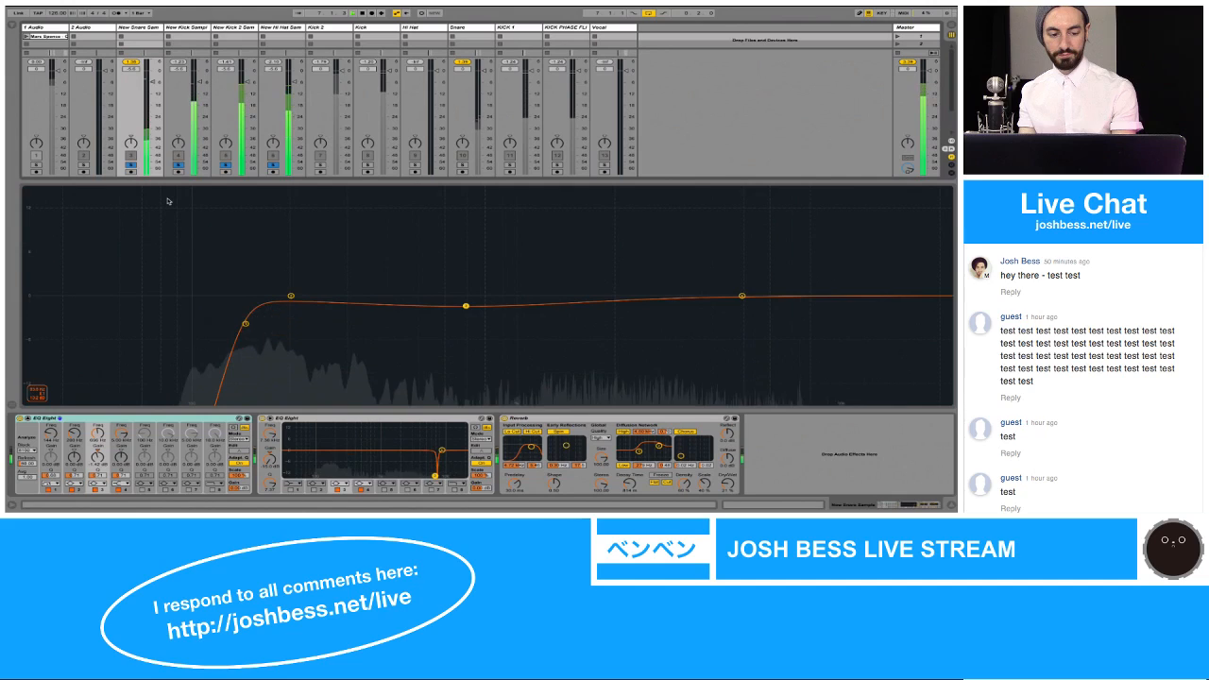
click(28, 419)
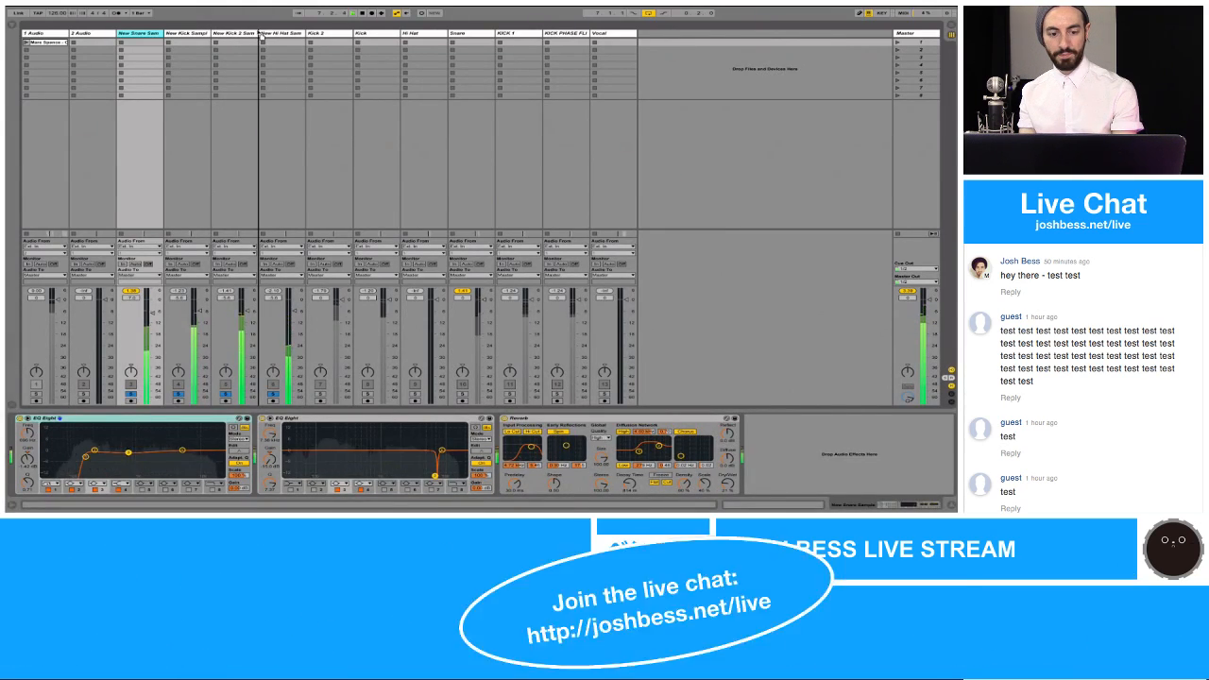
drag(257, 30, 258, 31)
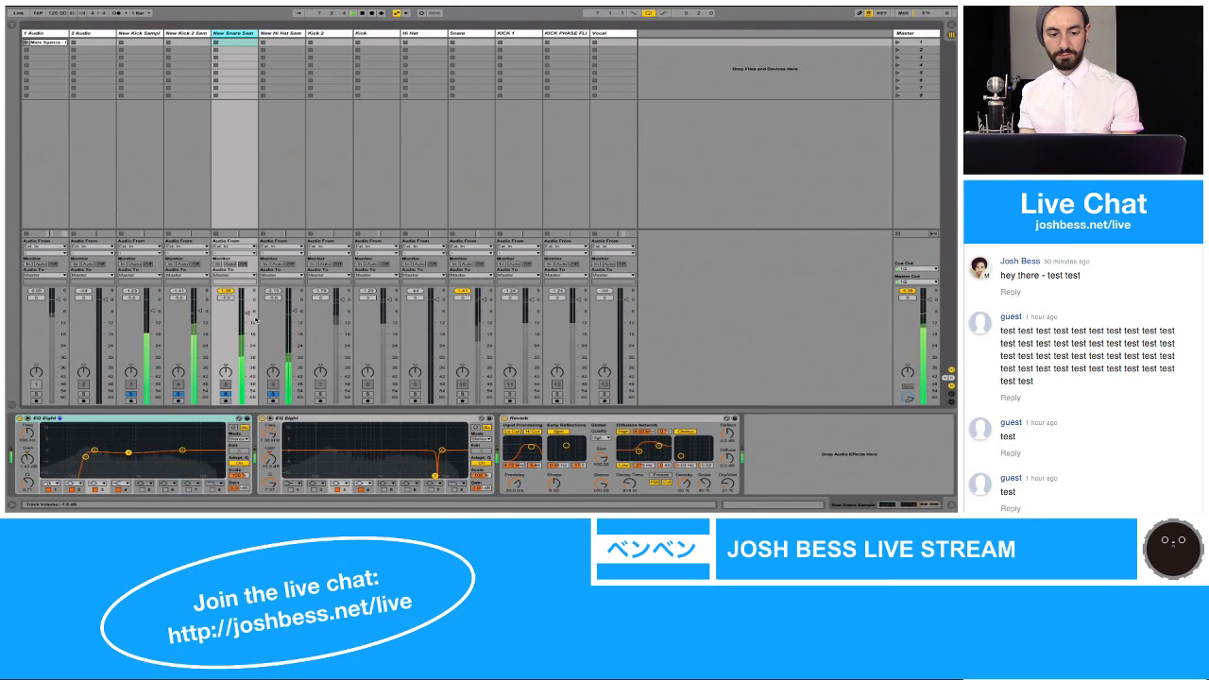
drag(249, 314, 247, 329)
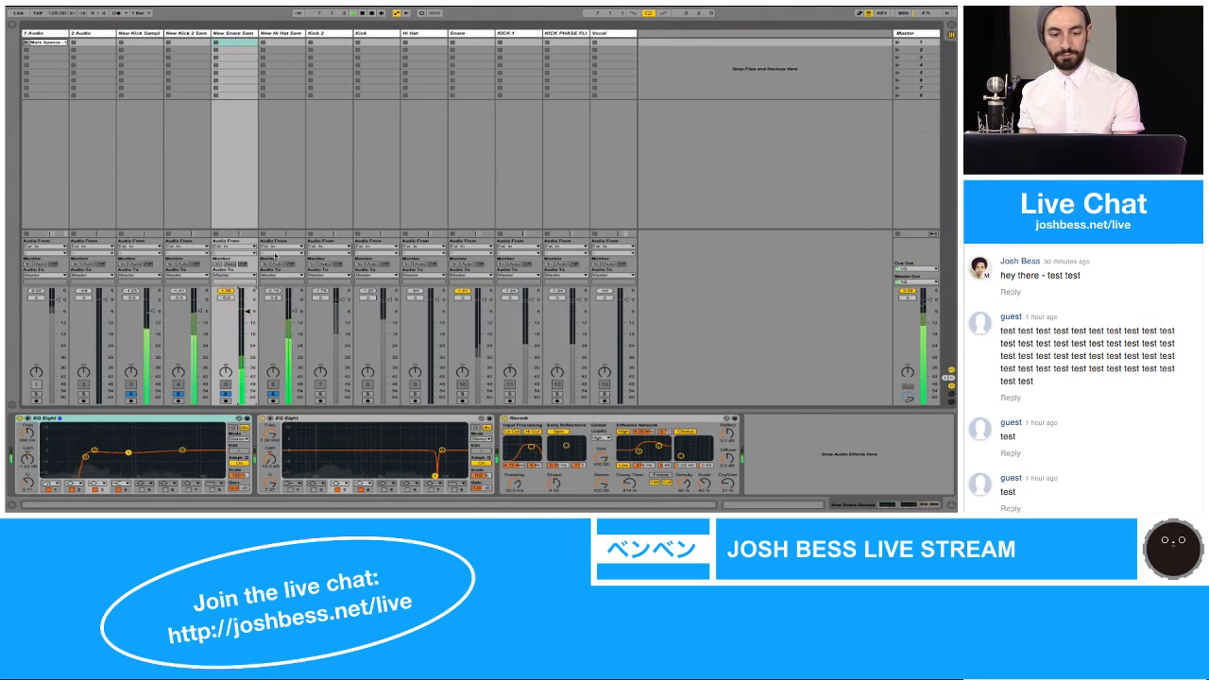
Step: Return to Arrangement View and audition the combined drum loop from the start of bar 7
key(Tab)
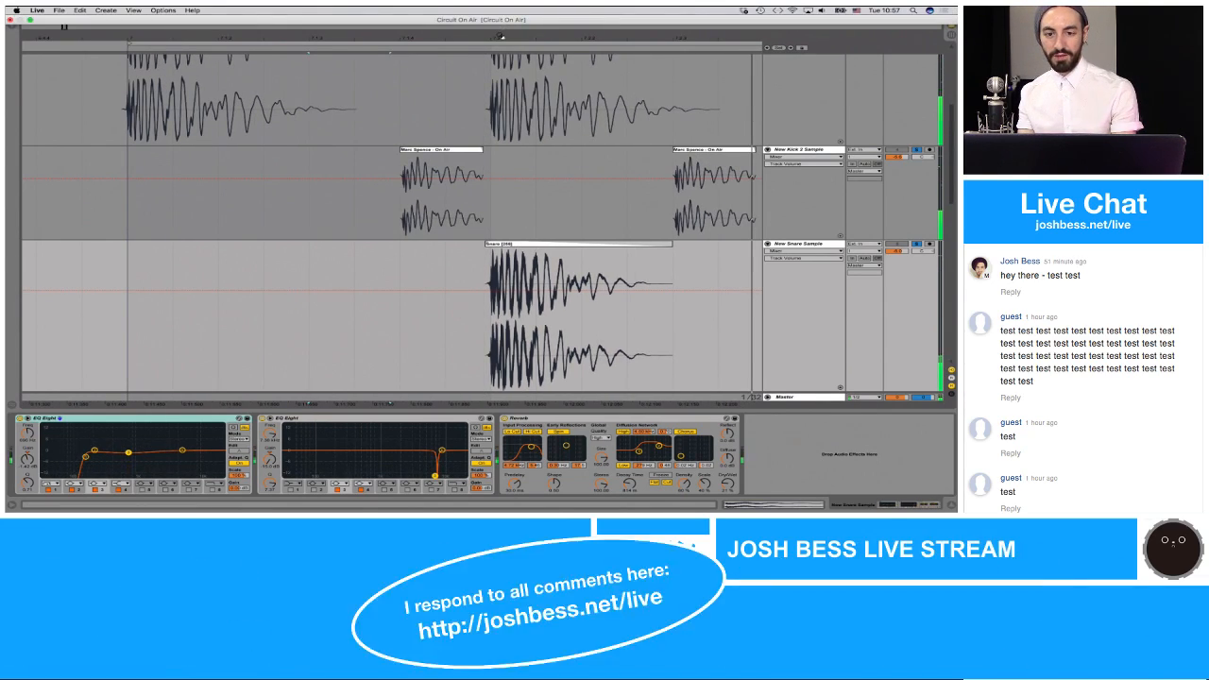
drag(501, 39, 449, 193)
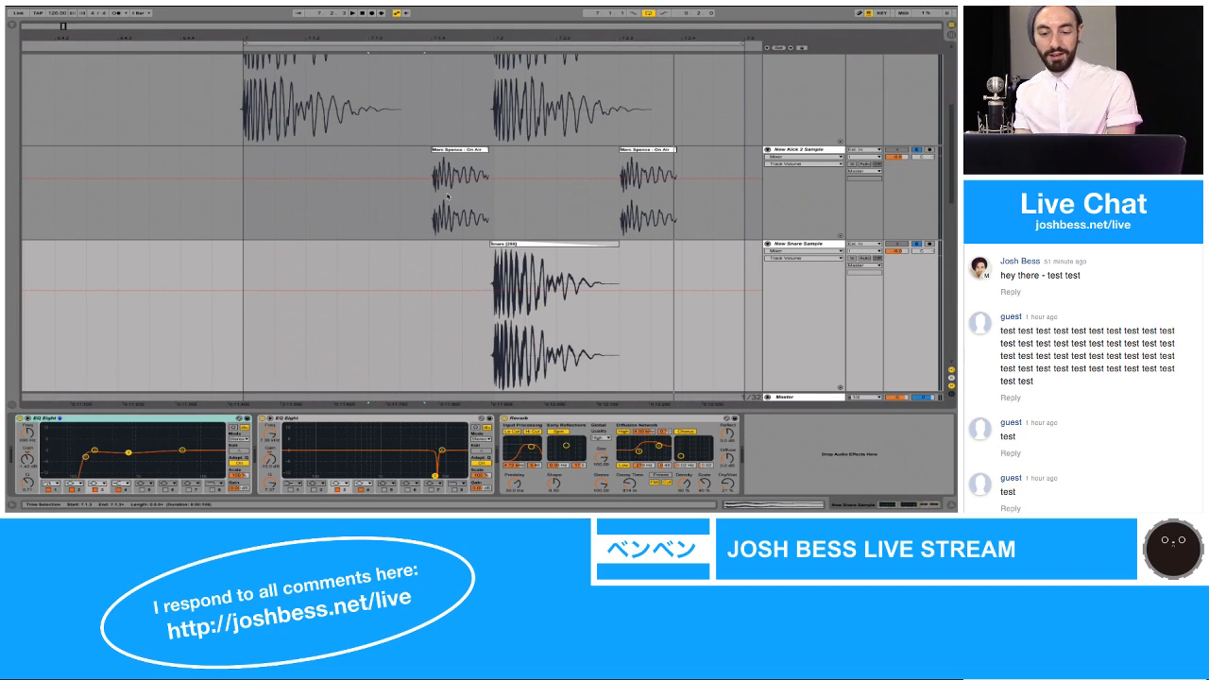
key(space)
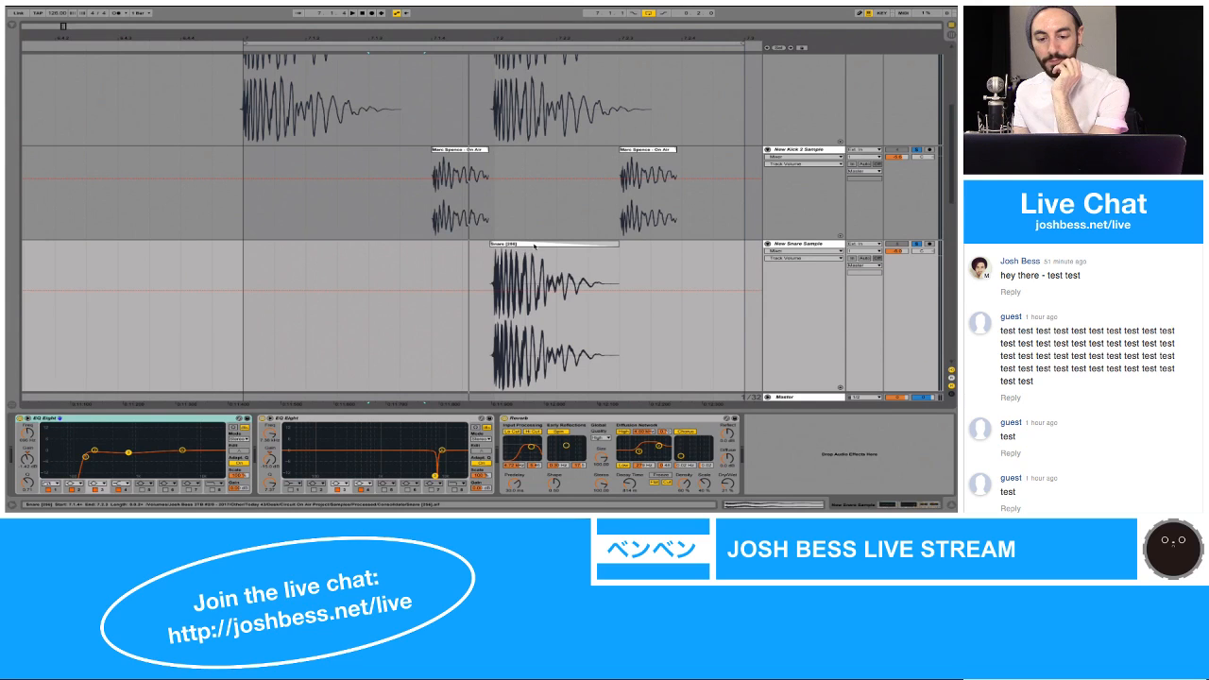
click(279, 219)
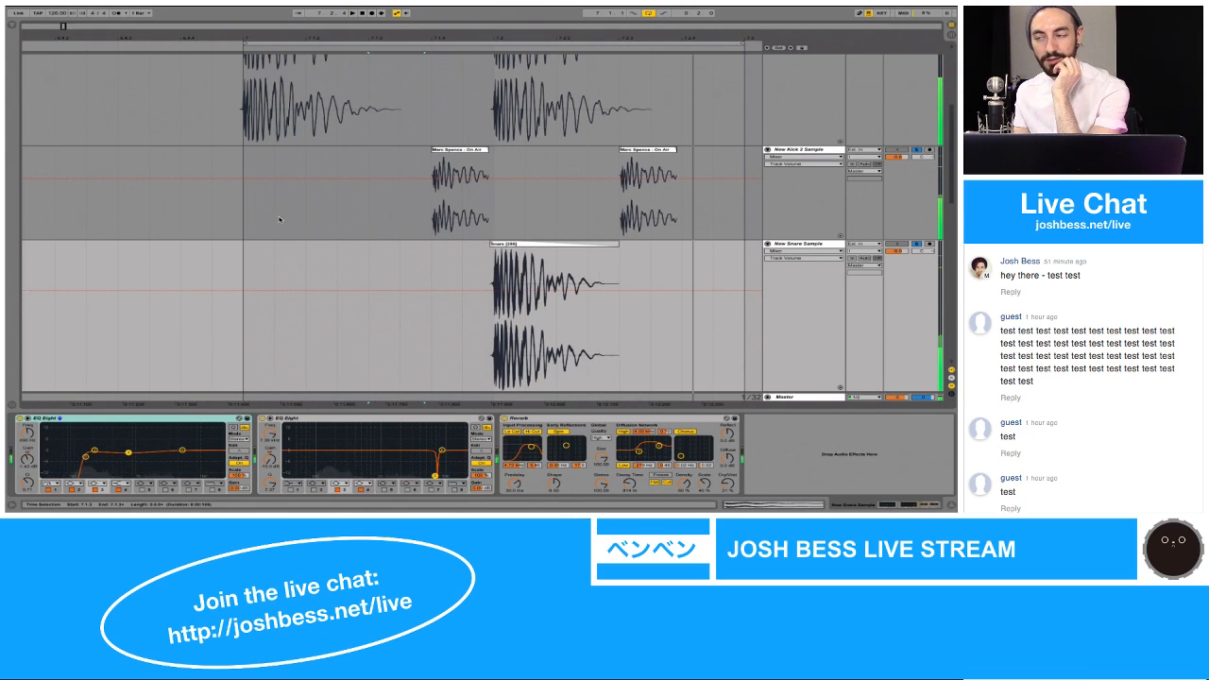
click(243, 217)
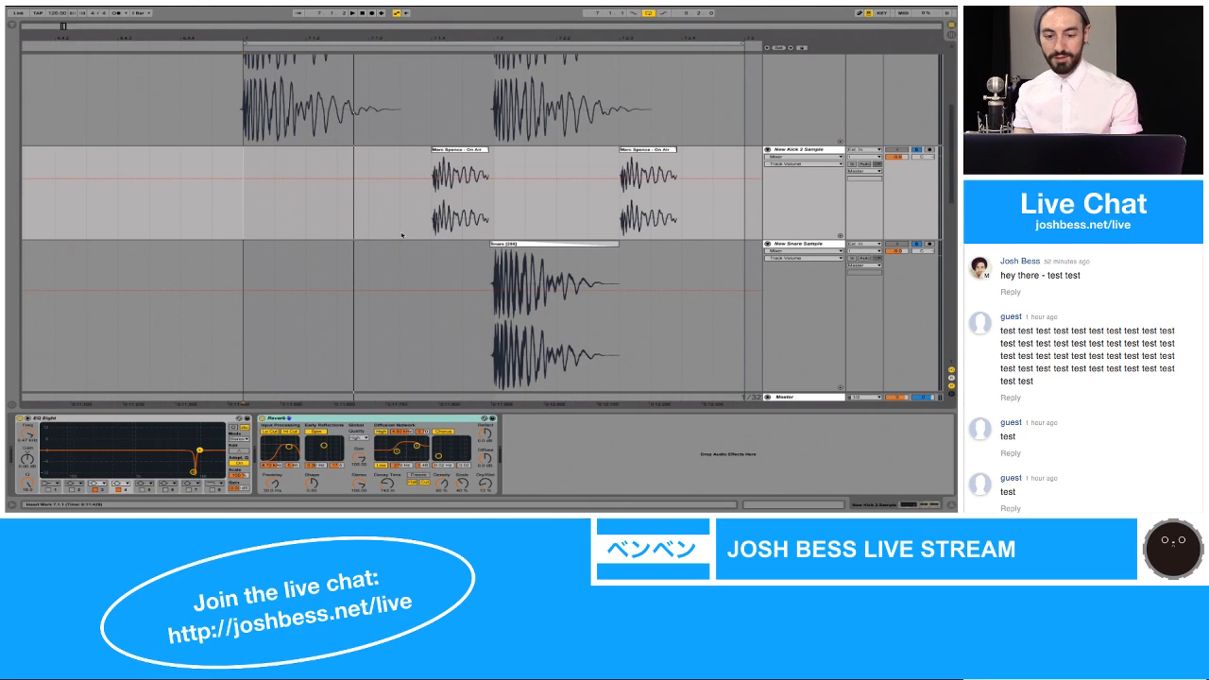
Step: Duplicate the one-beat range containing the Hi Hat clip onto the following beat and play the loop from 7.1.1
scroll(416, 227, down, 5)
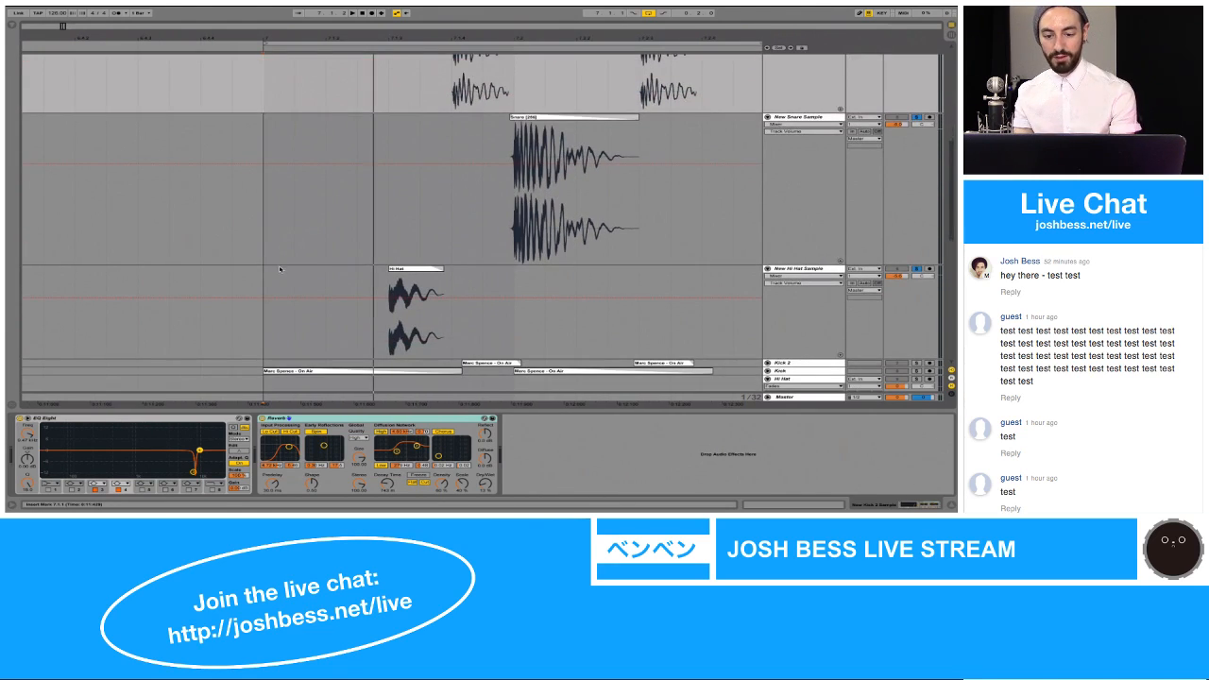
drag(279, 274, 515, 283)
key(ctrl+d)
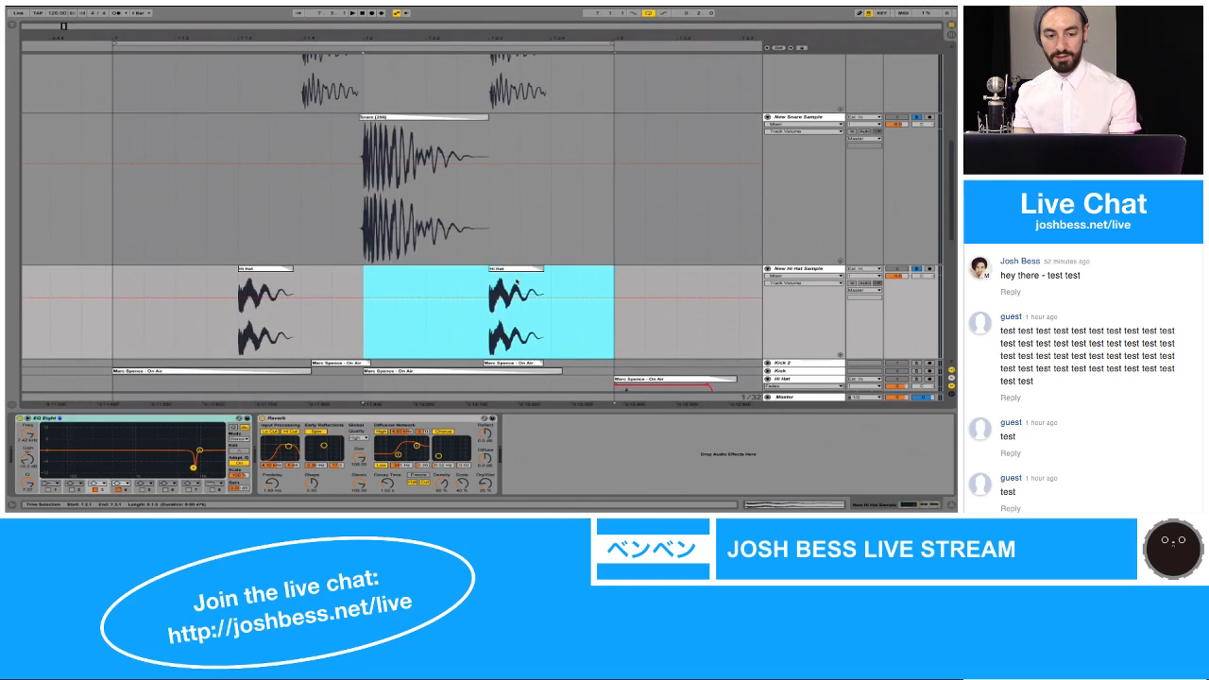
click(113, 276)
key(space)
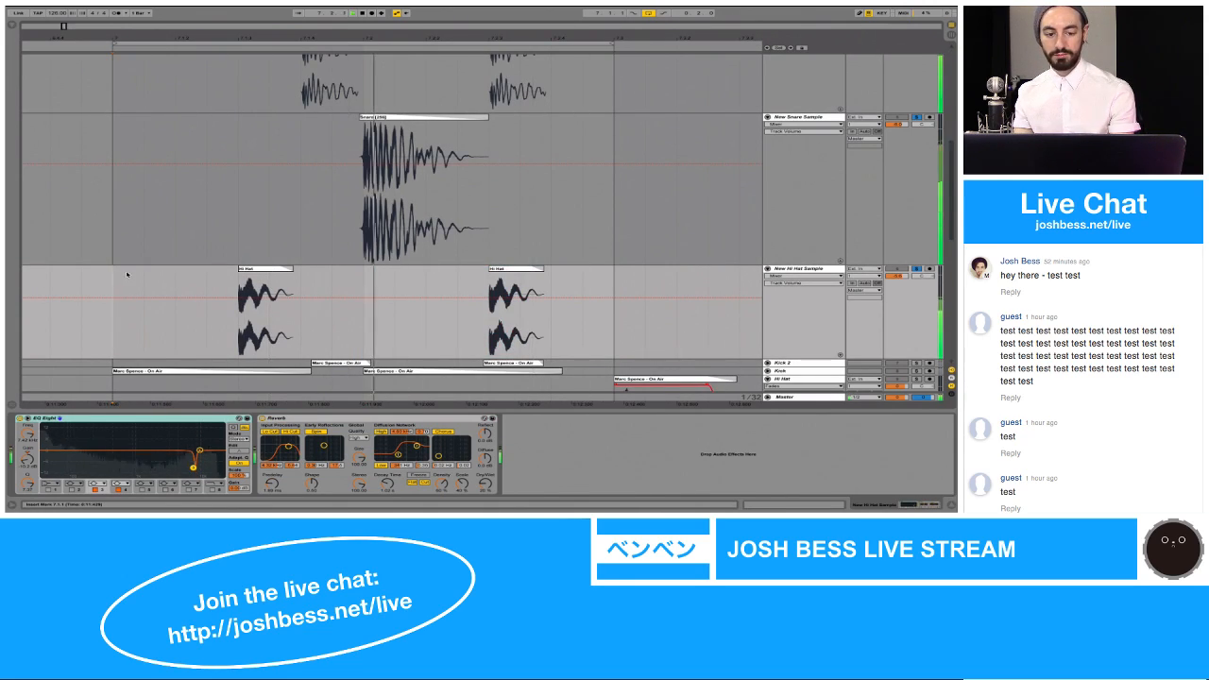
Step: Paste a copy of the first Hi Hat clip at 7.1.4 on the New Hi Hat Sample track
click(257, 270)
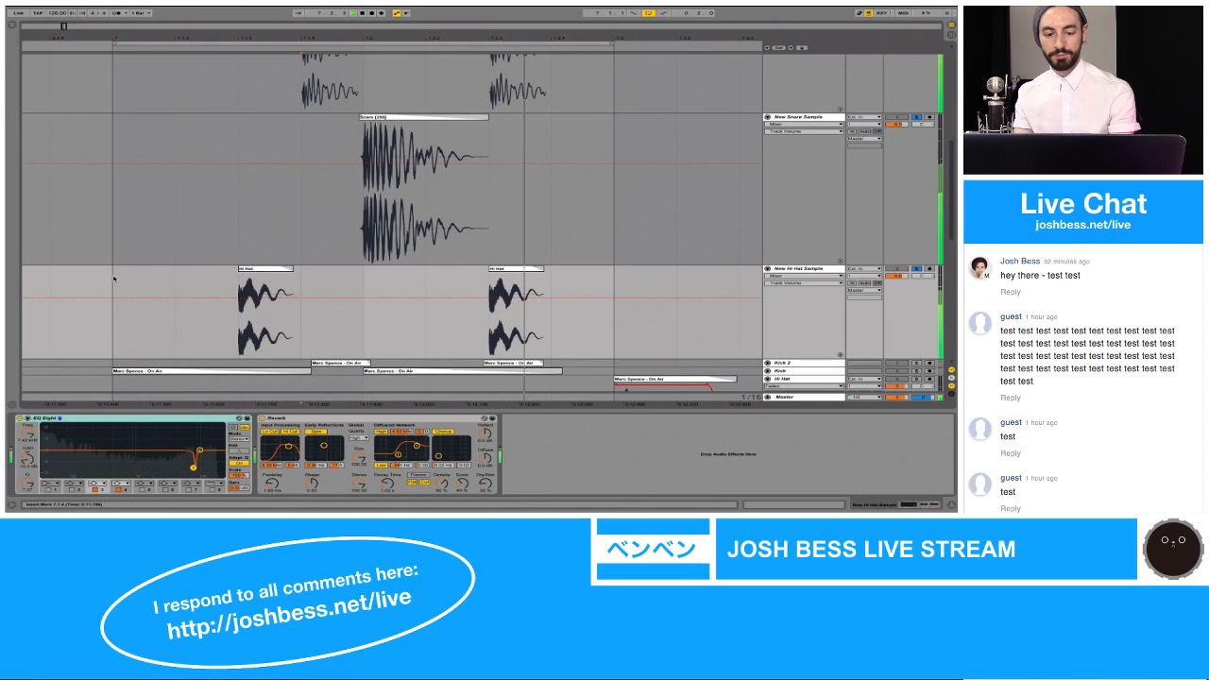
click(305, 274)
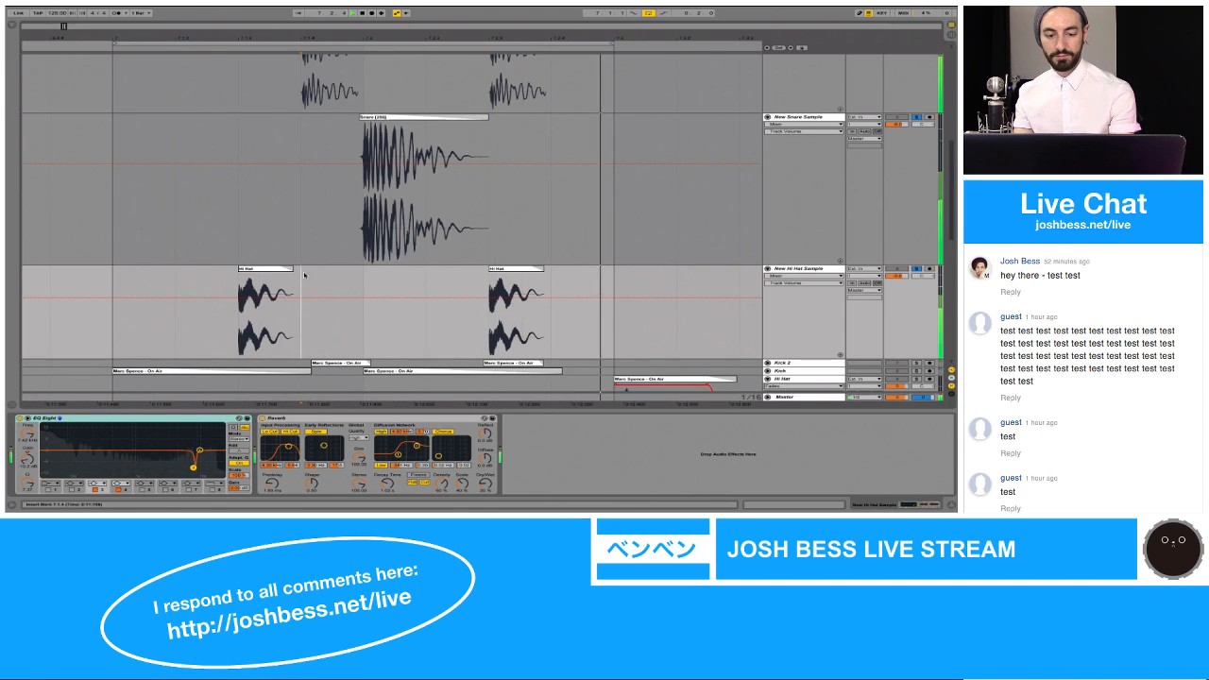
key(super+v)
Step: Lower the gain of the Hi Hat clip at 7.1.4 and move its start marker past the beginning of the attack
double_click(307, 269)
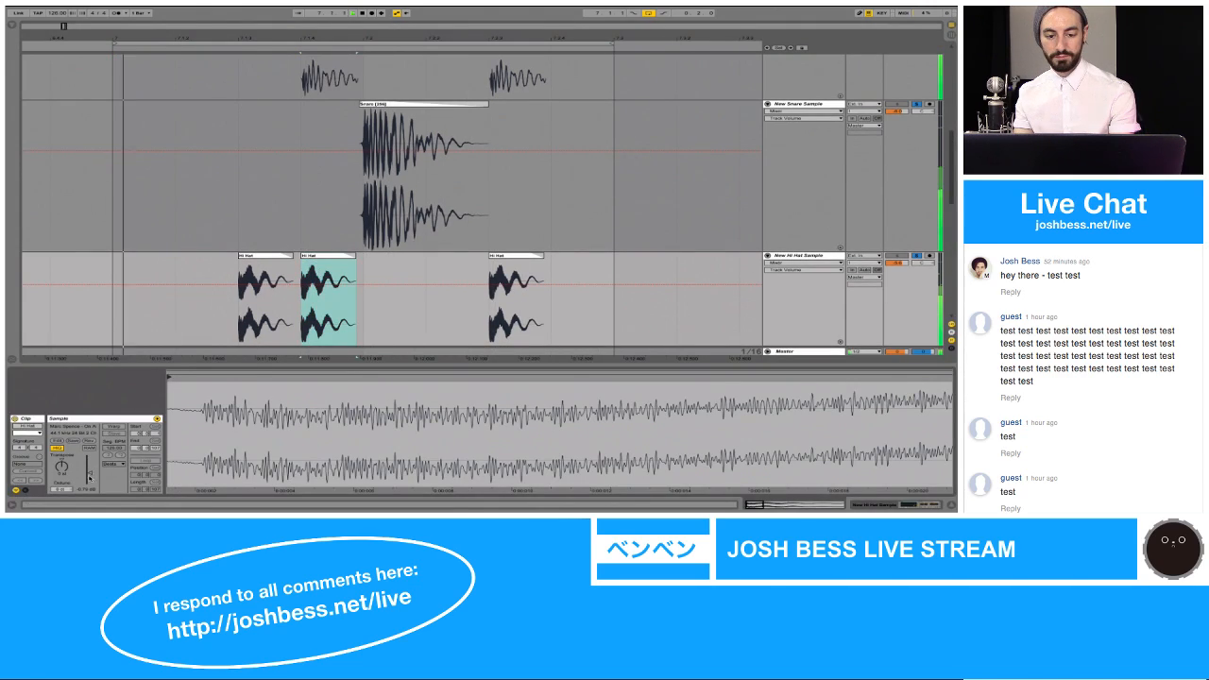
mouse_move(90, 474)
mouse_down()
mouse_move(90, 486)
mouse_move(90, 472)
mouse_up()
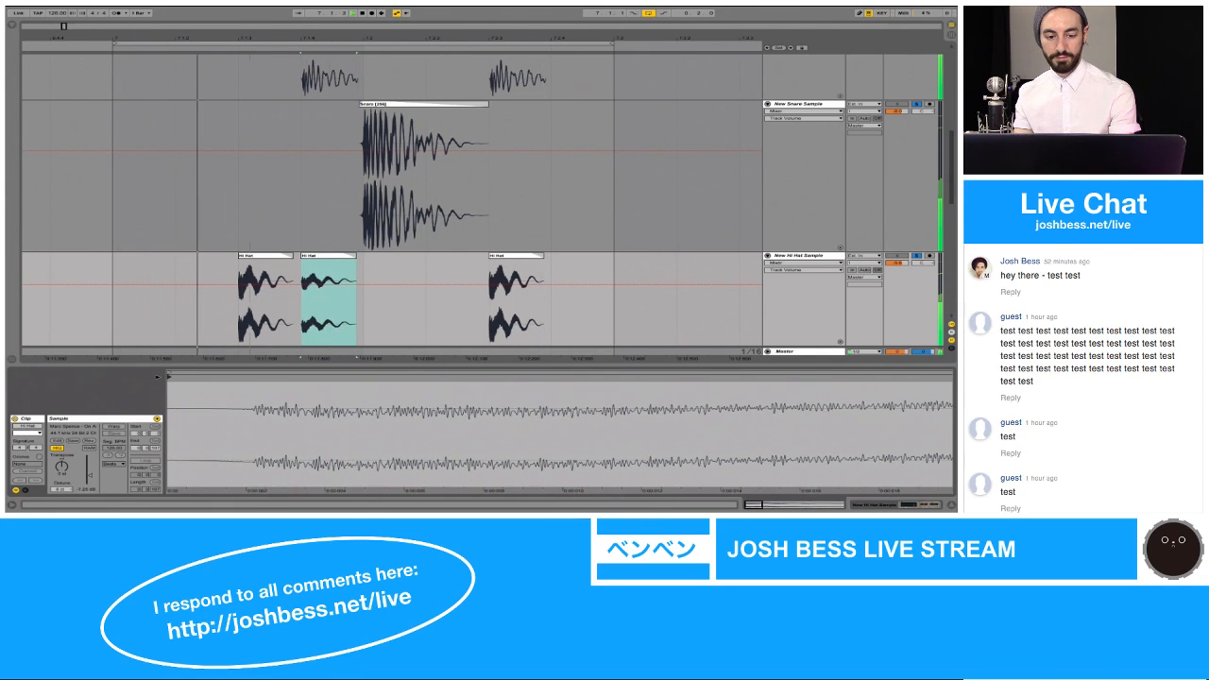
drag(169, 378, 302, 378)
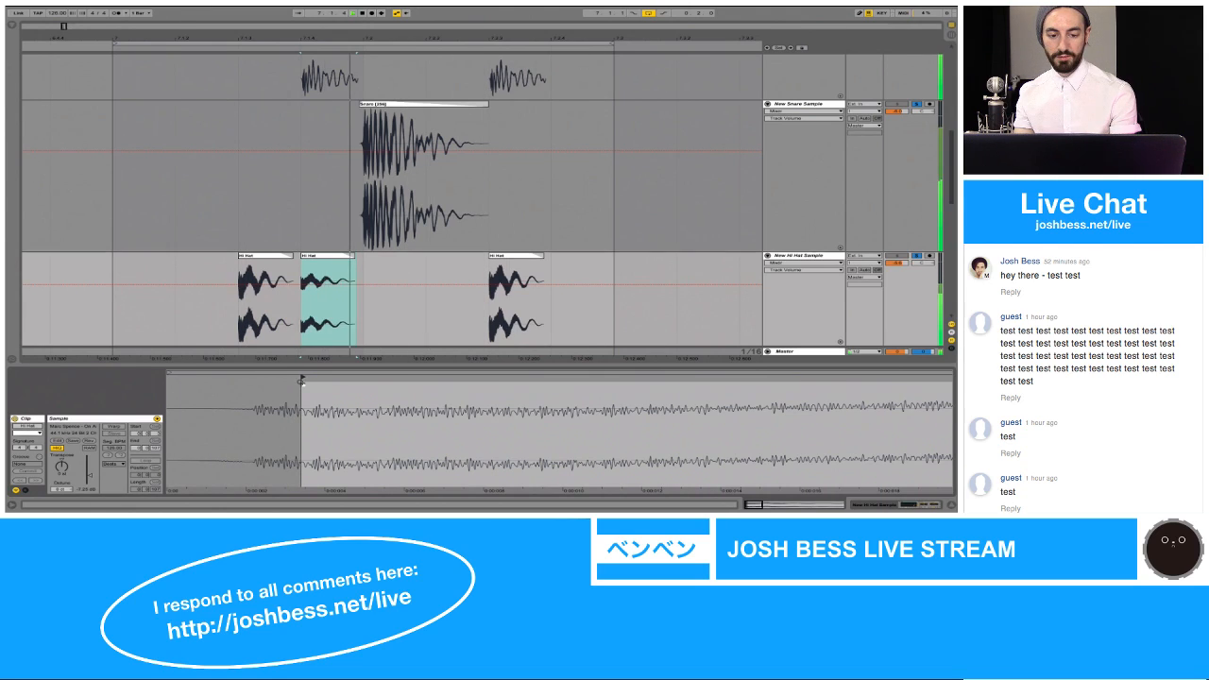
click(374, 284)
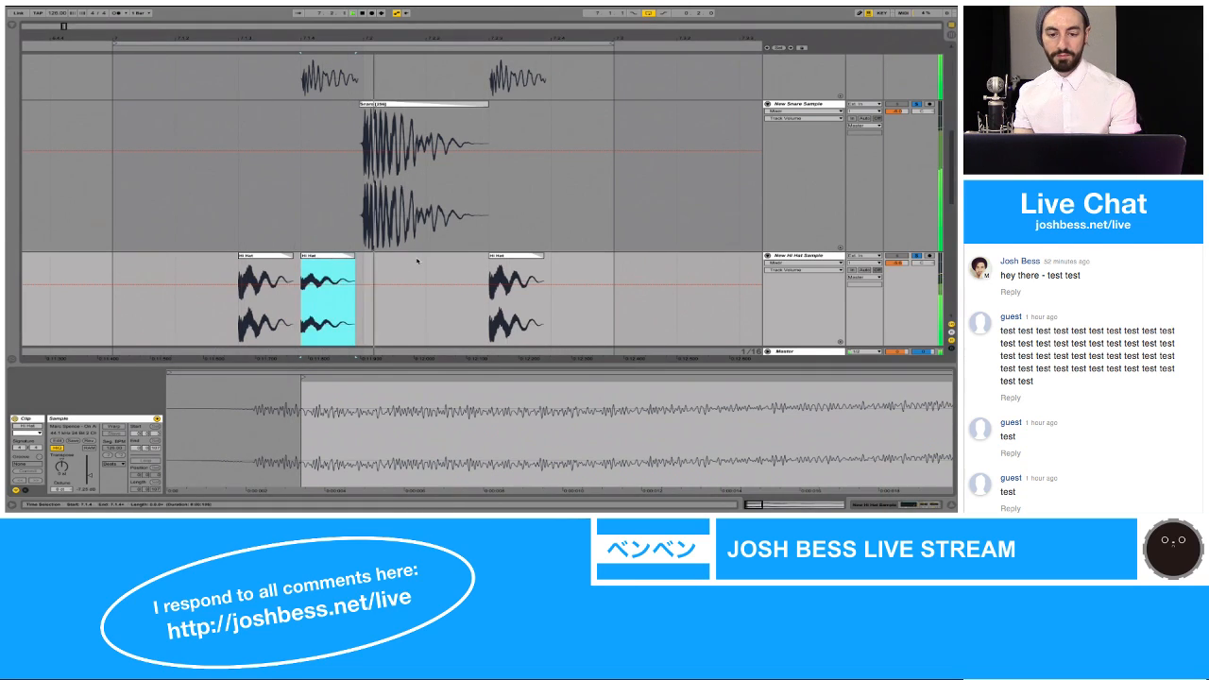
Step: Paste a Hi Hat clip at 7.2.2 on the New Hi Hat Sample track, lower its gain and move its start marker past the attack
click(423, 266)
key(ctrl+v)
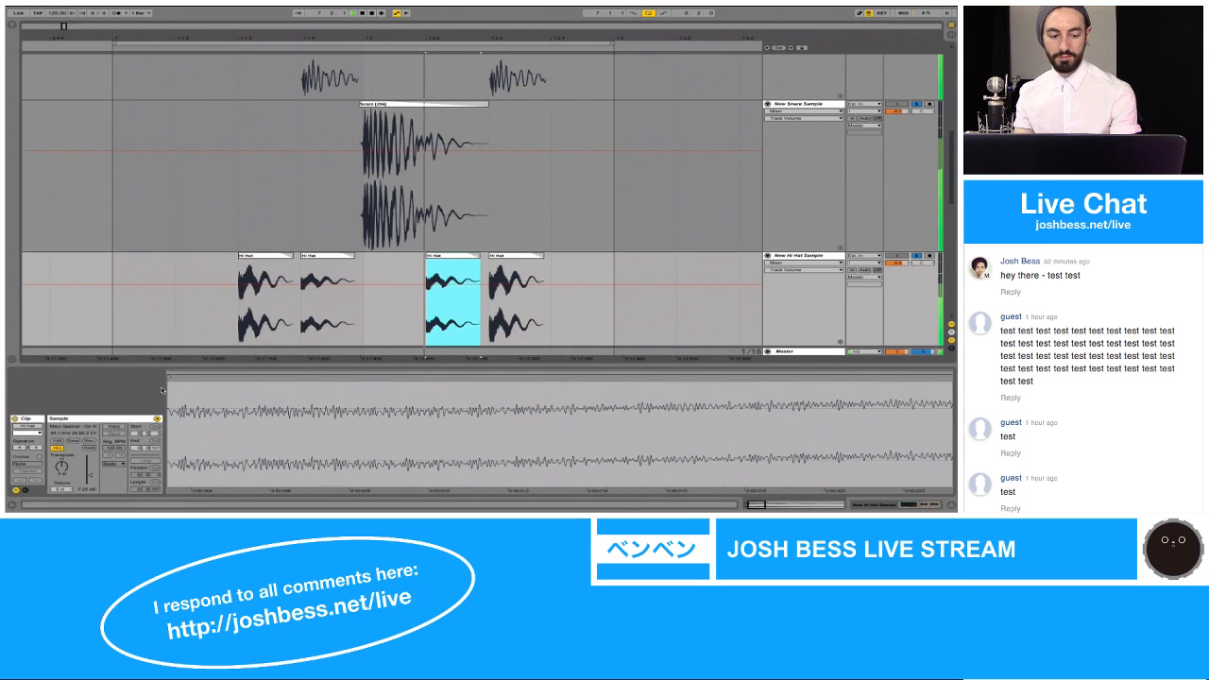
drag(89, 475, 89, 476)
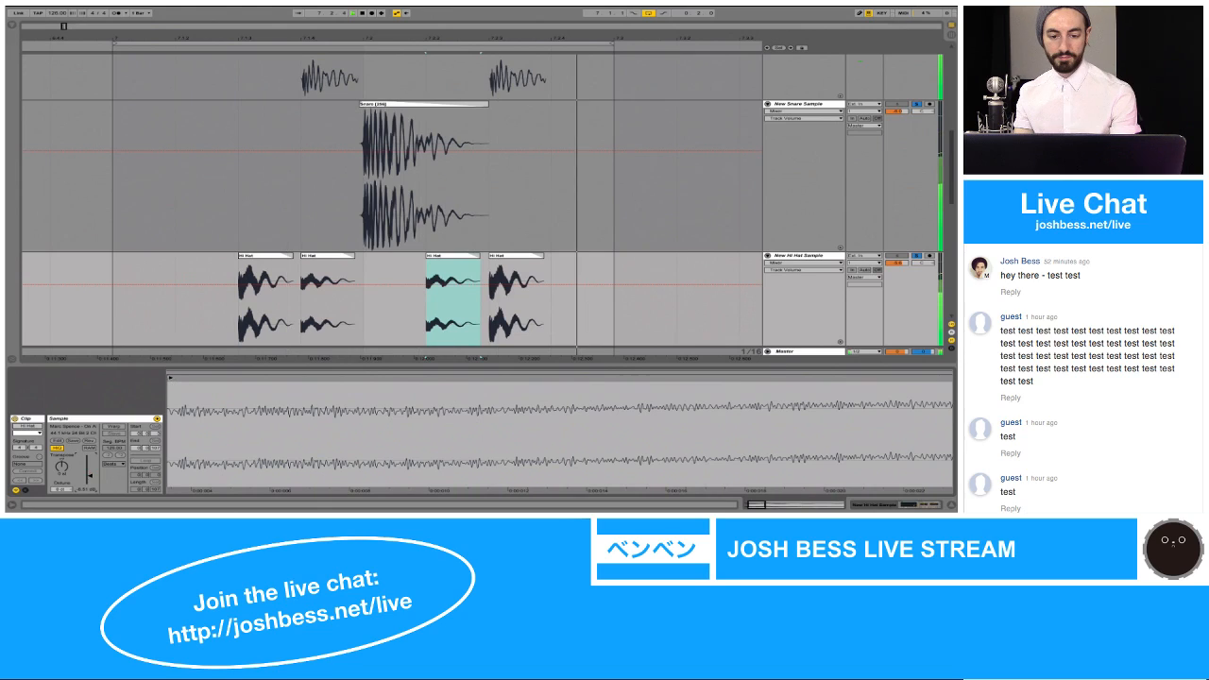
drag(169, 377, 346, 377)
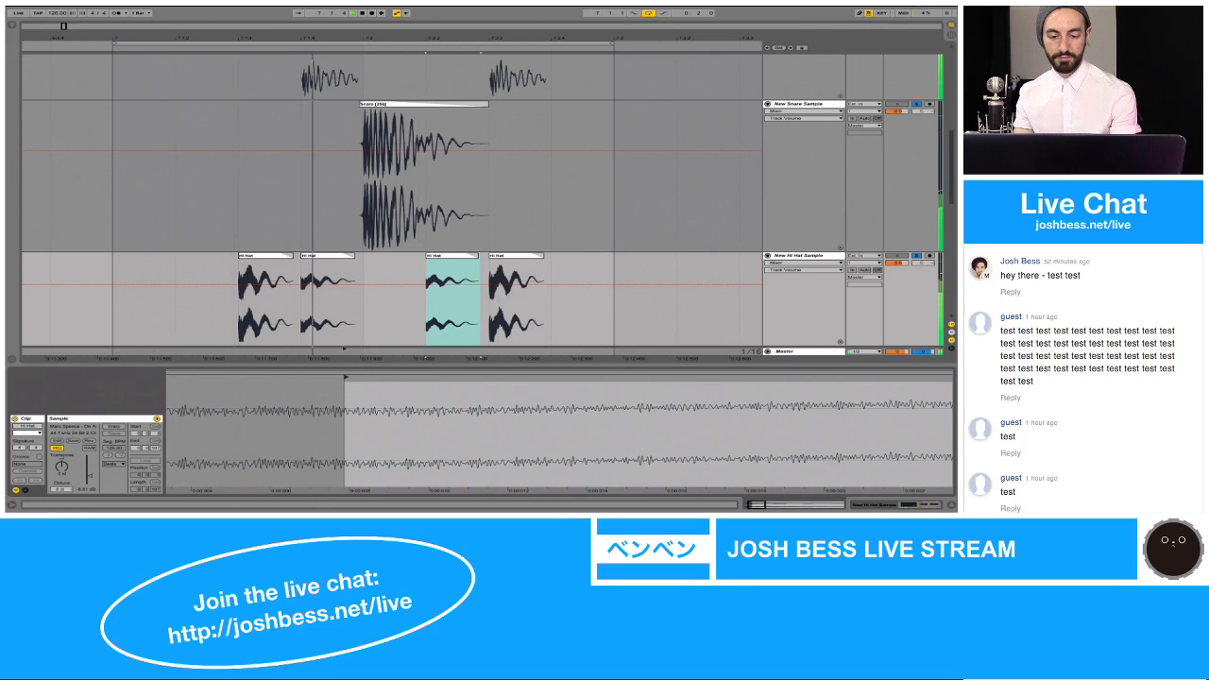
Step: Copy the Hi Hat clip at 7.2.2 to 7.2.4 and reduce the copy's gain to a very quiet level
click(451, 256)
click(566, 253)
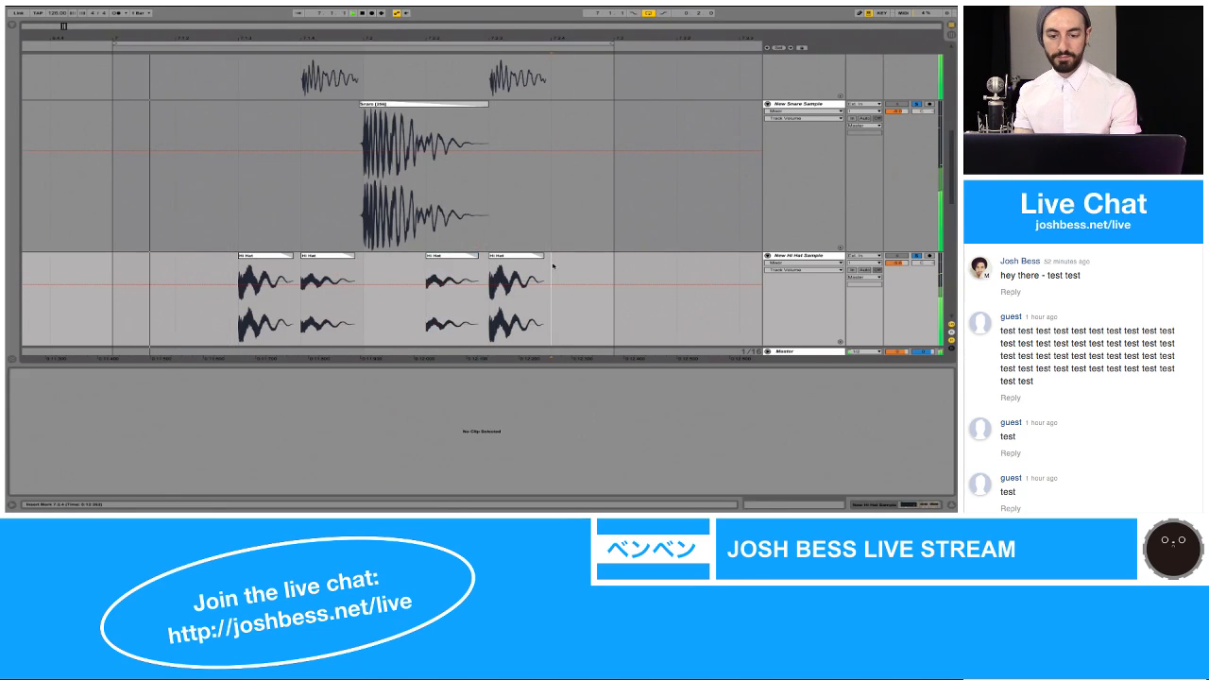
key(ctrl+v)
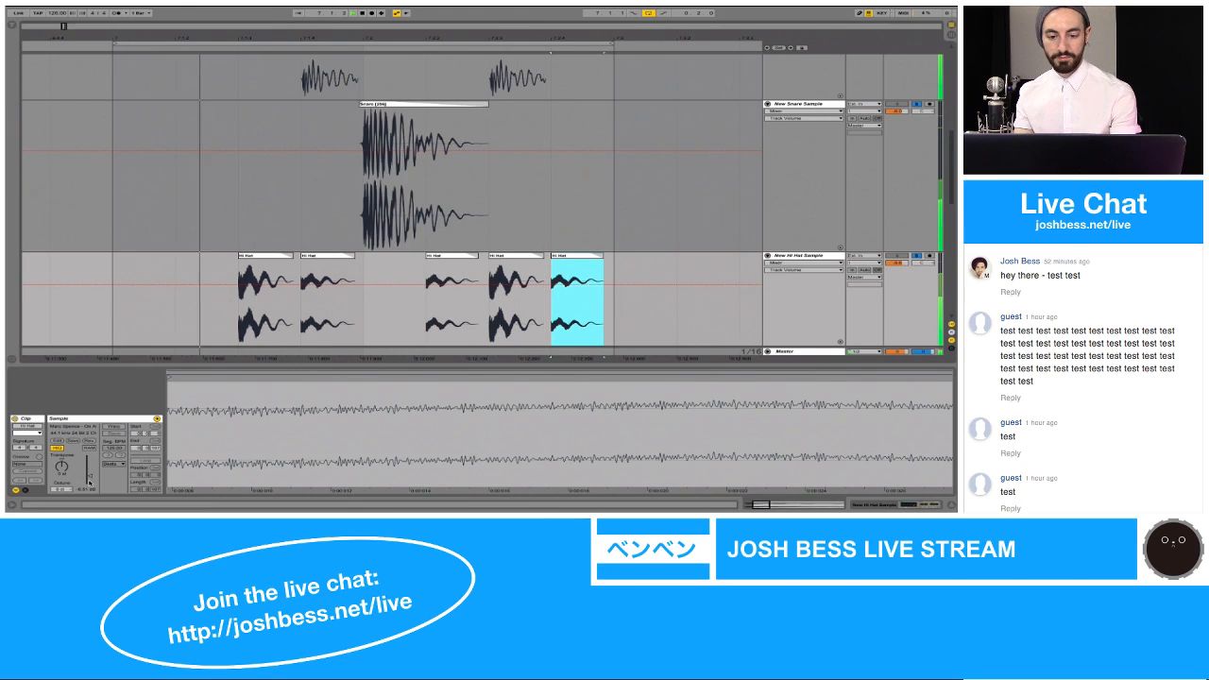
drag(89, 483, 88, 506)
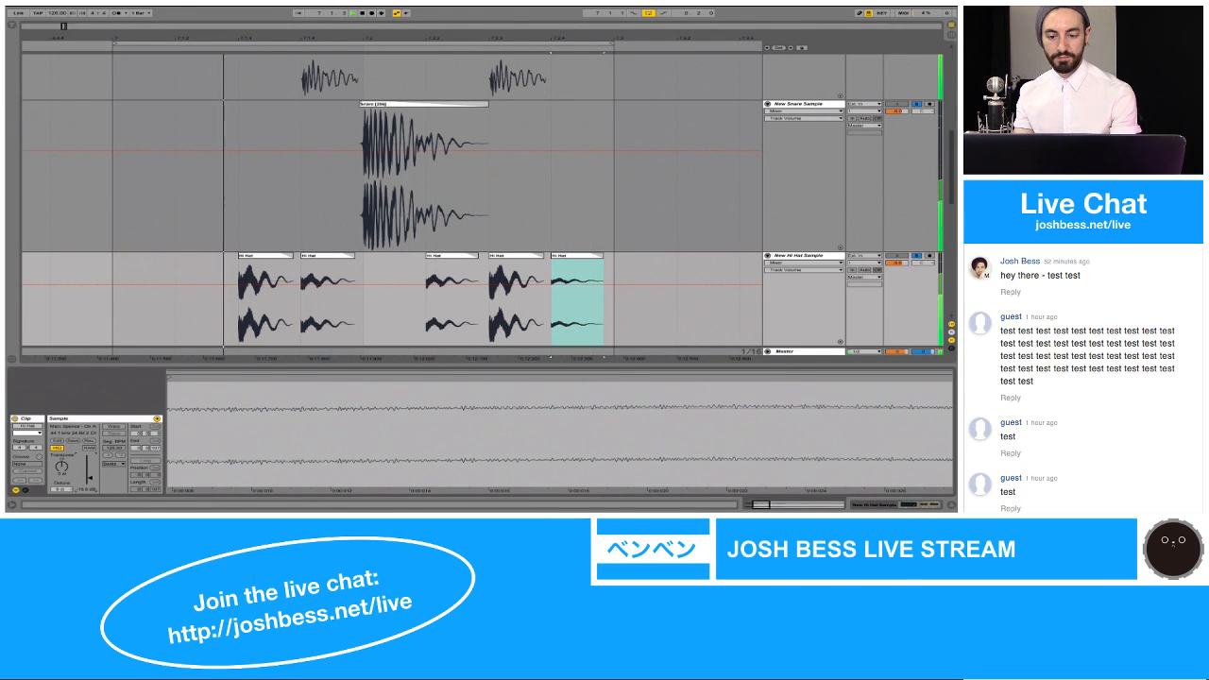
Step: Copy the quiet Hi Hat clip from 7.2.4 to 7.1.2 and hide the clip detail view
click(576, 256)
click(191, 269)
key(ctrl+v)
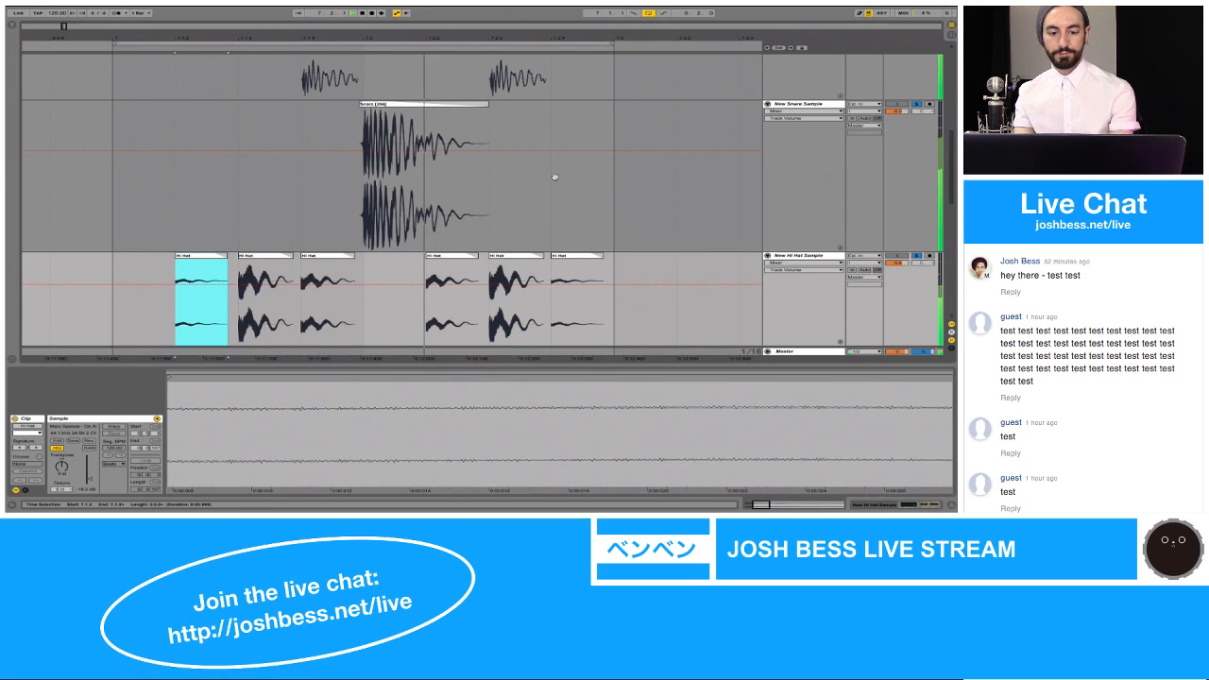
key(ctrl+alt+l)
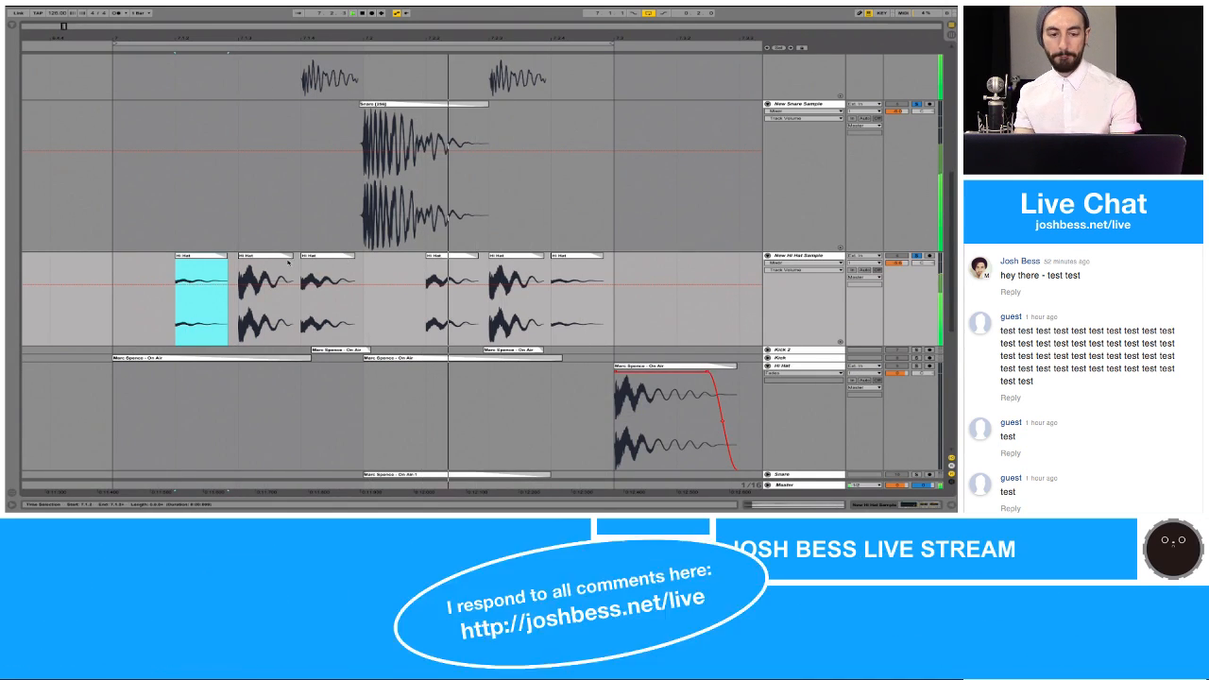
Step: Place a copy of the loud Hi Hat clip from 7.1.3 at 6.4.3, ahead of the loop
click(279, 258)
scroll(88, 260, left, 3)
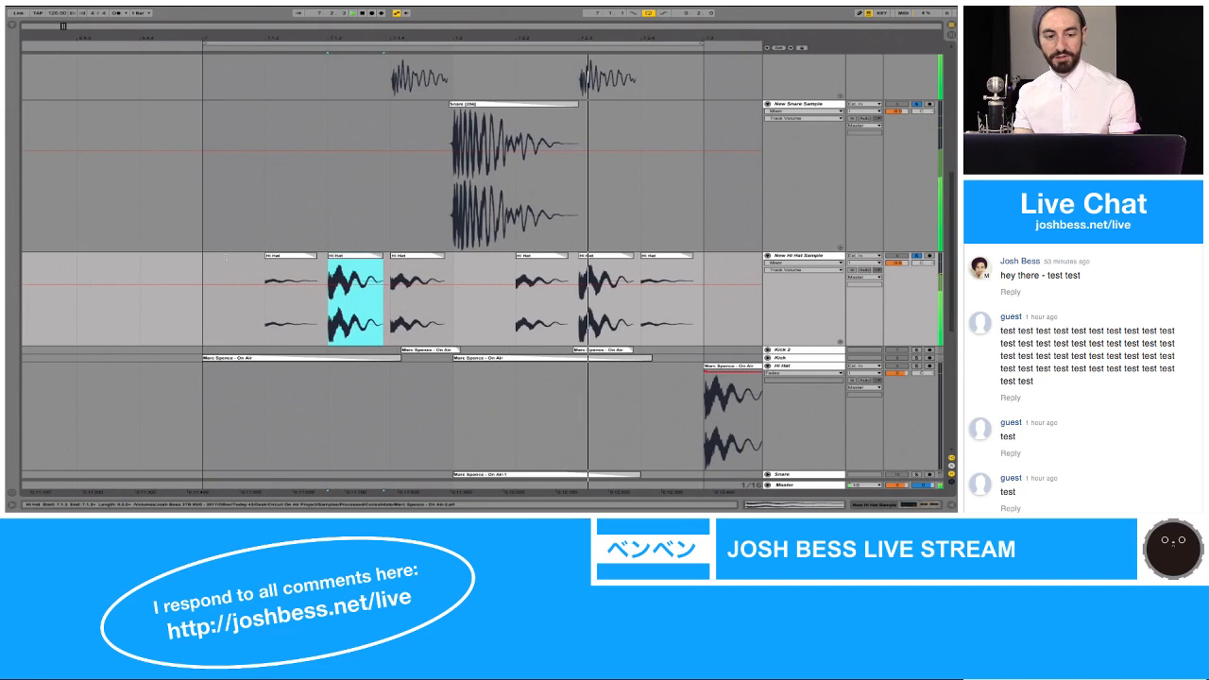
click(88, 260)
key(super+v)
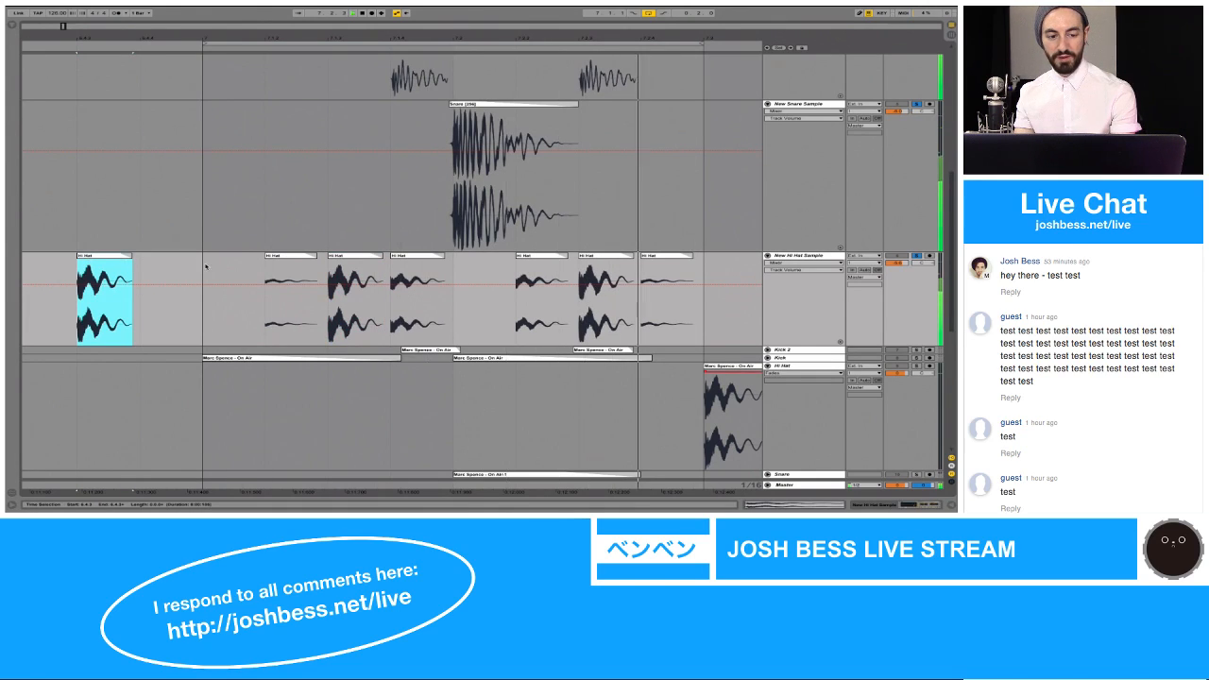
Step: Consolidate the hi-hat pattern from 7.1.1 to 7.3.1 into one clip named Hi Hat Loop
drag(203, 293, 703, 289)
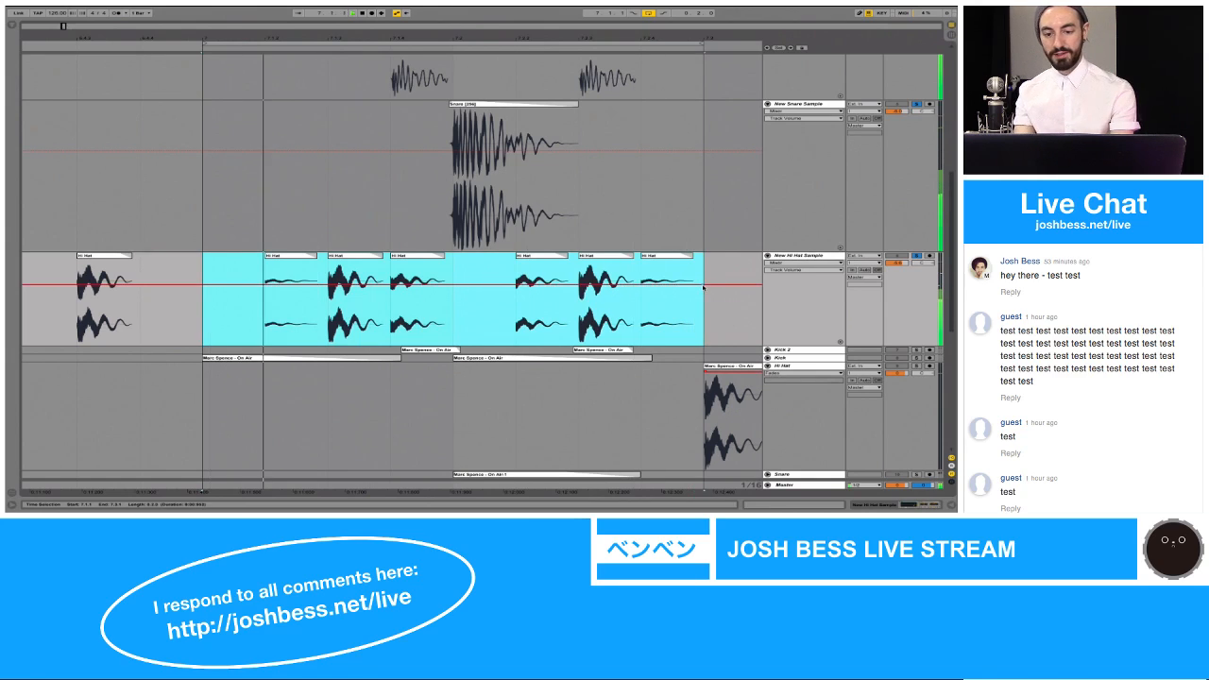
key(super+j)
key(Return)
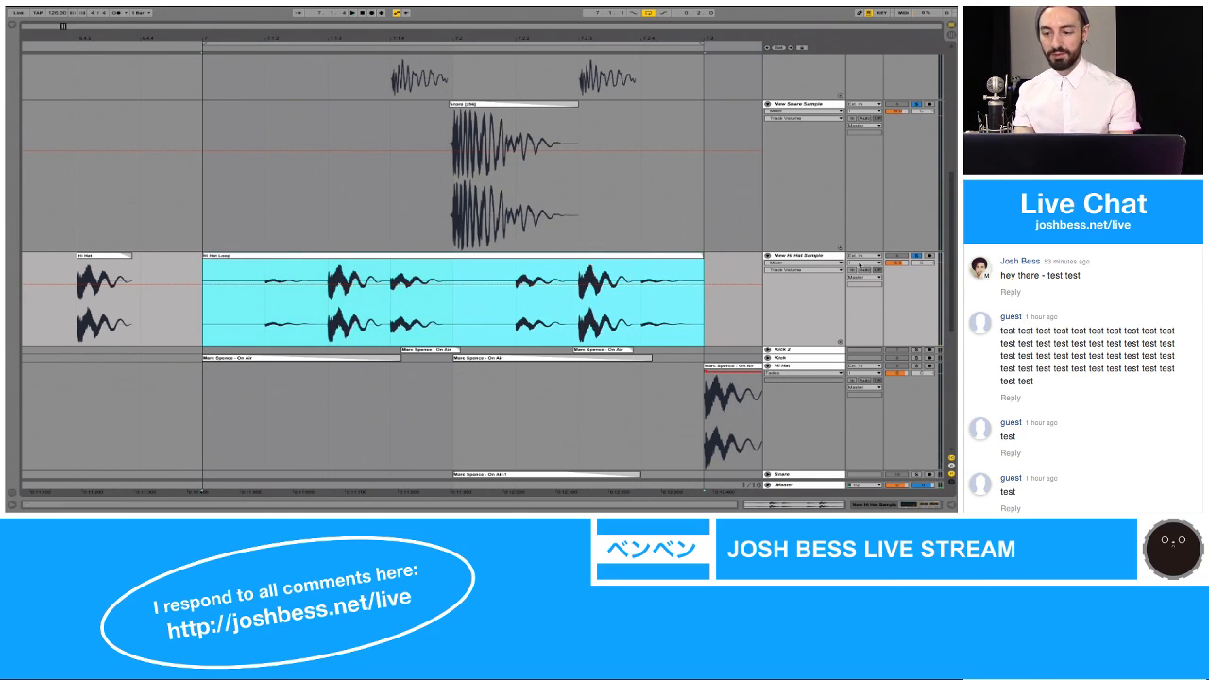
Step: Audition the Hi Hat Loop soloed, adding the New Snare Sample, New Kick 2 Sample and New Kick Sample tracks to the solo
click(916, 256)
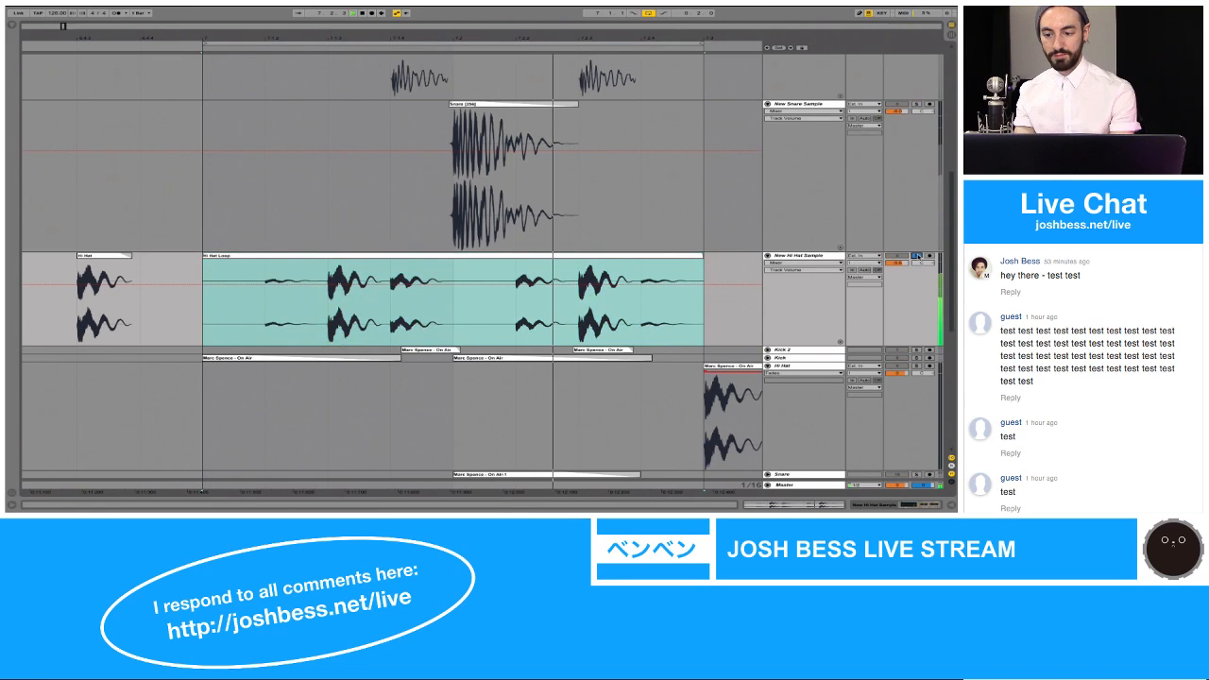
scroll(917, 257, up, 2)
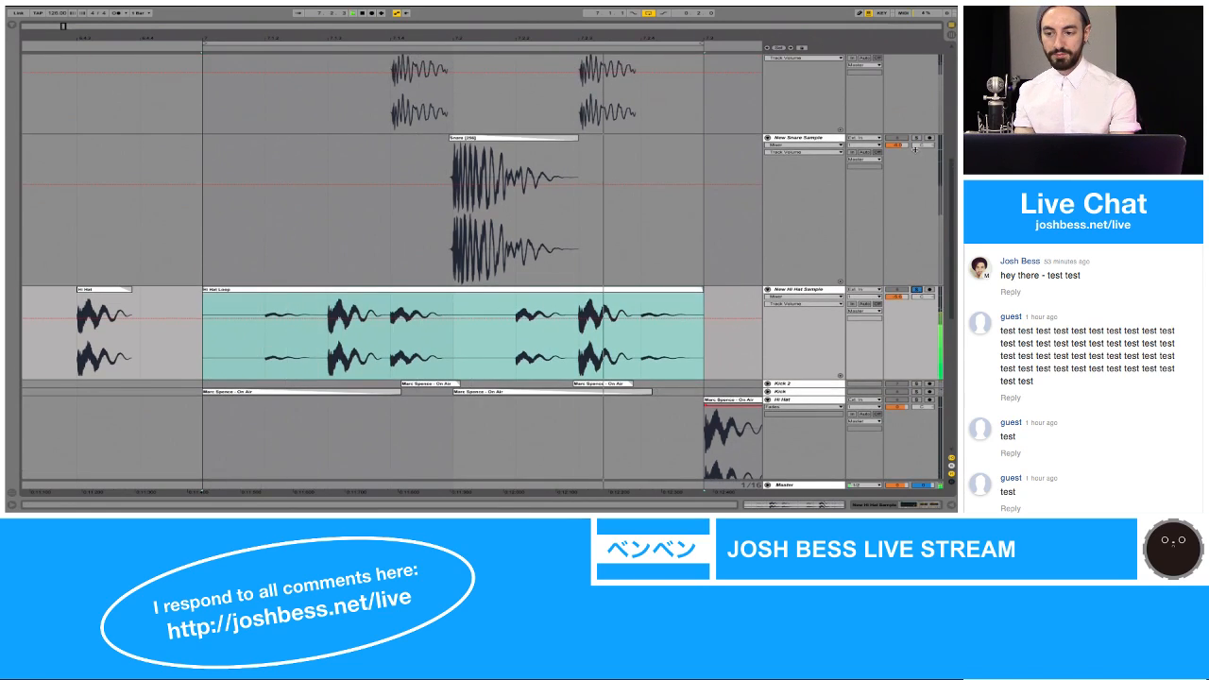
scroll(916, 139, up, 1)
scroll(917, 139, up, 2)
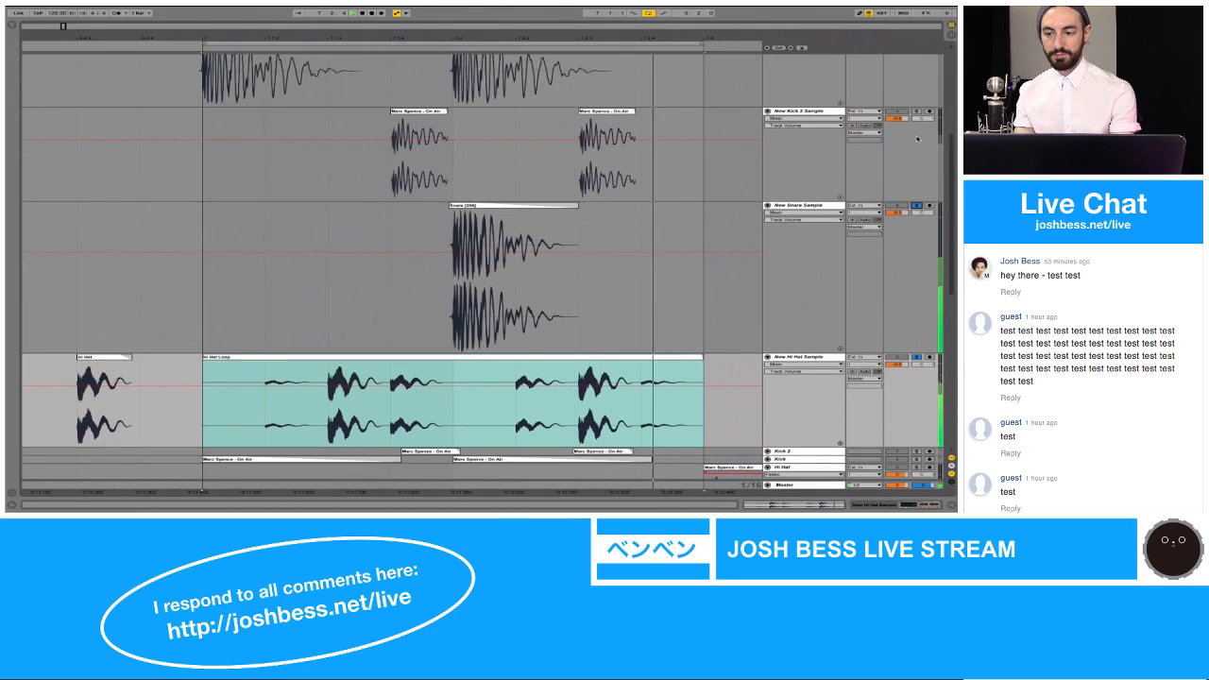
scroll(918, 114, up, 2)
scroll(917, 114, up, 2)
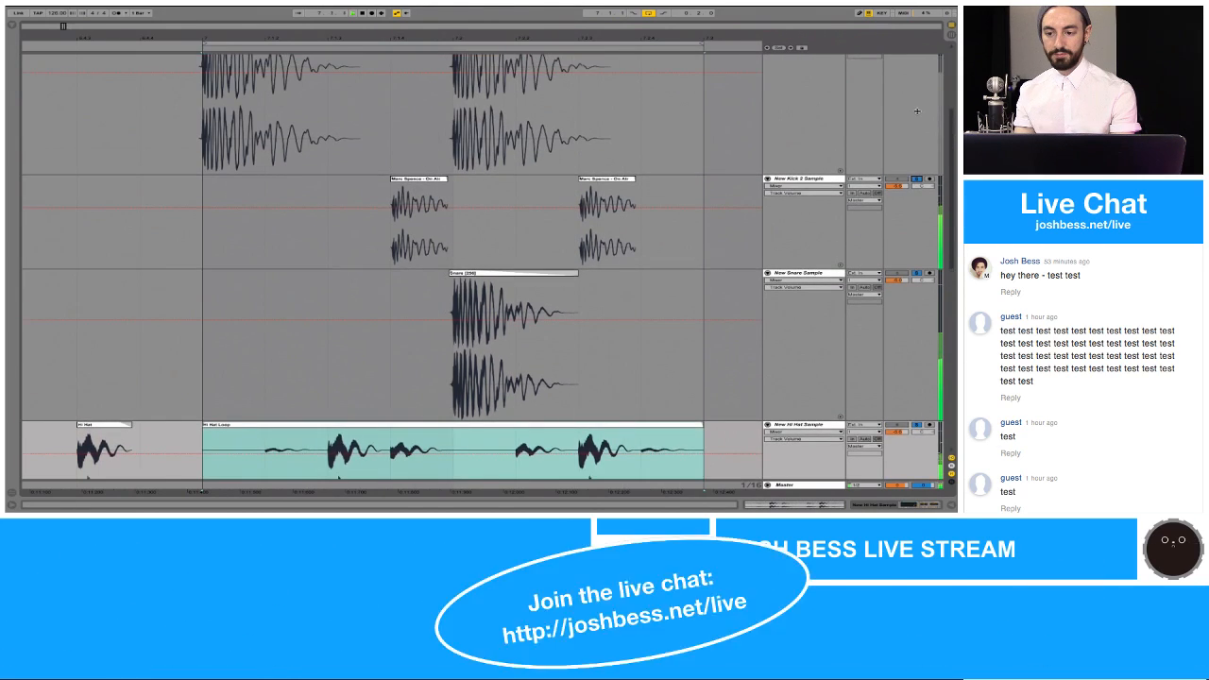
Step: Resize the New Kick, New Kick 2, New Snare and New Hi Hat Sample tracks to a similar compact height
drag(868, 200, 868, 140)
scroll(869, 140, up, 3)
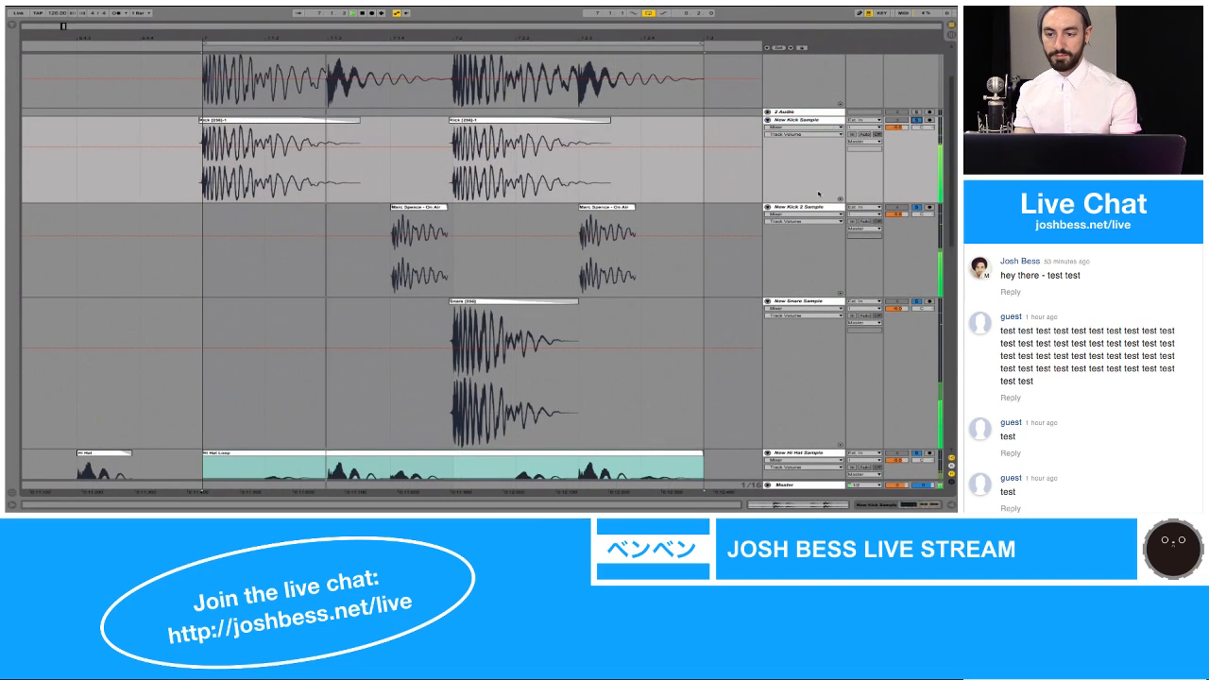
click(811, 120)
scroll(809, 220, down, 2)
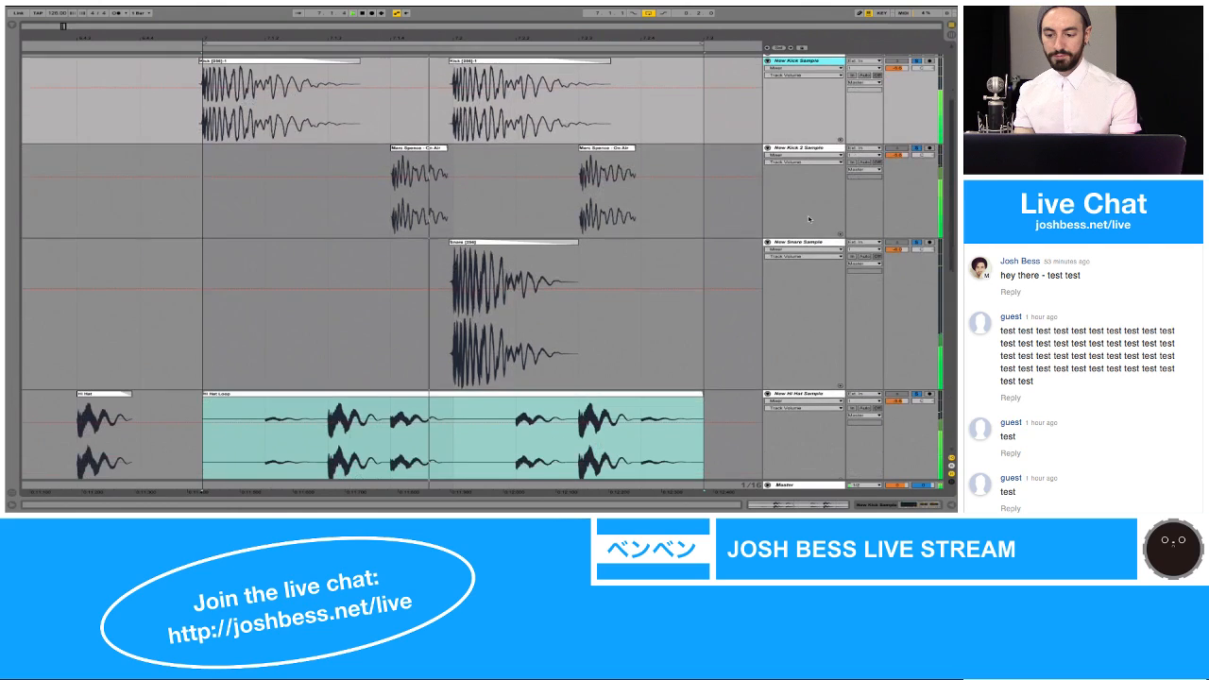
shift+click(802, 393)
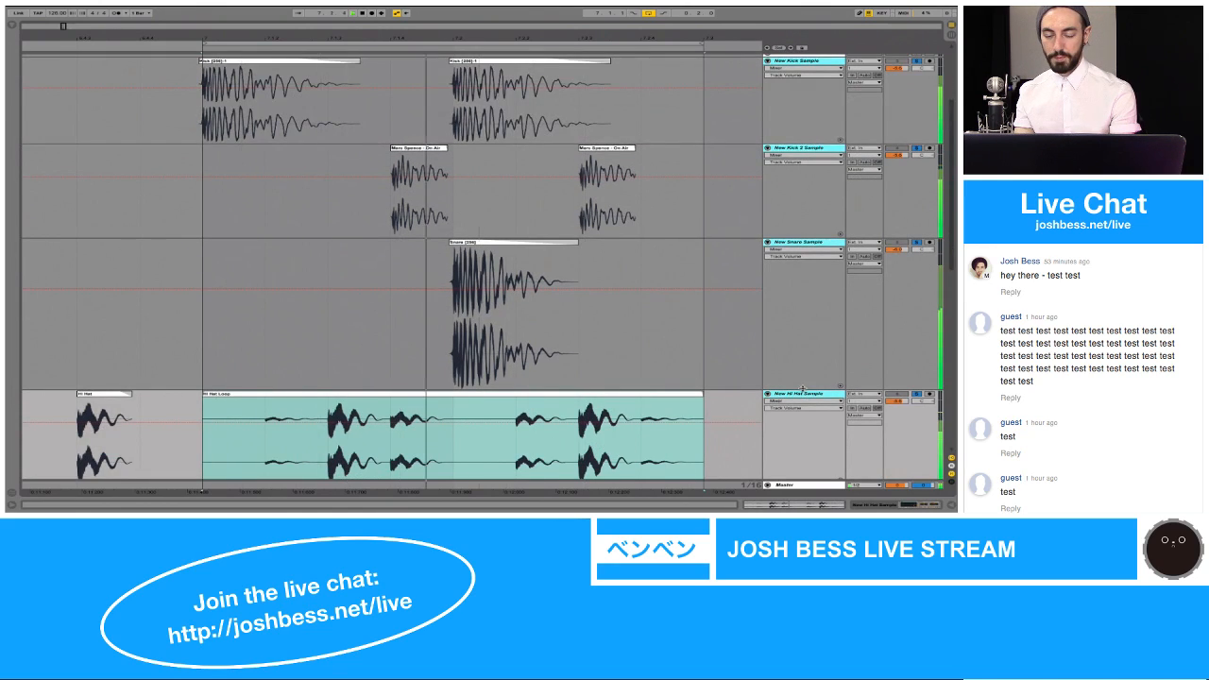
drag(804, 390, 812, 186)
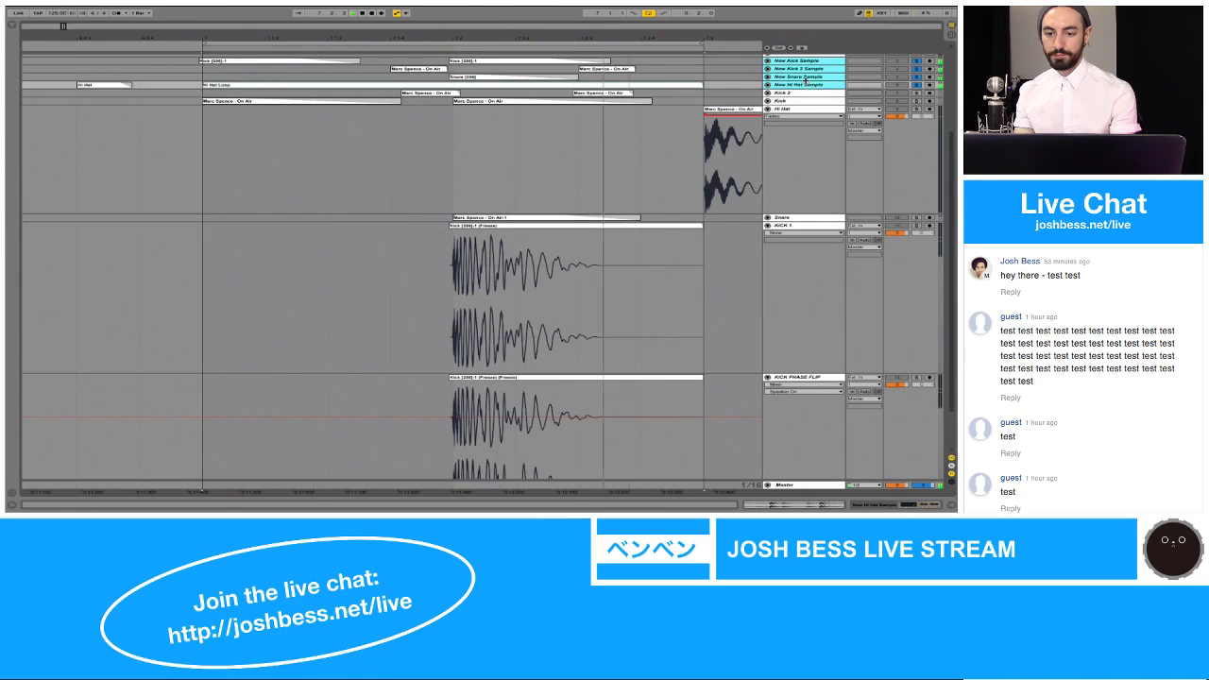
drag(805, 81, 805, 128)
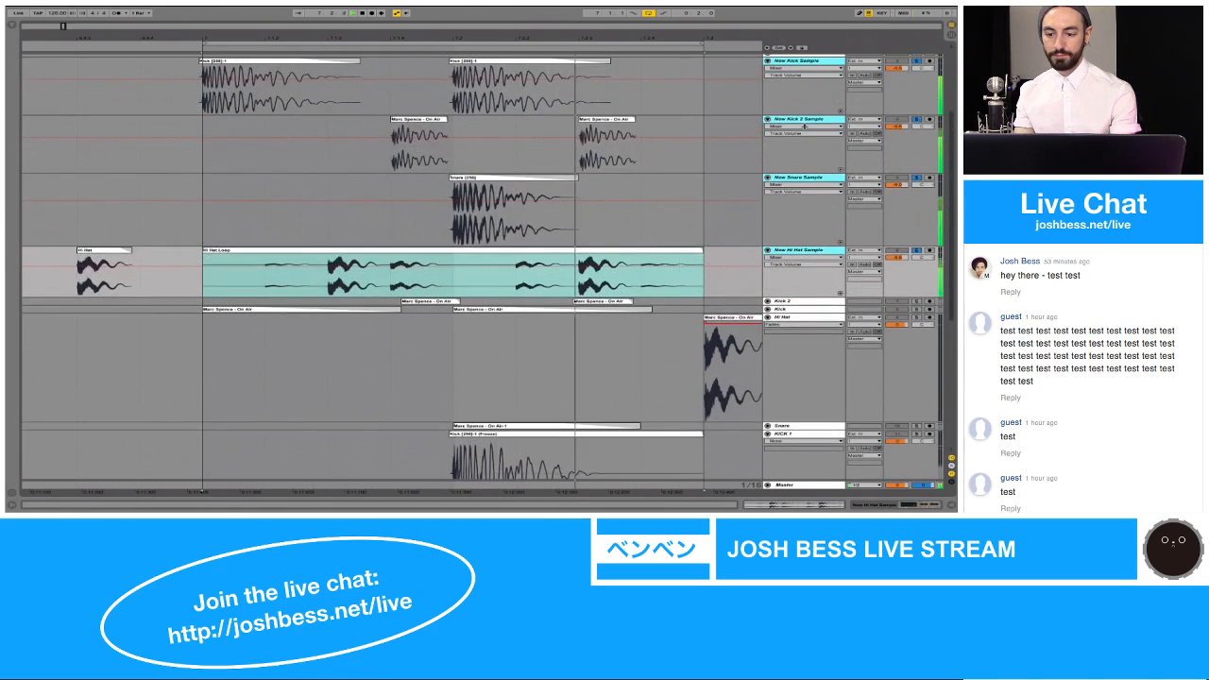
Step: Fold the original Hi Hat, KICK 1, KICK PHASE FLIP and 1 Audio tracks
click(796, 318)
key(Left)
key(Down)
key(Down)
key(Left)
key(Down)
key(Down)
key(Down)
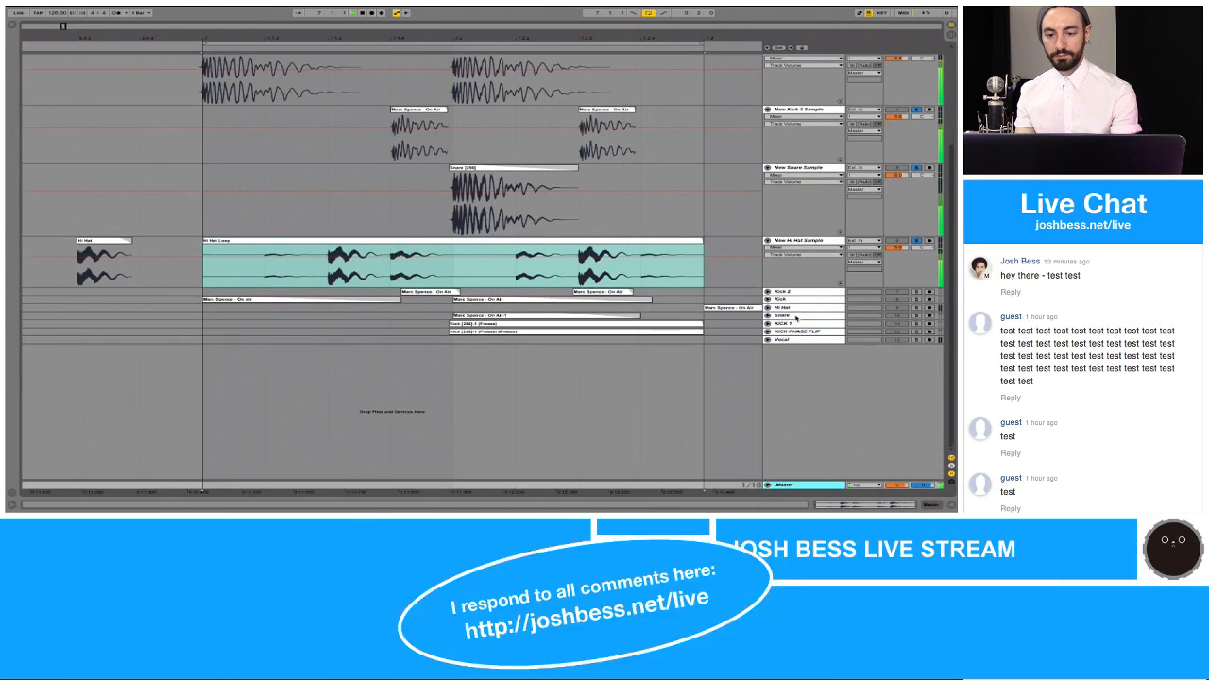
scroll(791, 318, up, 3)
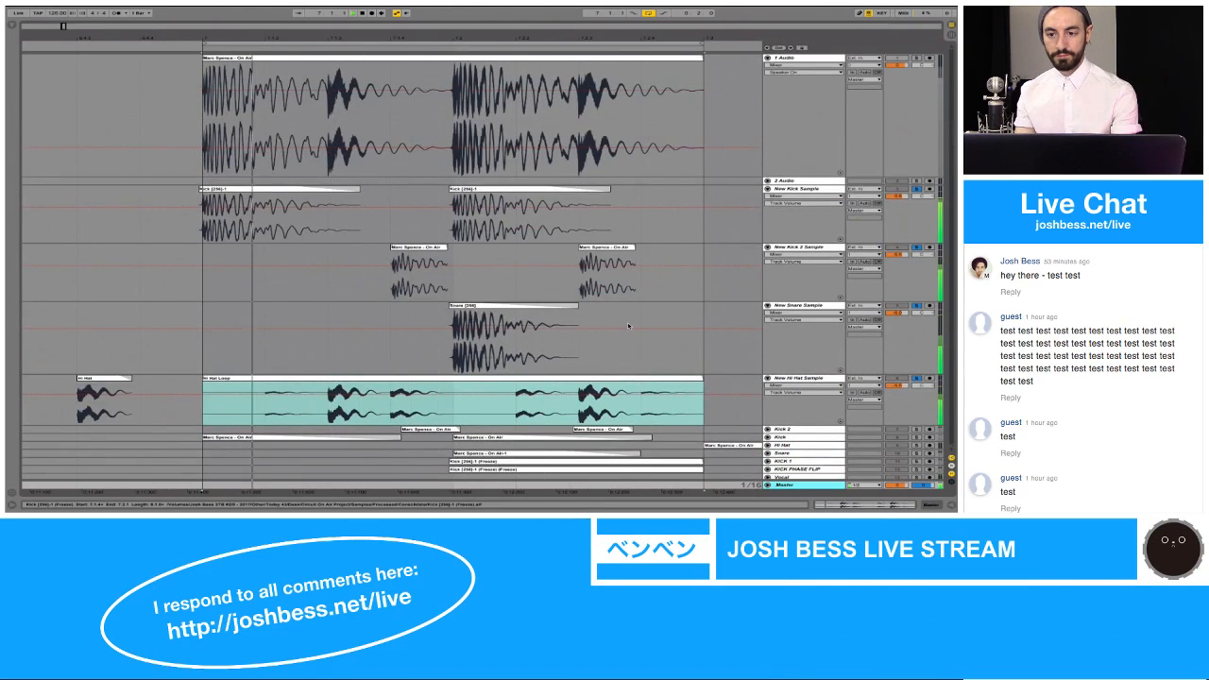
click(768, 57)
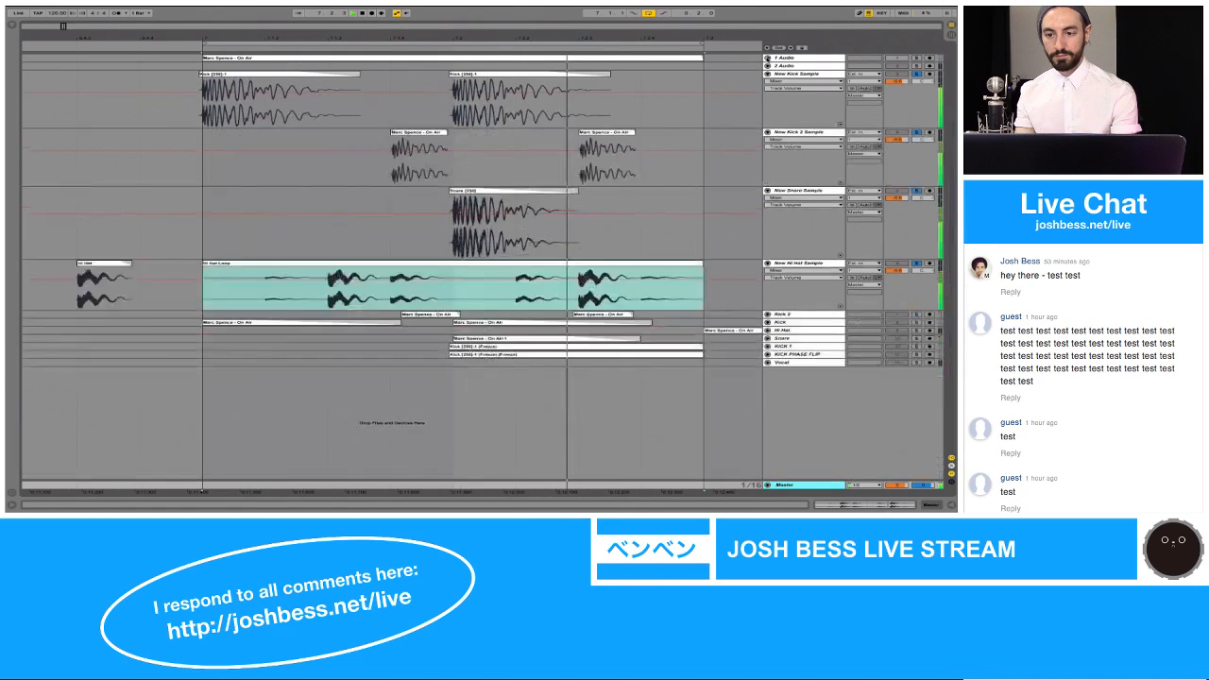
Step: Move the 1 Audio and 2 Audio tracks together to the end of the track list, below Vocal
click(788, 74)
key(Down)
key(Down)
key(Down)
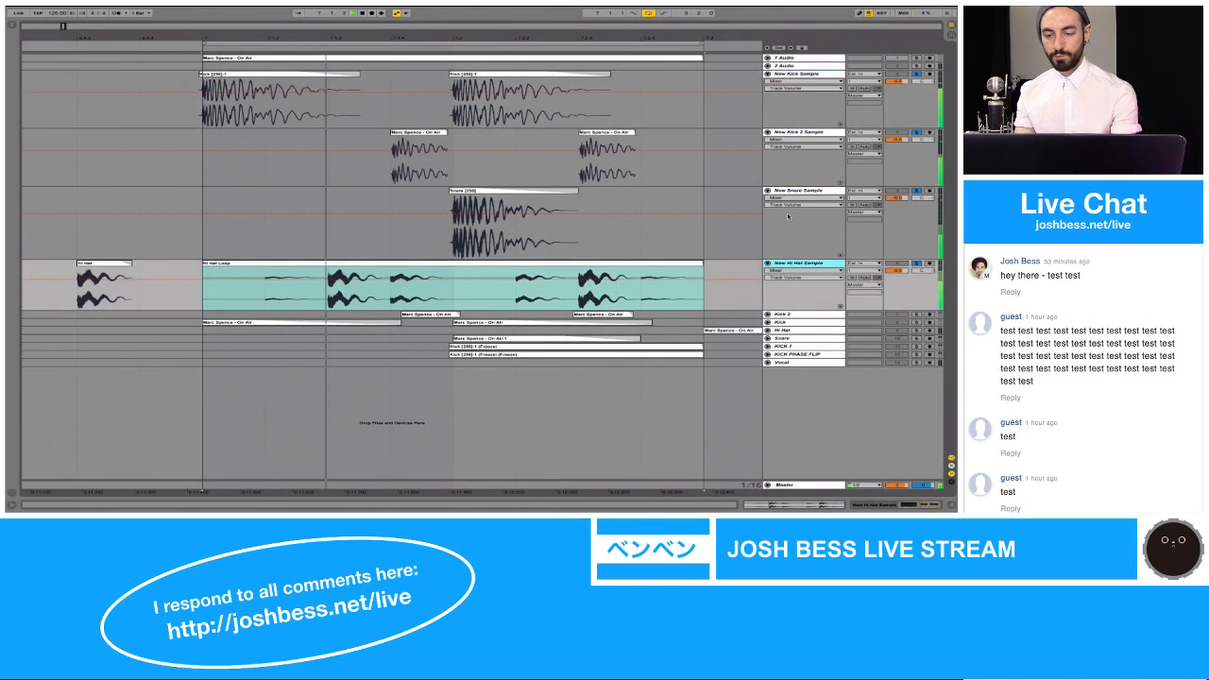
click(798, 58)
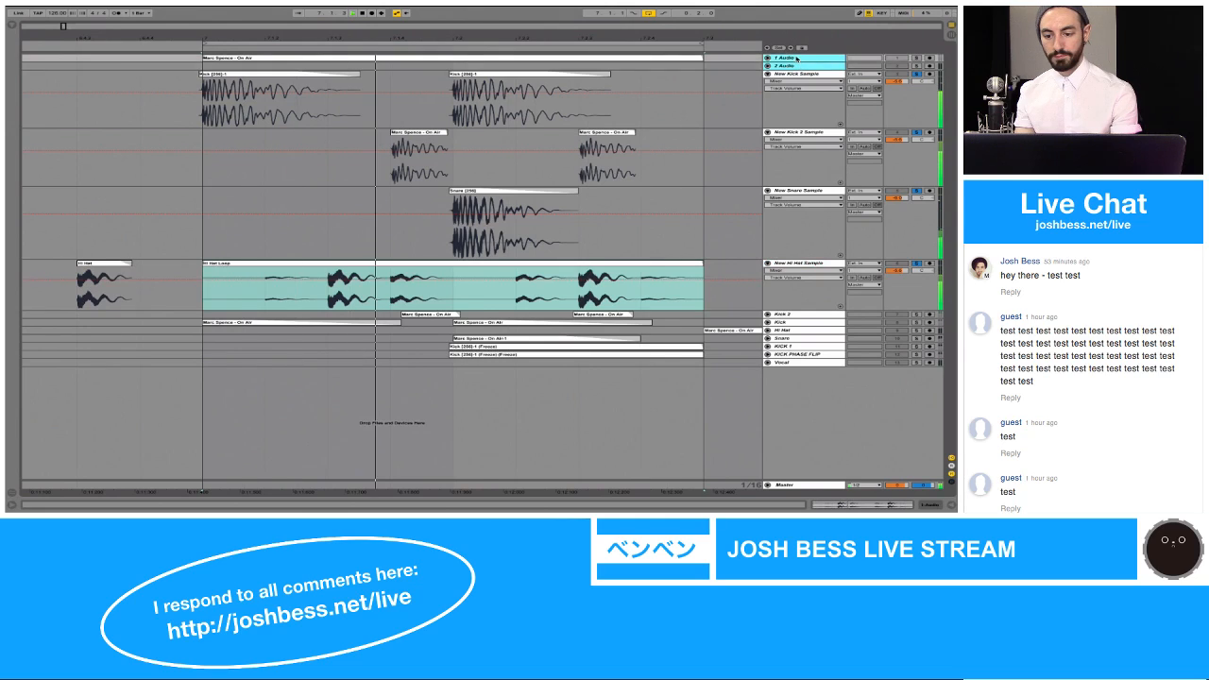
drag(797, 59, 794, 392)
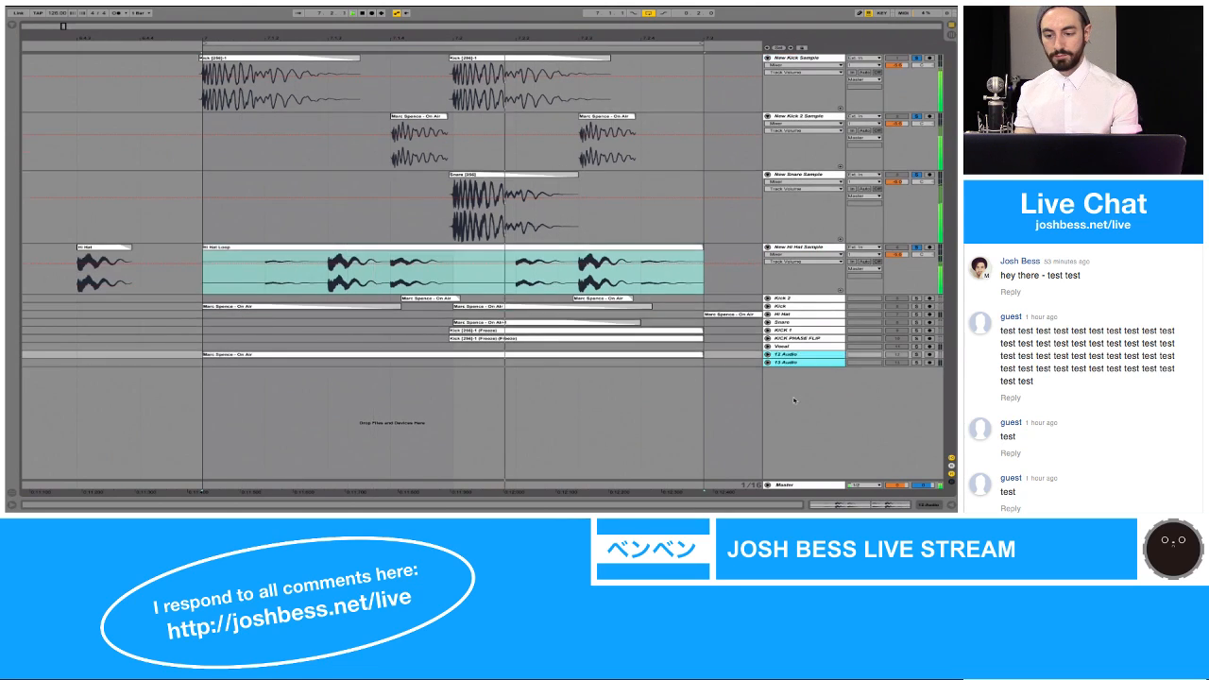
click(786, 298)
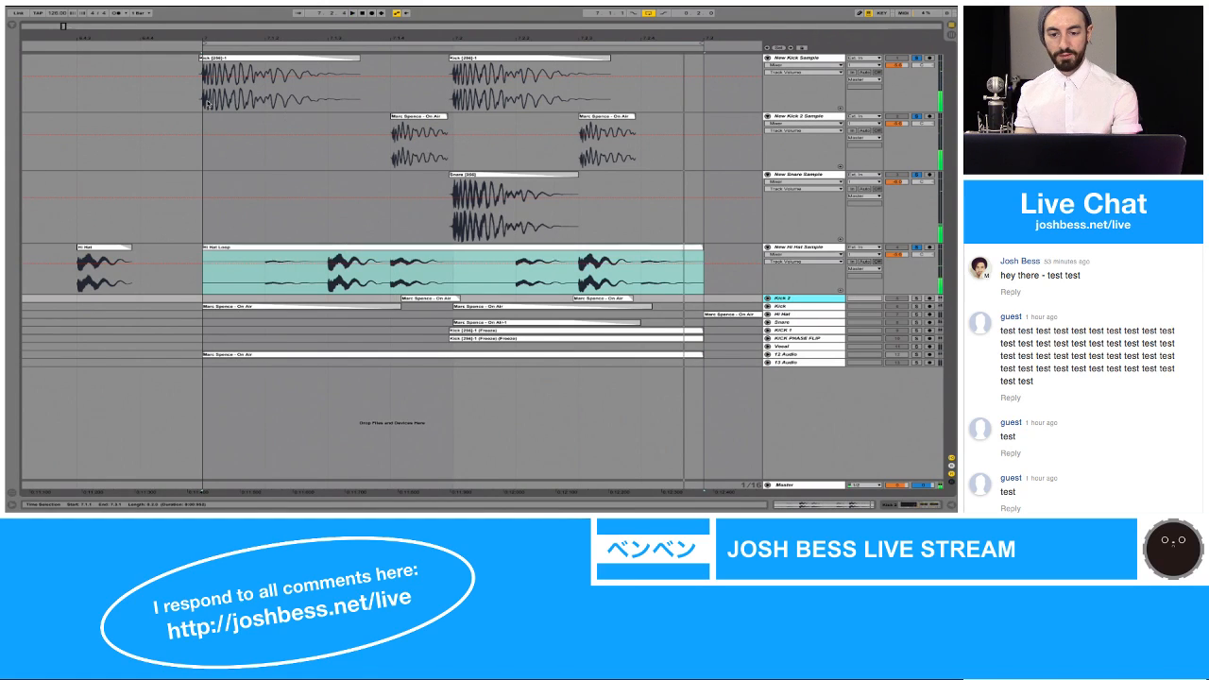
Step: Copy the range from 7.1.1 to 7.3.1 on the four new sample tracks to 2.1.1 and play it back
drag(206, 102, 684, 261)
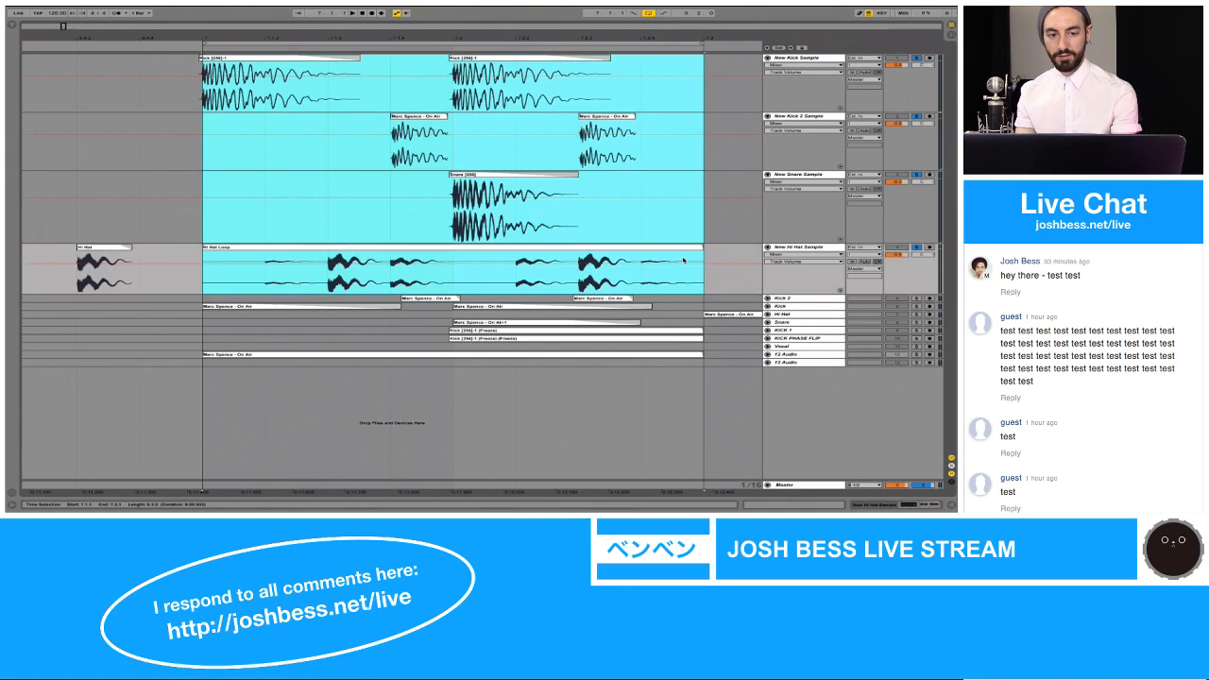
scroll(684, 261, left, 10)
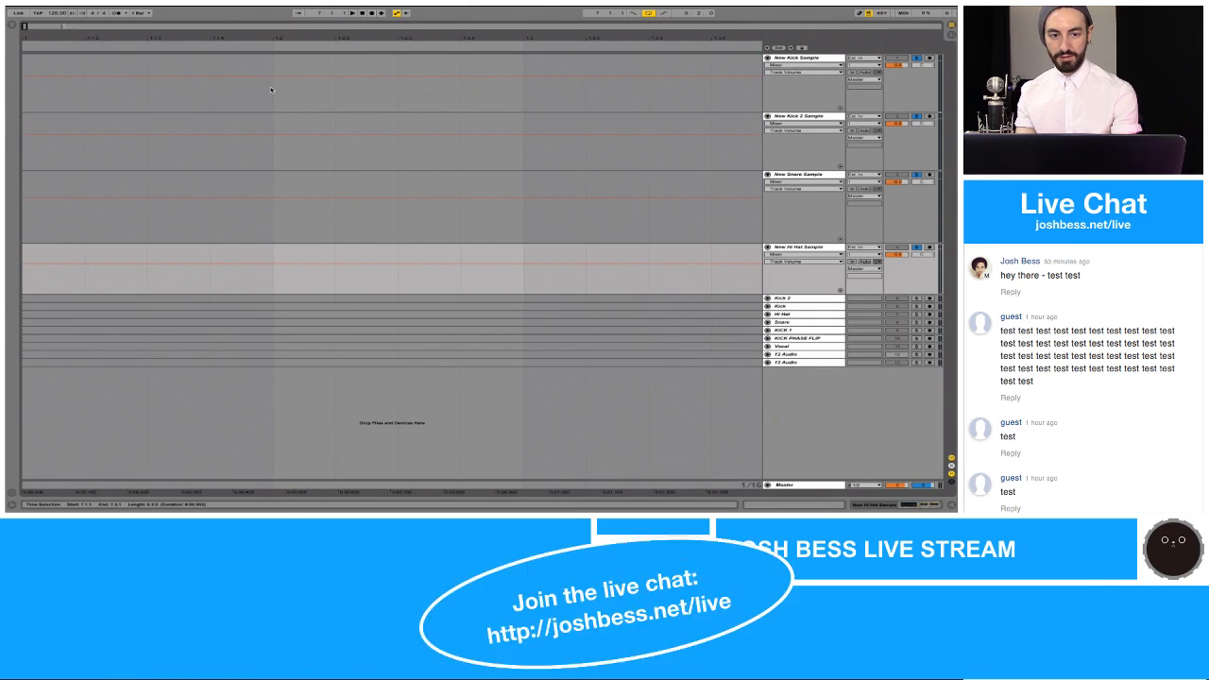
drag(286, 35, 75, 28)
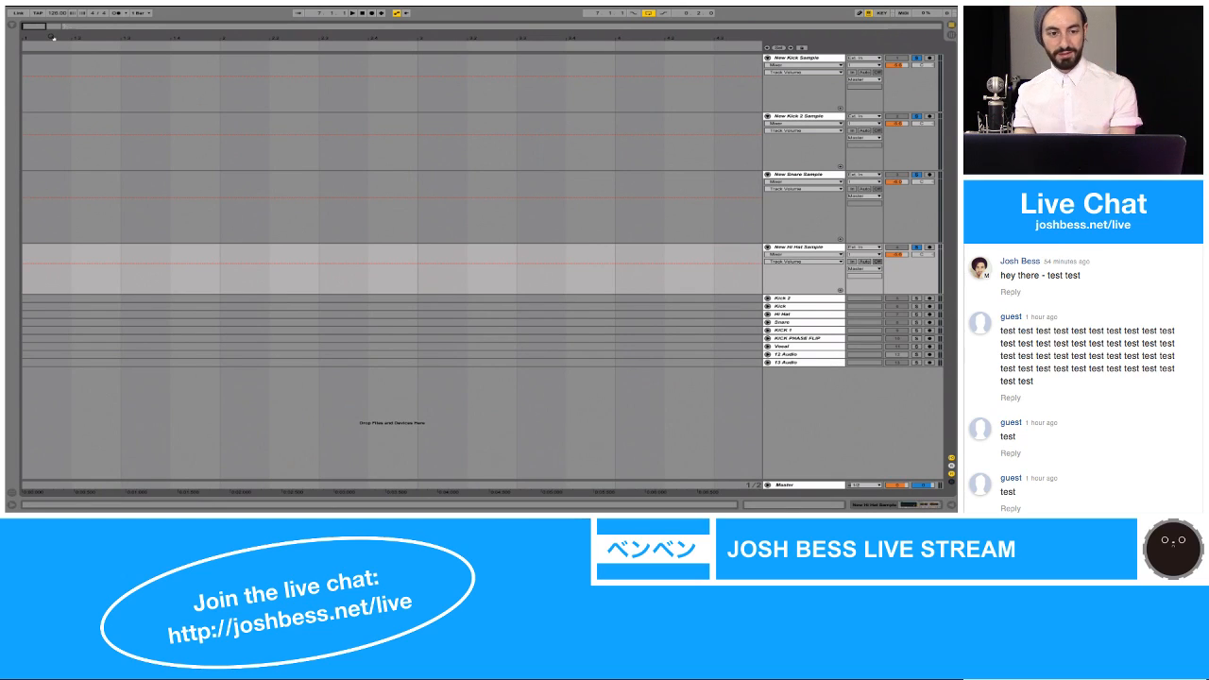
click(218, 107)
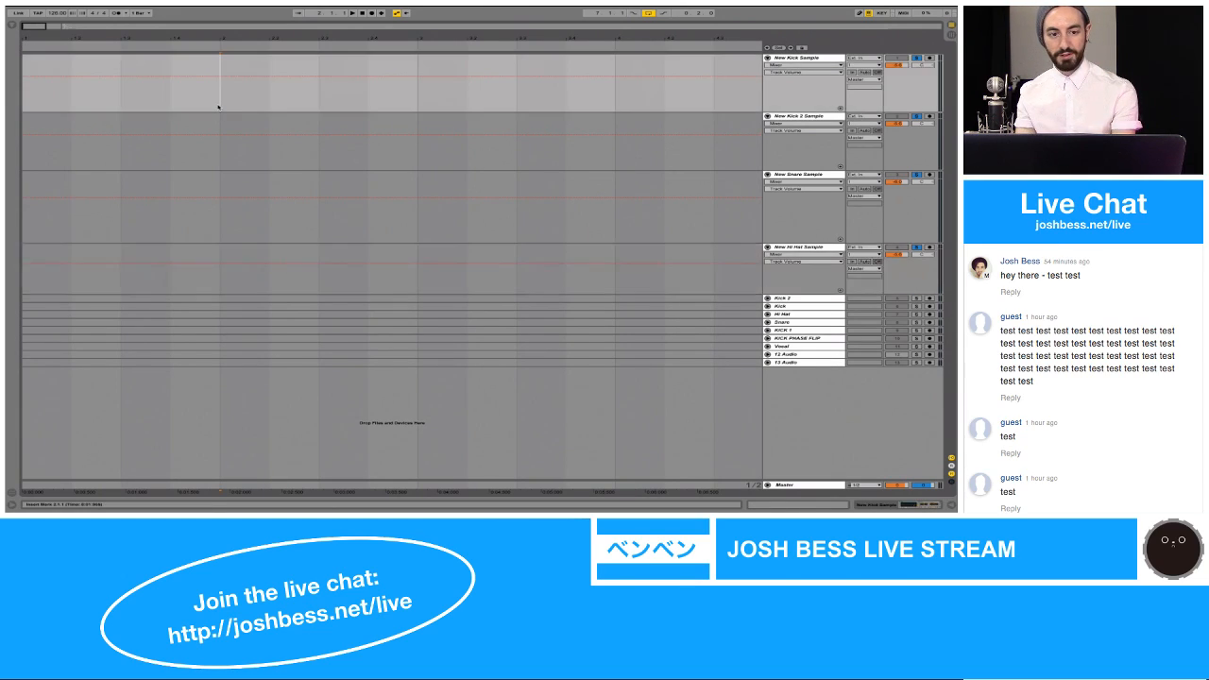
key(super+v)
key(space)
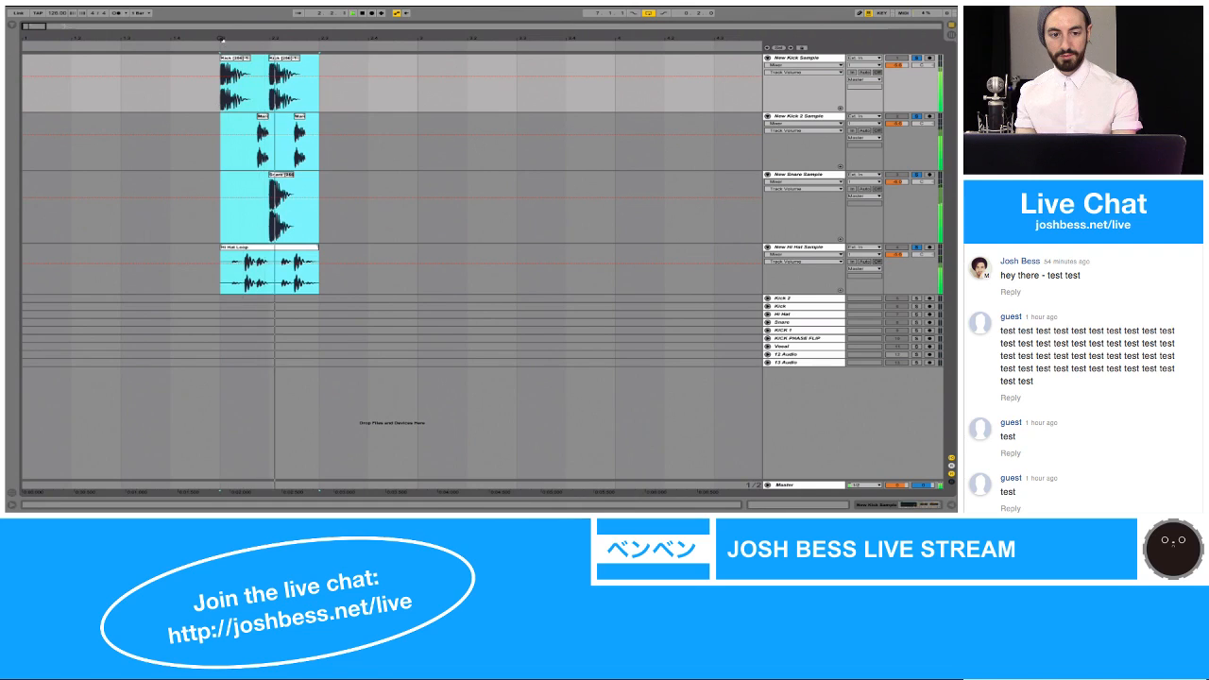
Step: Duplicate the two-beat drum pattern at 2.1.1 three times on the new sample tracks, filling the range up to 4.1.1
key(plus)
key(z)
click(212, 77)
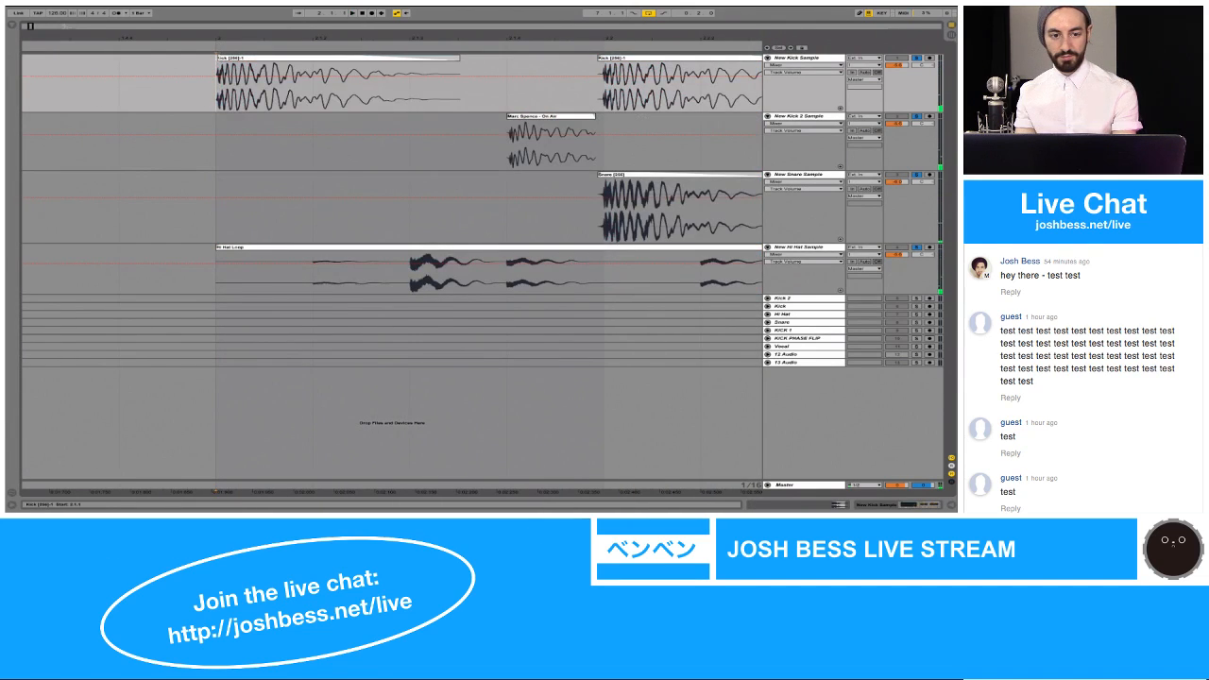
drag(218, 57, 507, 91)
key(minus)
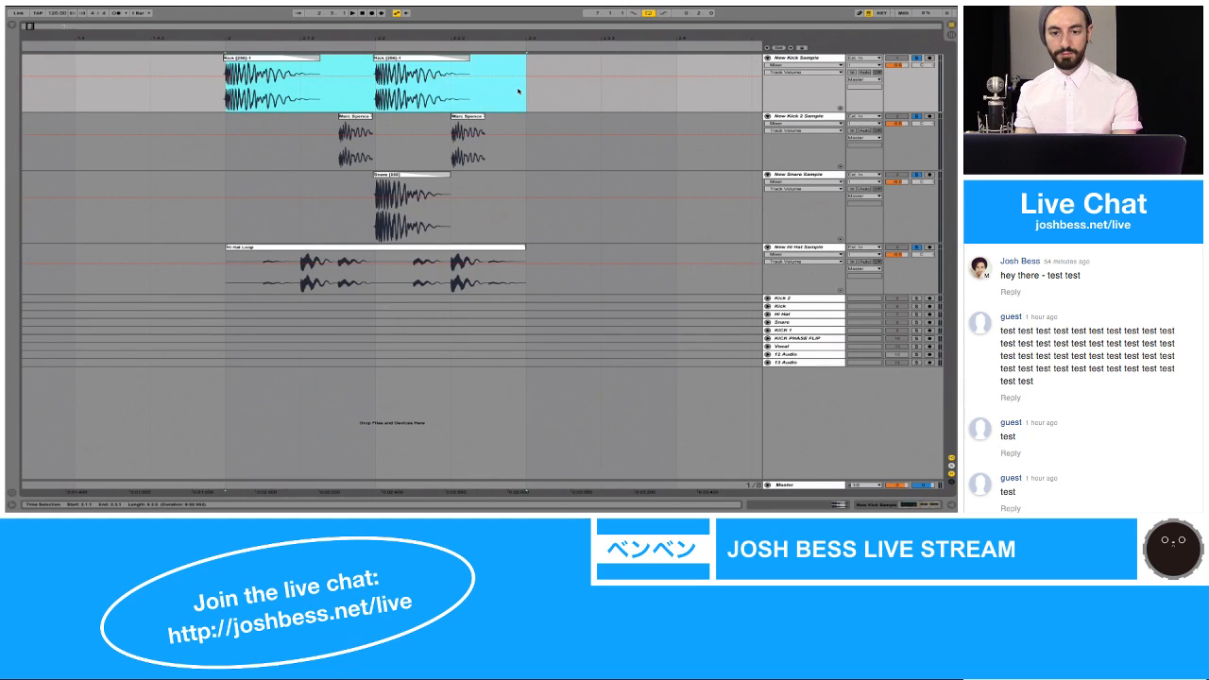
key(ctrl+d)
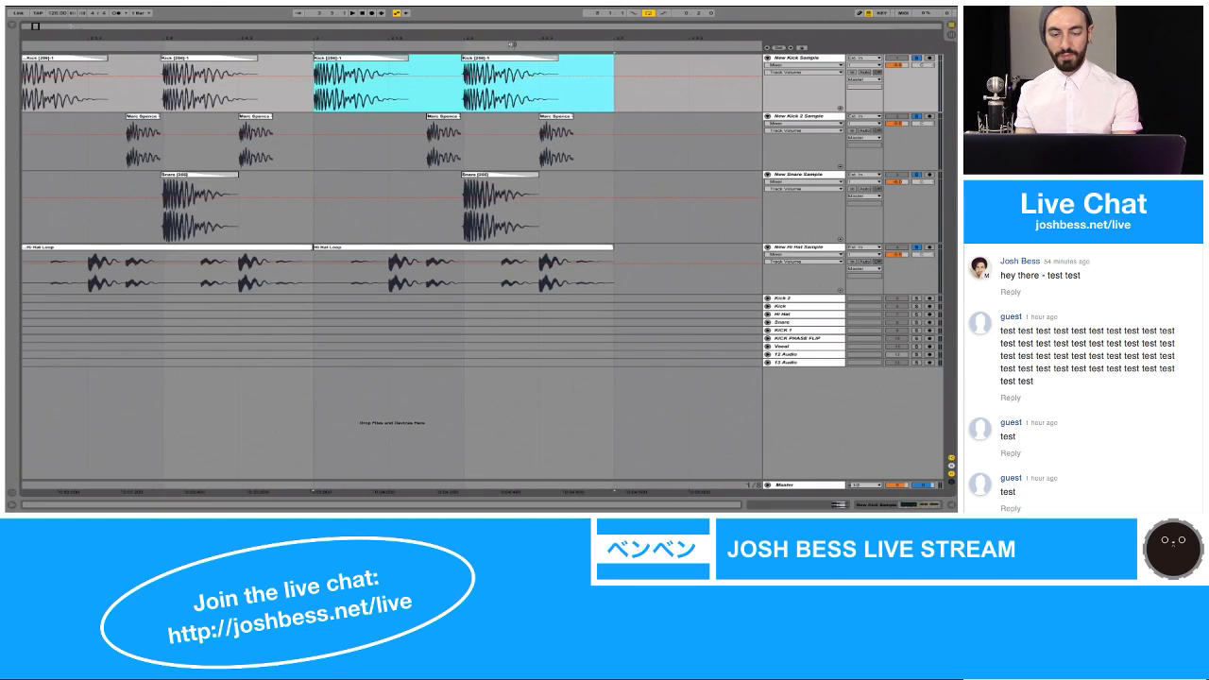
key(ctrl+d)
key(minus)
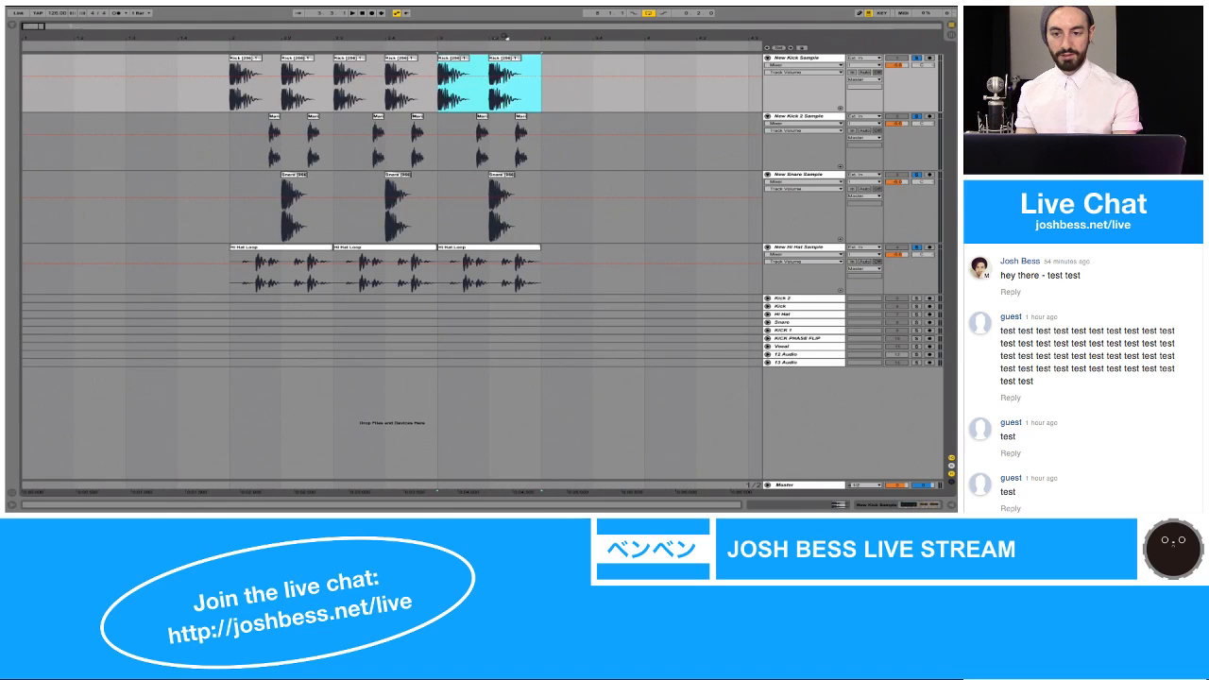
key(ctrl+d)
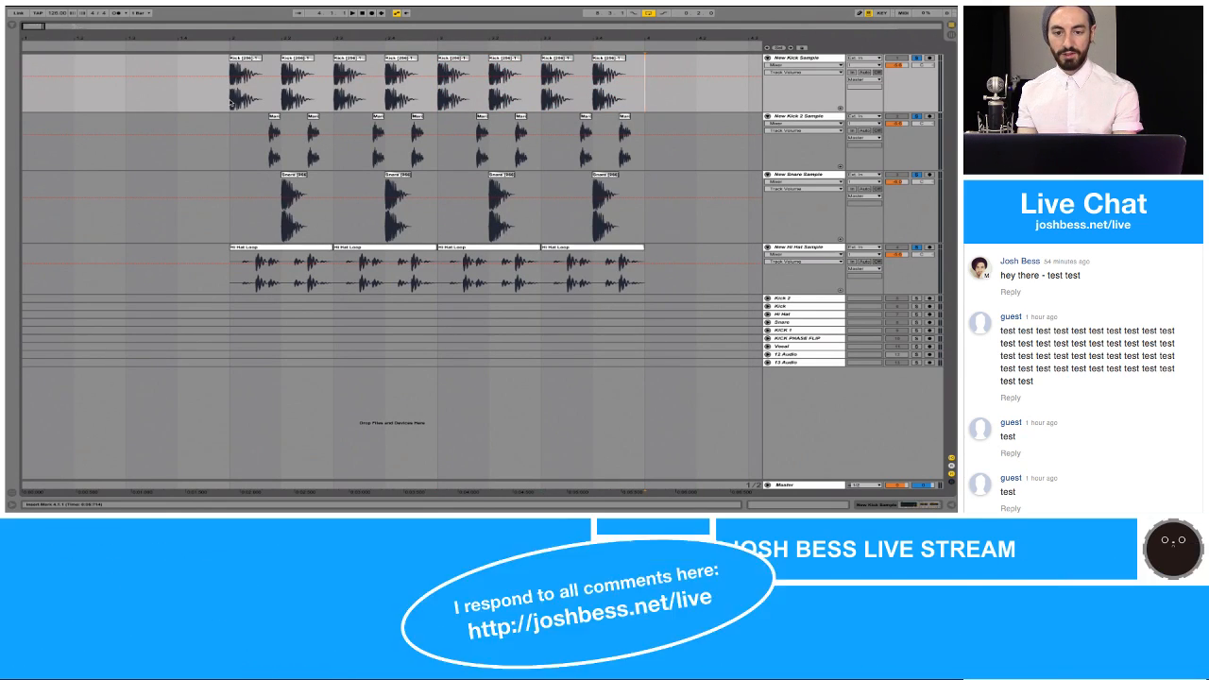
Step: Consolidate the clips from 2.1.1 to 4.1.1 on the New Kick 2, New Snare and New Hi Hat Sample tracks
shift+click(231, 103)
key(shift+Down)
key(shift+Down)
key(shift+Down)
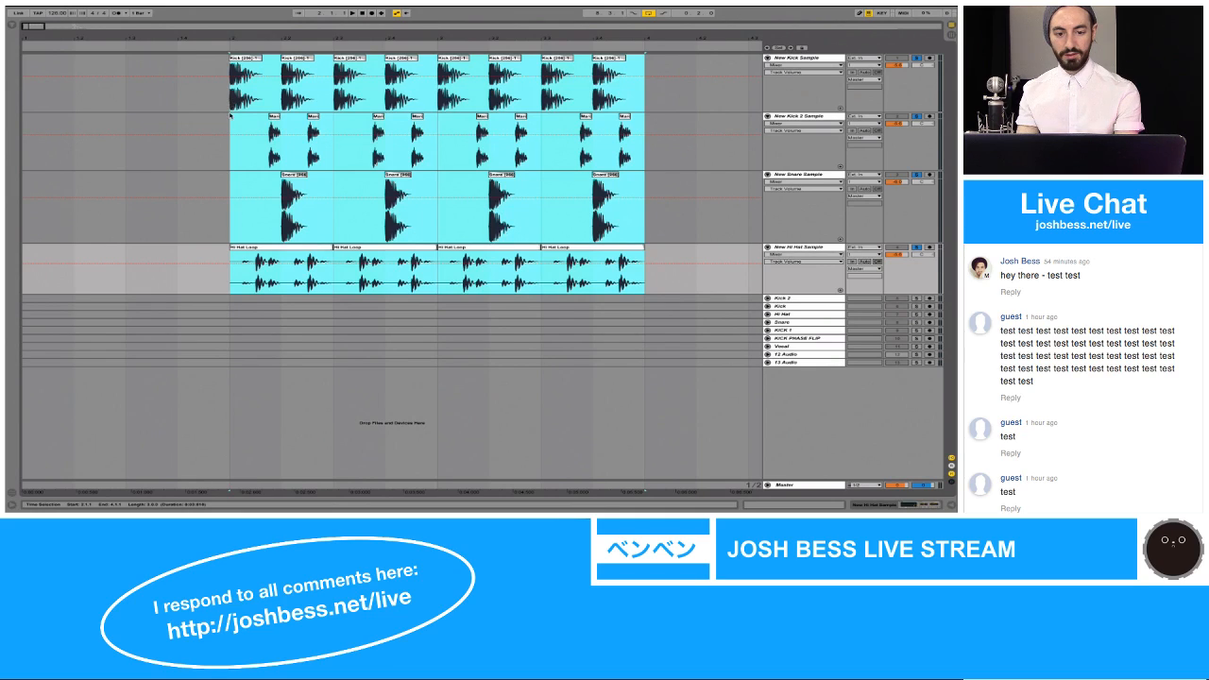
drag(231, 115, 645, 276)
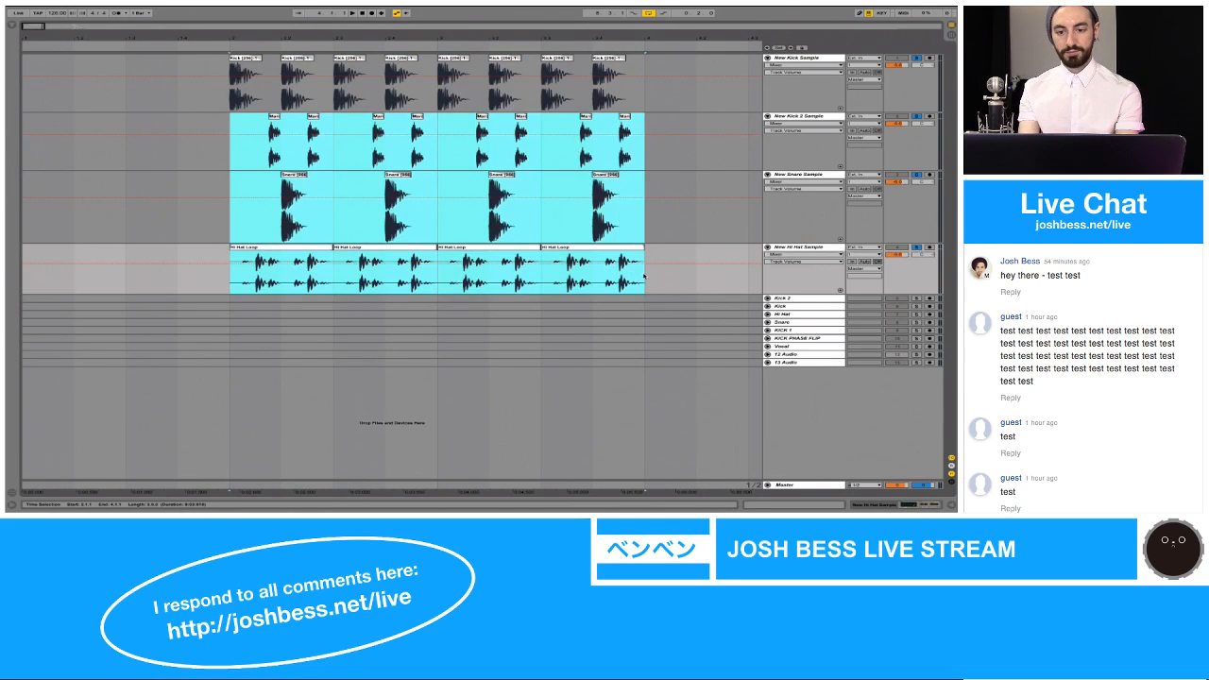
key(ctrl+j)
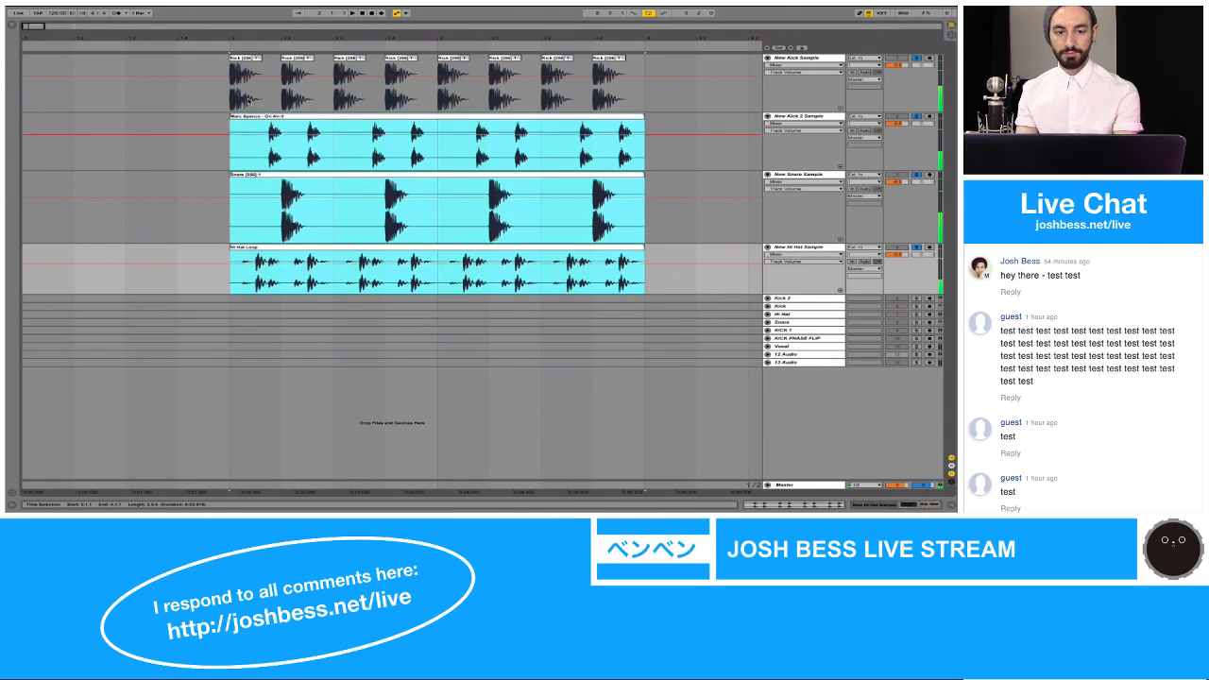
Step: Consolidate the New Kick Sample clips, from the first kick's early start up to 4.1.1, and name the clip Kick Loop
click(246, 83)
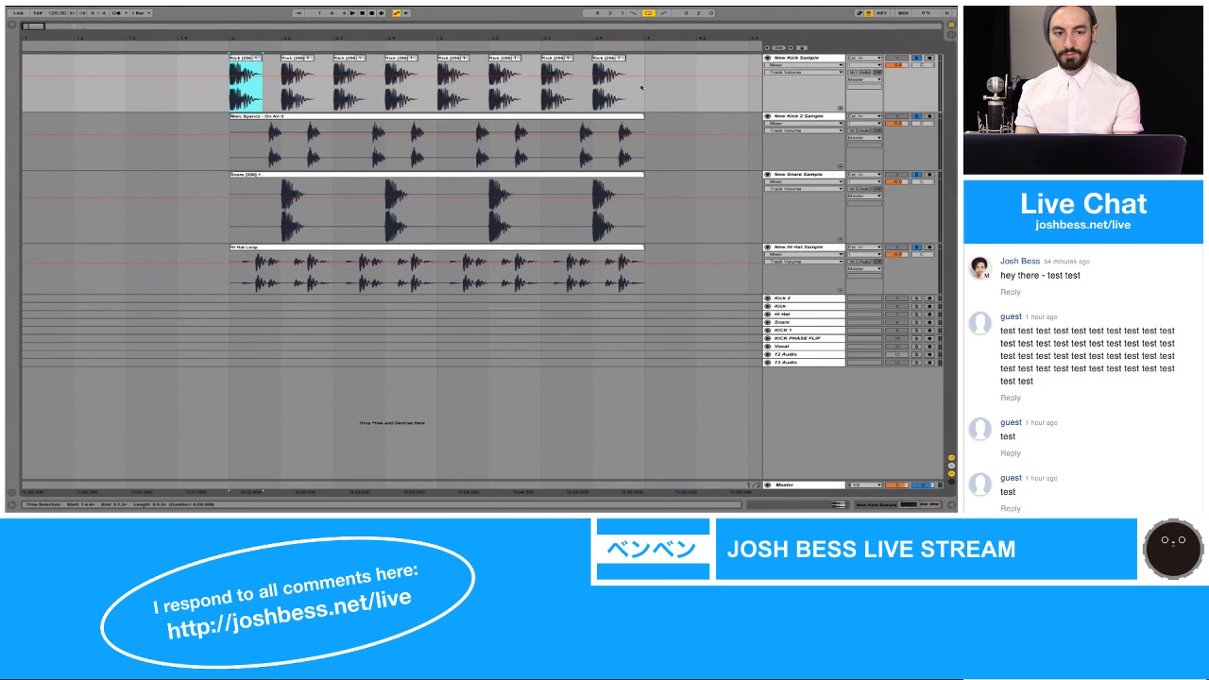
shift+click(643, 88)
drag(234, 37, 233, 222)
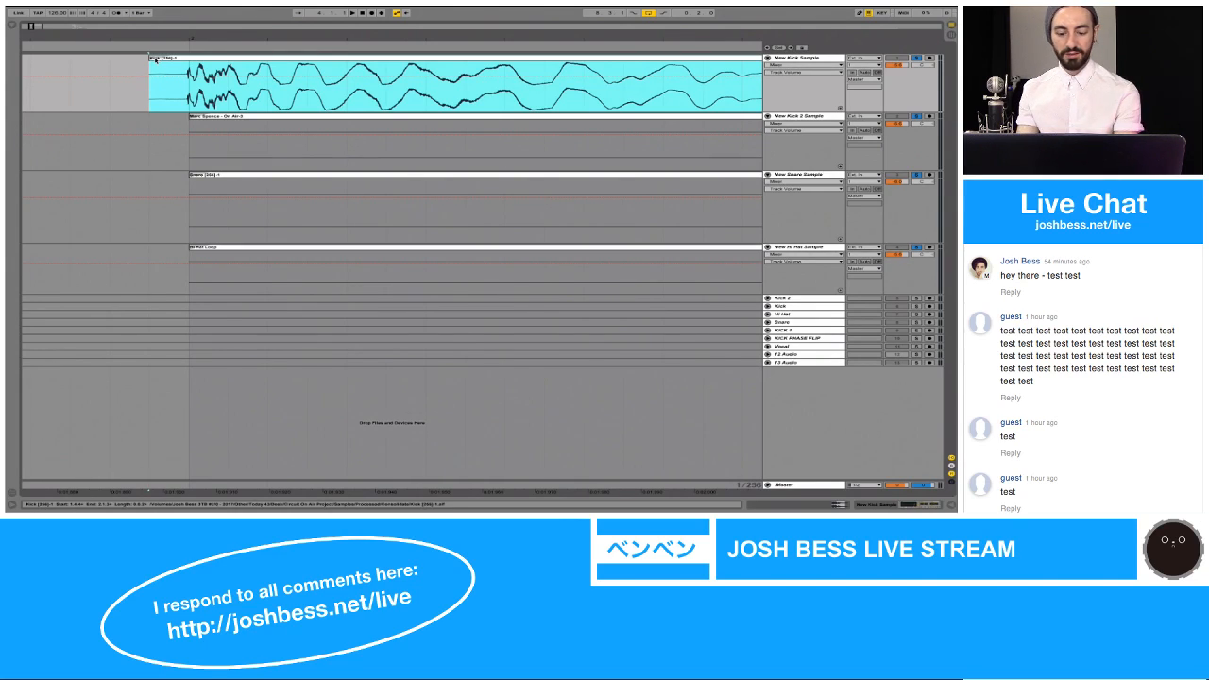
key(super+j)
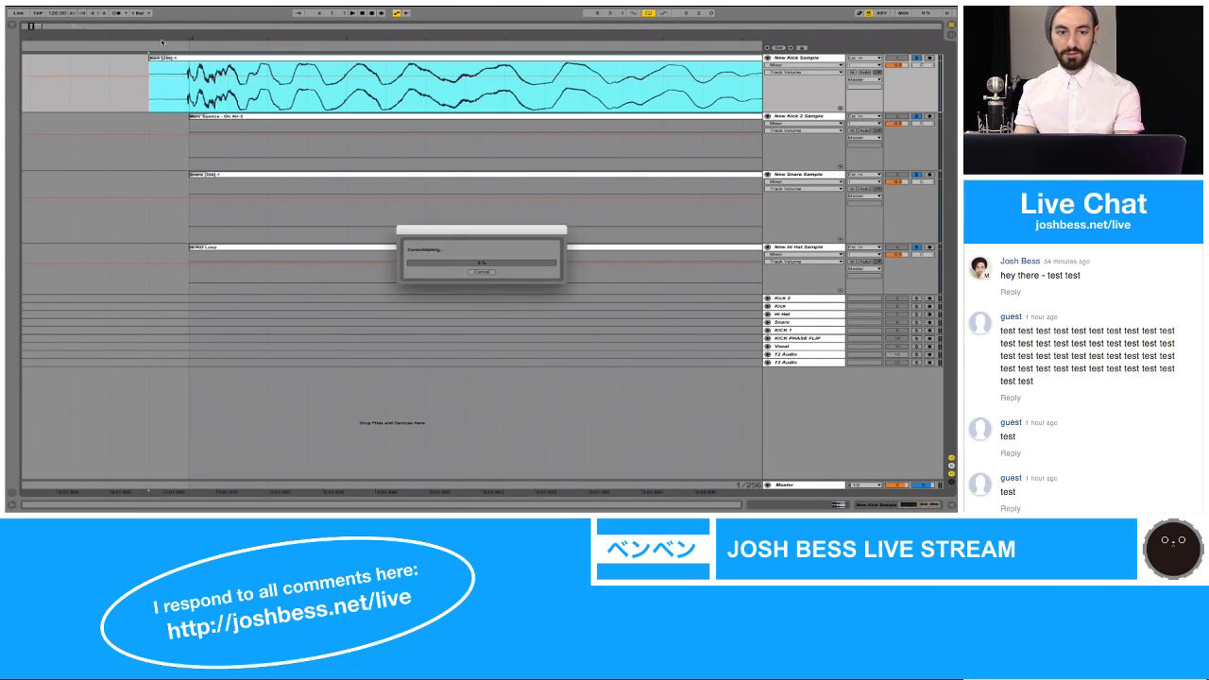
mouse_move(166, 36)
mouse_down()
mouse_move(166, 4)
mouse_move(167, 40)
mouse_up()
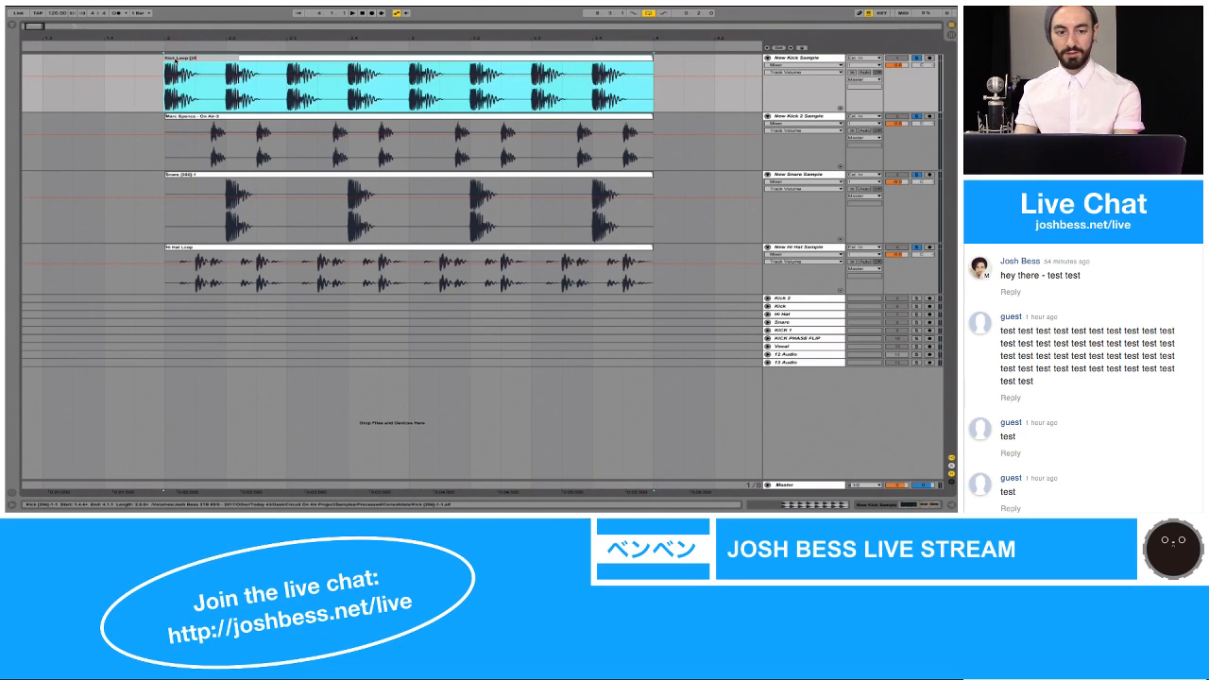
Step: Rename the New Kick 2 Sample clip as Kick 2 Loop and the New Snare Sample clip as Snare Loop
click(200, 117)
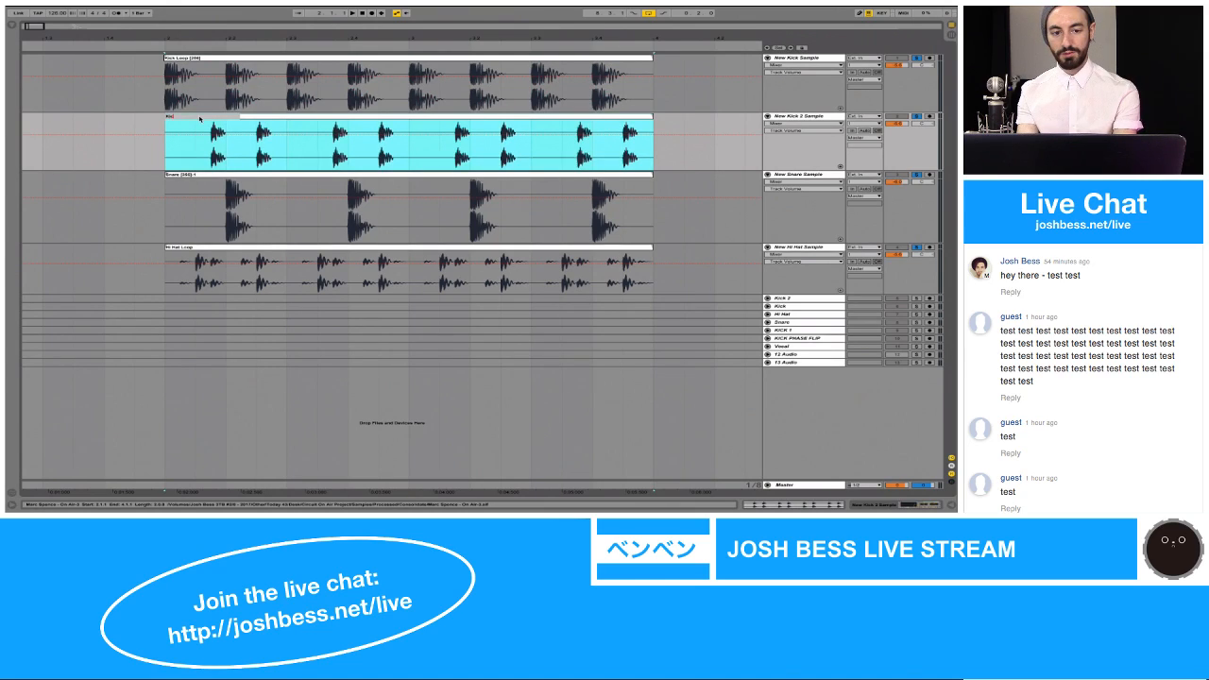
text(Kick 2 Loop)
key(Return)
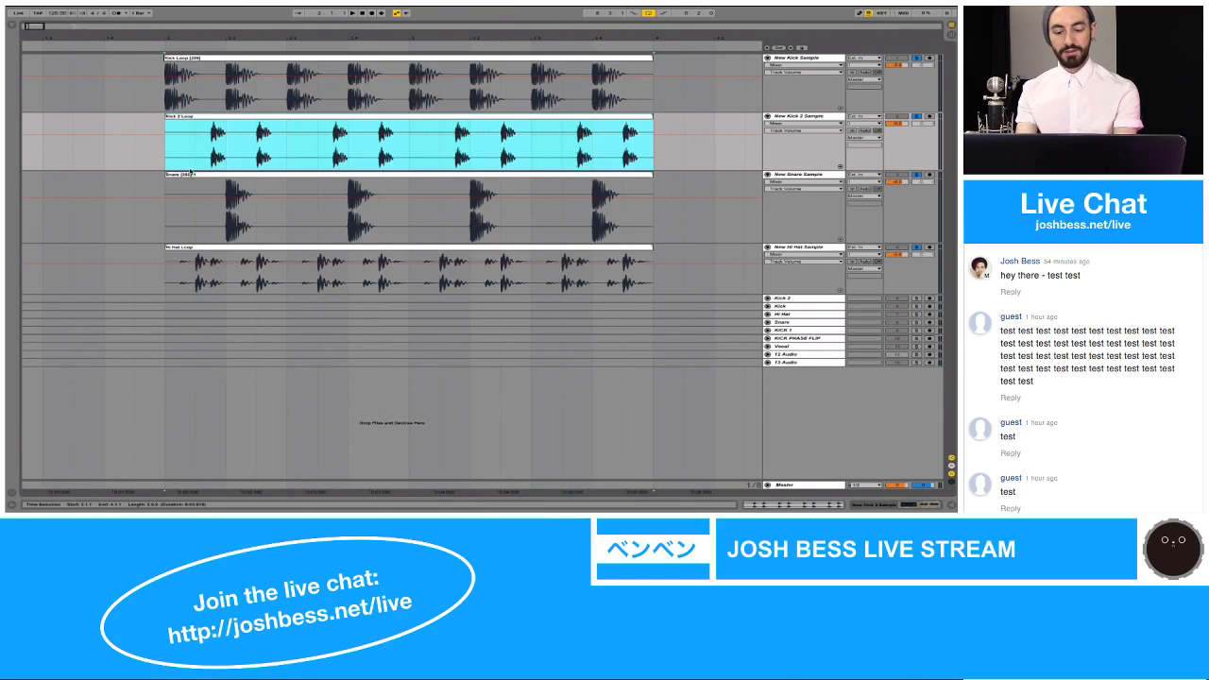
click(191, 175)
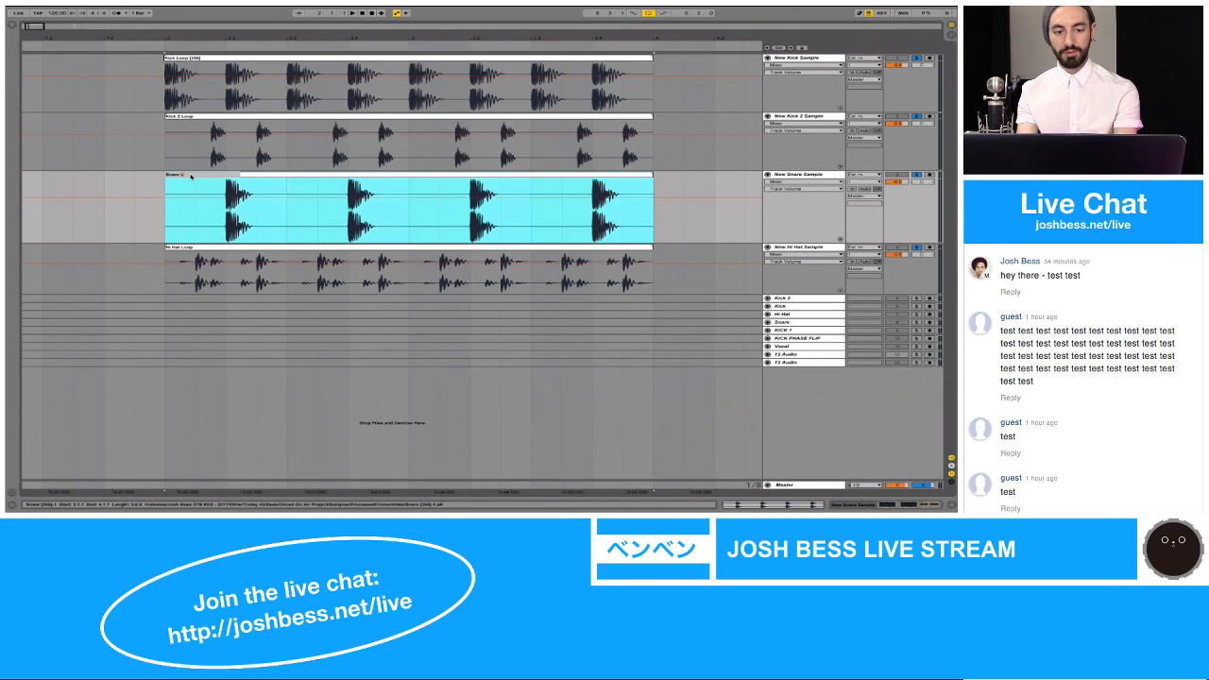
click(188, 250)
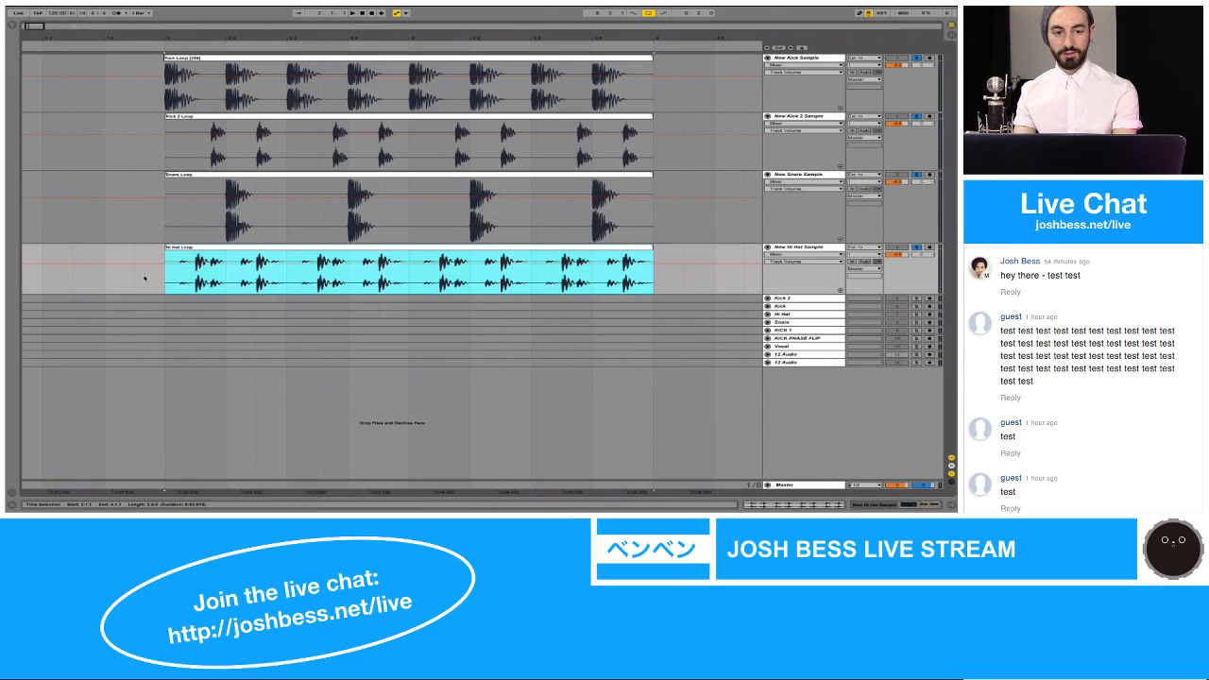
Step: Play the drum loops with the playback loop set to the Kick Loop clip, and unsolo the four new sample tracks
click(193, 67)
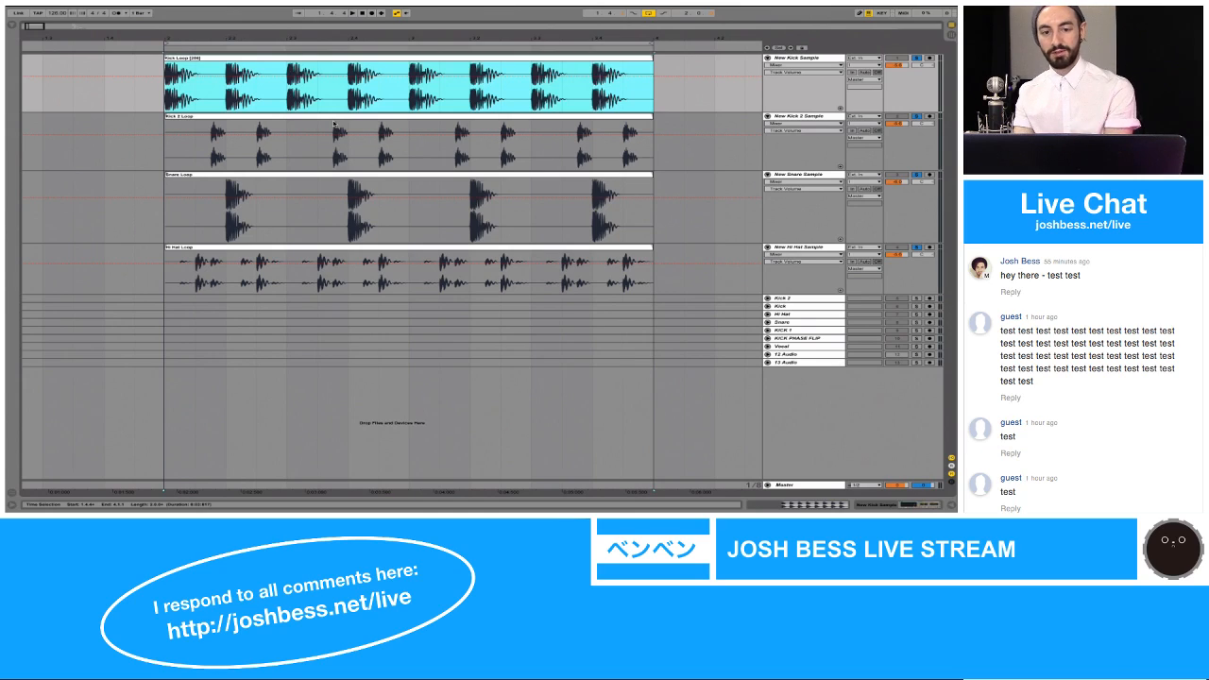
key(space)
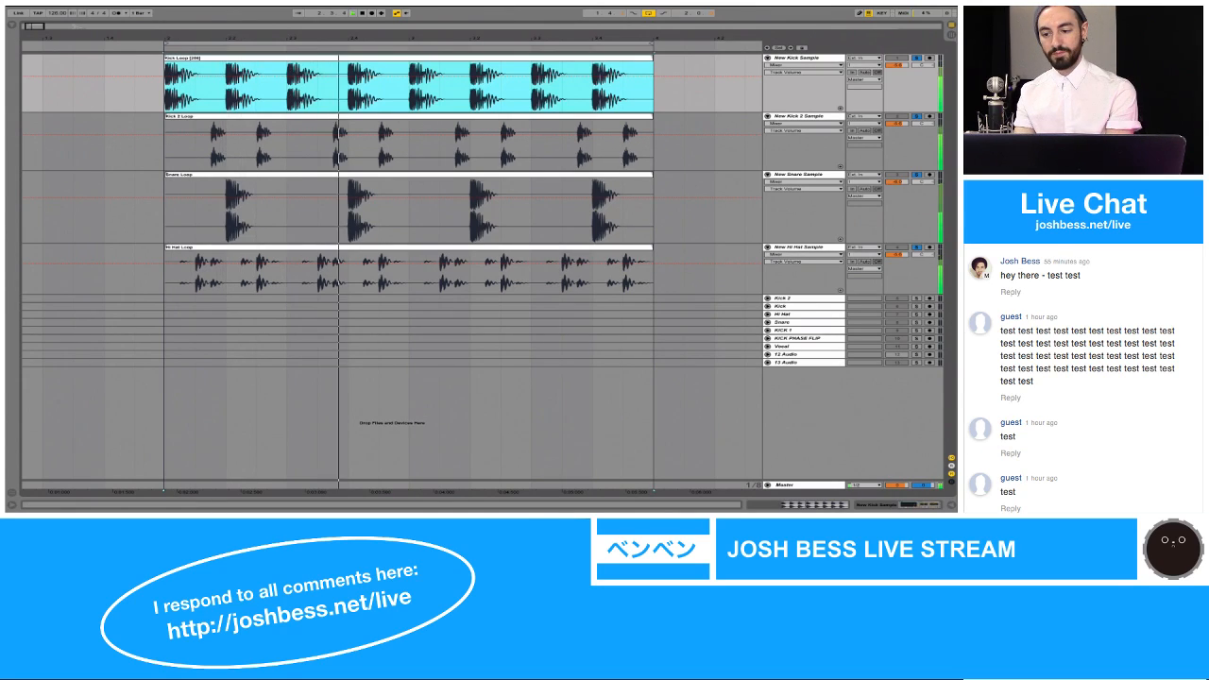
click(916, 248)
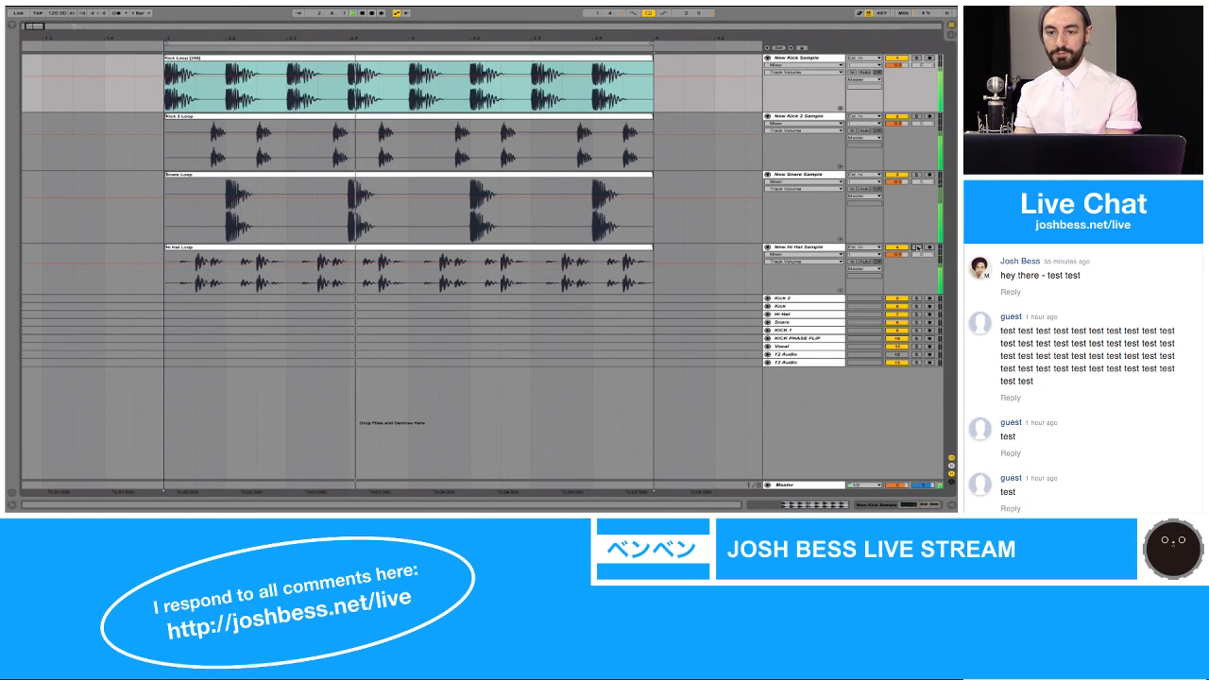
Step: Turn off loop playback, stop the transport and place the insert marker at 2.1.1 on the New Kick Sample track
click(648, 12)
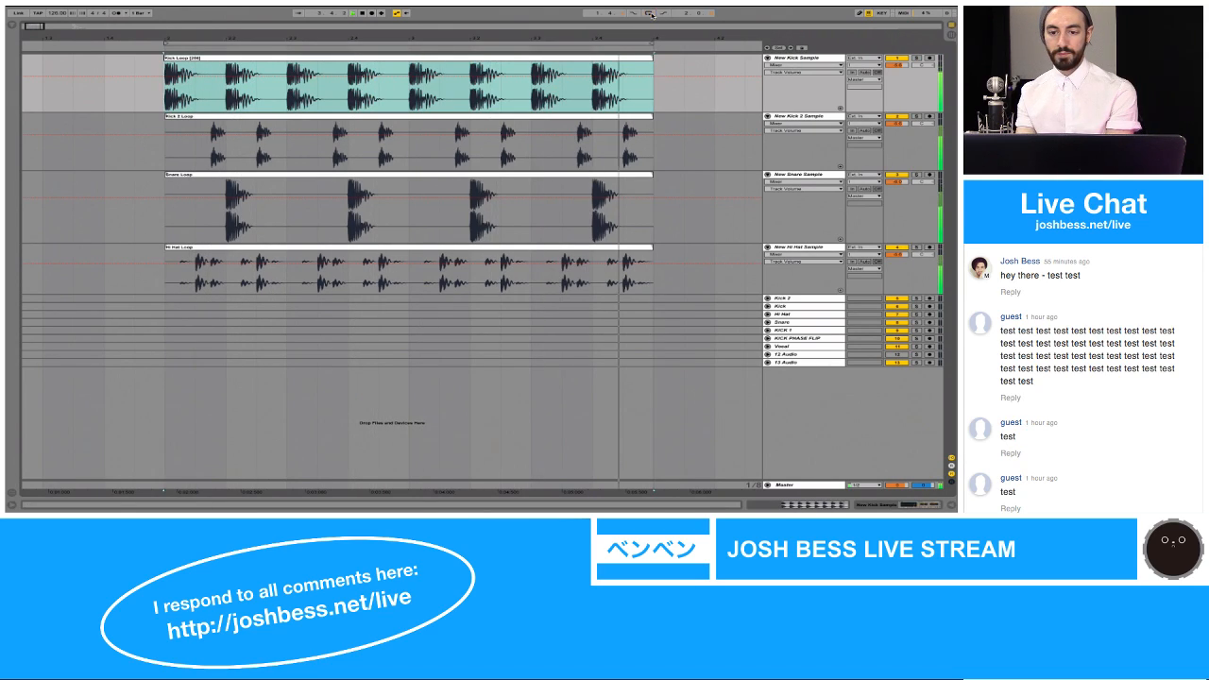
drag(639, 36, 547, 37)
click(207, 101)
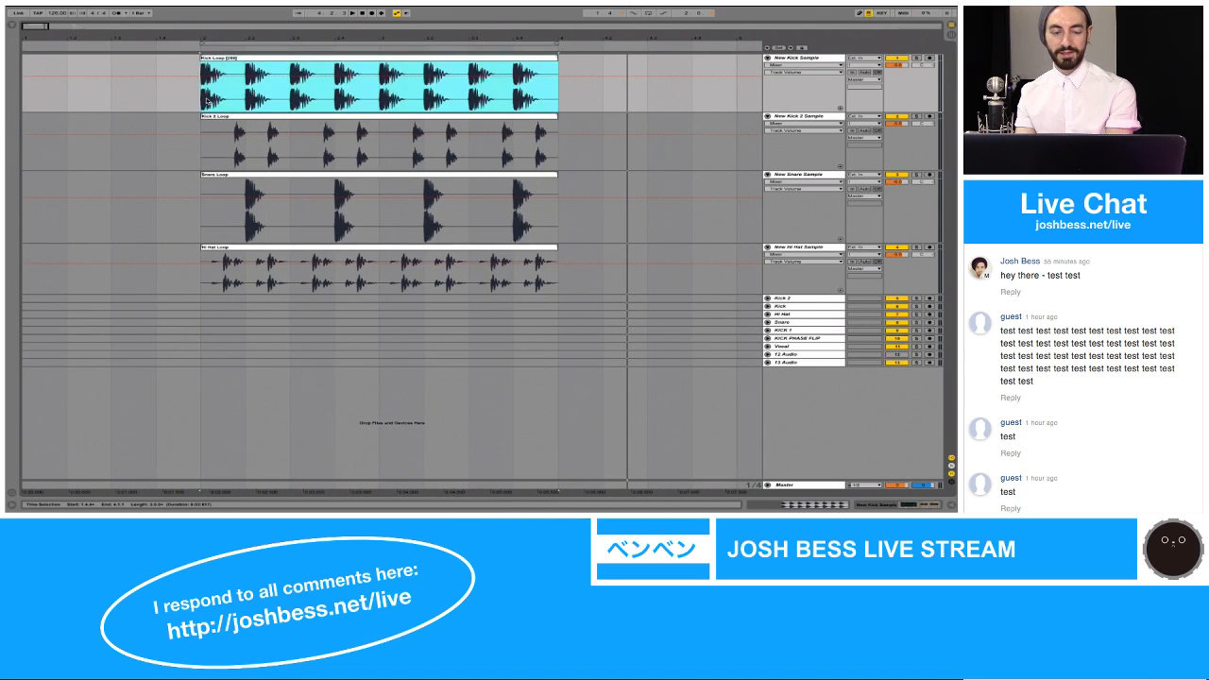
click(204, 101)
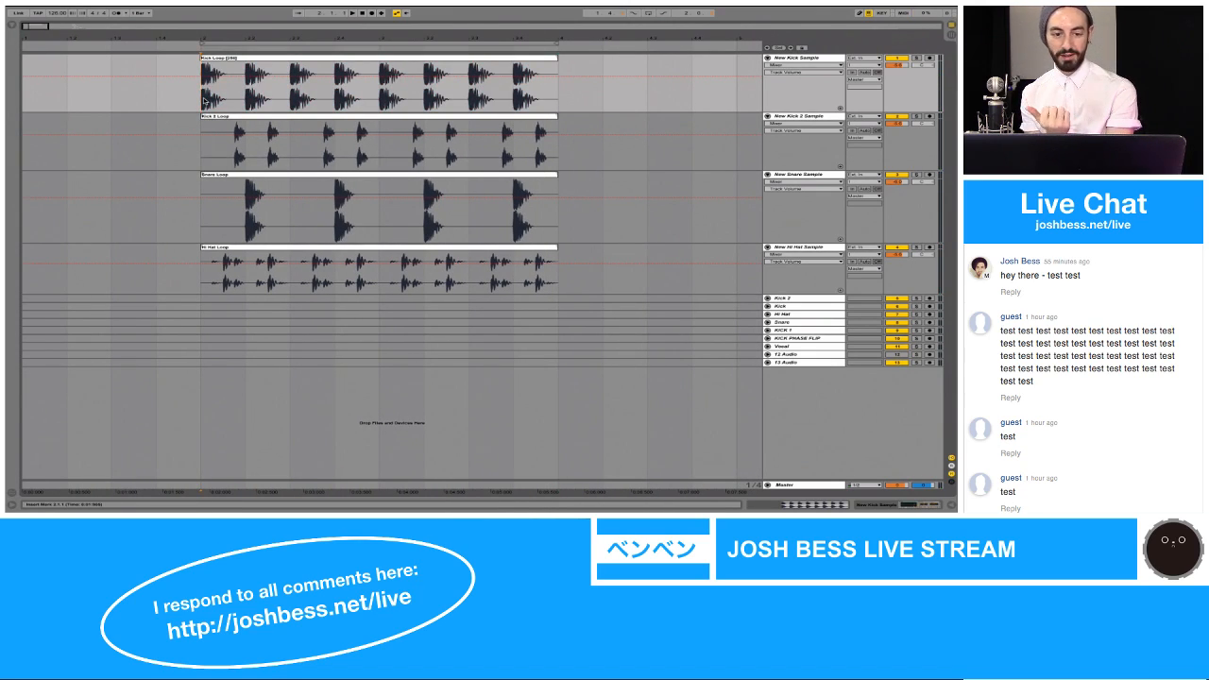